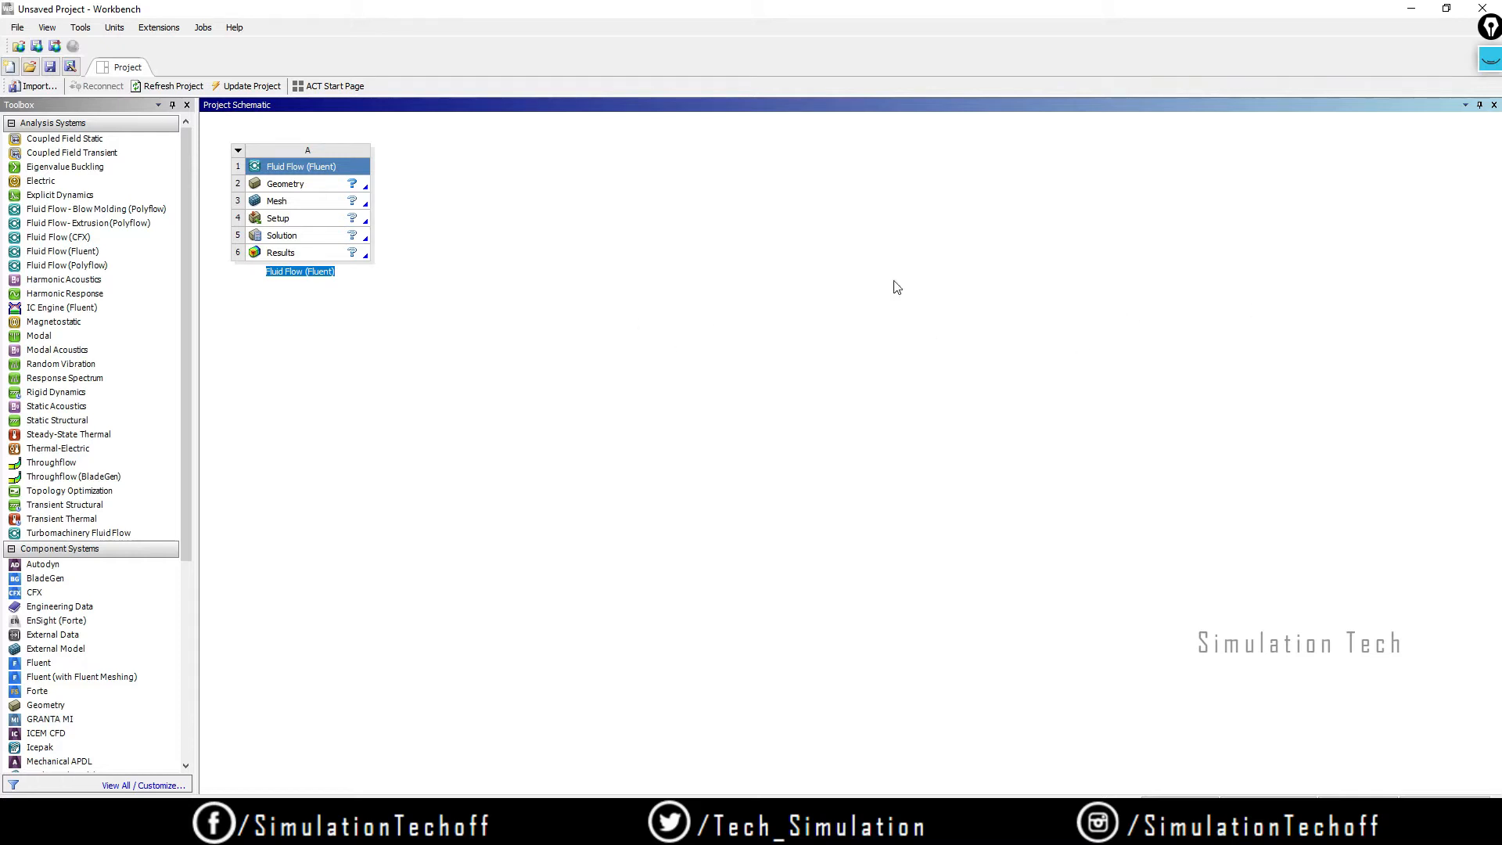
- Import the recent mesh file car_and_garage-r17.msh into the Mesh cell of the Fluid Flow (Fluent) system
click(300, 202)
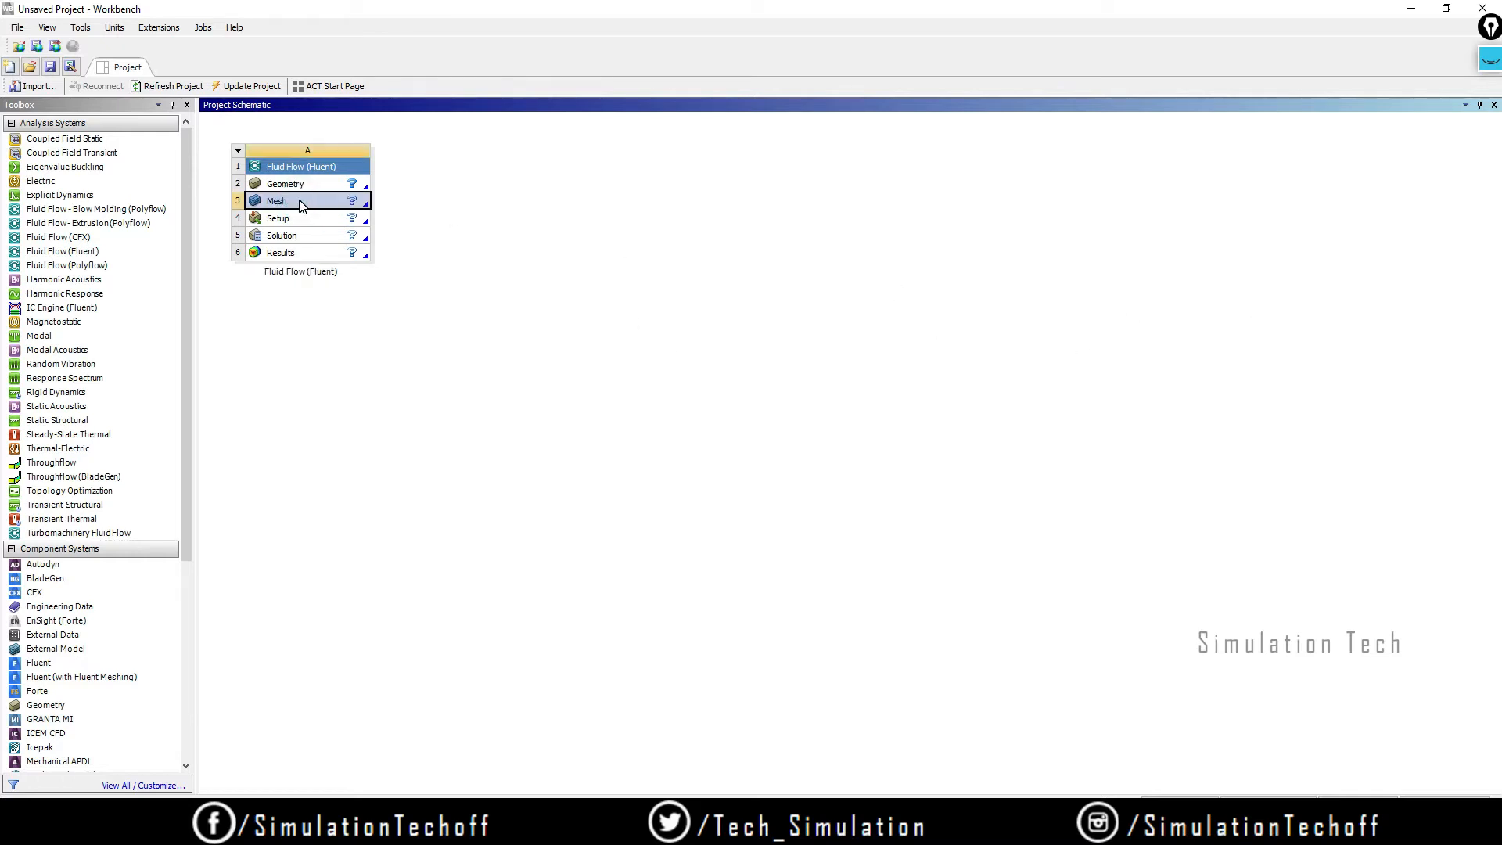
right_click(301, 202)
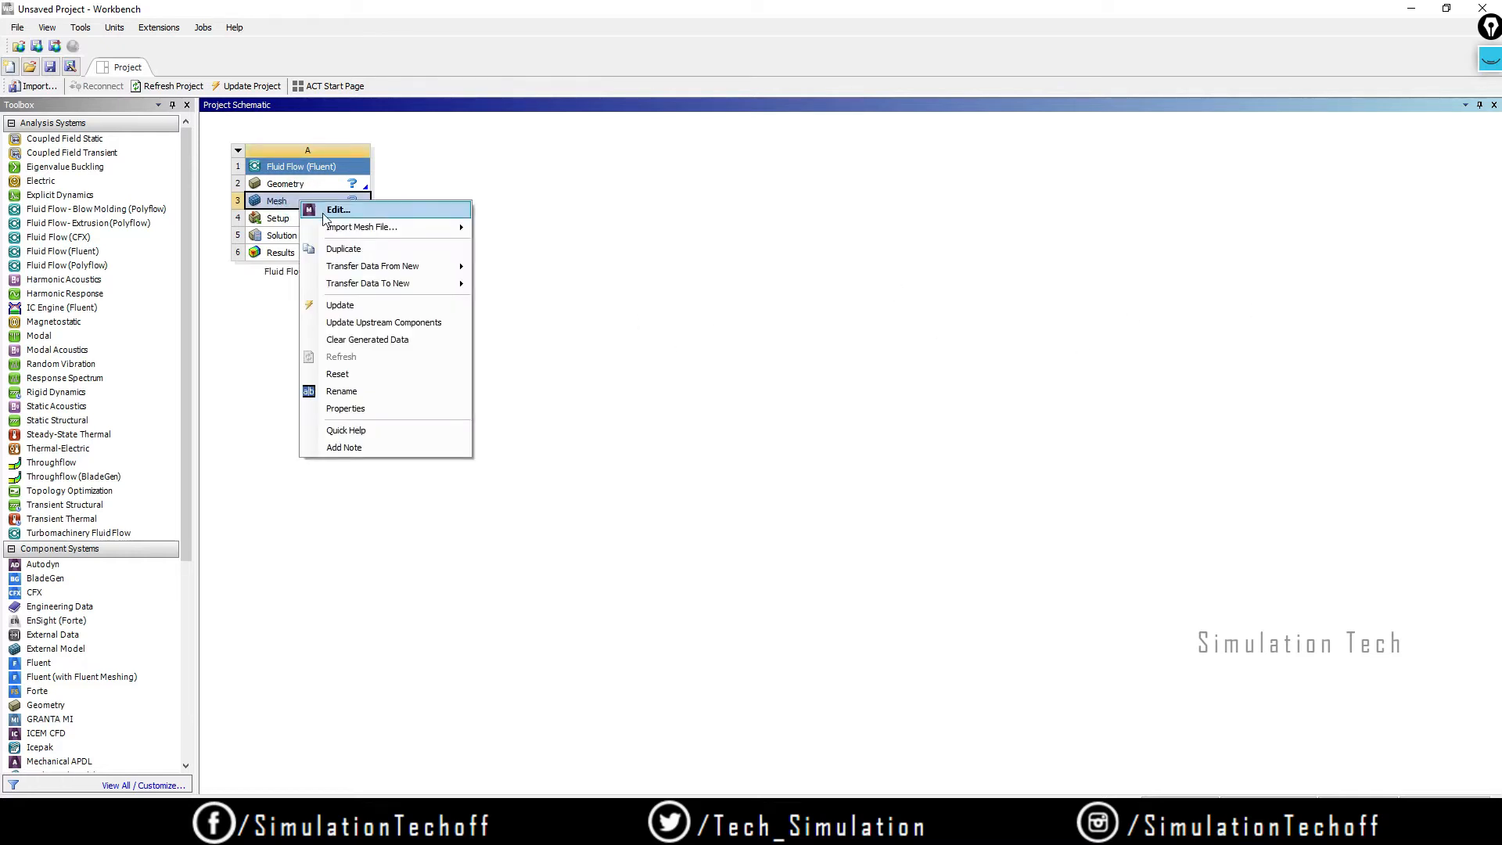
mouse_move(341, 230)
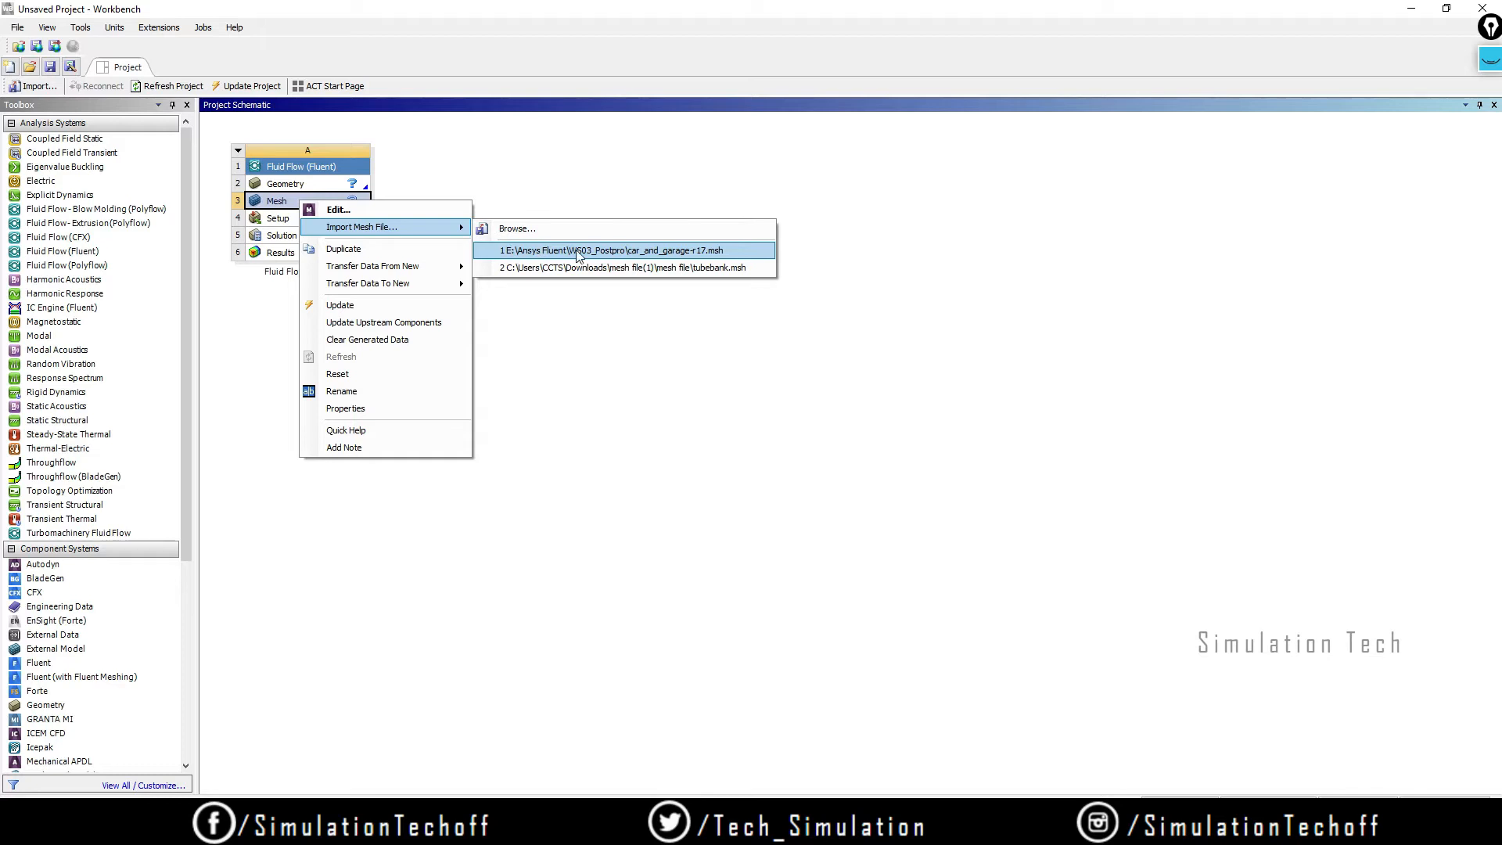
click(664, 251)
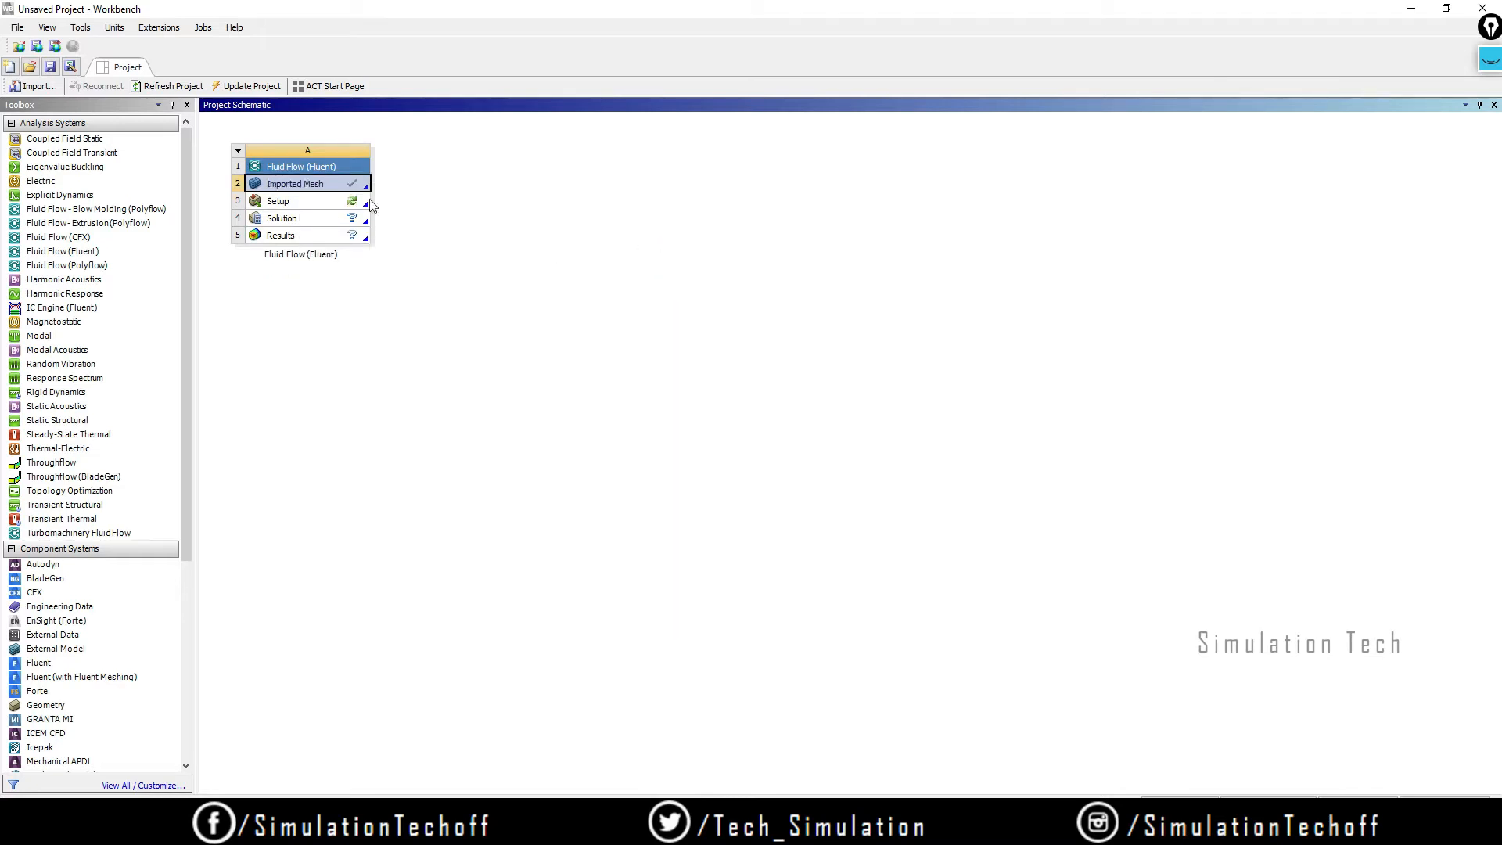
click(461, 191)
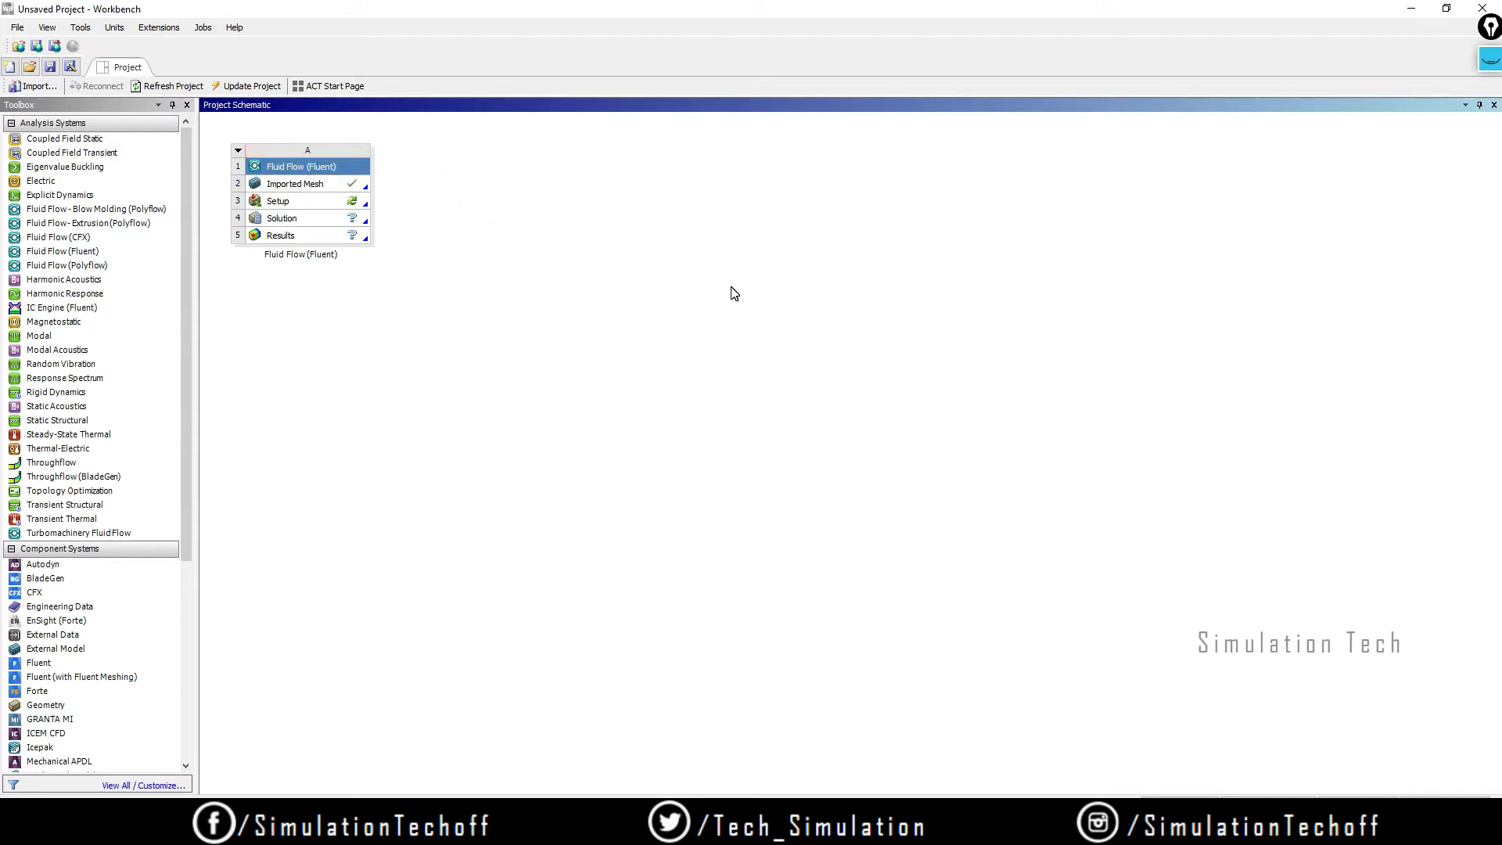
- Launch Fluent from the system's Setup cell with Double Precision enabled
double_click(312, 202)
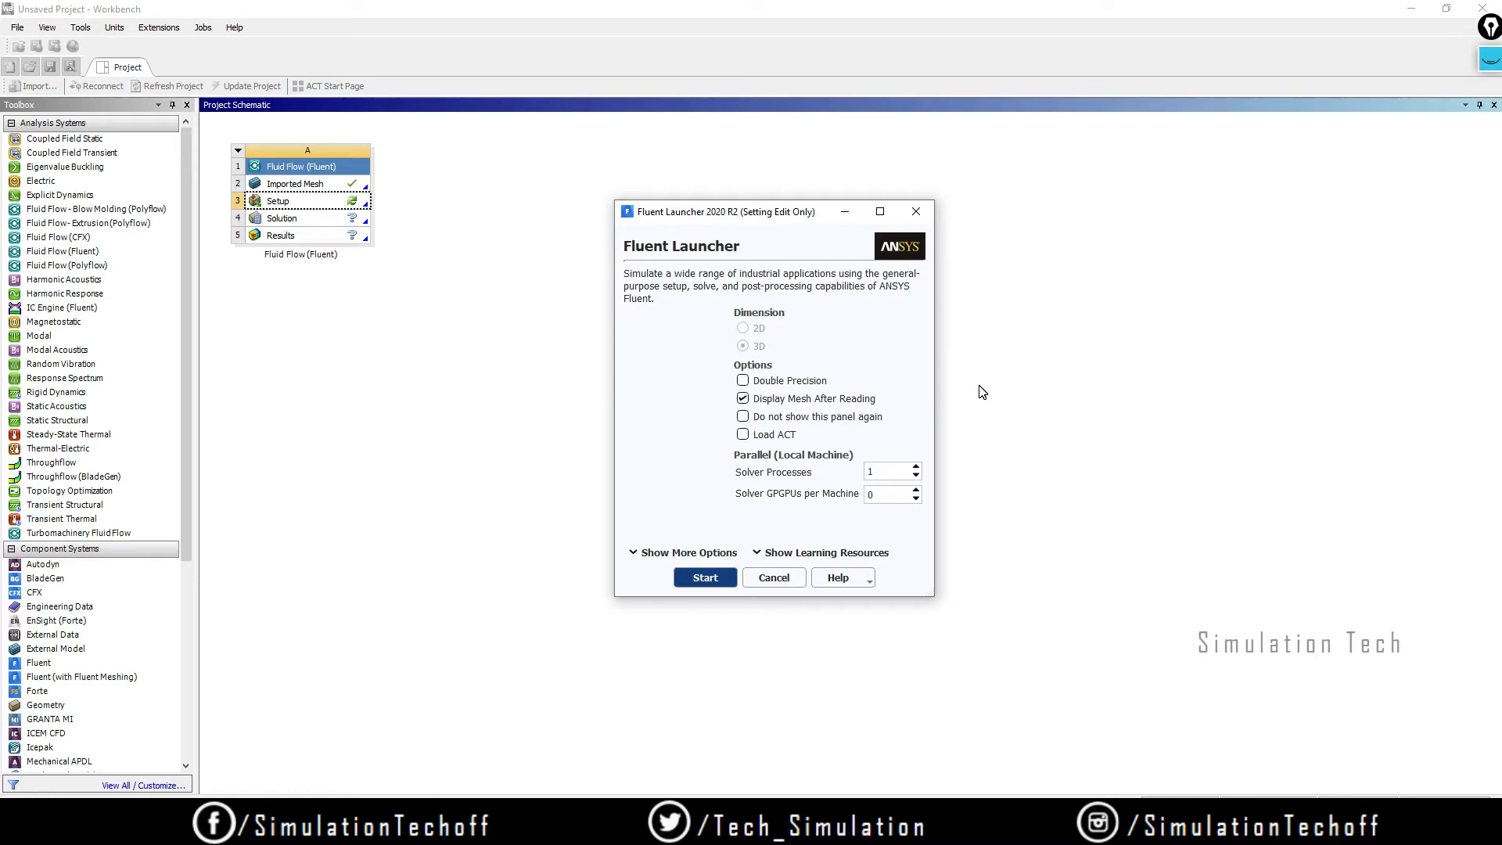
click(743, 381)
click(711, 576)
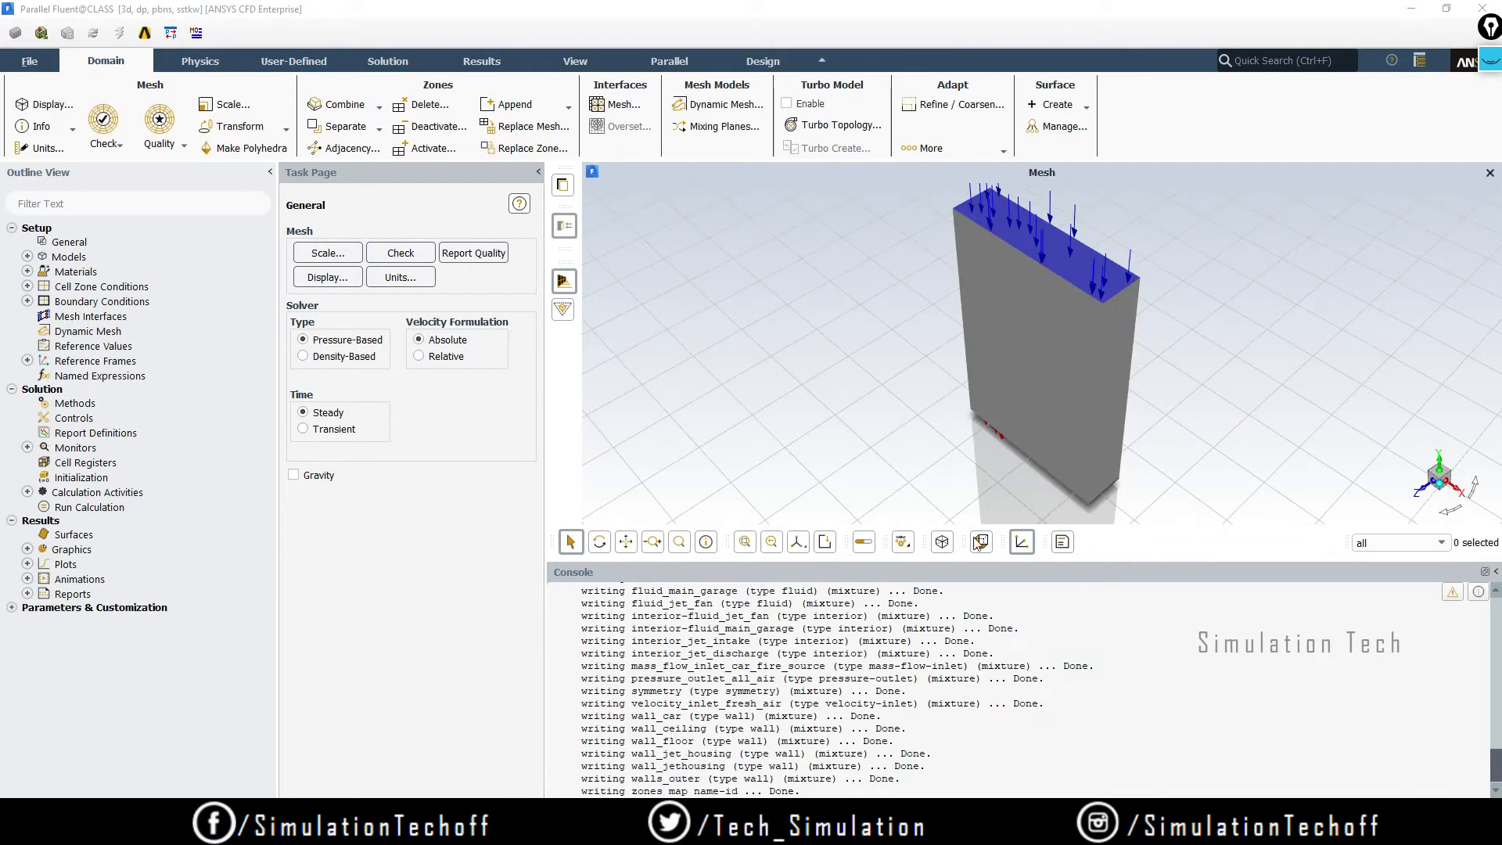
- Display the mesh surfaces as outline edges only, with faces turned off, so the inside of the garage can be seen
drag(1125, 478, 1058, 450)
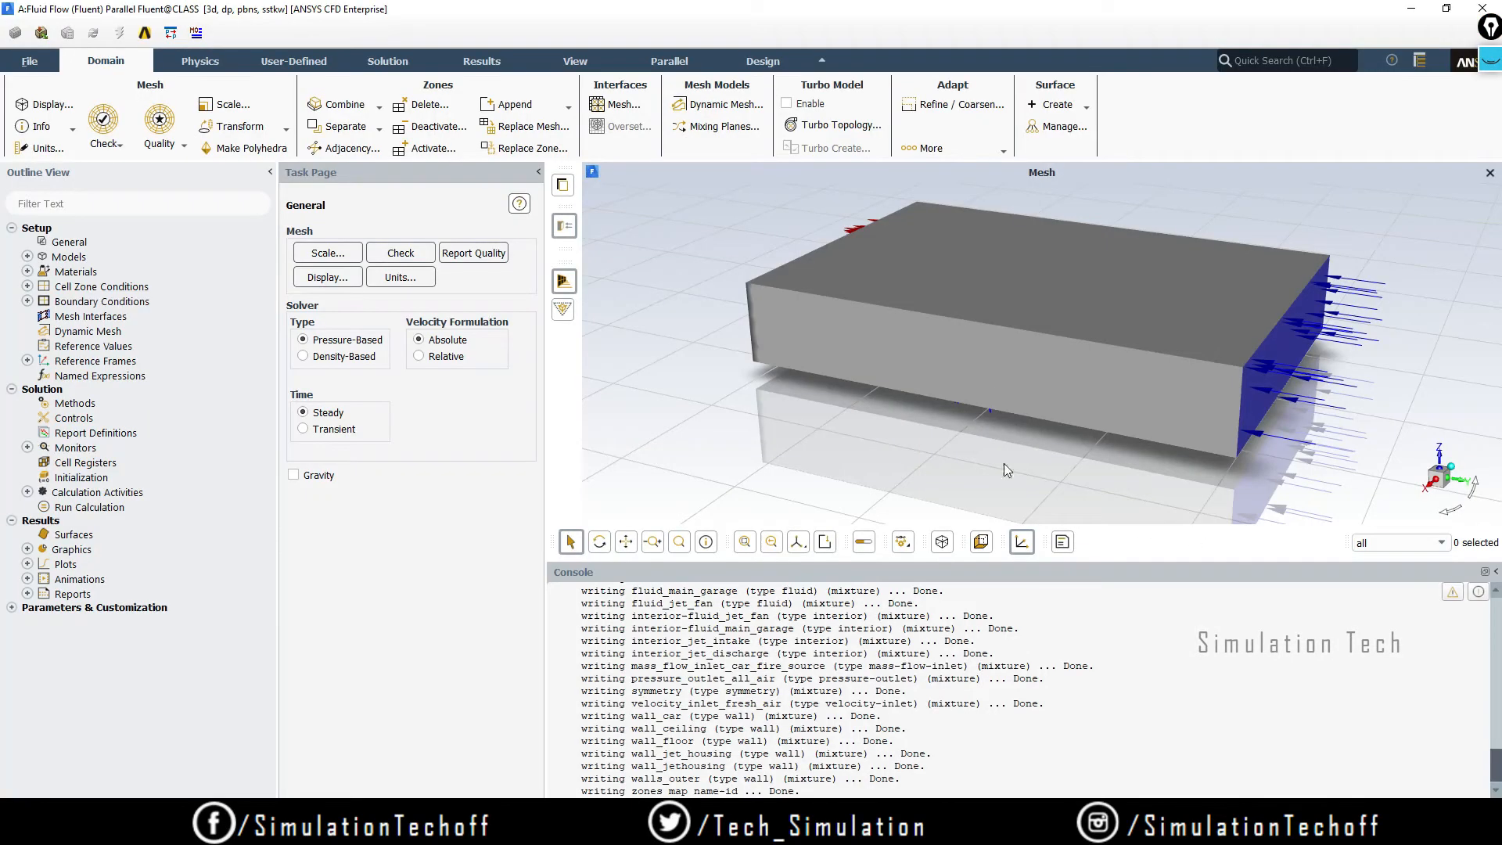
drag(1006, 470, 1217, 413)
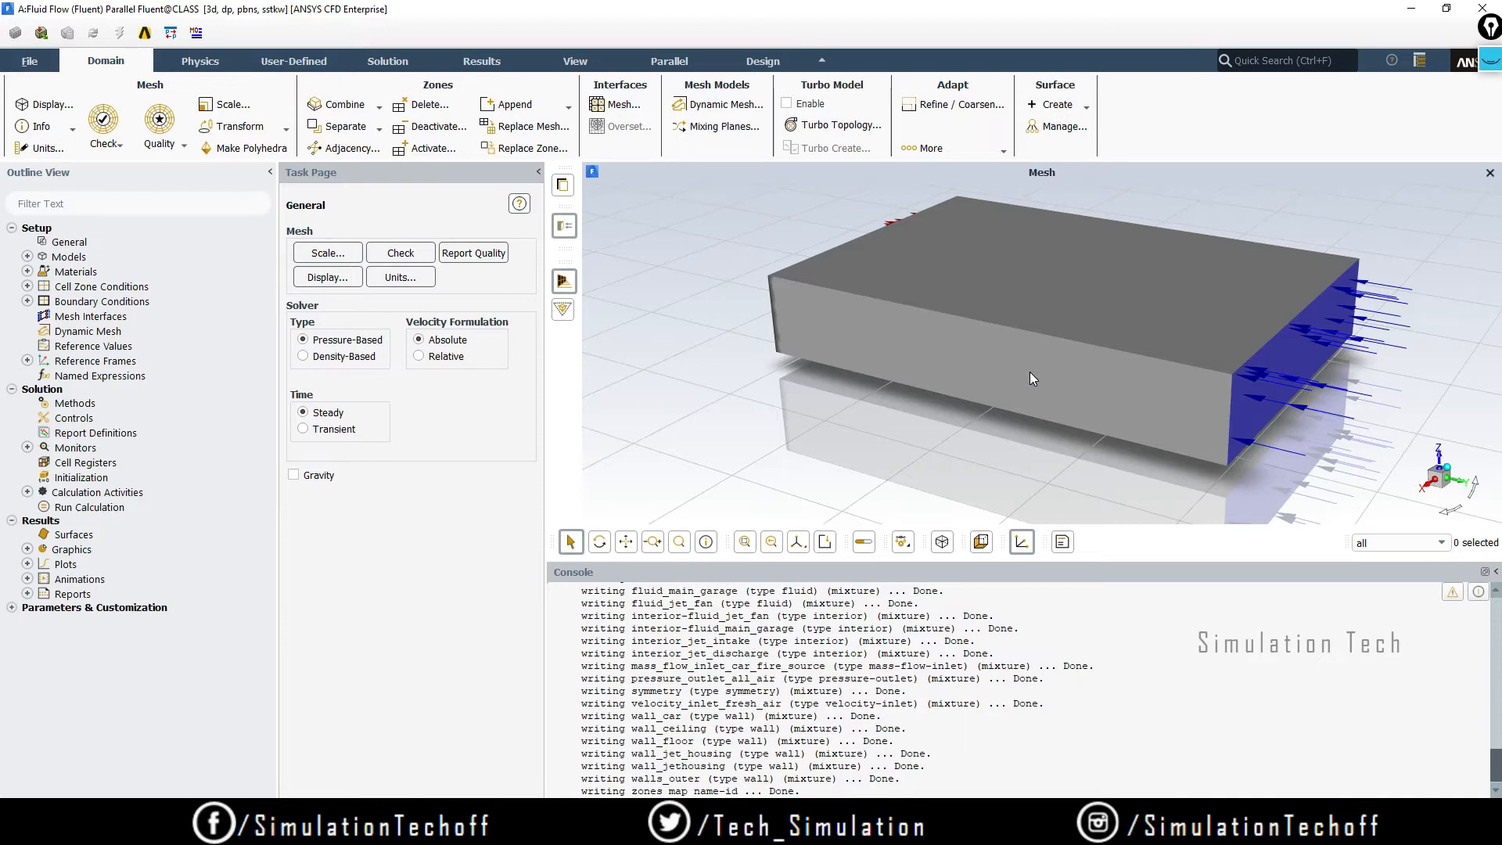
drag(1073, 379, 1175, 404)
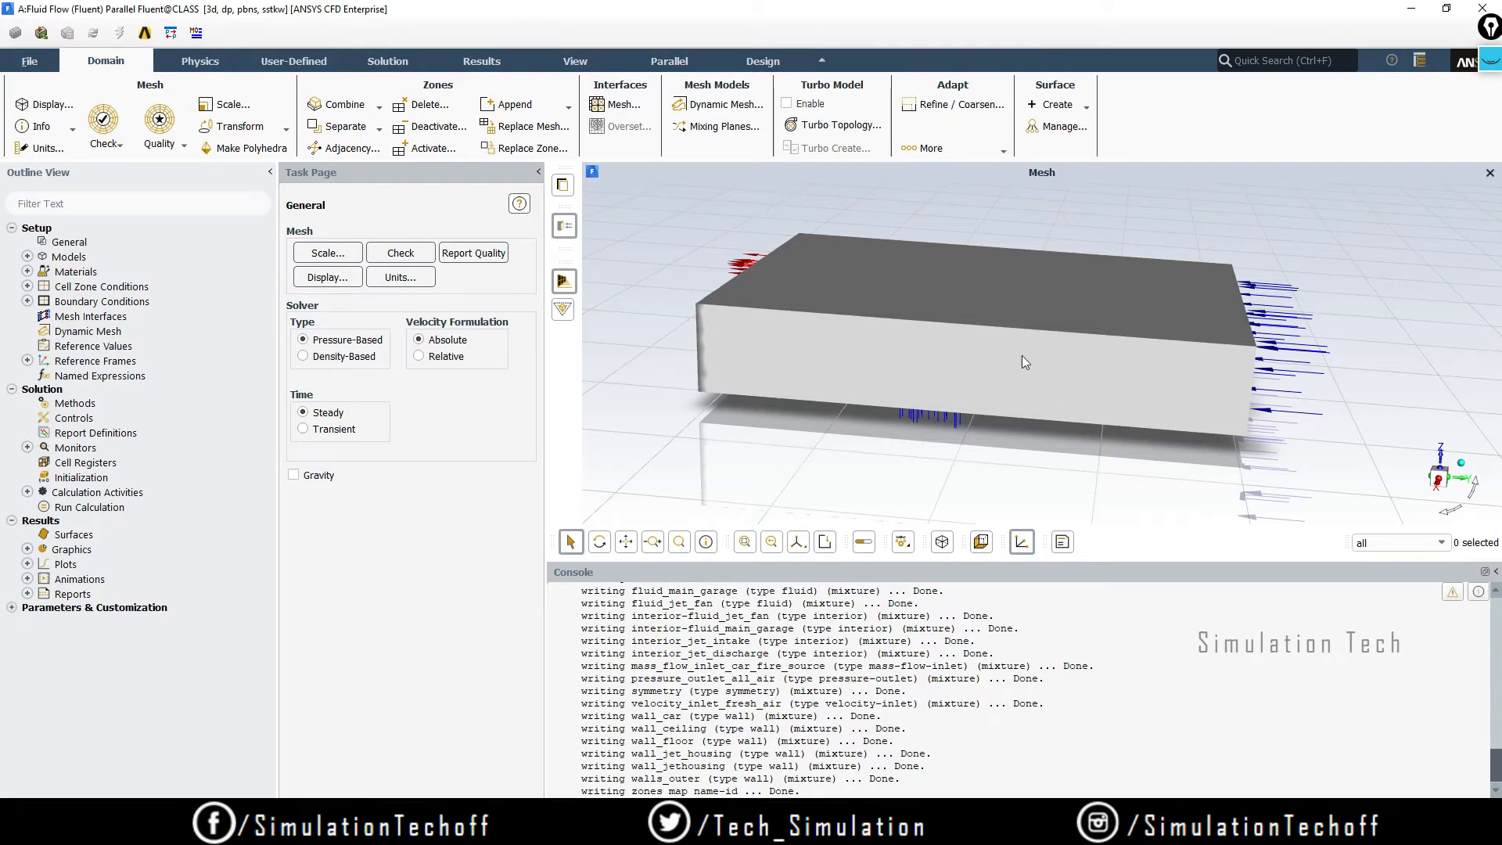
middle_drag(1021, 355, 906, 408)
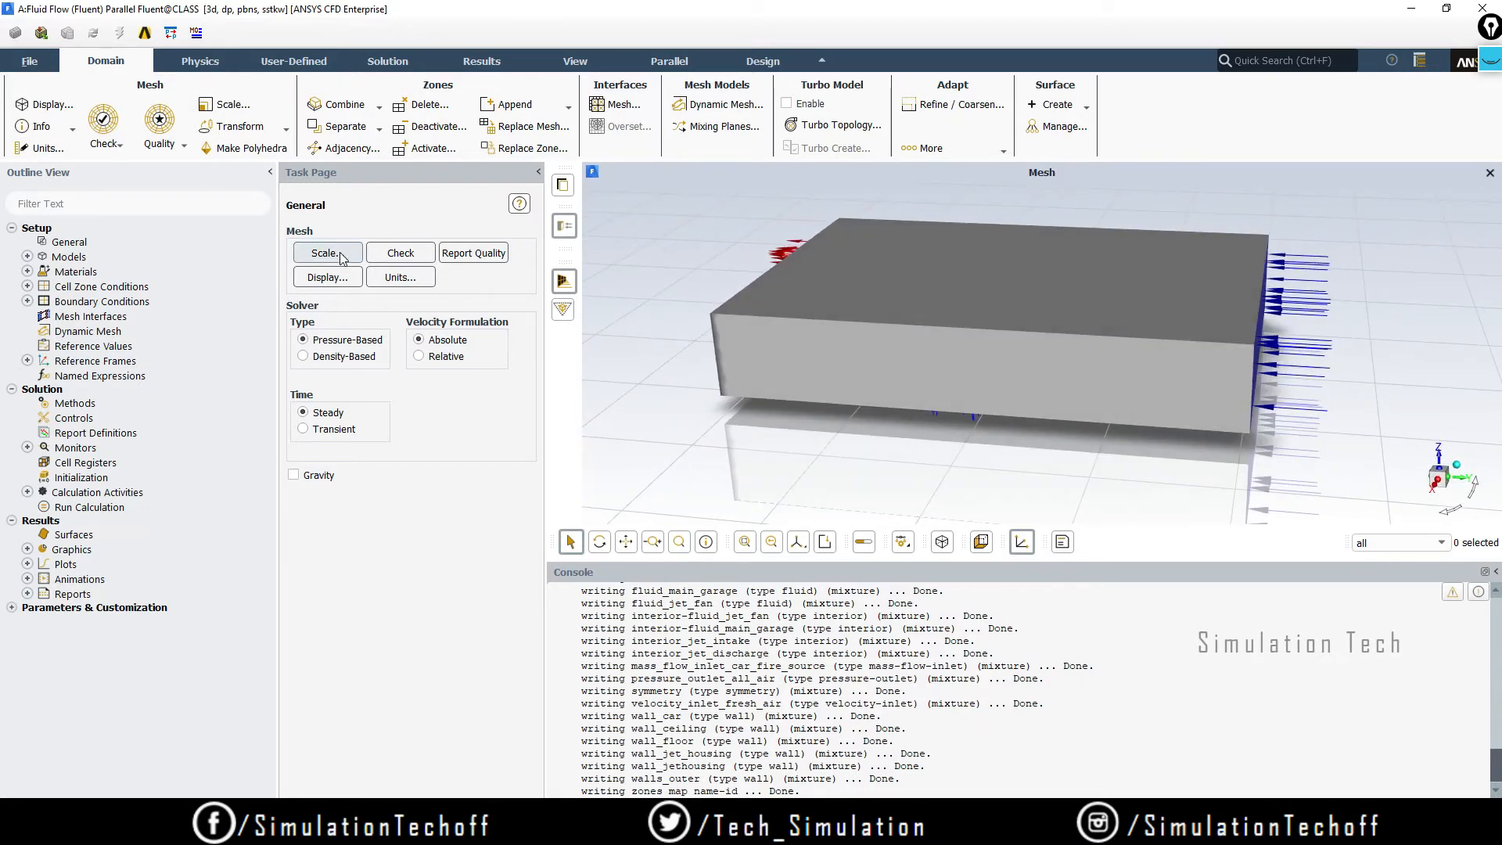
click(337, 278)
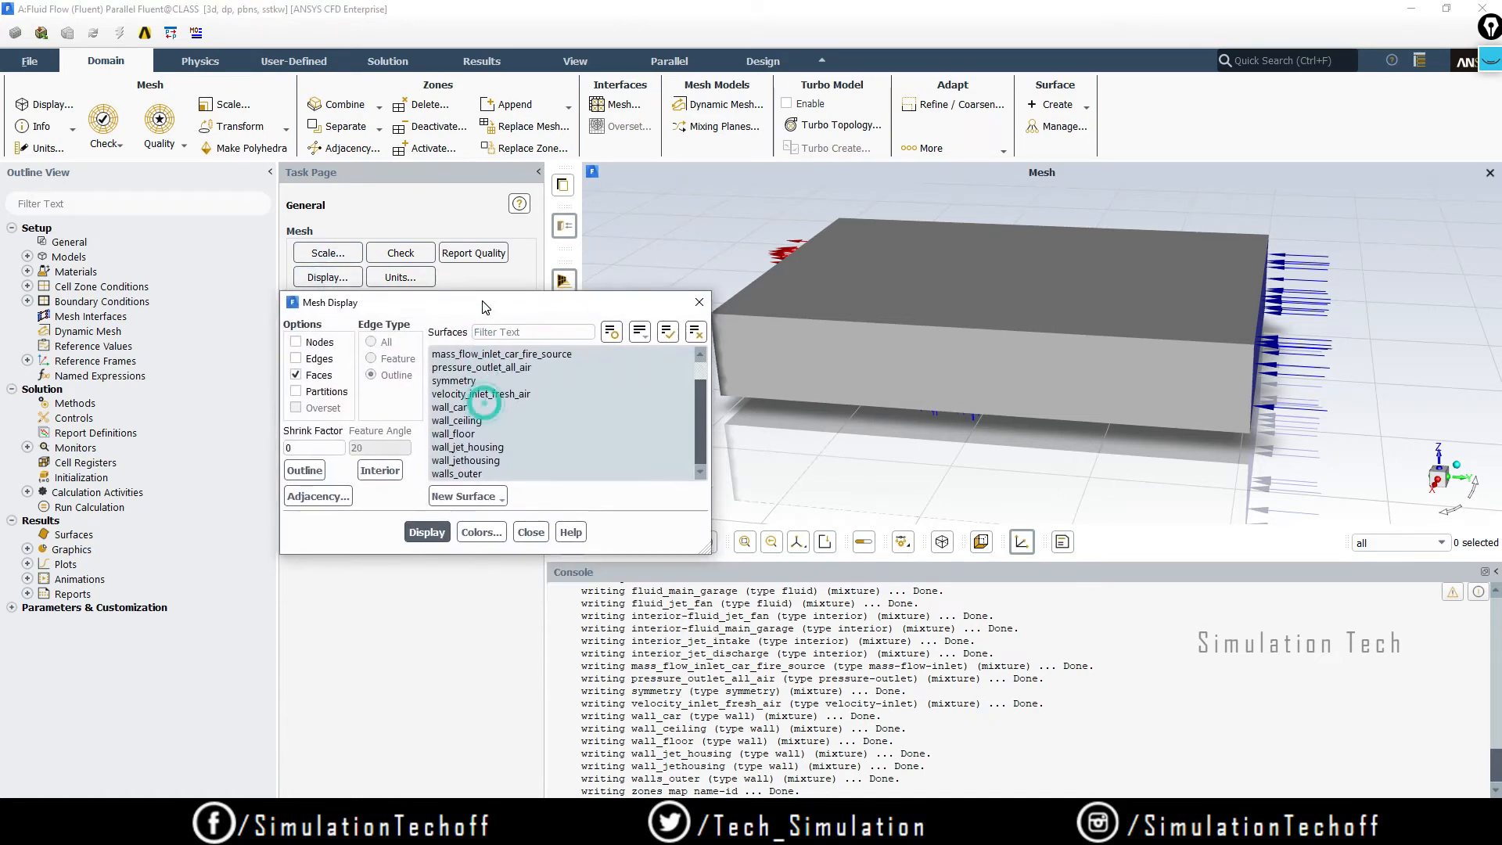
drag(488, 409, 493, 311)
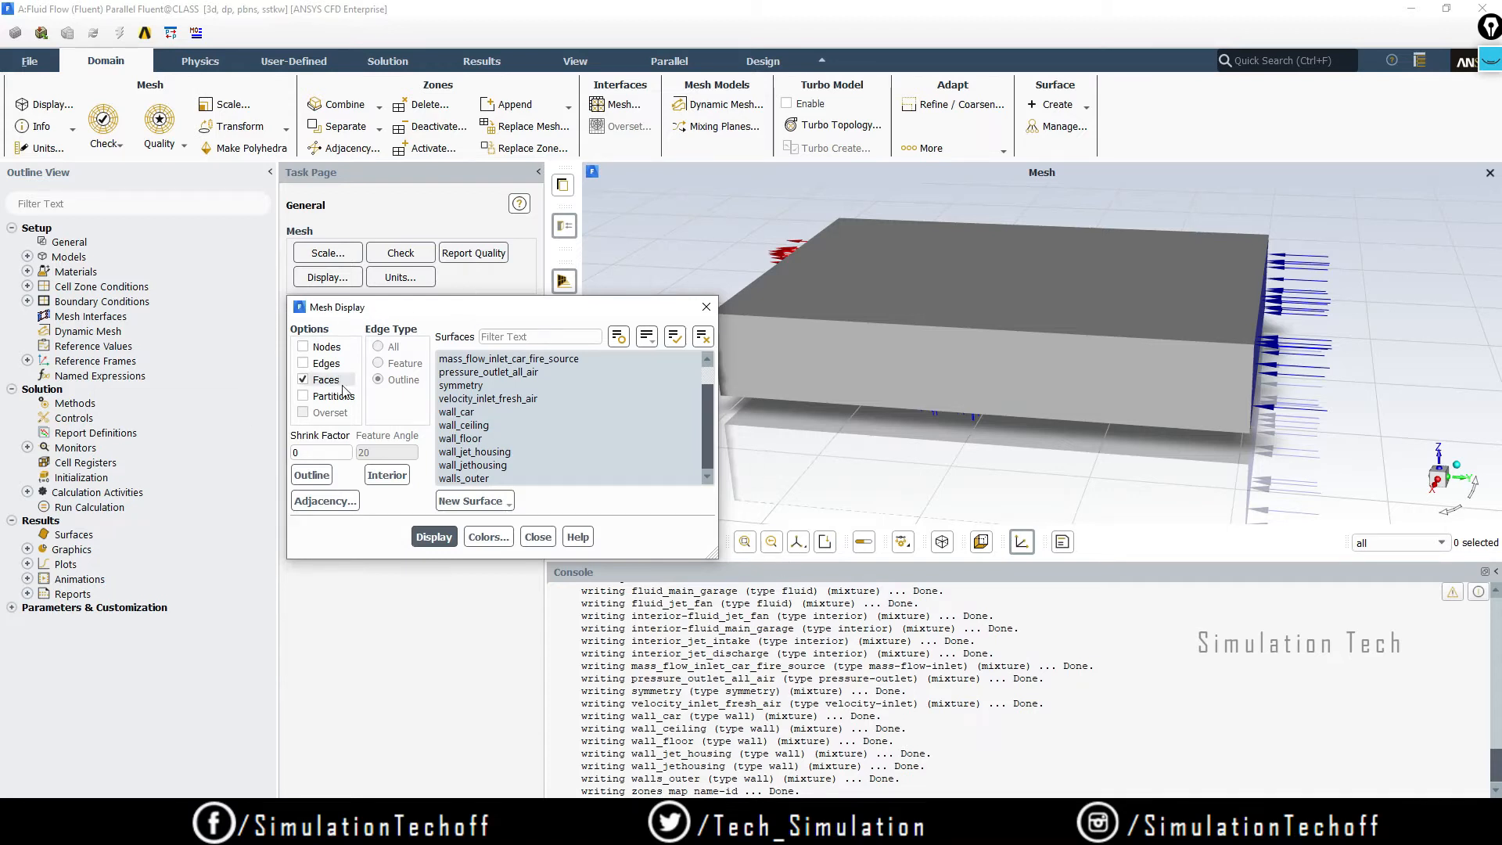
click(304, 381)
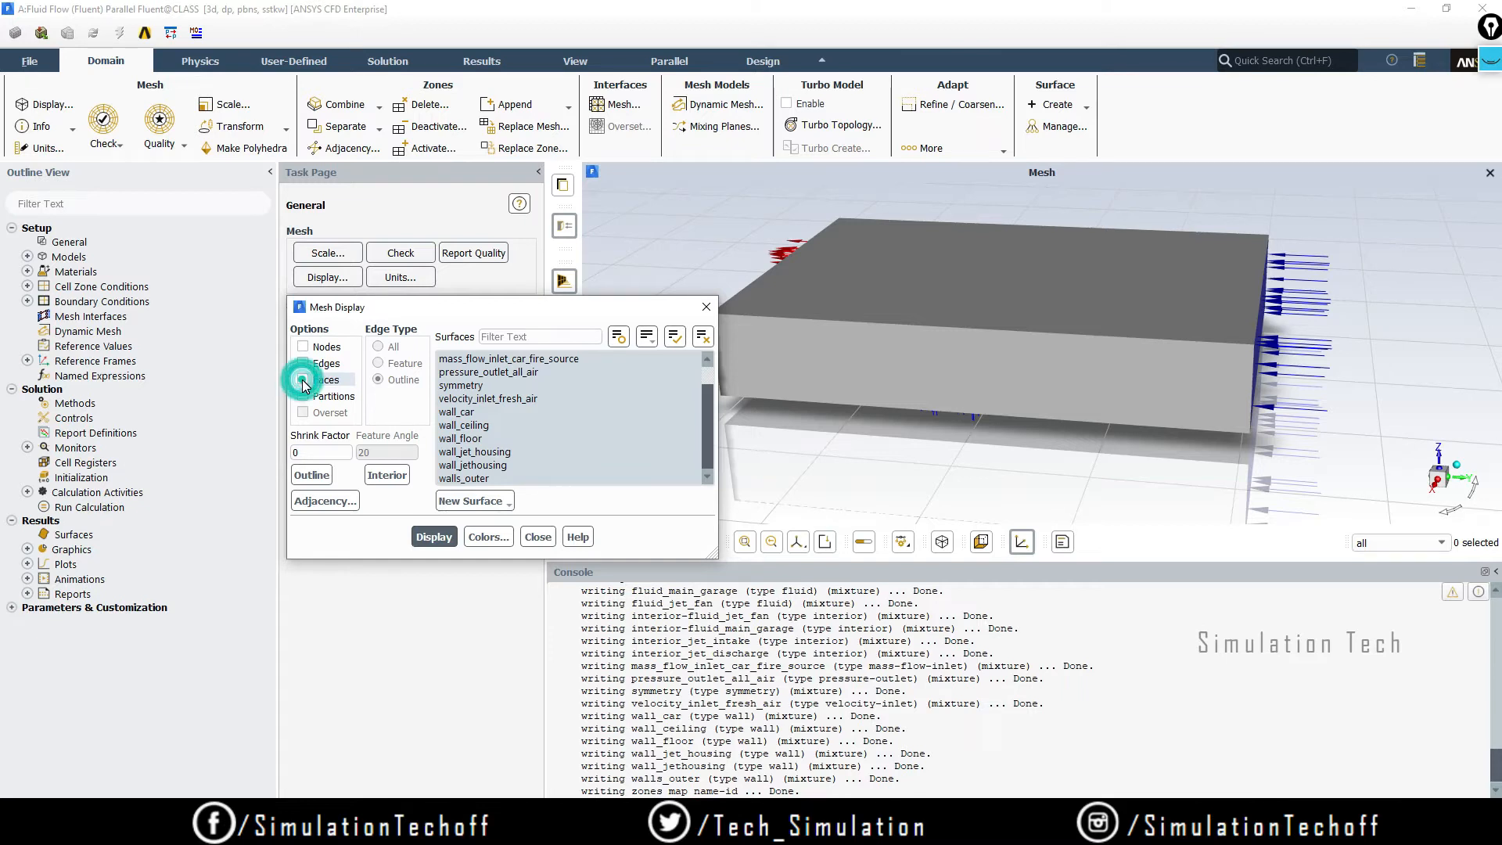
click(302, 363)
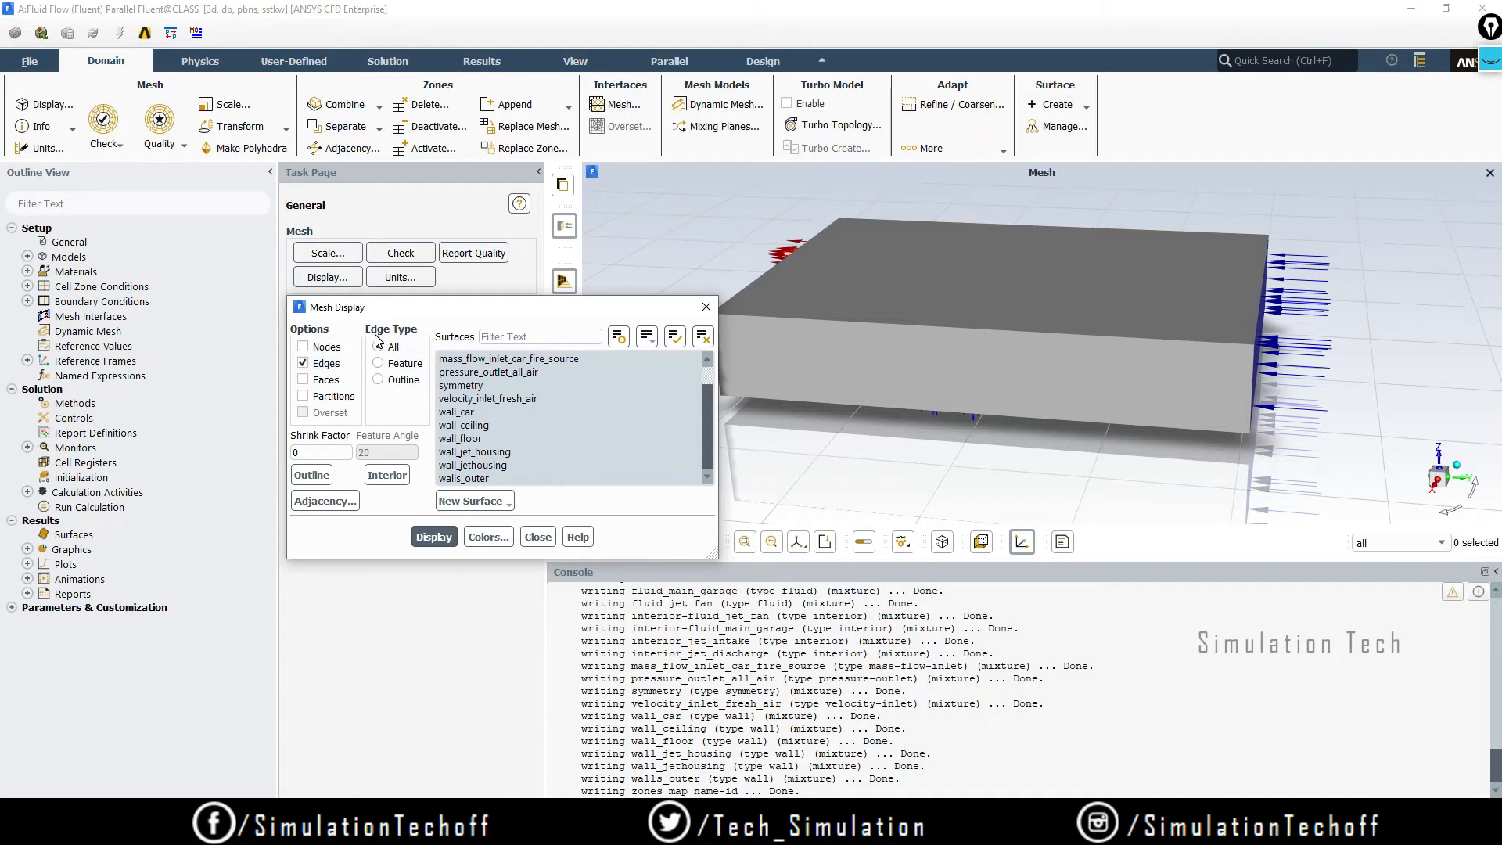
click(379, 380)
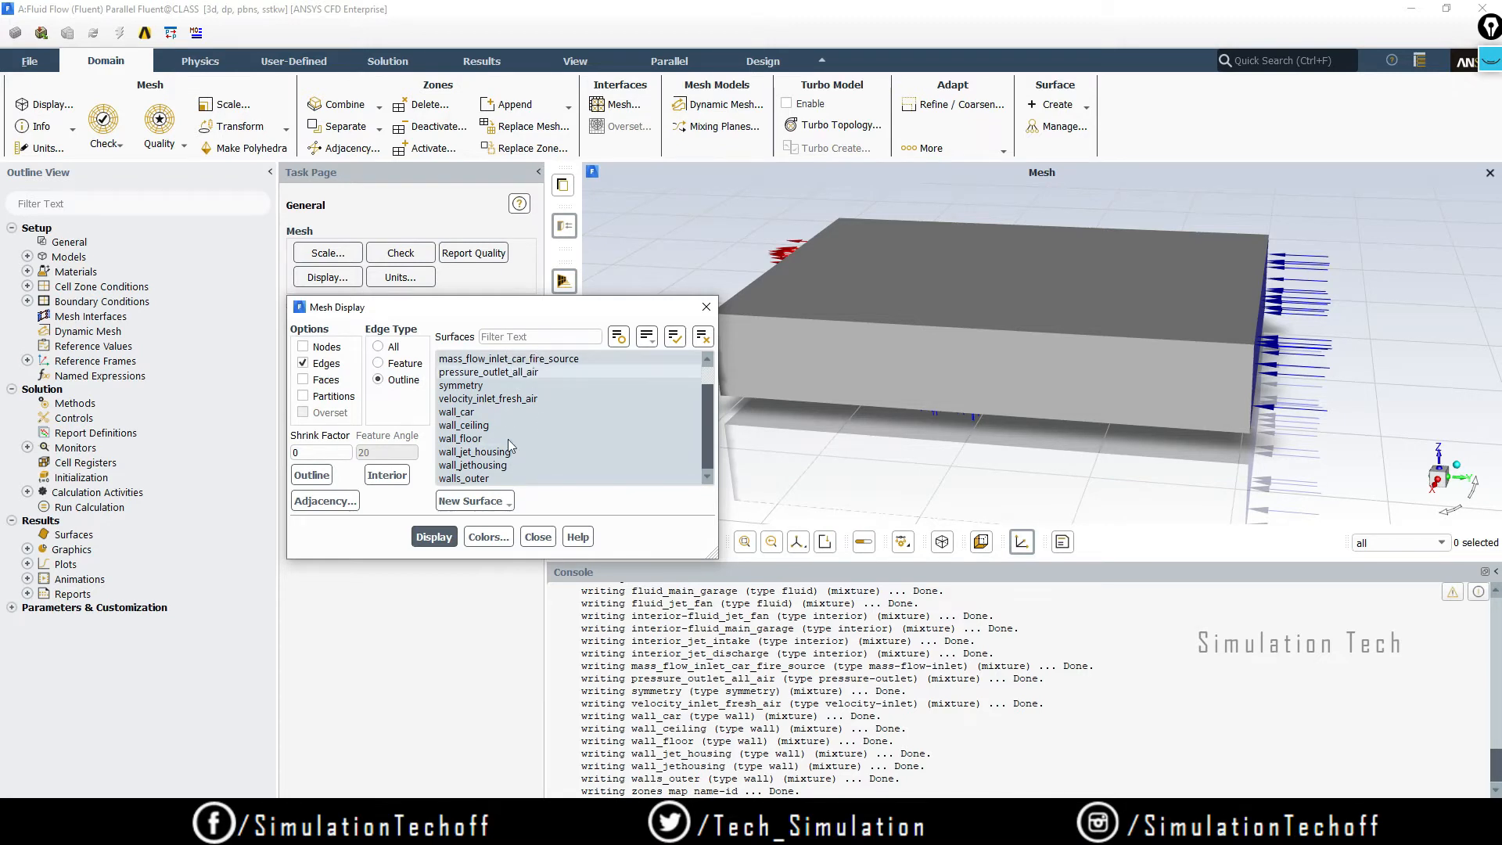
click(431, 538)
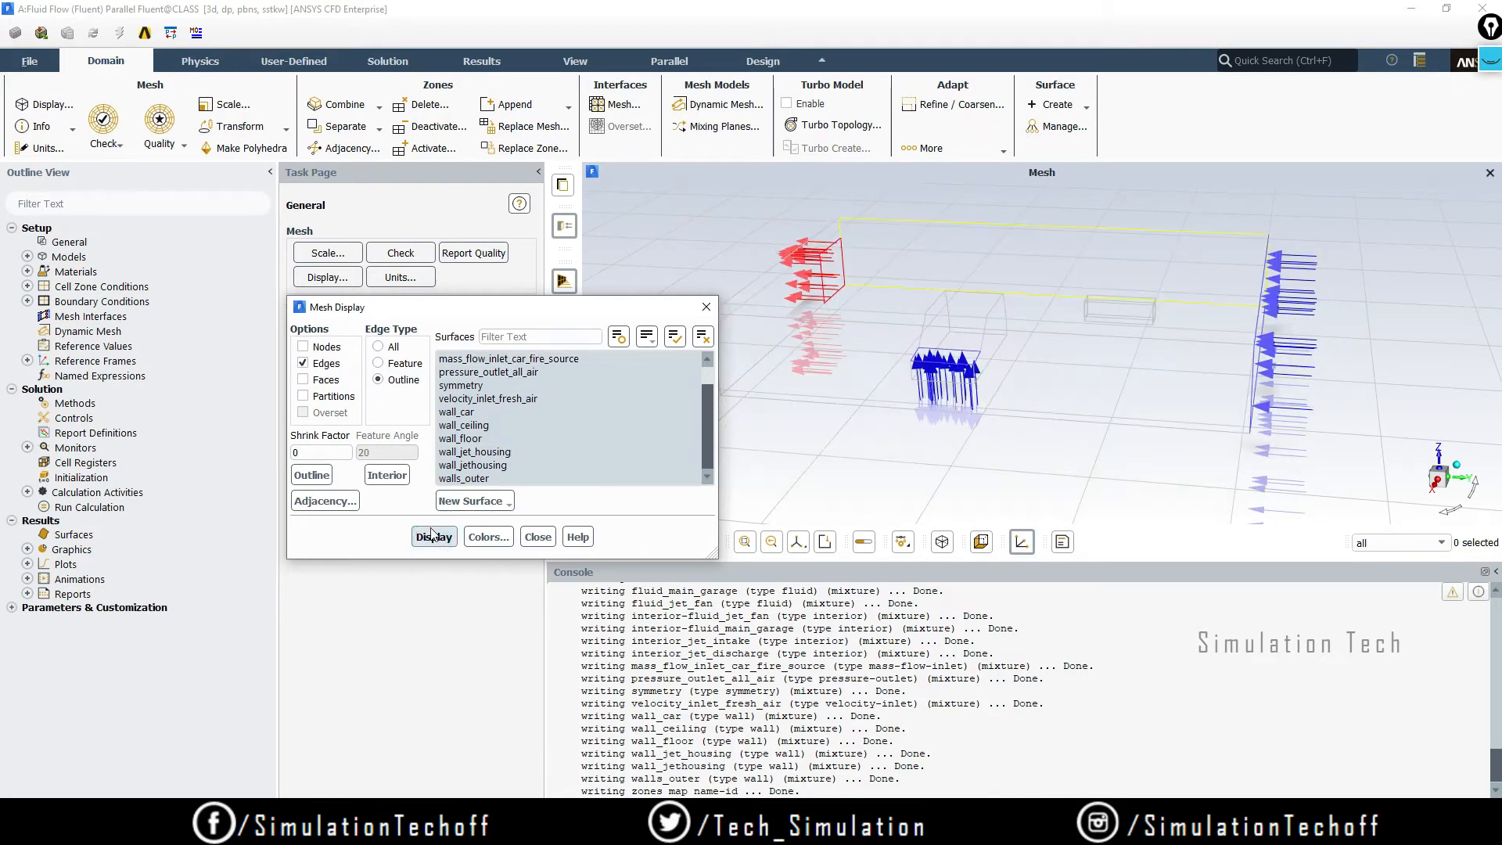
mouse_move(939, 352)
mouse_down()
mouse_move(992, 373)
mouse_move(1003, 418)
mouse_move(1035, 407)
mouse_move(1038, 444)
mouse_move(1015, 364)
mouse_up()
click(538, 537)
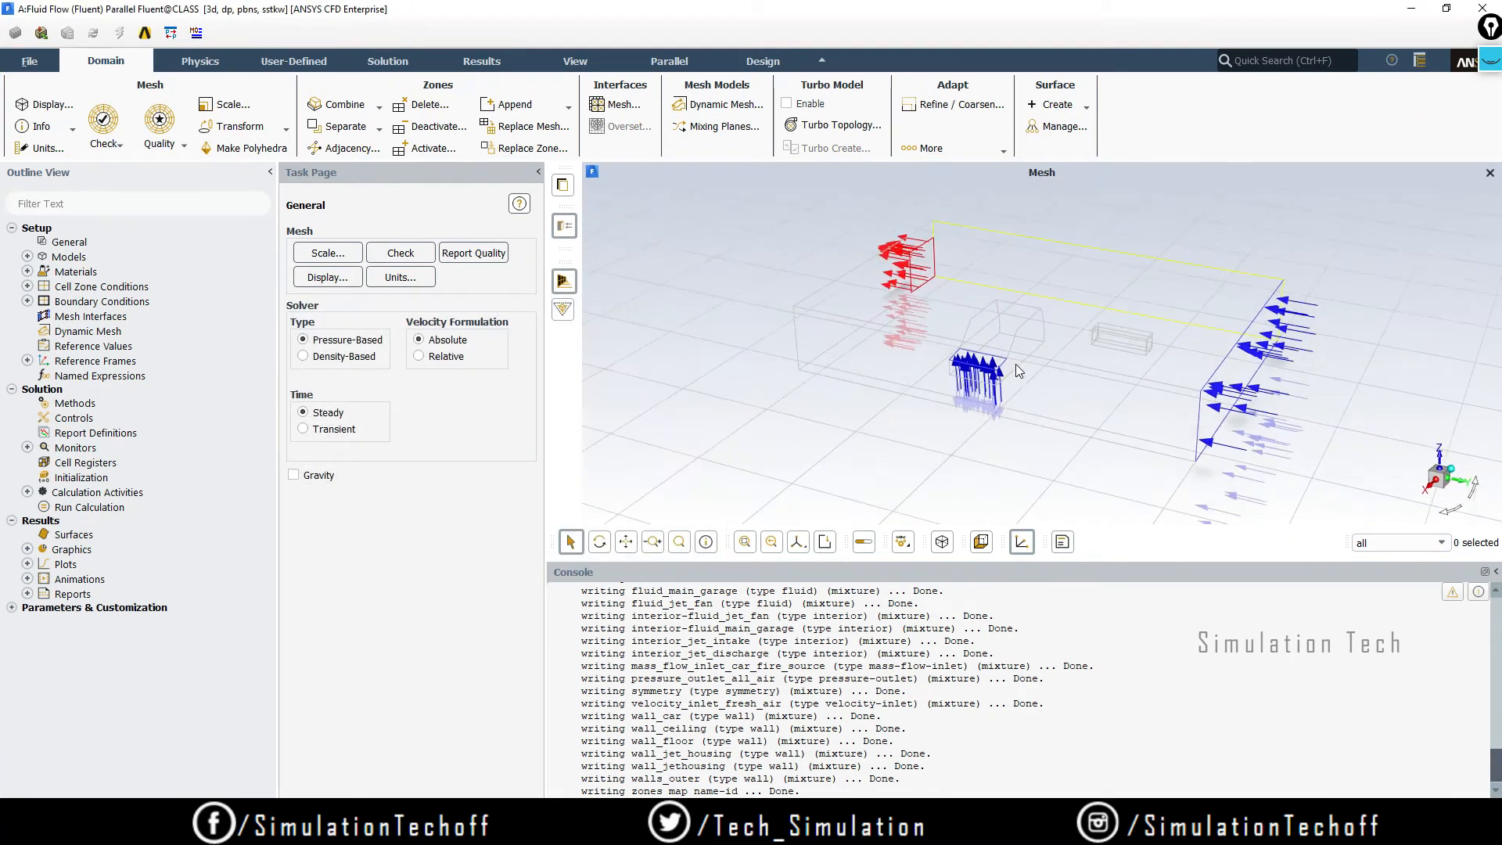
- Examine the garage outline from several angles, including the car, the fire source inlet, the jet fan and the air inlet and outlet
scroll(1051, 366, up, 3)
mouse_move(1036, 423)
mouse_down()
mouse_move(981, 449)
mouse_move(1048, 421)
mouse_up()
scroll(1051, 425, down, 3)
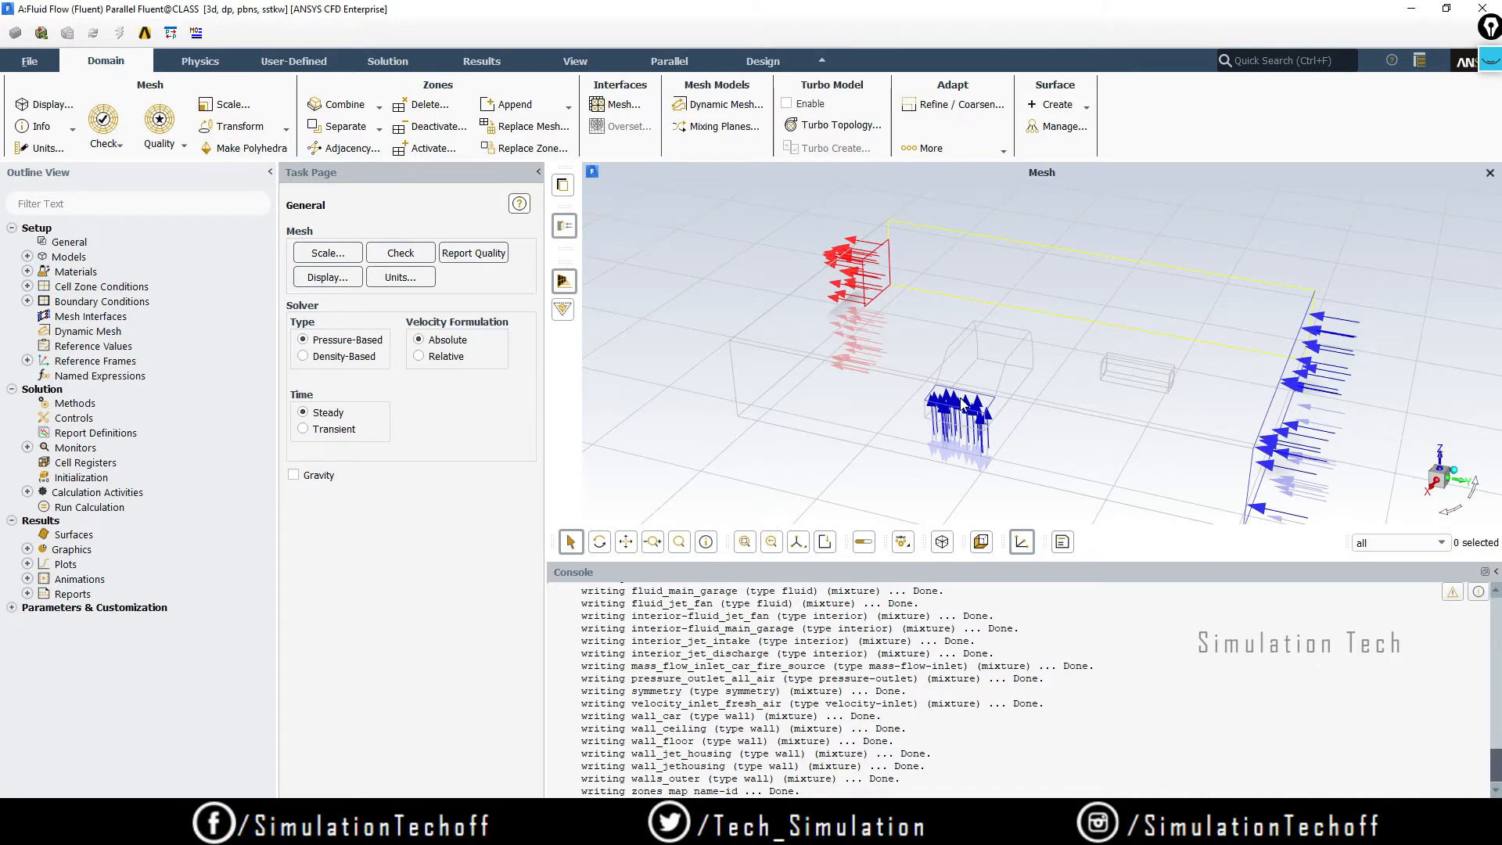
scroll(963, 408, up, 6)
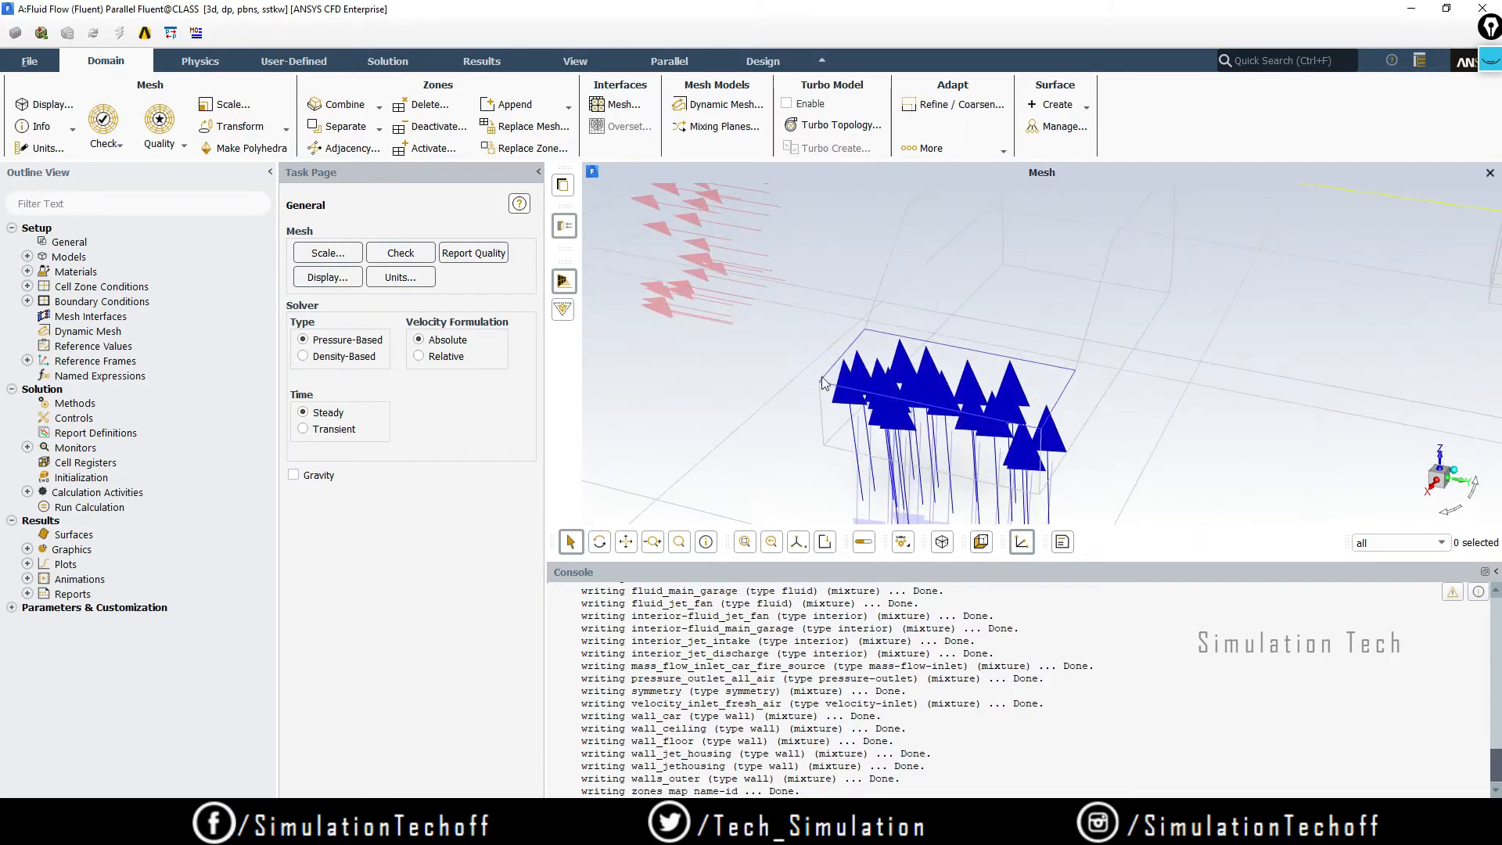
scroll(915, 397, down, 3)
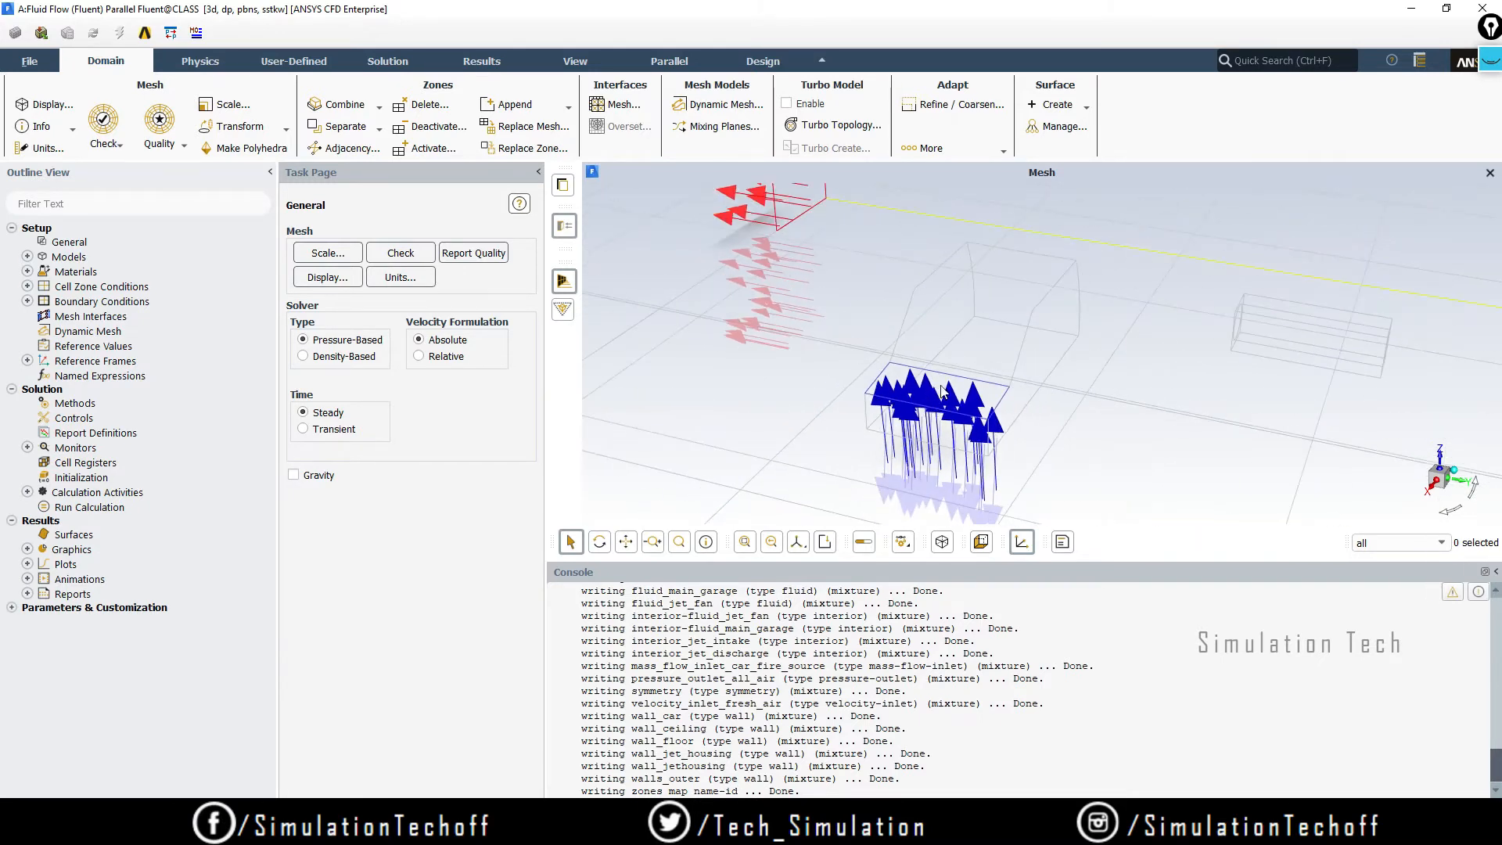
scroll(1040, 321, down, 4)
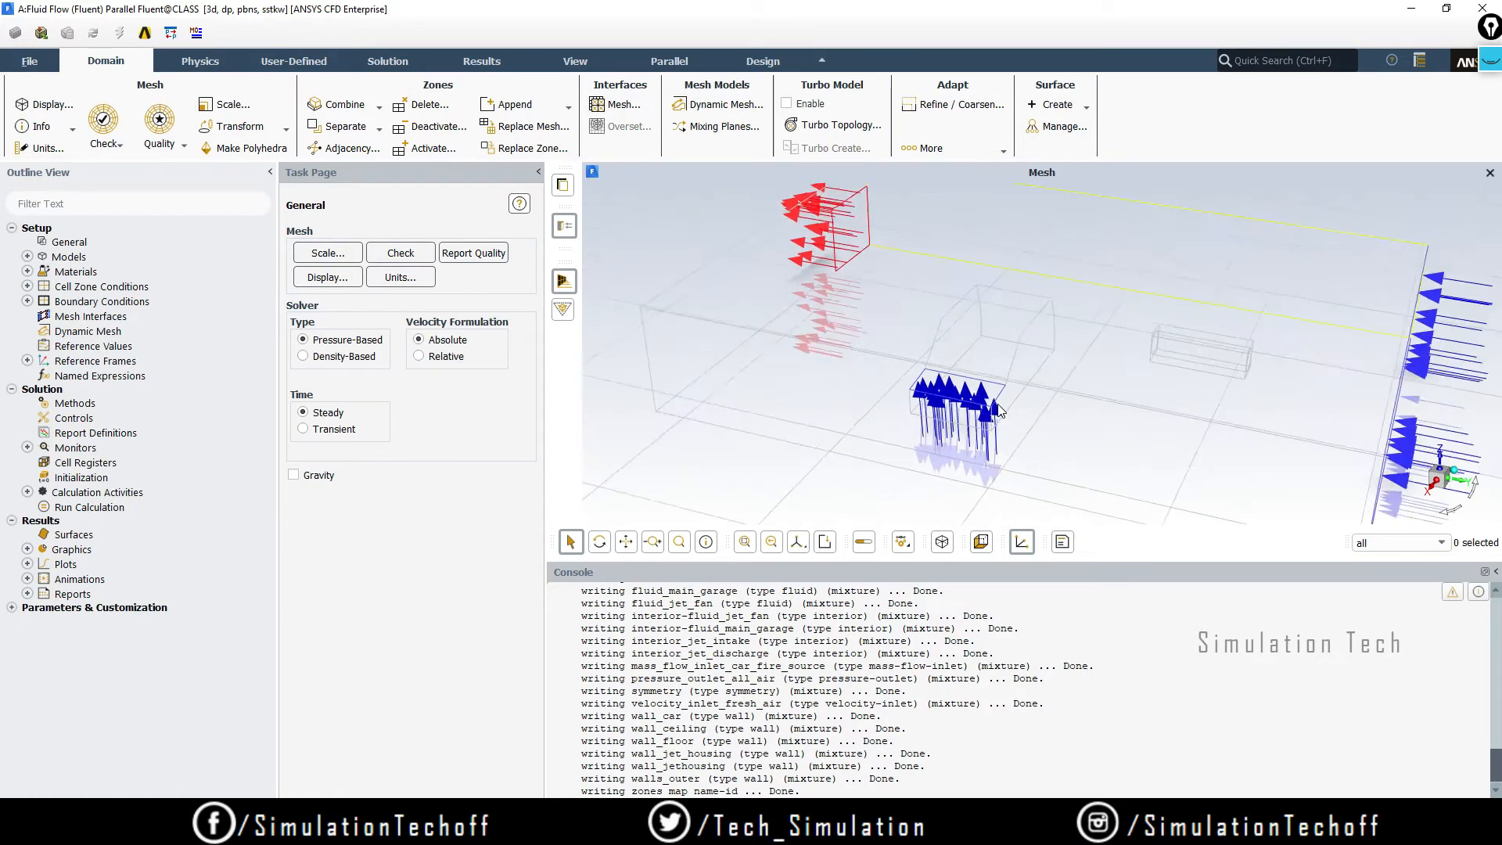
scroll(1037, 419, up, 1)
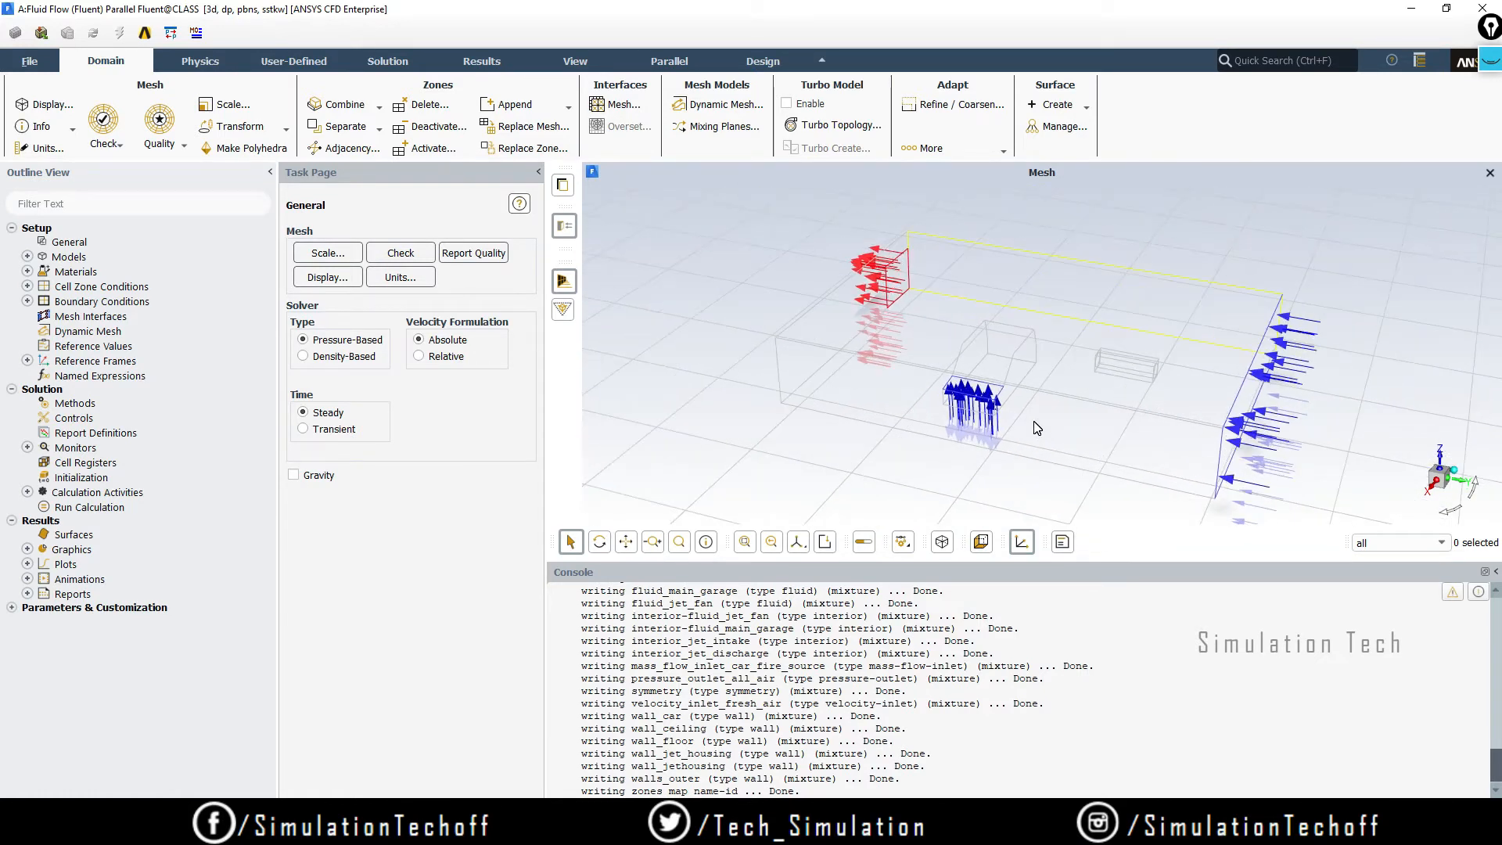
drag(1118, 449, 1093, 432)
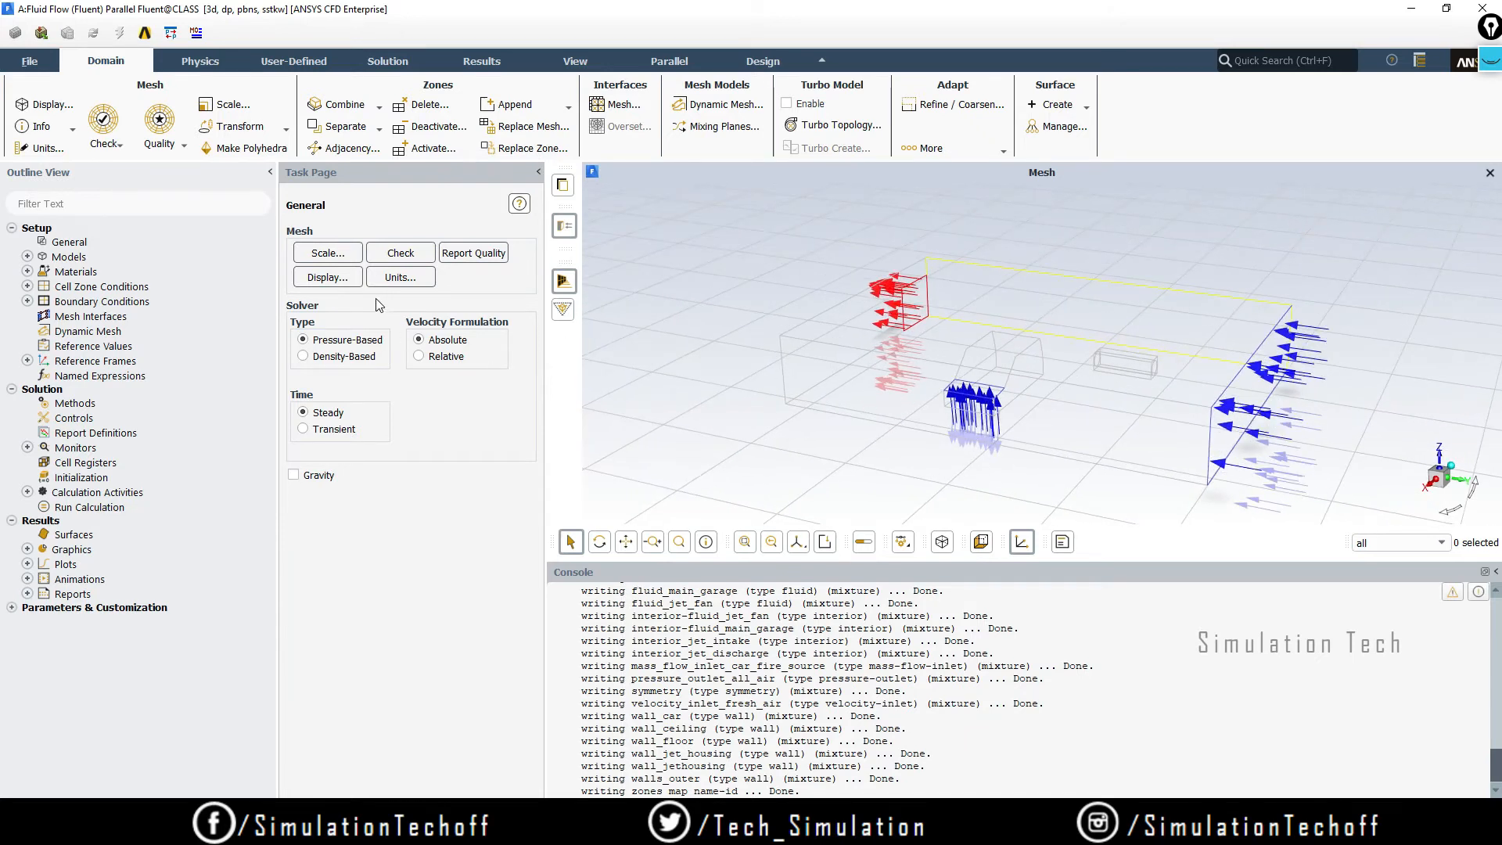
drag(1078, 381, 1216, 350)
middle_drag(1143, 400, 1124, 377)
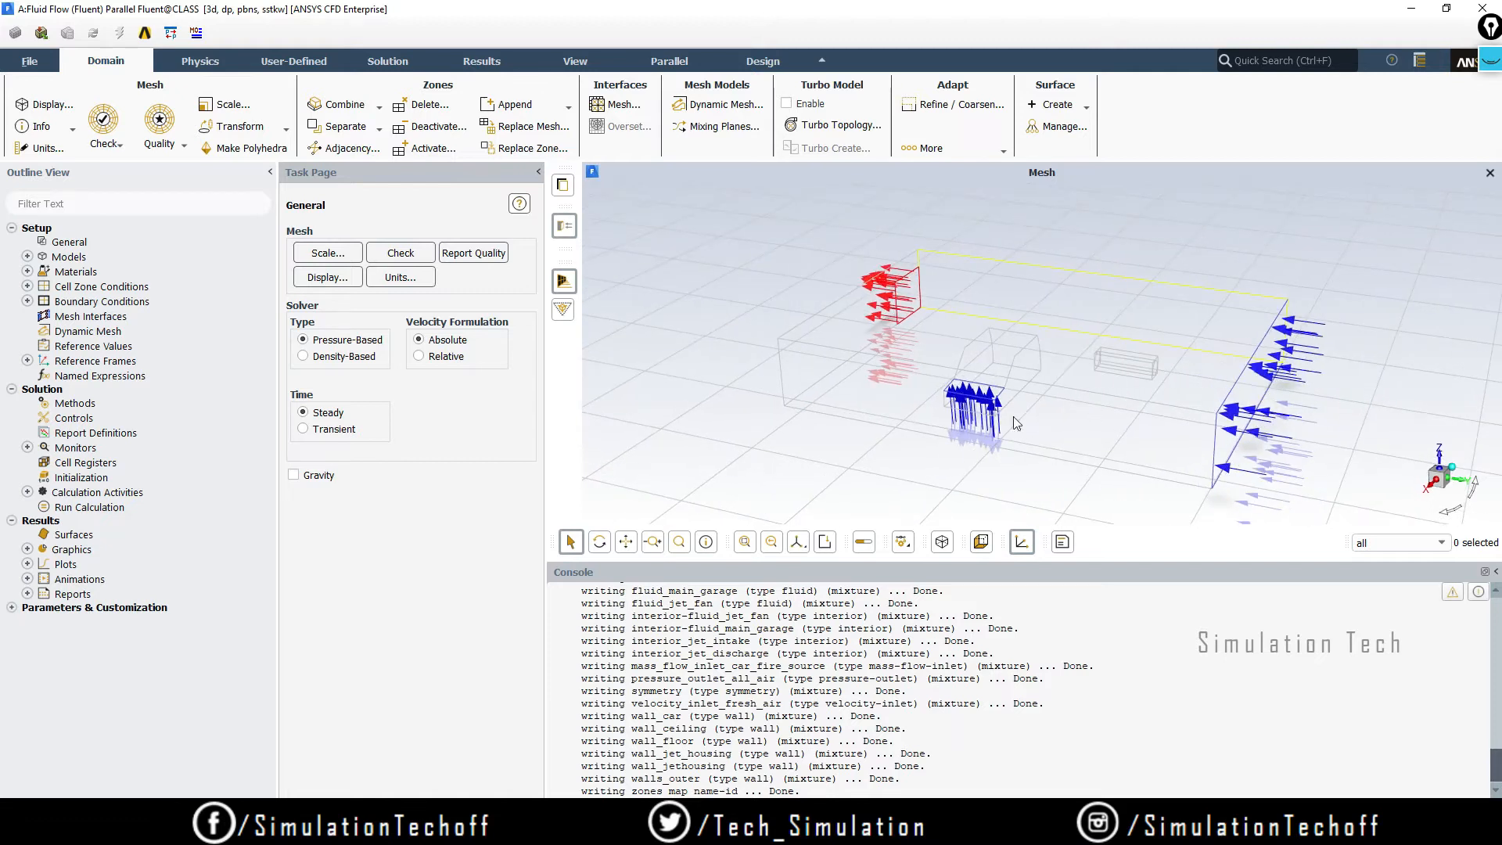
- Run the mesh check and review the reported domain extents, volume statistics and face area statistics
click(396, 255)
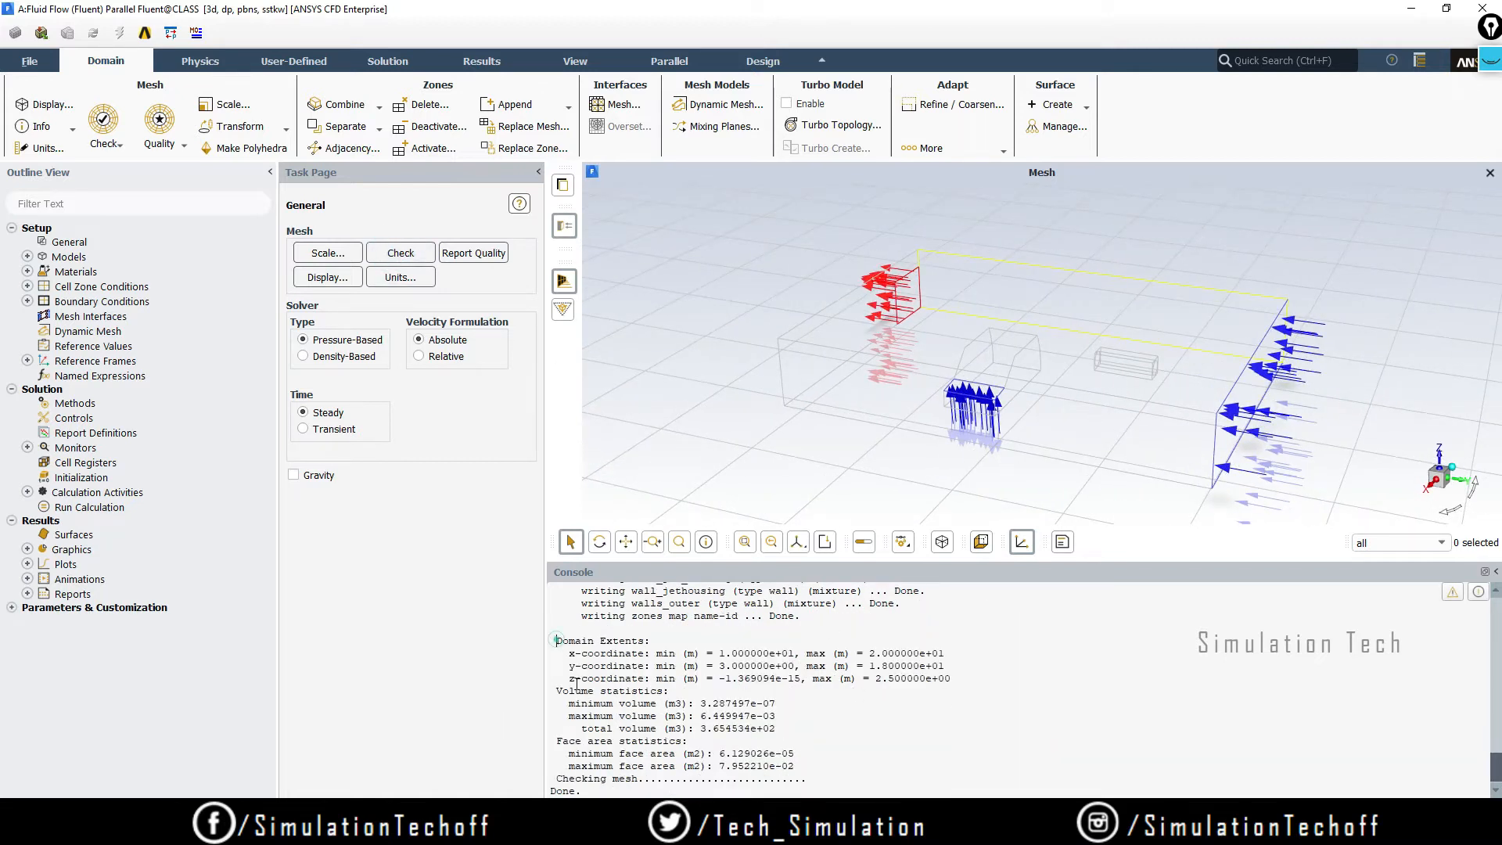
drag(556, 641, 815, 797)
click(879, 755)
- Set the viscous model to k-epsilon (2 eqn), Realizable, with Enhanced Wall Treatment
double_click(65, 258)
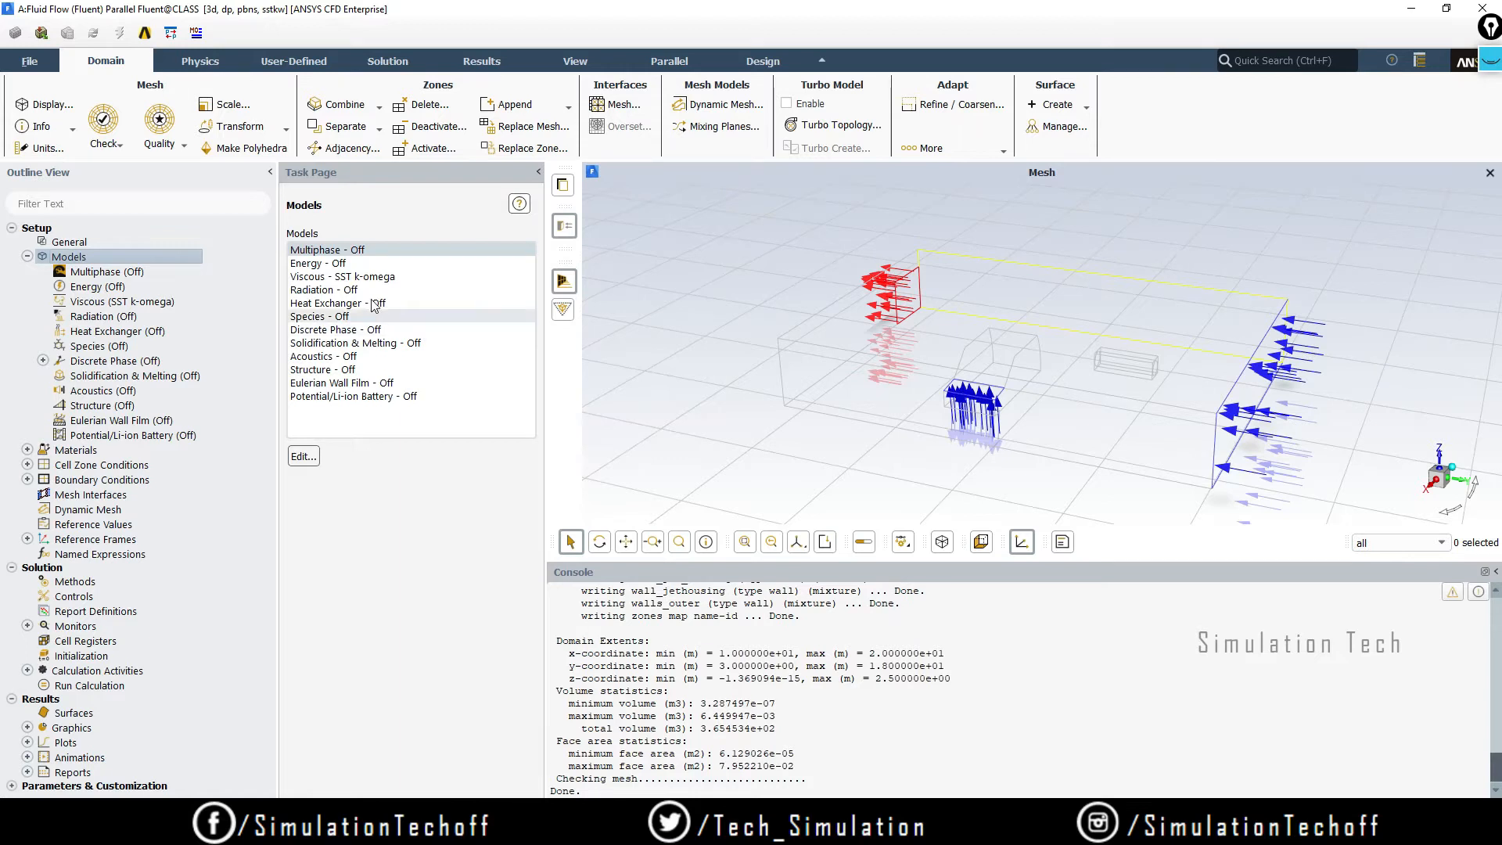
double_click(305, 278)
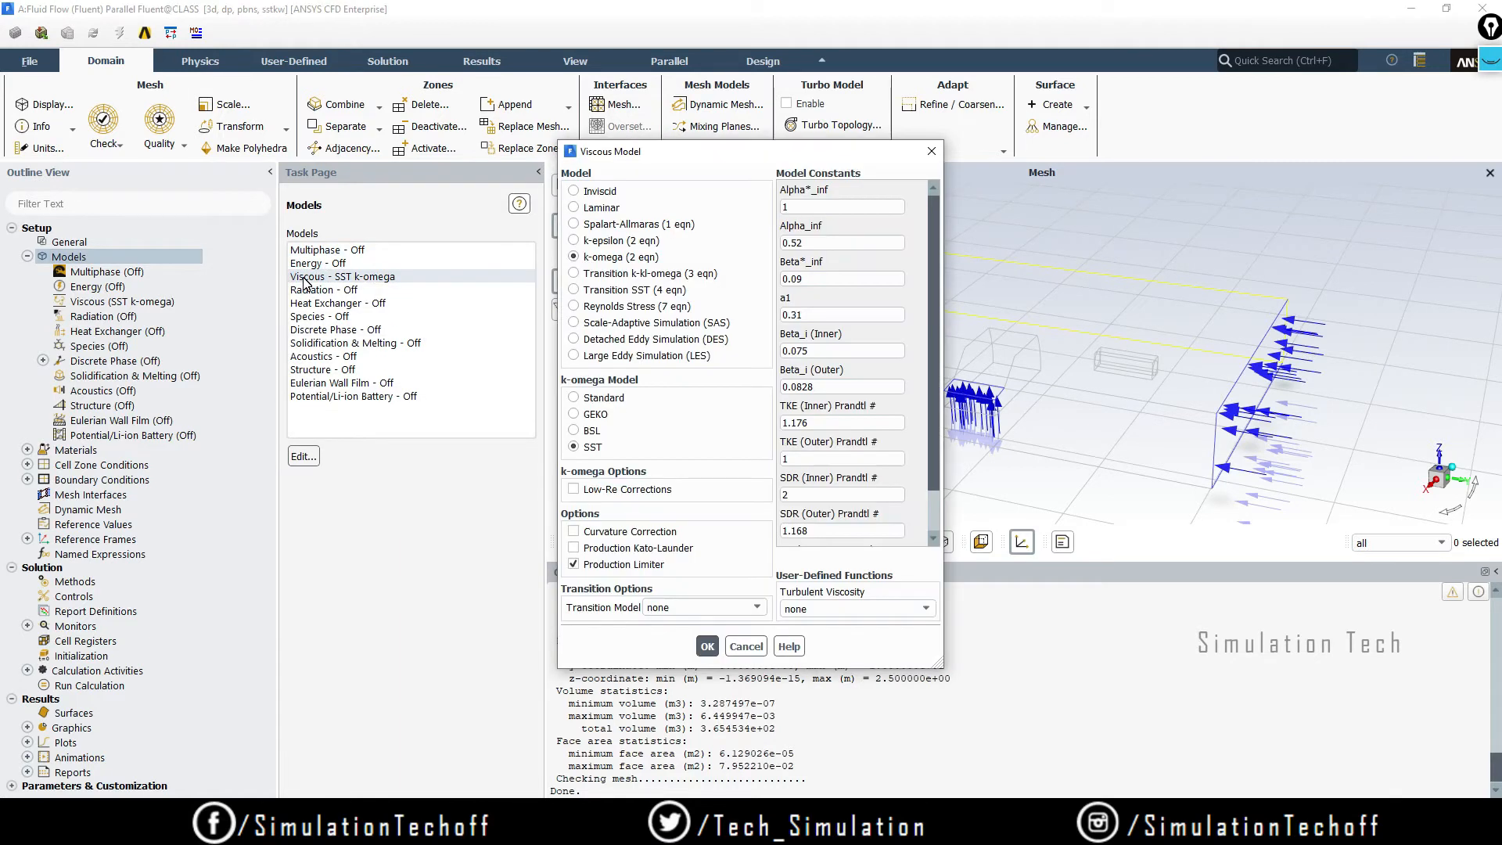
click(574, 241)
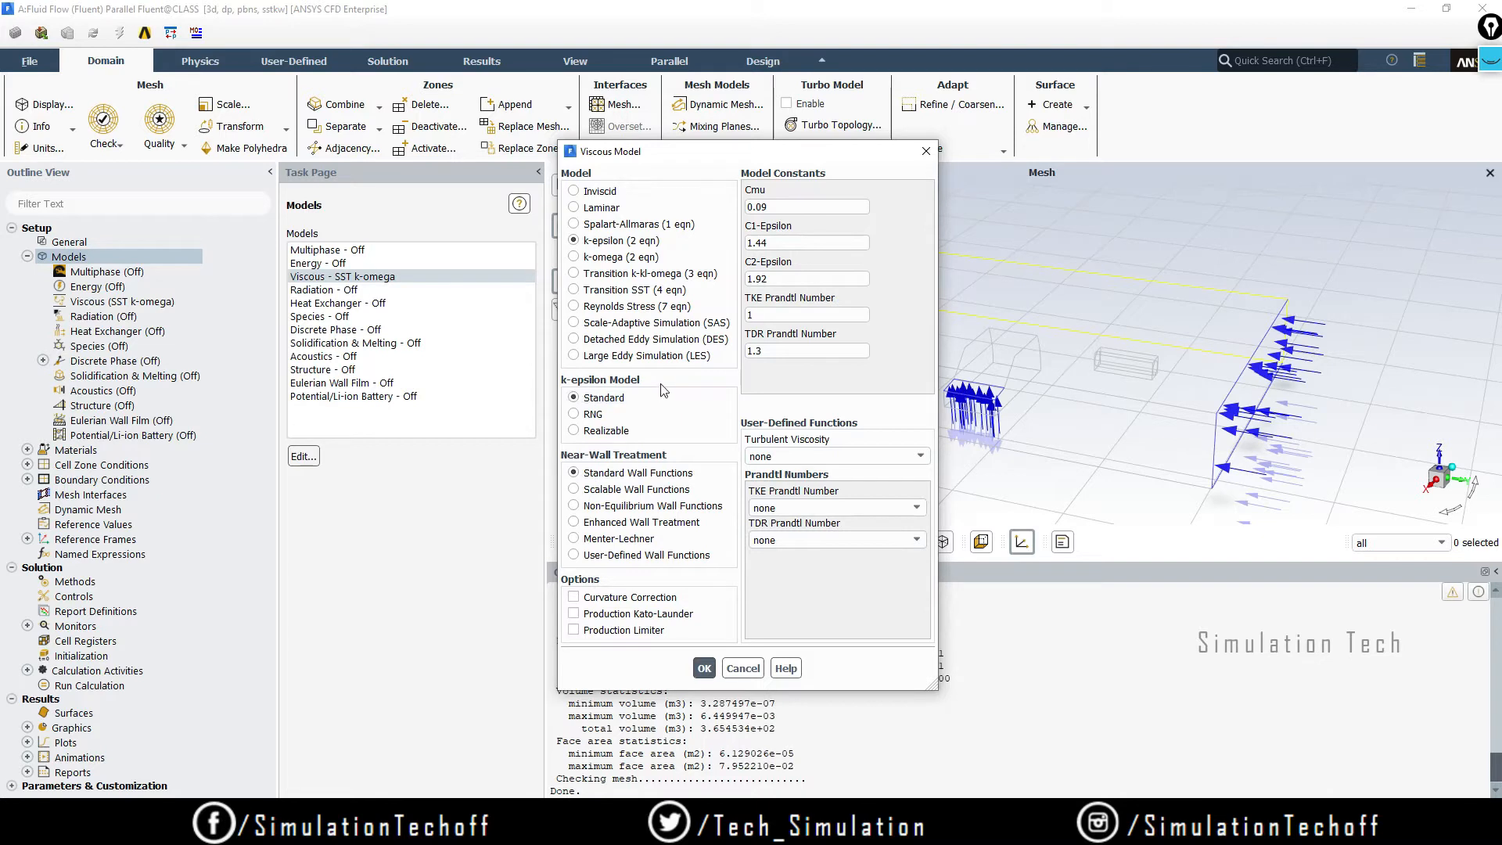
click(574, 431)
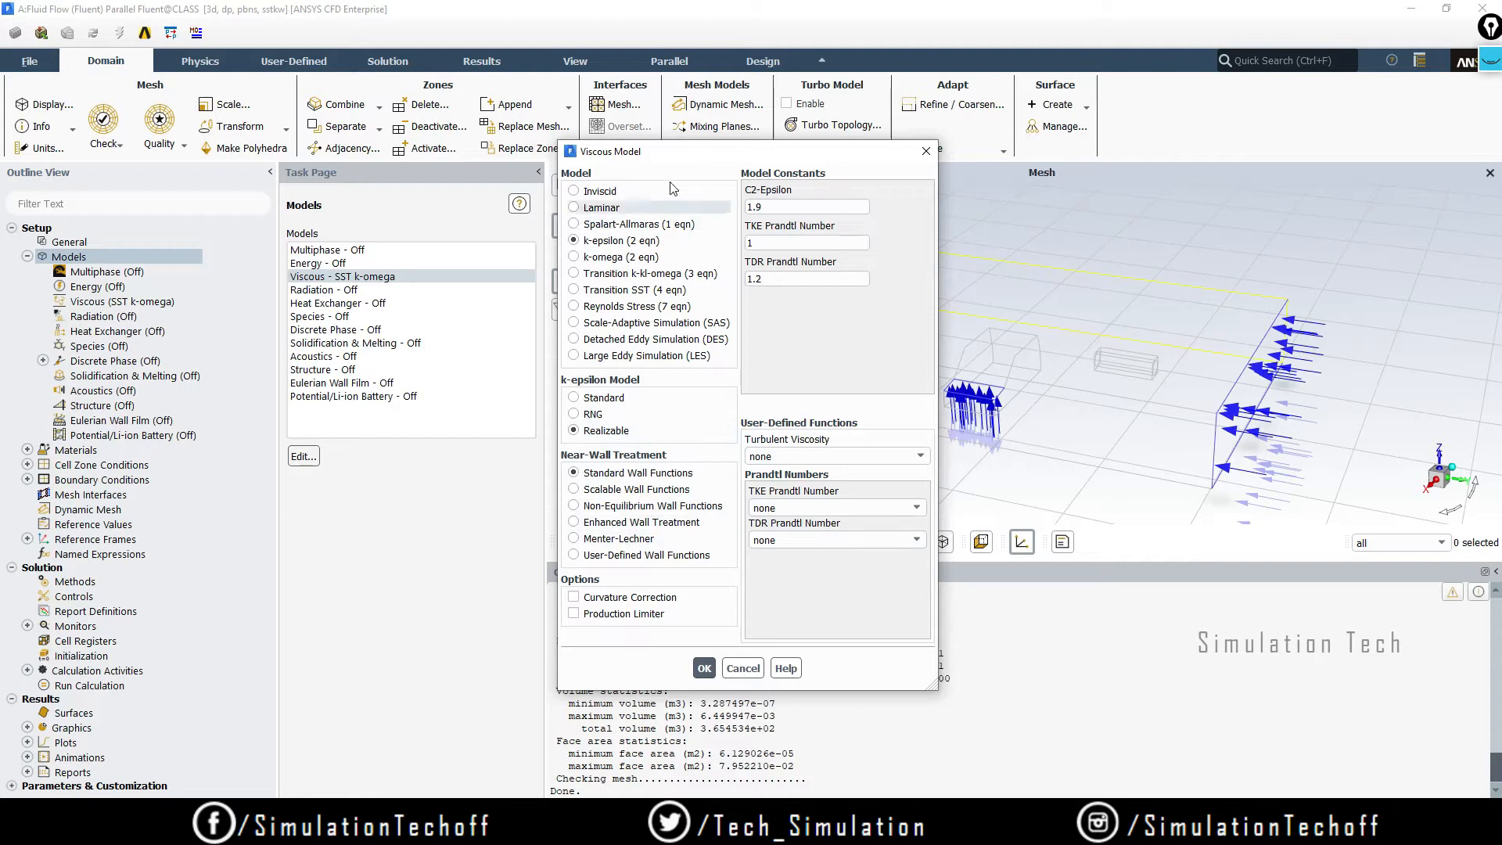
drag(694, 159, 395, 177)
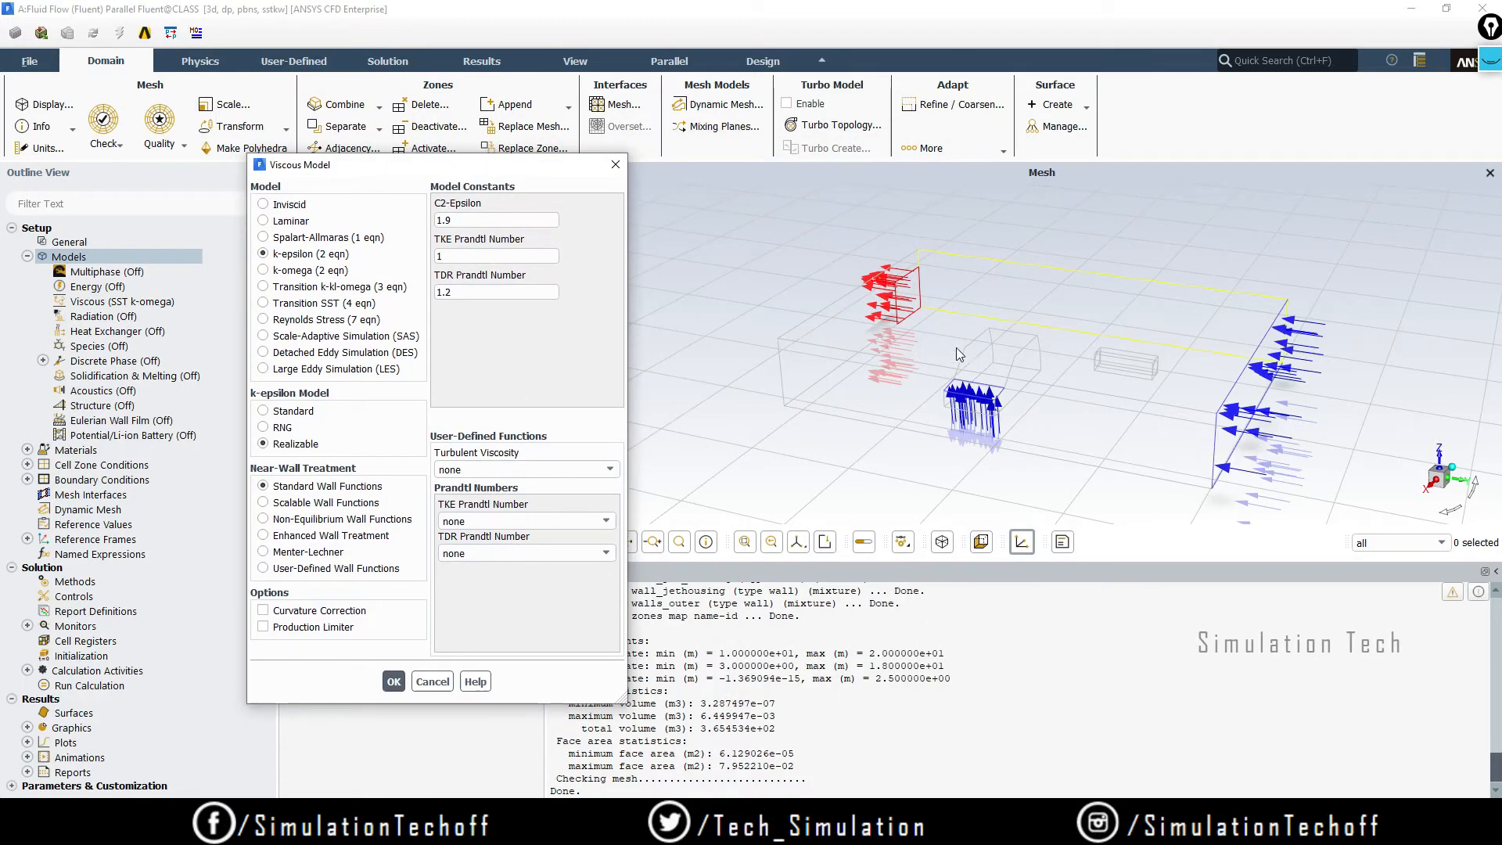
drag(959, 354, 1237, 434)
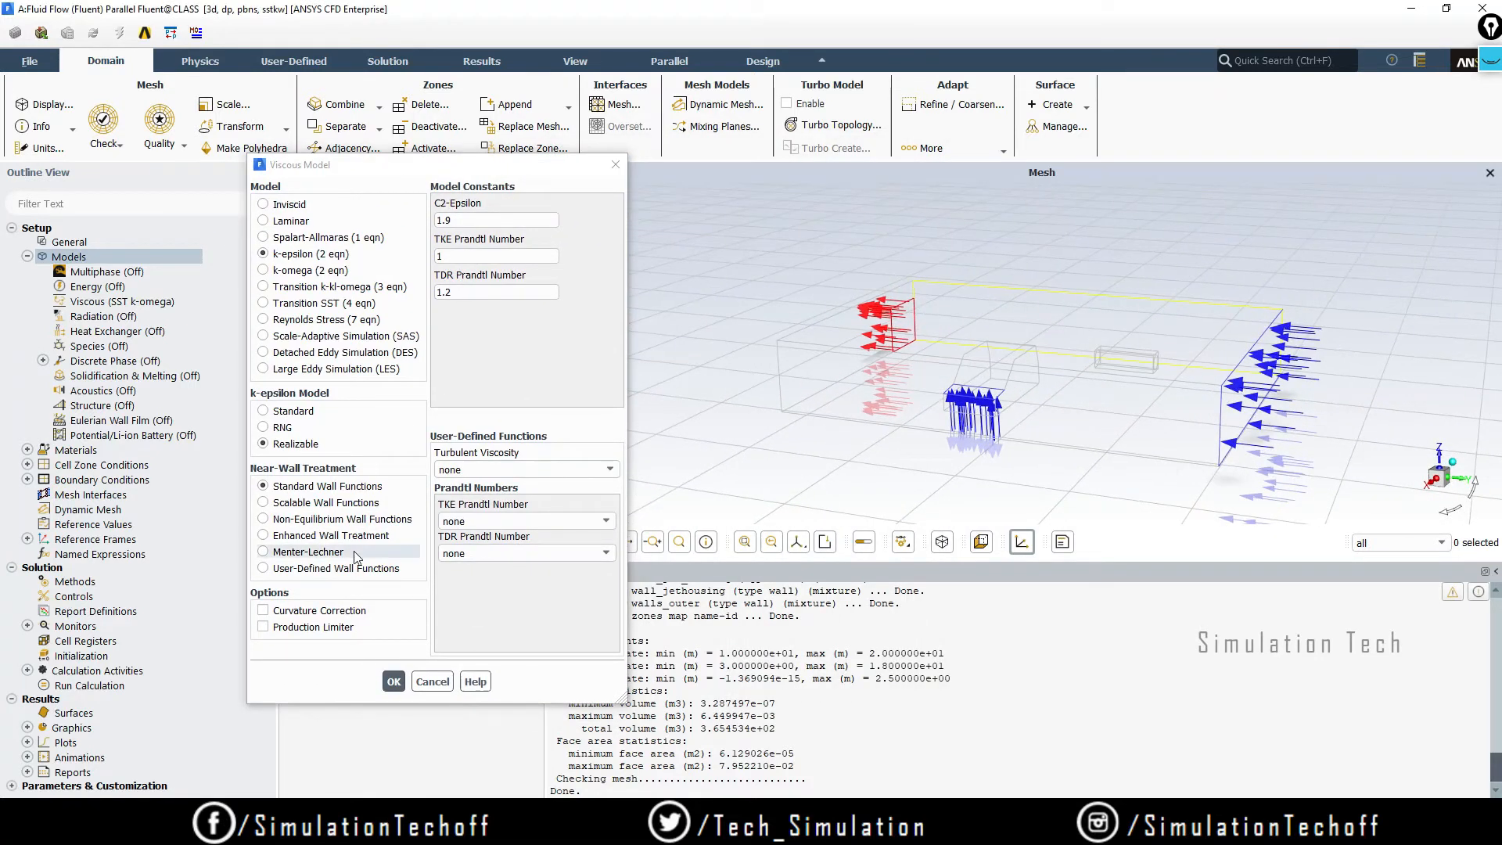
click(266, 535)
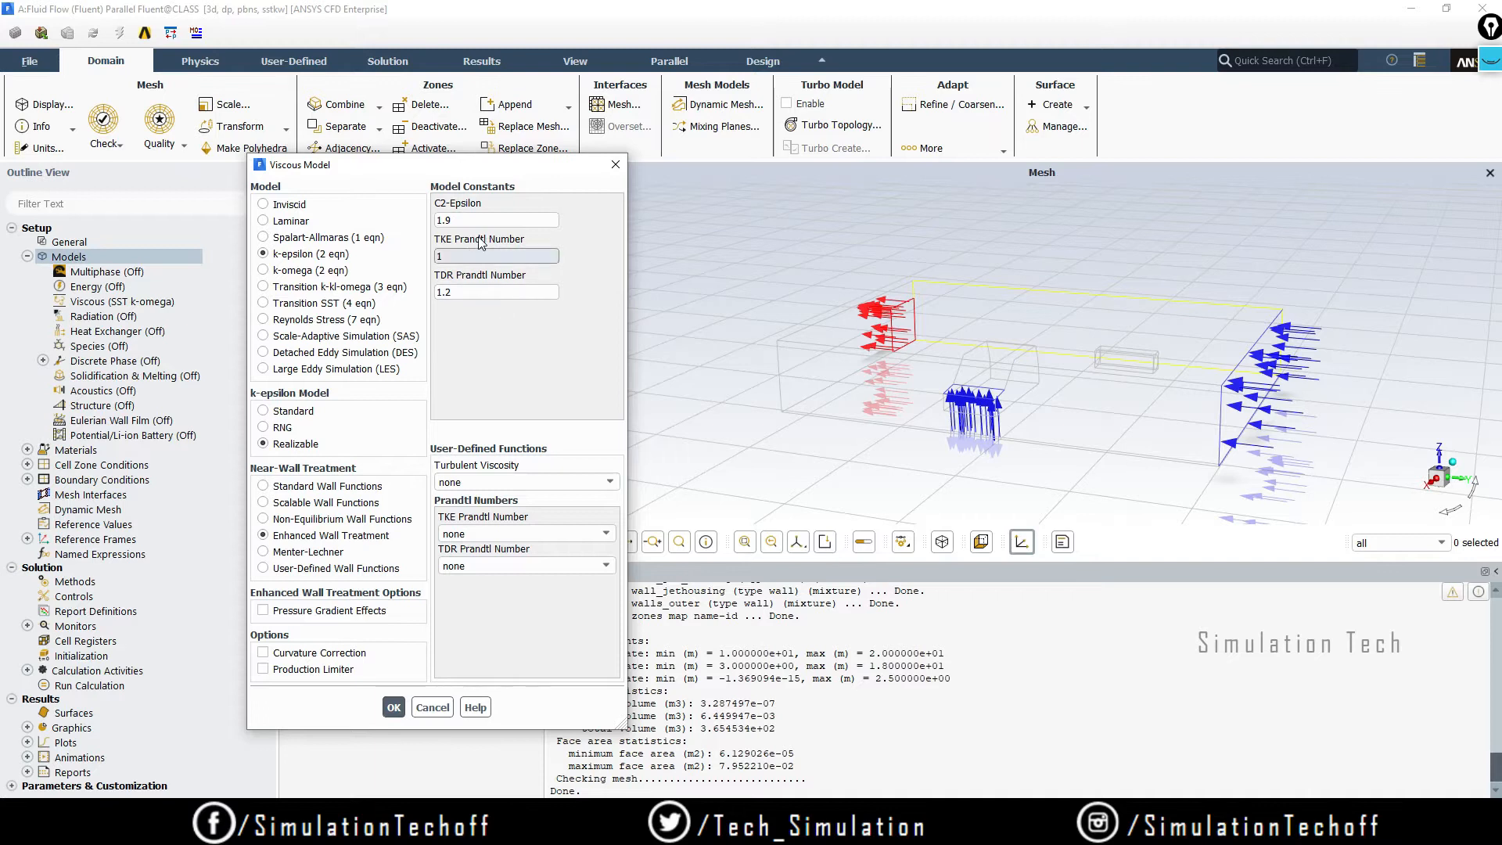
drag(398, 167, 520, 147)
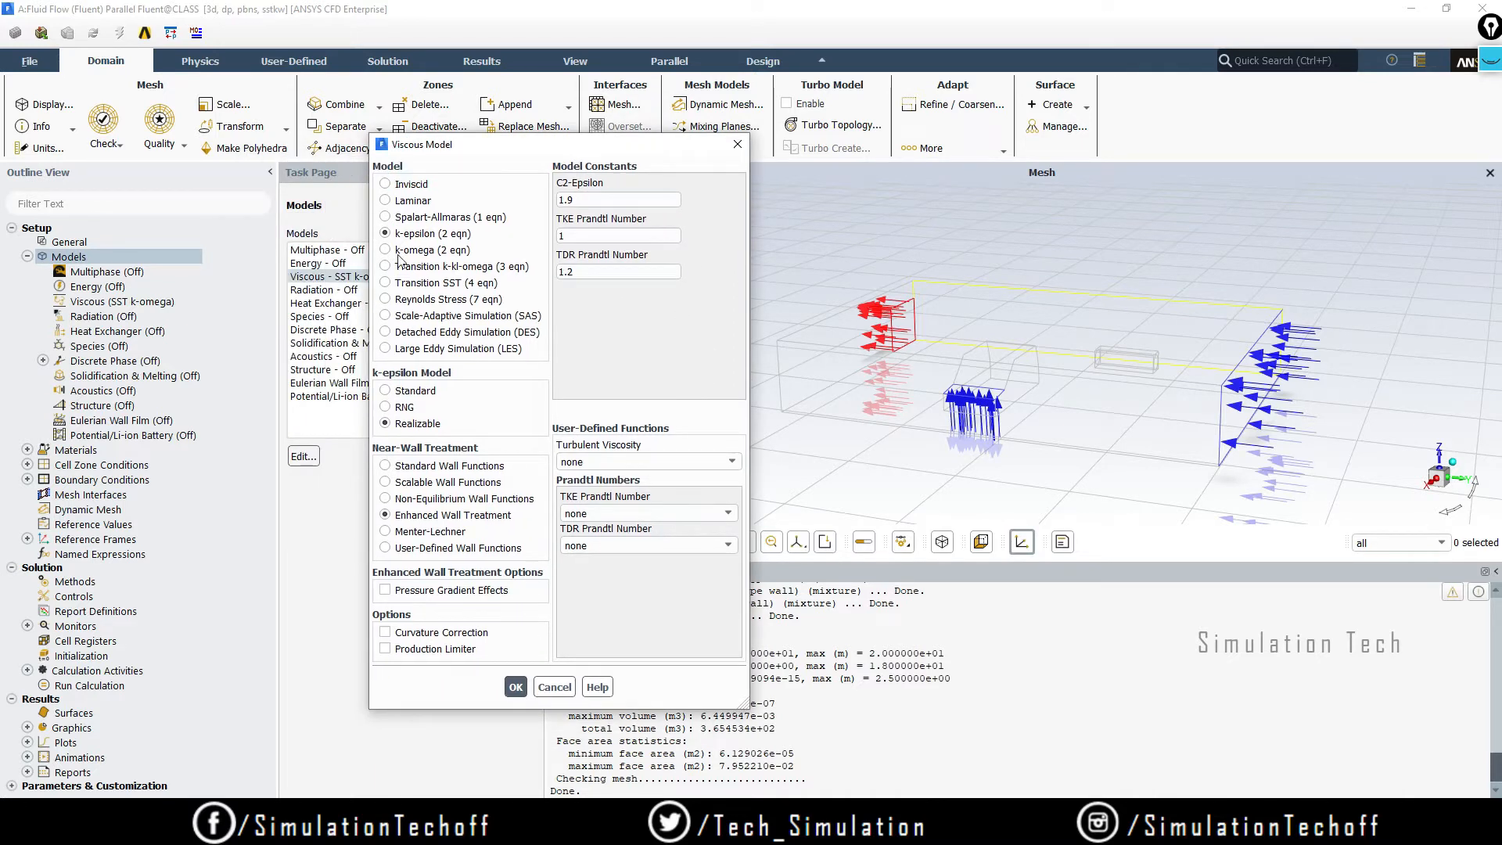
click(519, 689)
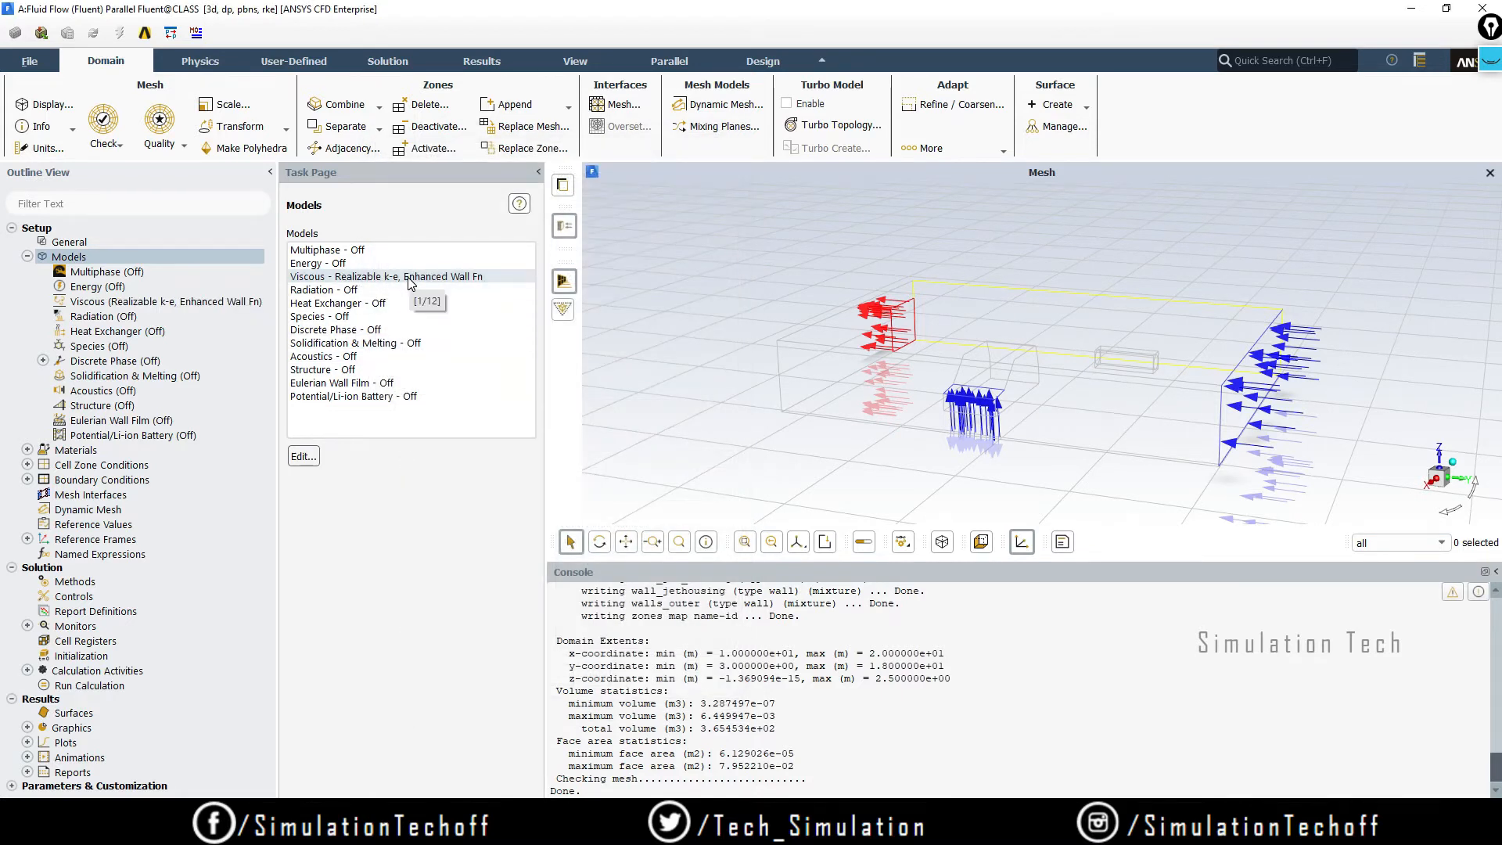
click(464, 280)
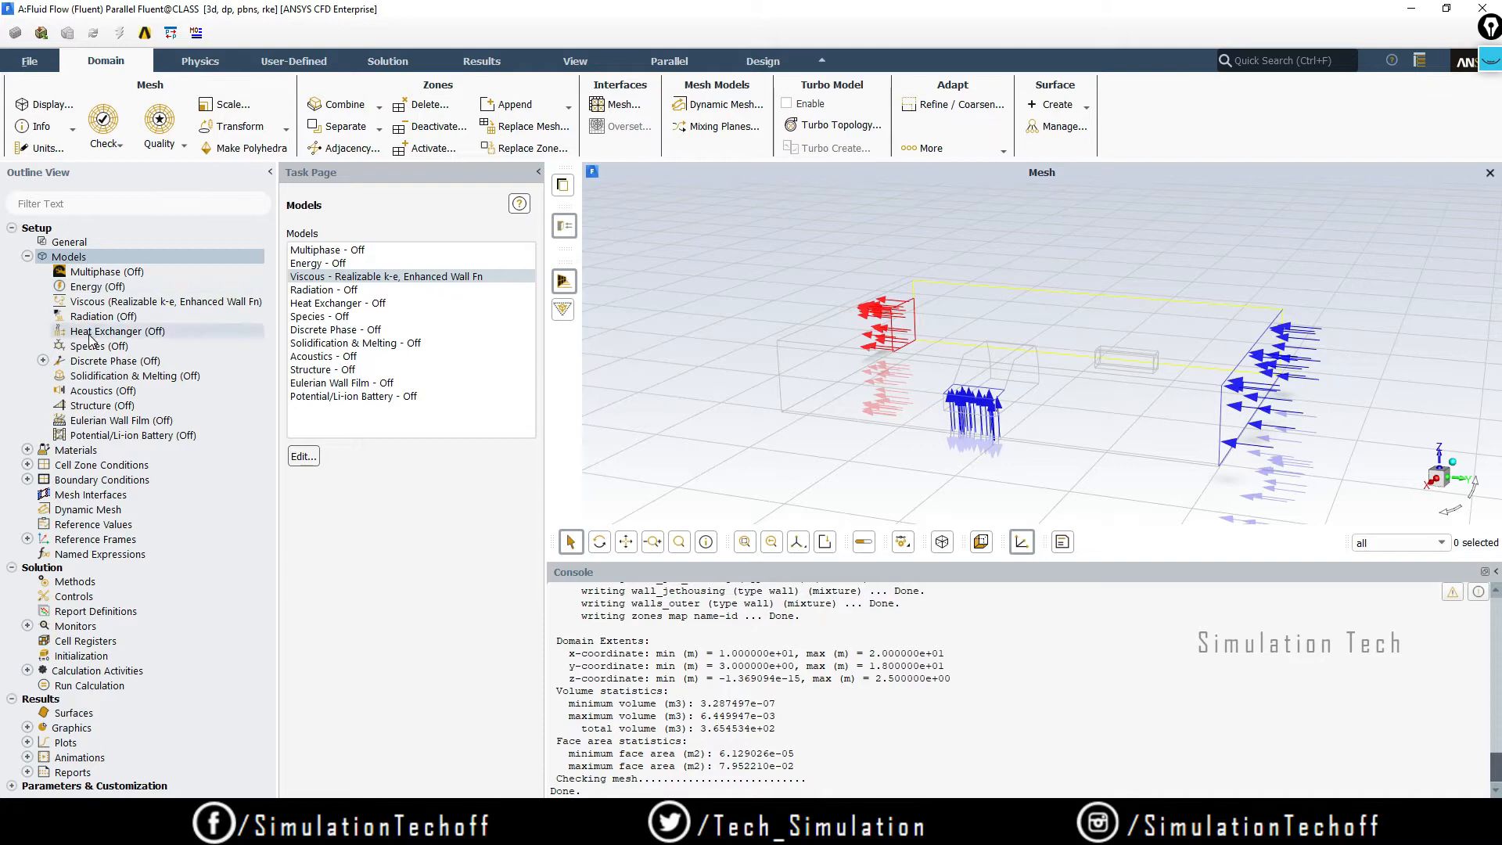
drag(1489, 27, 1304, 52)
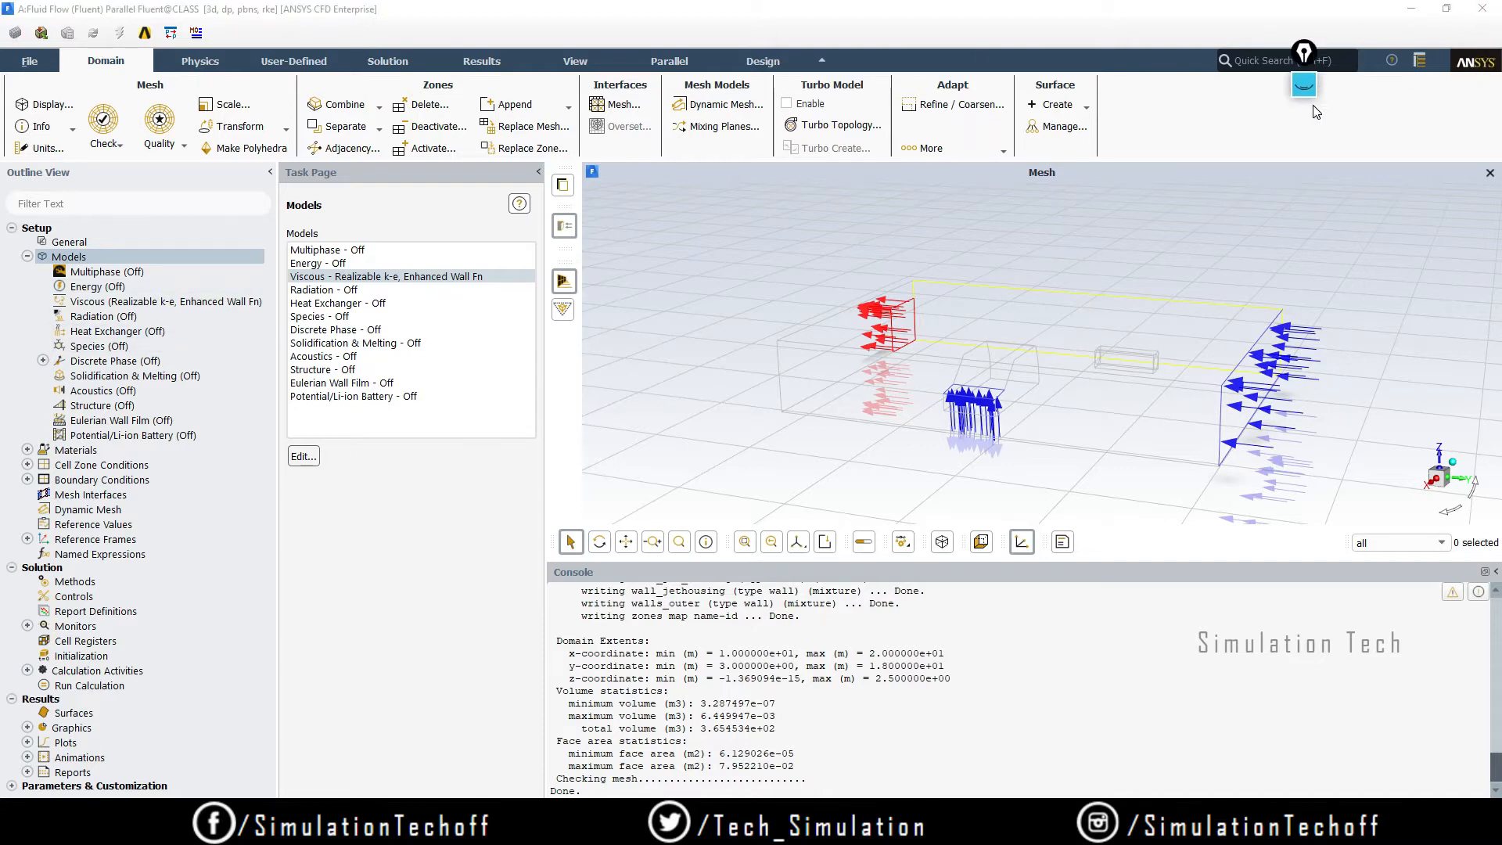
click(1304, 86)
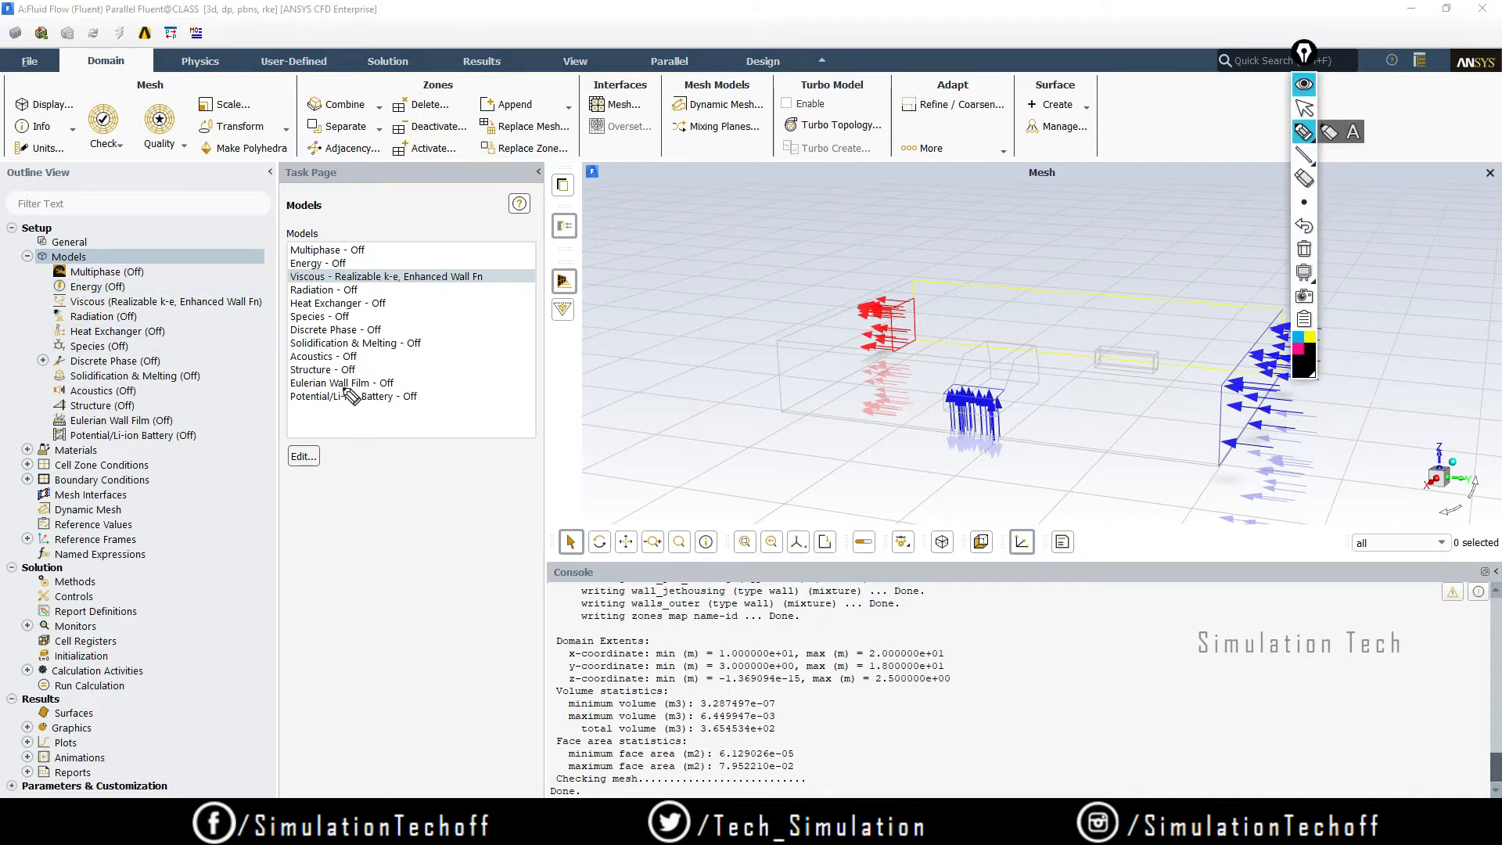
mouse_move(48, 361)
mouse_down()
mouse_move(145, 352)
mouse_move(41, 328)
mouse_up()
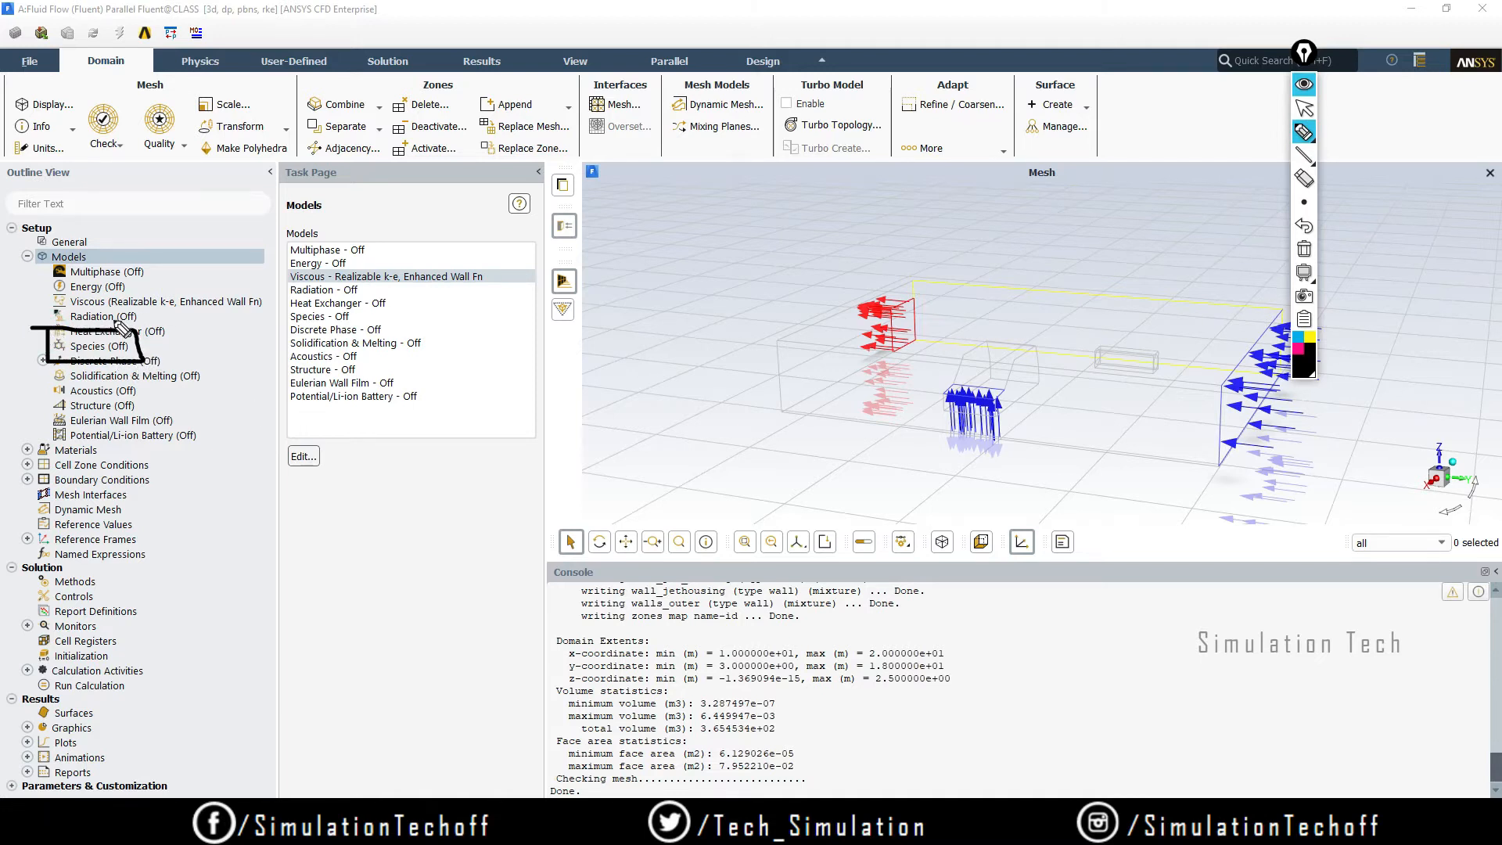
click(1303, 248)
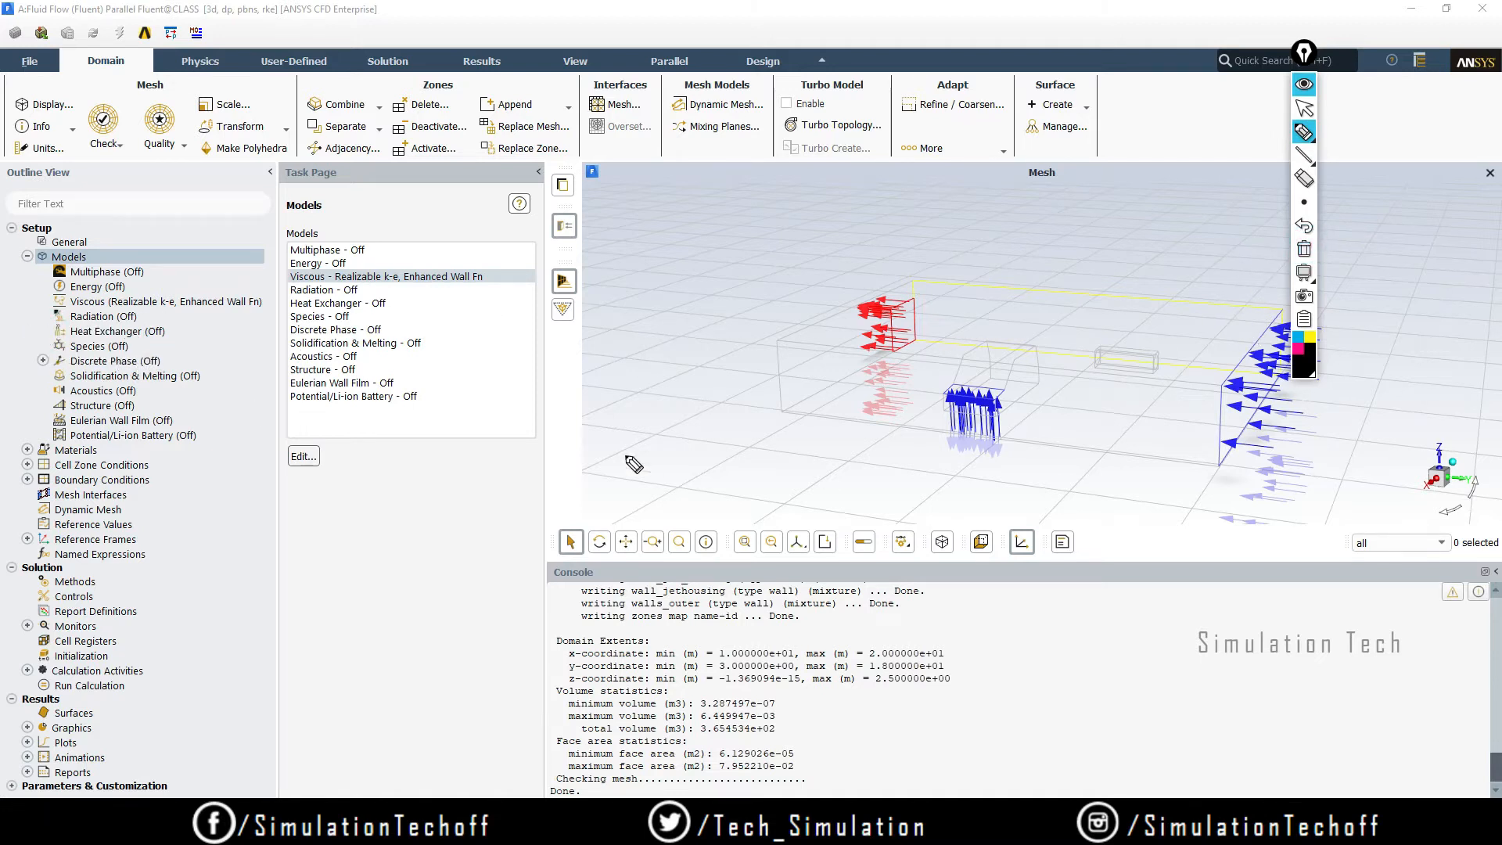
mouse_move(647, 277)
mouse_down()
mouse_move(701, 280)
mouse_move(761, 252)
mouse_up()
drag(780, 253, 799, 265)
mouse_move(838, 217)
mouse_down()
mouse_move(838, 235)
mouse_move(879, 238)
mouse_move(889, 216)
mouse_up()
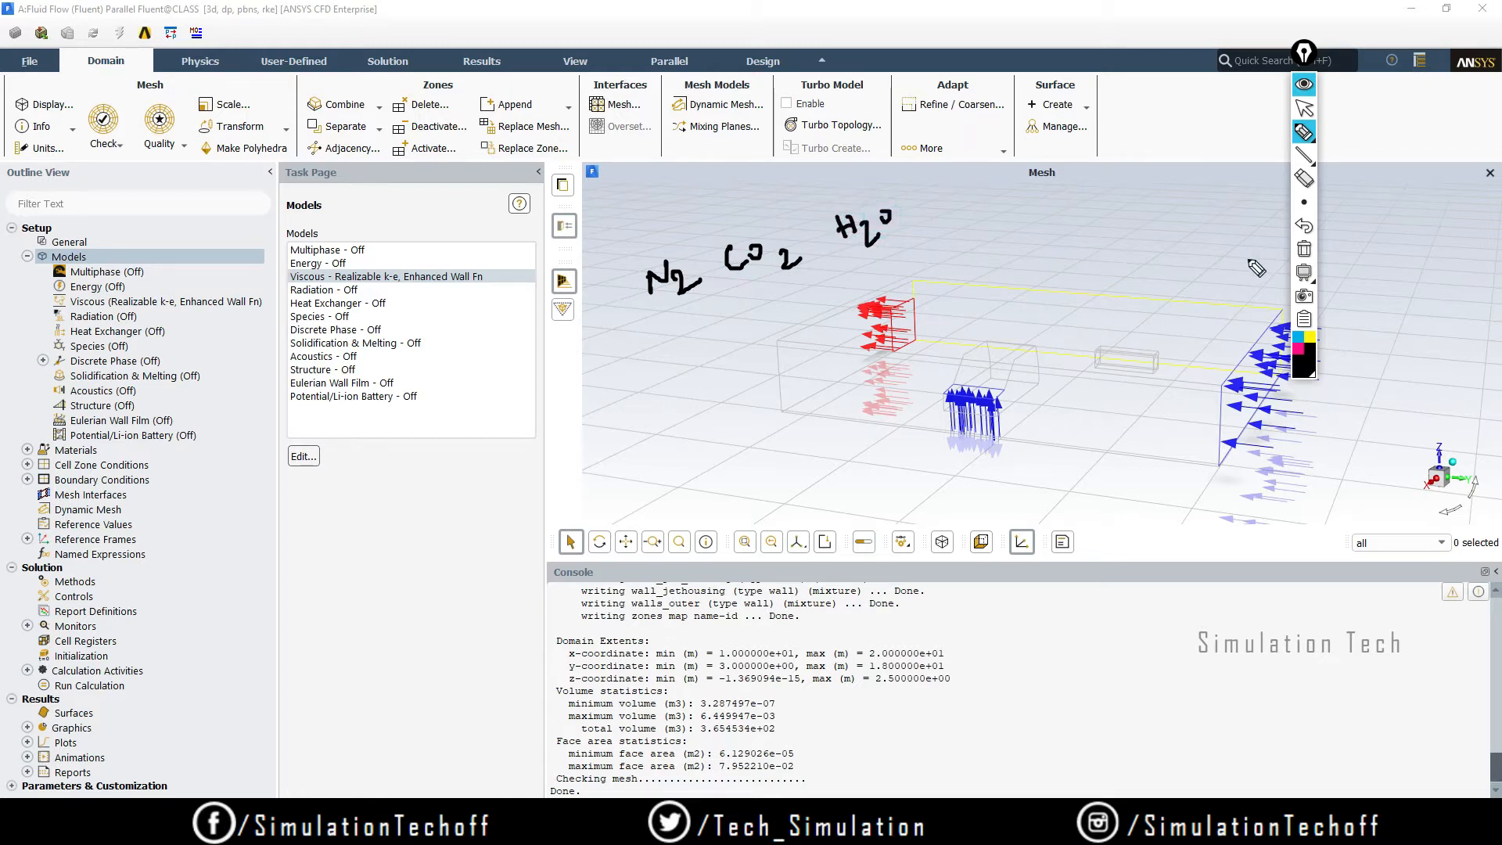
click(1304, 249)
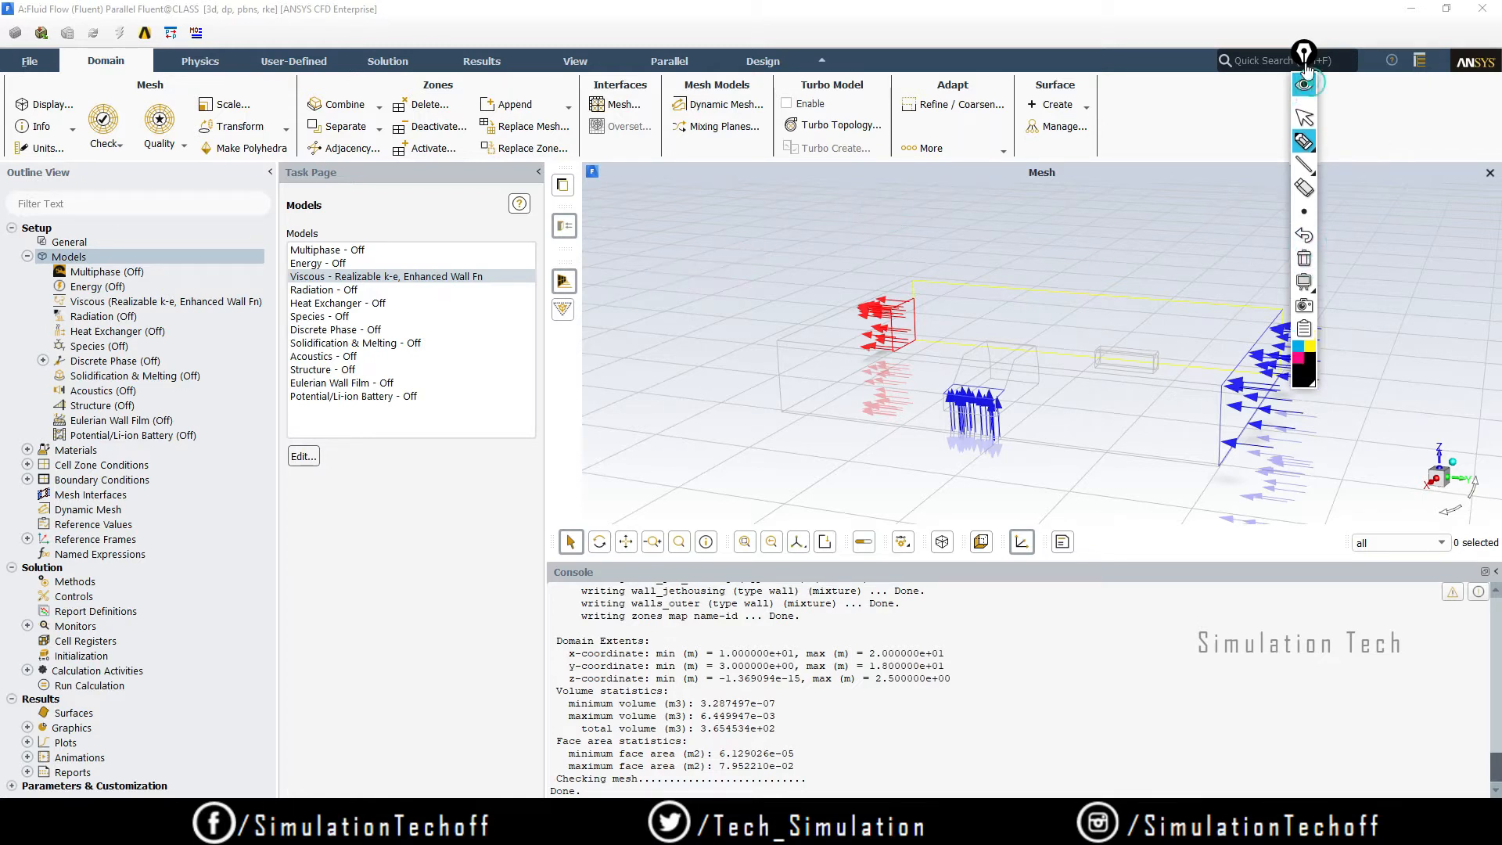
drag(1303, 52, 1429, 61)
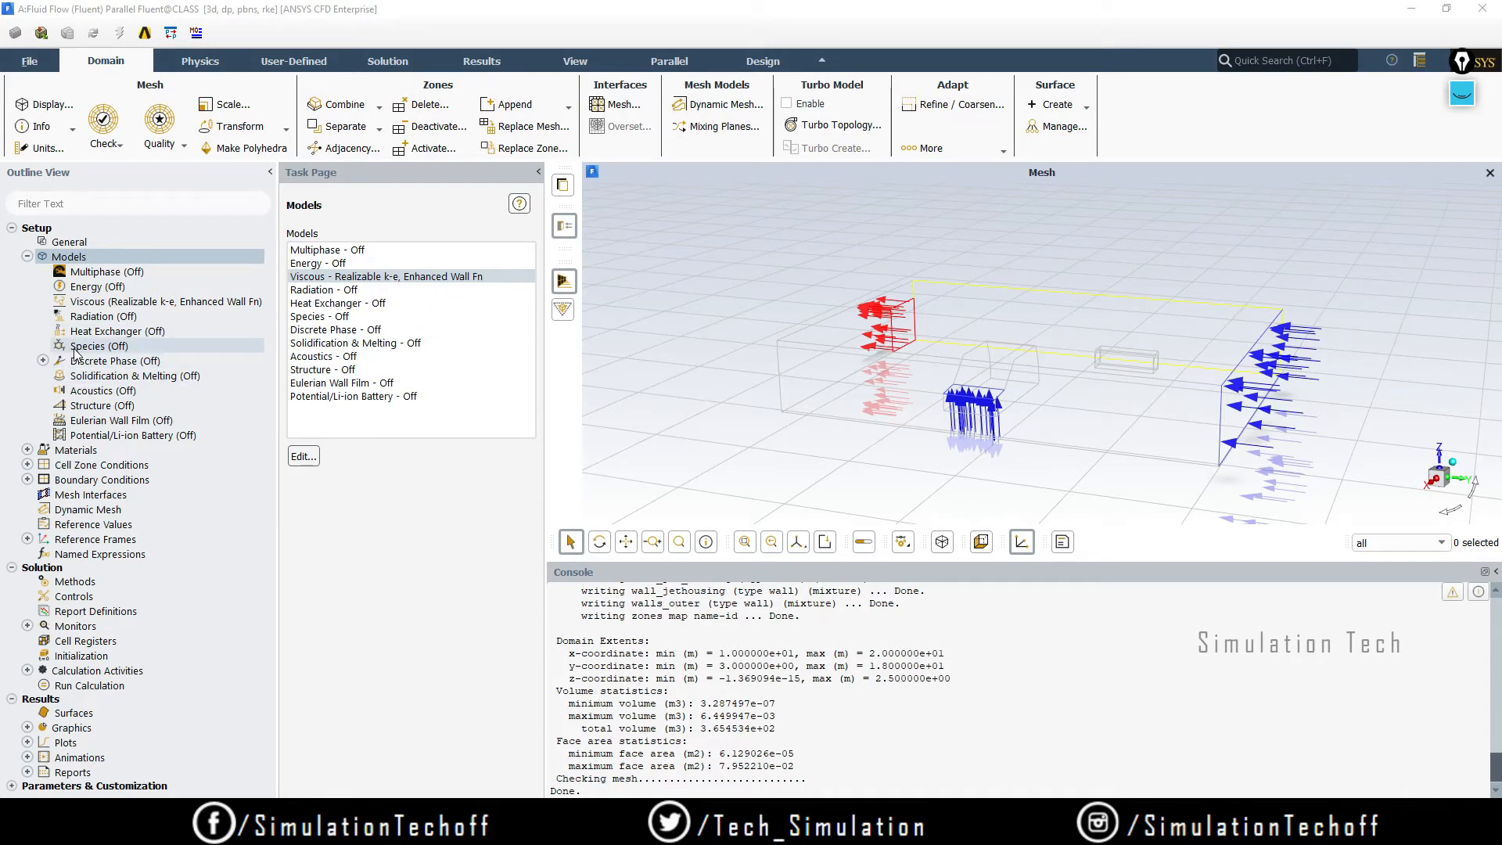
- Enable the Species Transport model with mixture-template as the mixture material and Diffusion Energy Source on
double_click(81, 452)
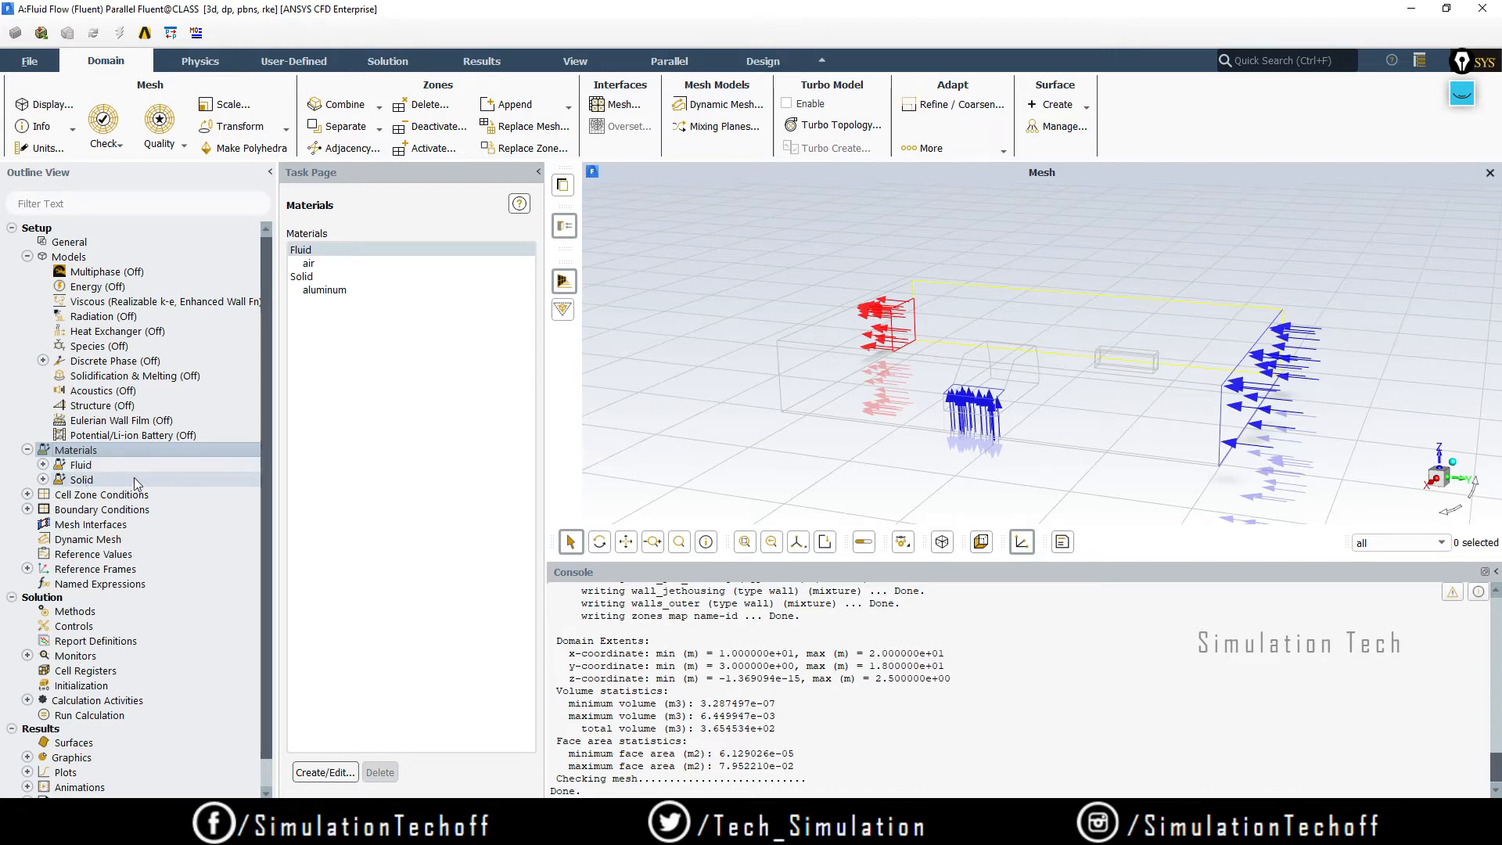
click(79, 345)
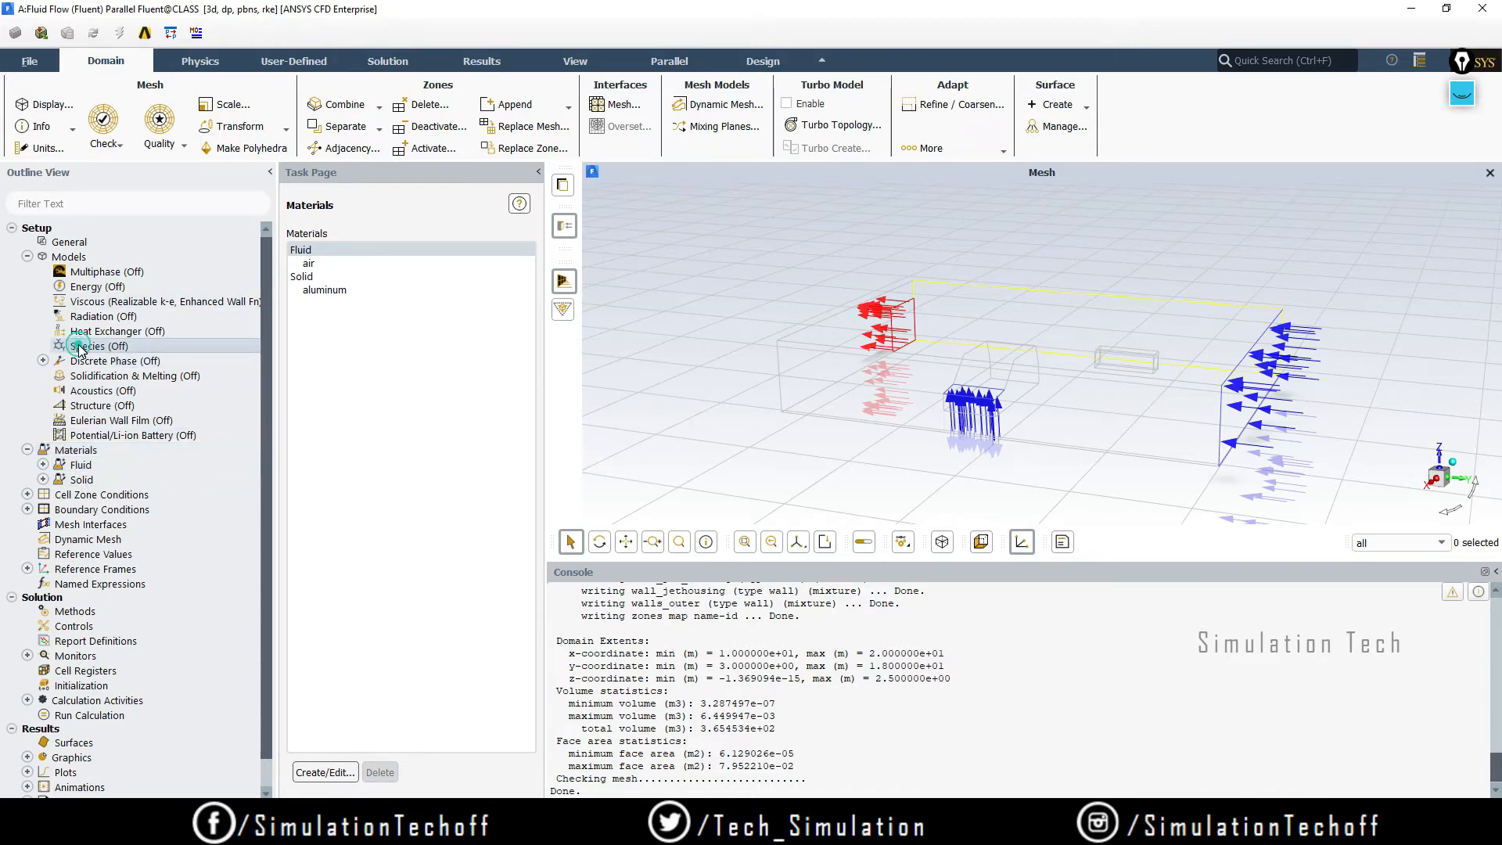
double_click(79, 345)
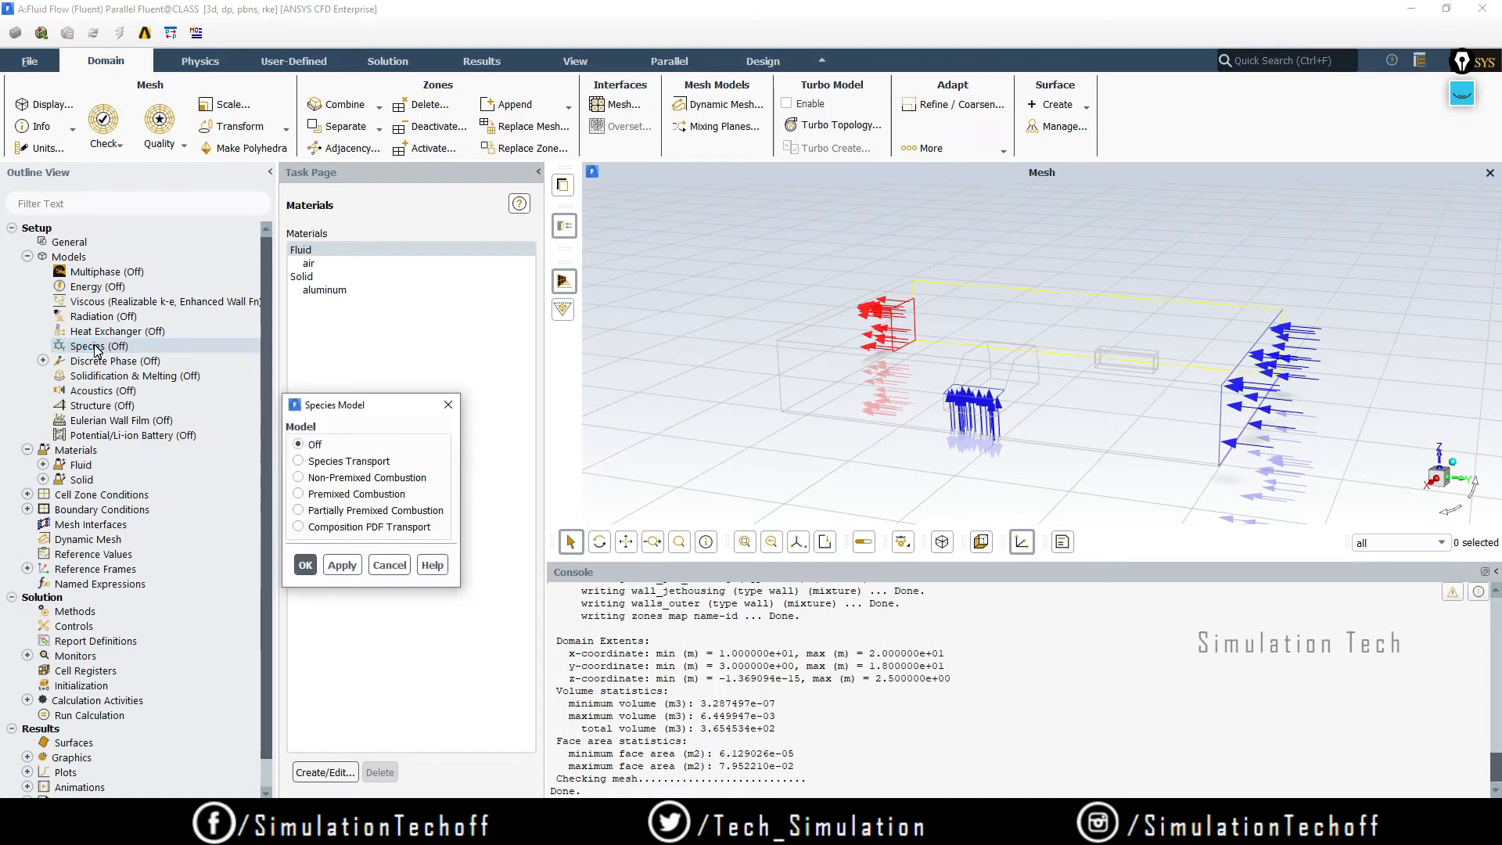
drag(366, 411, 468, 308)
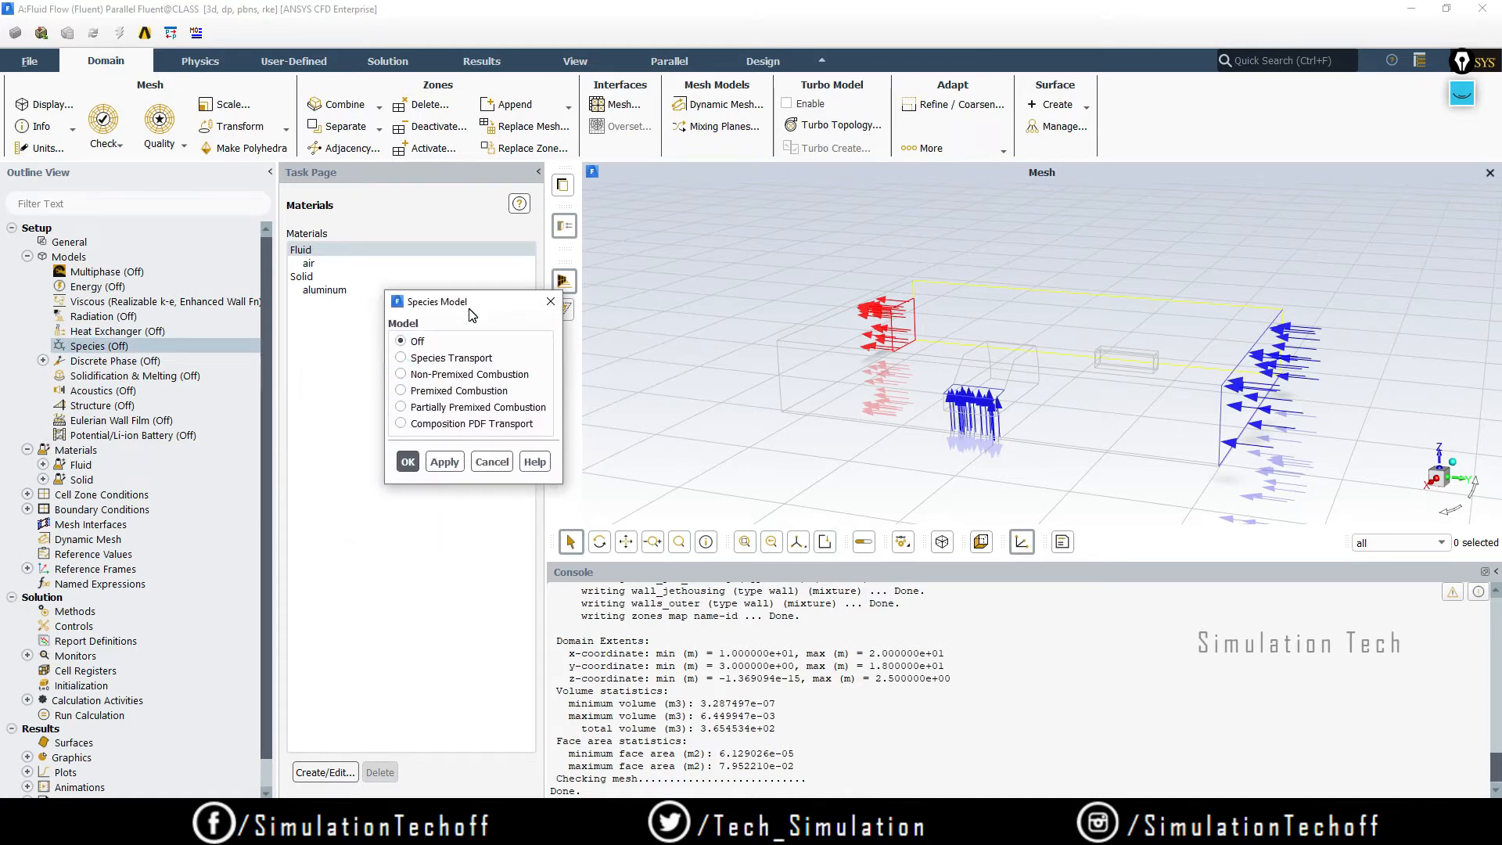
click(403, 359)
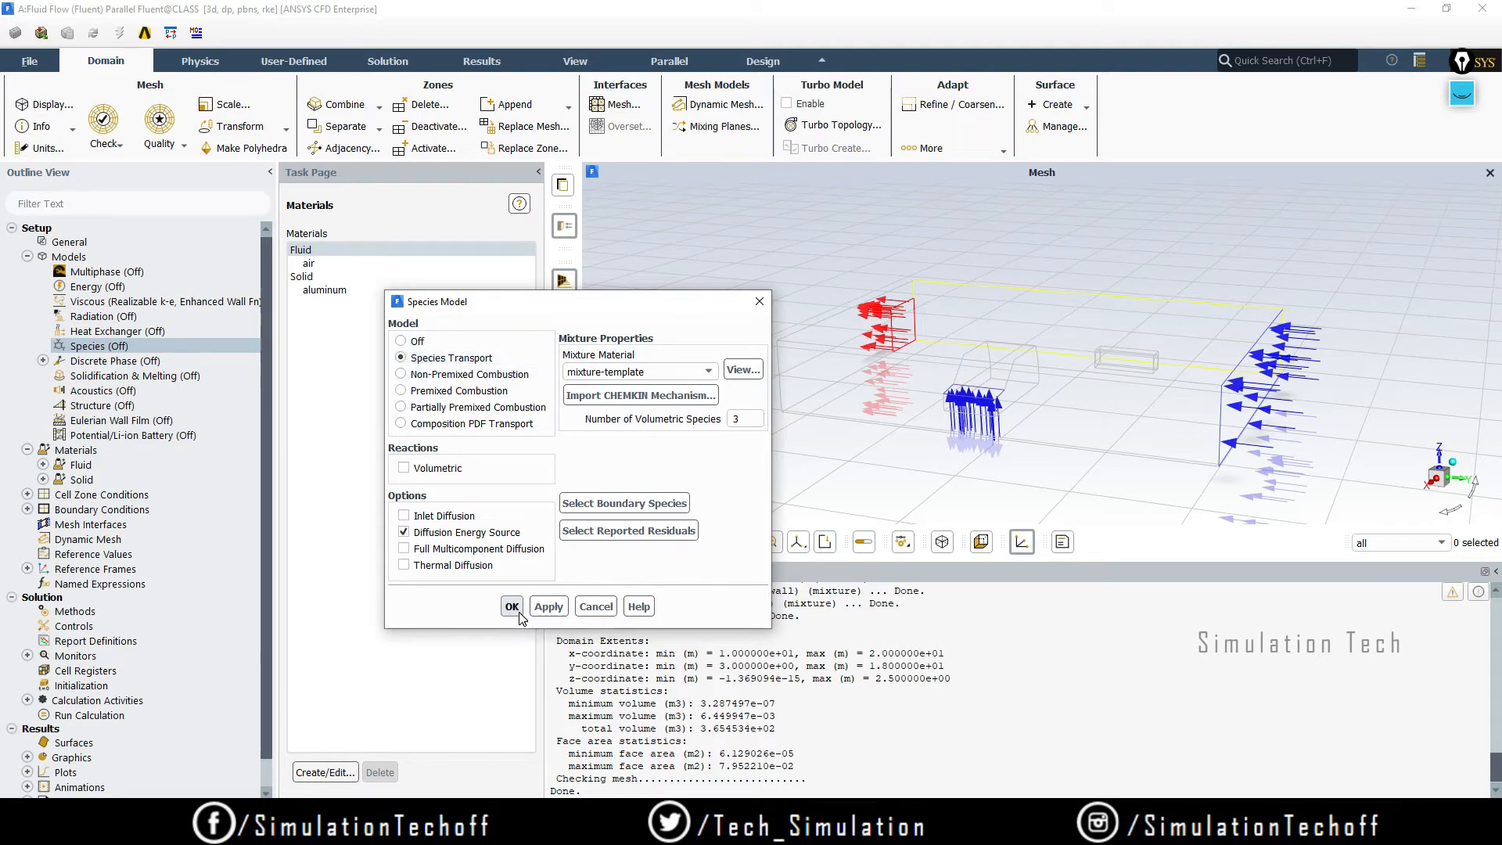
click(543, 608)
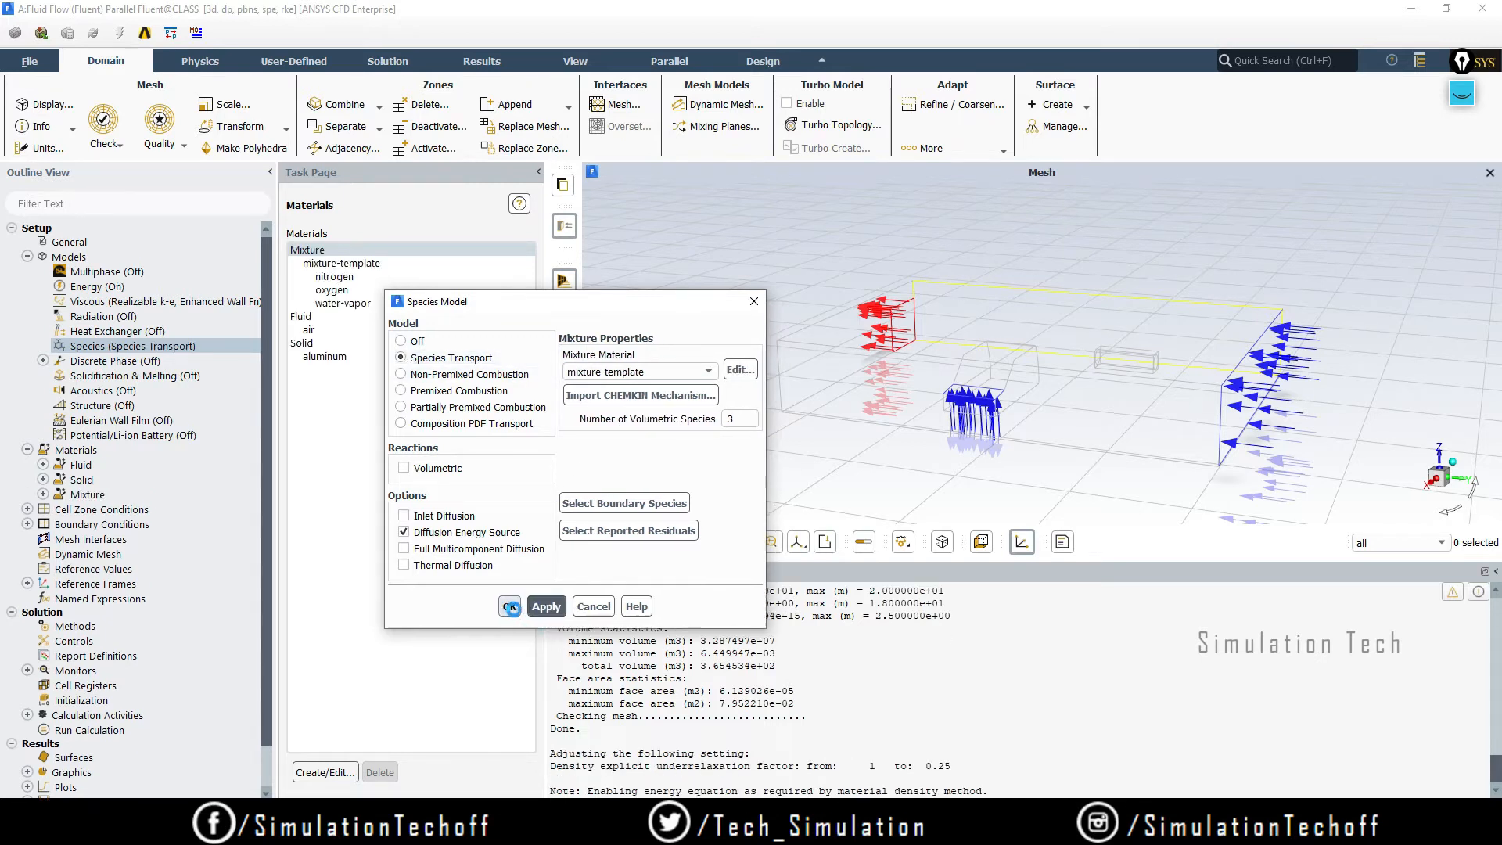
click(510, 609)
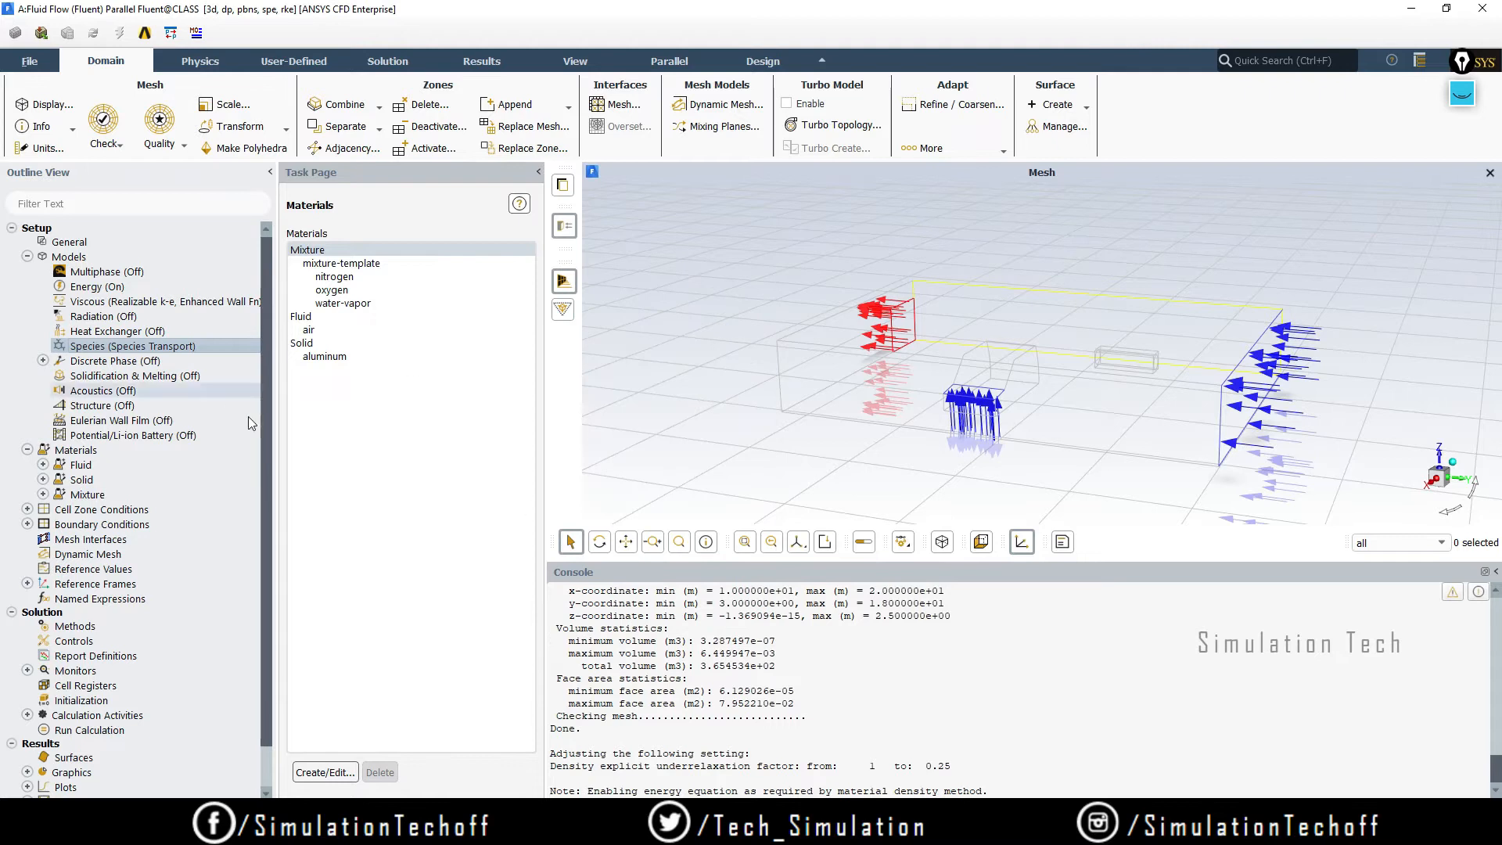
double_click(82, 451)
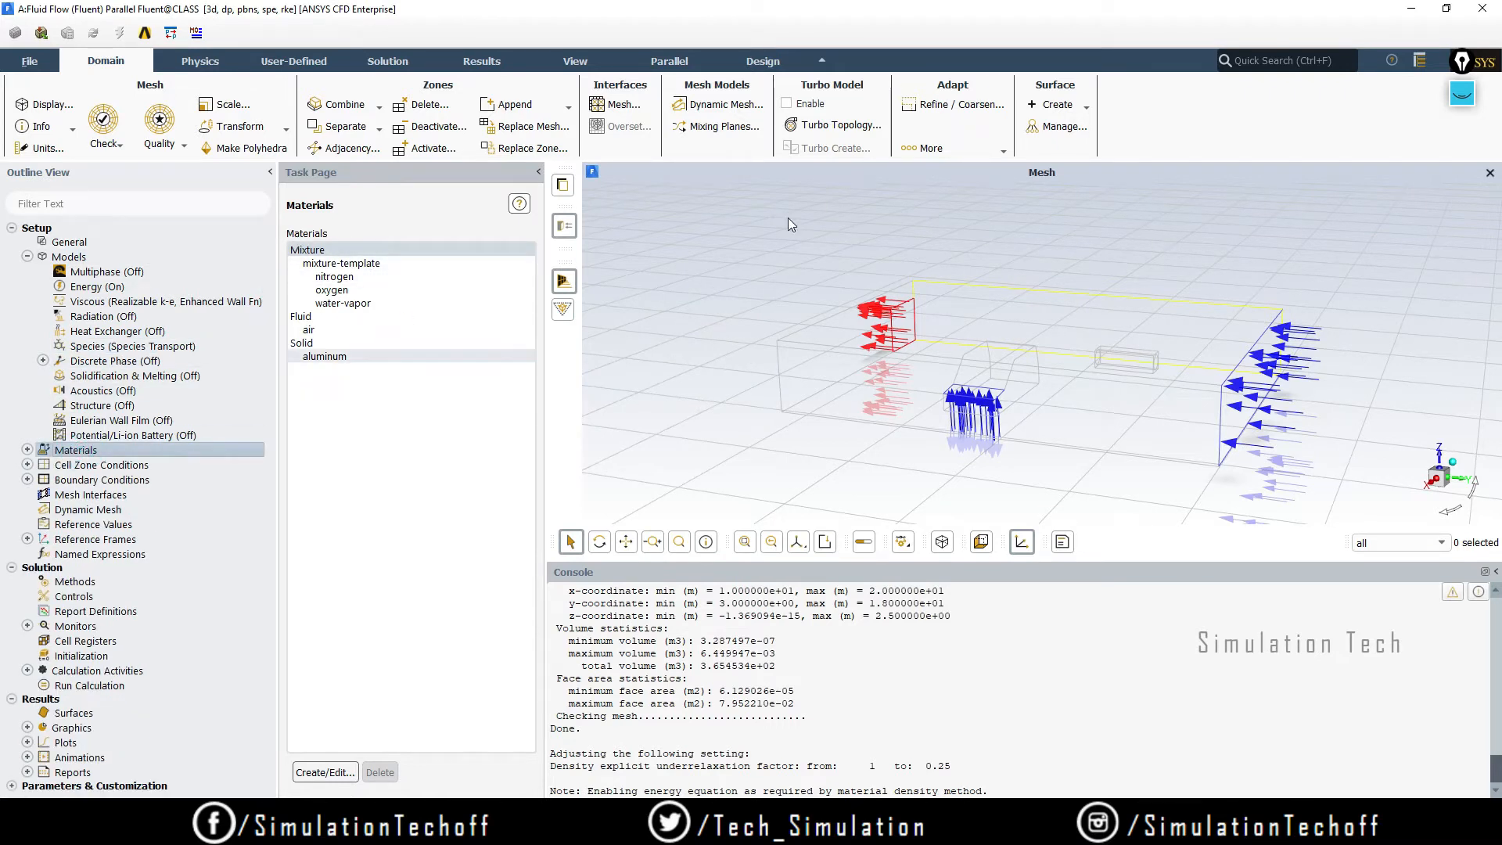
click(1460, 100)
mouse_move(1459, 165)
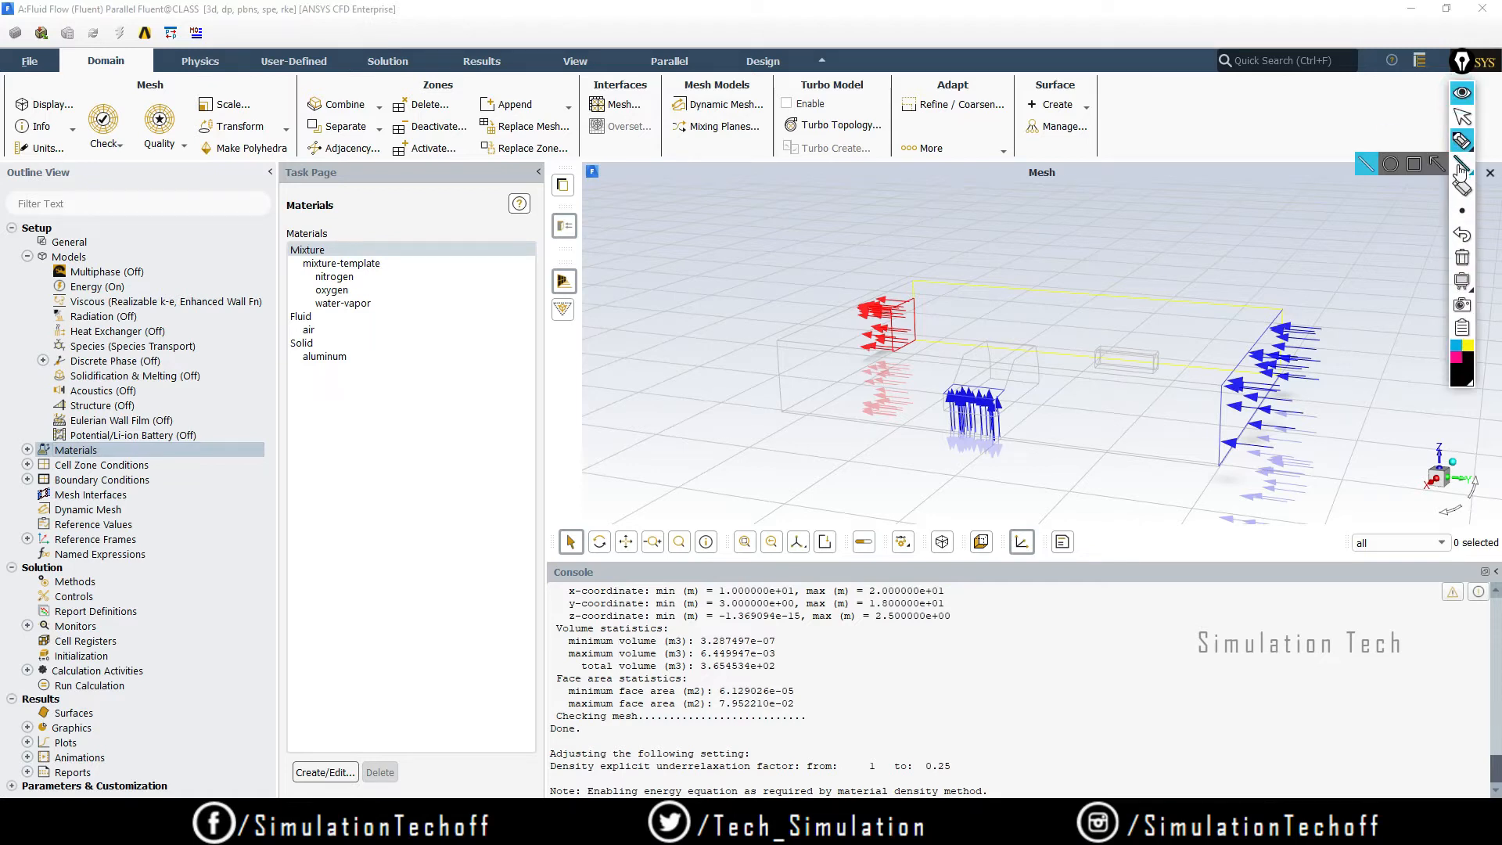
click(1405, 165)
mouse_move(279, 240)
mouse_down()
mouse_move(313, 276)
mouse_move(450, 316)
mouse_up()
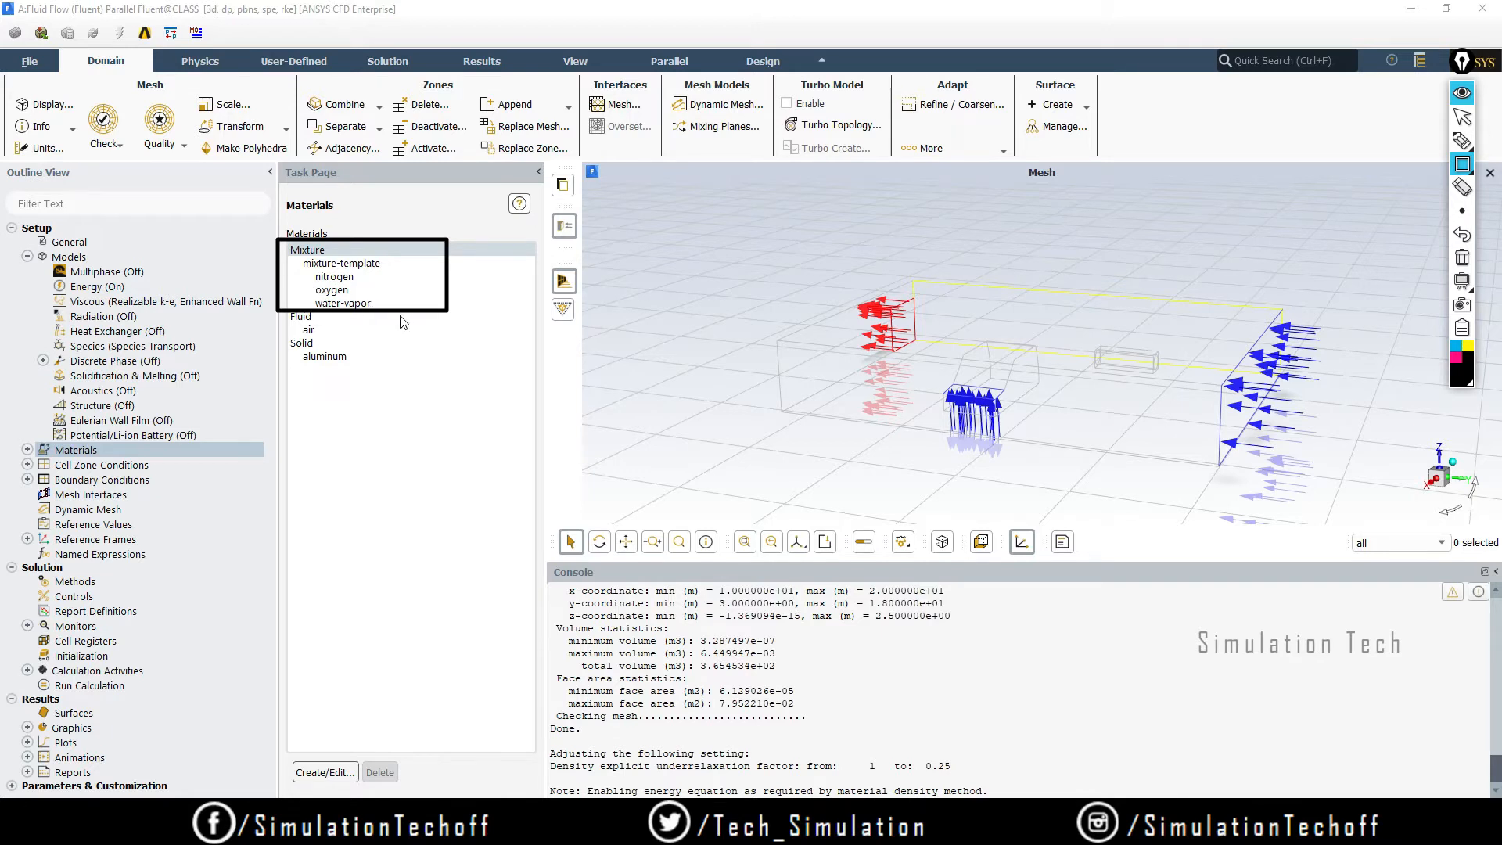
click(1462, 258)
click(1464, 117)
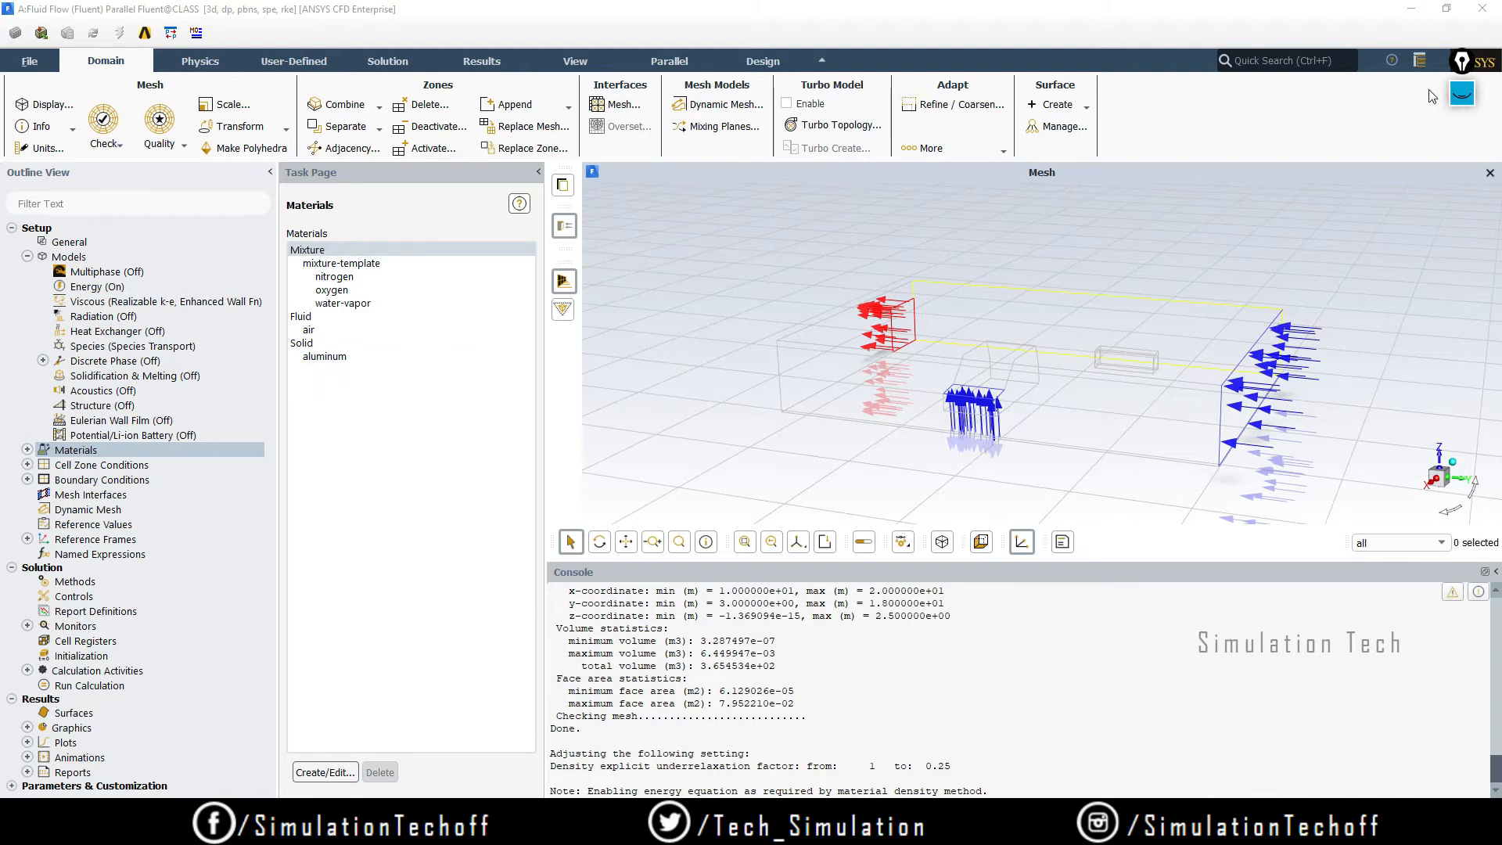
- Open the Fluent material database from the mixture's material editor and set the database material type to fluid
double_click(360, 250)
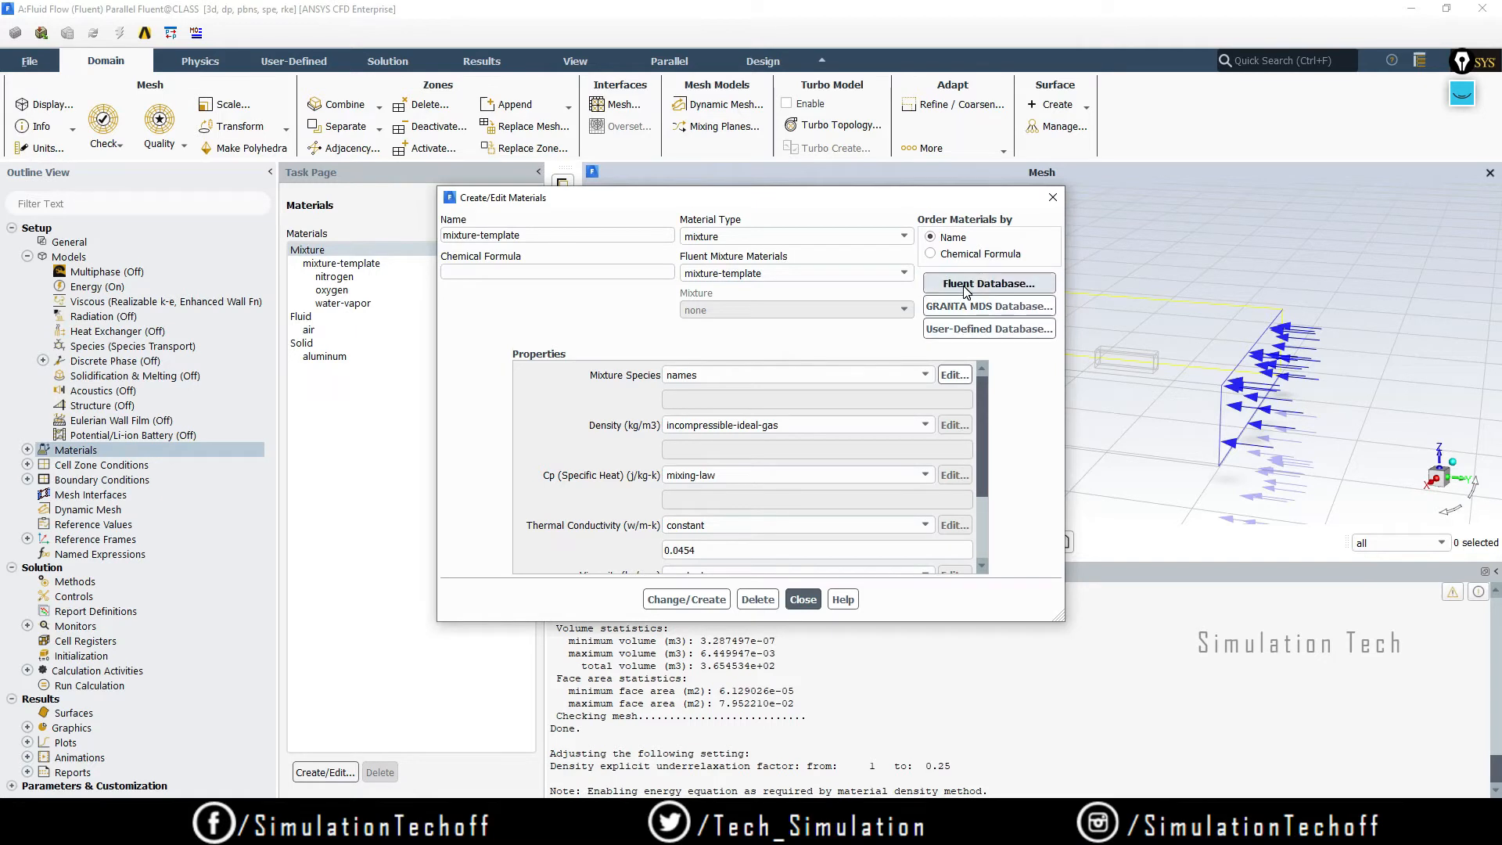
click(1021, 284)
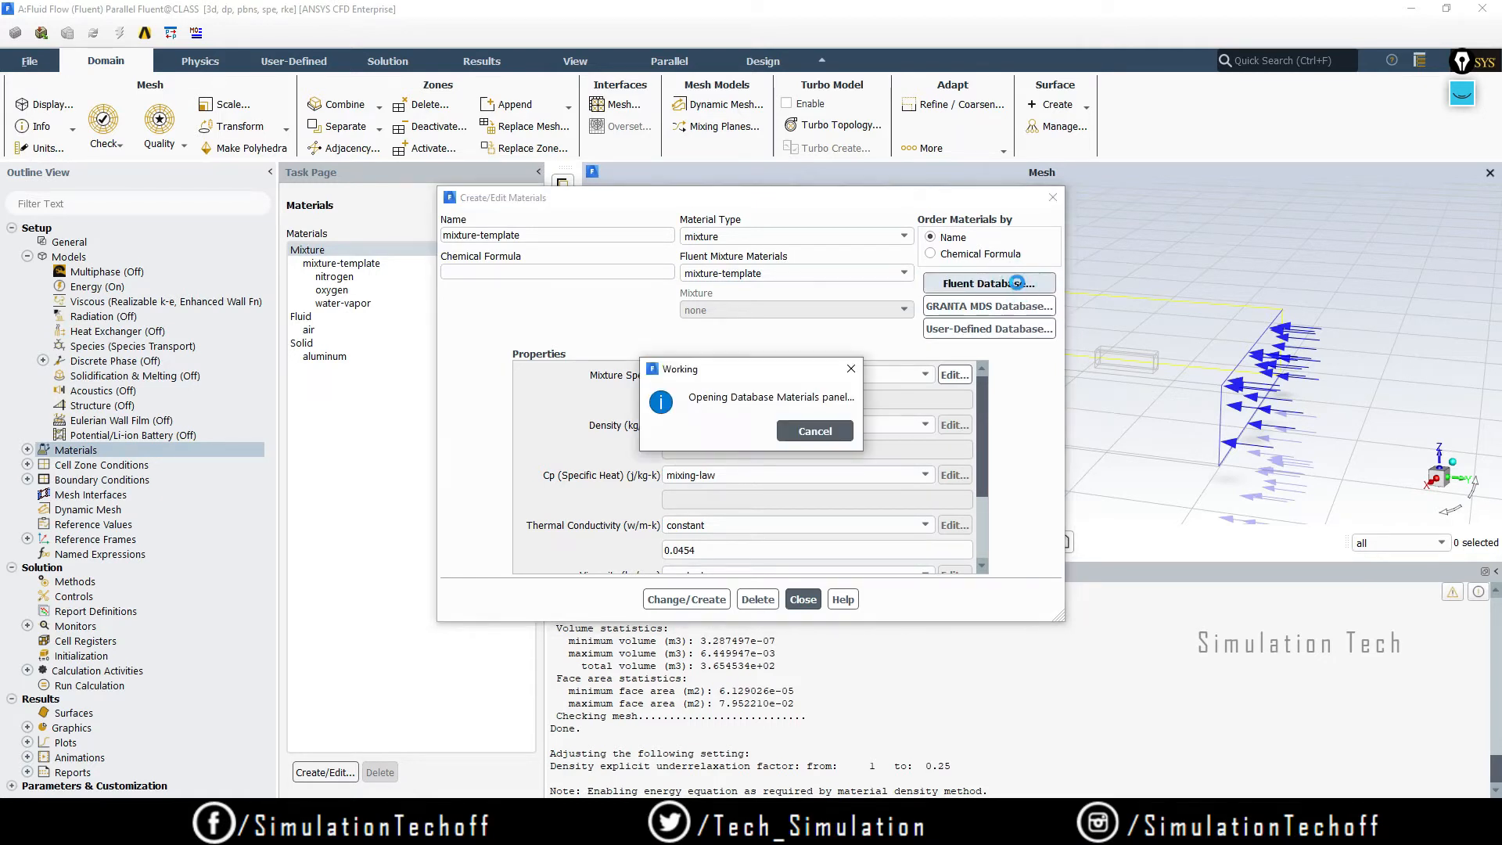
drag(548, 409, 788, 256)
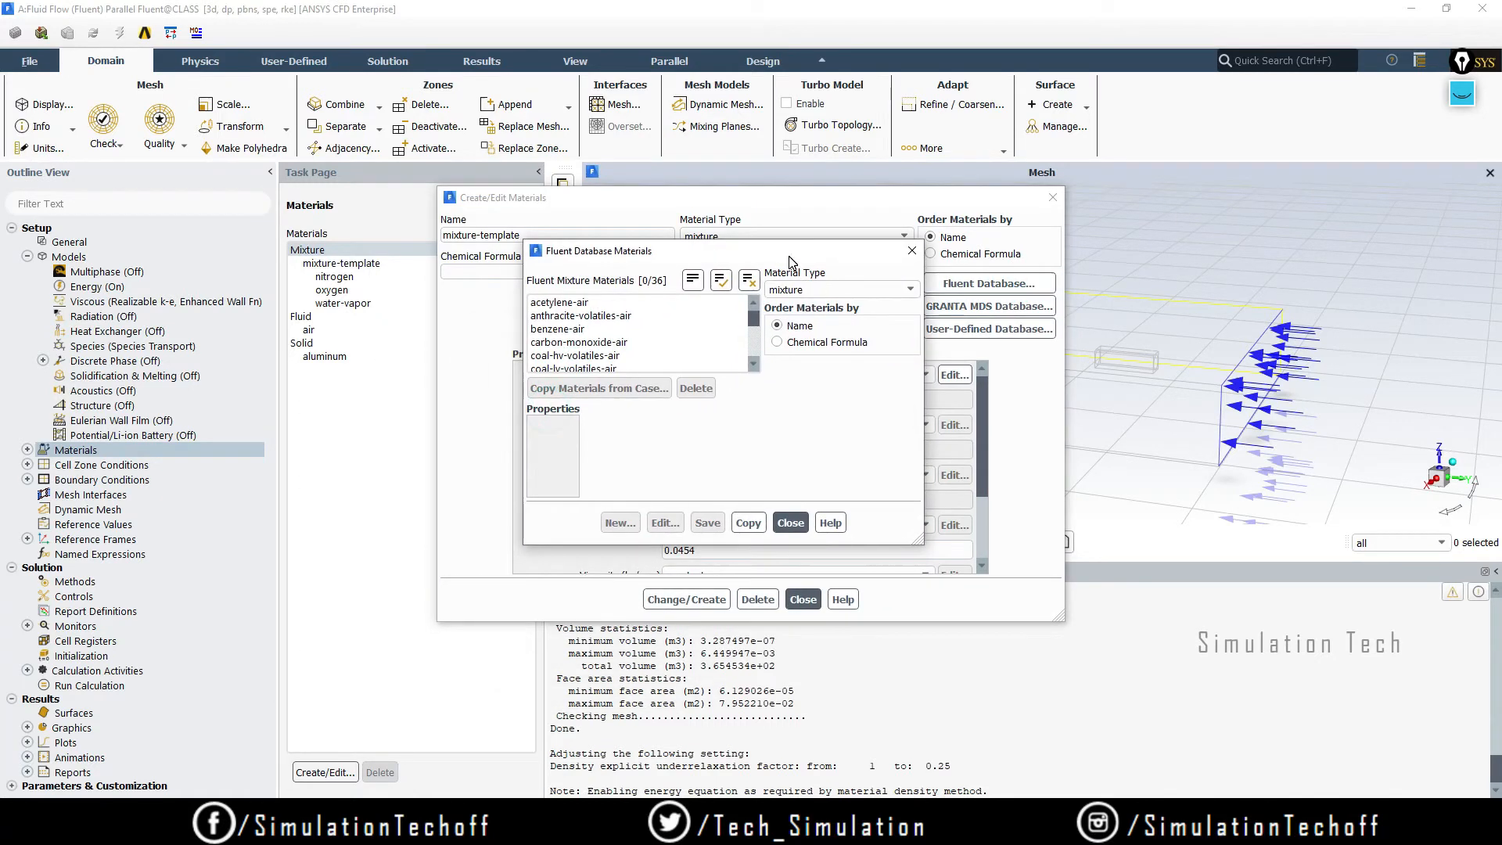
click(815, 288)
click(821, 317)
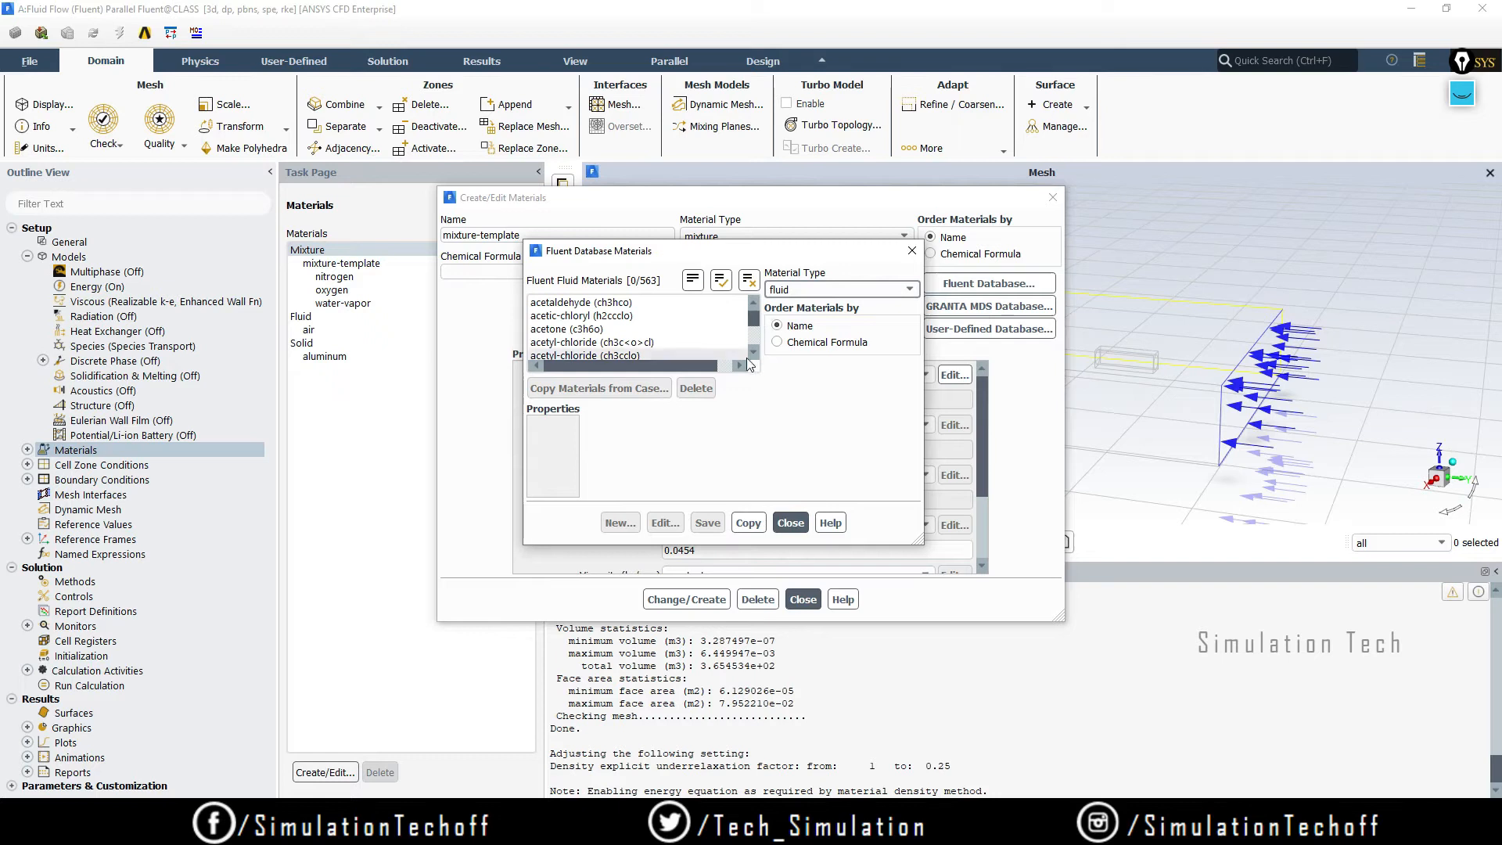
- Copy carbon-dioxide (co2) from the Fluent database into the case materials and apply it as a fluid material
click(753, 353)
click(753, 353)
click(753, 353)
click(753, 352)
click(754, 352)
click(753, 352)
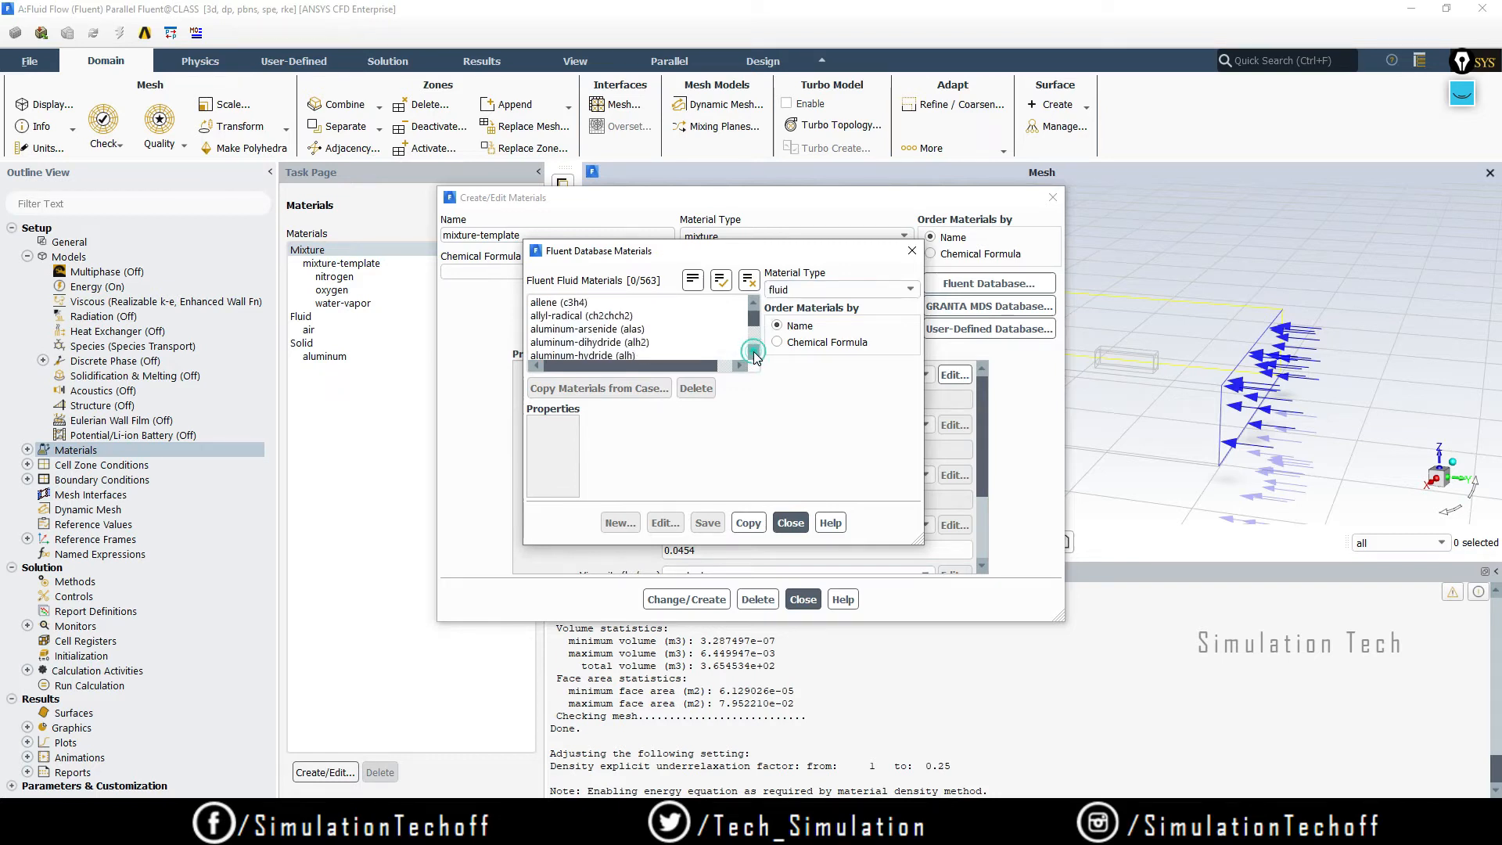
click(753, 352)
click(753, 351)
click(753, 351)
click(753, 351)
click(752, 352)
click(752, 352)
click(752, 353)
click(752, 354)
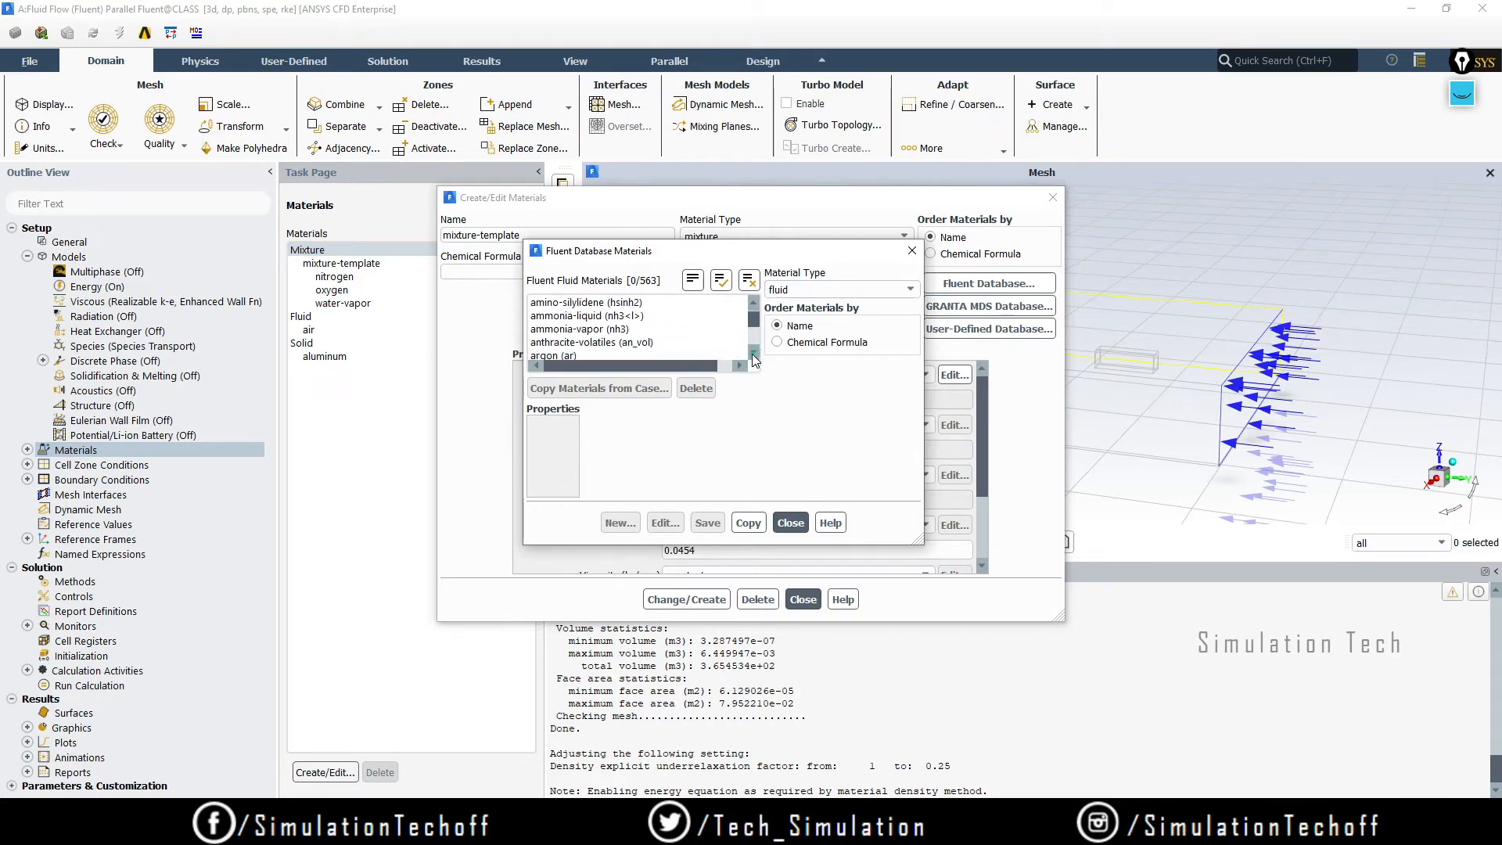
click(752, 353)
click(752, 354)
click(752, 354)
click(752, 353)
click(752, 353)
click(753, 353)
click(753, 354)
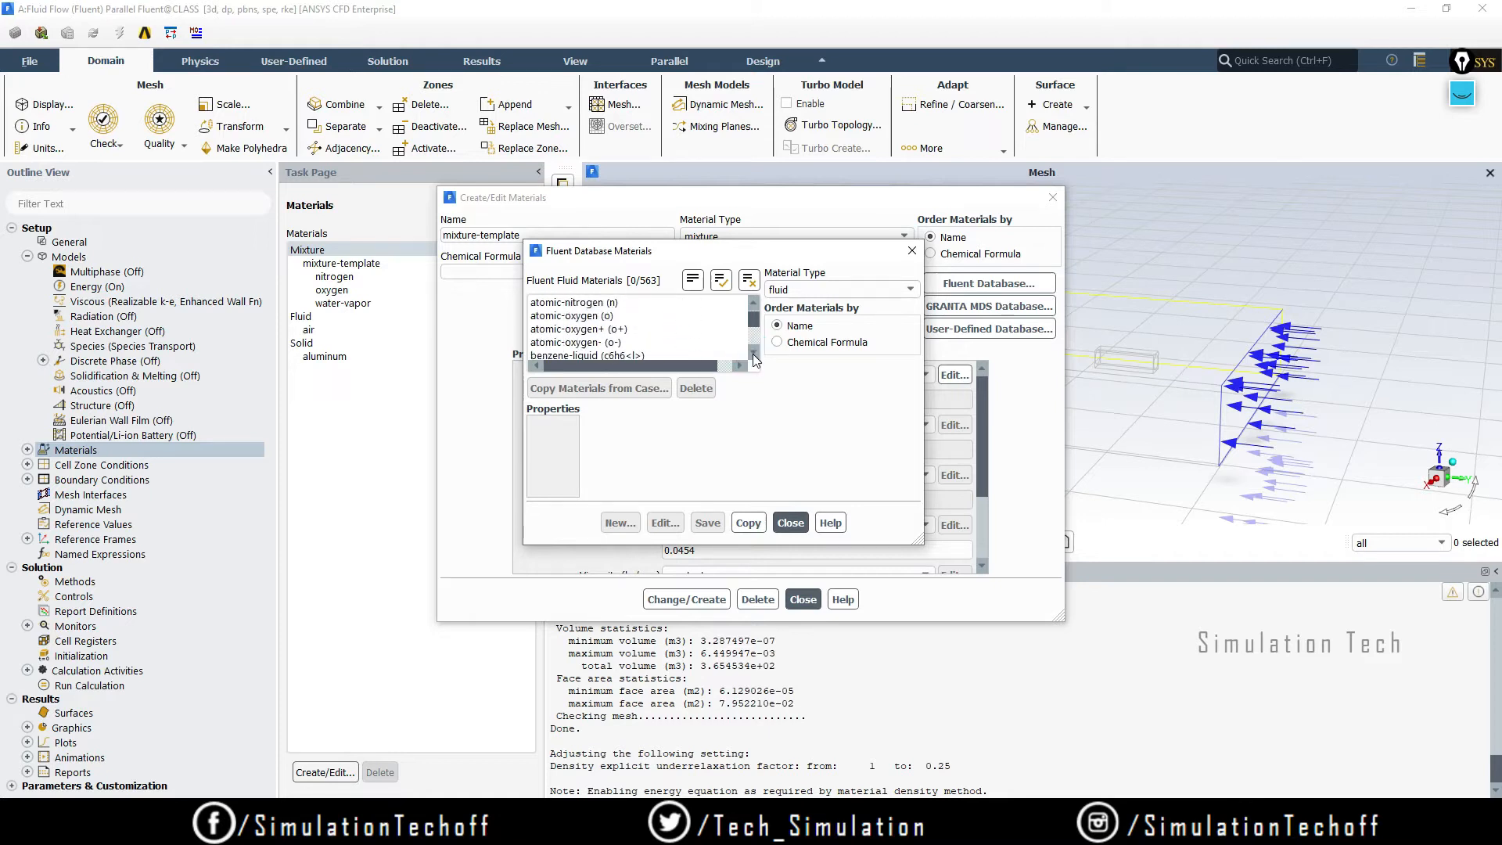
click(752, 354)
click(753, 353)
click(753, 354)
click(752, 354)
click(752, 354)
click(752, 354)
click(753, 353)
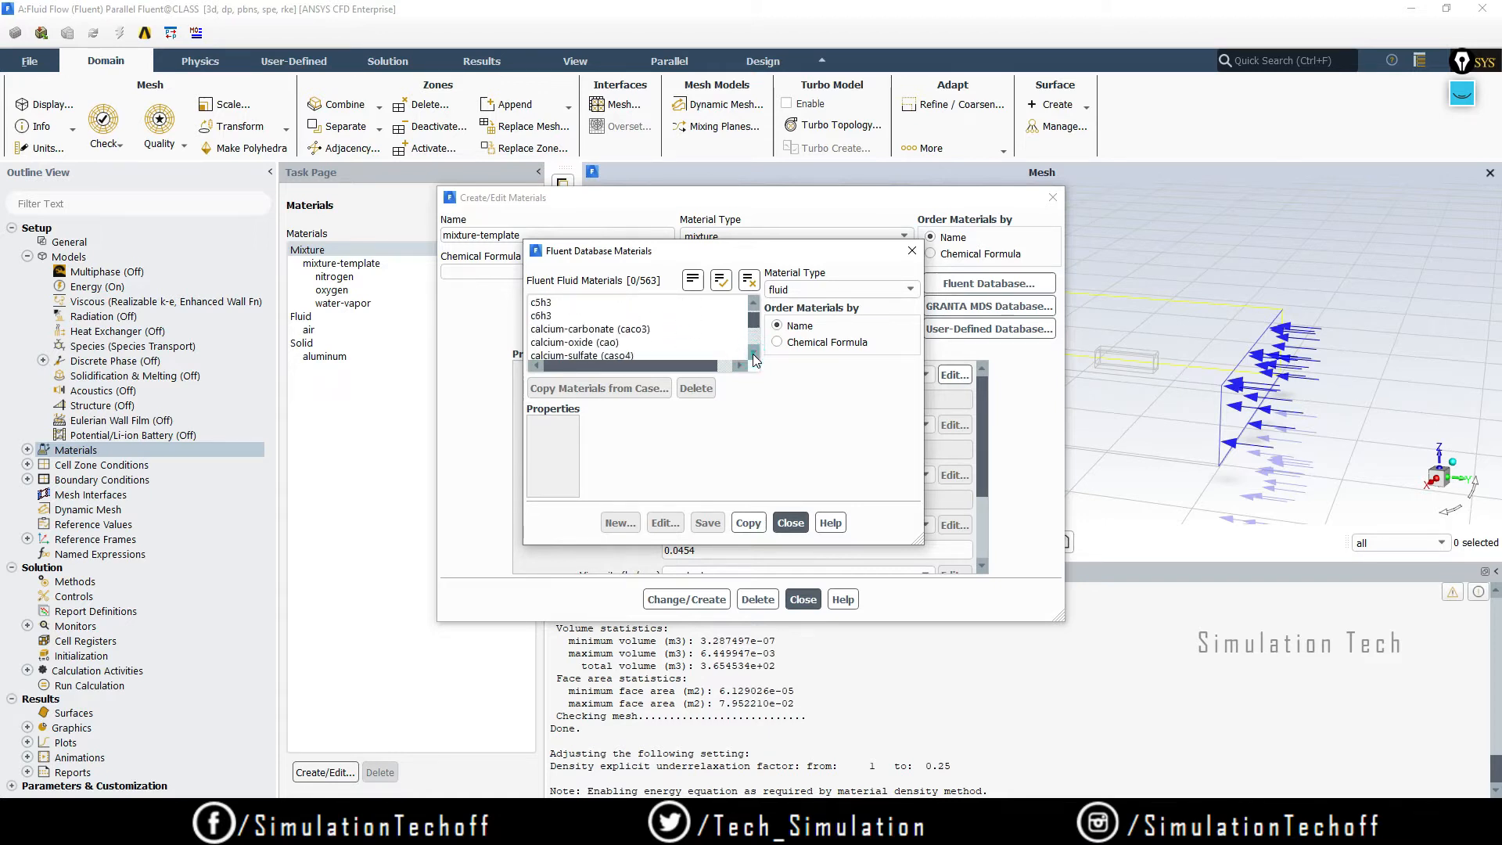
click(753, 353)
click(752, 353)
click(752, 353)
click(752, 353)
click(753, 353)
click(753, 353)
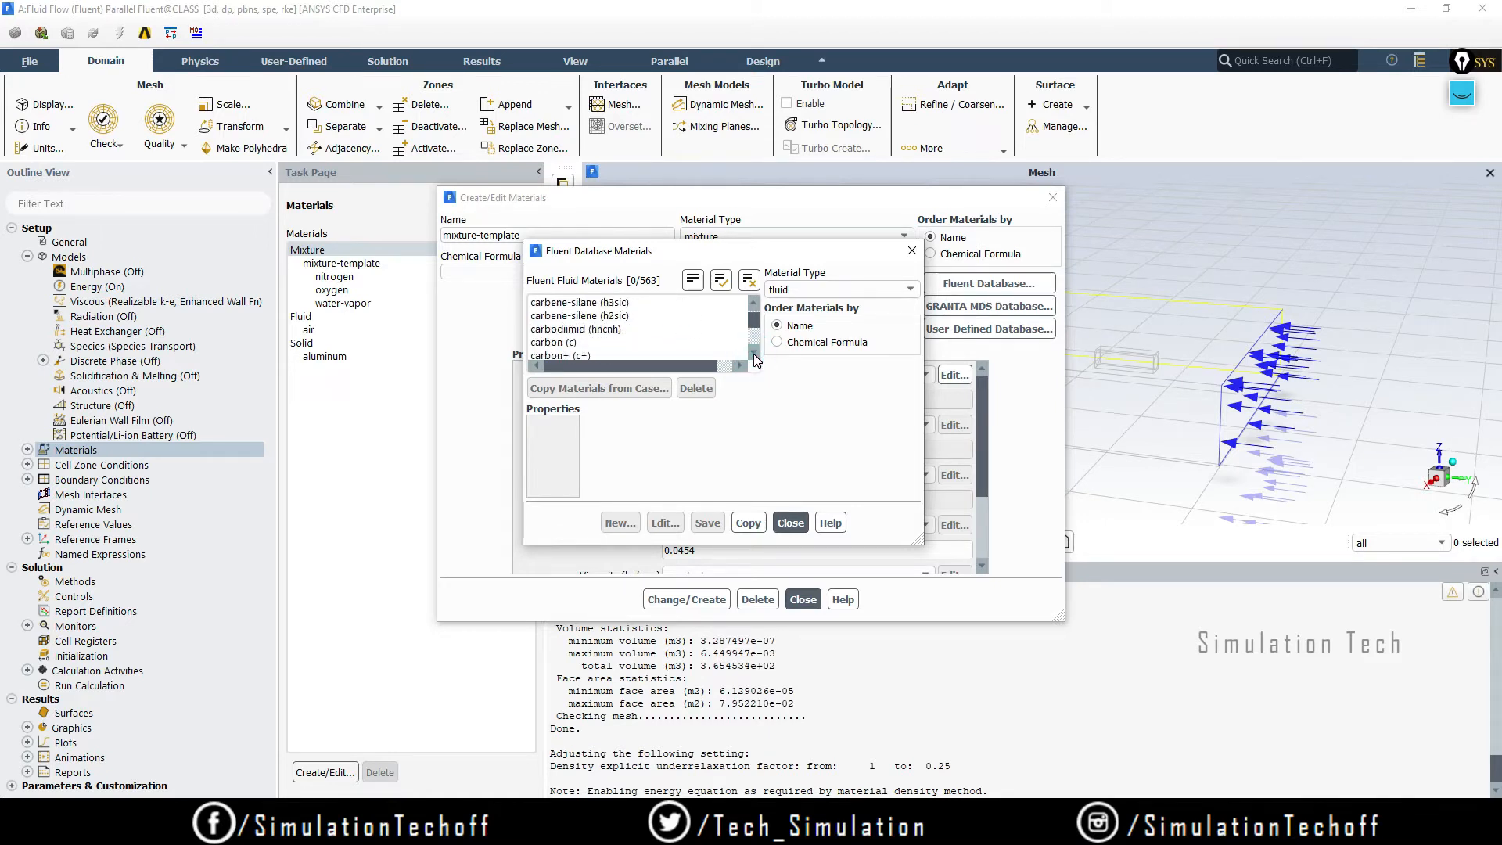
click(753, 353)
click(753, 353)
click(753, 354)
click(753, 354)
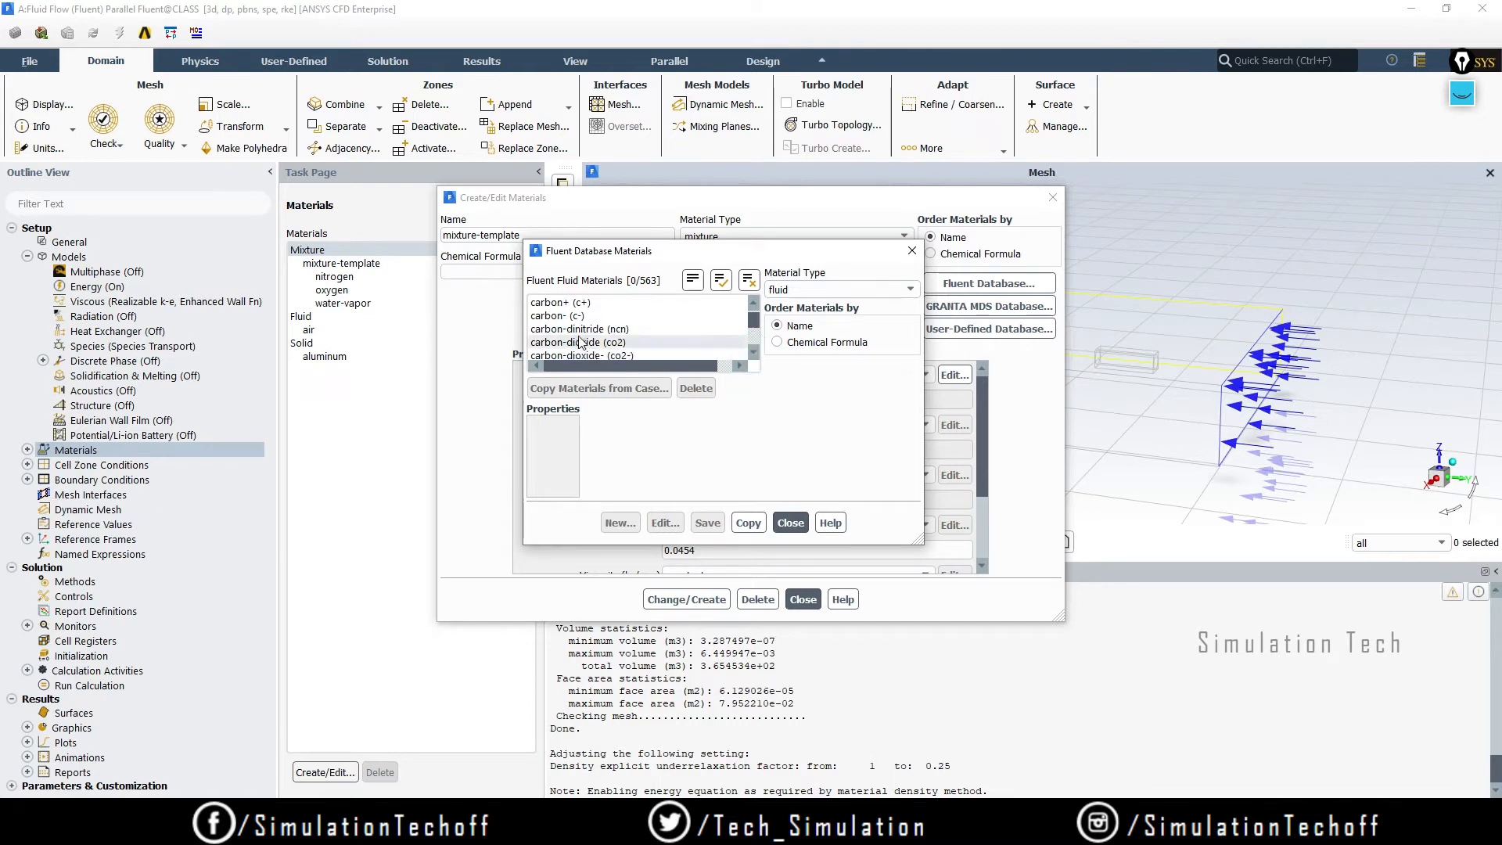
click(625, 346)
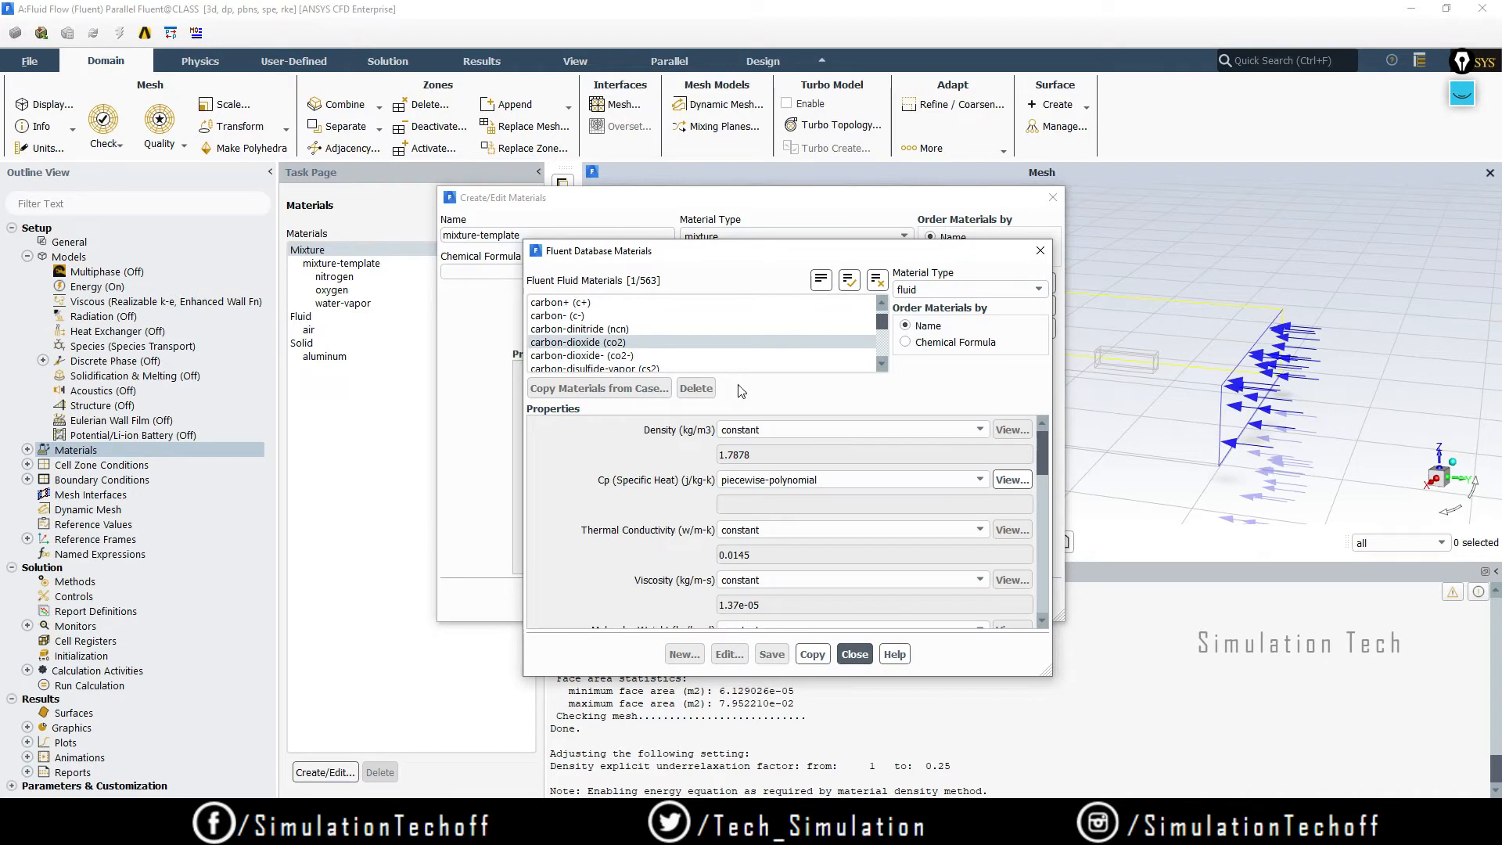
scroll(1037, 449, down, 5)
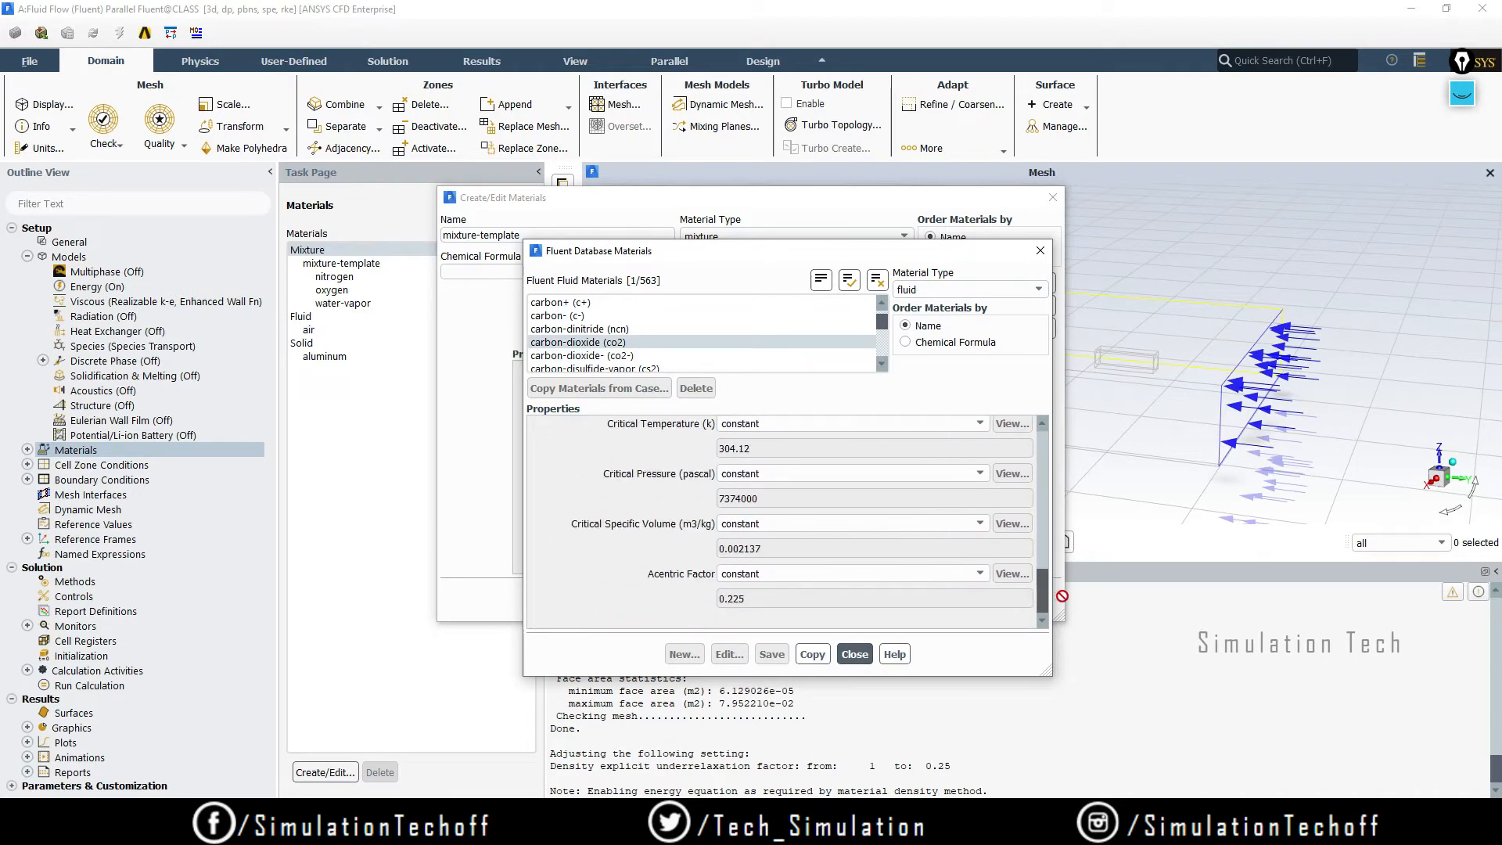
scroll(1044, 465, up, 5)
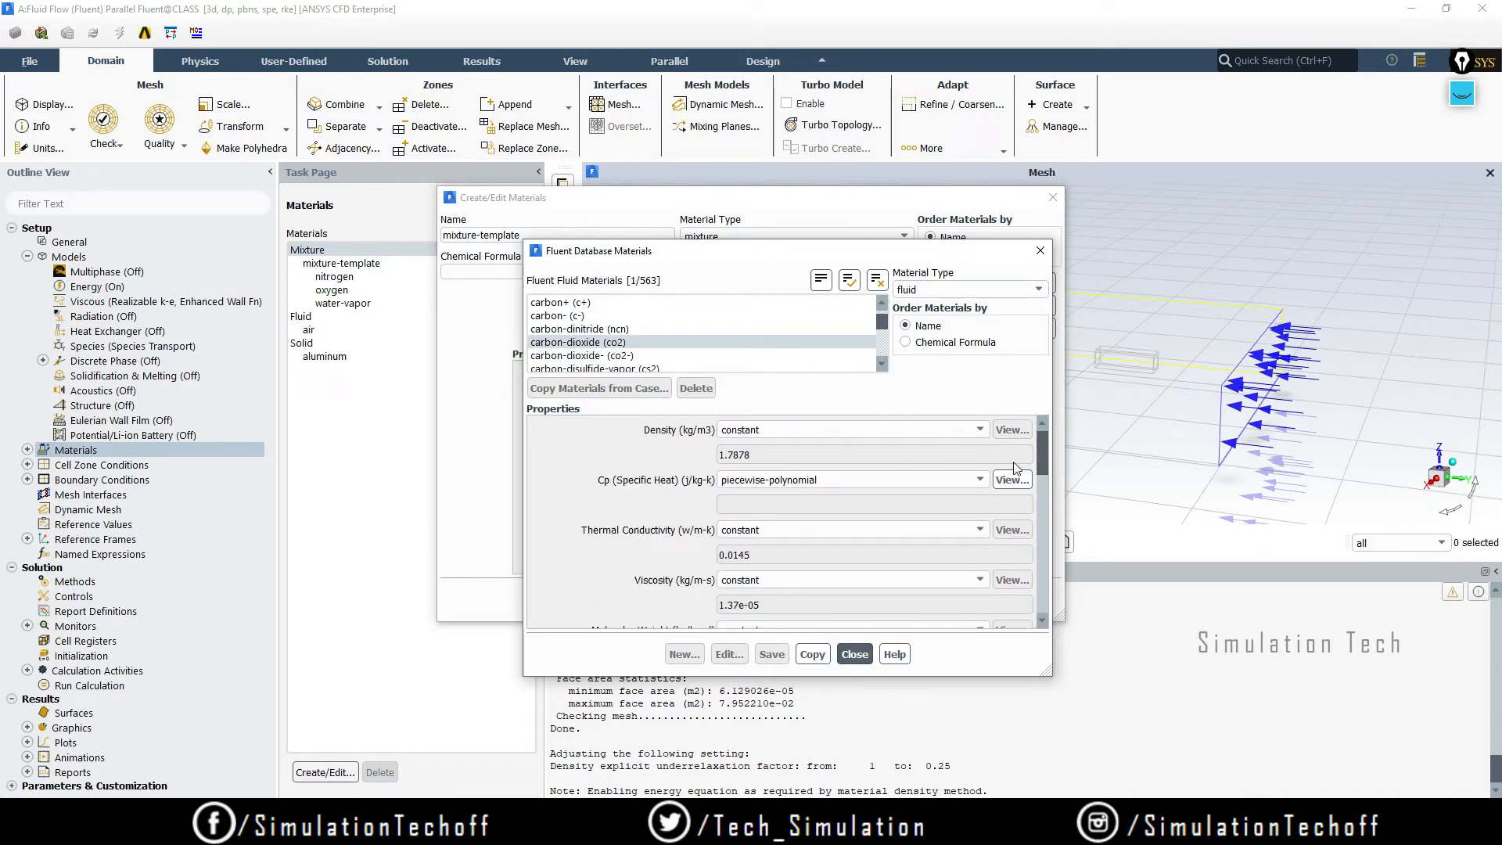
click(813, 655)
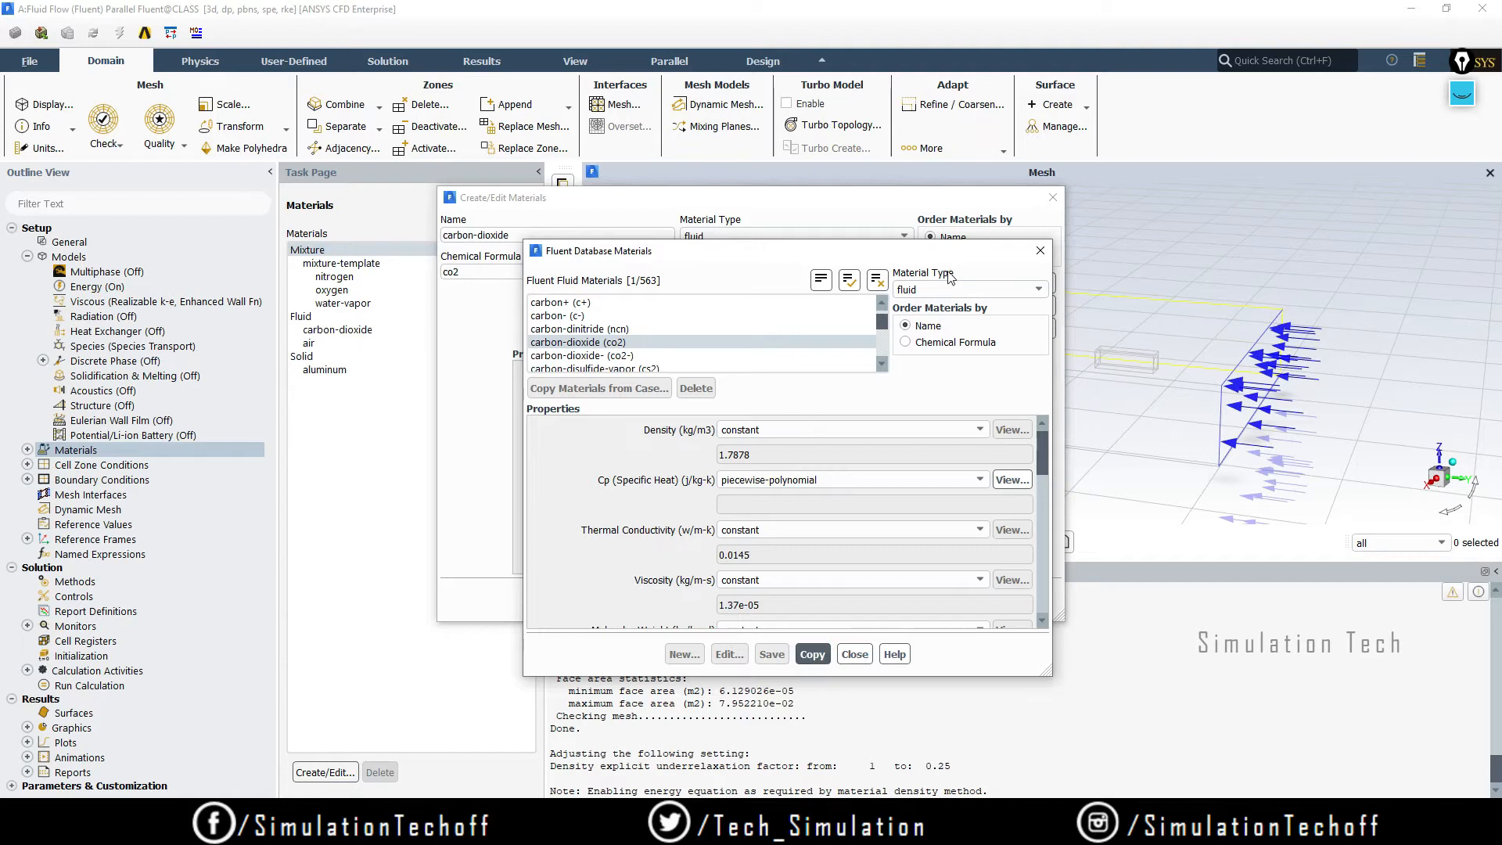
click(854, 654)
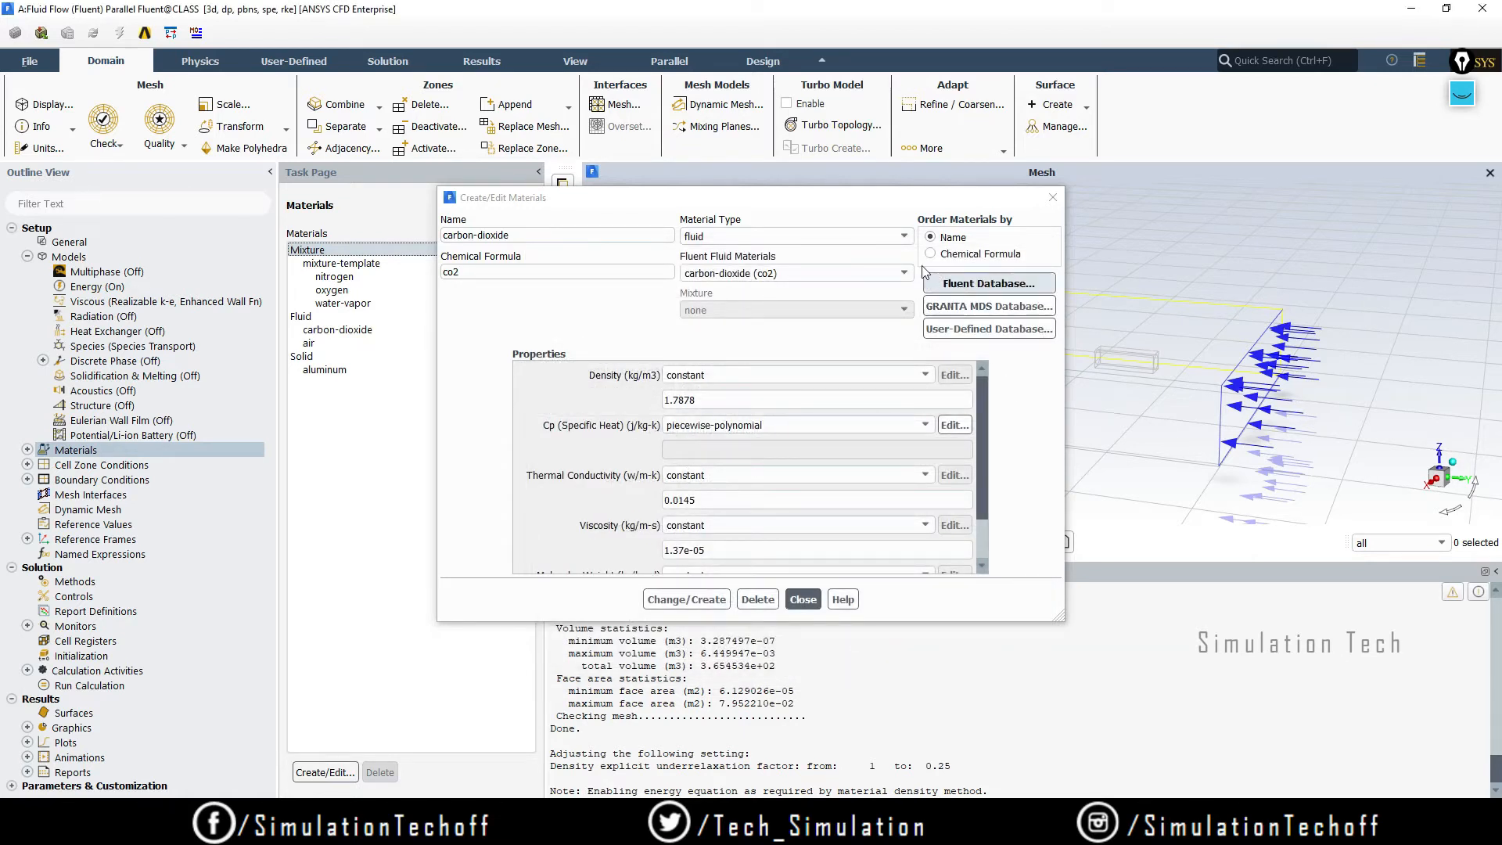
click(694, 600)
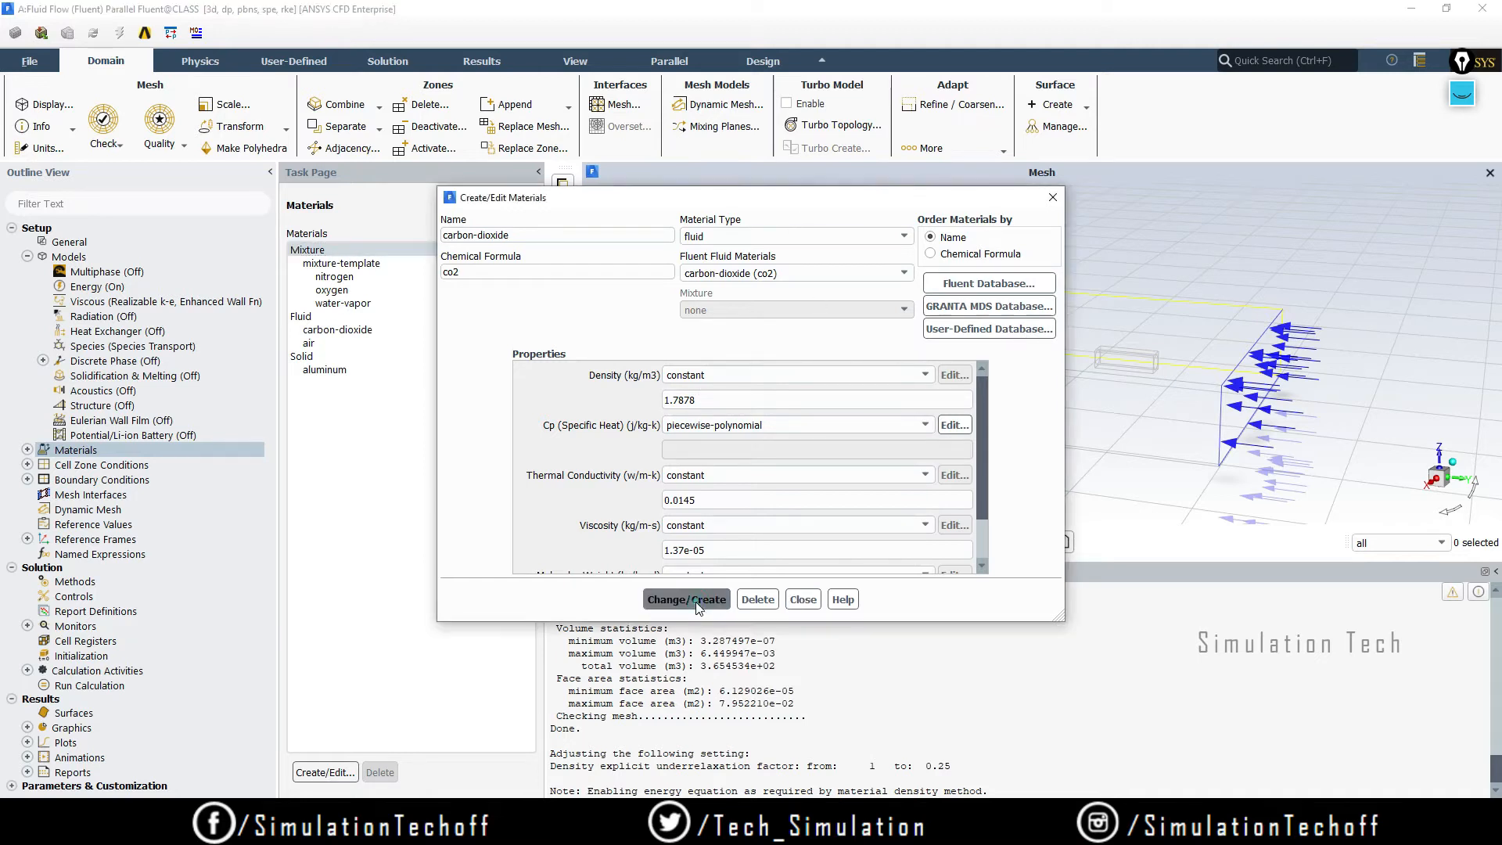
- Add carbon-dioxide (co2) to the selected species of the mixture-template material
click(803, 599)
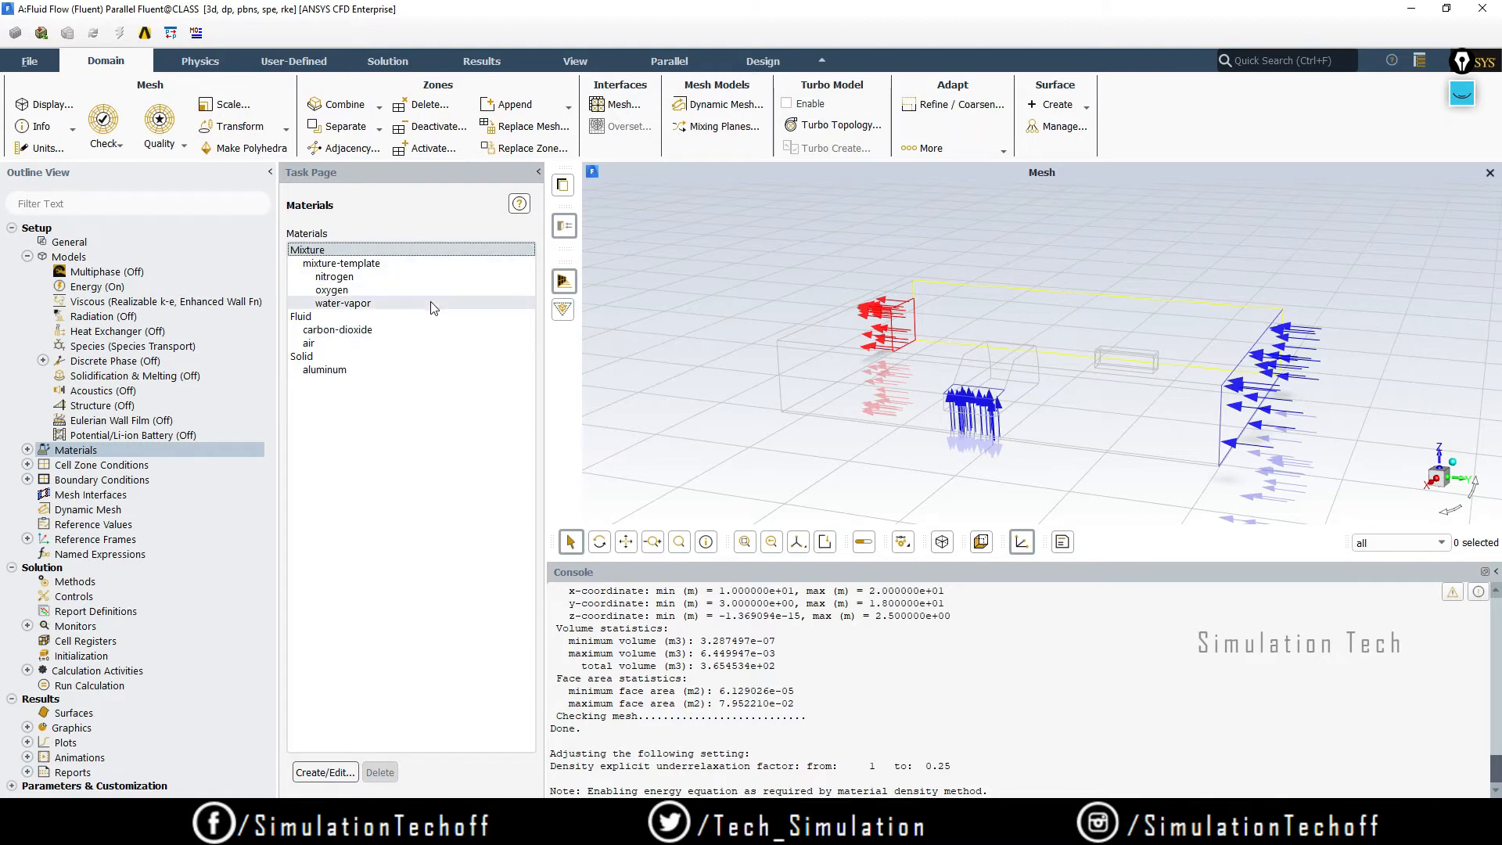
double_click(396, 267)
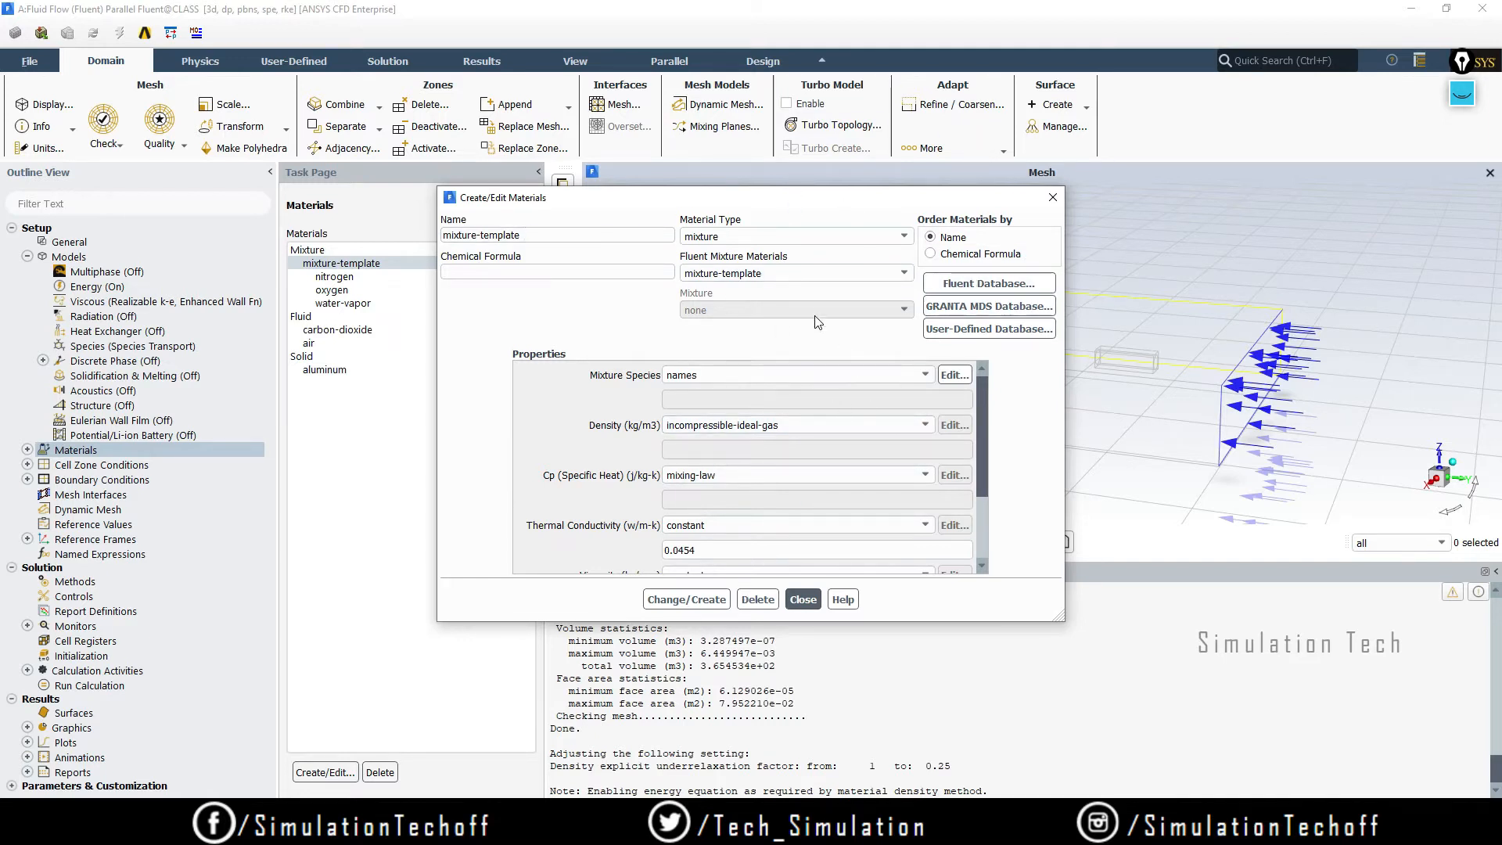
click(916, 374)
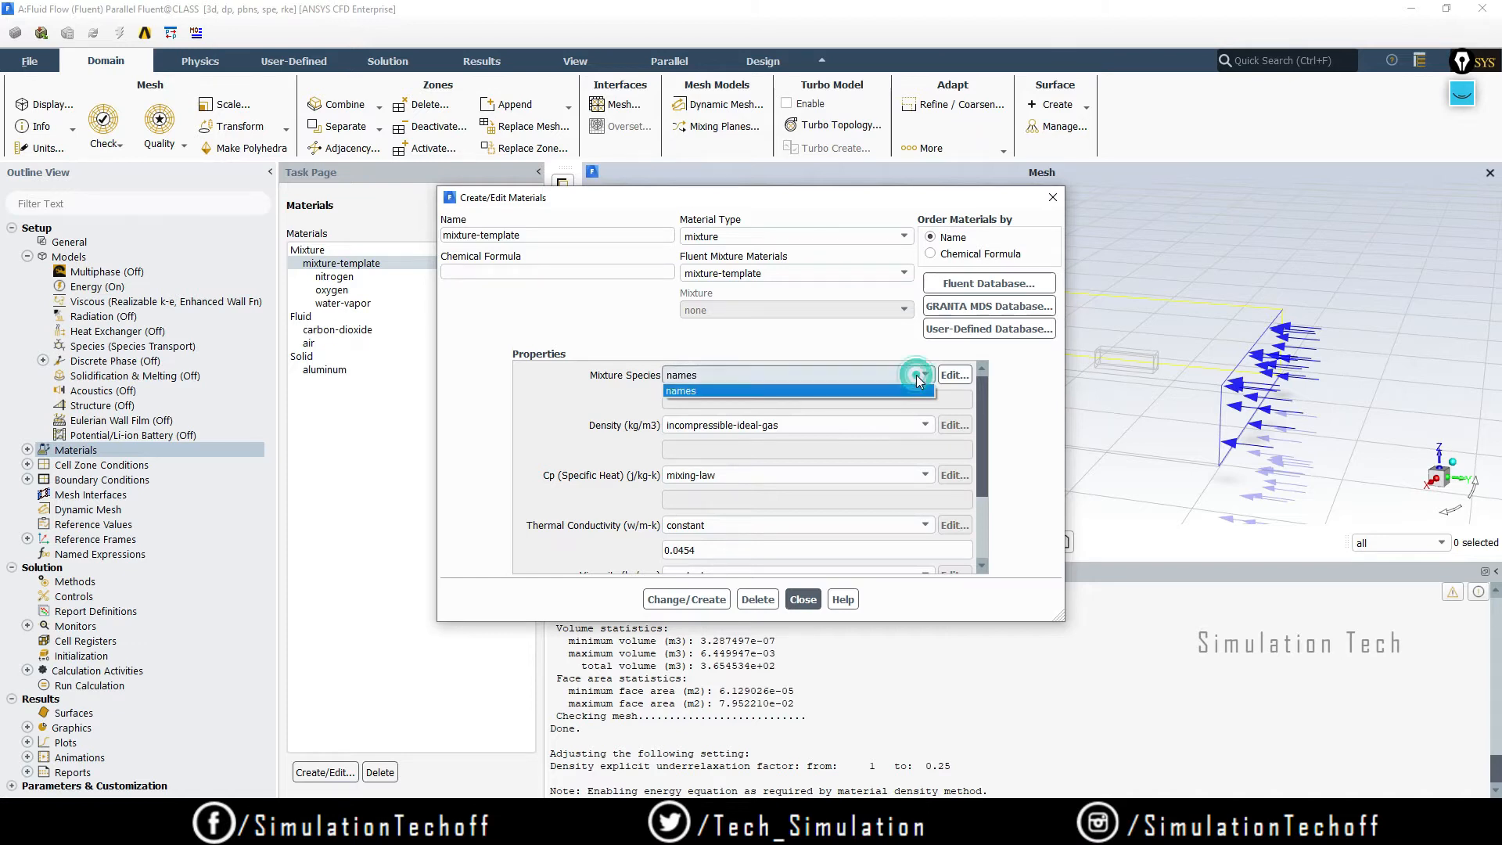
click(921, 375)
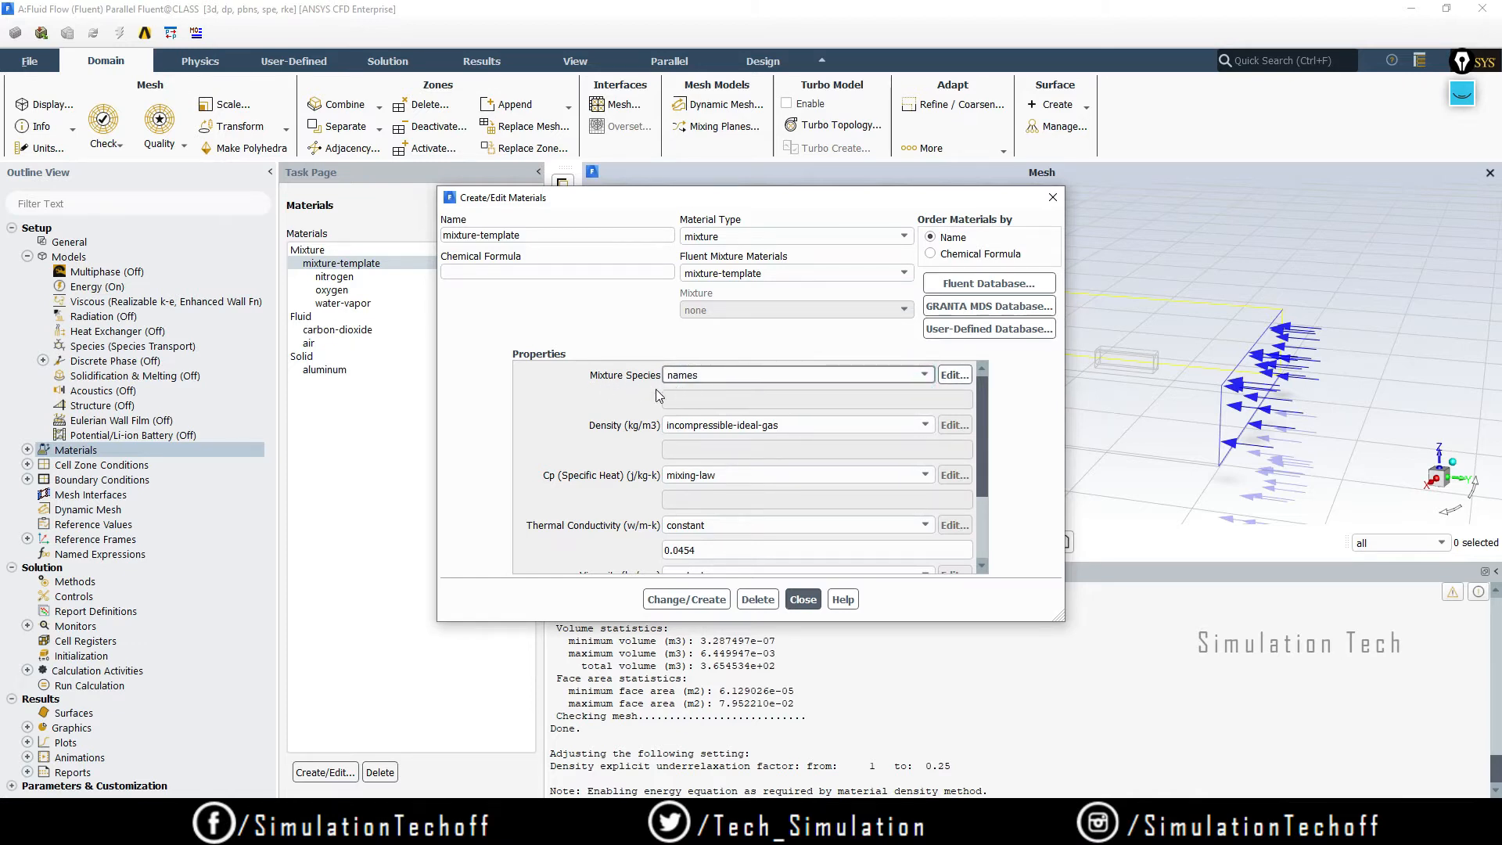
click(955, 374)
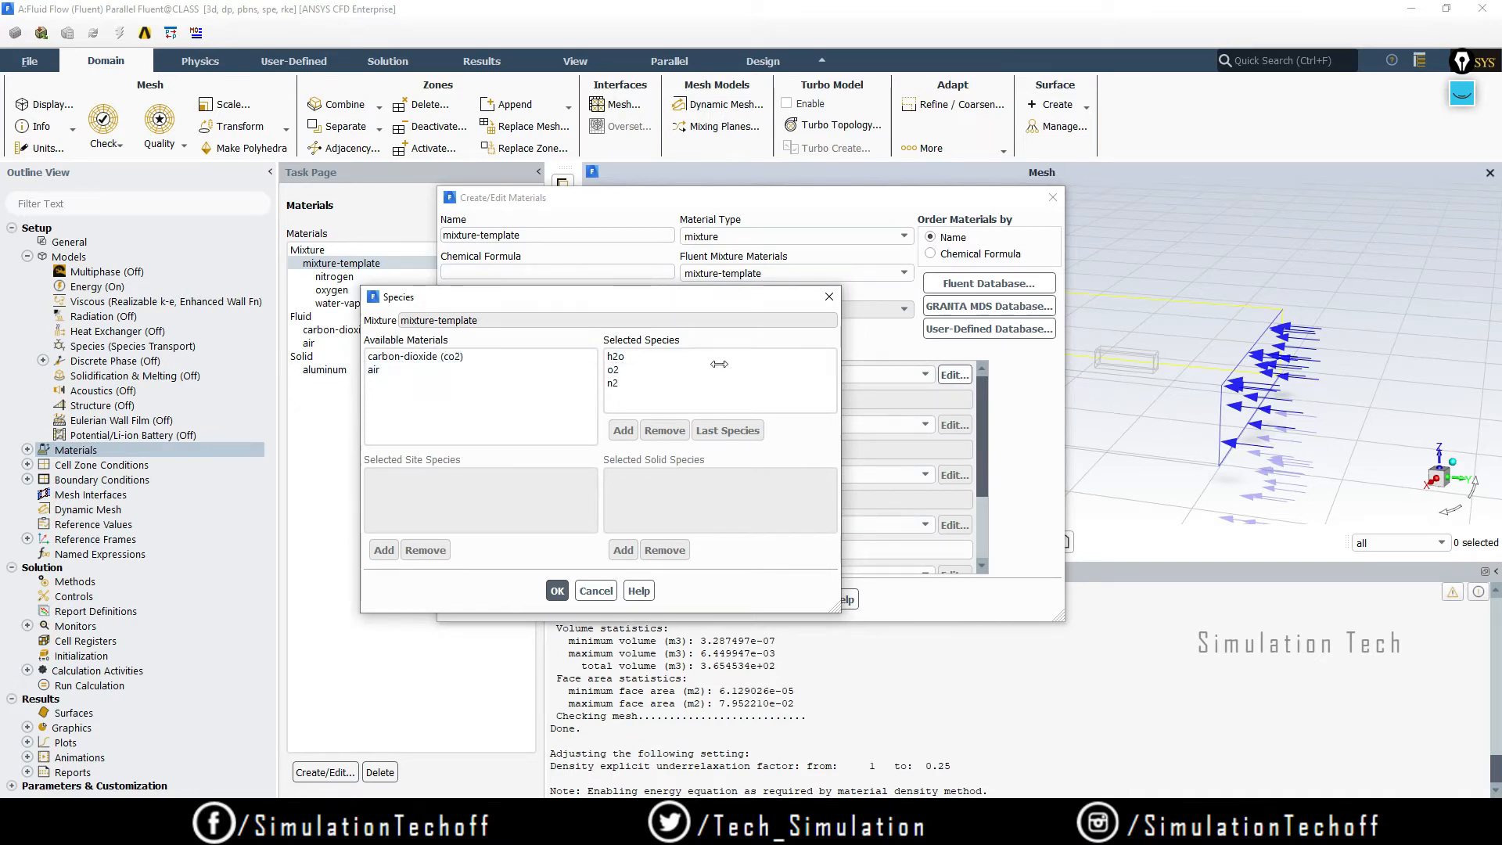
click(433, 357)
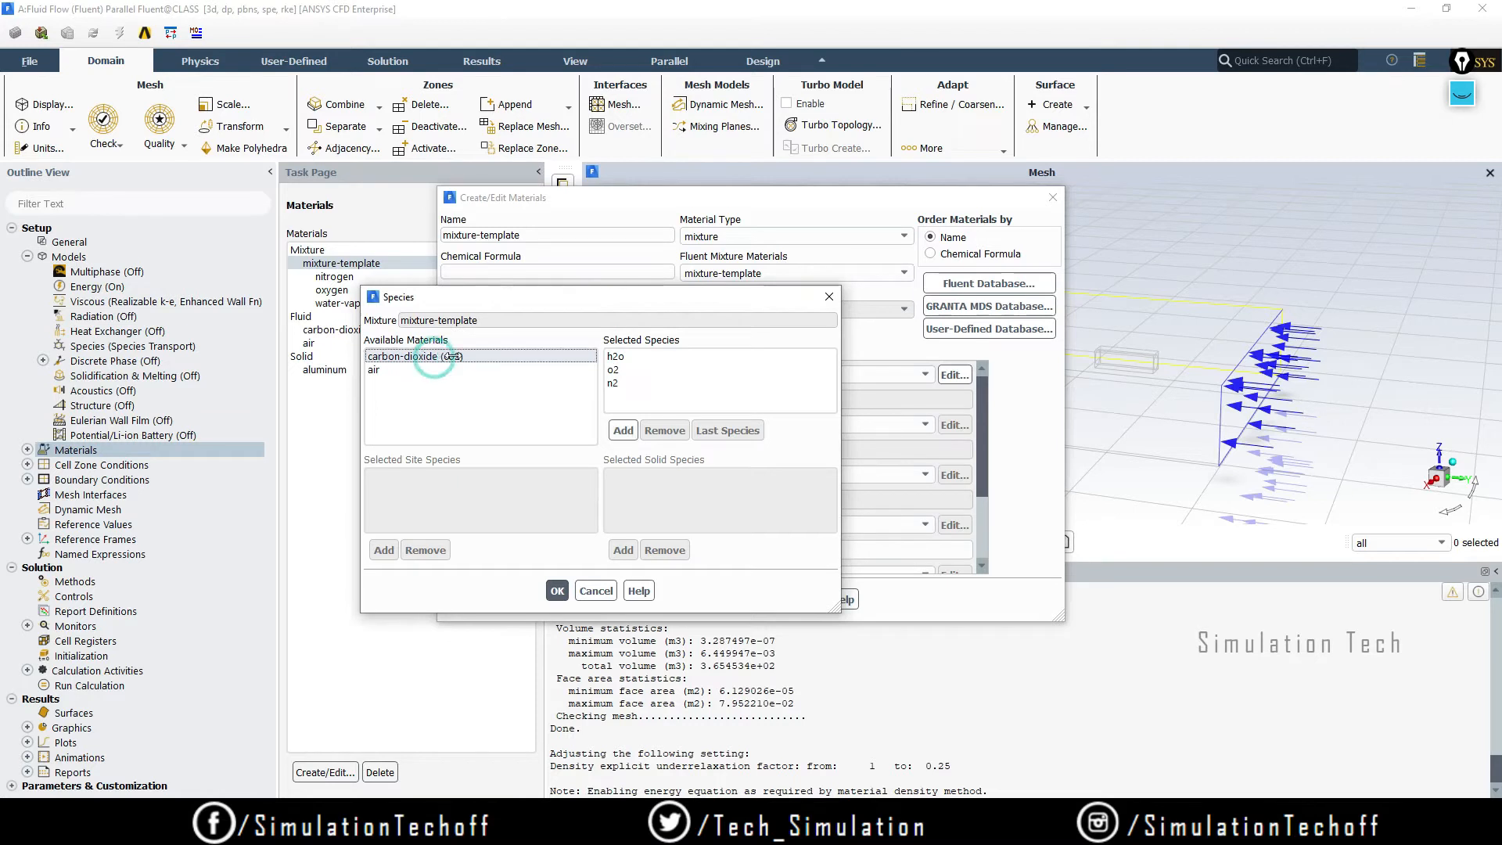
click(618, 430)
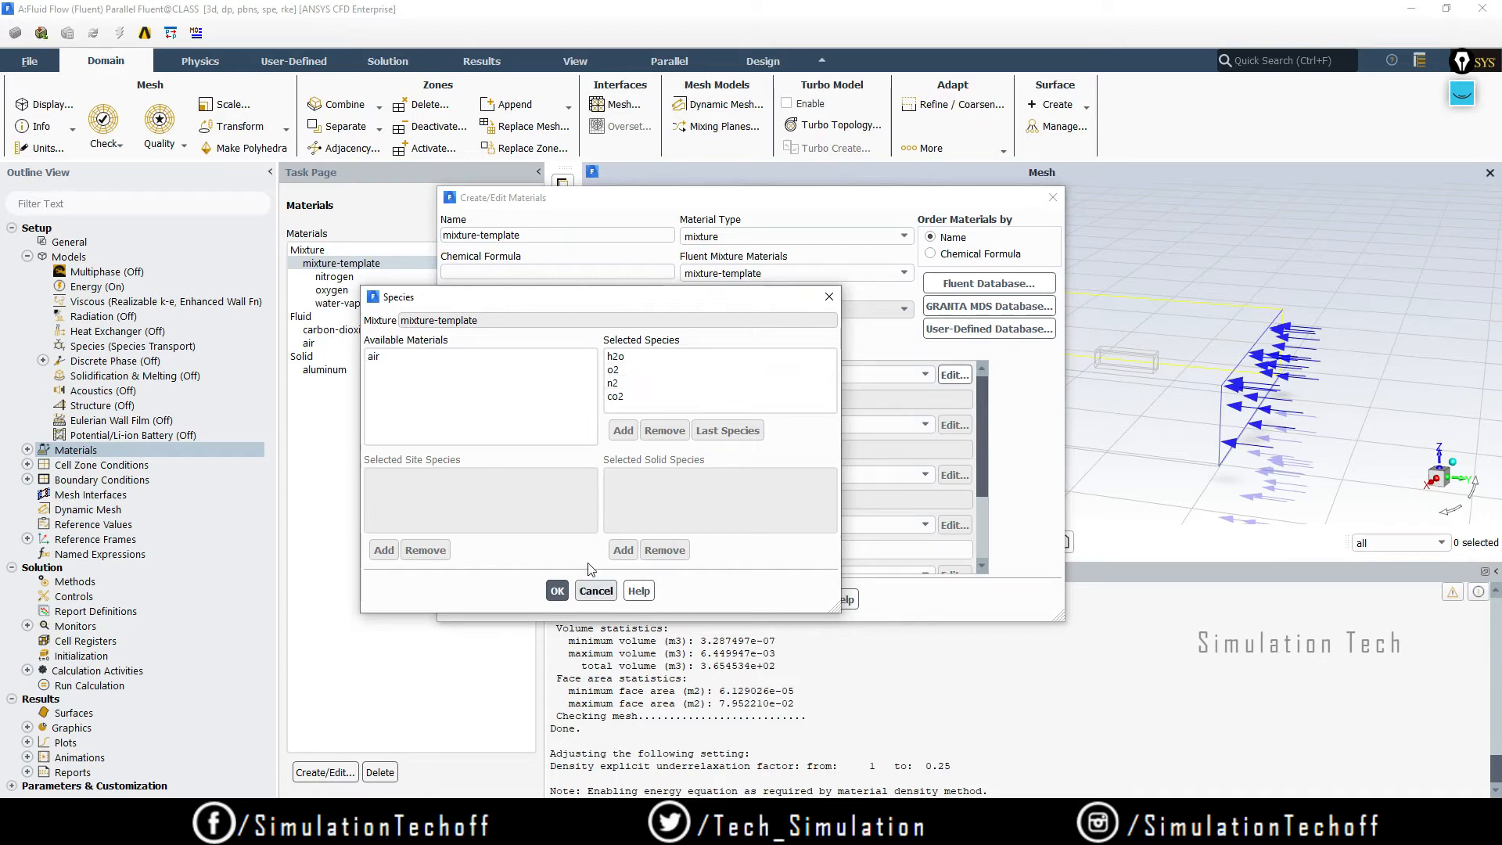
click(557, 591)
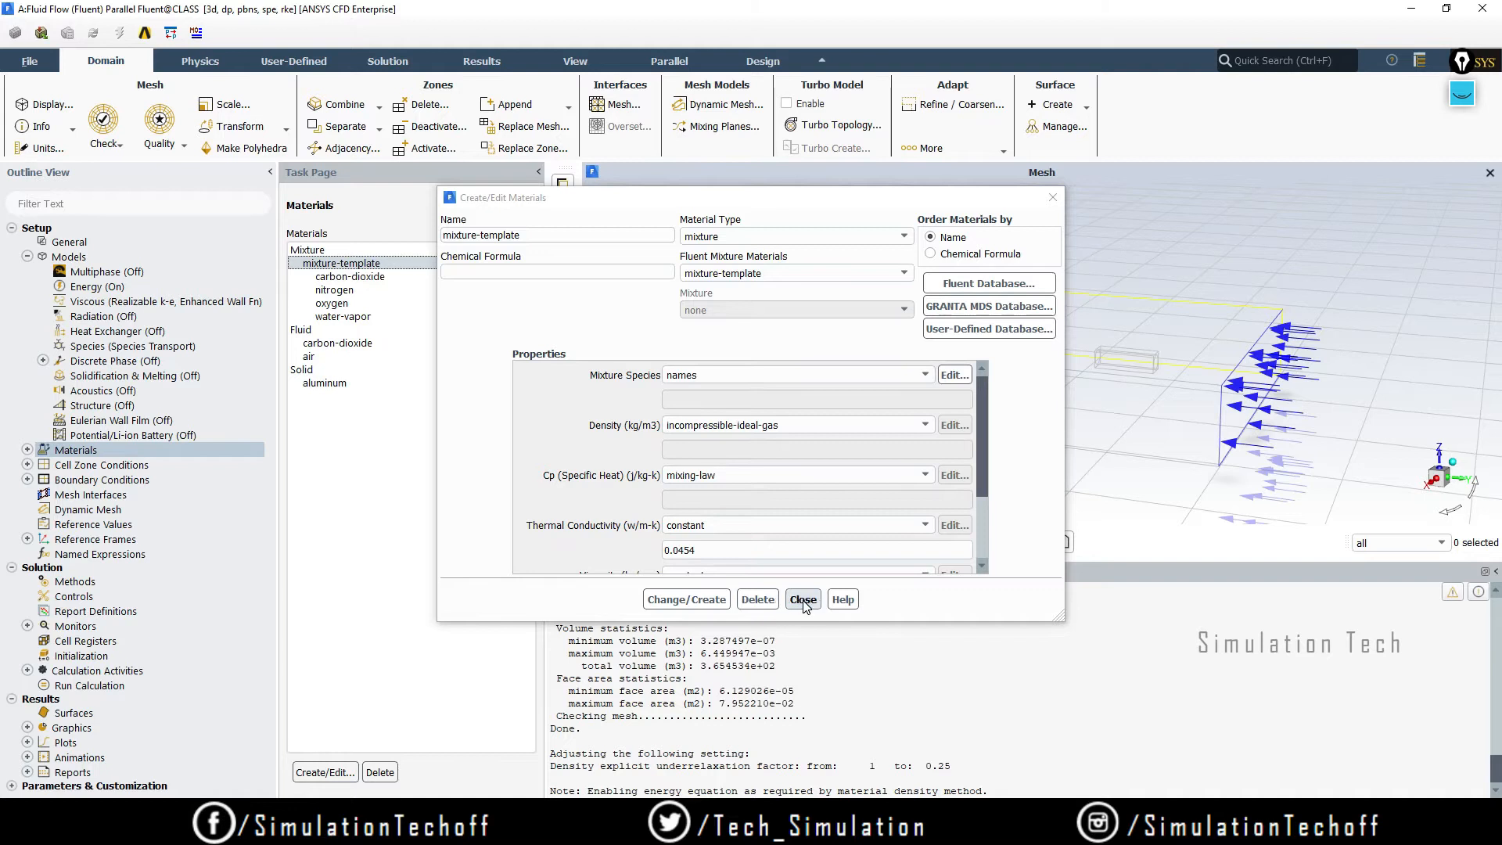
click(802, 599)
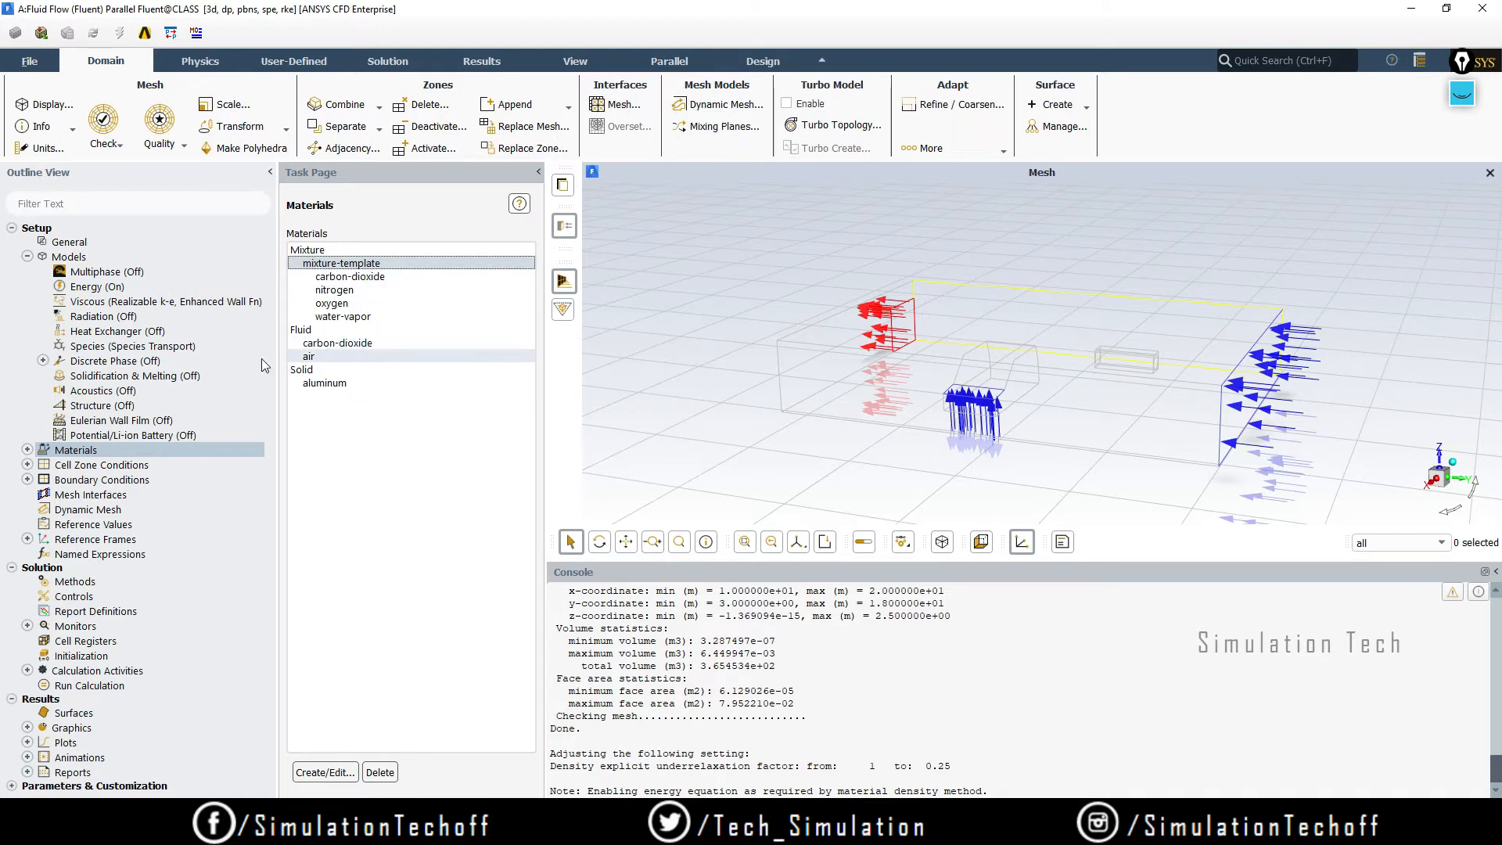
double_click(311, 333)
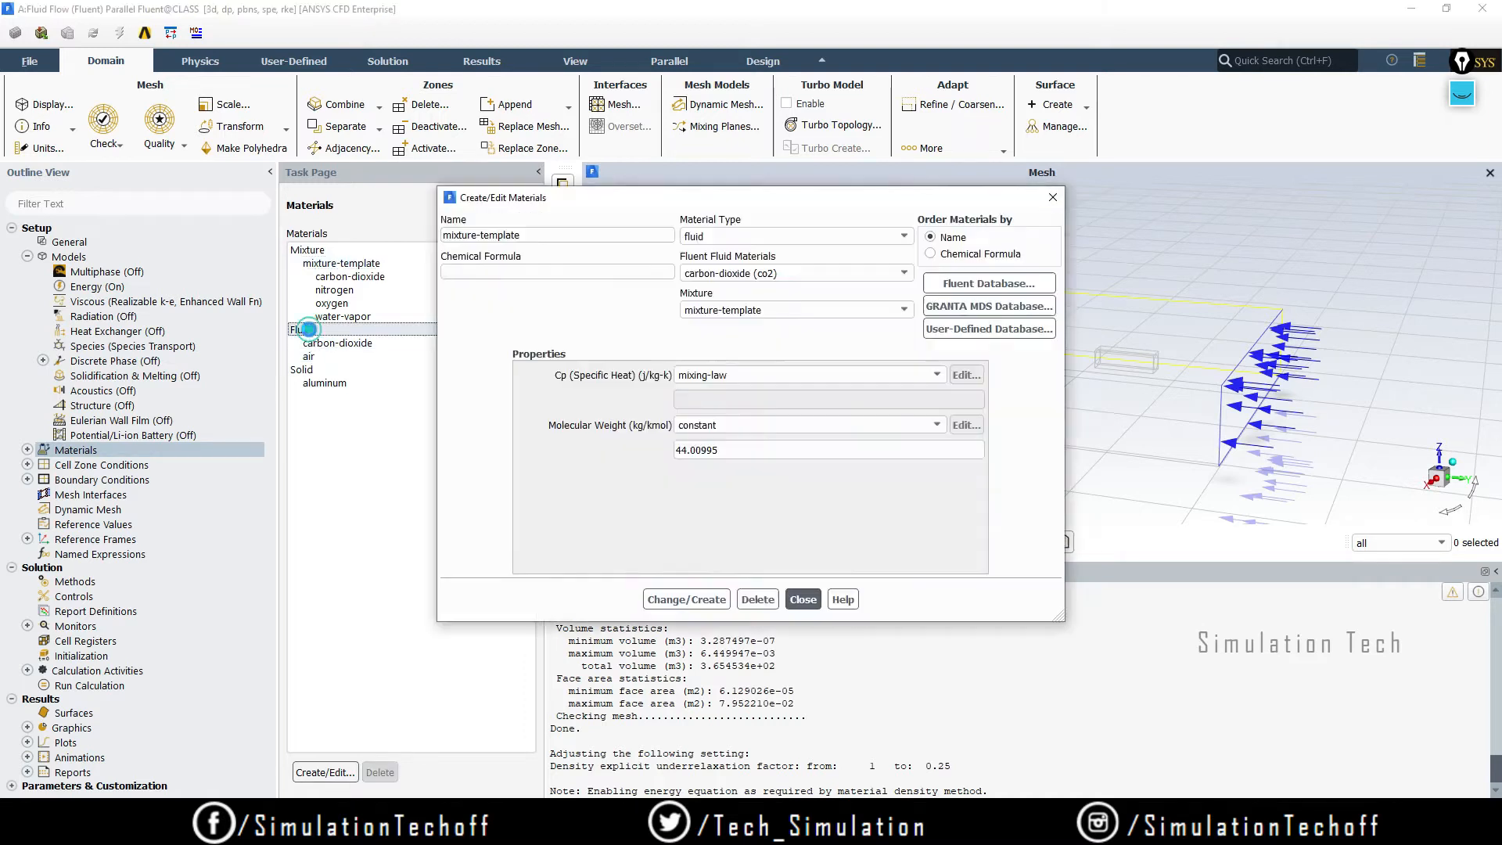
click(329, 344)
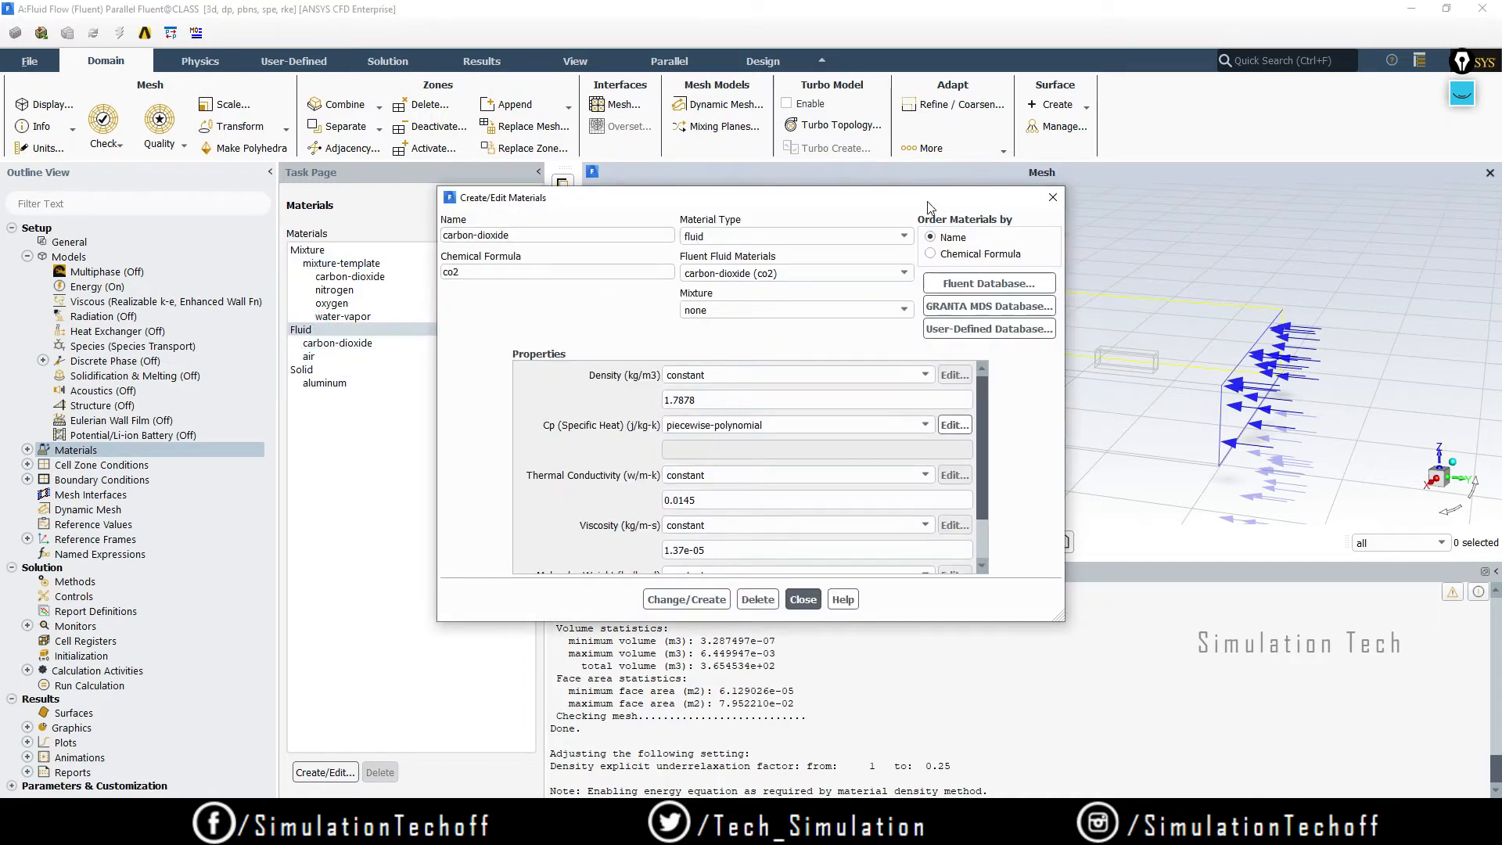
click(1053, 198)
click(394, 342)
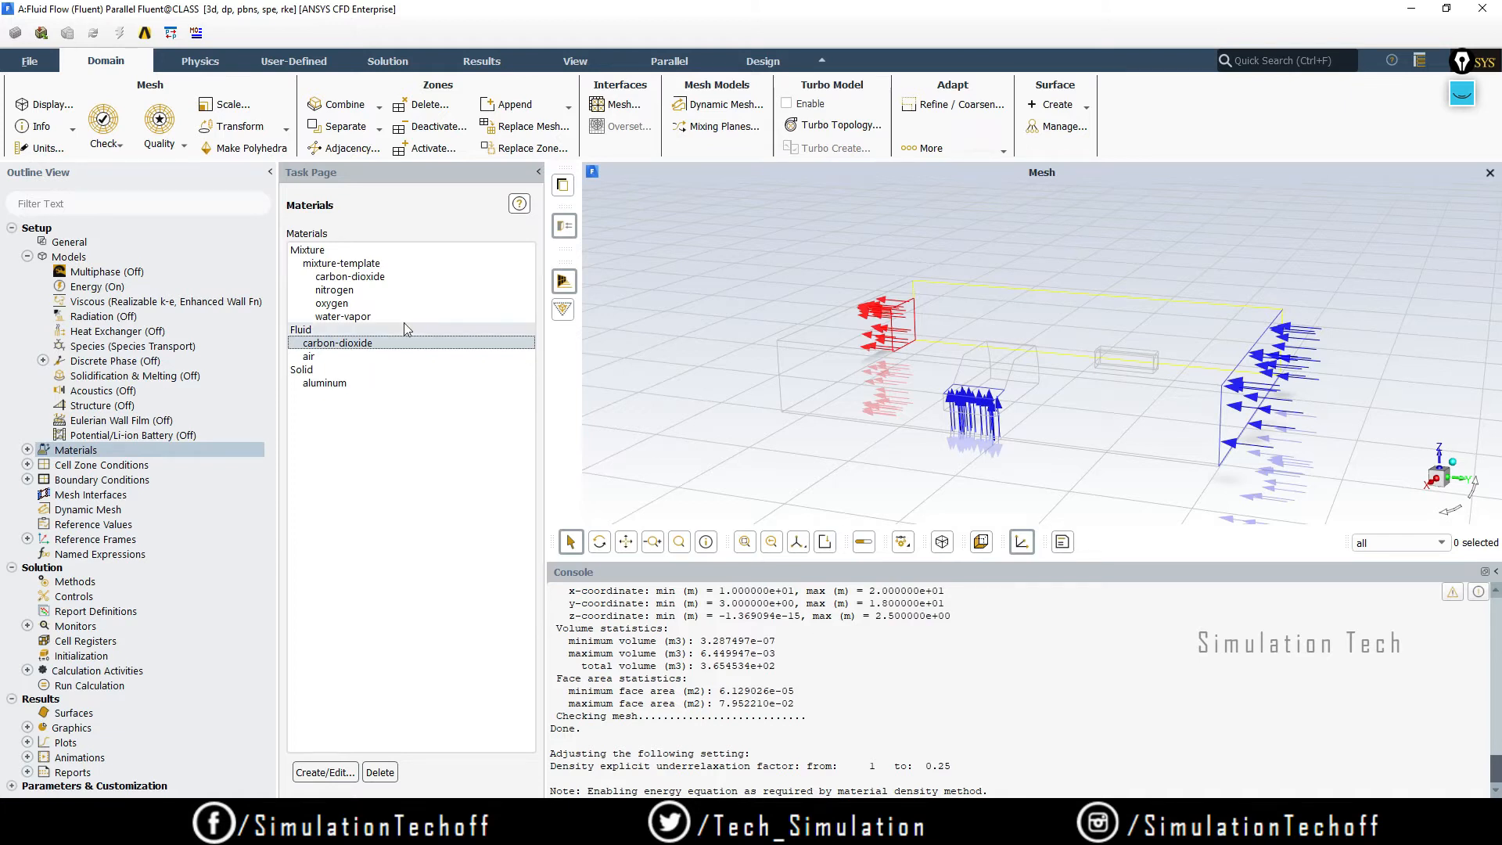
- Set mixture-template's density to volume-weighted-mixing-law and its thermal conductivity to mass-weighted-mixing-law, and apply the changes
double_click(377, 266)
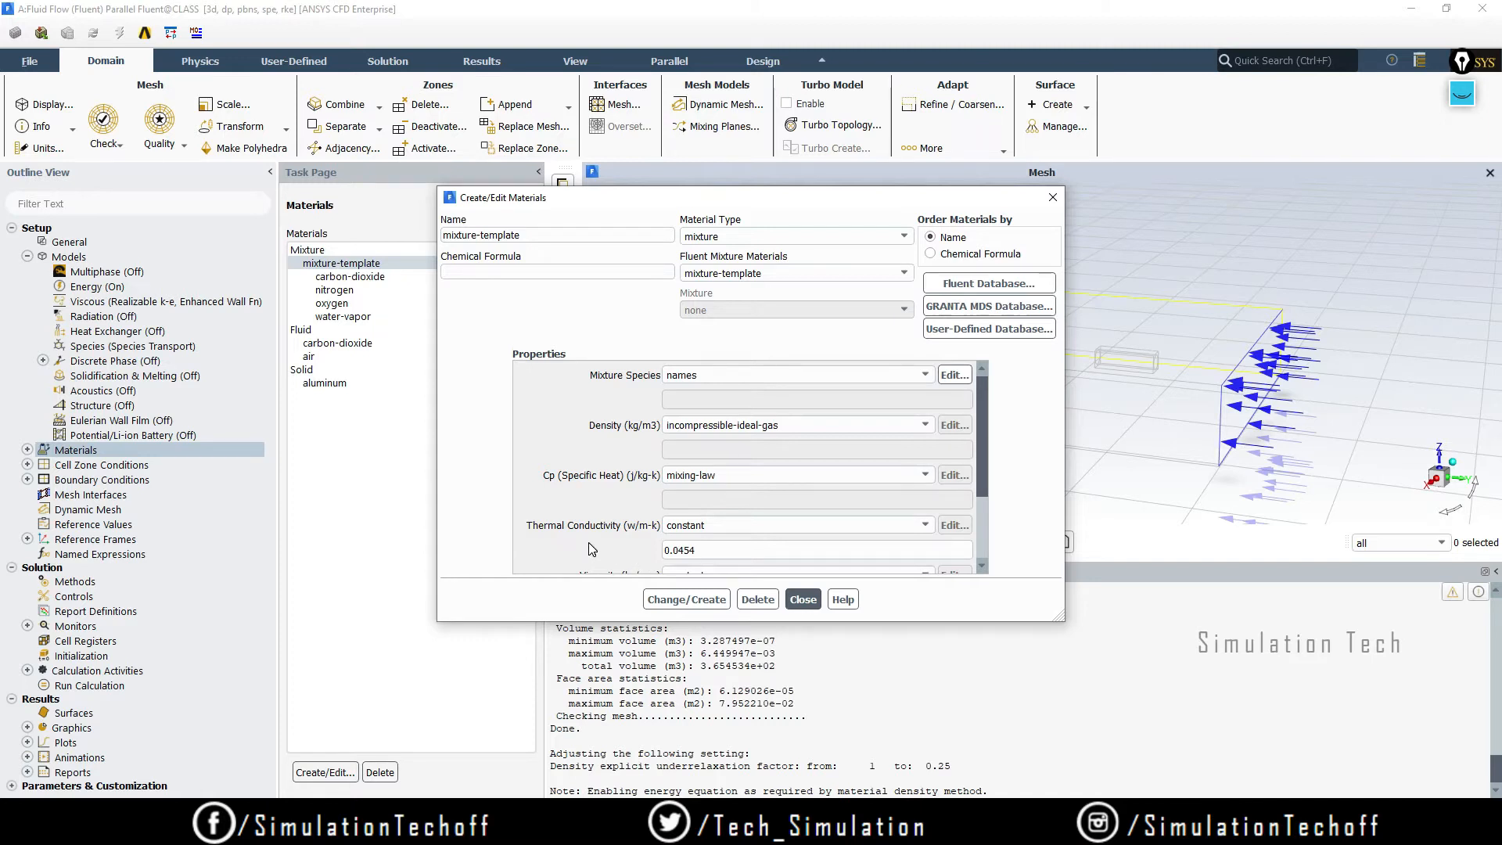
click(896, 425)
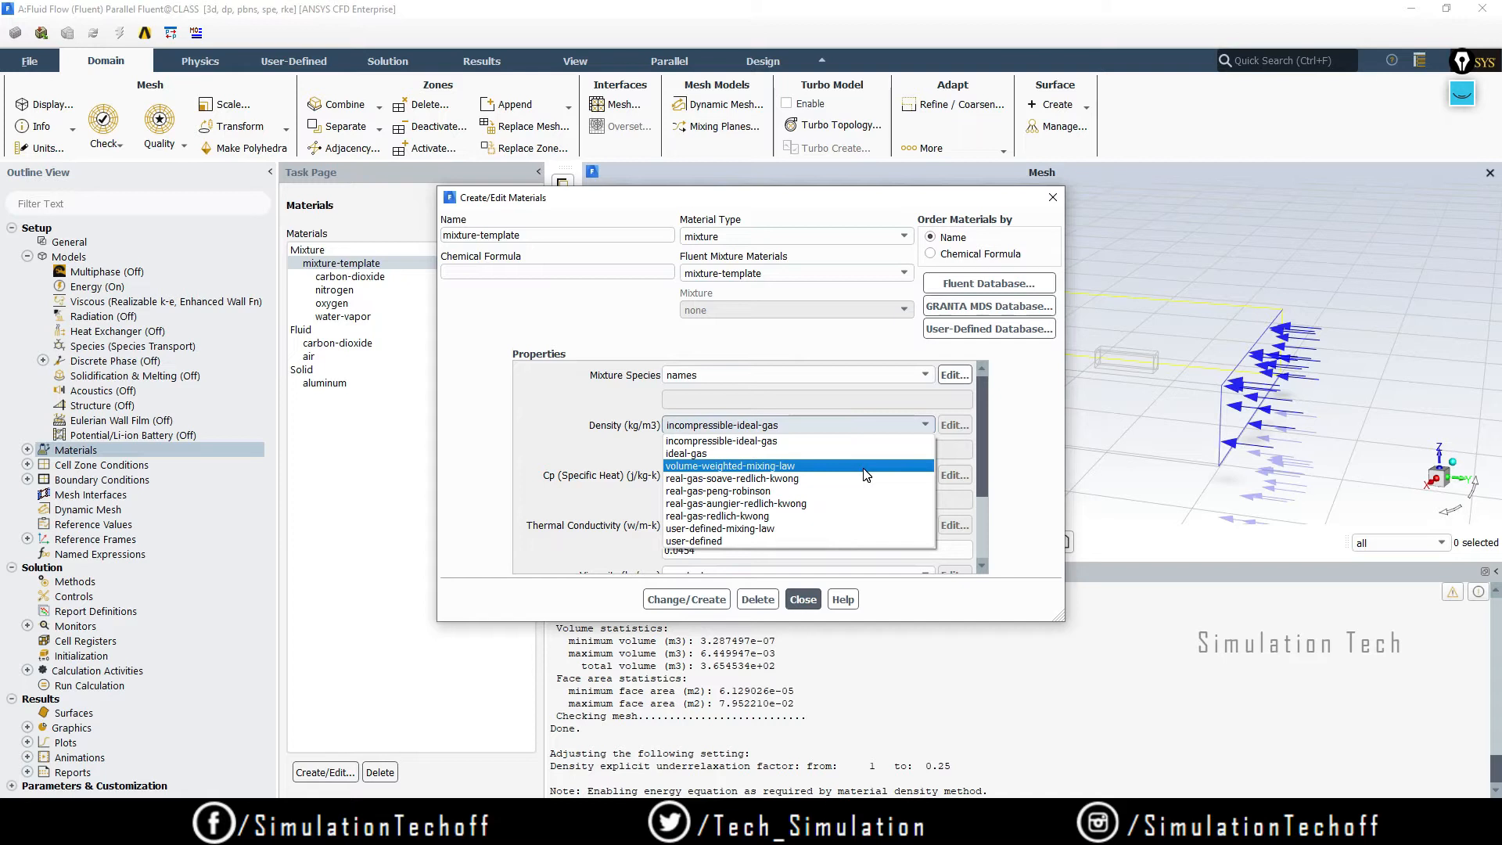
click(747, 467)
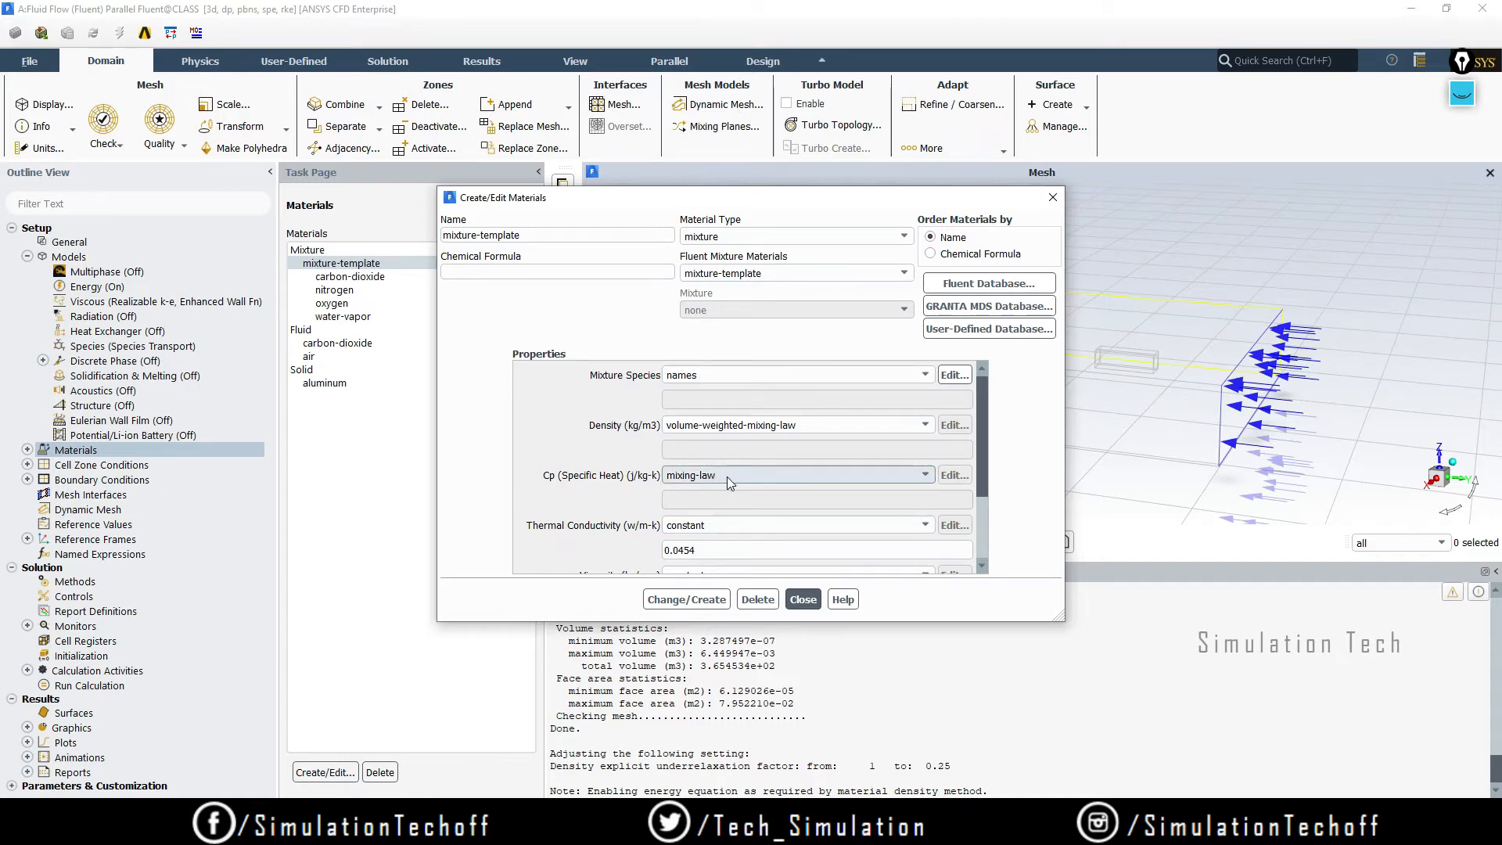
click(735, 525)
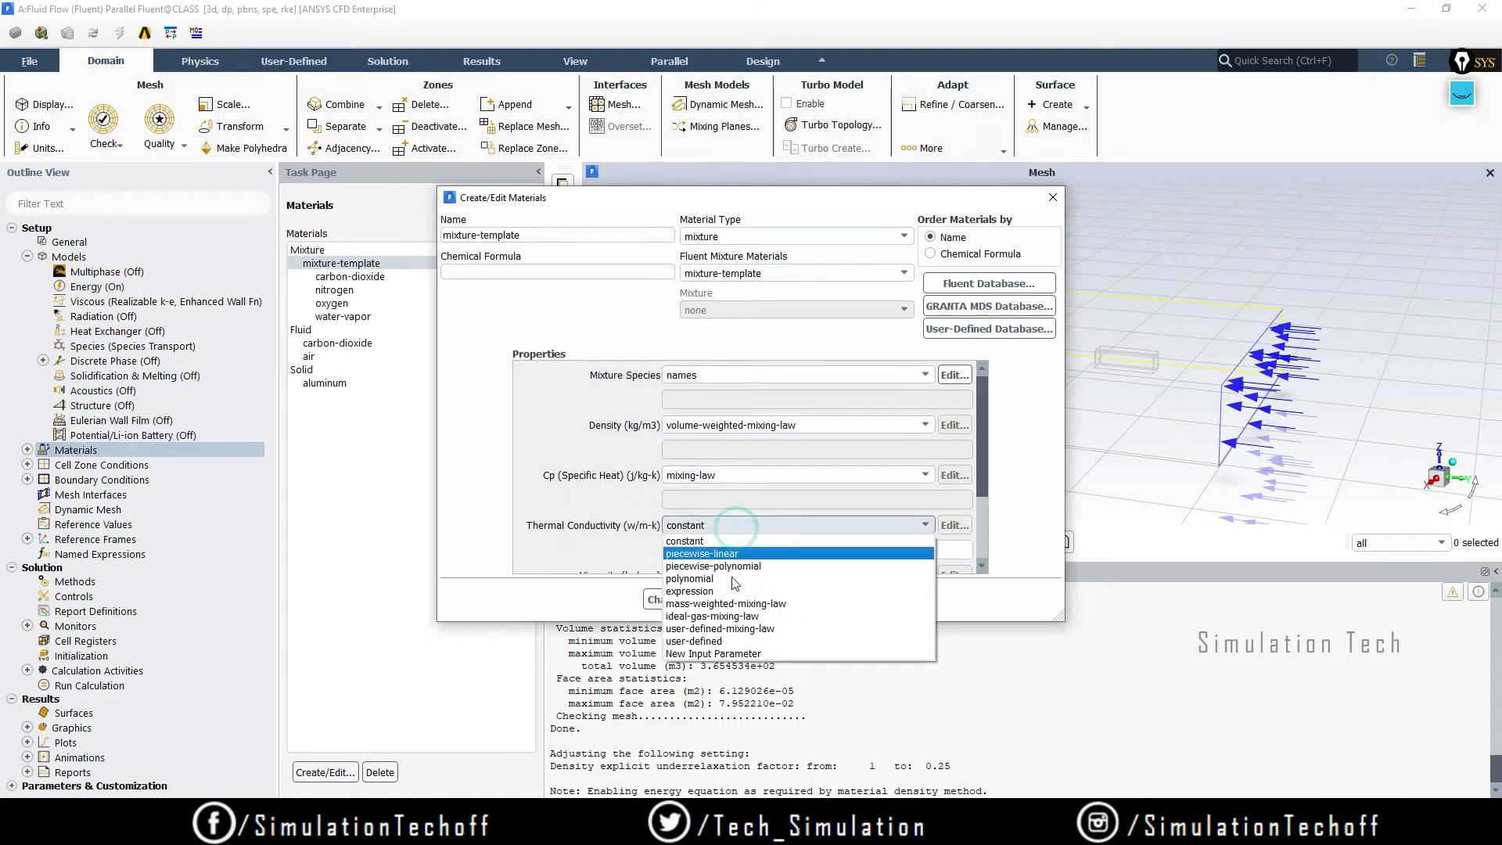
click(696, 604)
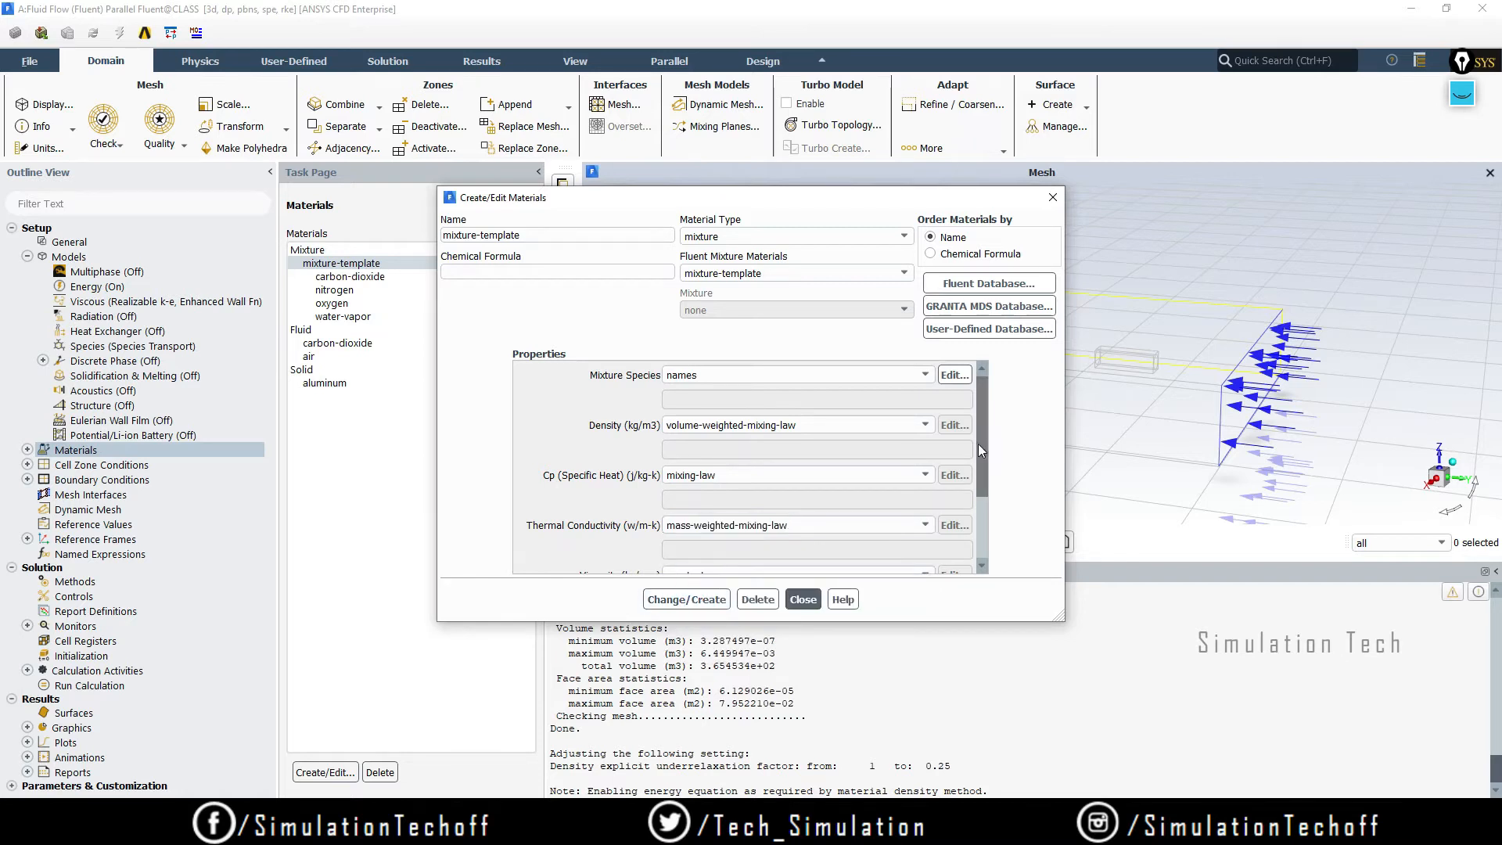
scroll(979, 443, down, 3)
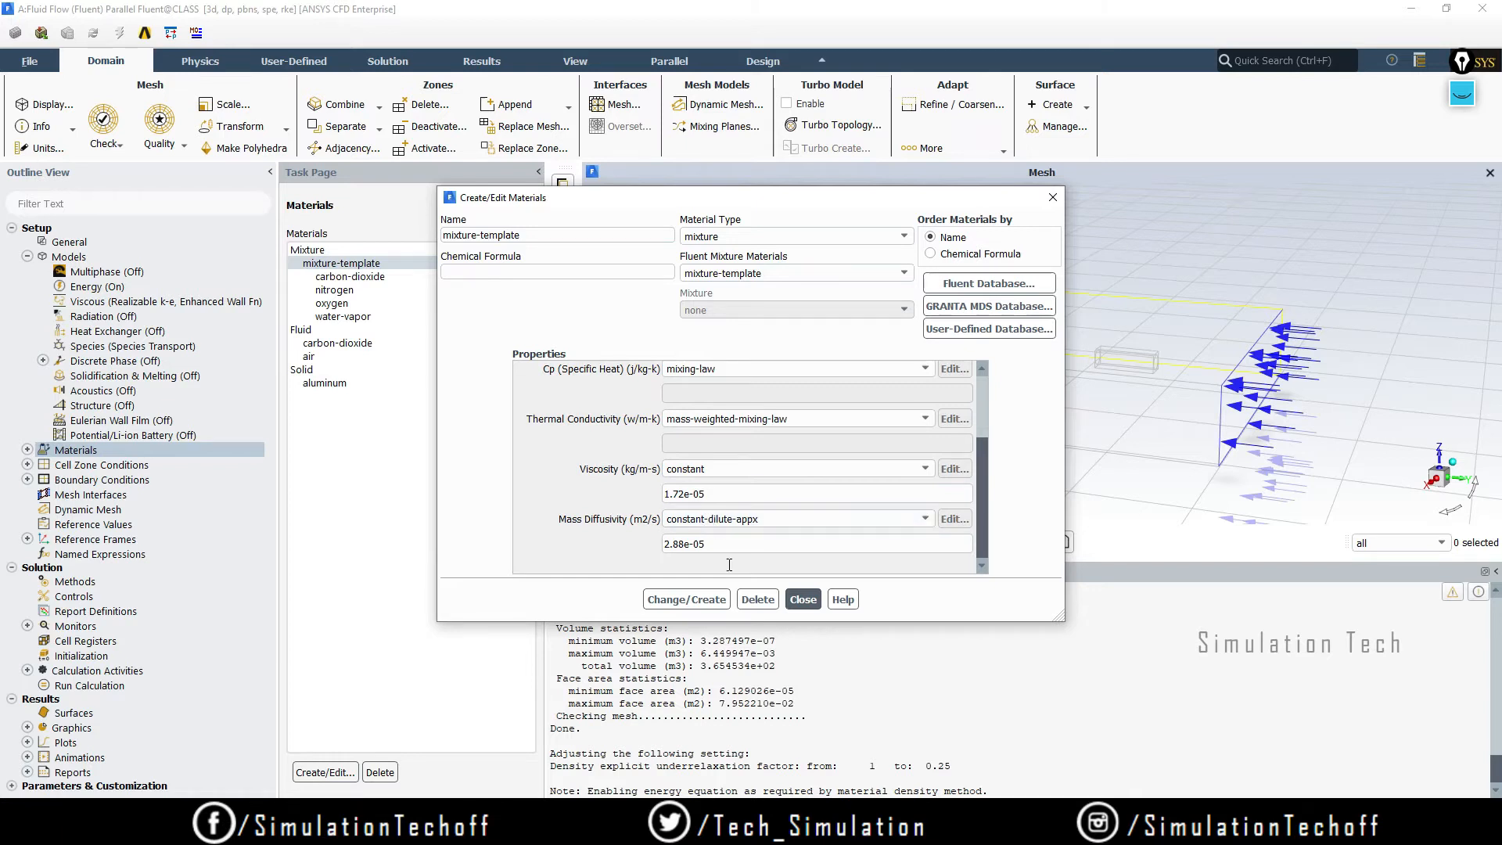
click(693, 599)
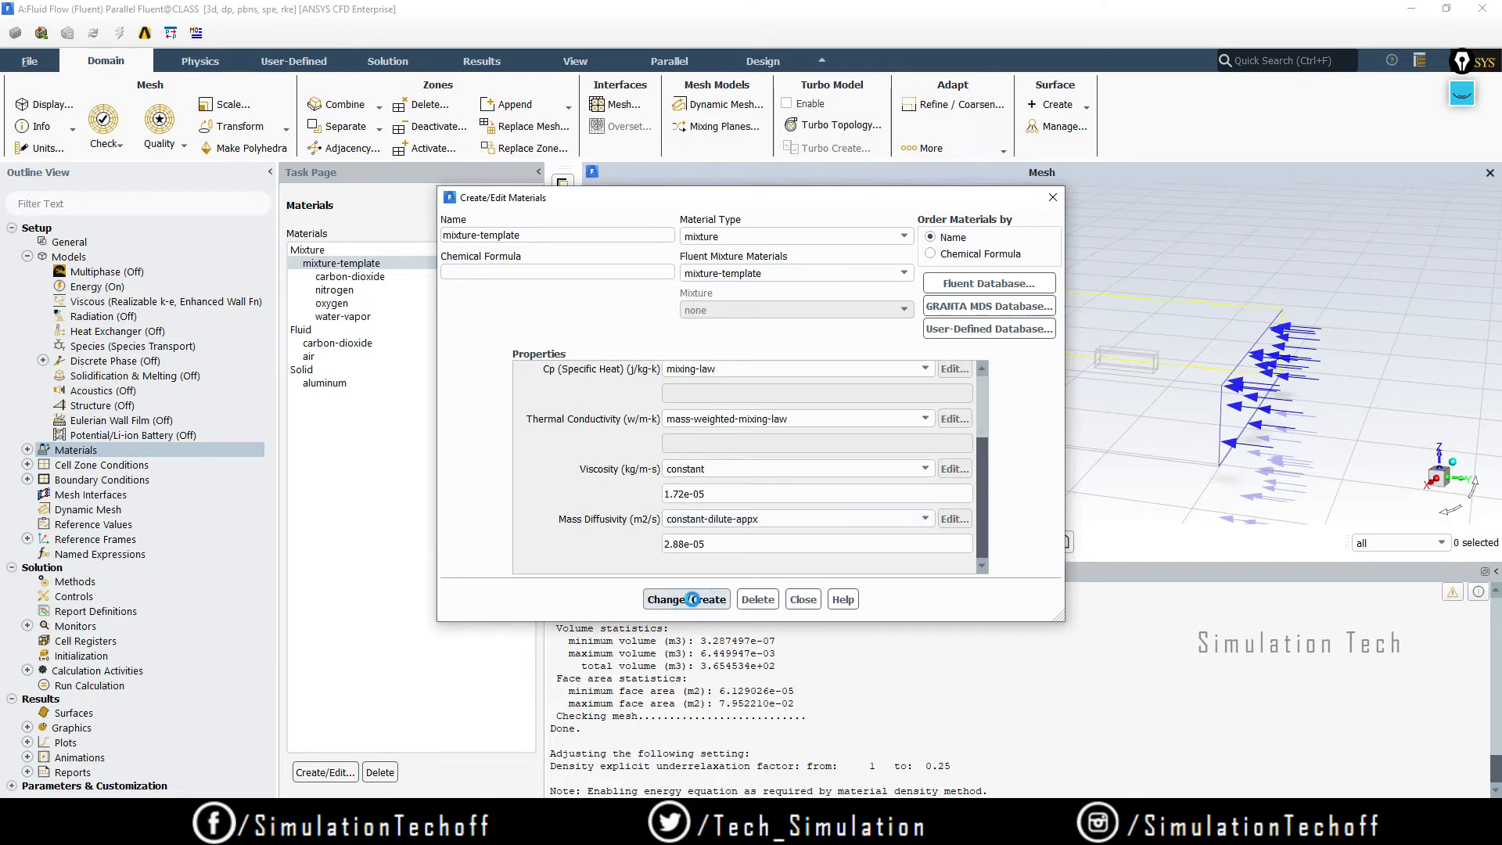
click(801, 600)
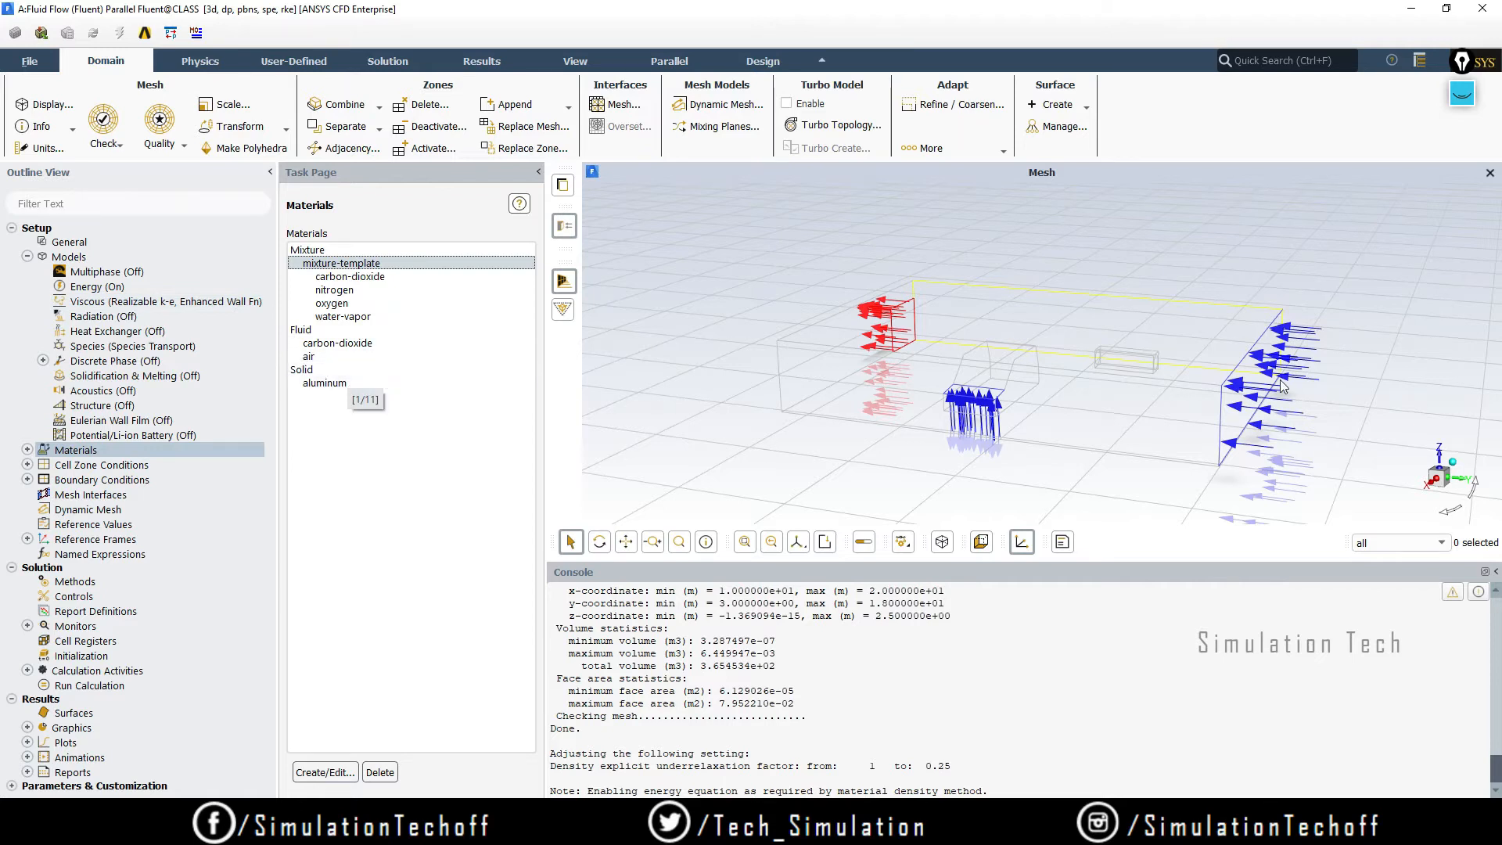
- Start a new solid material from aluminum, with both its name and chemical formula set to concrete
mouse_move(1172, 355)
mouse_down()
mouse_move(1157, 341)
mouse_move(1174, 351)
mouse_up()
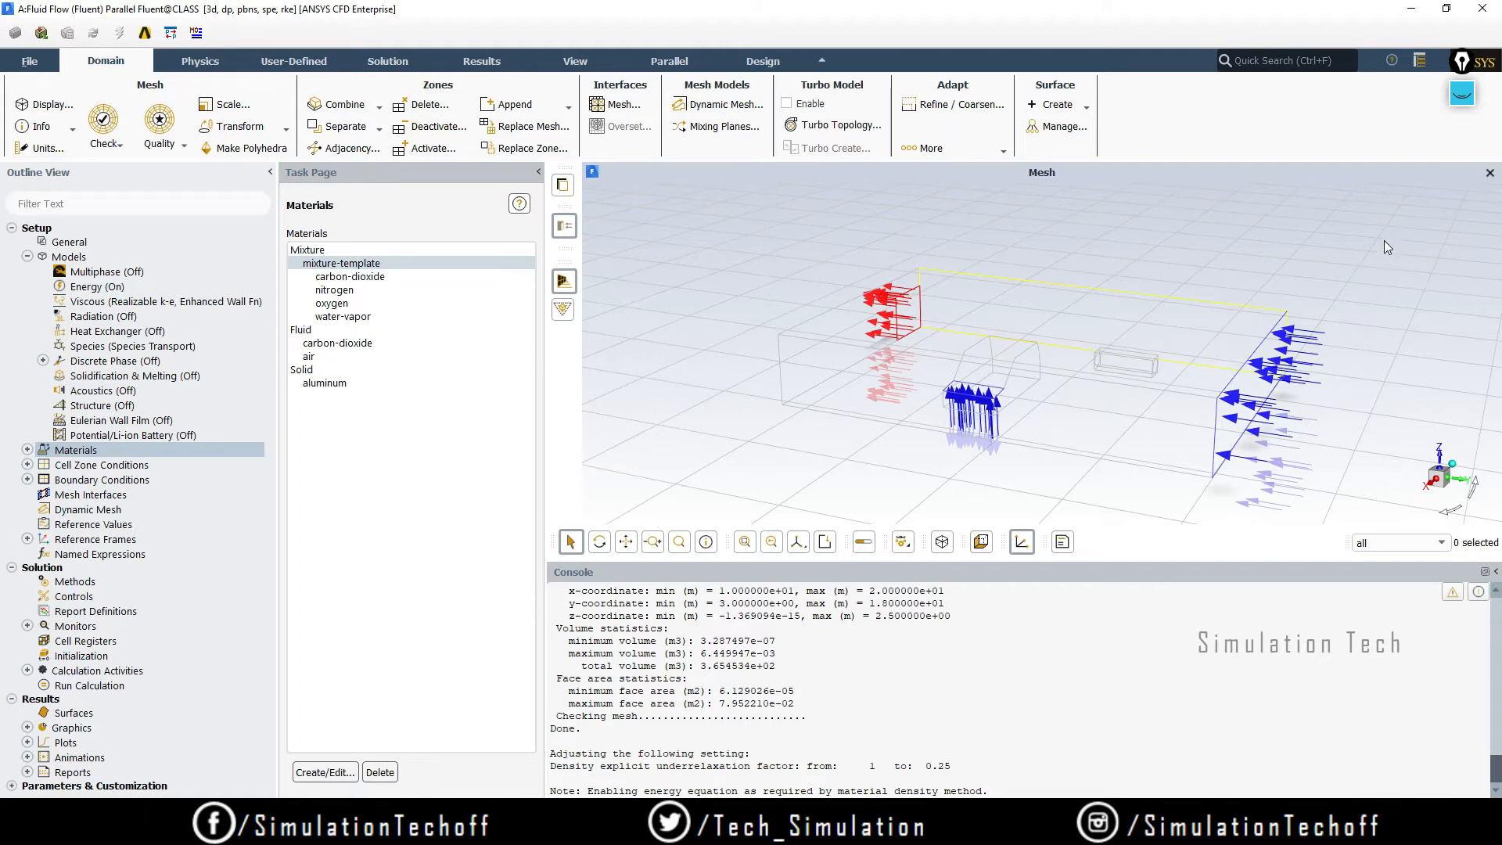
double_click(324, 383)
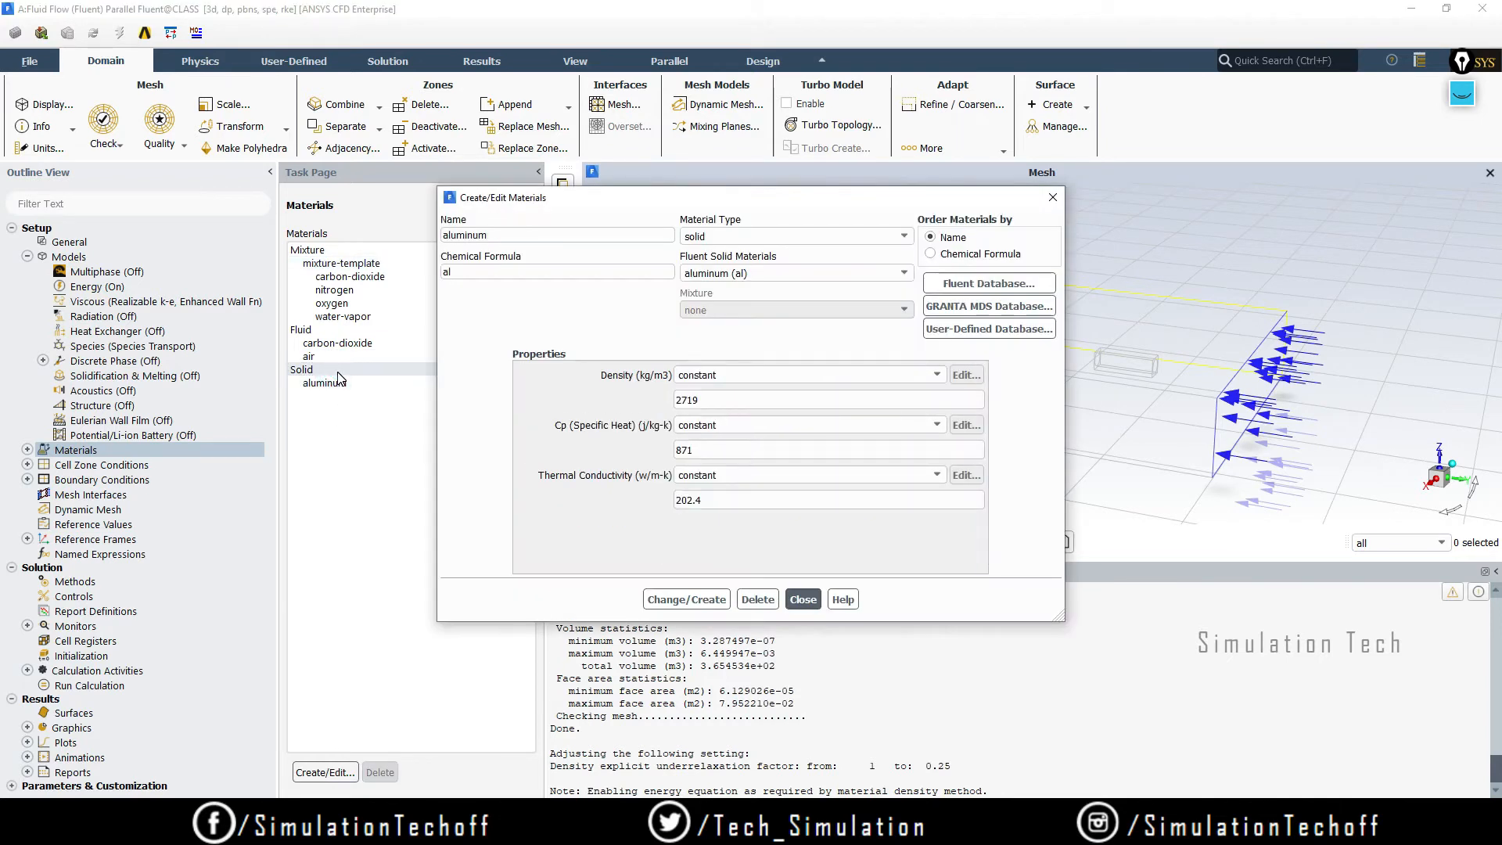
double_click(512, 235)
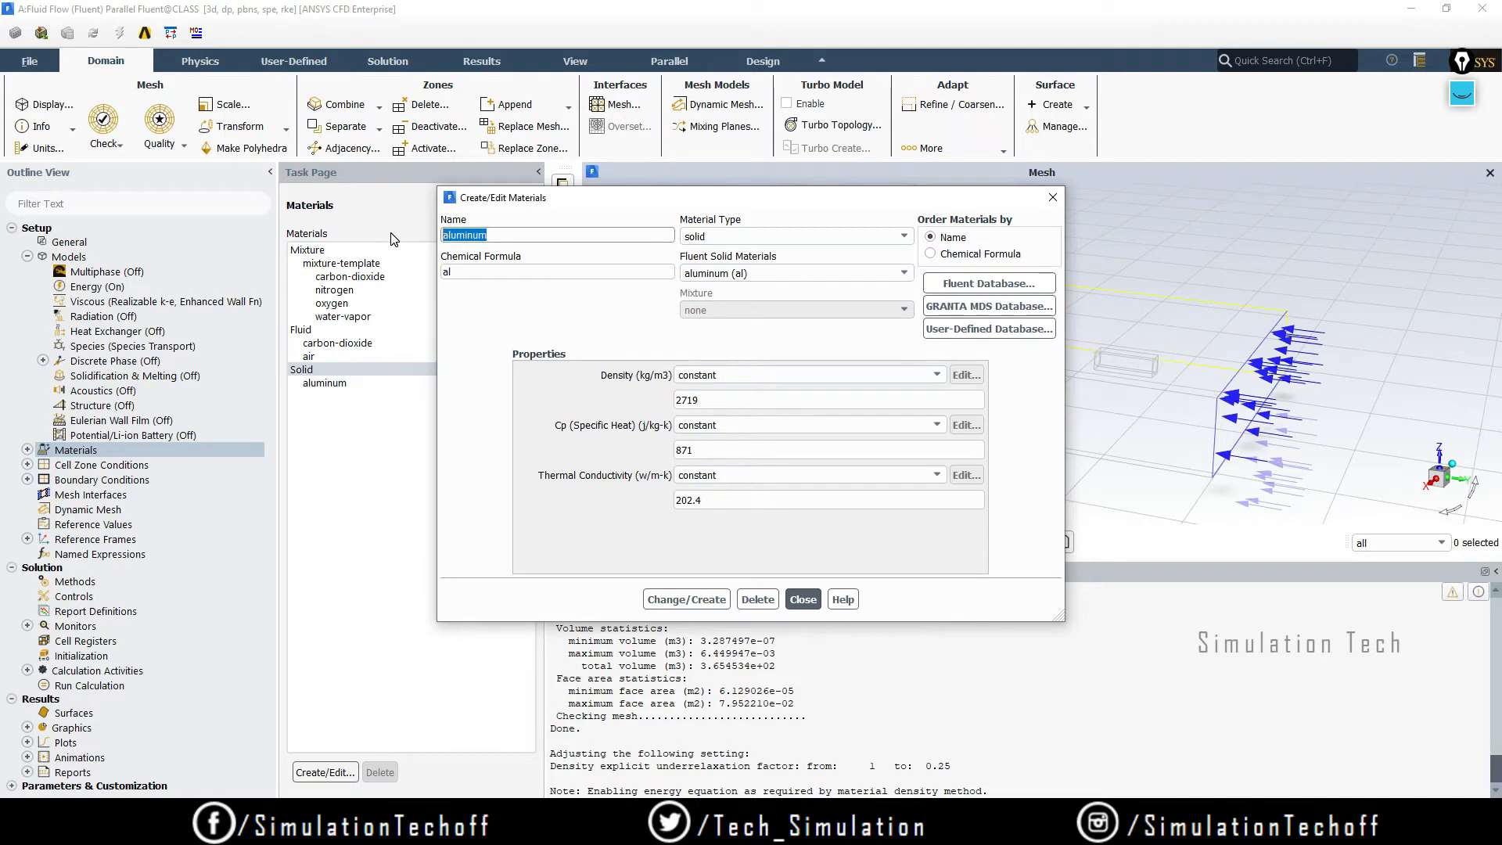
text(concrete)
key(Tab)
text(c)
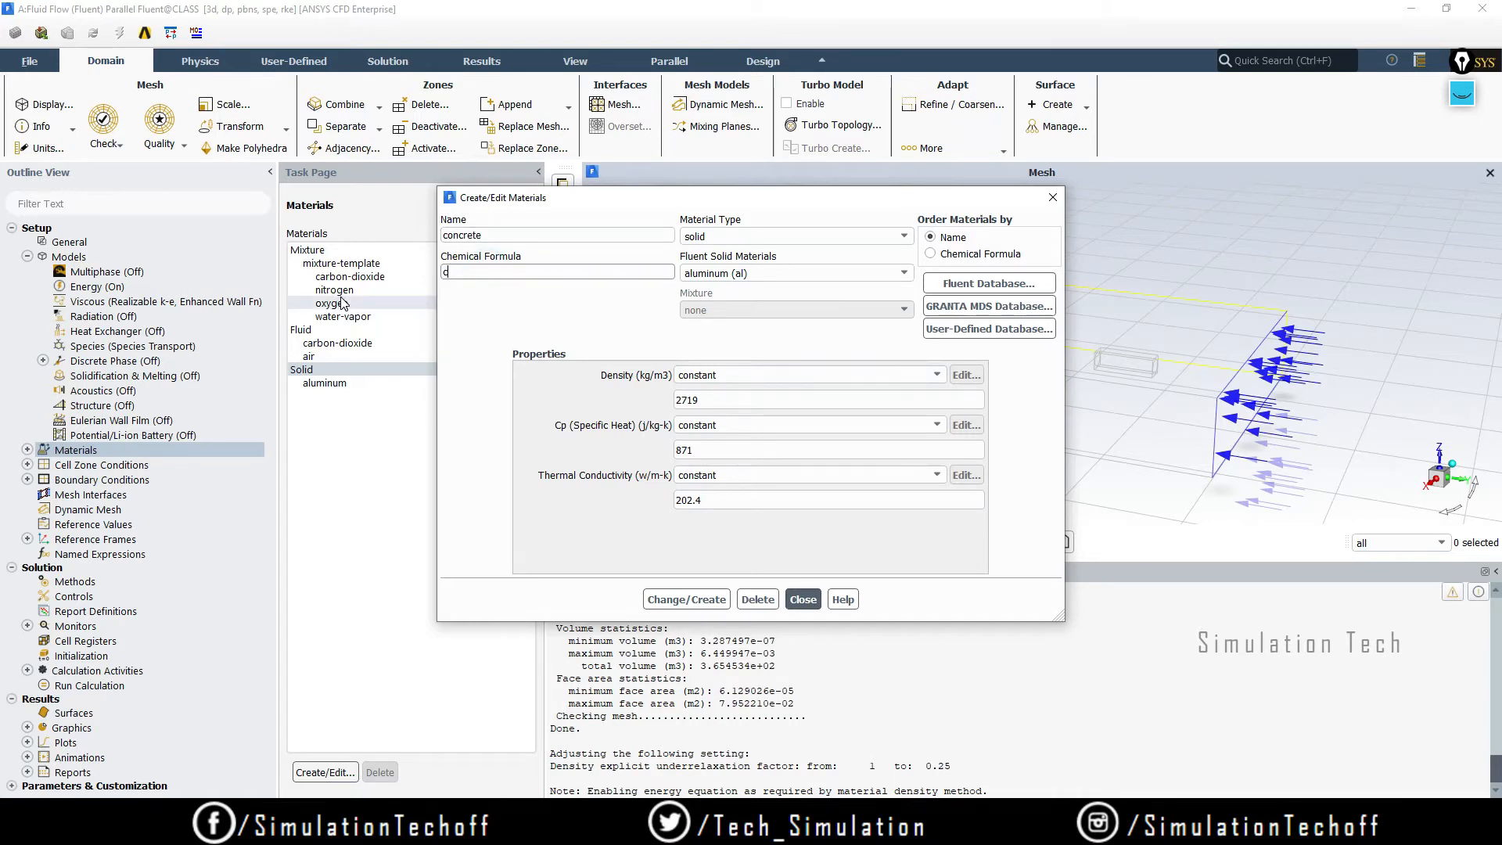
text(ontr)
key(BackSpace)
text(cr)
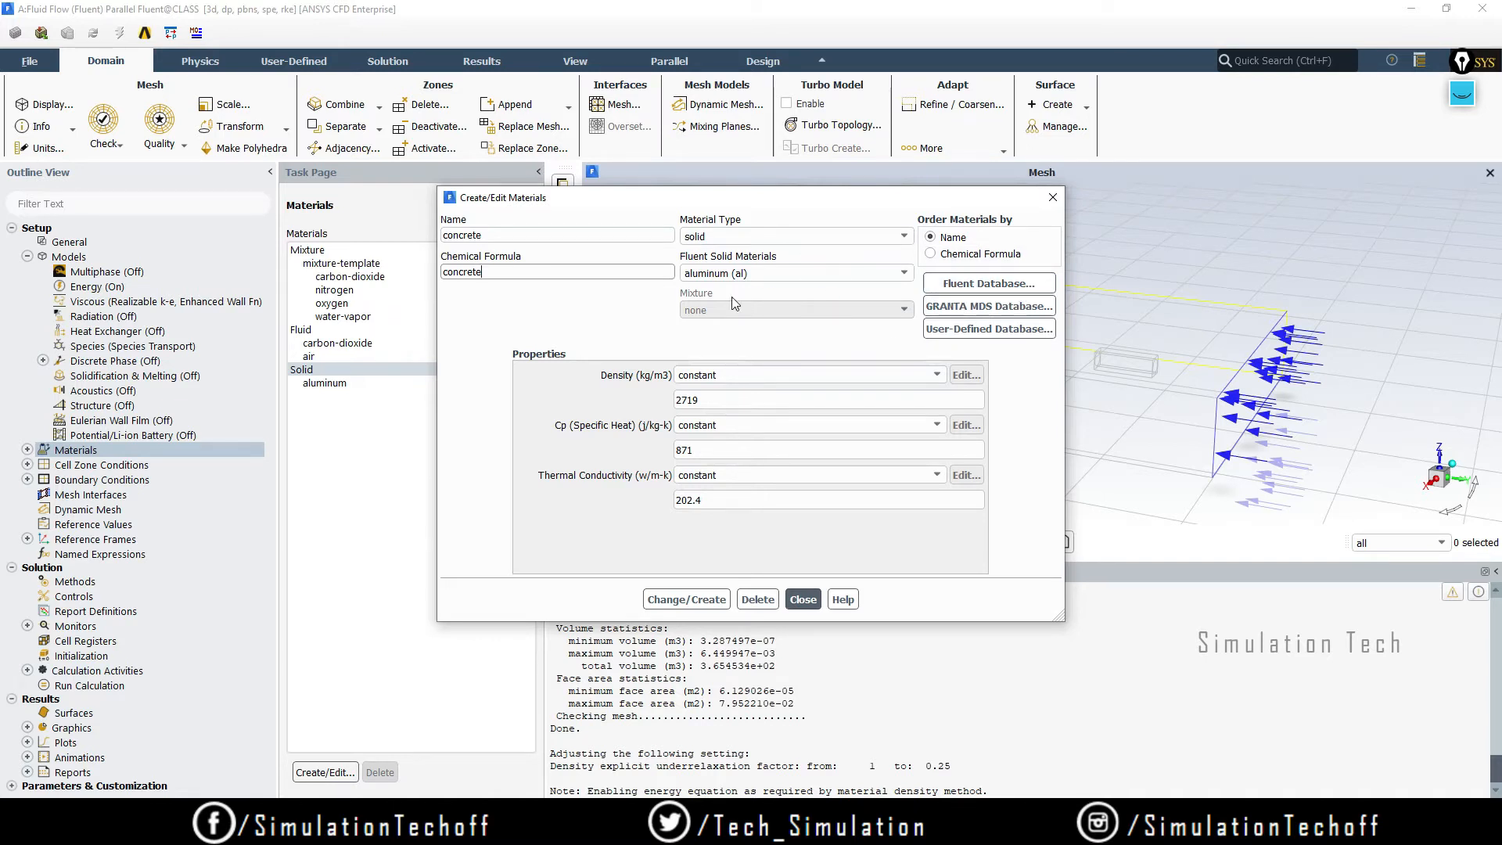
- Create the concrete material with density 2400 kg/m3, specific heat 1000 J/kg-K and thermal conductivity 1.2 W/m-K, without overwriting aluminum
drag(732, 404, 616, 410)
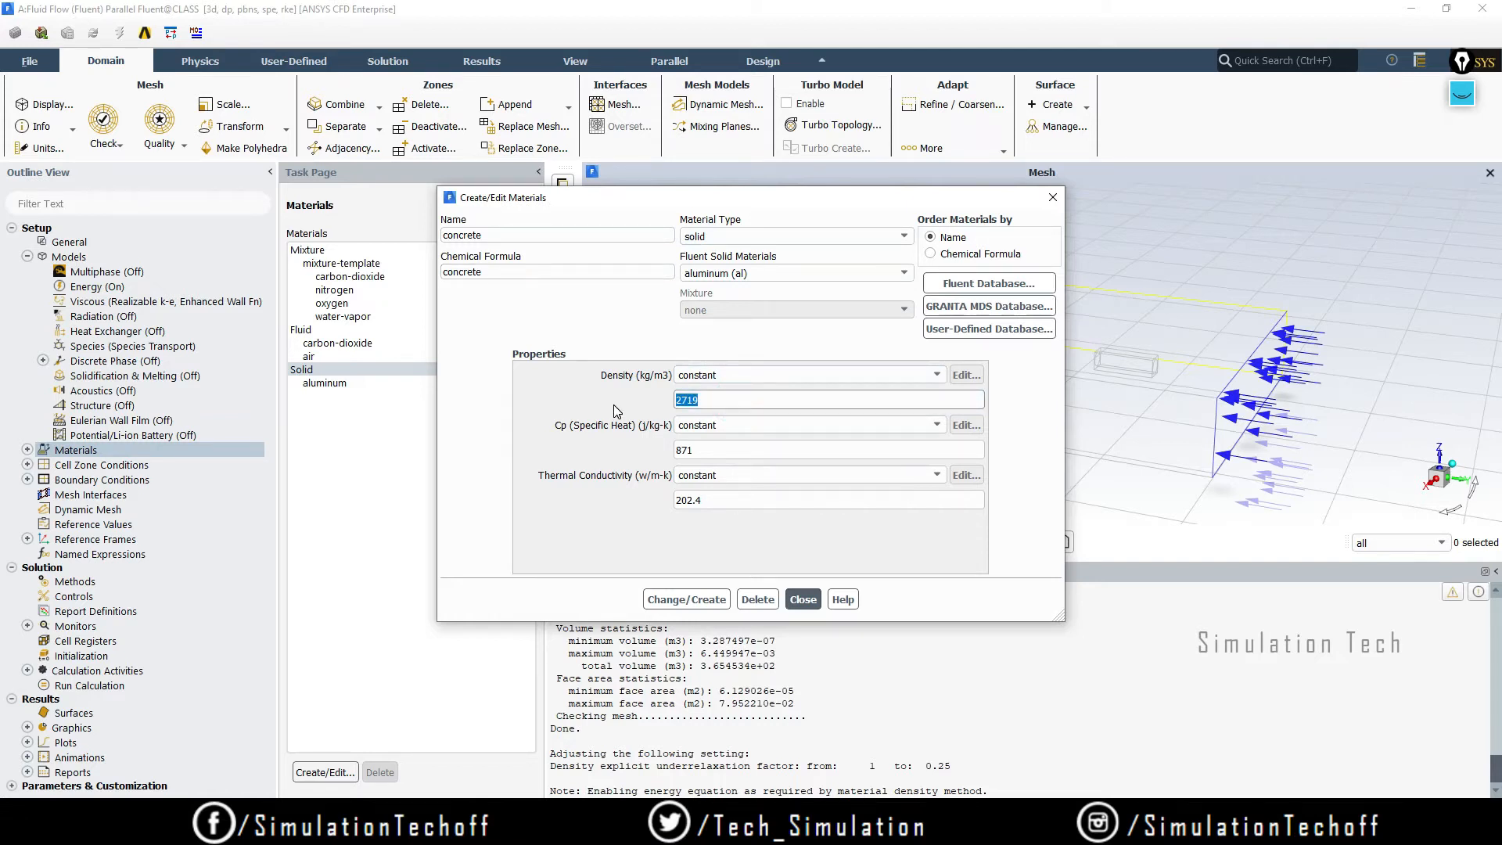
text(2400)
drag(714, 450, 579, 449)
click(578, 450)
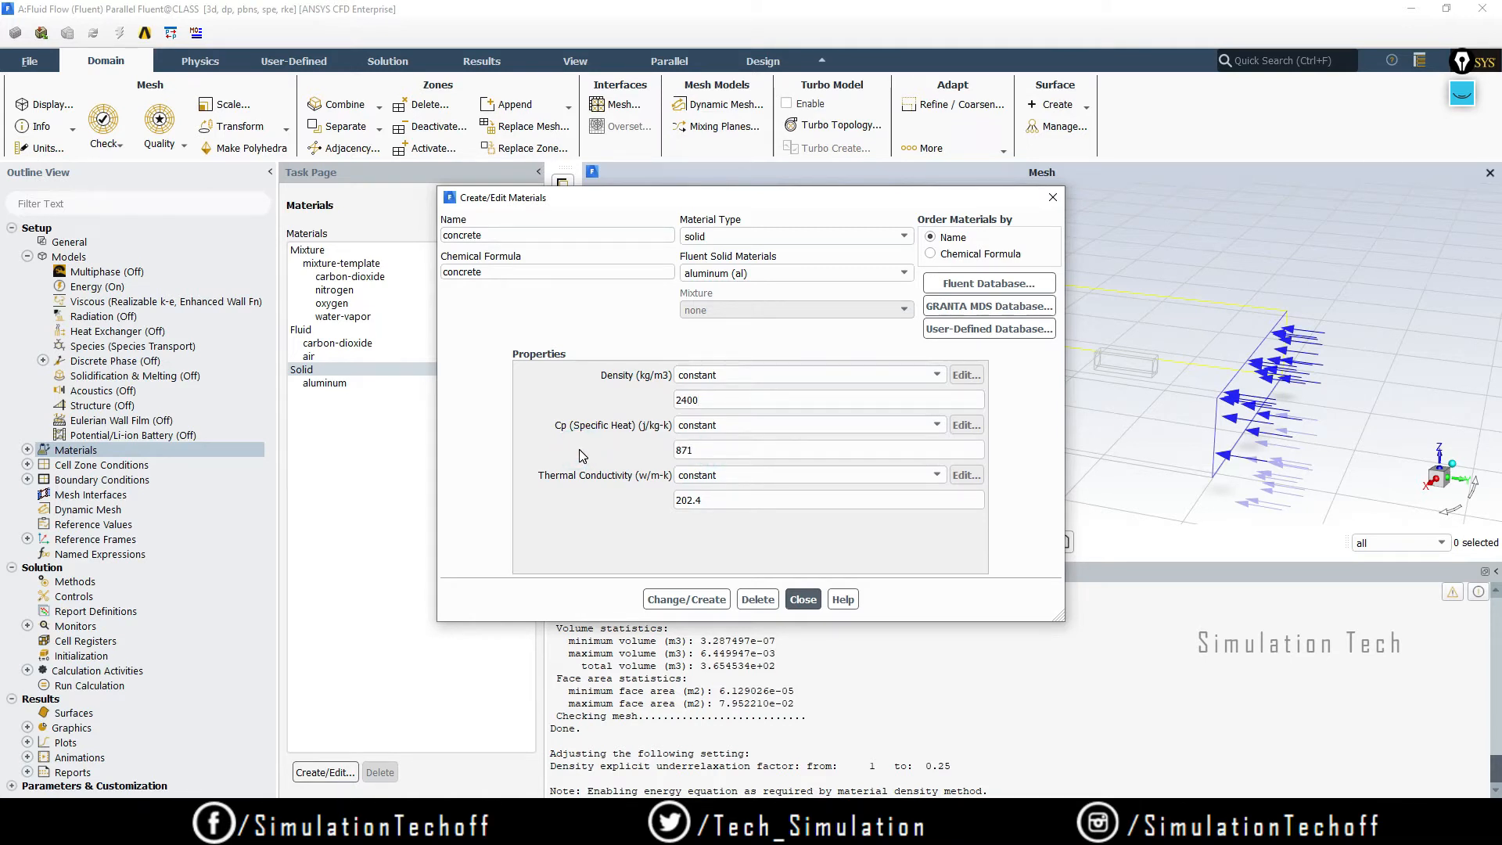
double_click(701, 450)
text(1000)
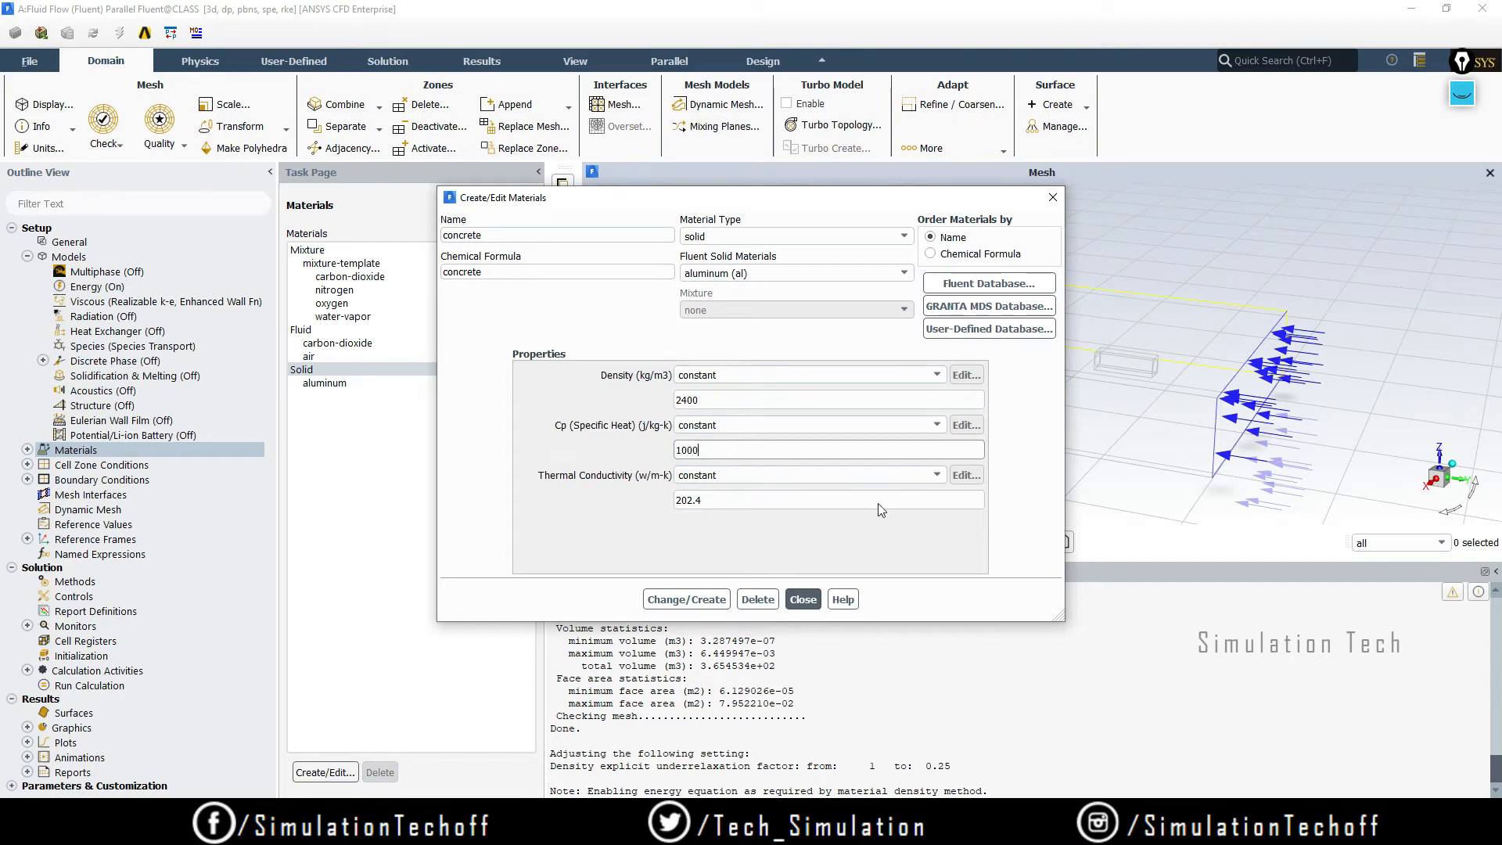
drag(730, 500, 603, 499)
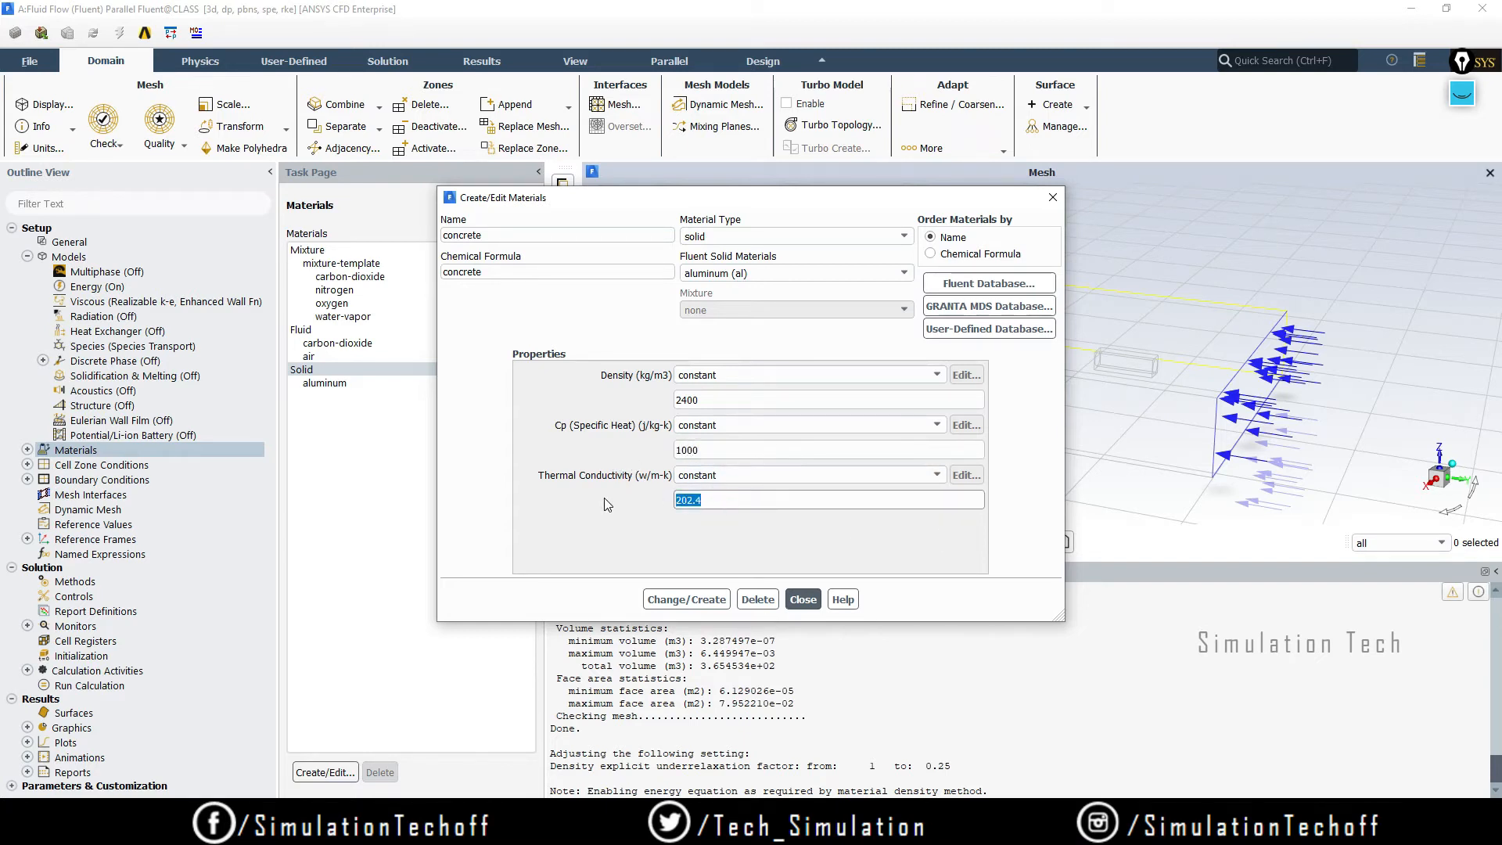
text(1.2)
click(700, 604)
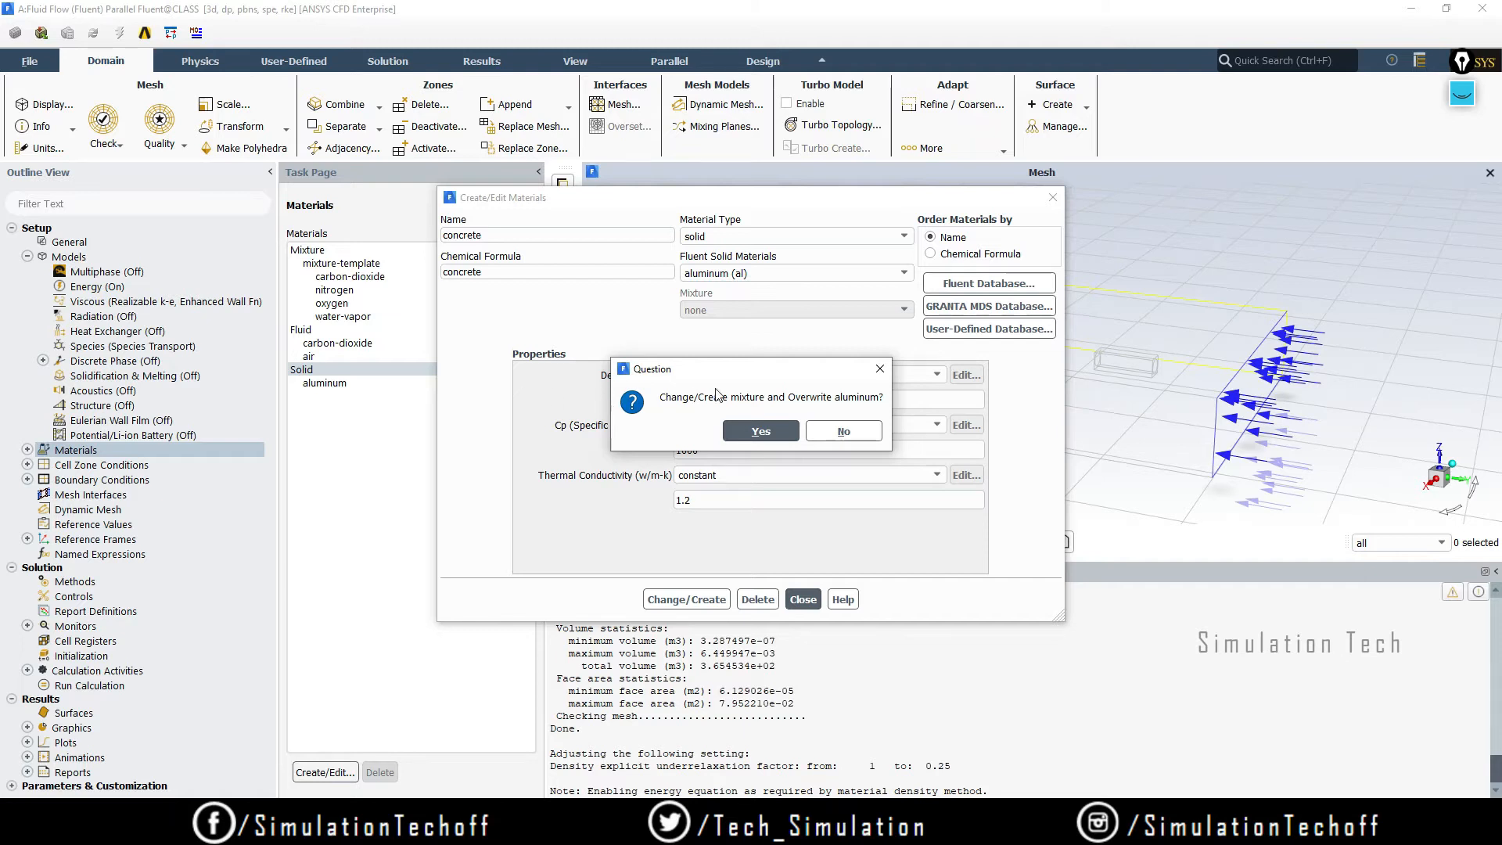
click(823, 436)
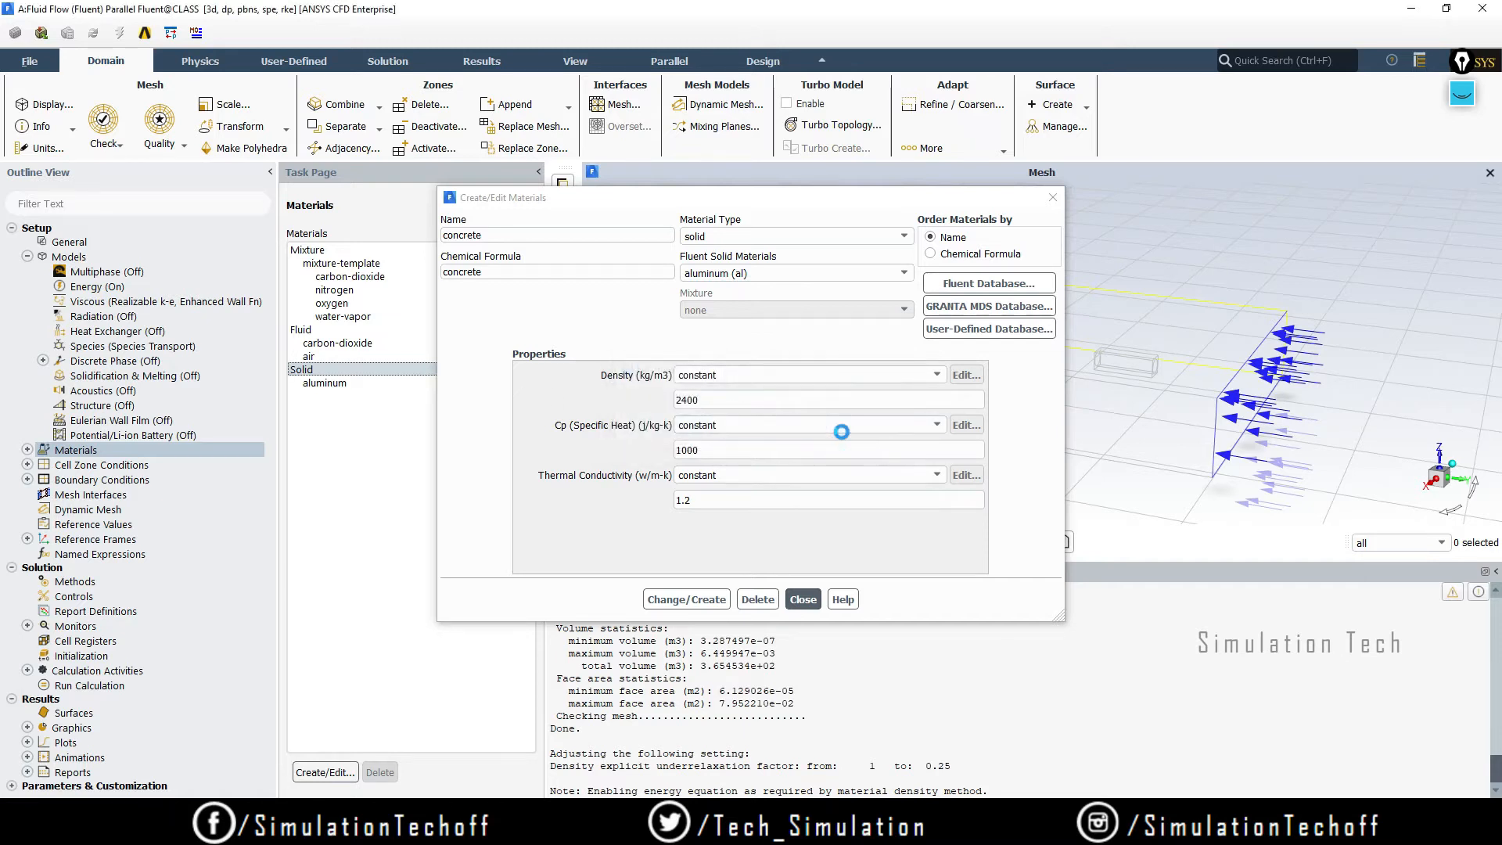
click(803, 599)
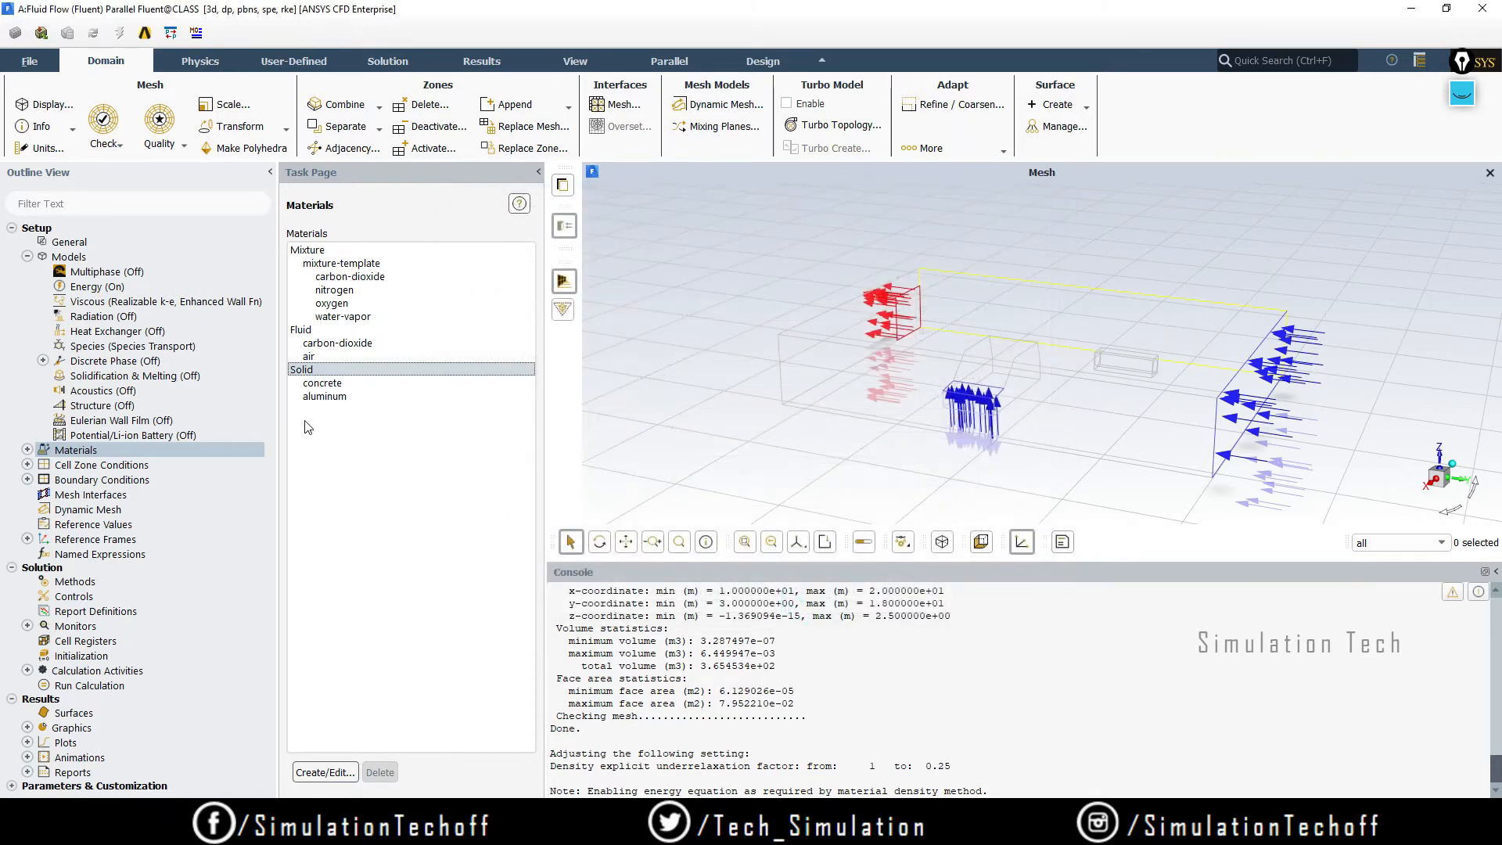
click(353, 394)
click(352, 382)
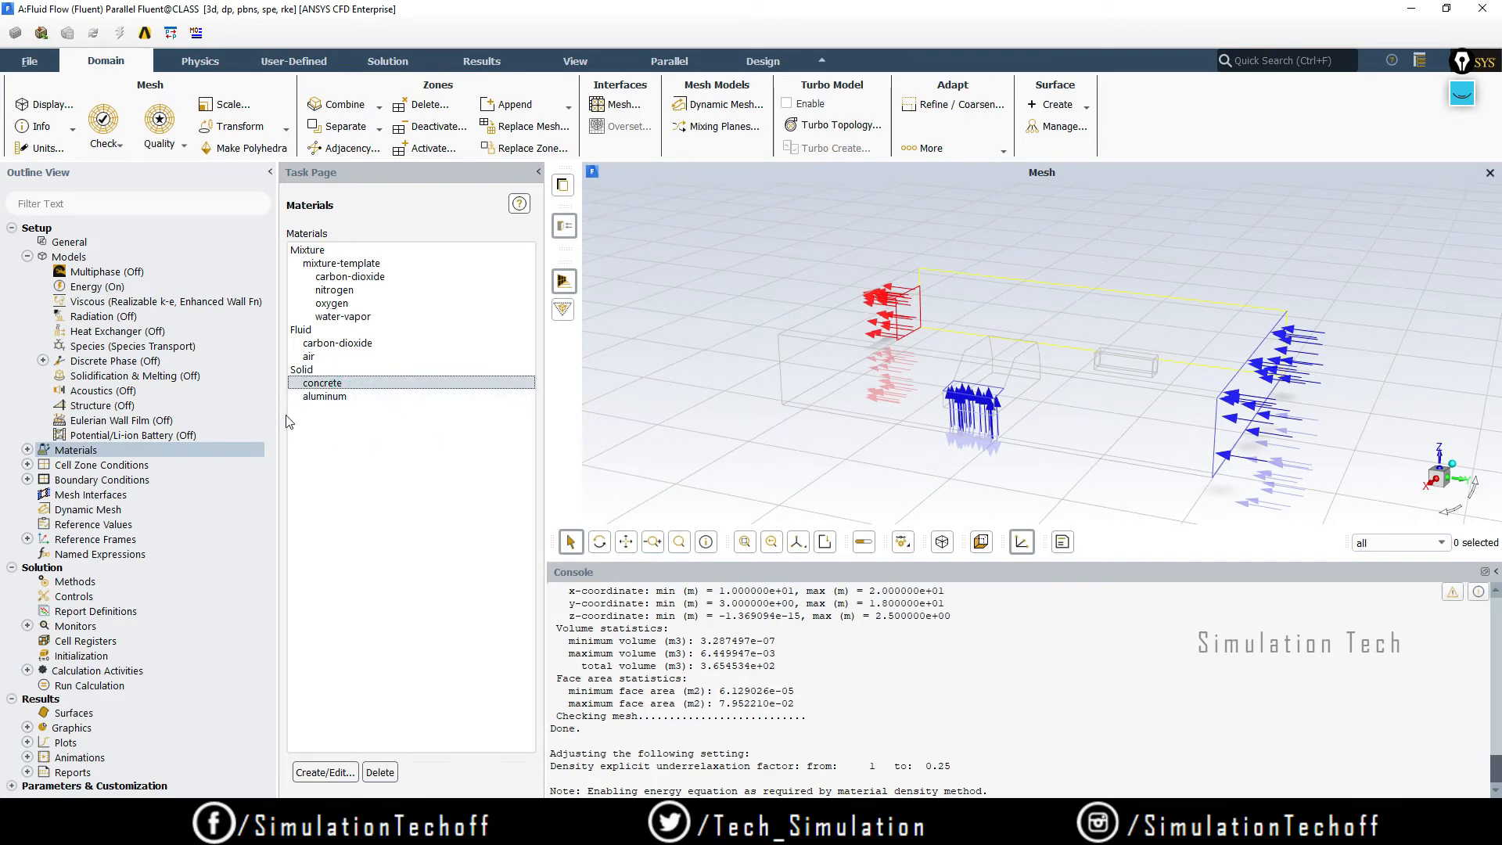
click(368, 396)
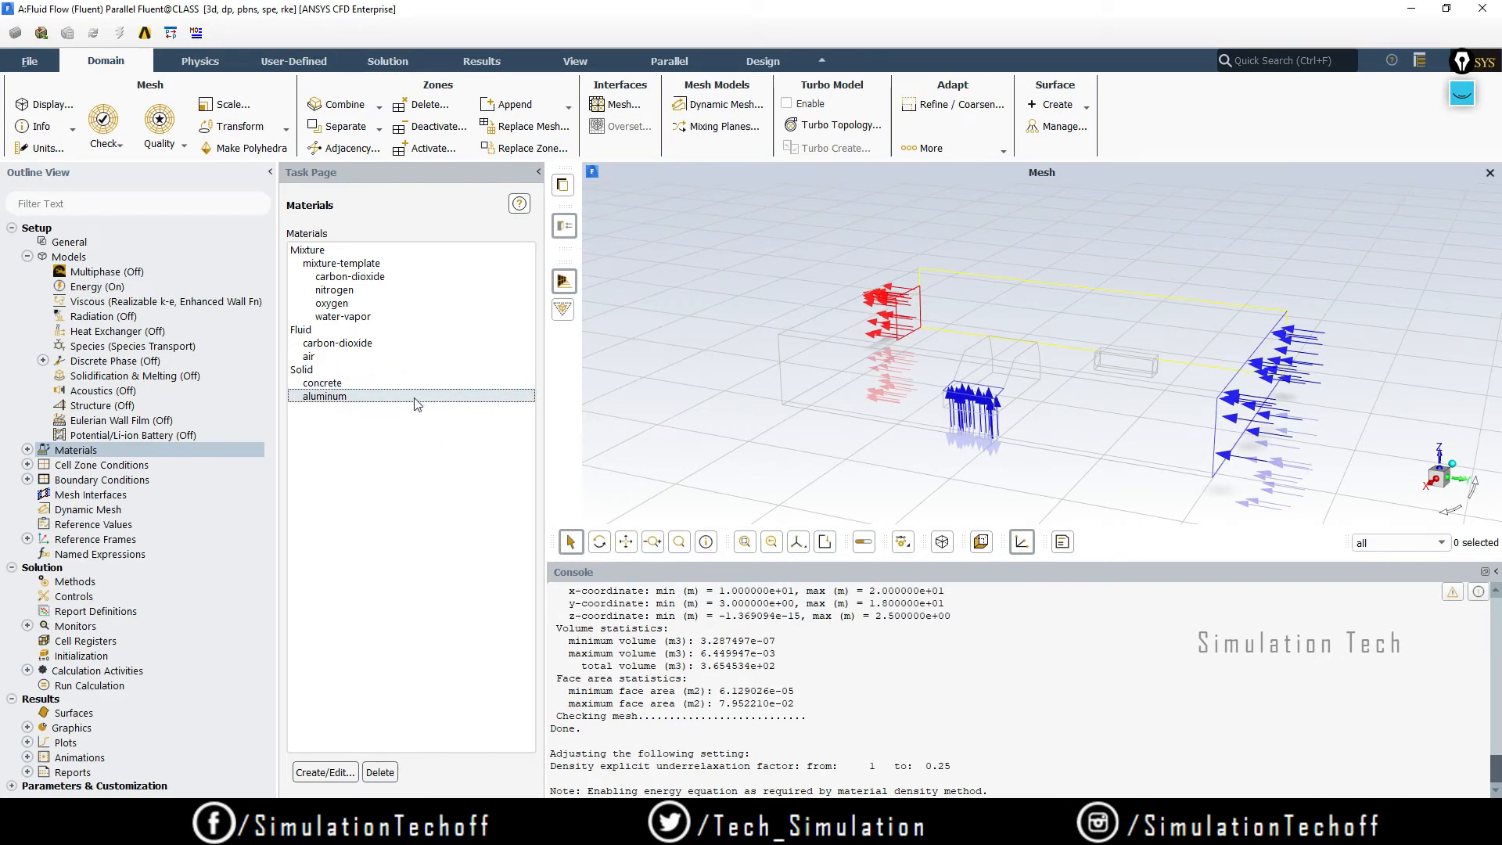
click(344, 383)
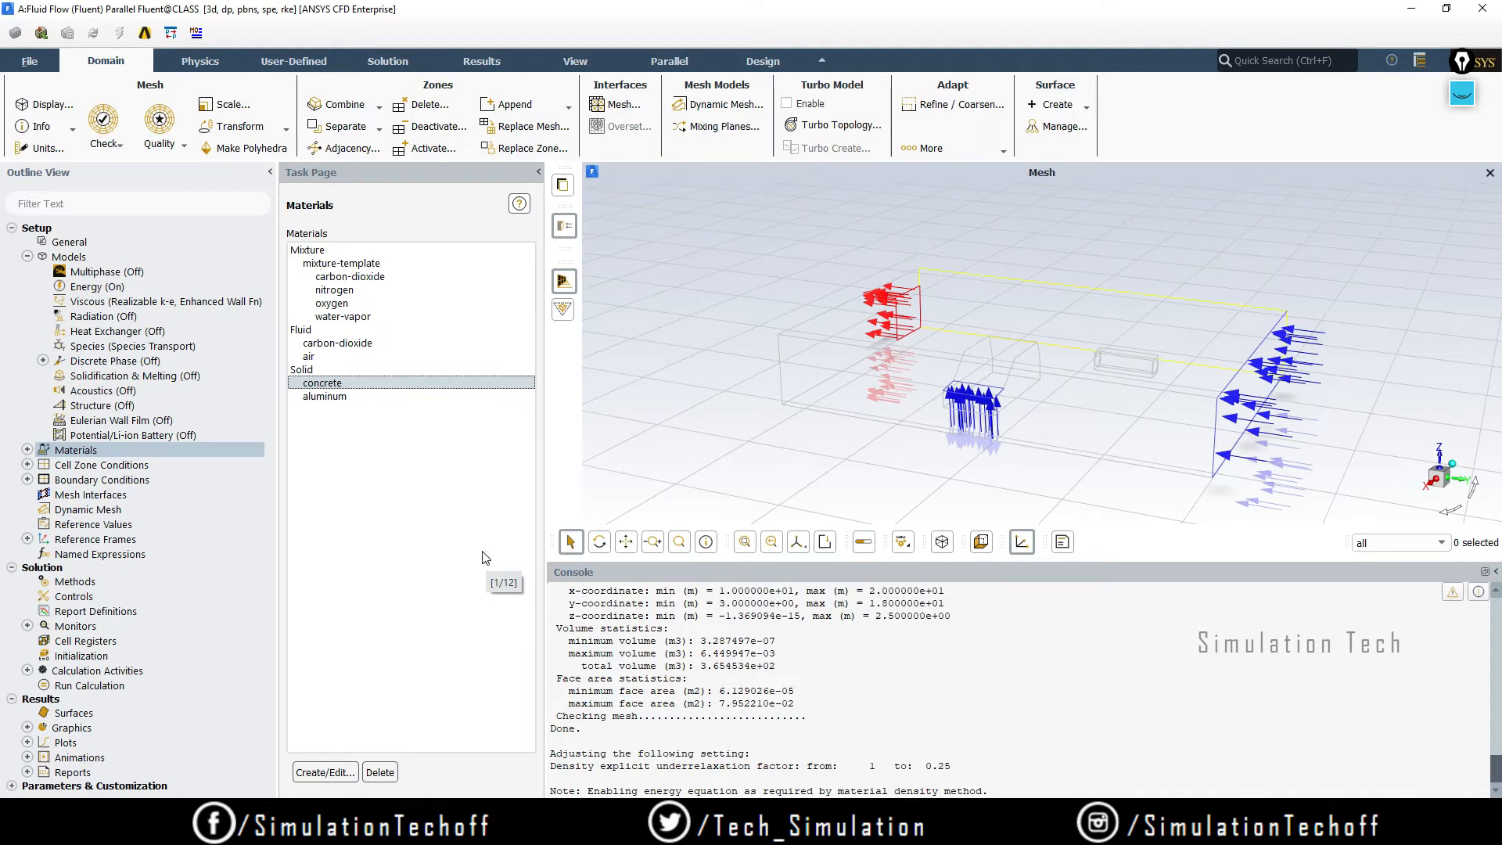
- Open the cell zone conditions of the fluid_jet_fan zone for editing
double_click(86, 466)
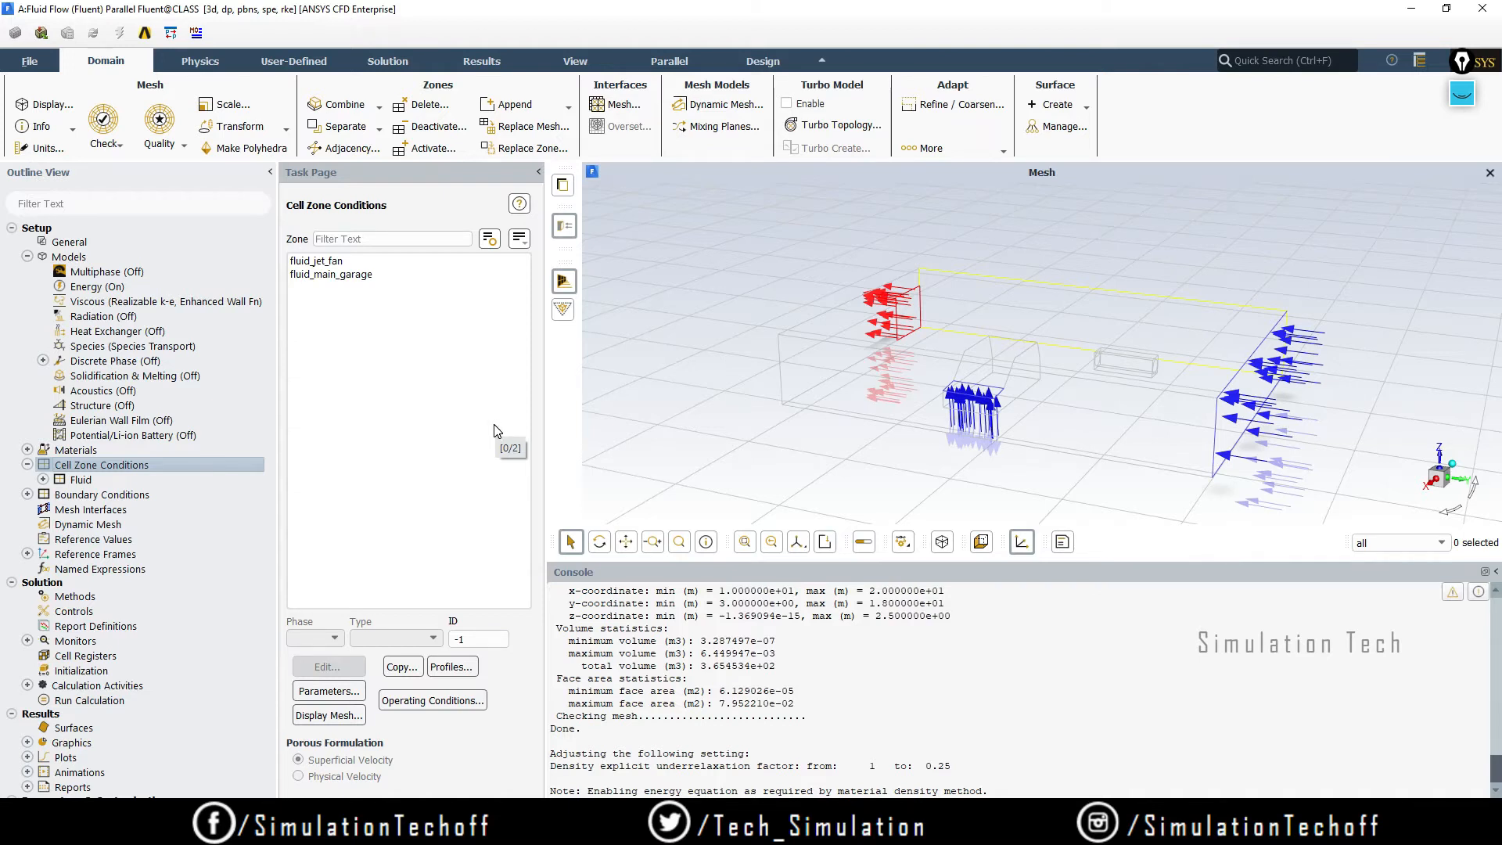
click(335, 261)
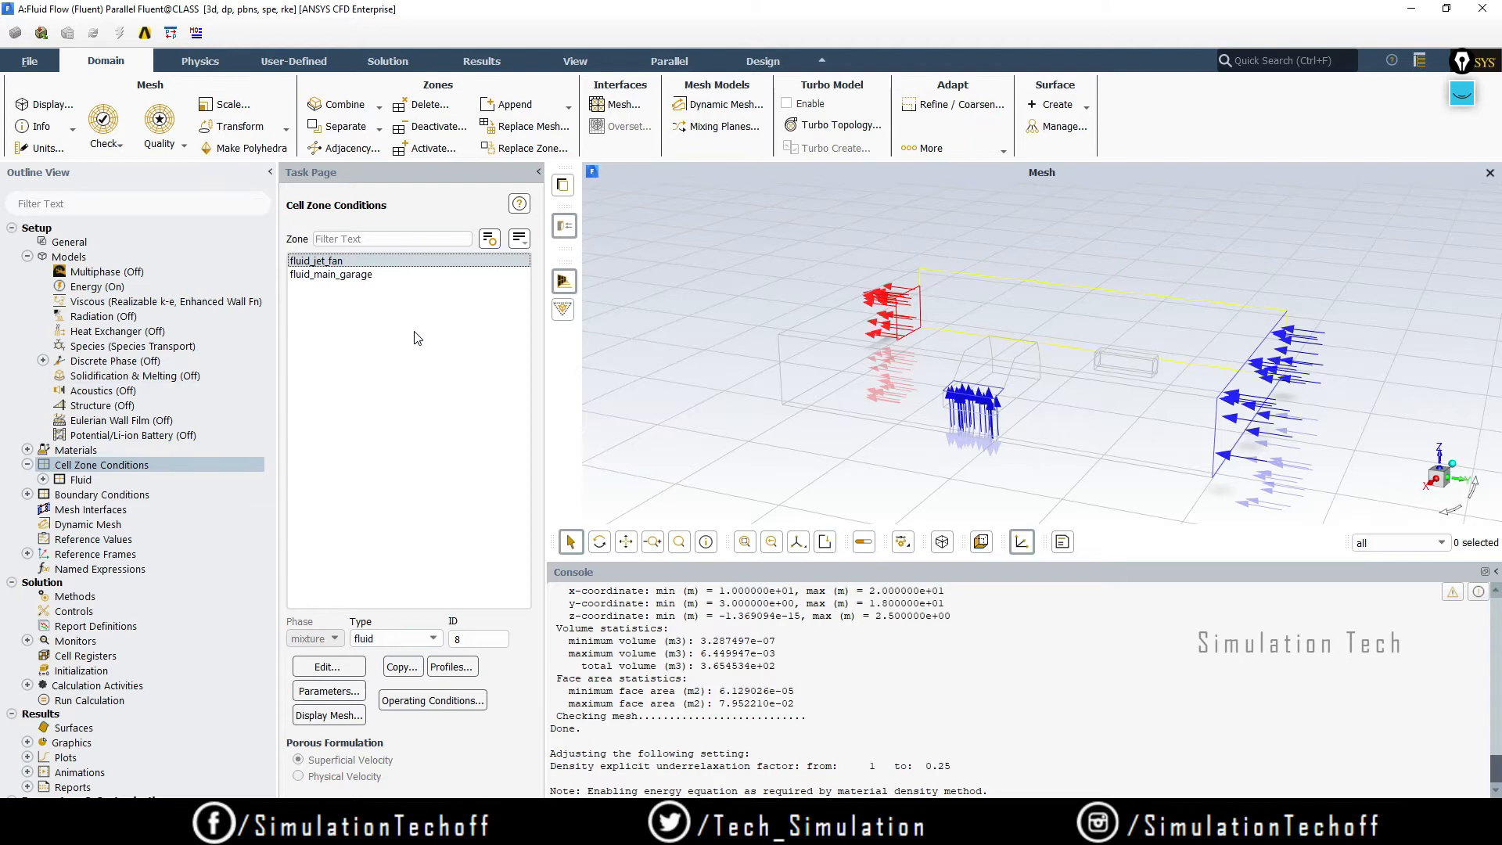
click(328, 667)
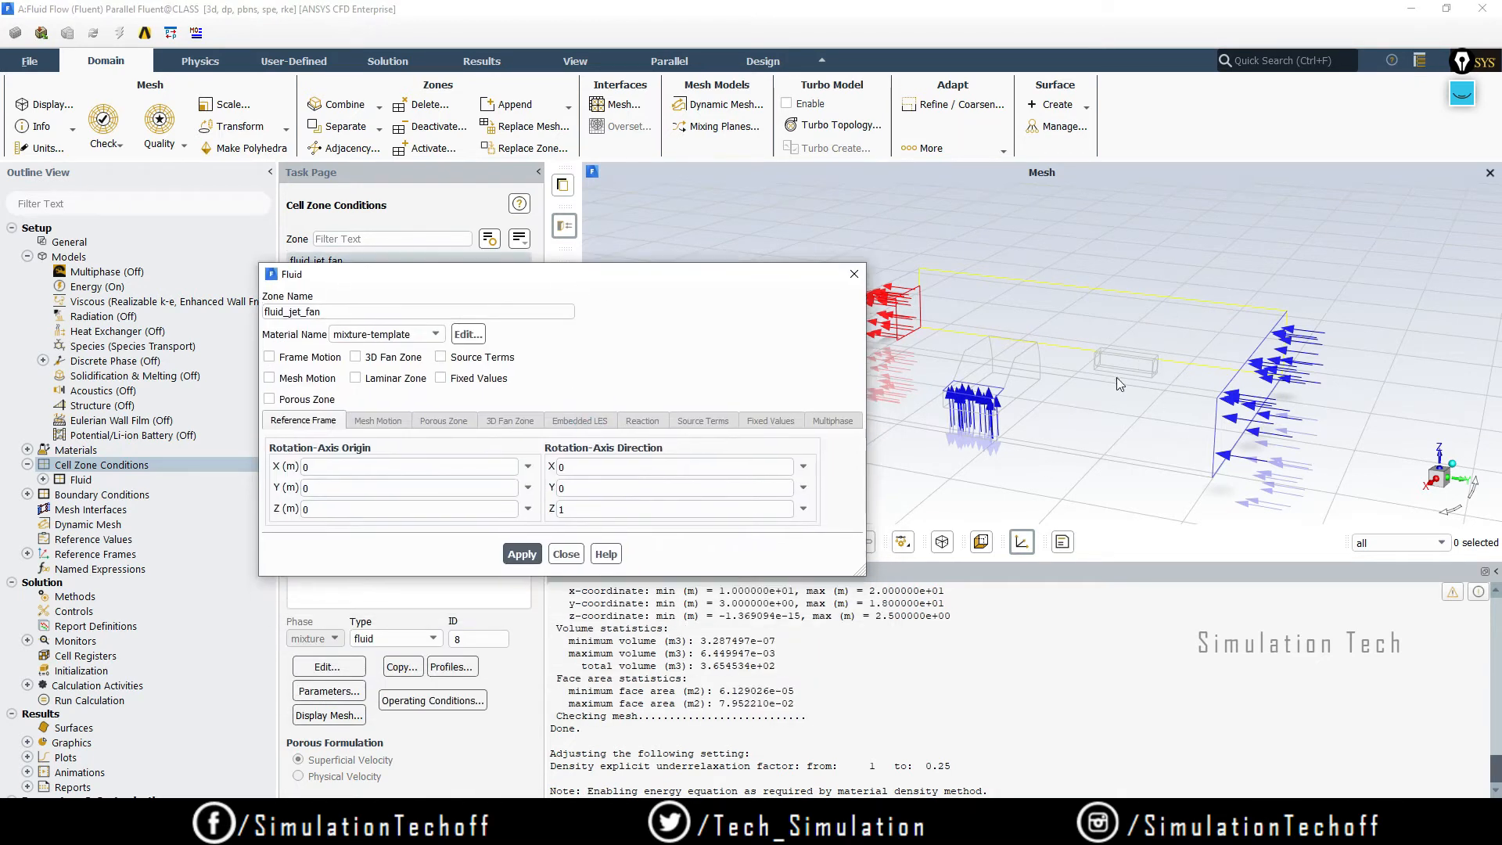
click(1461, 94)
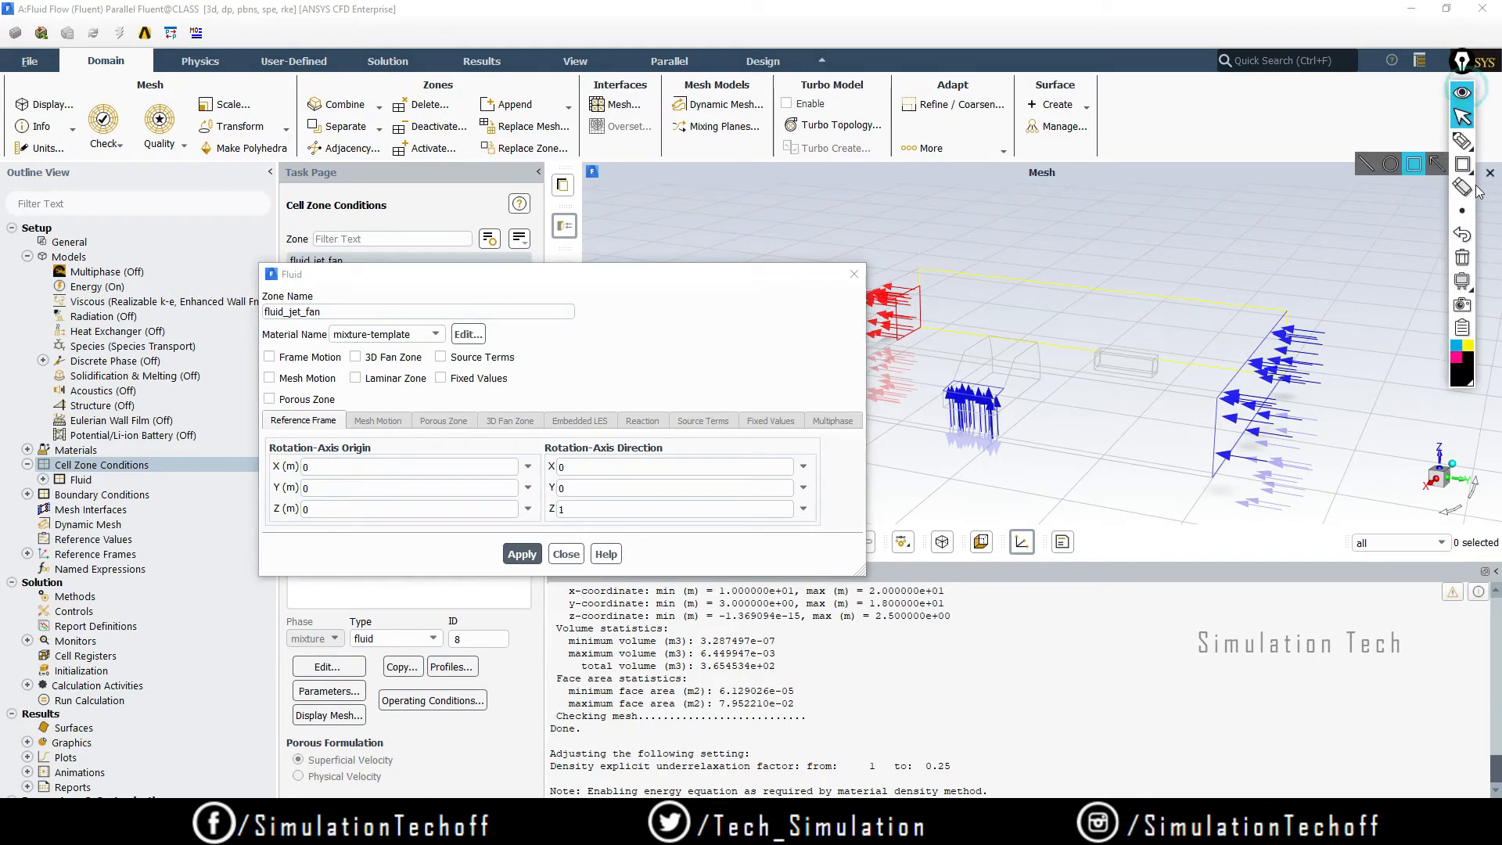
click(1461, 140)
mouse_move(1120, 398)
mouse_down()
mouse_move(1105, 344)
mouse_move(1126, 380)
mouse_up()
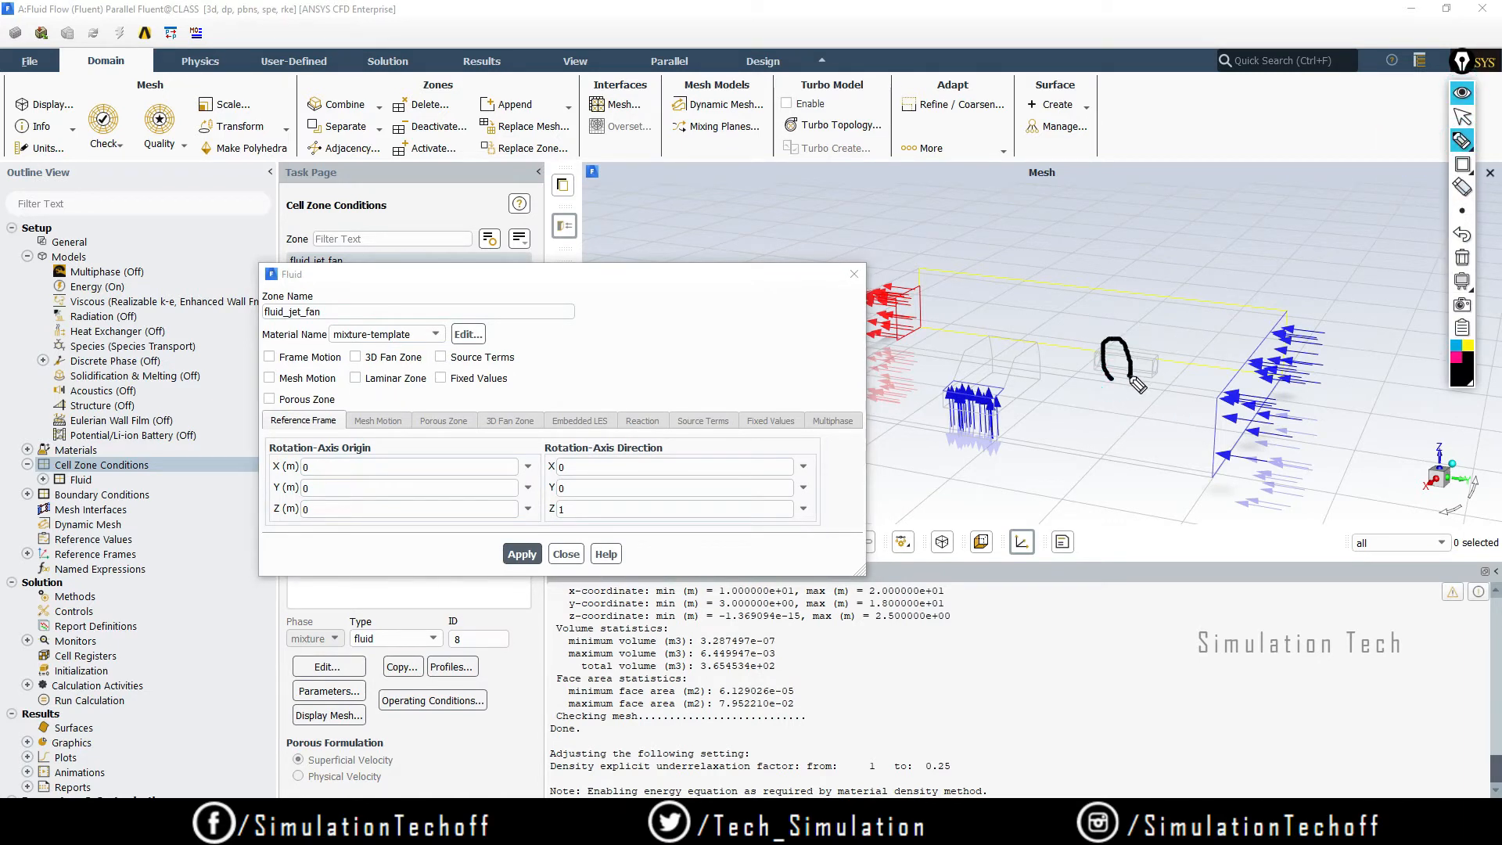
click(1461, 260)
drag(976, 723, 1050, 682)
mouse_move(929, 707)
mouse_down()
mouse_move(914, 729)
mouse_move(942, 708)
mouse_move(946, 736)
mouse_up()
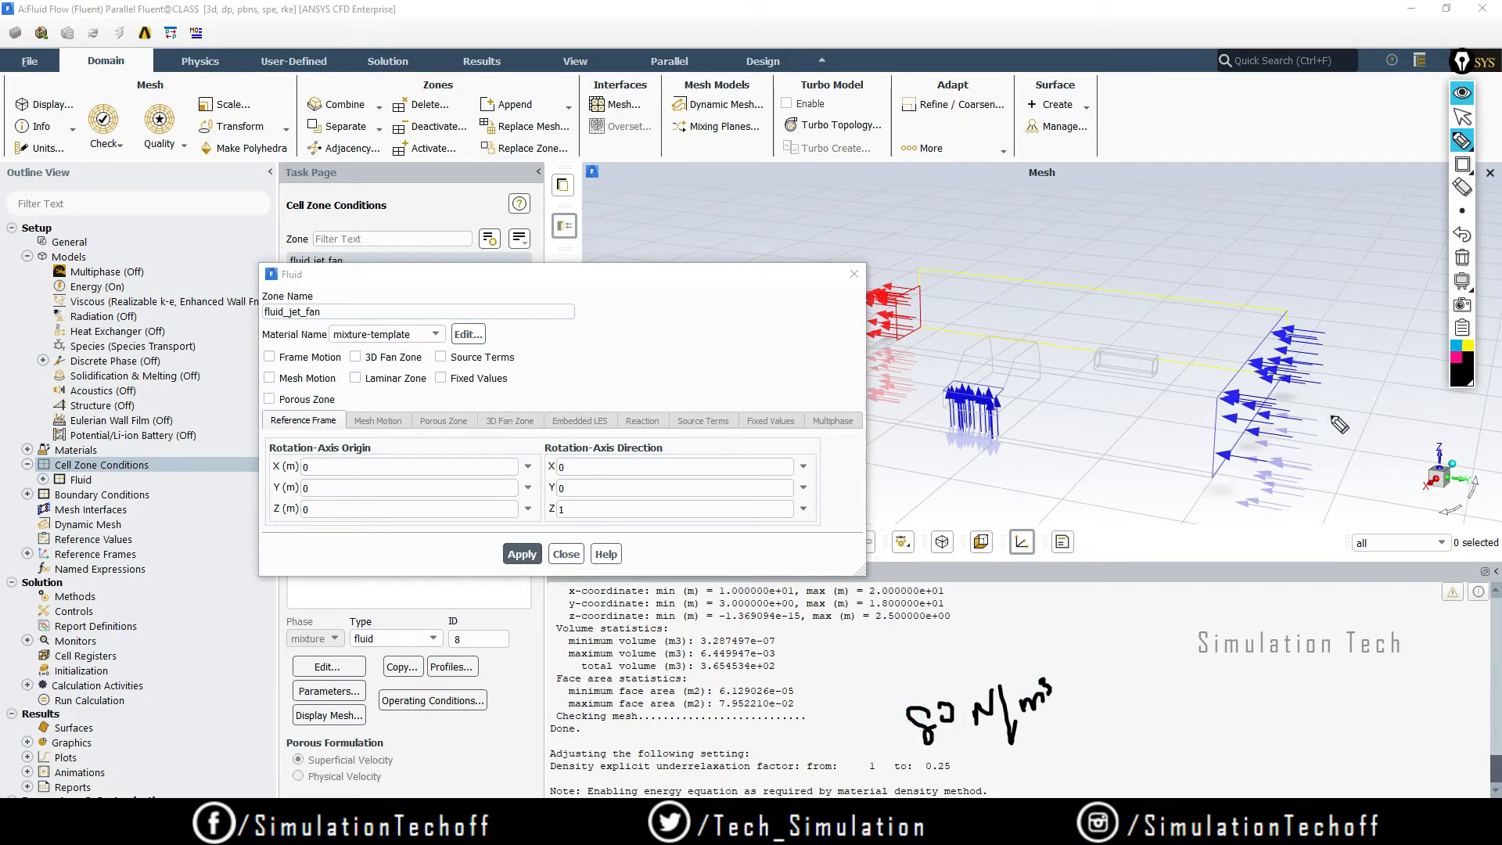
click(1462, 257)
mouse_move(1086, 336)
mouse_down()
mouse_move(1086, 385)
mouse_move(1171, 321)
mouse_move(1084, 320)
mouse_move(1132, 380)
mouse_move(1056, 332)
mouse_up()
click(1462, 259)
click(1475, 276)
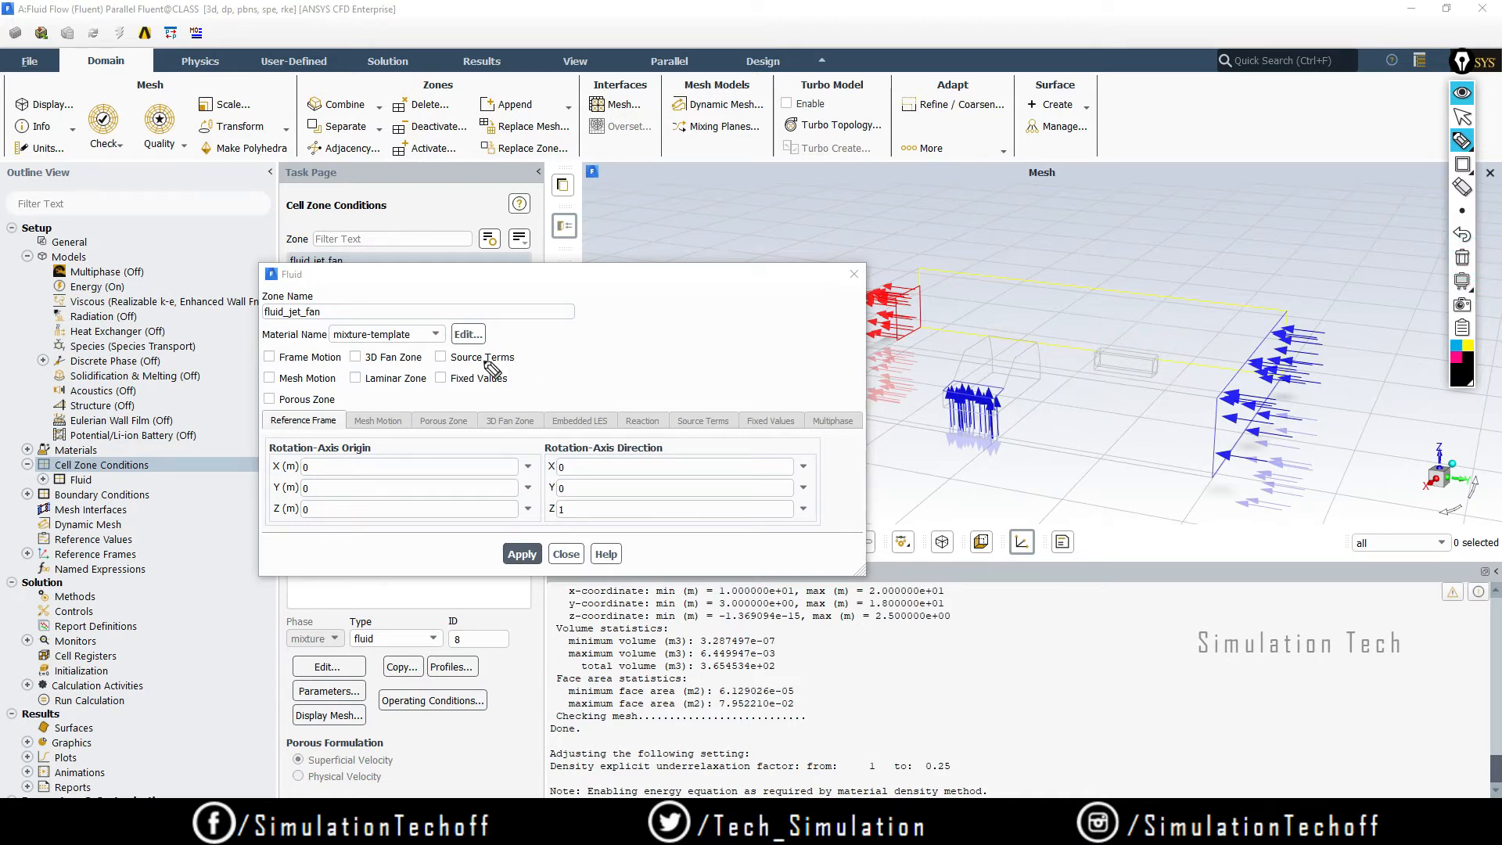
mouse_move(429, 339)
mouse_down()
mouse_move(486, 372)
mouse_move(385, 345)
mouse_up()
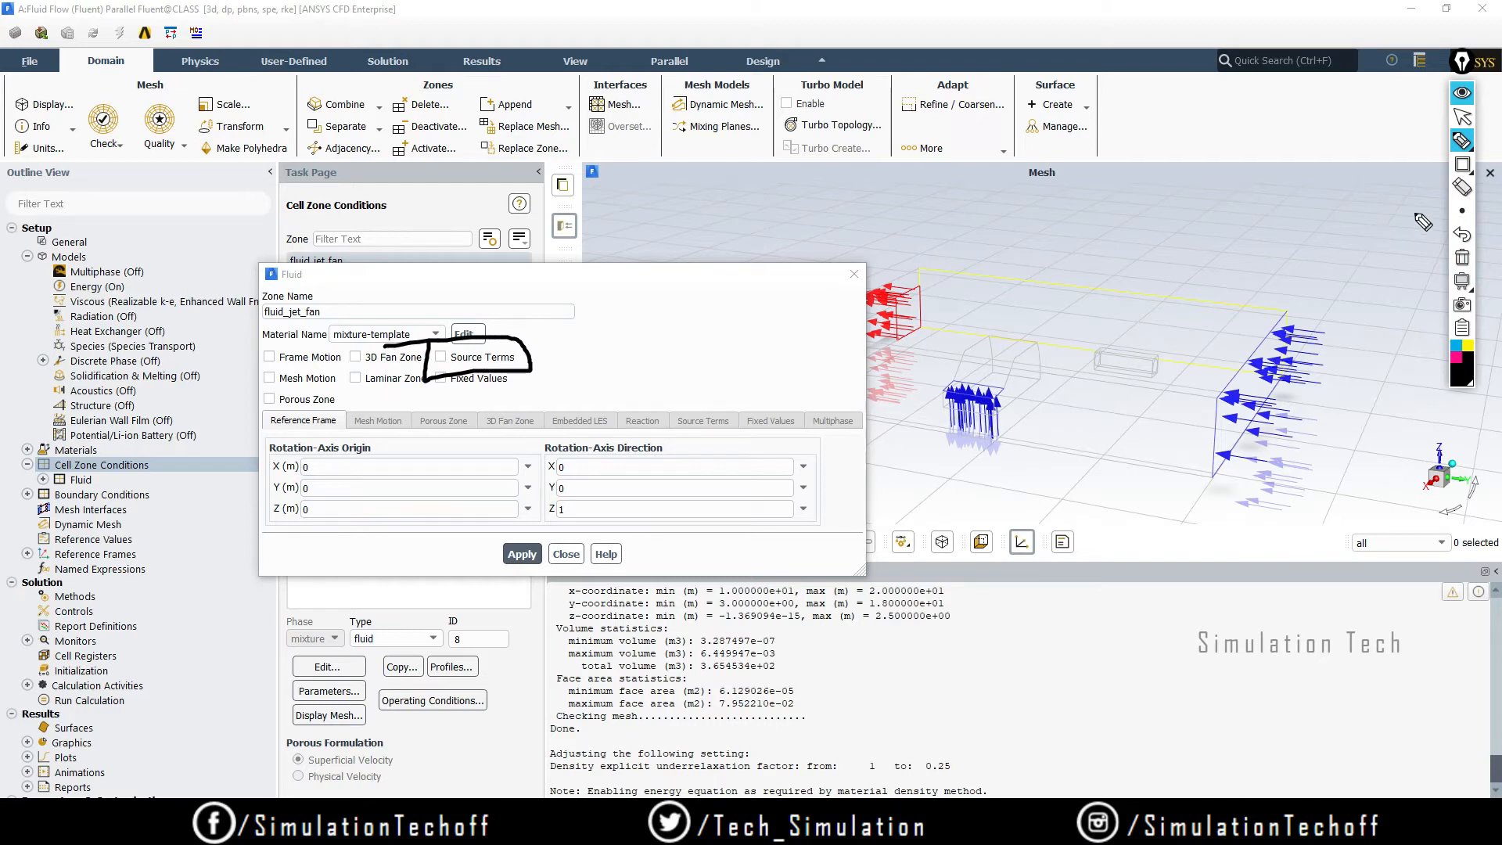
click(1461, 256)
click(1462, 118)
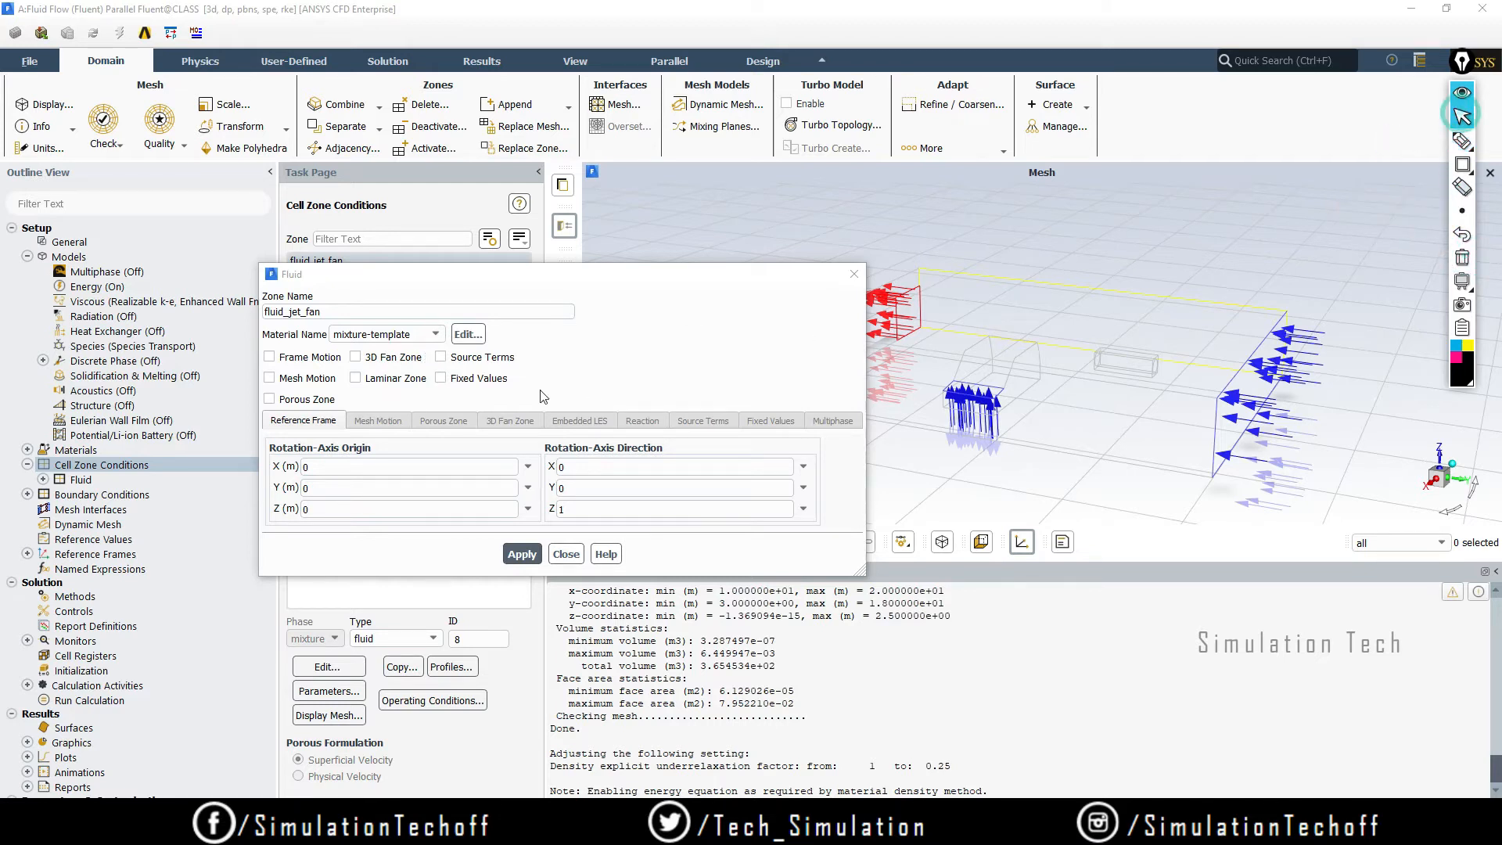
- Enable source terms for the fluid_jet_fan zone and display its list of source terms
click(440, 357)
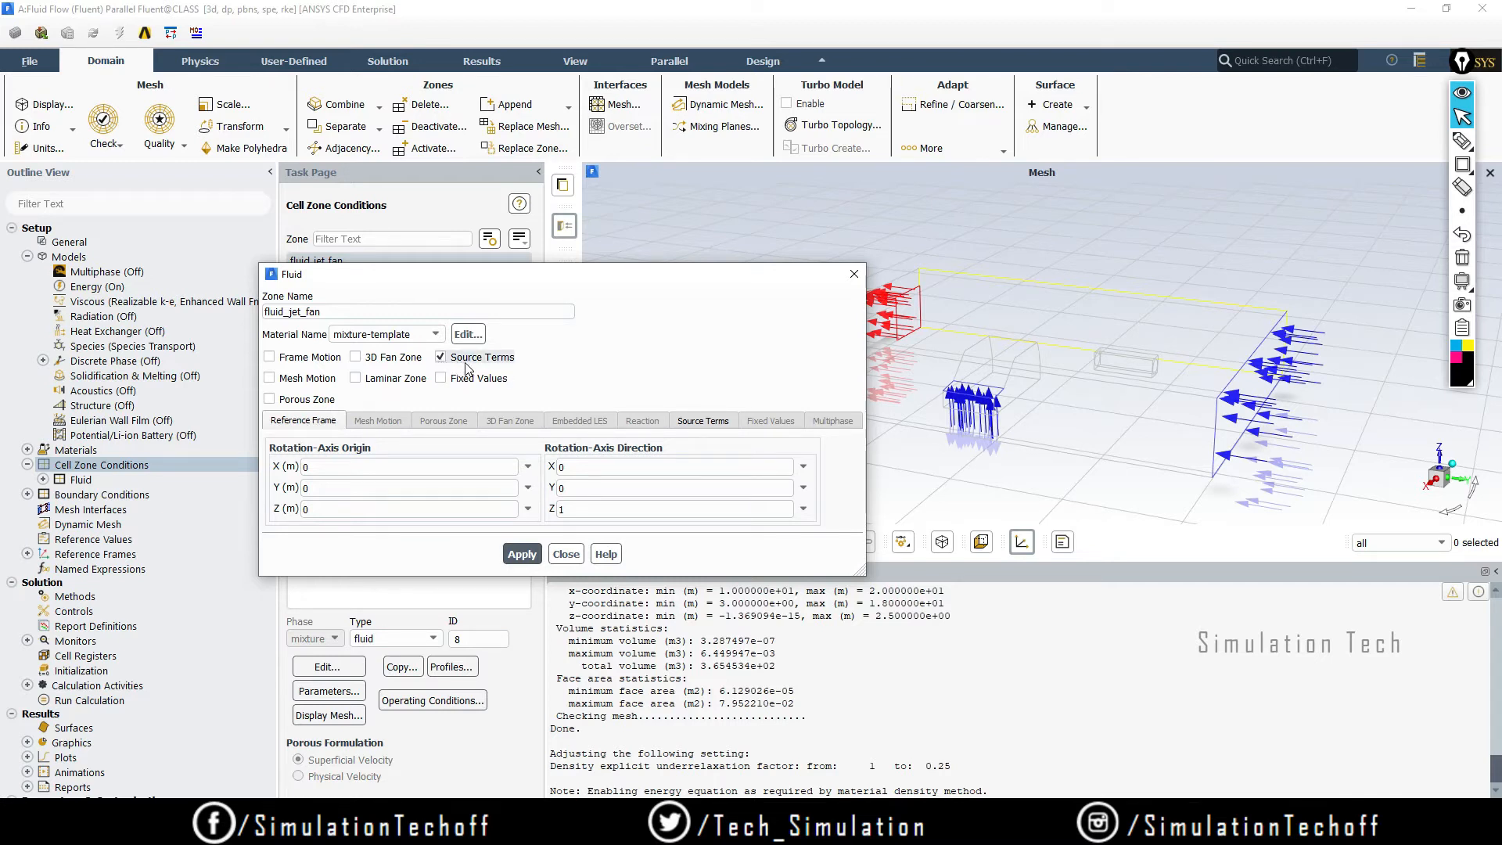
click(703, 421)
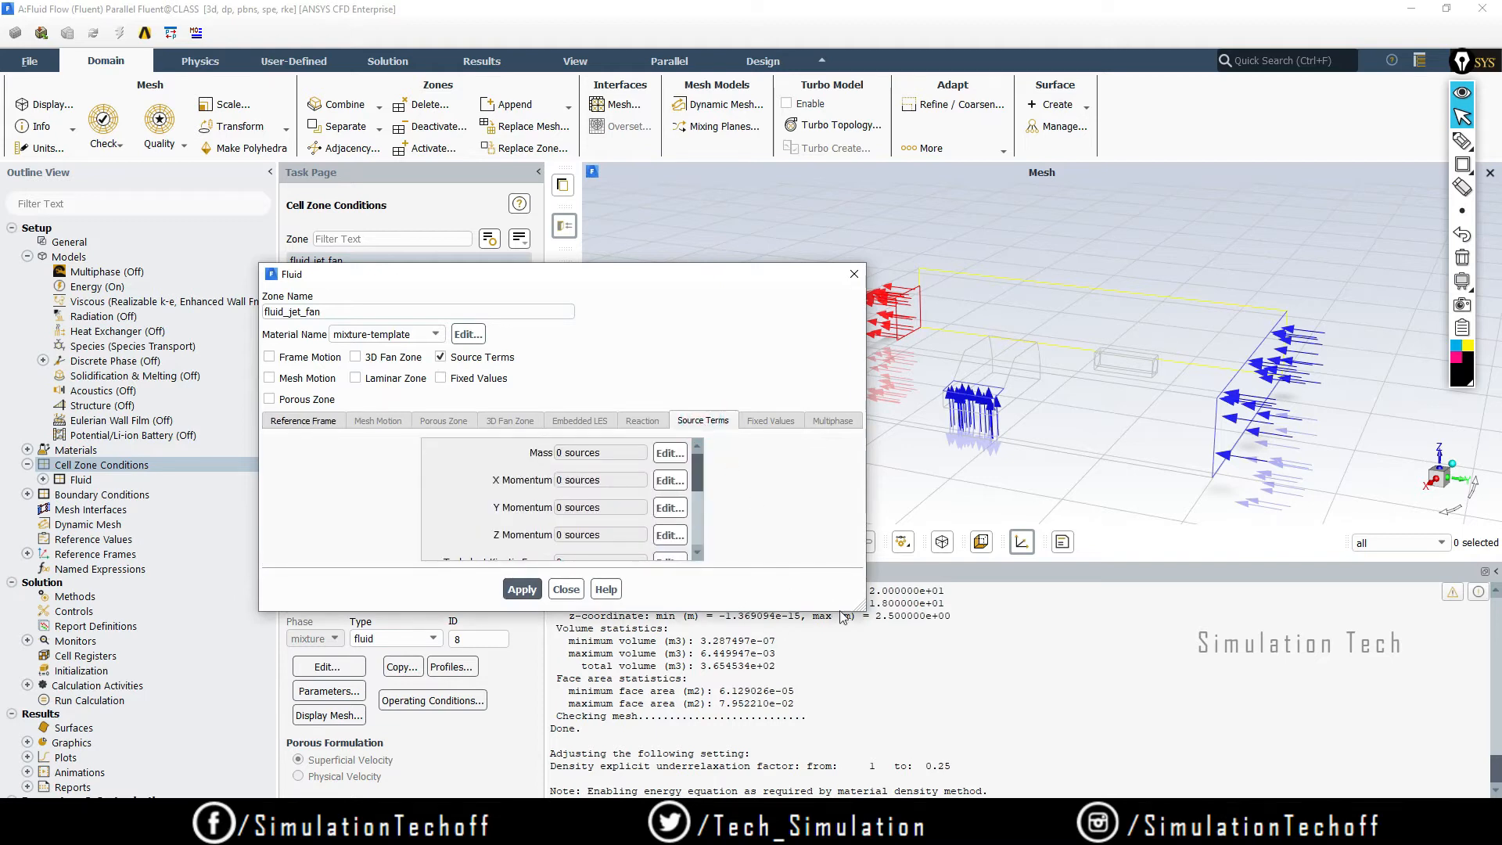
drag(864, 609, 901, 673)
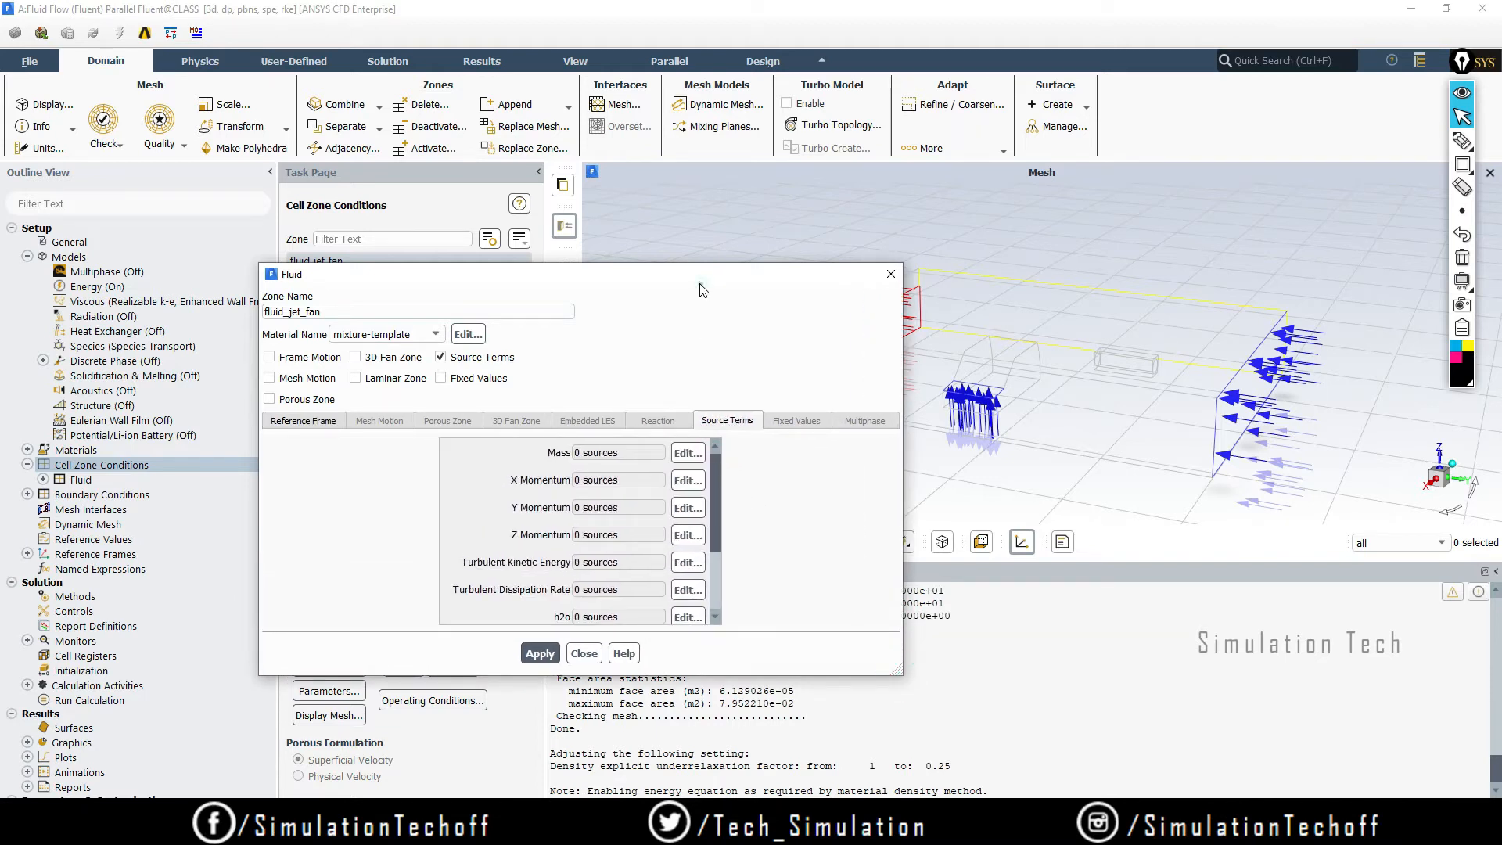
drag(701, 289, 541, 278)
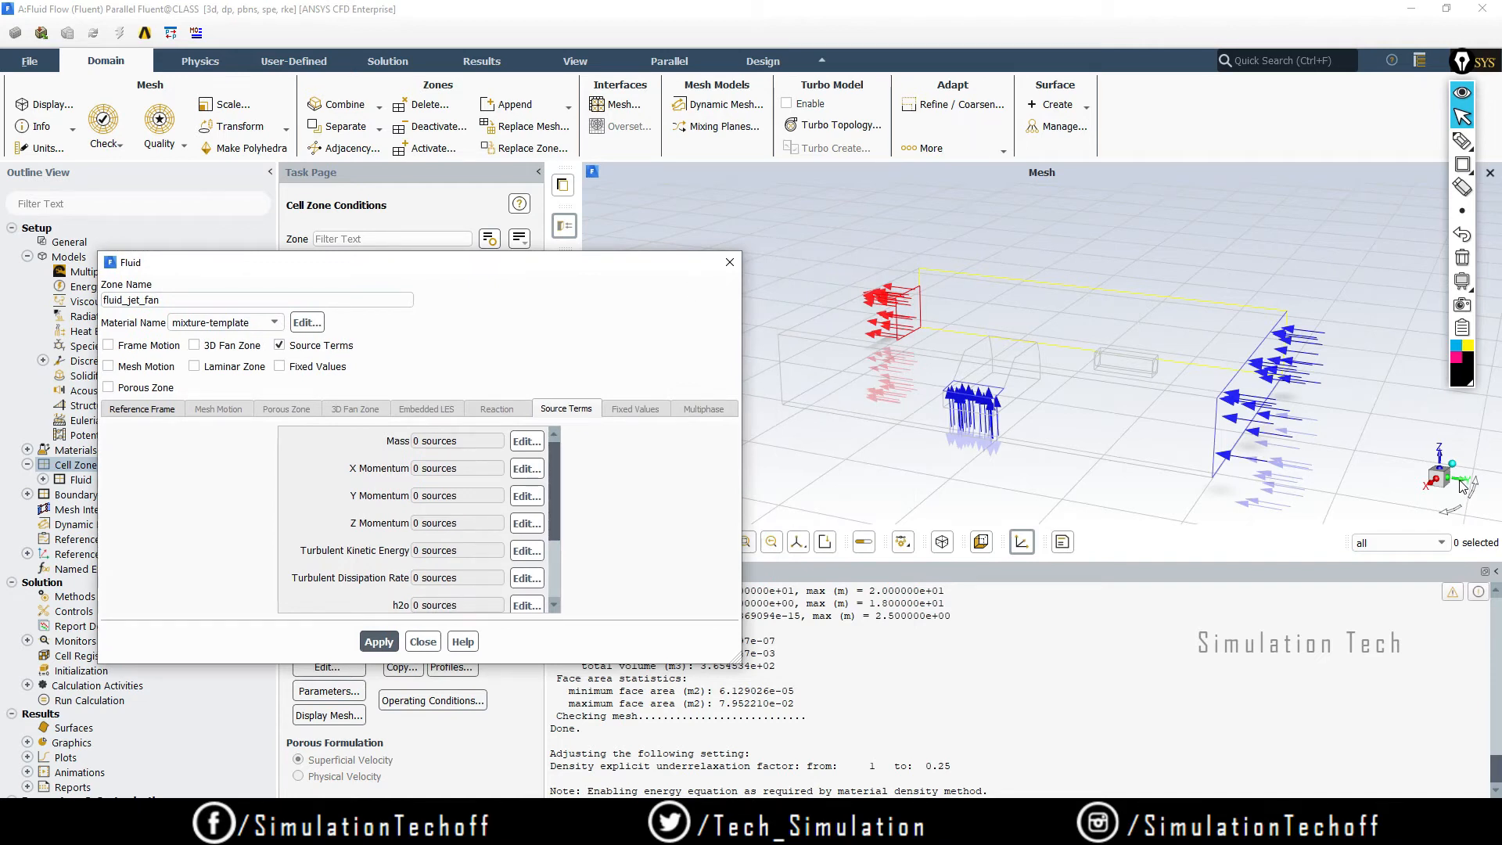
click(1461, 164)
click(1365, 164)
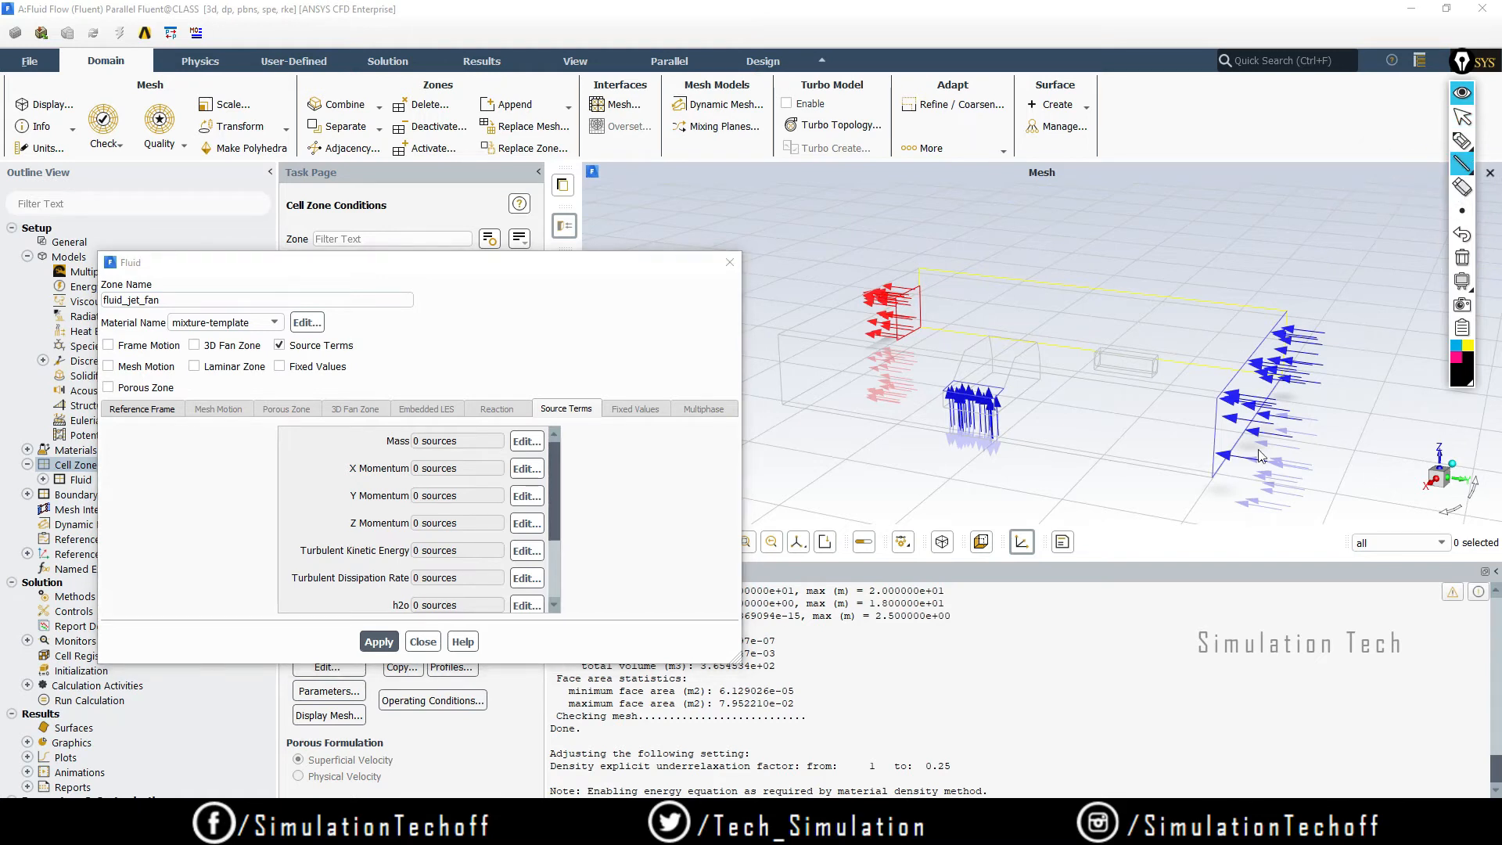
click(1162, 368)
mouse_move(1164, 318)
mouse_down()
mouse_move(1128, 409)
mouse_move(1208, 356)
mouse_move(1222, 391)
mouse_up()
click(1461, 141)
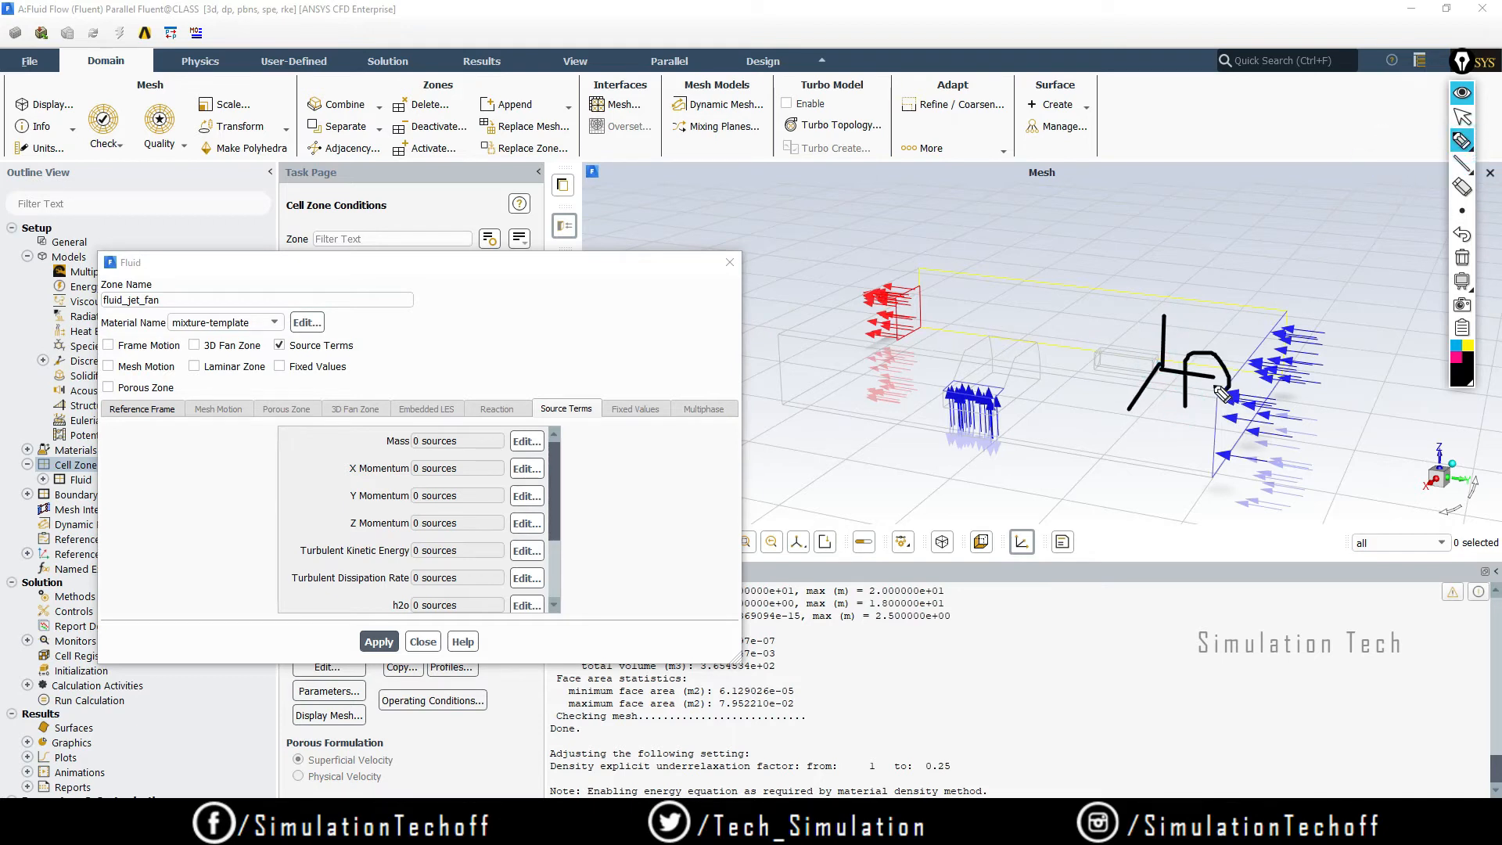
click(1461, 257)
mouse_move(336, 475)
mouse_down()
mouse_move(520, 520)
mouse_move(560, 507)
mouse_move(294, 484)
mouse_up()
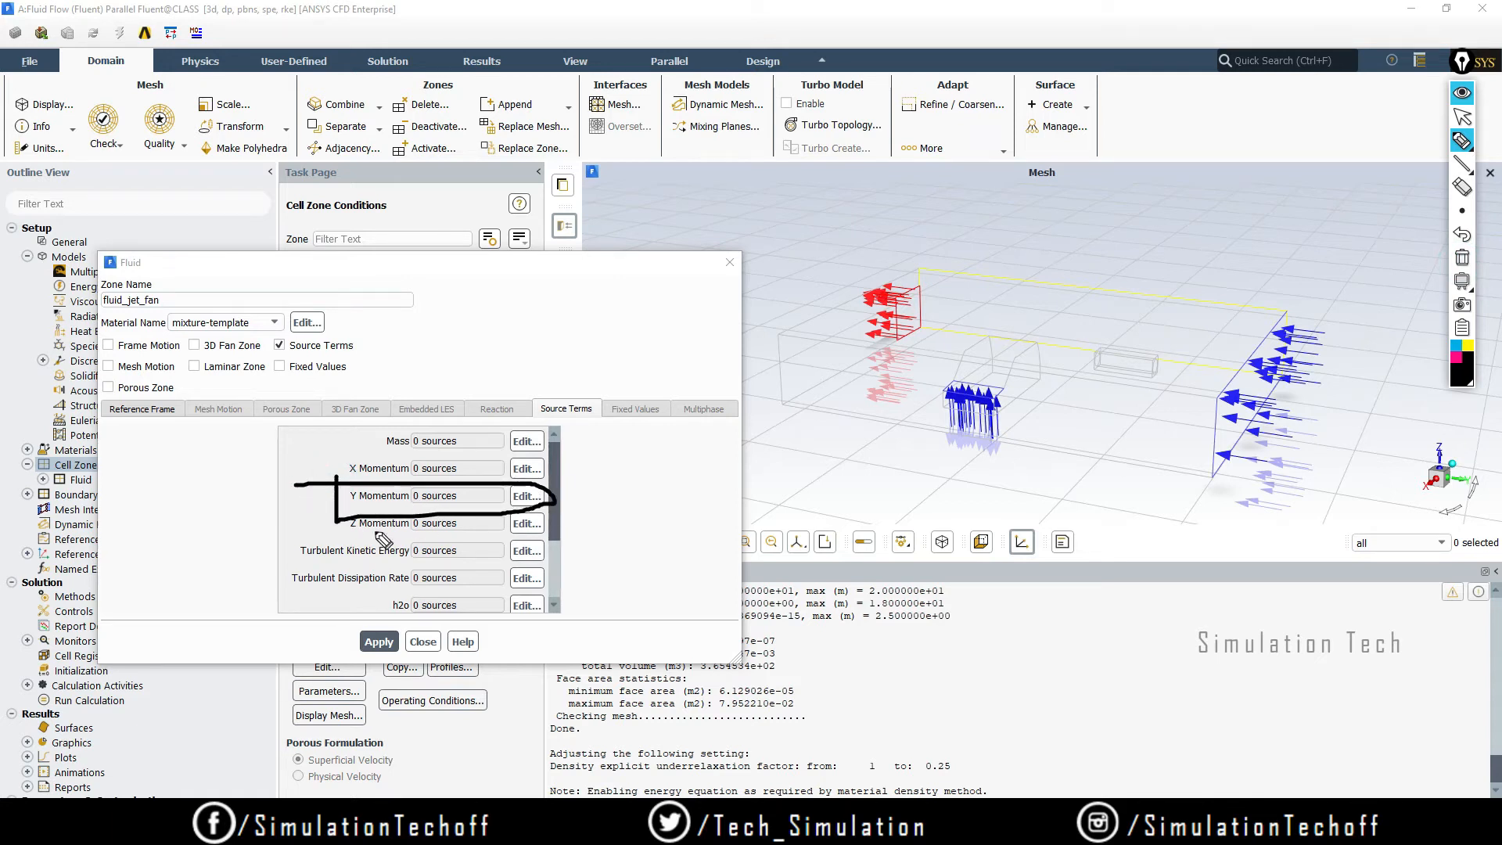
click(1463, 262)
click(1461, 117)
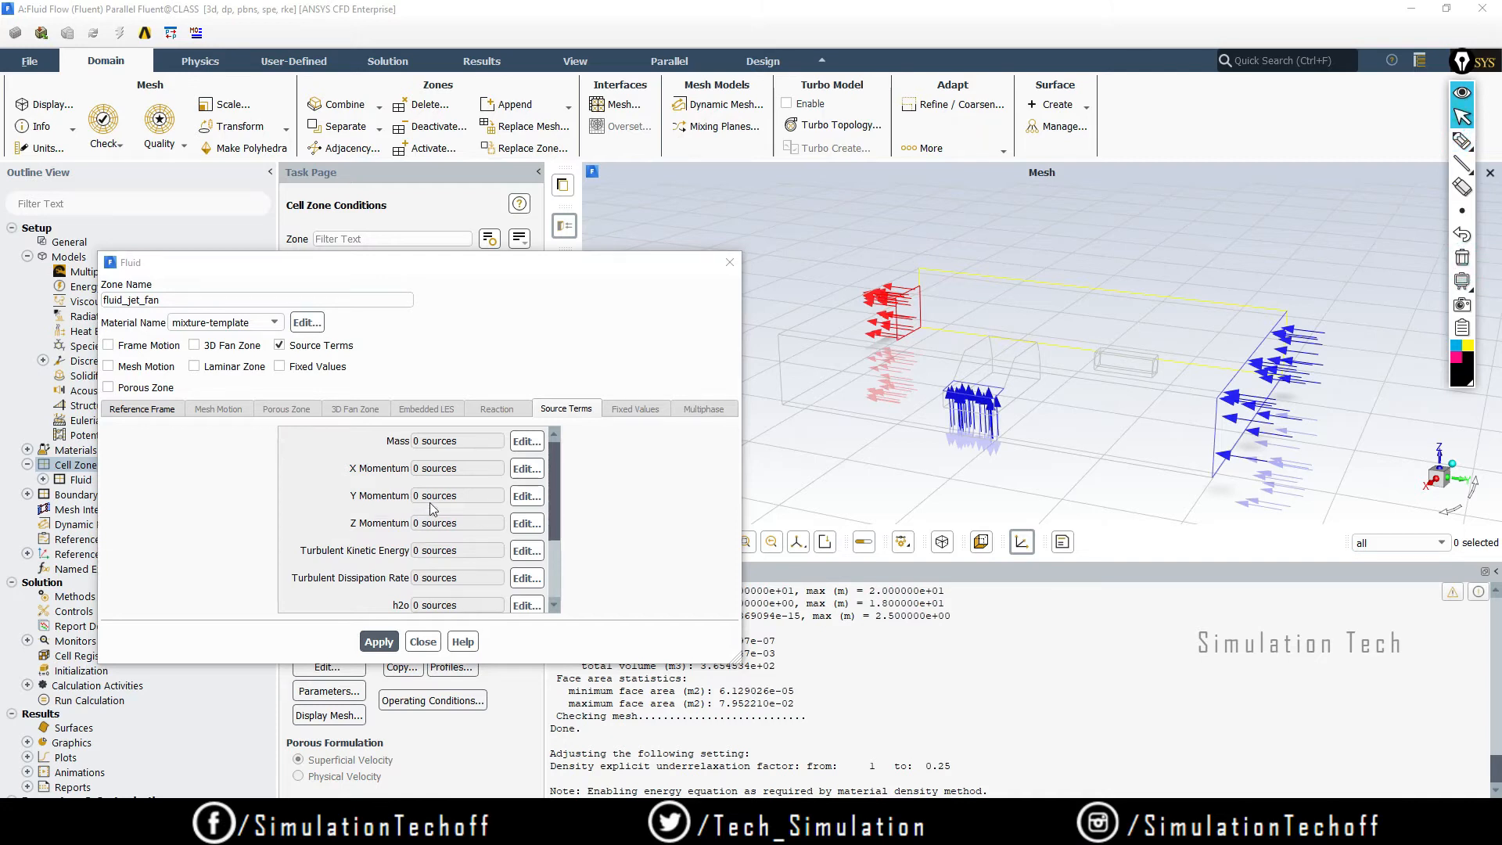
- Add one Y momentum source to fluid_jet_fan with a constant value of -80 n/m3
click(516, 497)
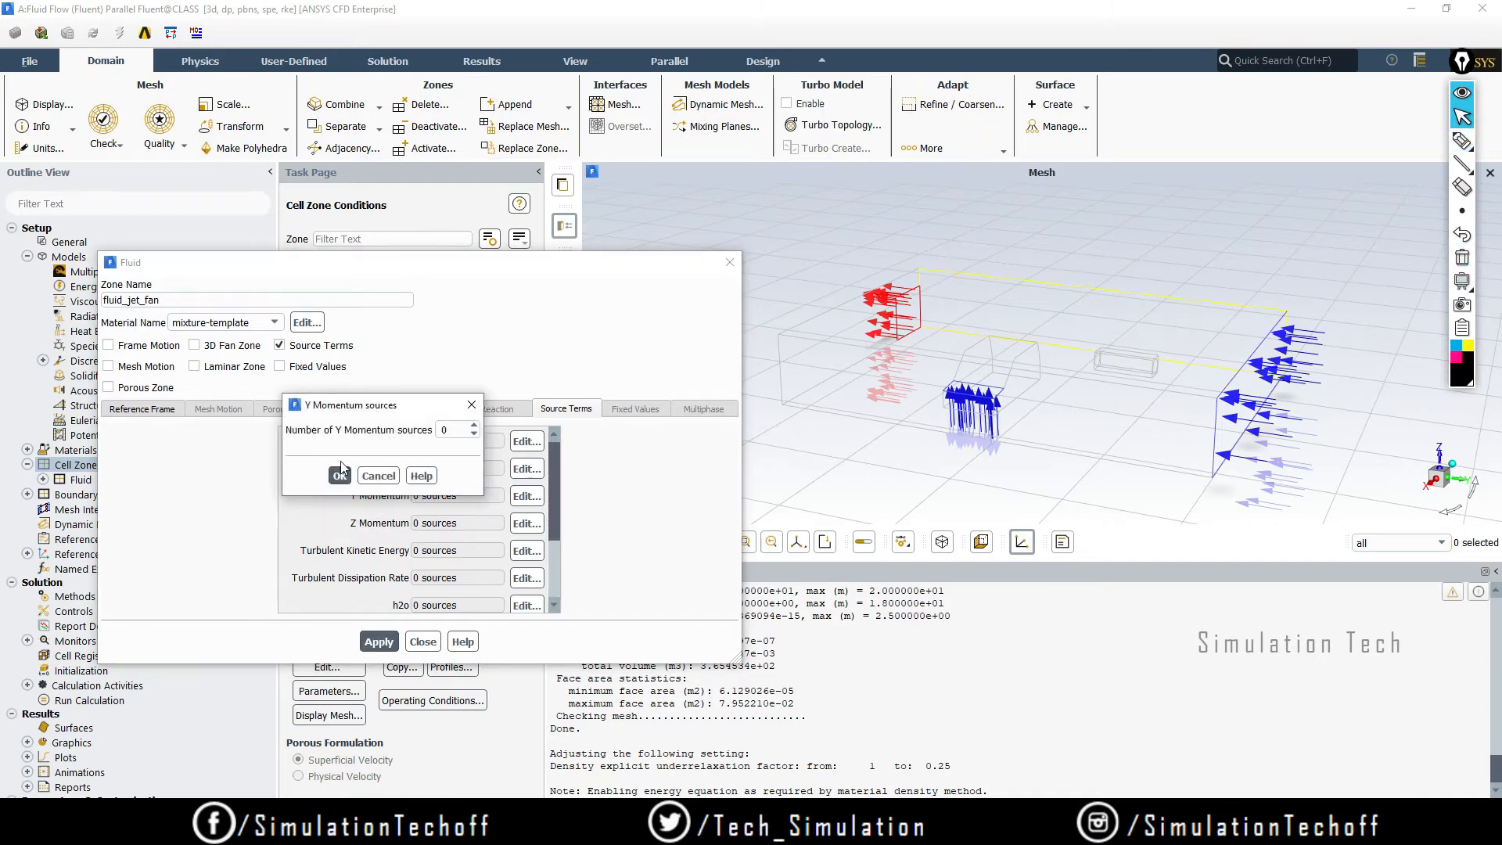
click(457, 429)
click(397, 437)
click(476, 426)
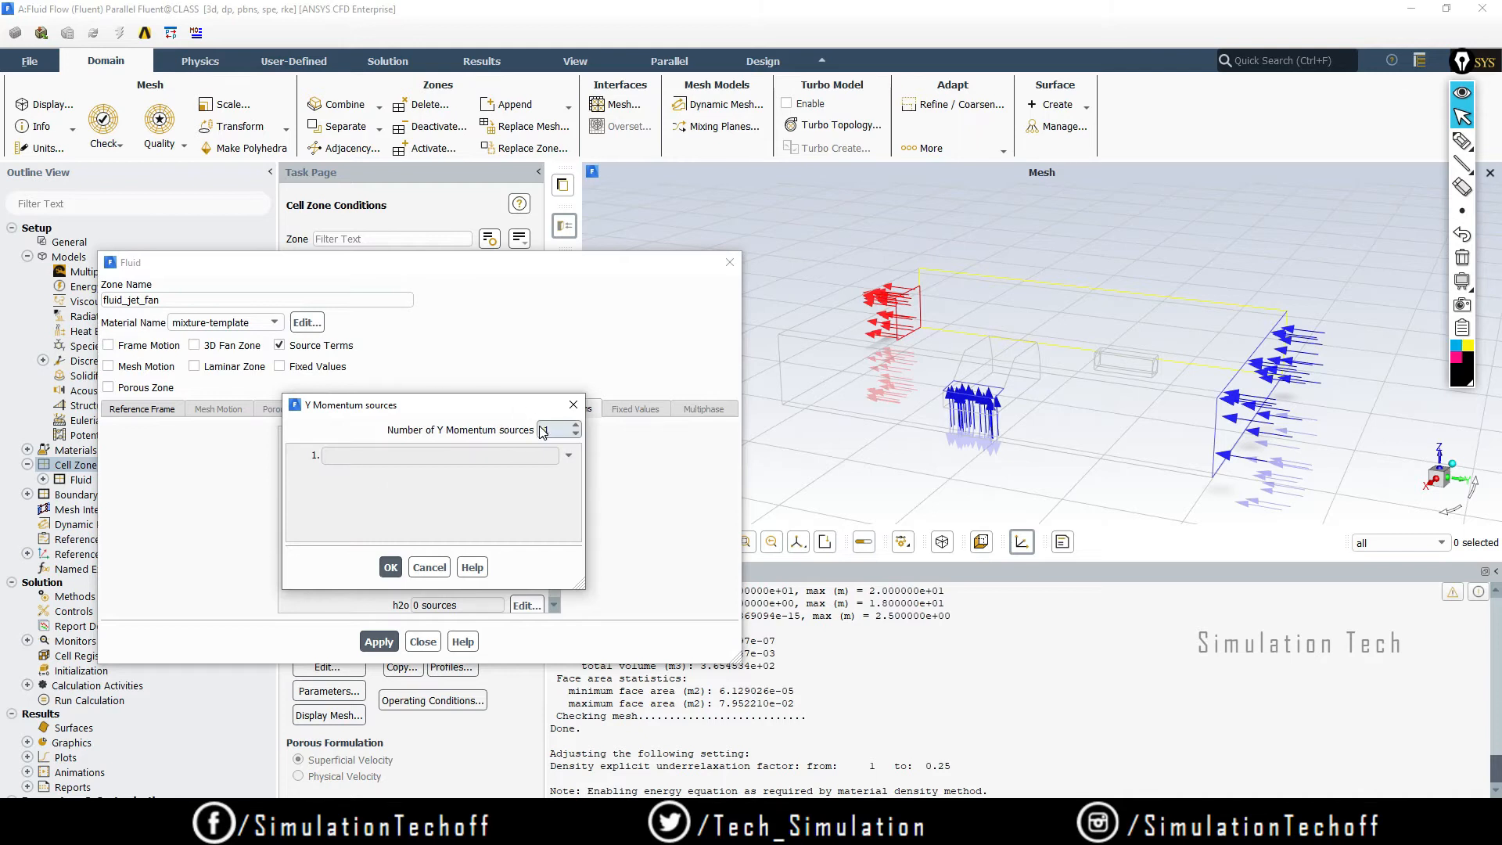
drag(581, 585, 695, 625)
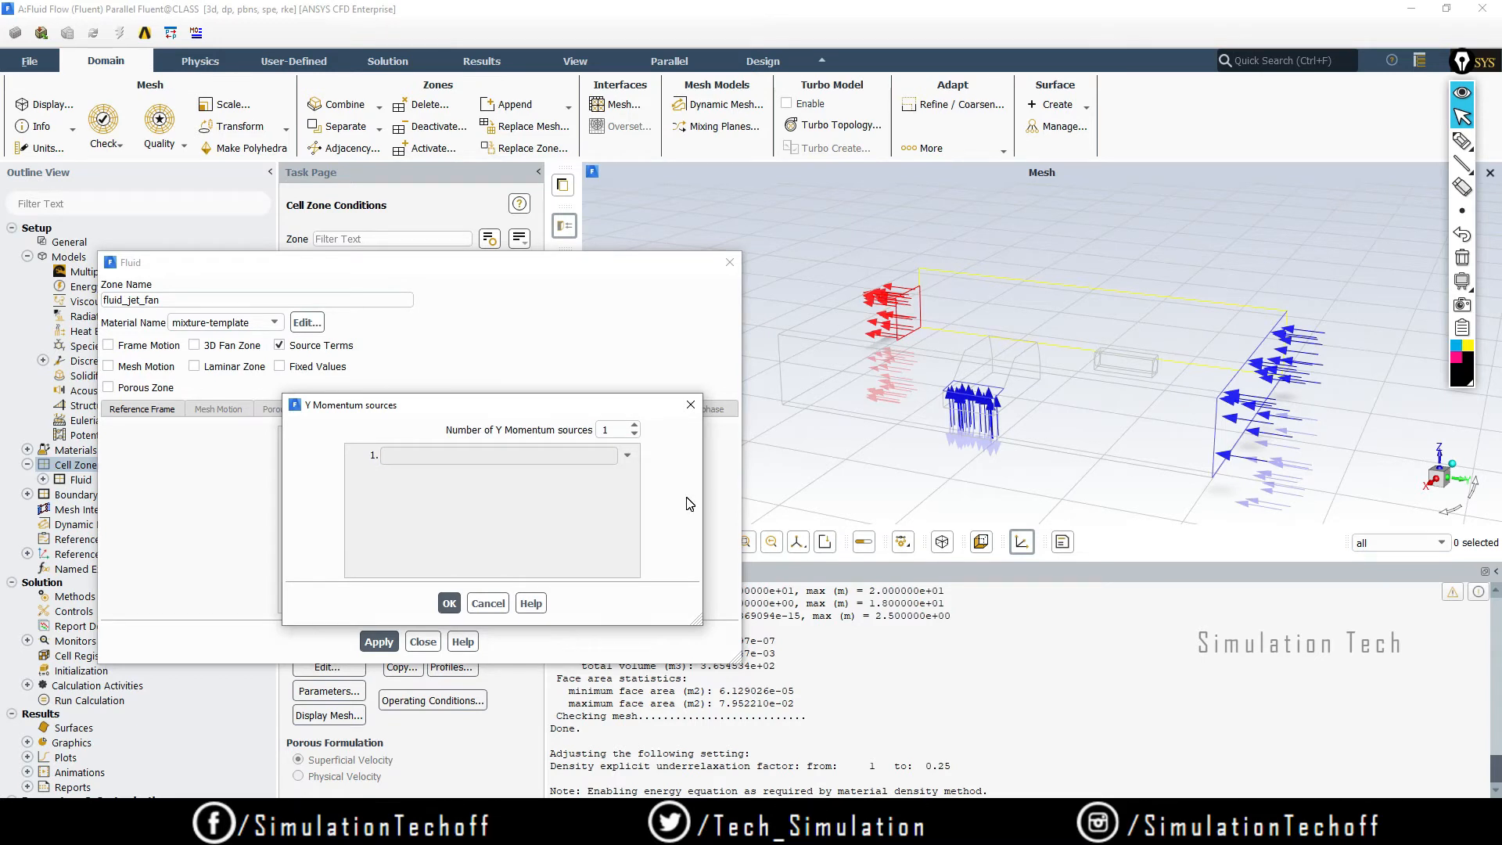
click(627, 455)
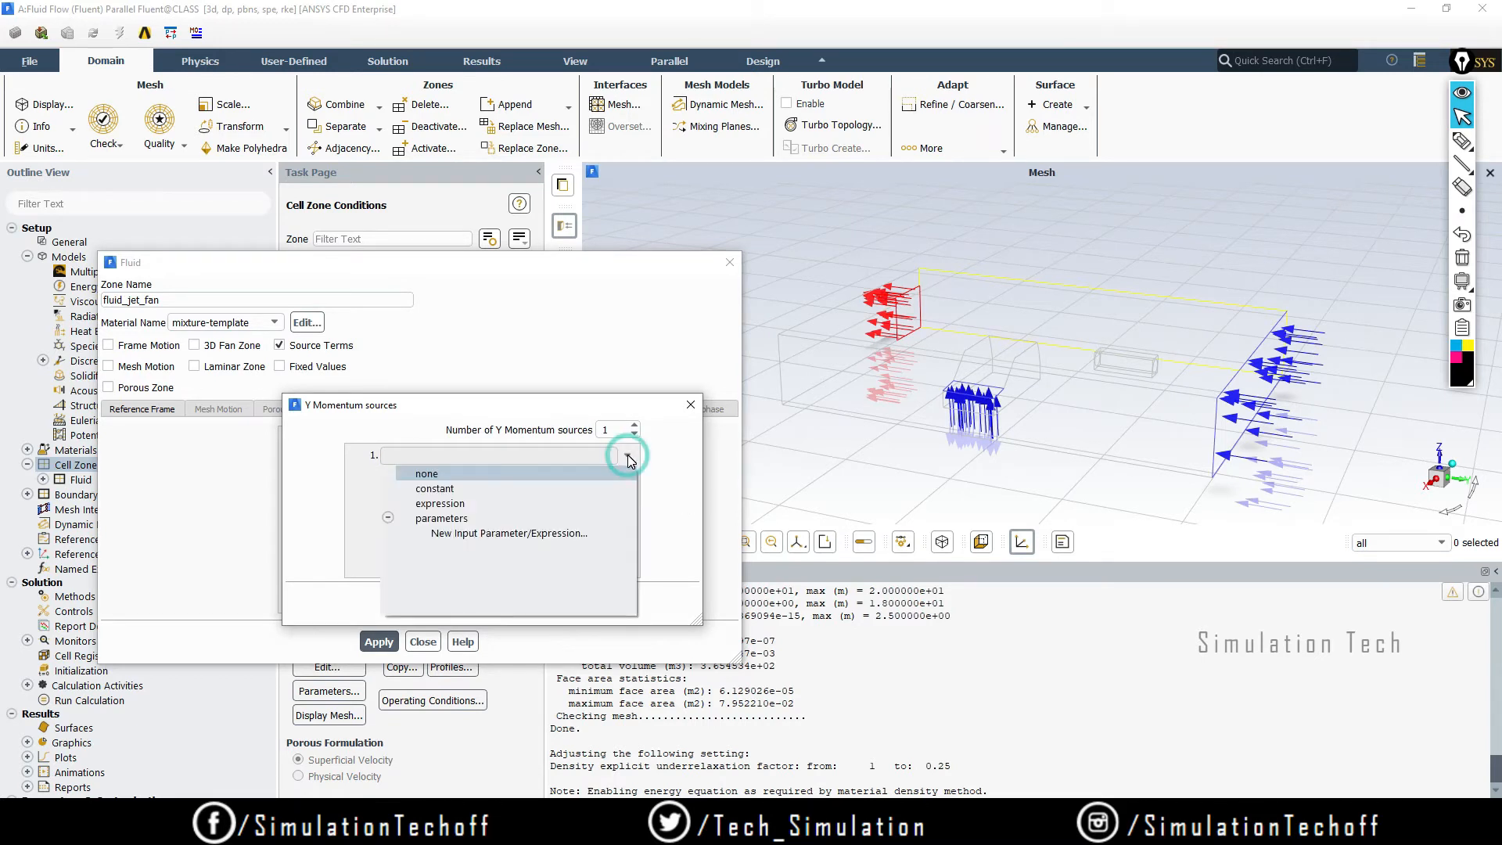
click(443, 490)
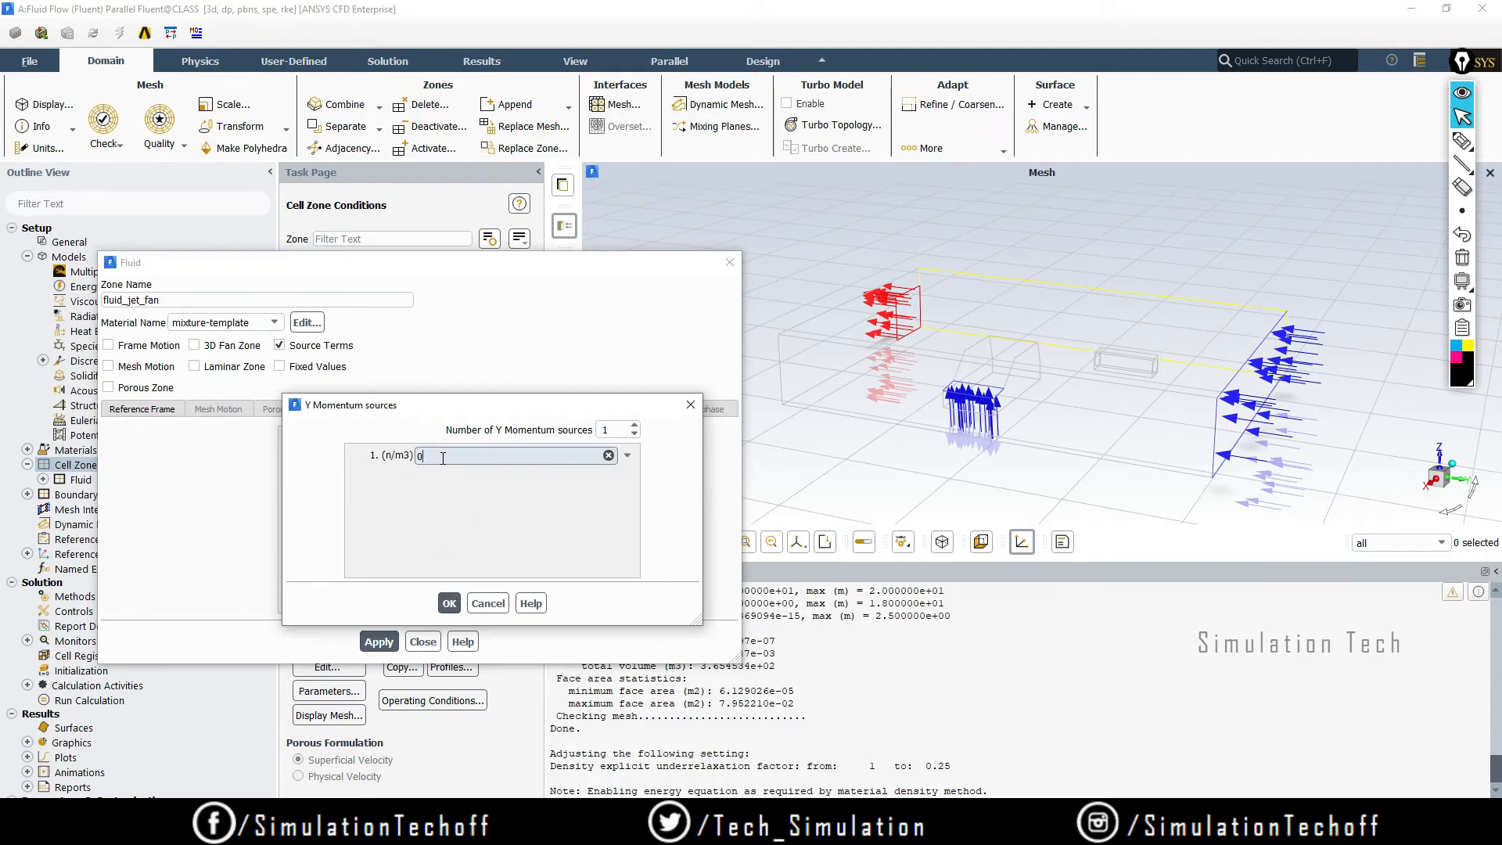
click(440, 457)
double_click(425, 457)
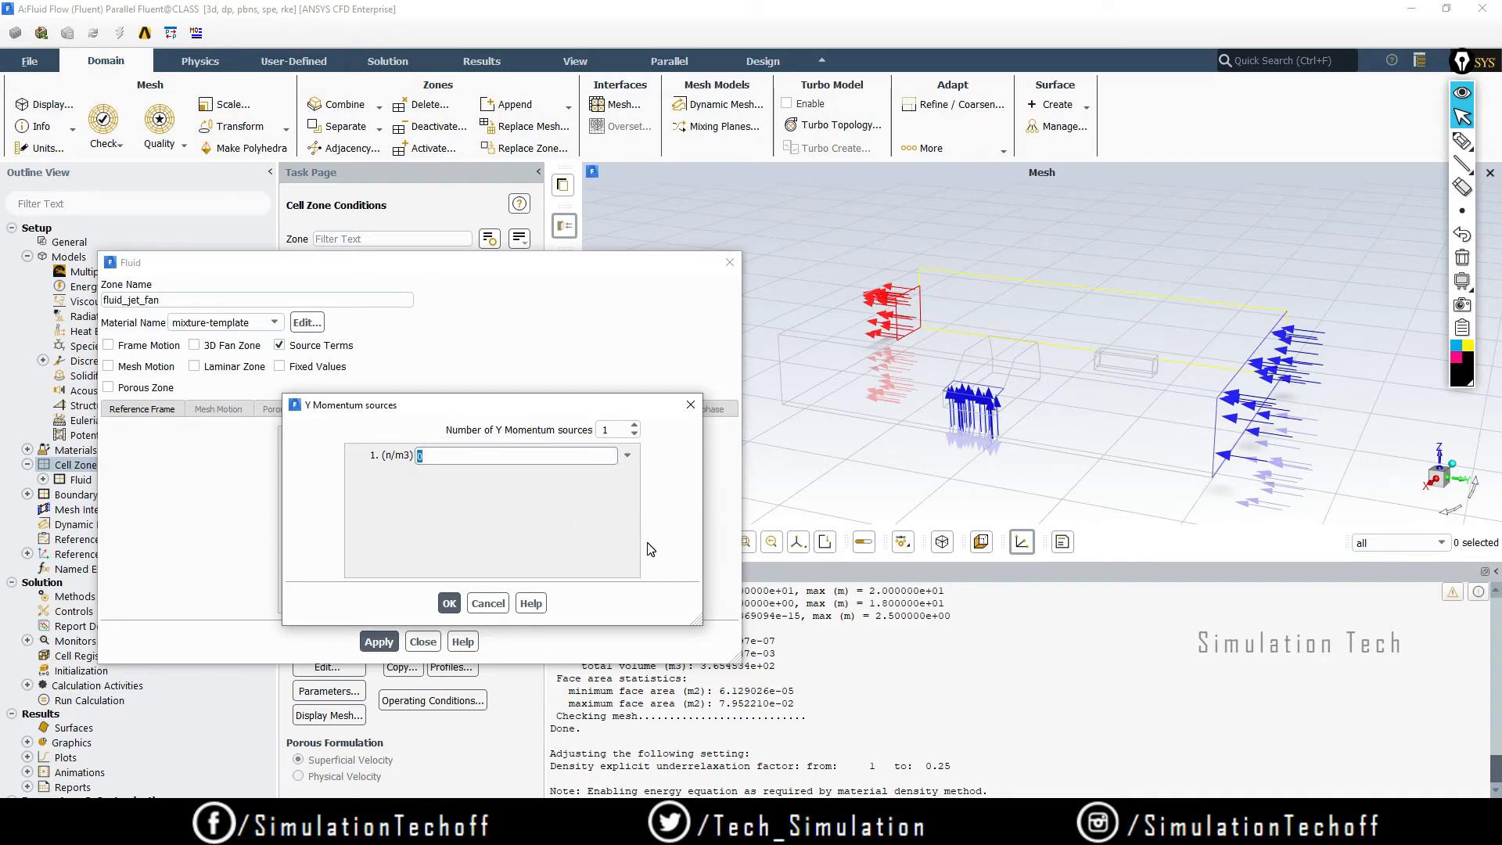
text(-8)
click(1461, 141)
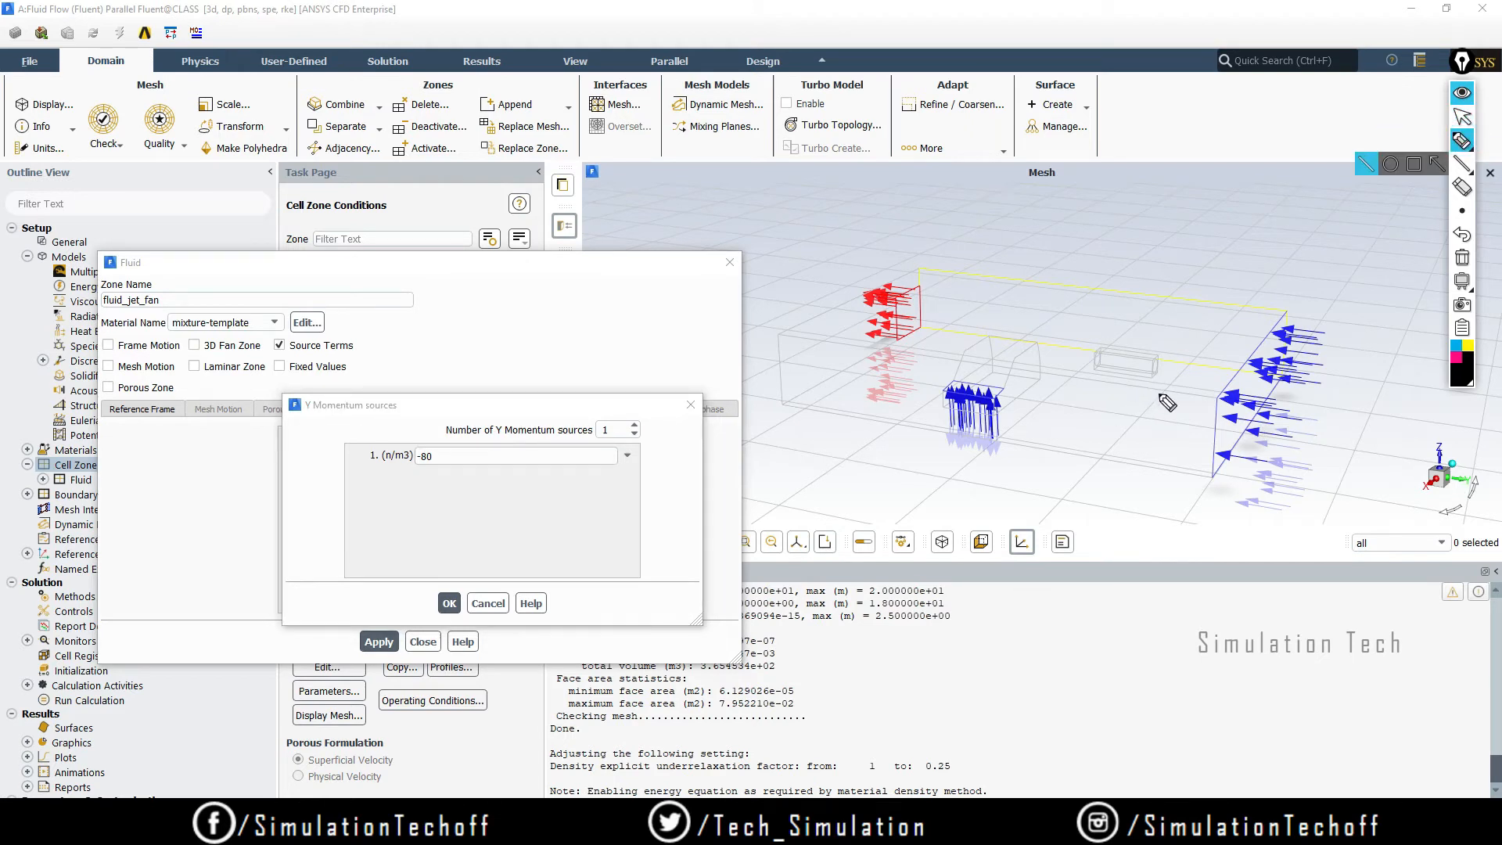
mouse_move(1163, 395)
mouse_down()
mouse_move(1090, 393)
mouse_move(1102, 408)
mouse_up()
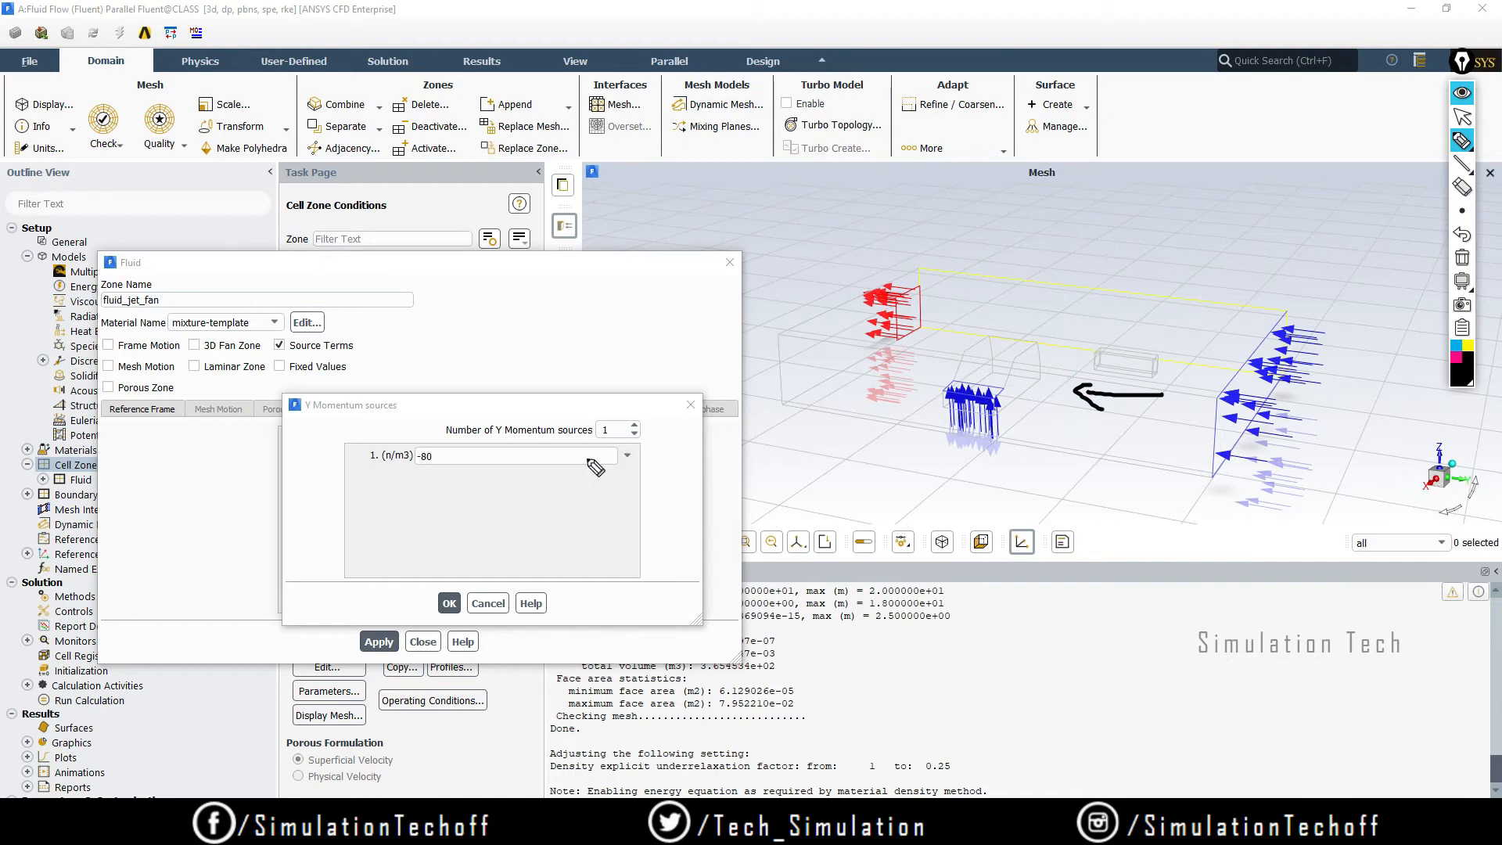
mouse_move(403, 433)
mouse_down()
mouse_move(414, 483)
mouse_move(384, 431)
mouse_up()
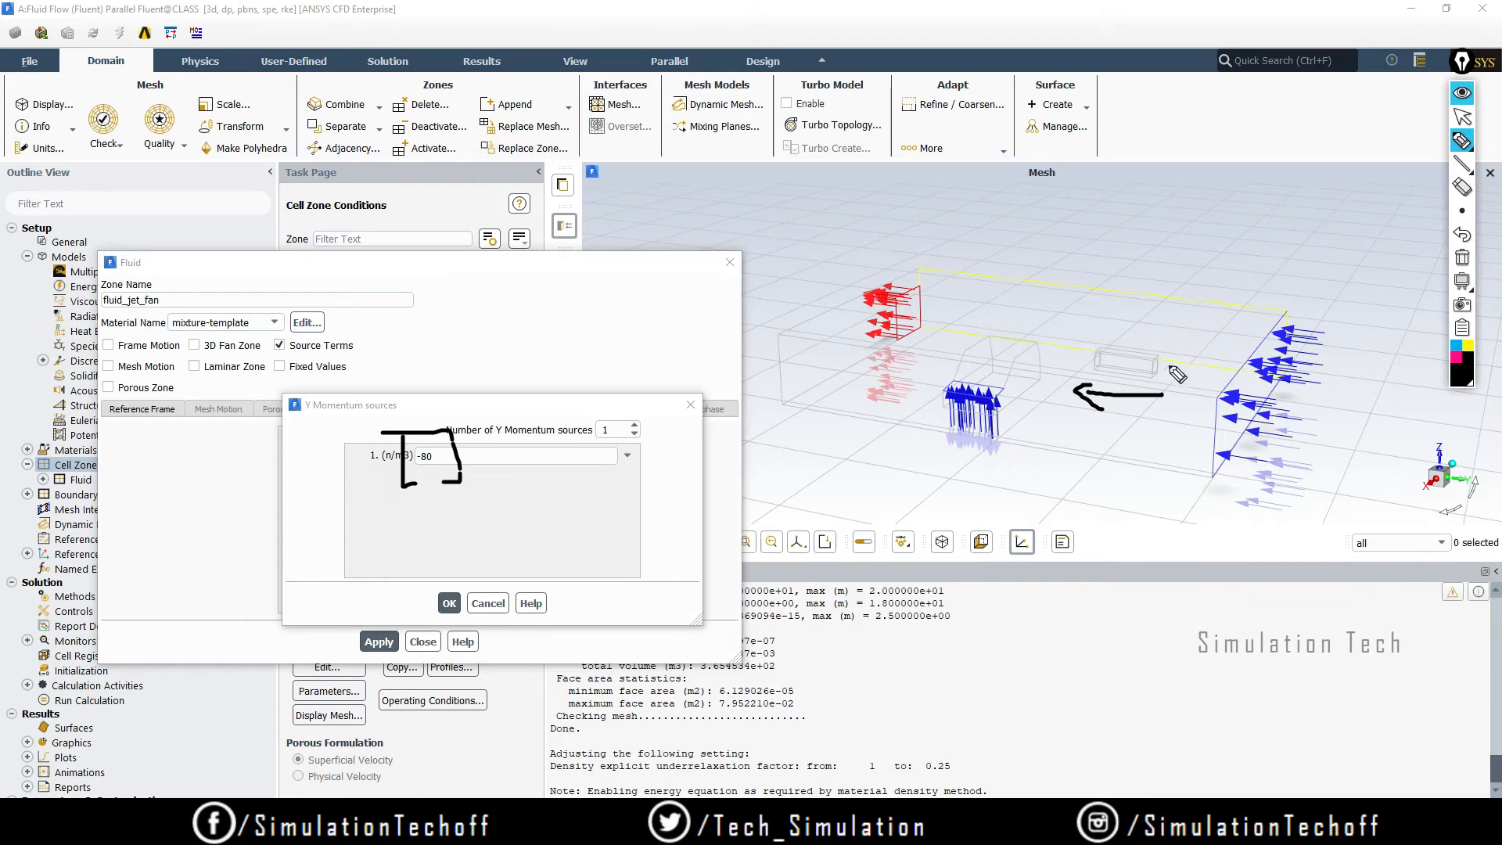
mouse_move(1146, 317)
mouse_down()
mouse_move(1190, 324)
mouse_move(1187, 345)
mouse_up()
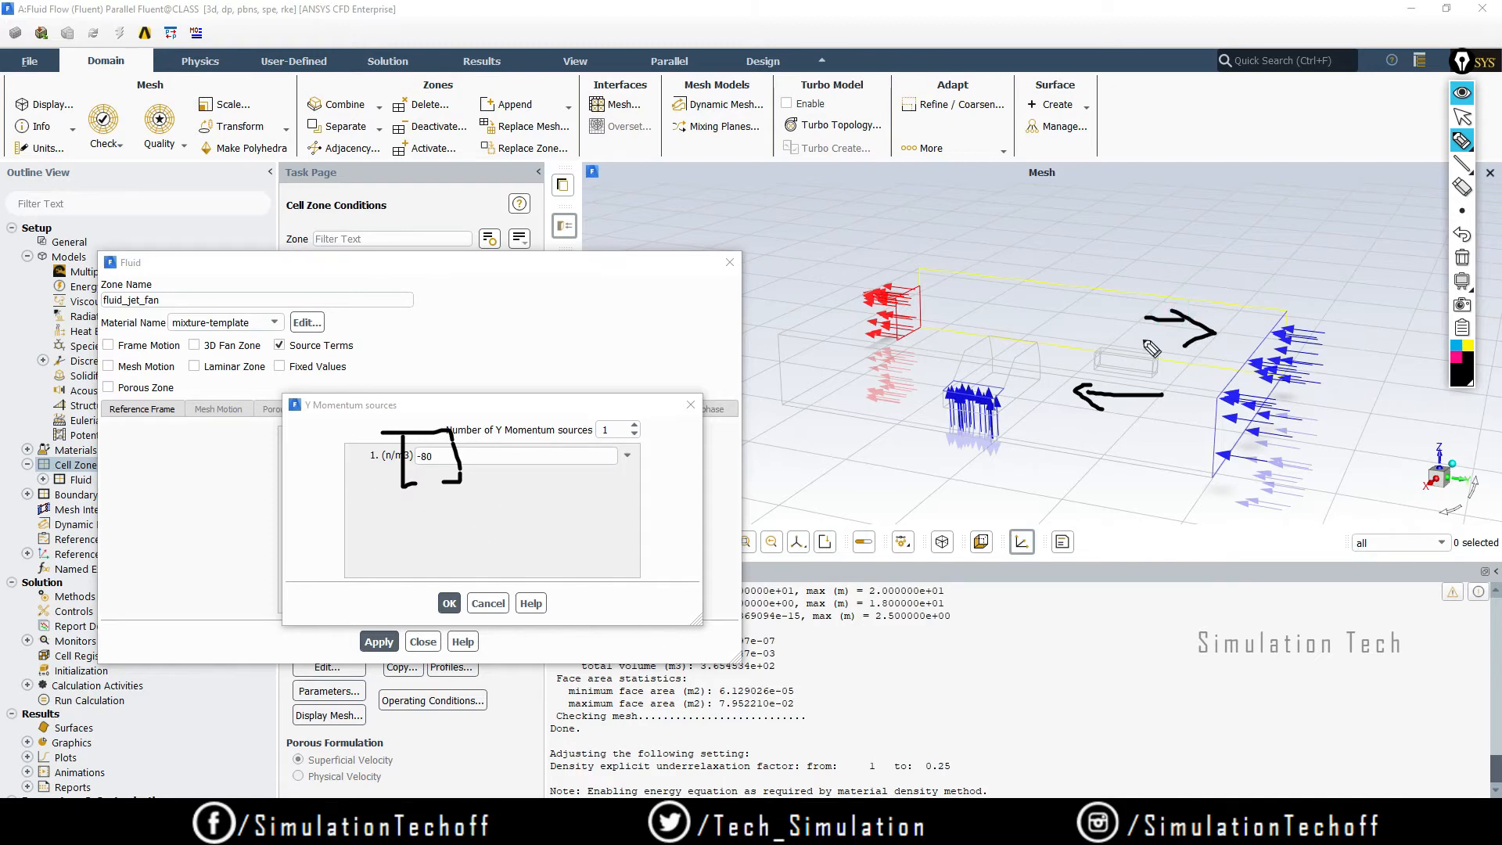
click(1462, 258)
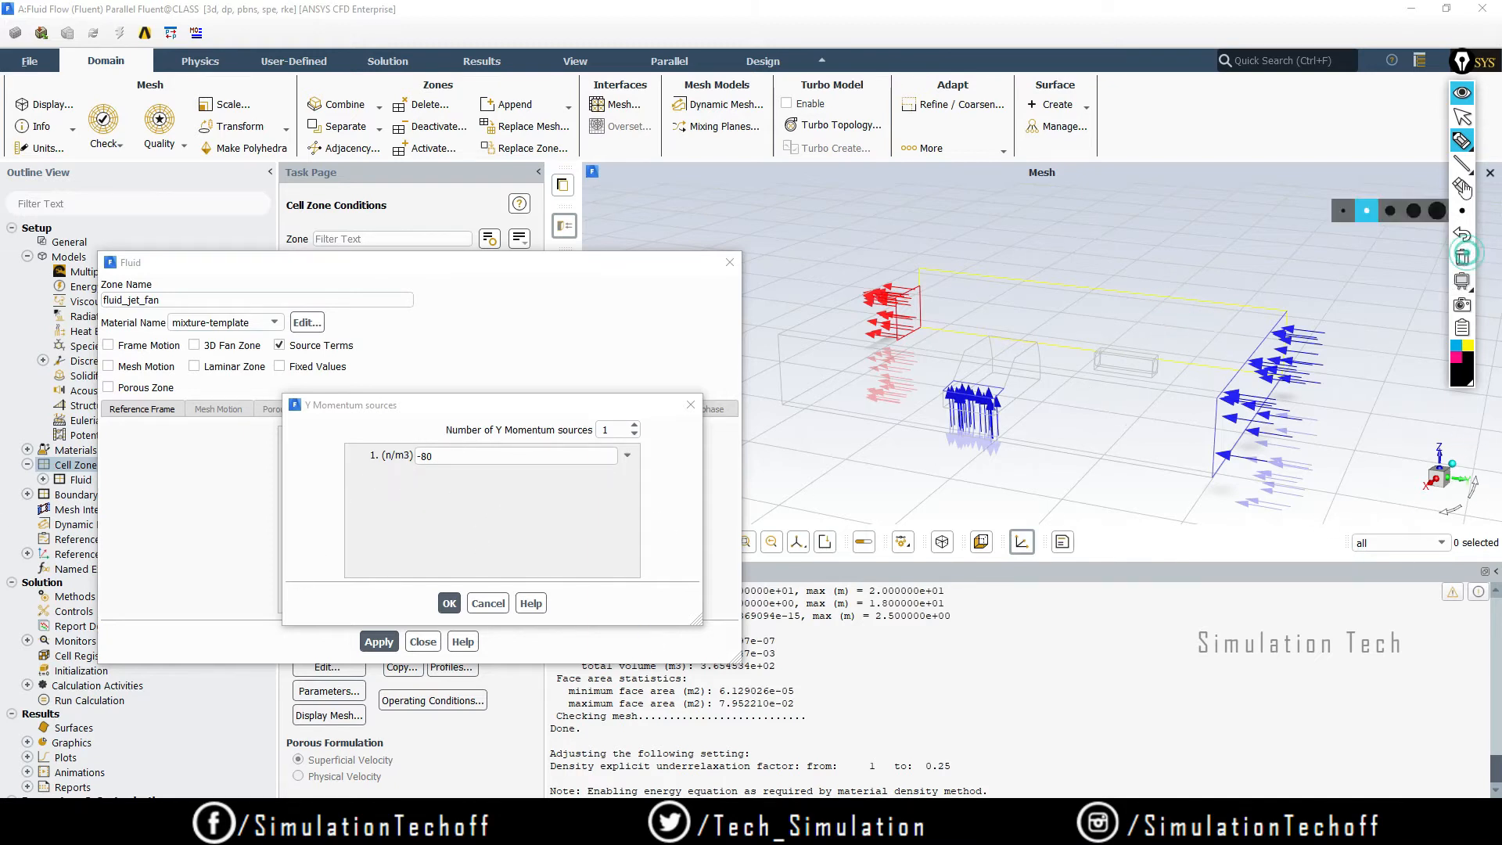
click(1459, 115)
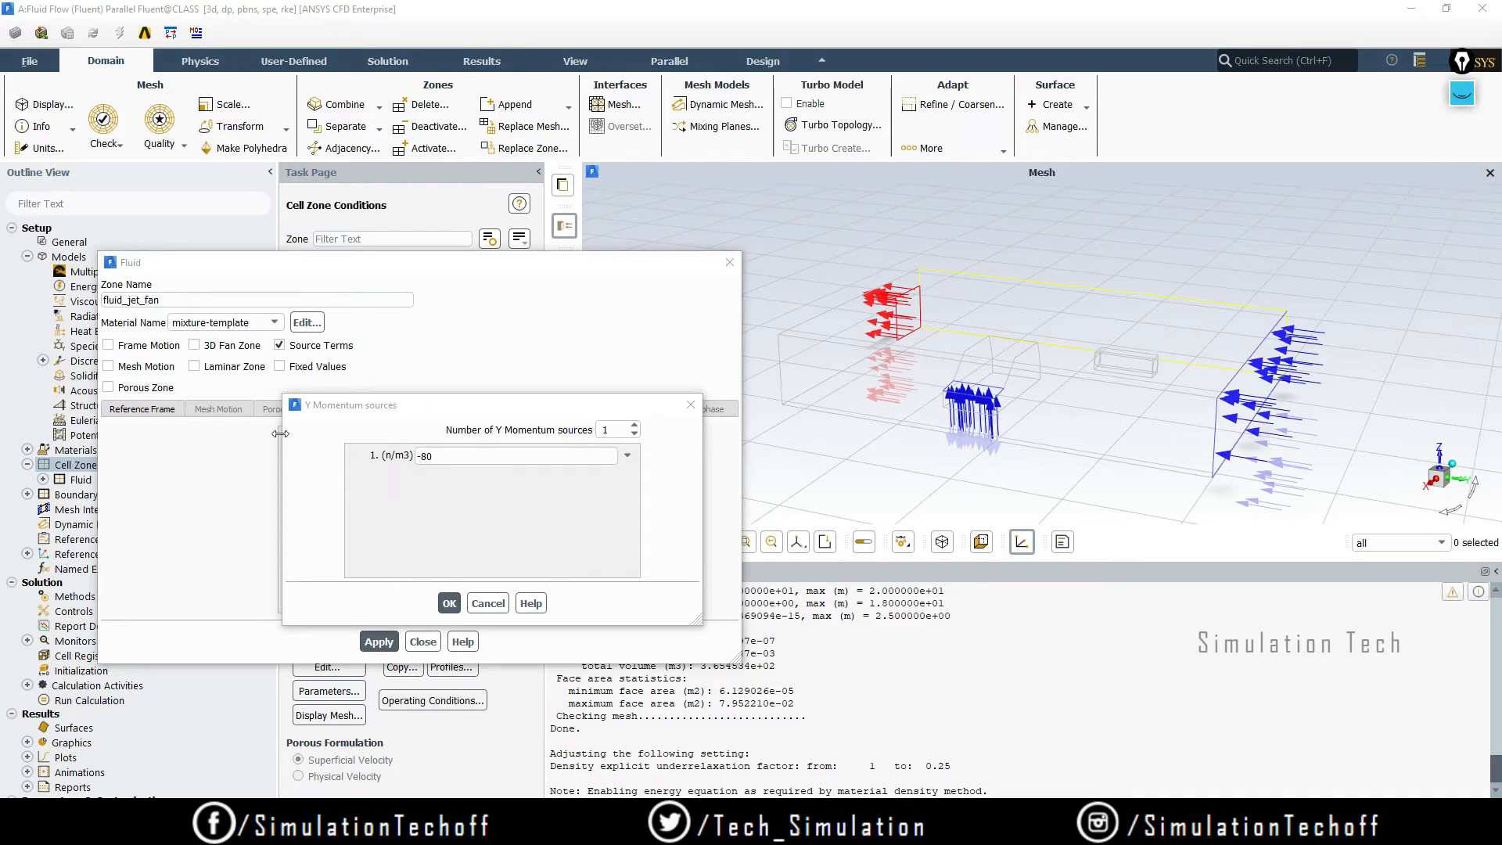
- Accept the Y momentum source, apply the fluid_jet_fan zone settings and close the zone's dialog
click(448, 603)
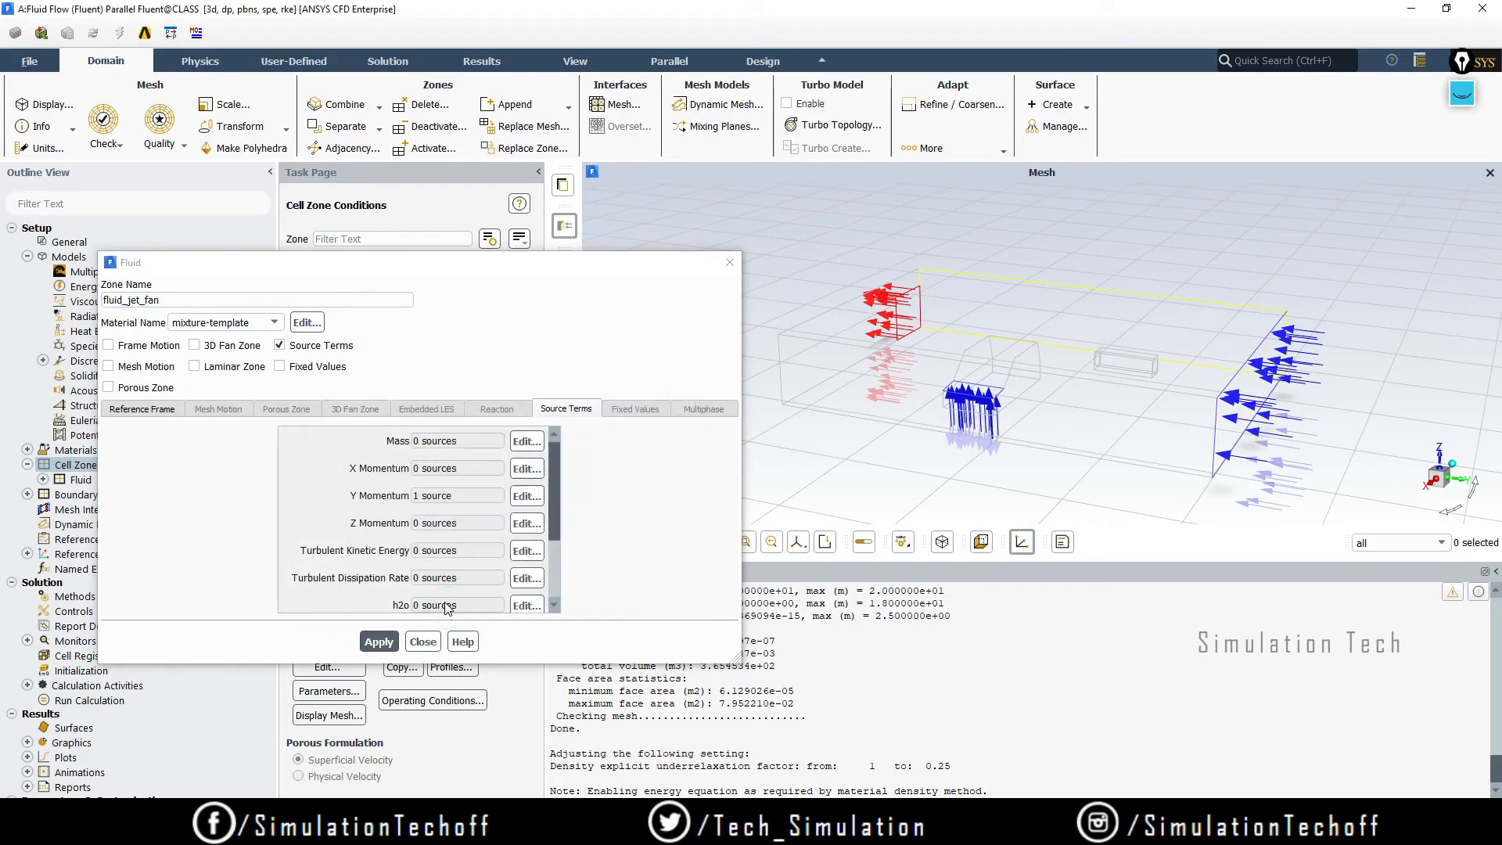
click(378, 642)
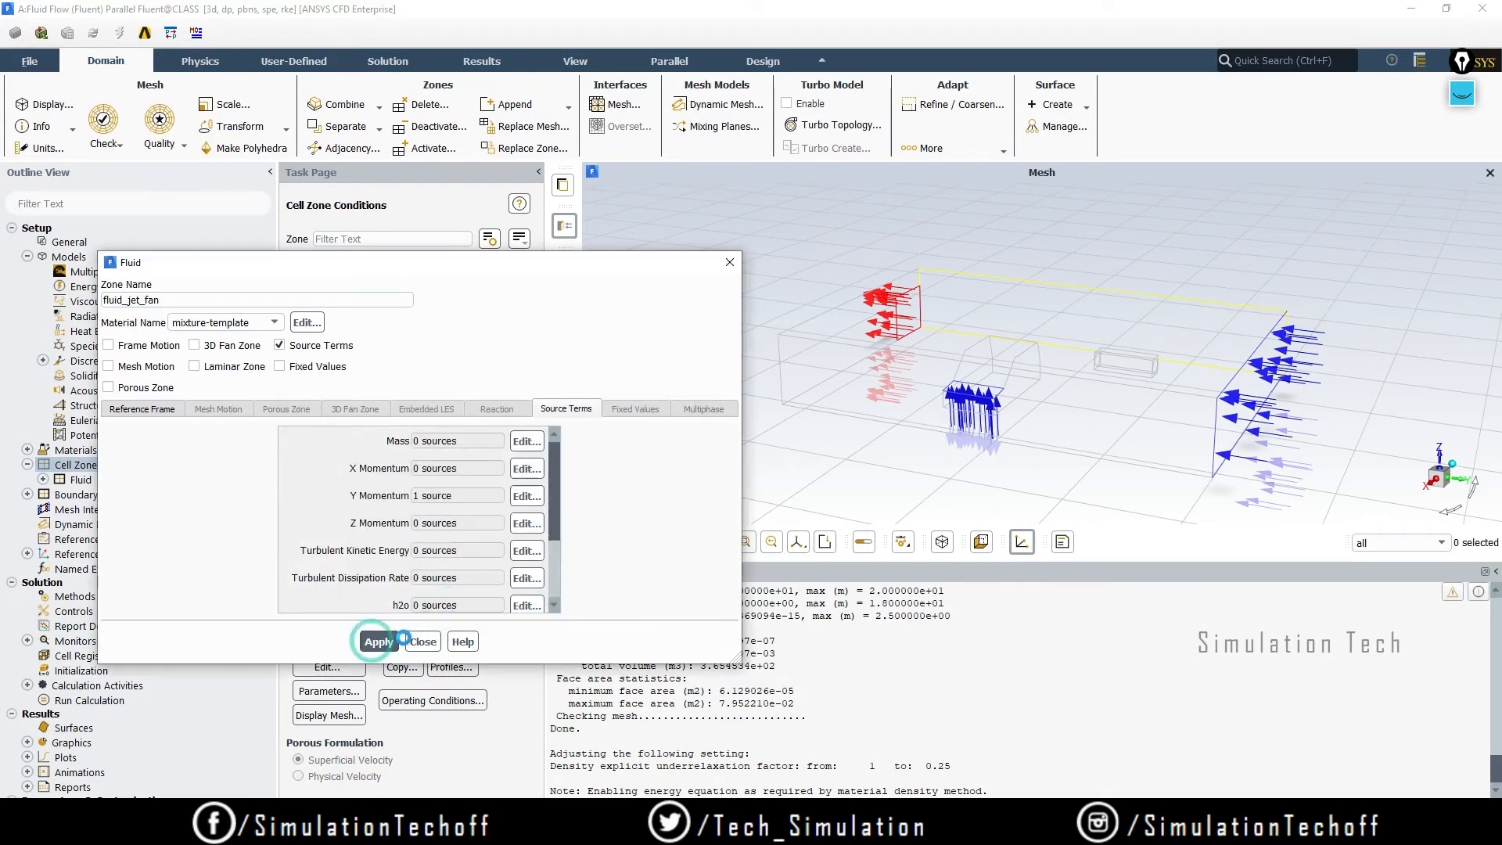
click(404, 577)
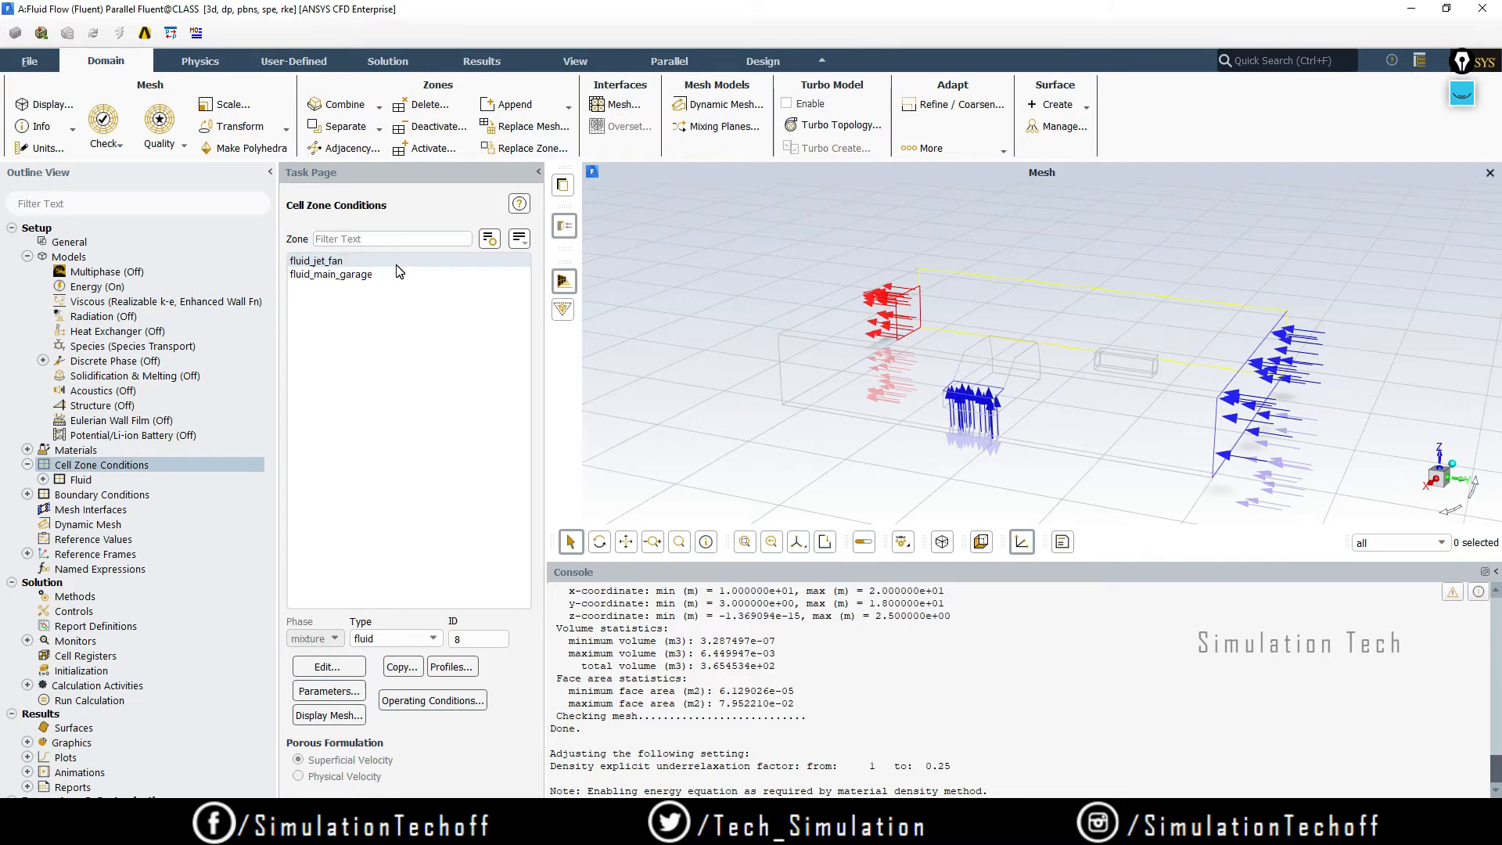
click(423, 442)
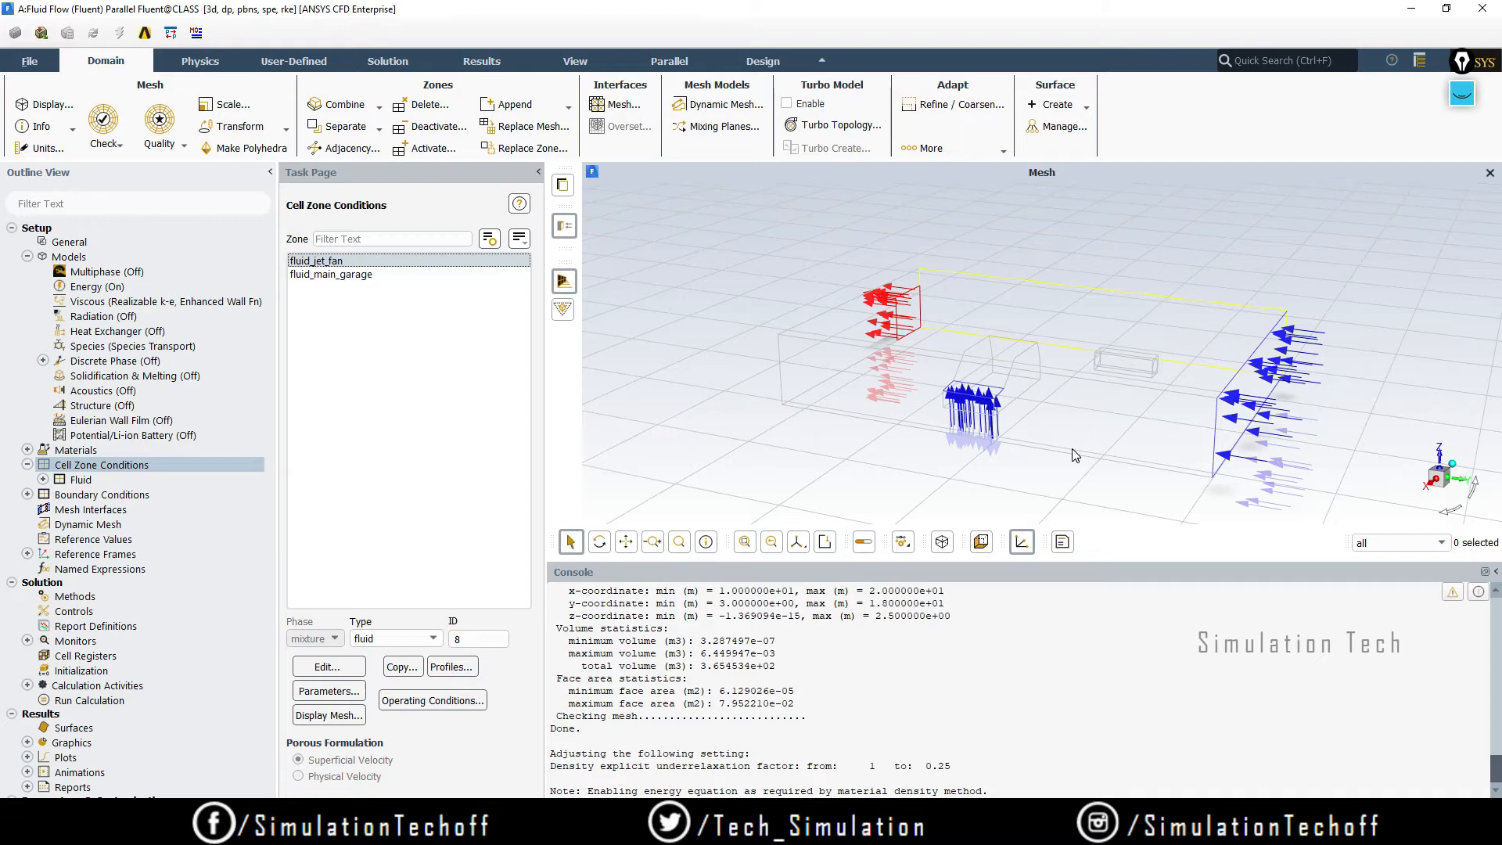
- Display the boundary conditions list and turn on zone highlighting with velocity_inlet_fresh_air selected
double_click(100, 495)
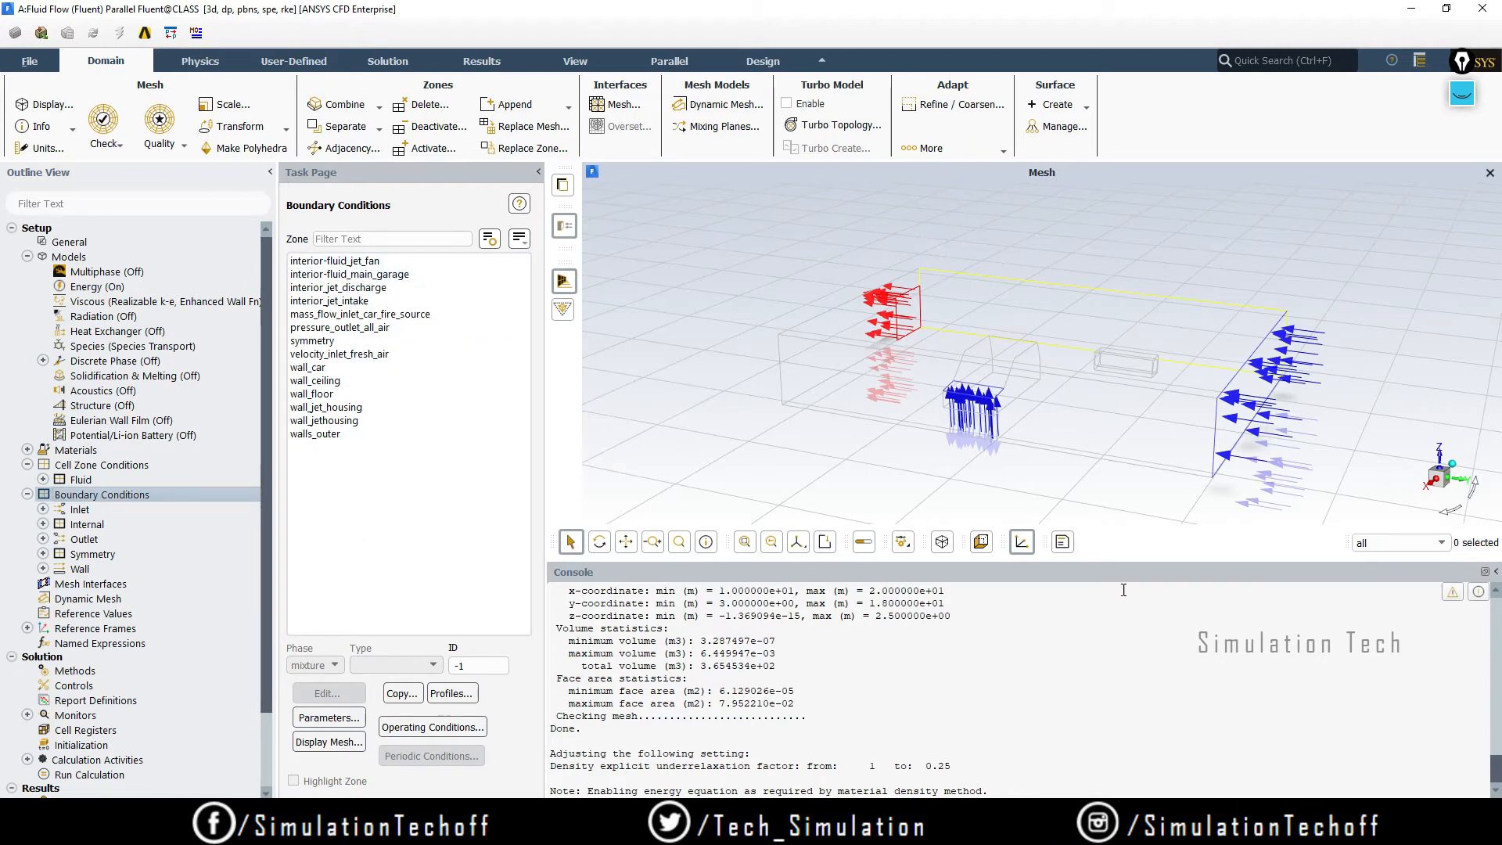
click(340, 343)
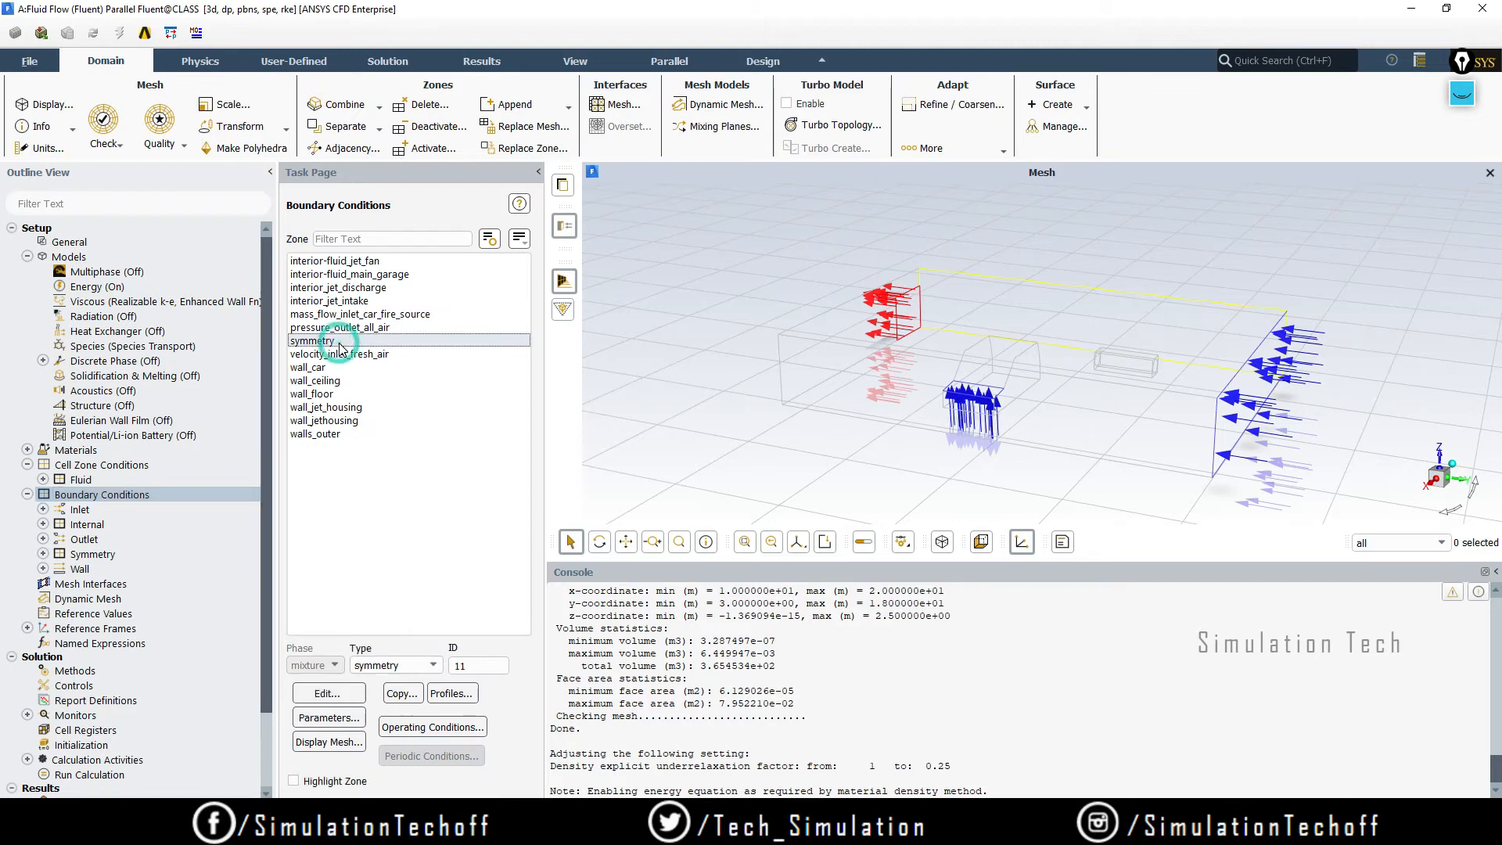
click(383, 328)
click(383, 287)
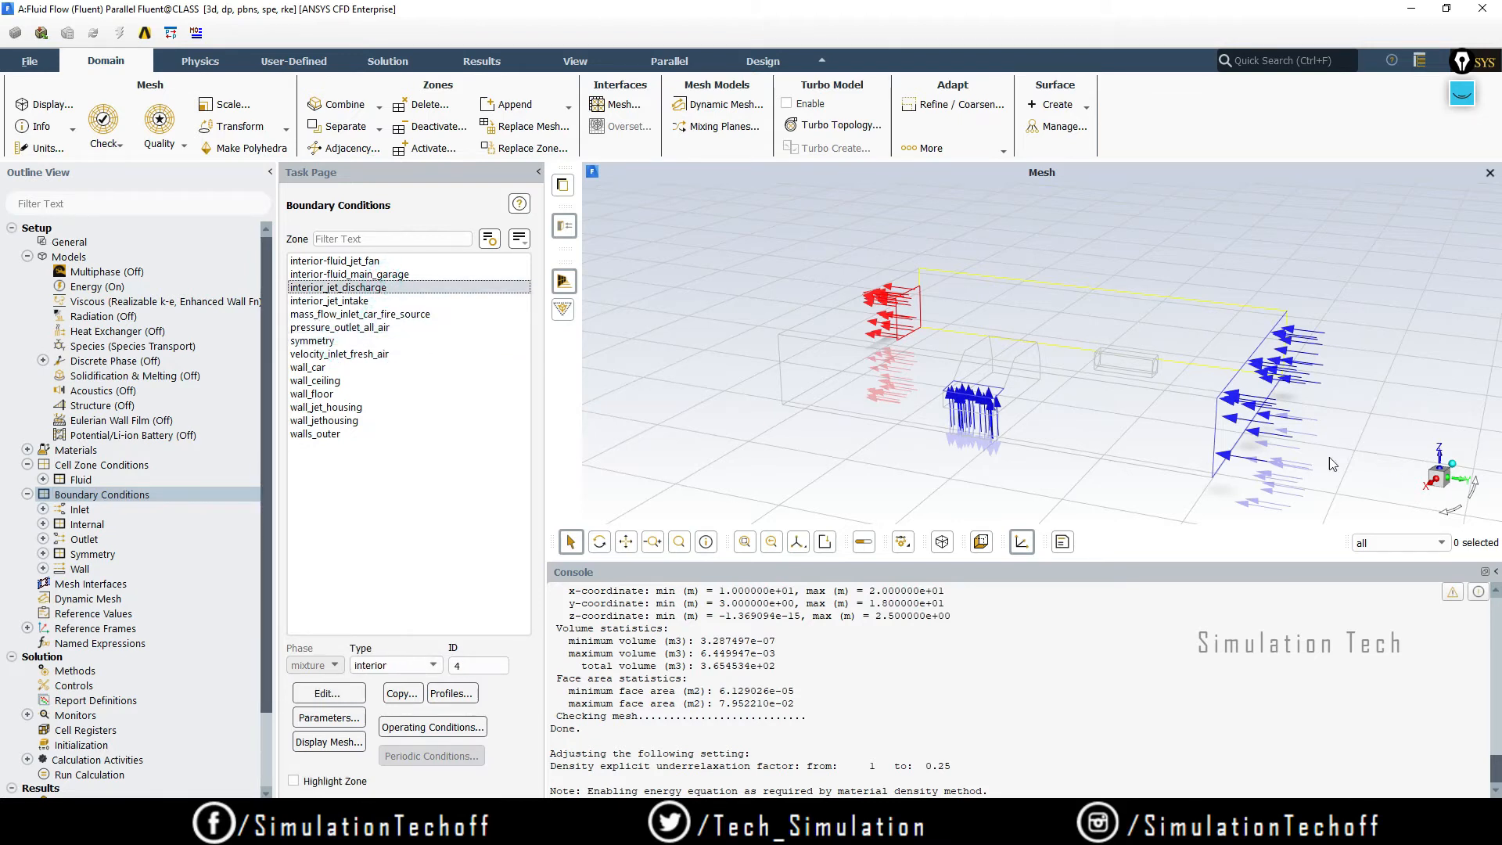
click(326, 342)
click(319, 369)
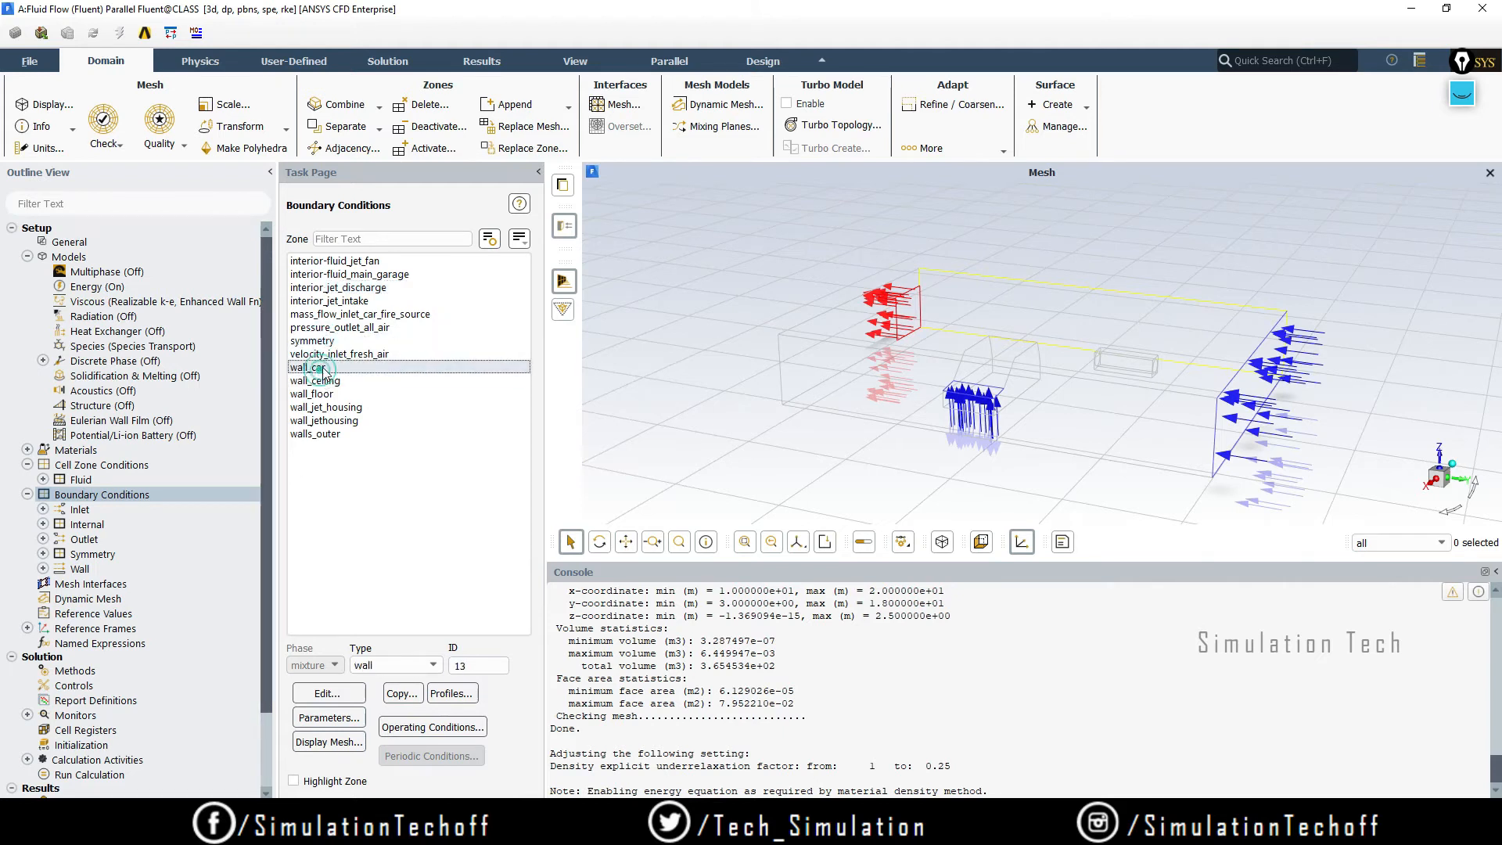
click(371, 356)
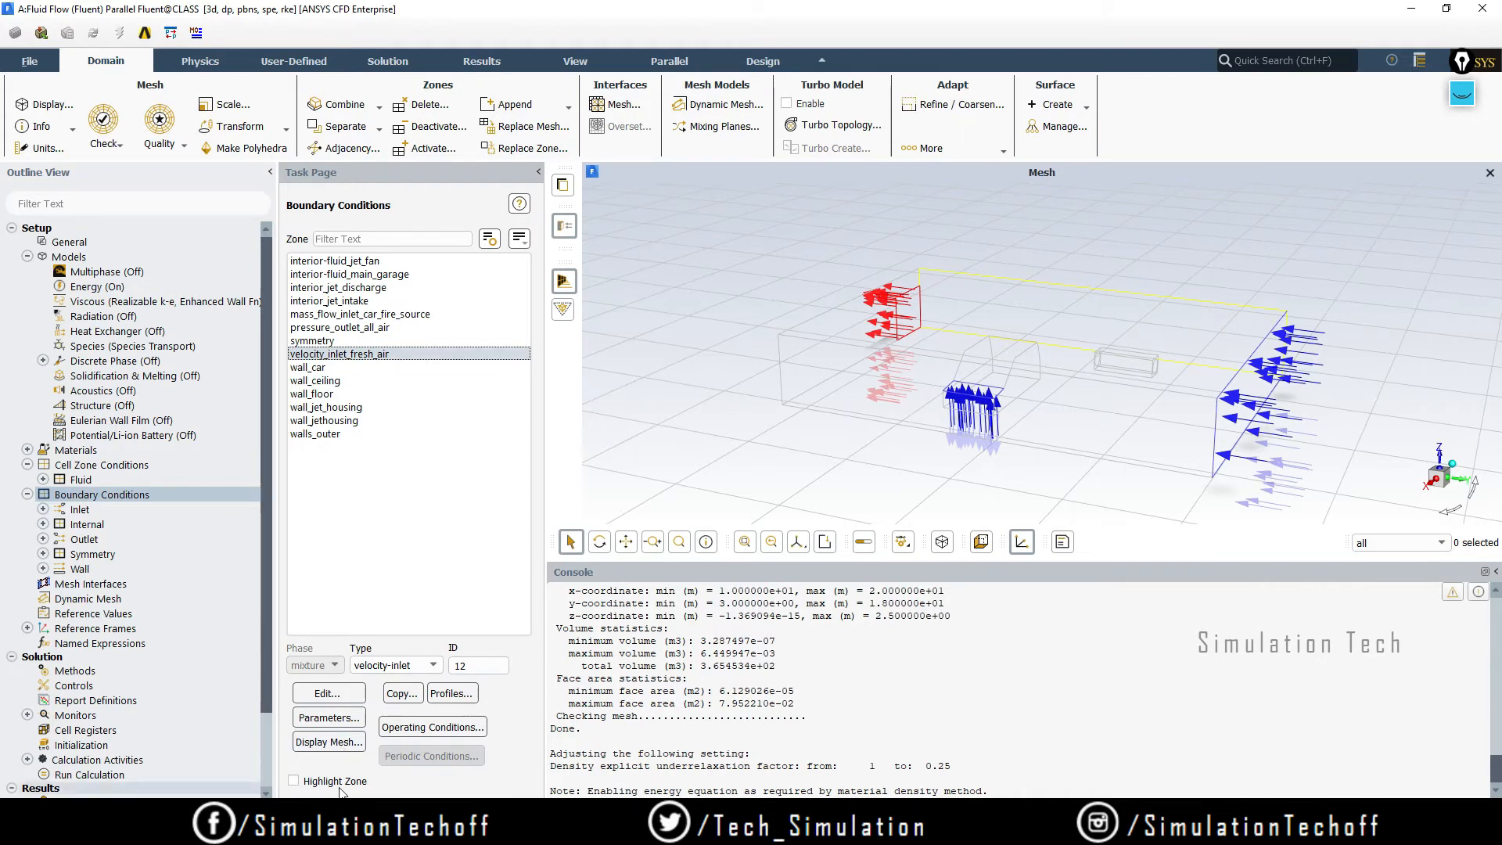
click(293, 781)
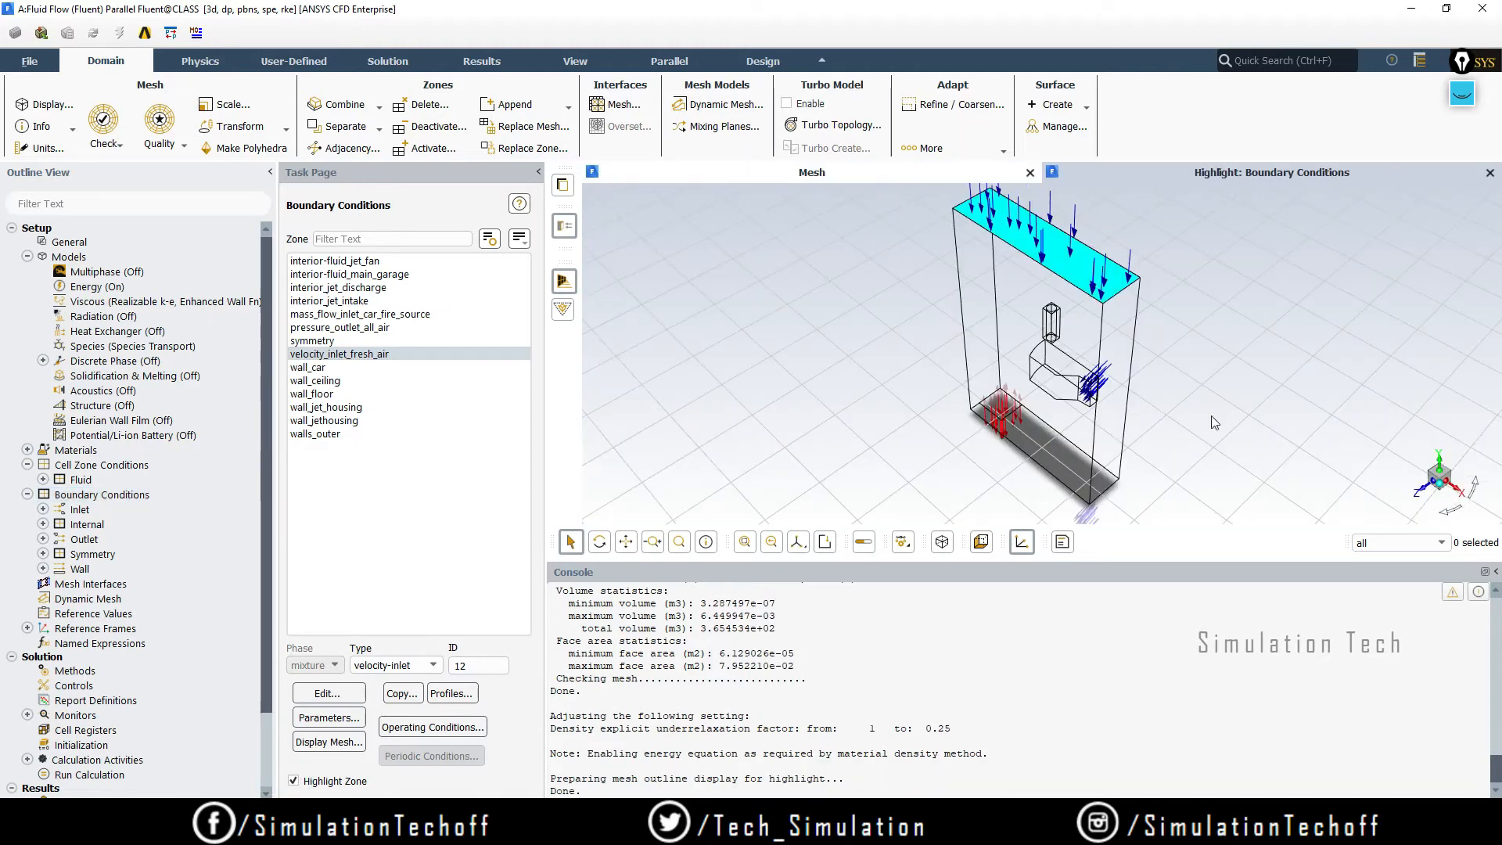
- Examine where the highlighted velocity_inlet_fresh_air boundary lies relative to the car, jet fan and outlet of the garage
drag(1210, 415, 1080, 455)
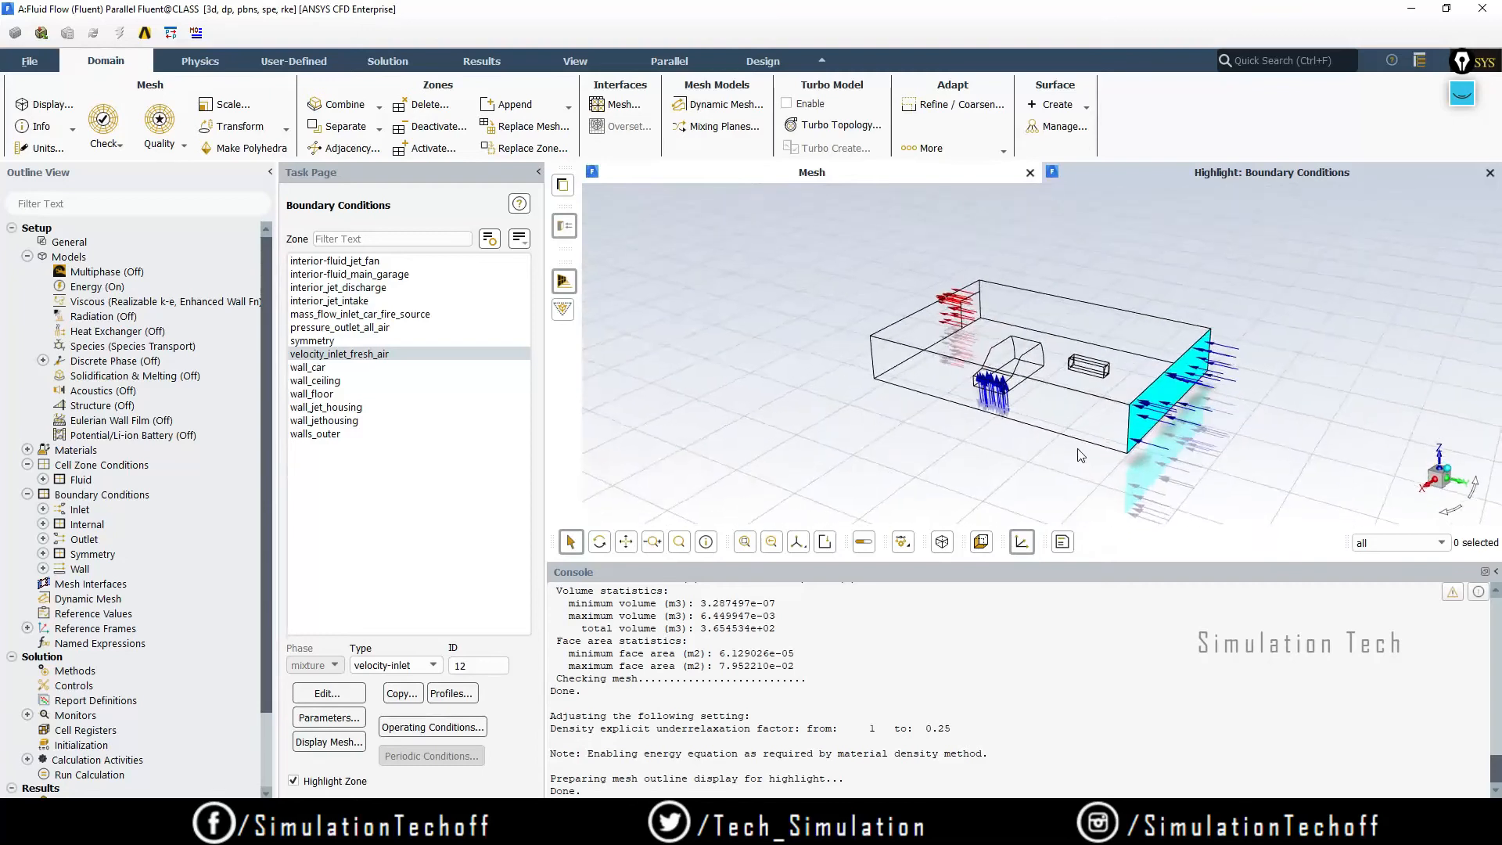
middle_drag(1077, 449, 1062, 443)
scroll(1055, 430, up, 6)
scroll(1089, 429, down, 3)
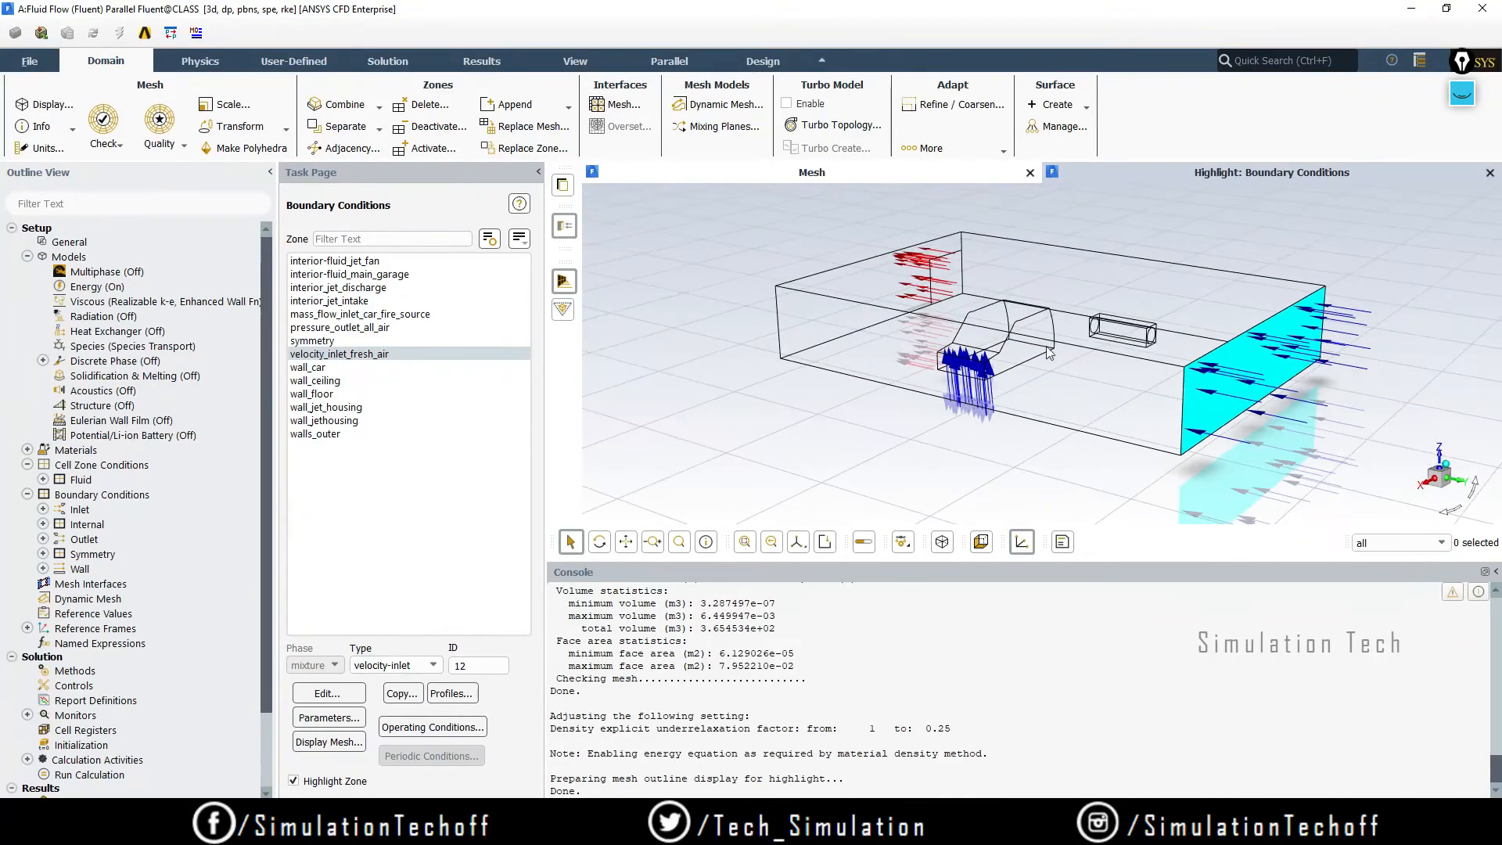
scroll(1034, 335, up, 2)
scroll(1380, 383, down, 1)
scroll(1375, 387, down, 1)
scroll(1371, 348, up, 2)
scroll(1371, 345, down, 1)
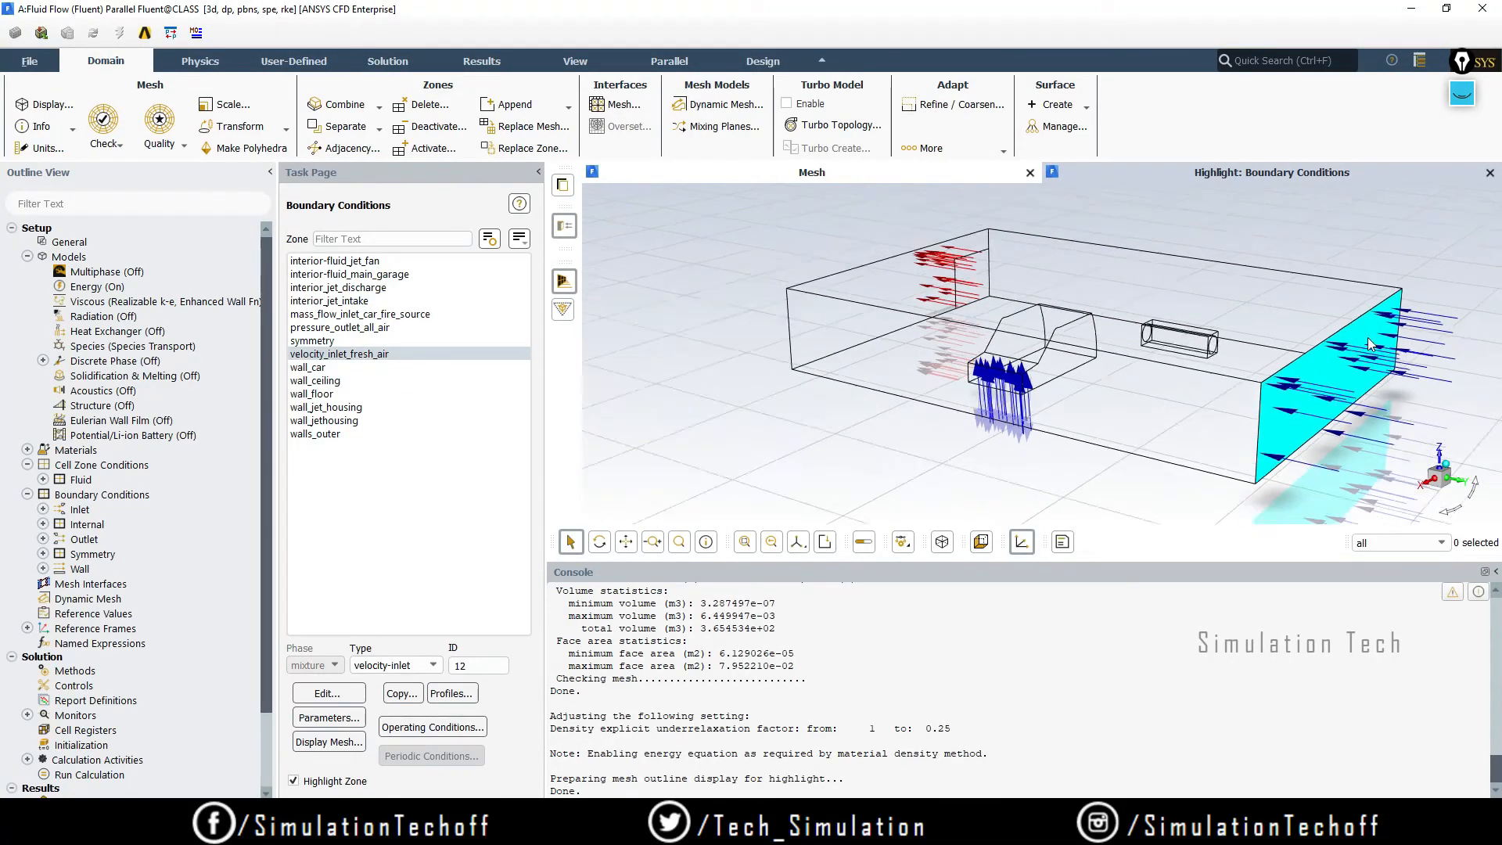
scroll(1368, 344, up, 1)
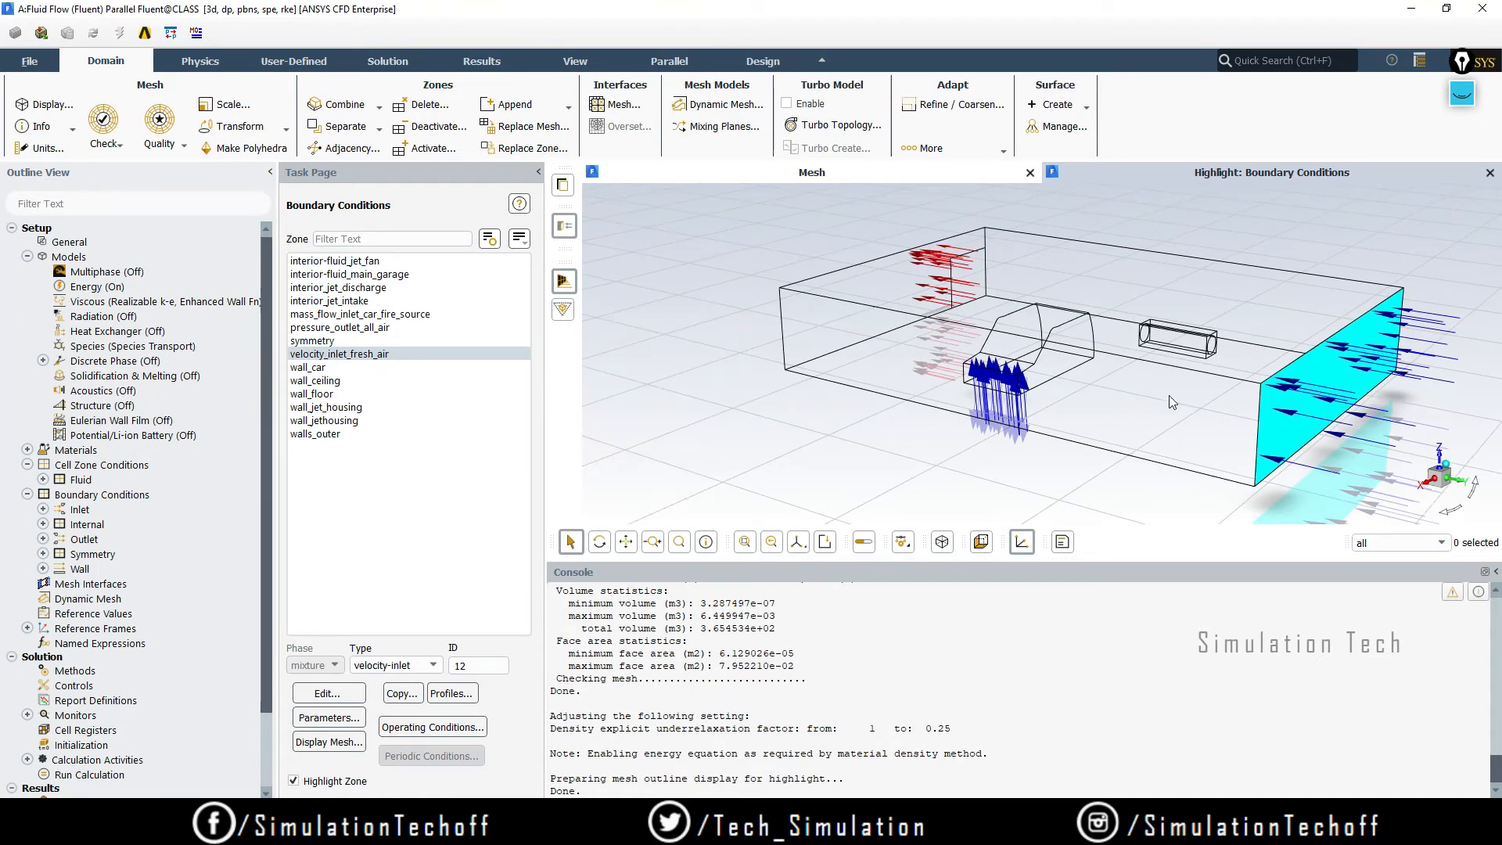
- Inspect the locations of the pressure_outlet_all_air, wall_jethousing, symmetry and wall_car boundaries by highlighting each one in the model
click(345, 328)
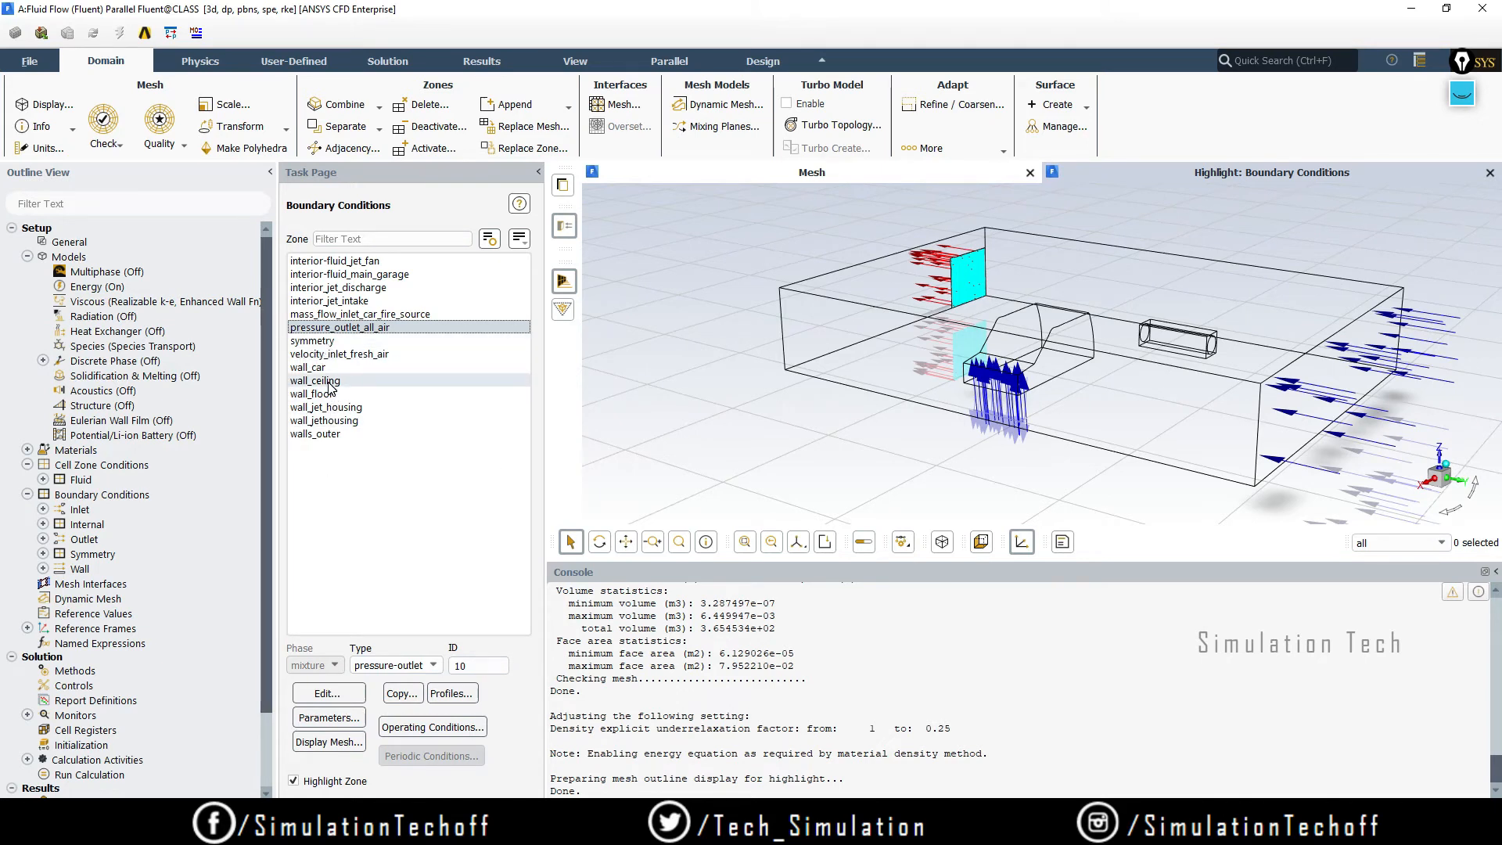
click(349, 423)
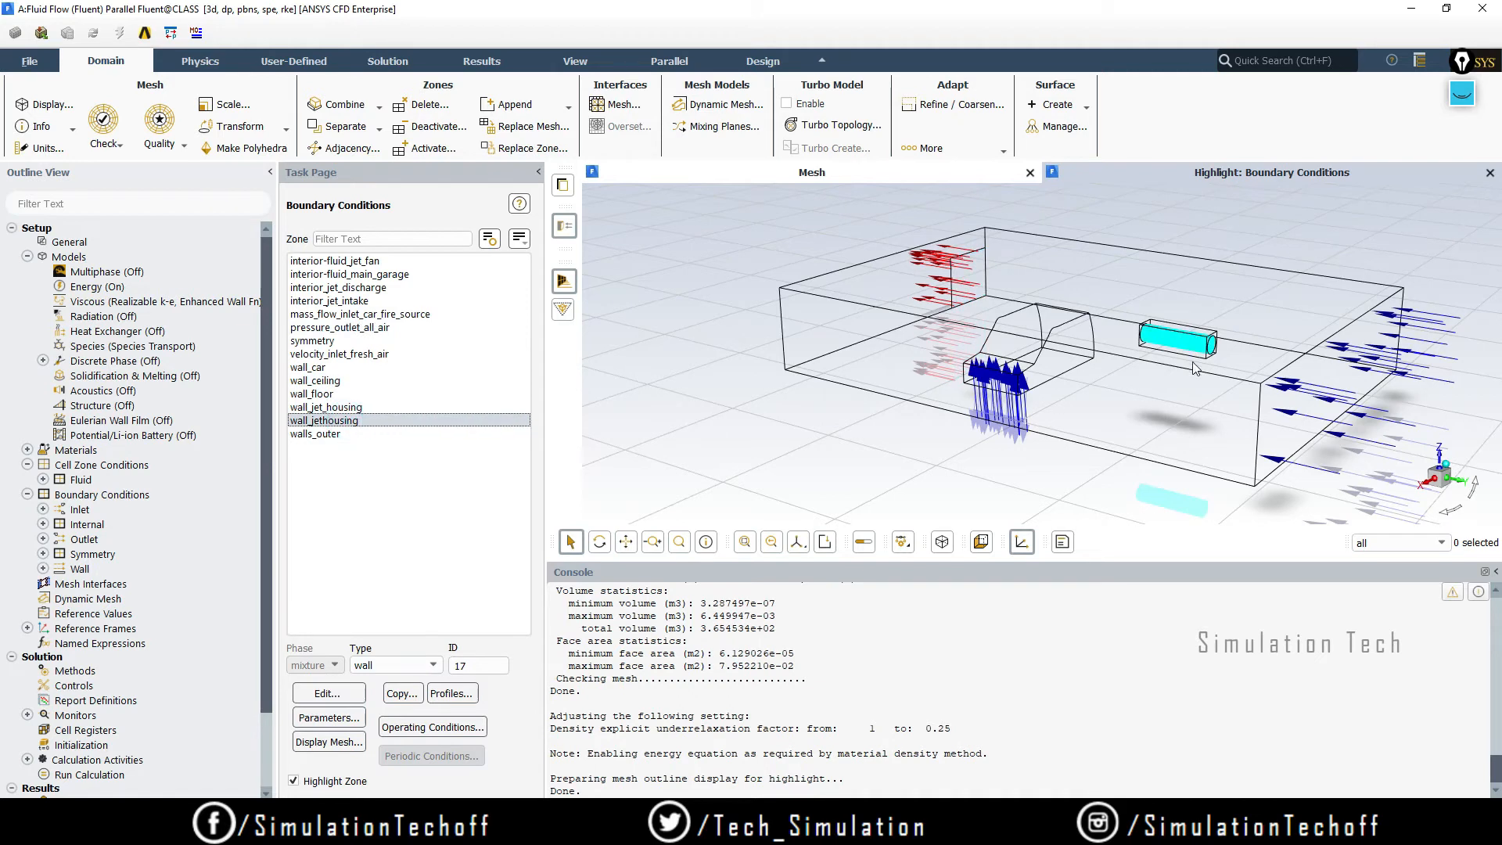
click(373, 263)
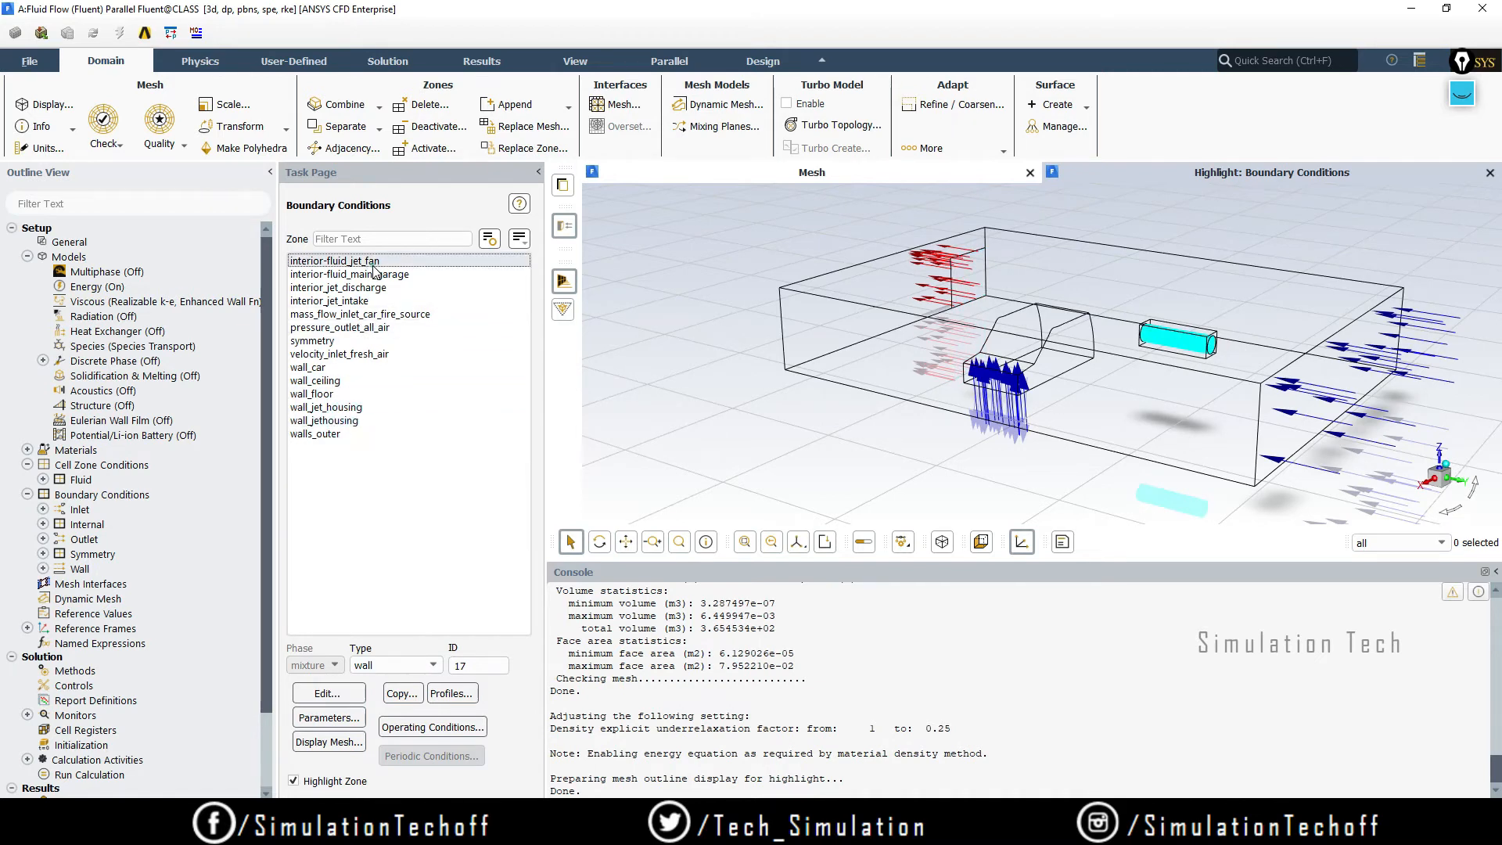
click(338, 343)
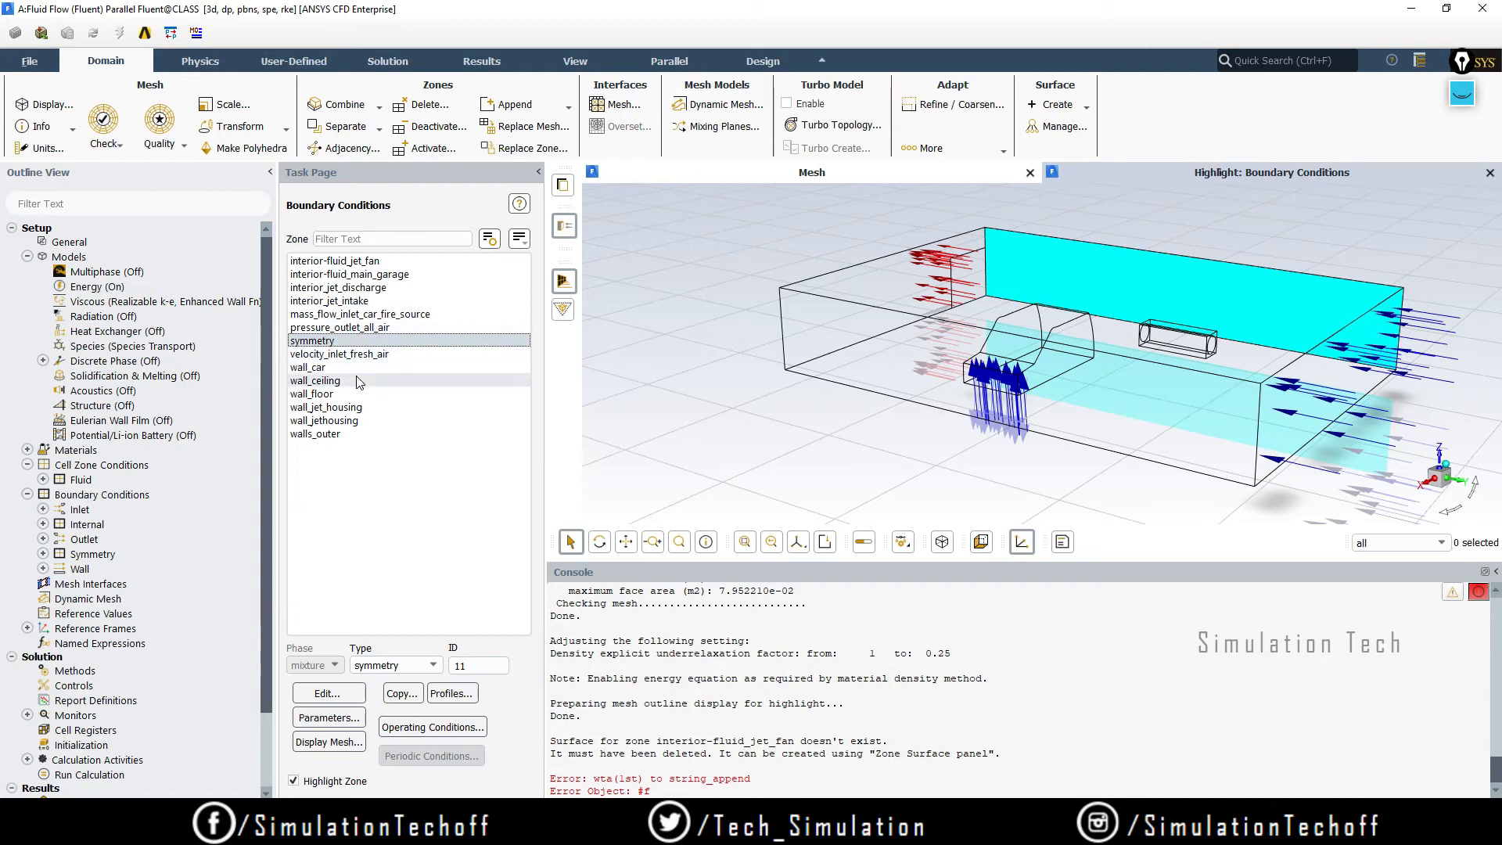
click(358, 368)
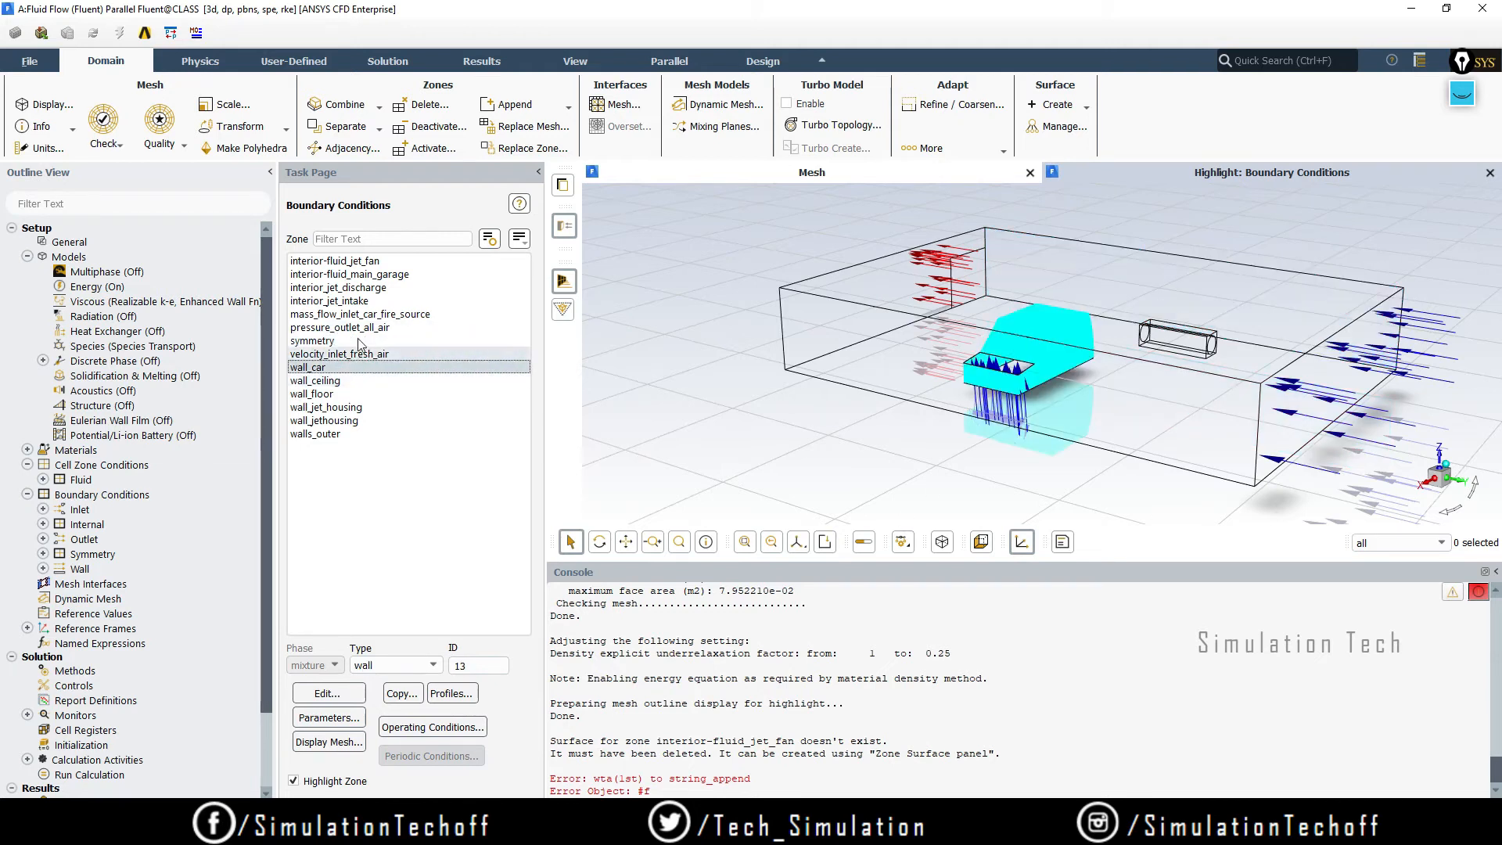
- Set the velocity_inlet_fresh_air velocity magnitude to 0.8 m/s and its turbulent viscosity ratio to 5
click(358, 354)
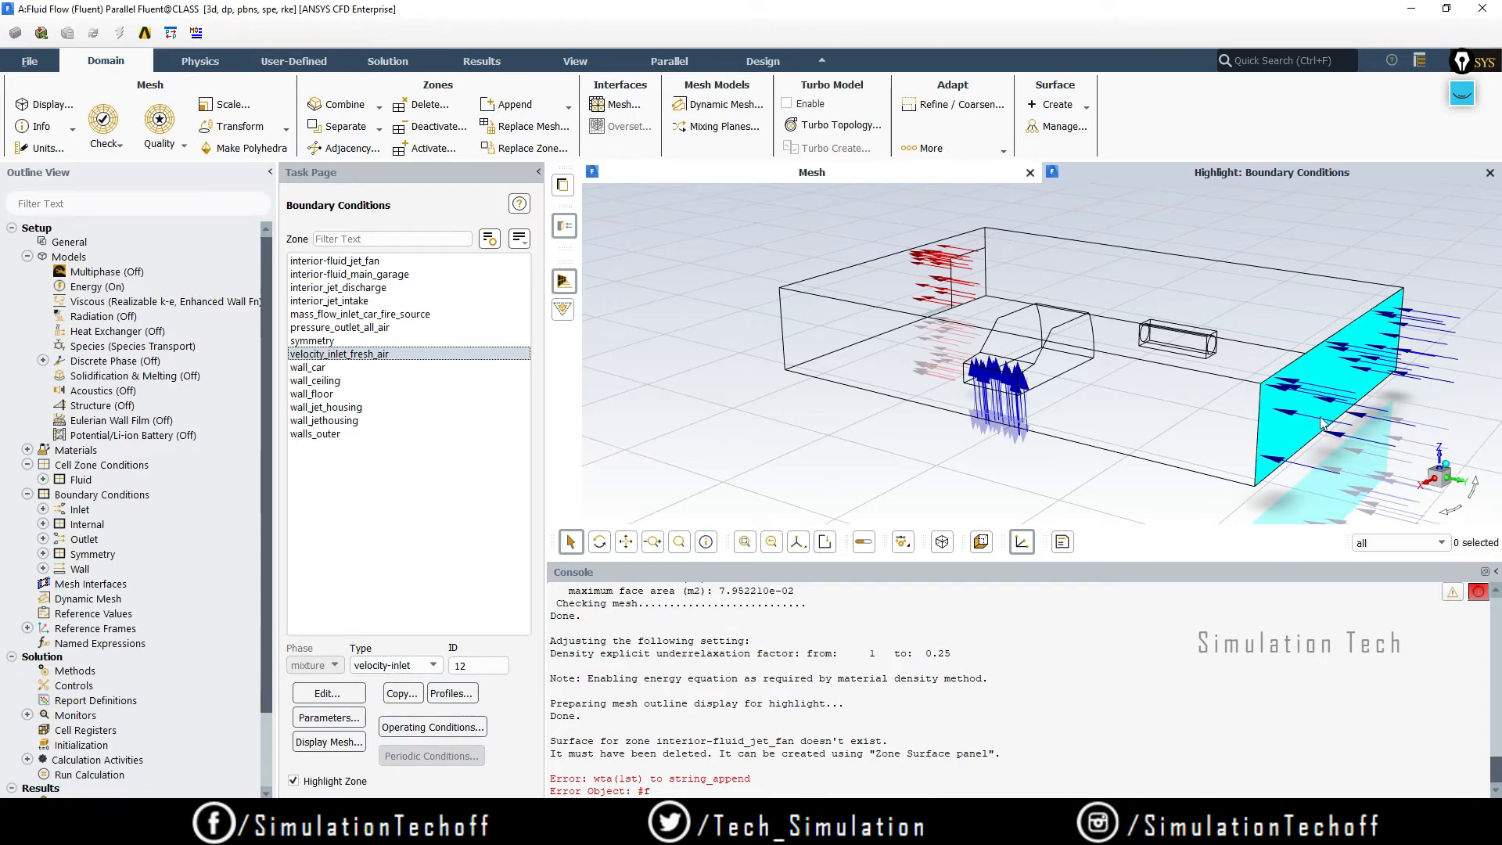
click(328, 694)
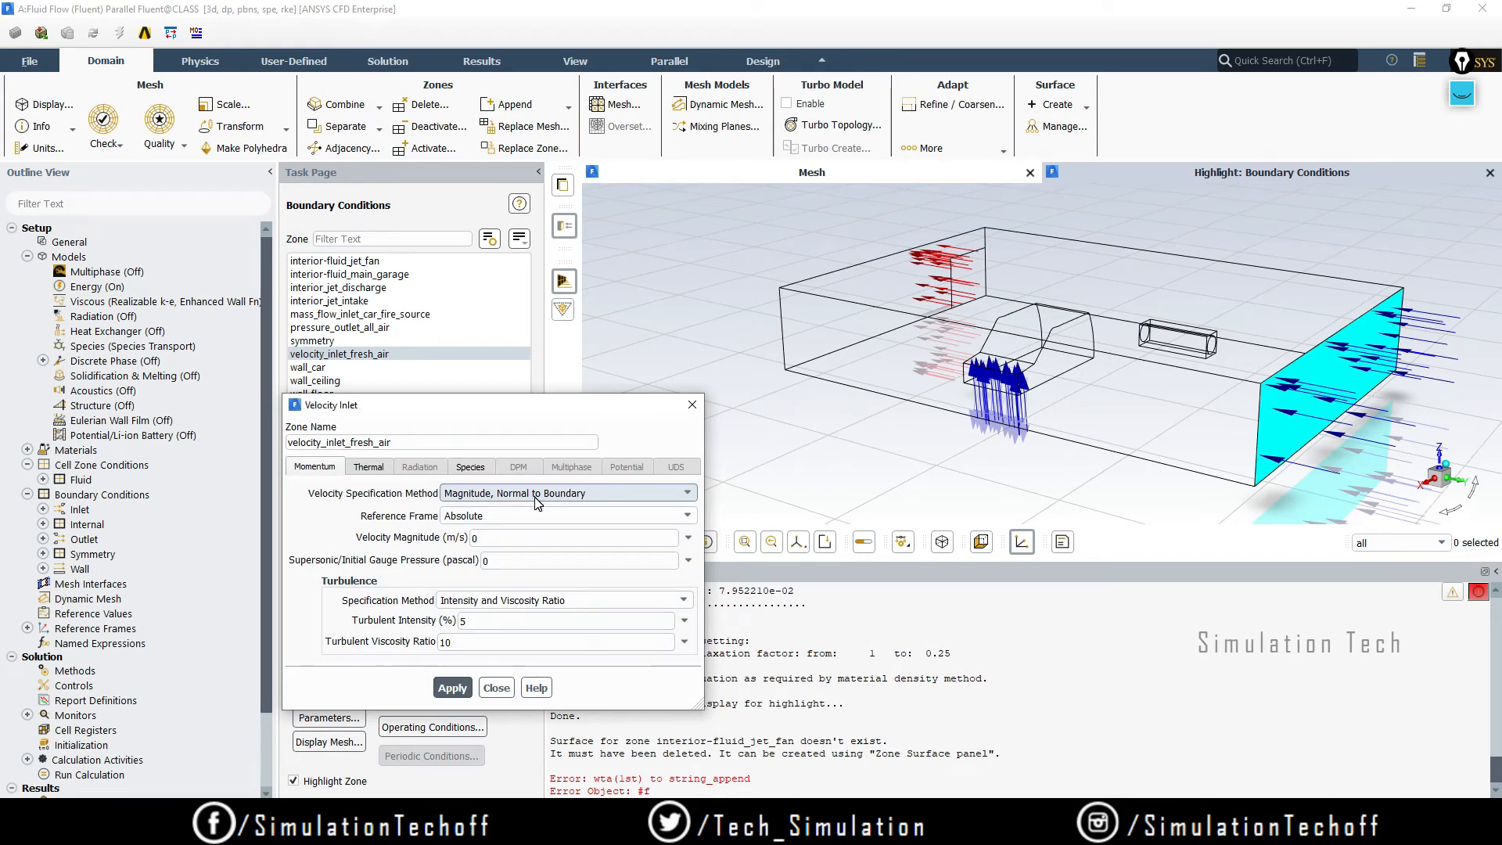
drag(440, 405, 532, 262)
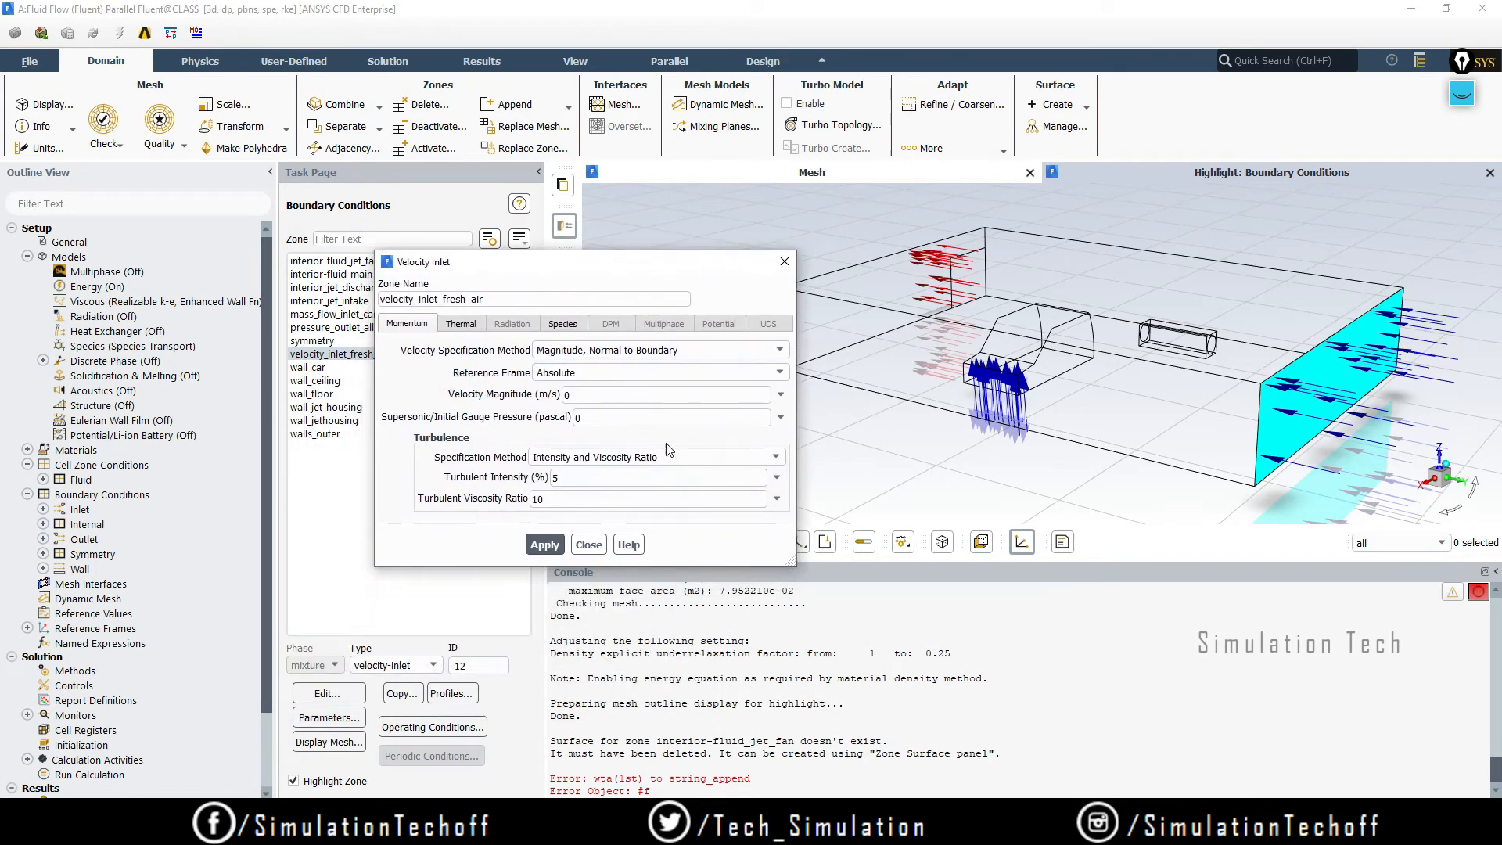
click(628, 398)
click(550, 408)
drag(598, 392, 502, 398)
double_click(538, 499)
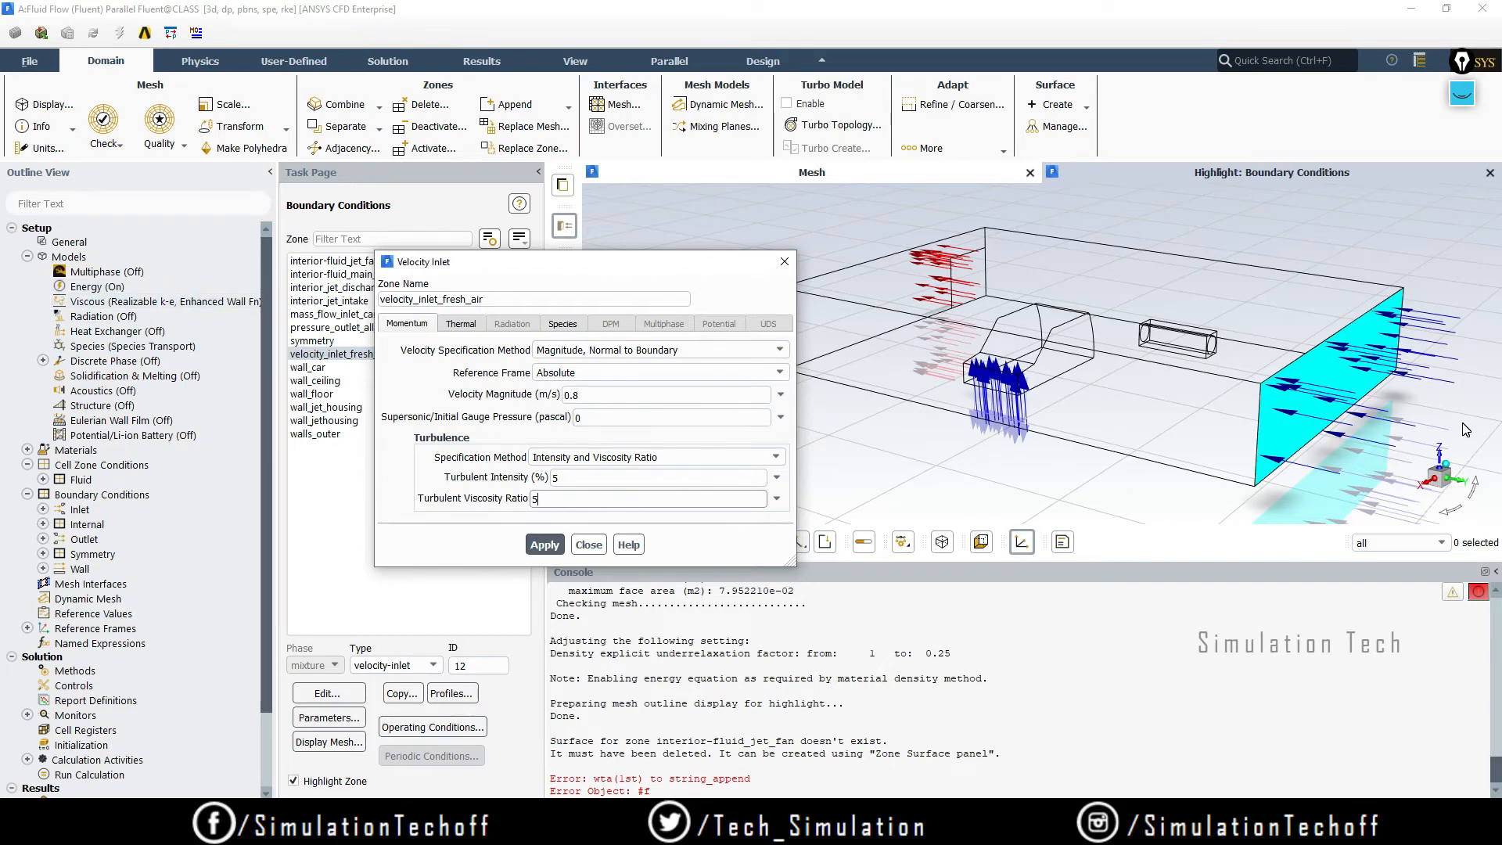
- Set the temperature of the fresh air velocity inlet to 293.15 K
click(460, 327)
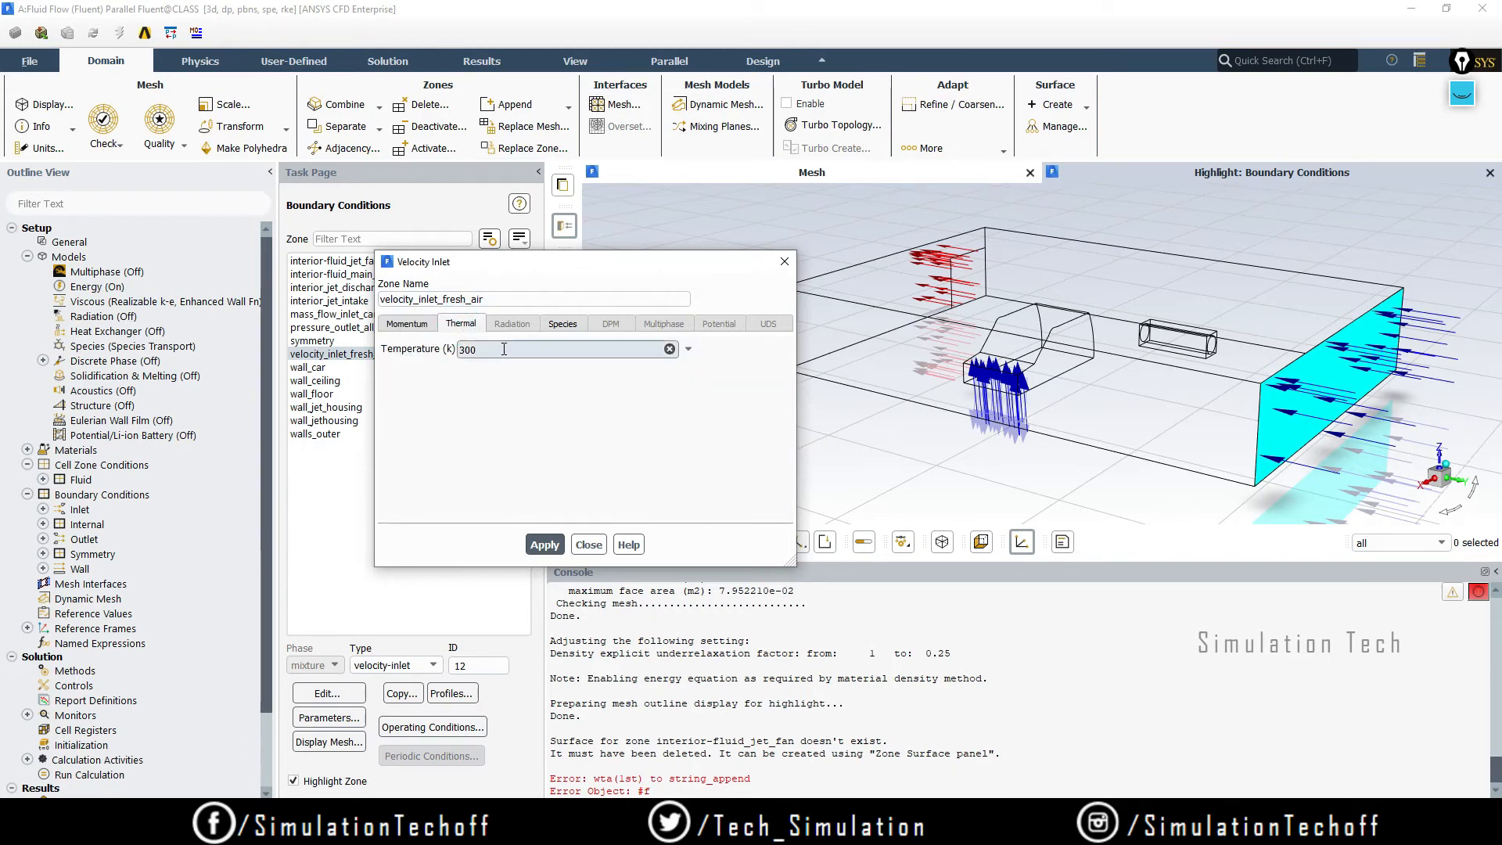
drag(504, 348, 421, 356)
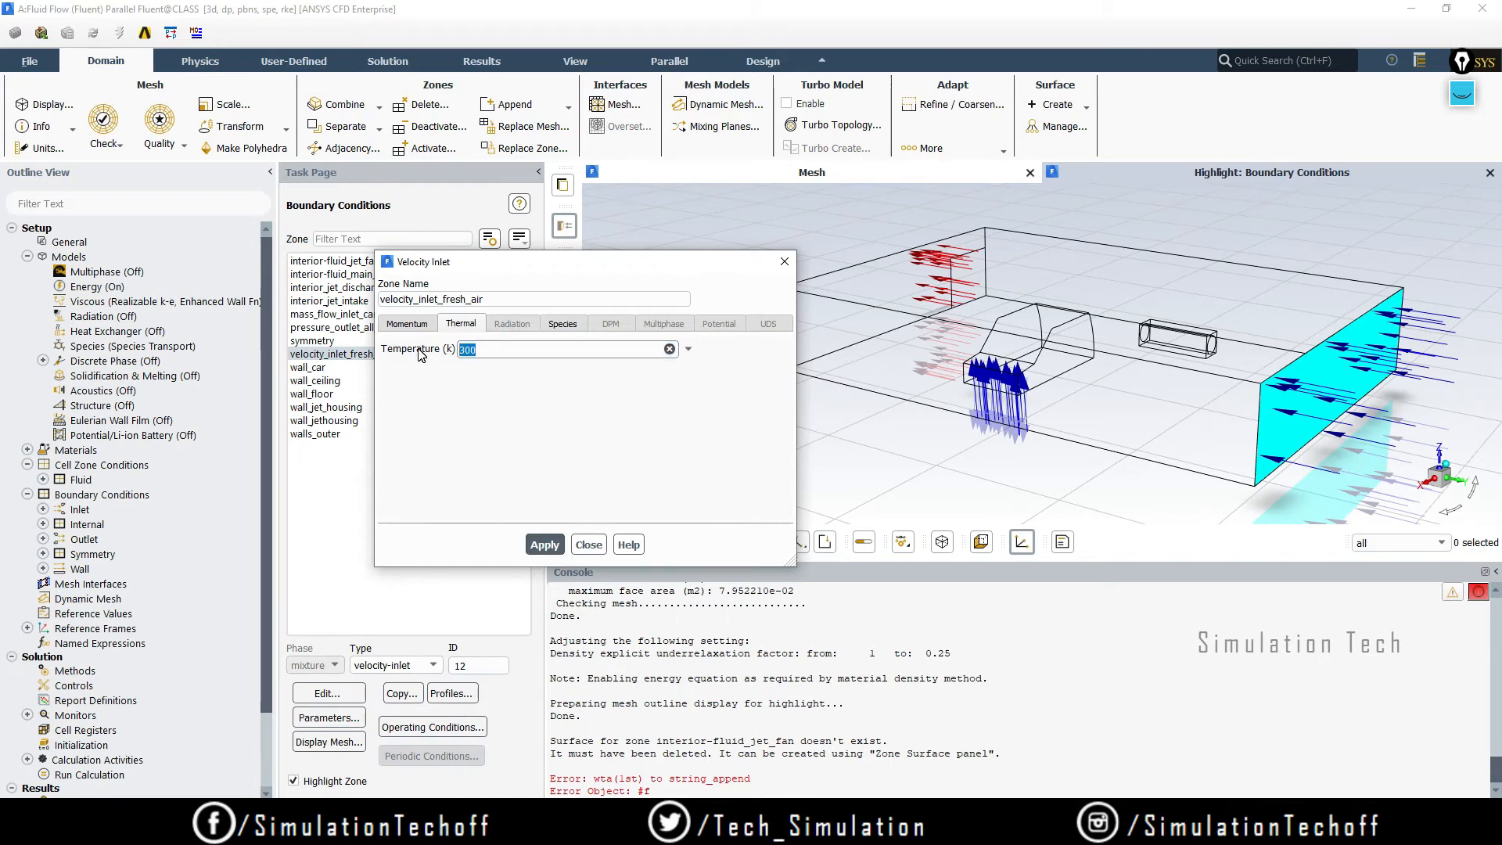
text(293.15)
- Set the fresh air inlet's o2 mass fraction to 0.23, then apply the settings and close the boundary's dialog
click(562, 324)
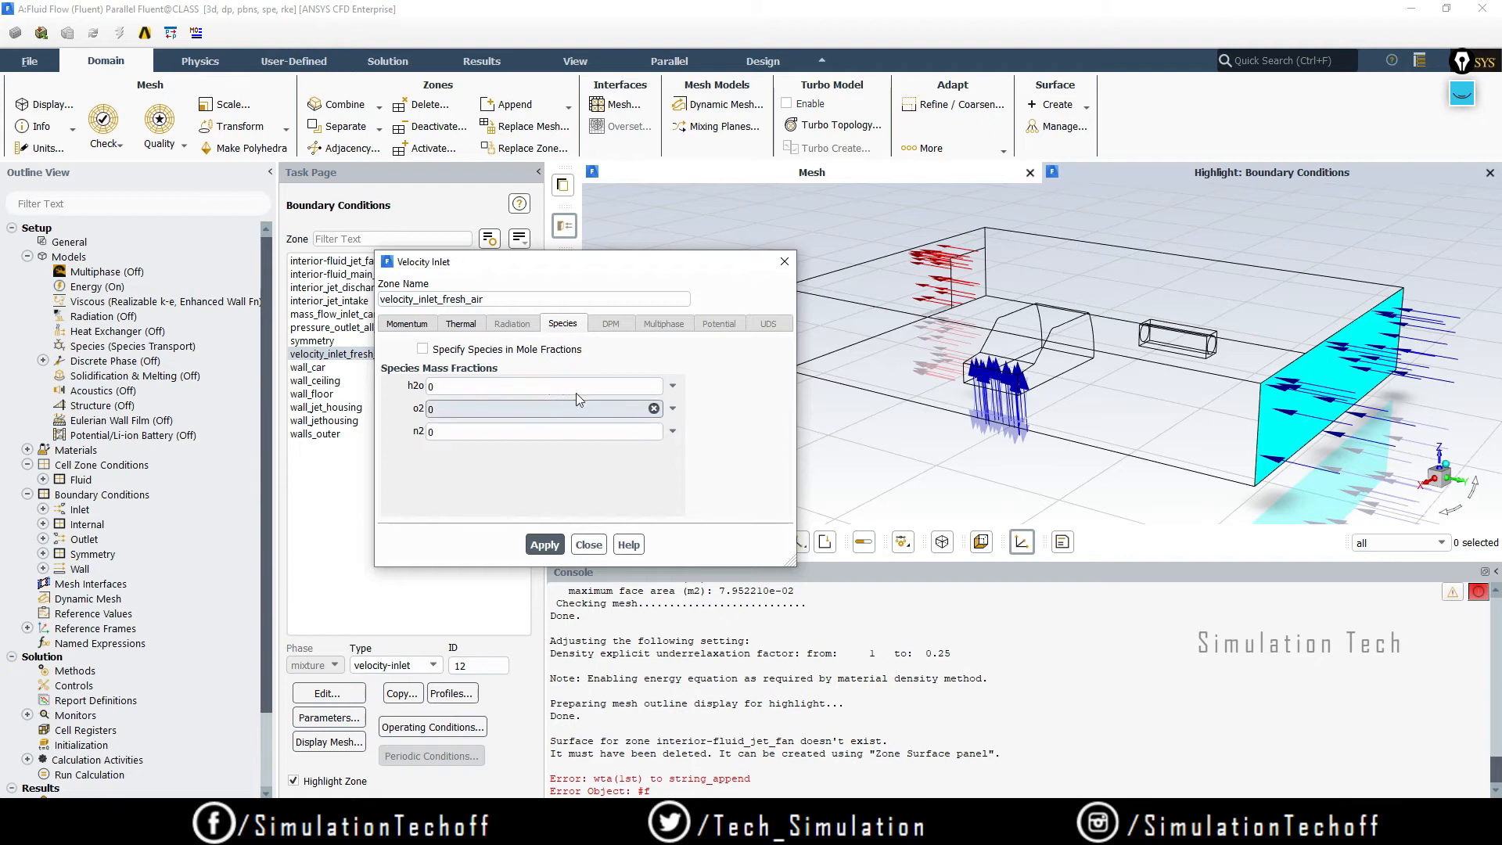
click(447, 408)
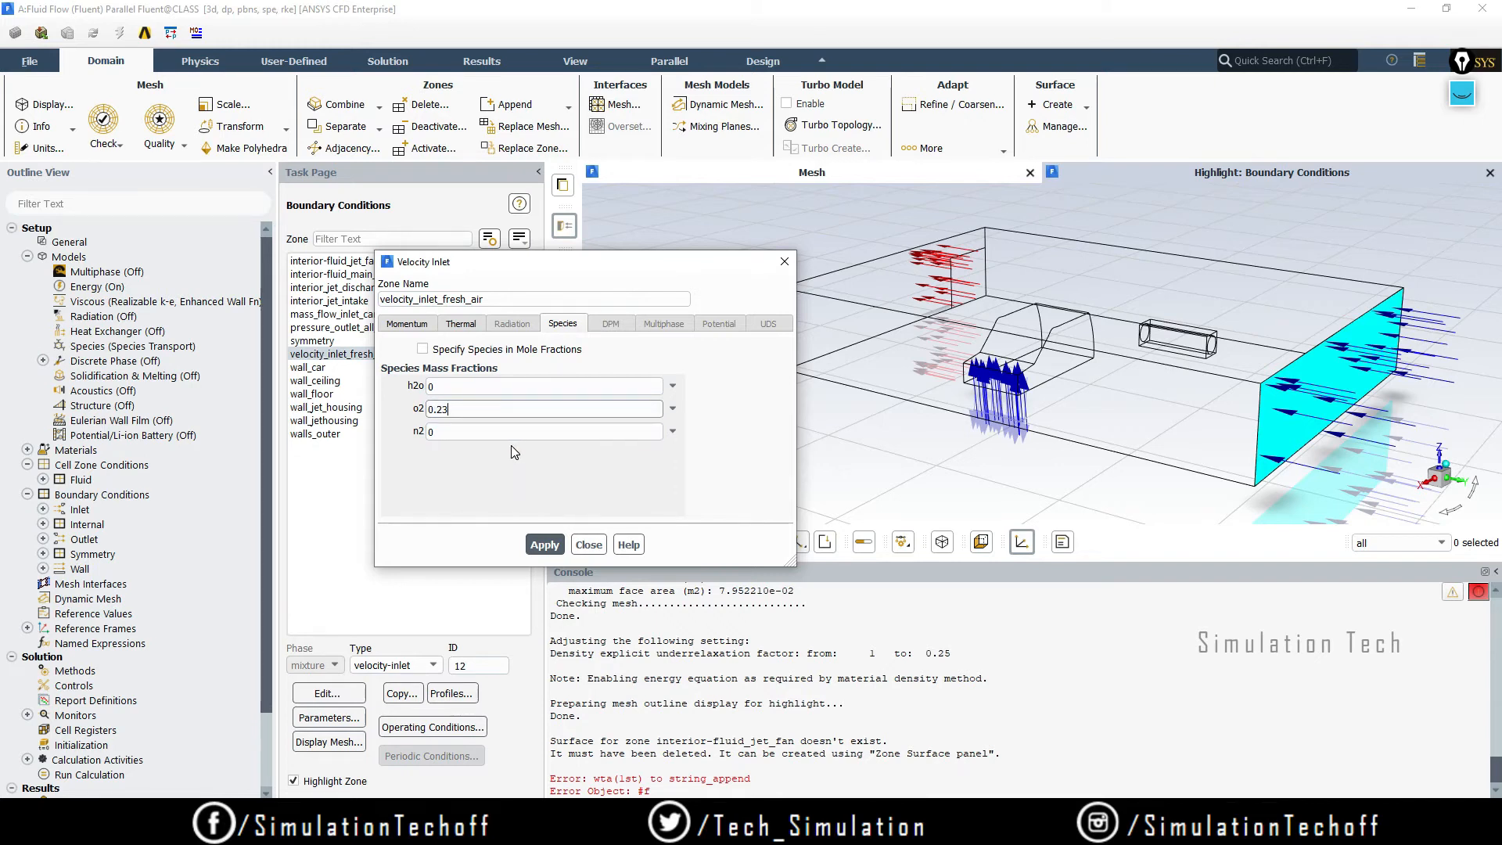
click(545, 546)
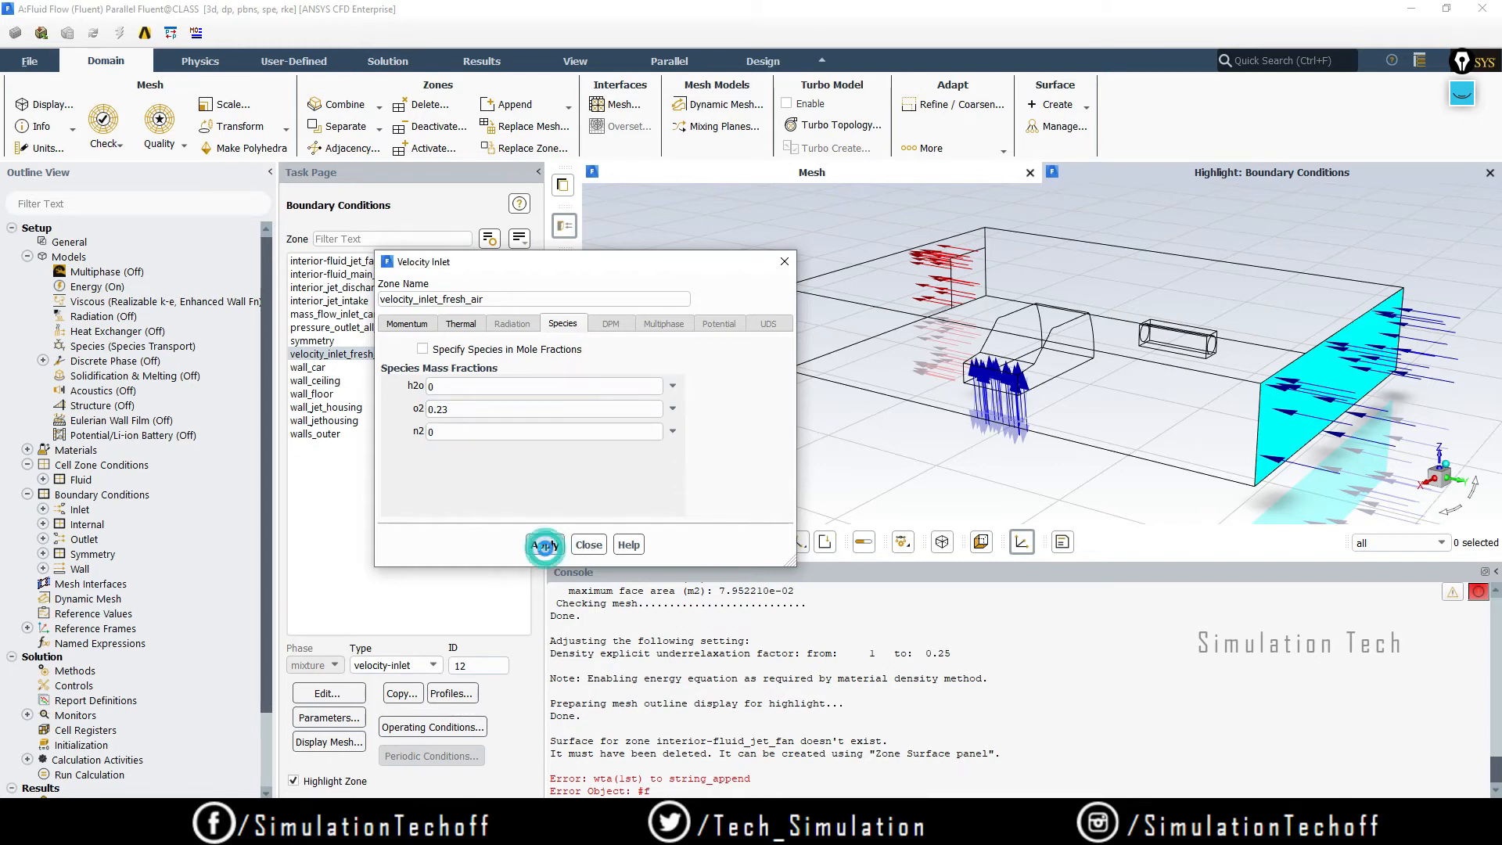
click(588, 545)
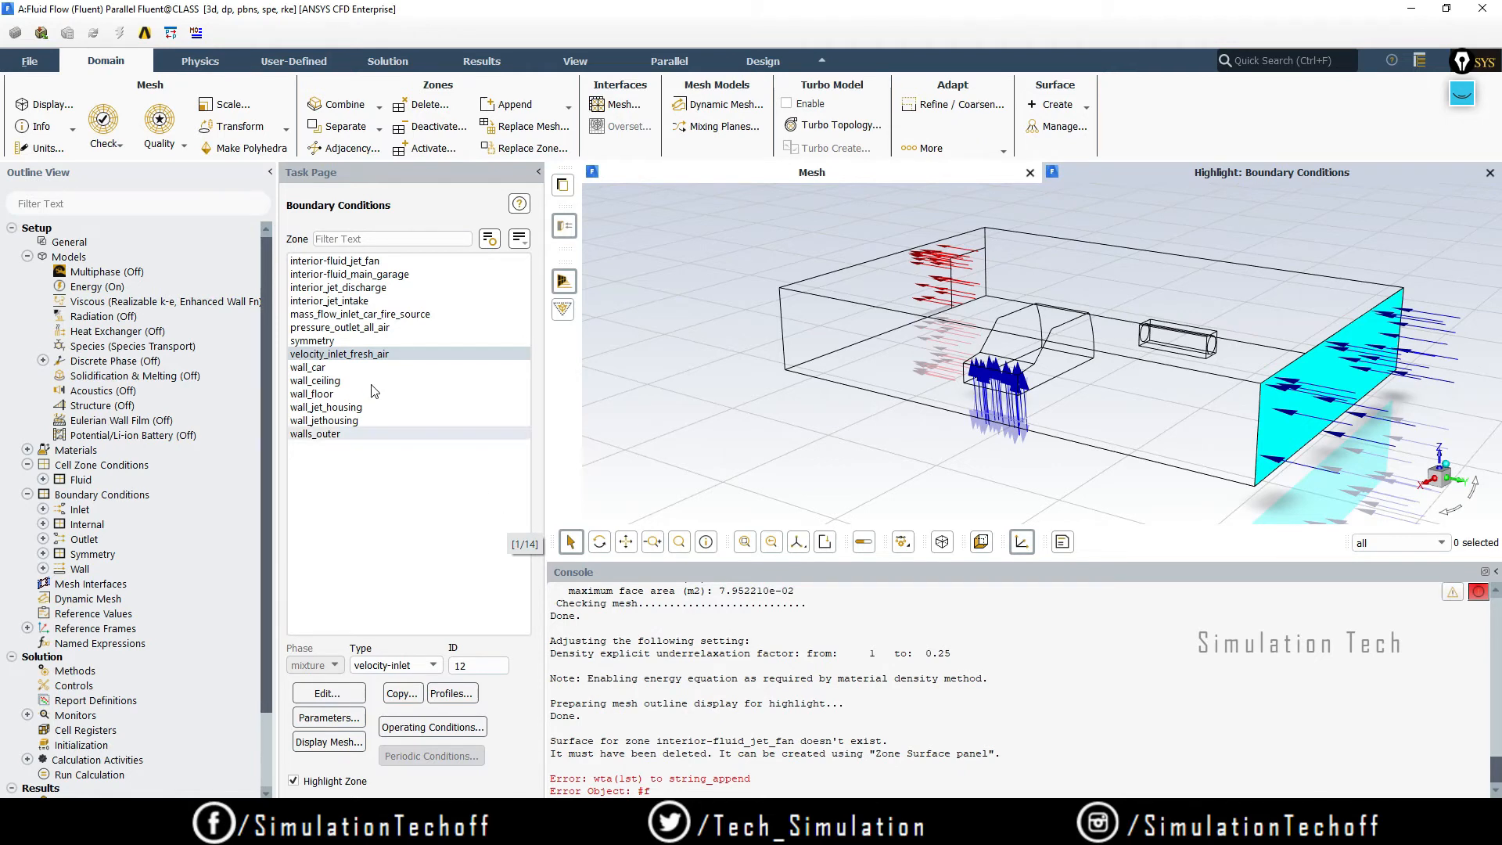
- Open pressure_outlet_all_air for editing and set its backflow turbulent viscosity ratio to 5
click(393, 327)
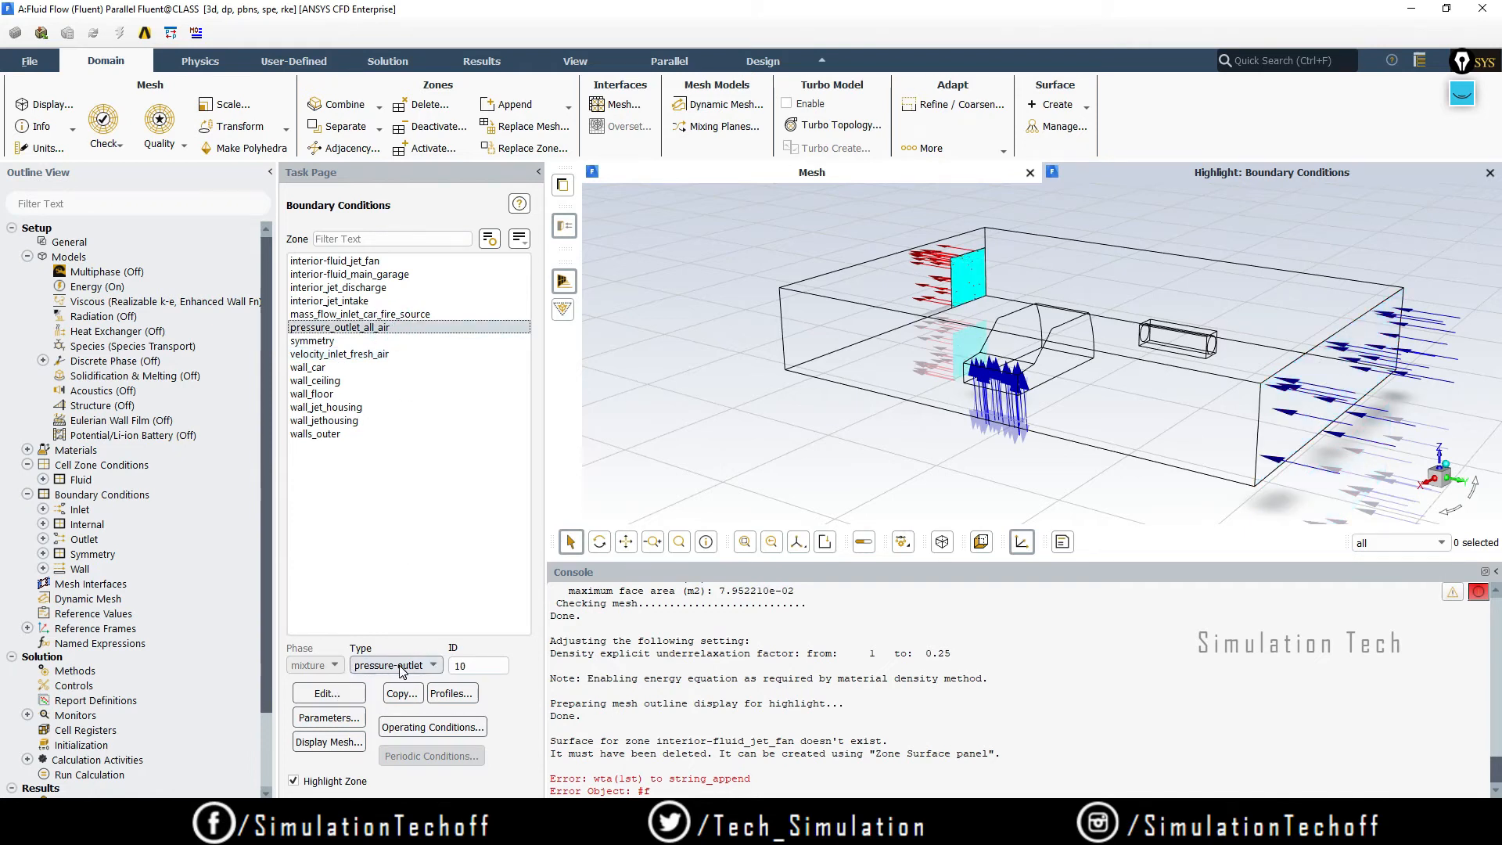
click(330, 694)
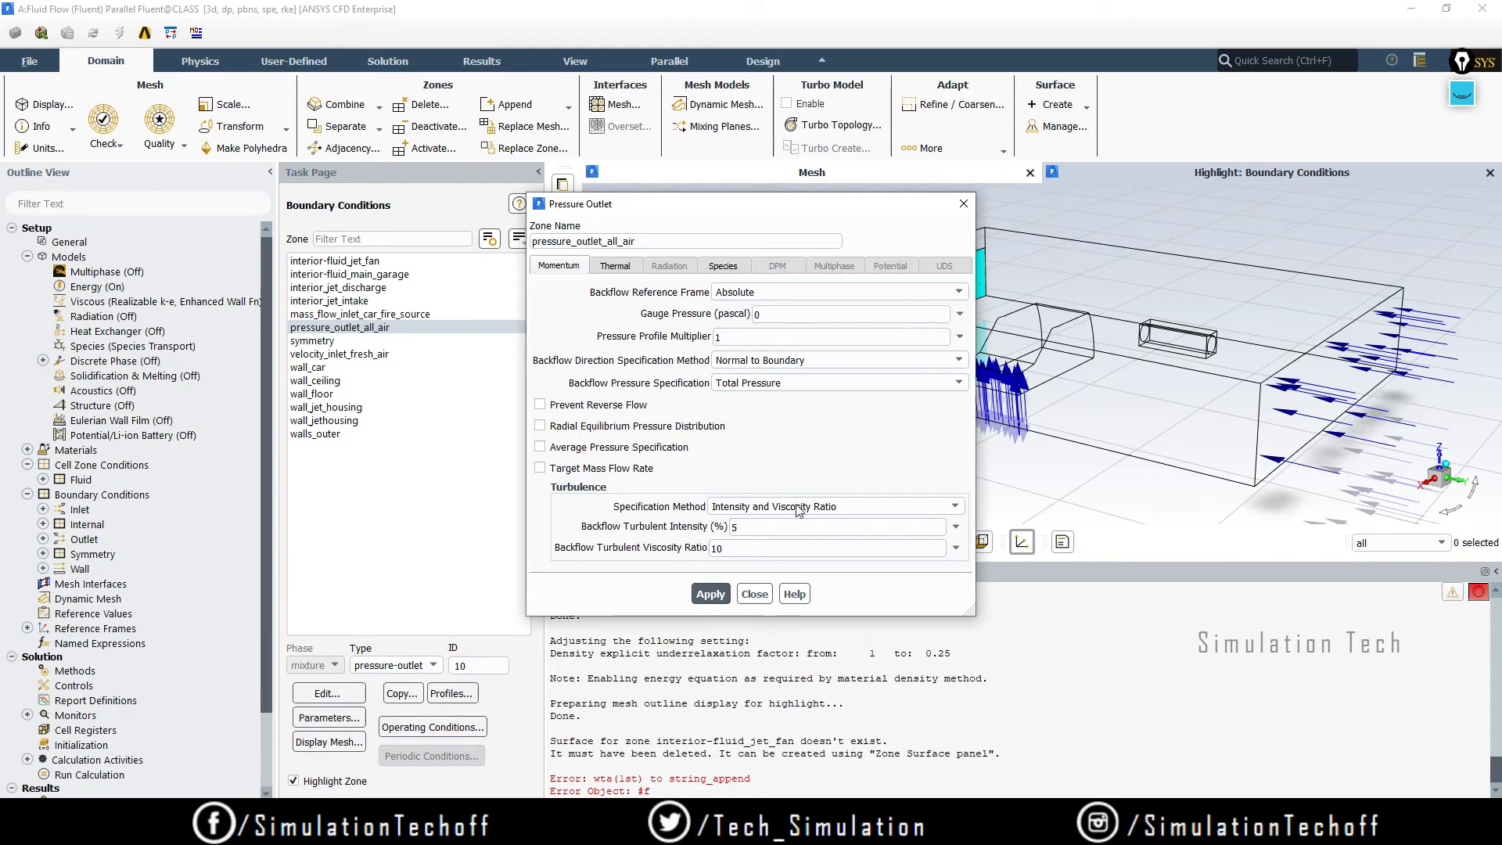
double_click(756, 549)
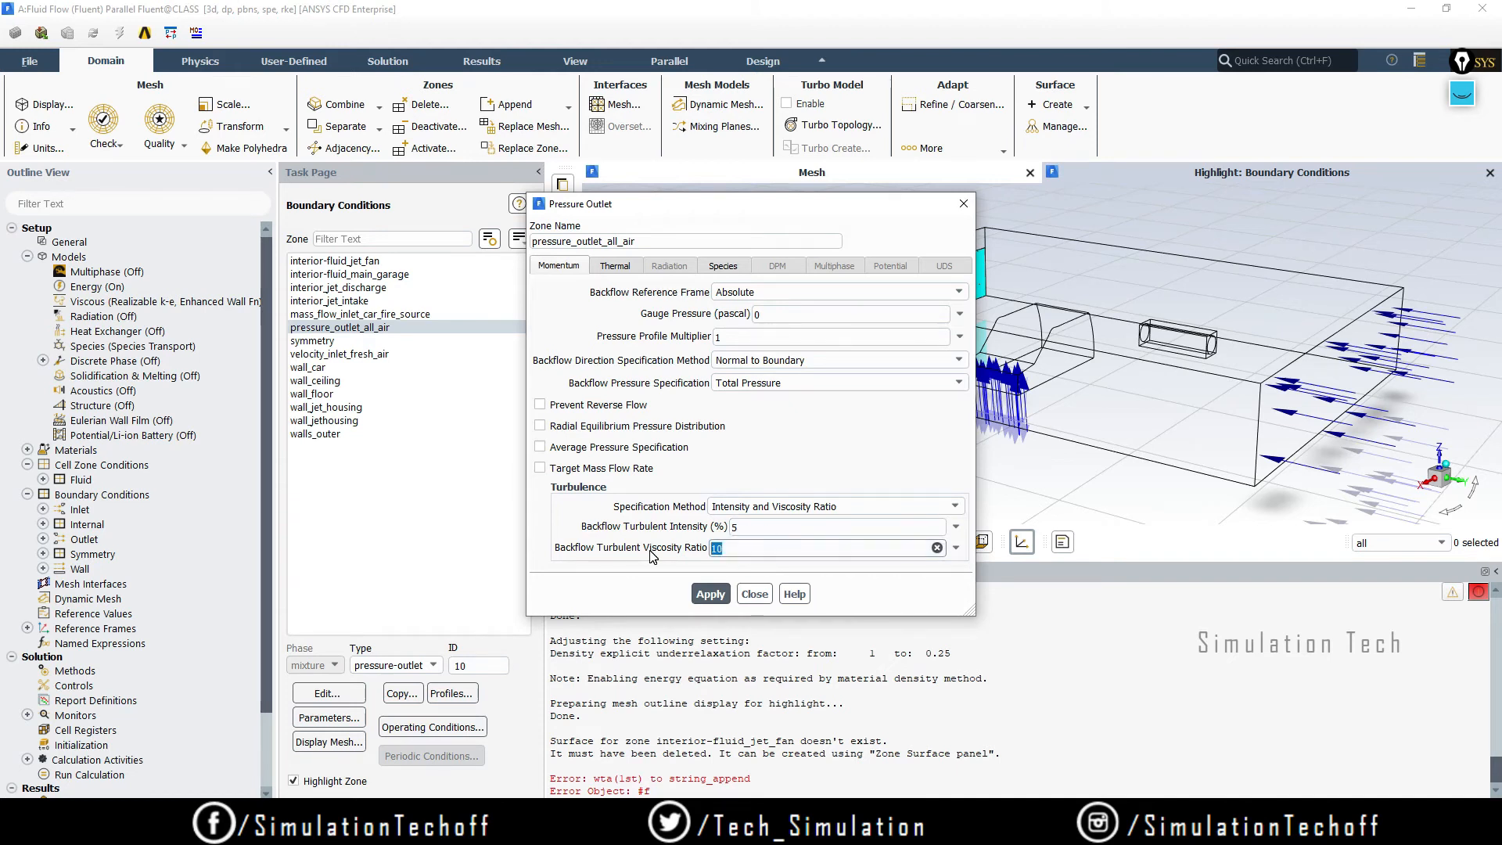
text(5)
click(835, 427)
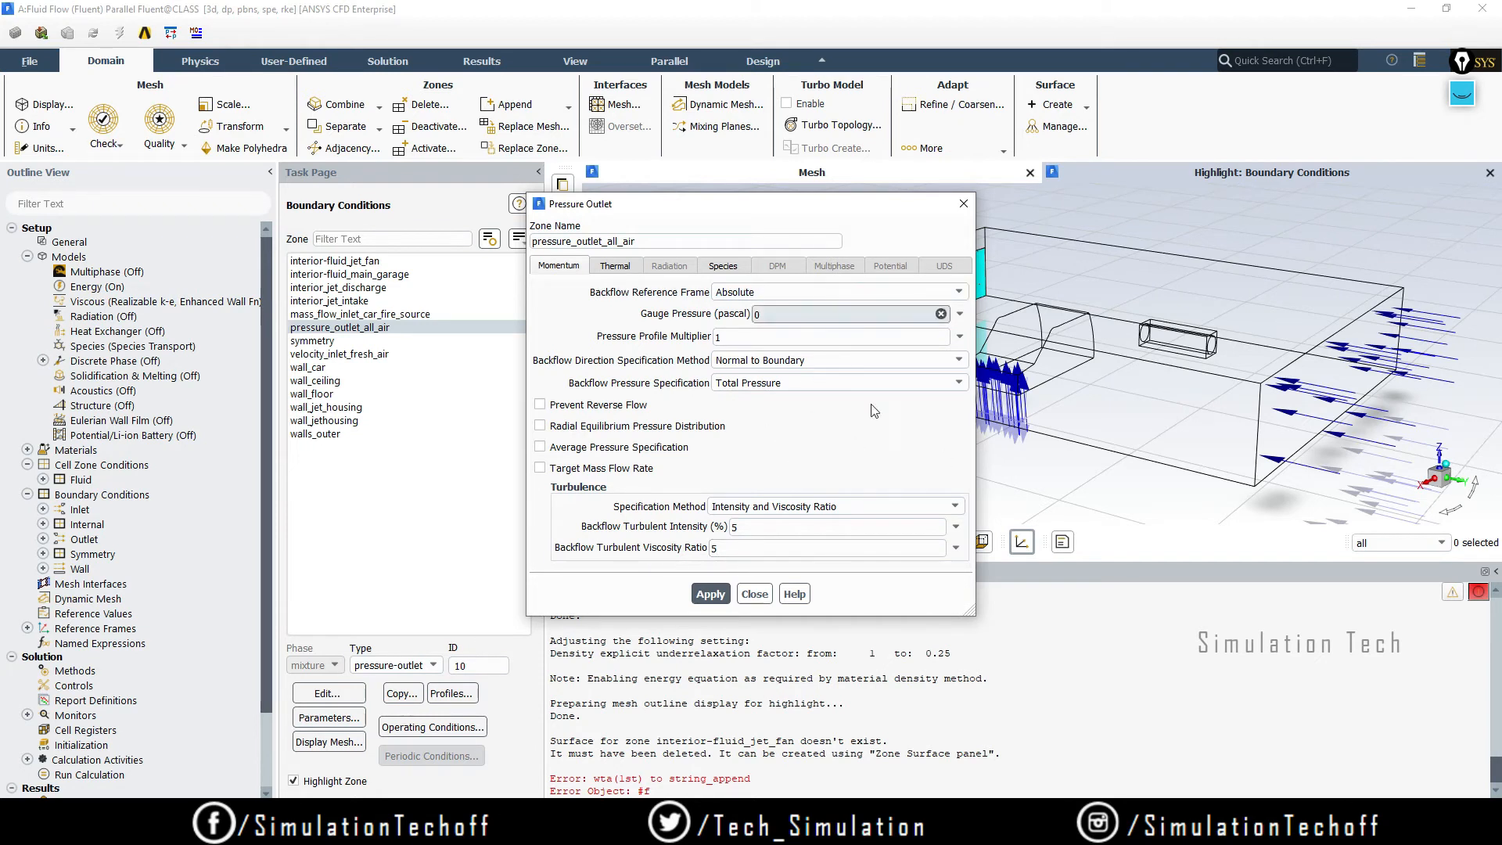
- Set the backflow total temperature of the pressure outlet to 293.15 K
click(619, 266)
click(732, 291)
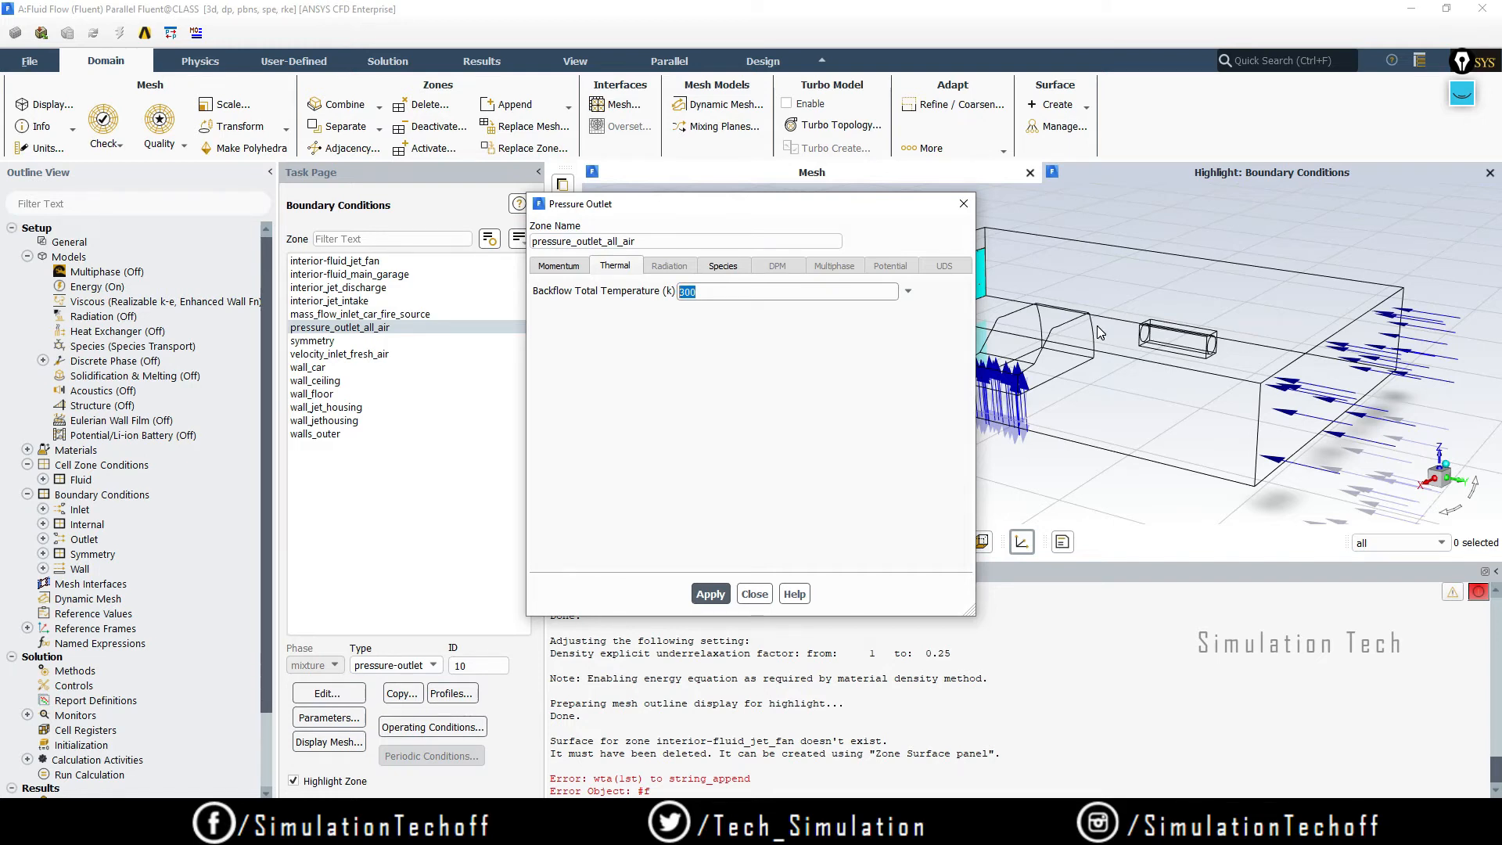
text(293.15)
- Set the pressure outlet's backflow o2 mass fraction to 0.23, then apply the settings and close its dialog
click(725, 267)
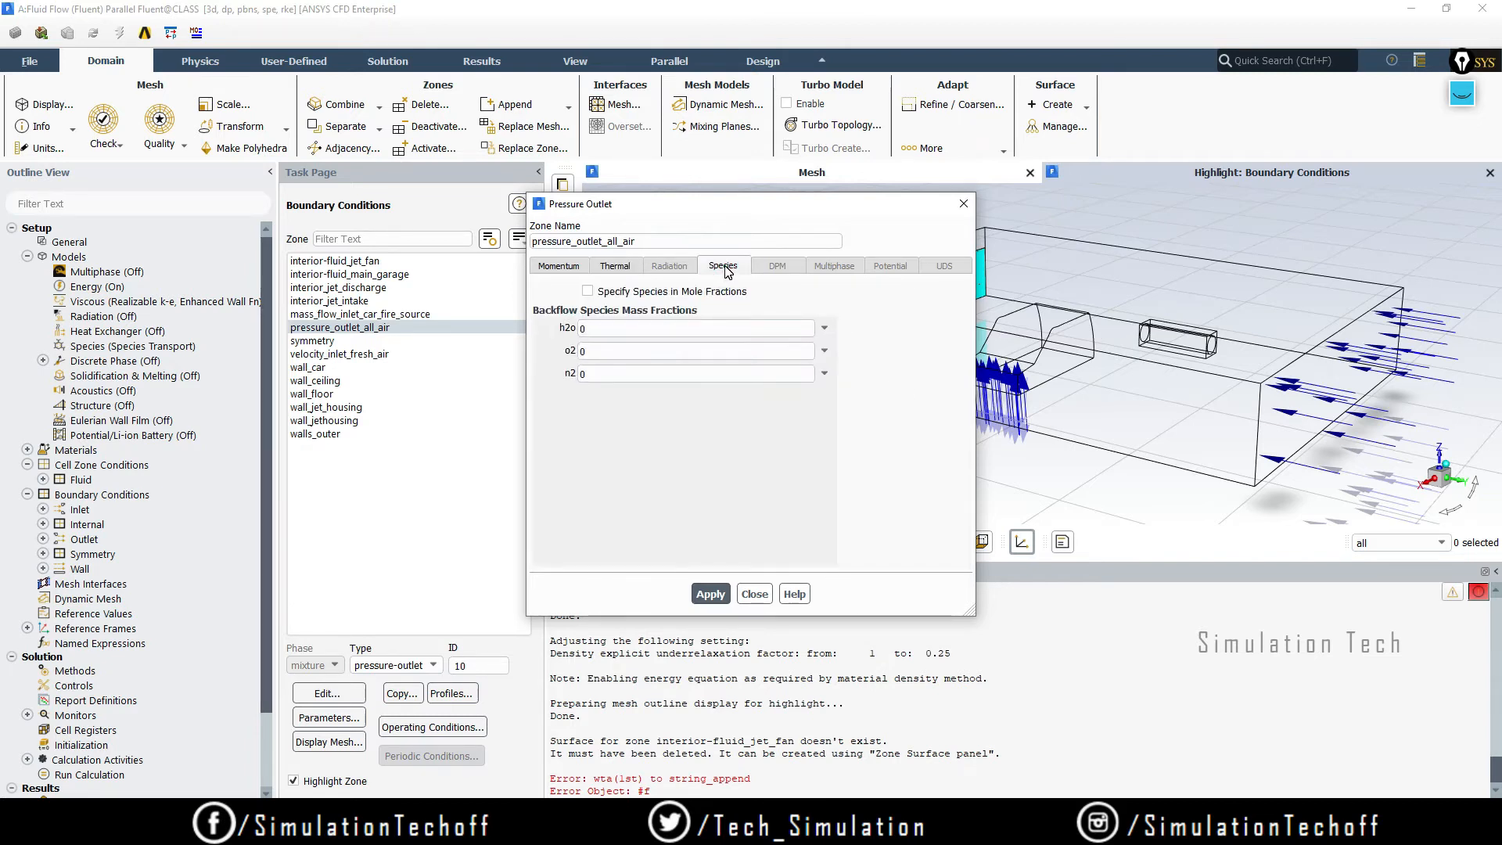
click(619, 351)
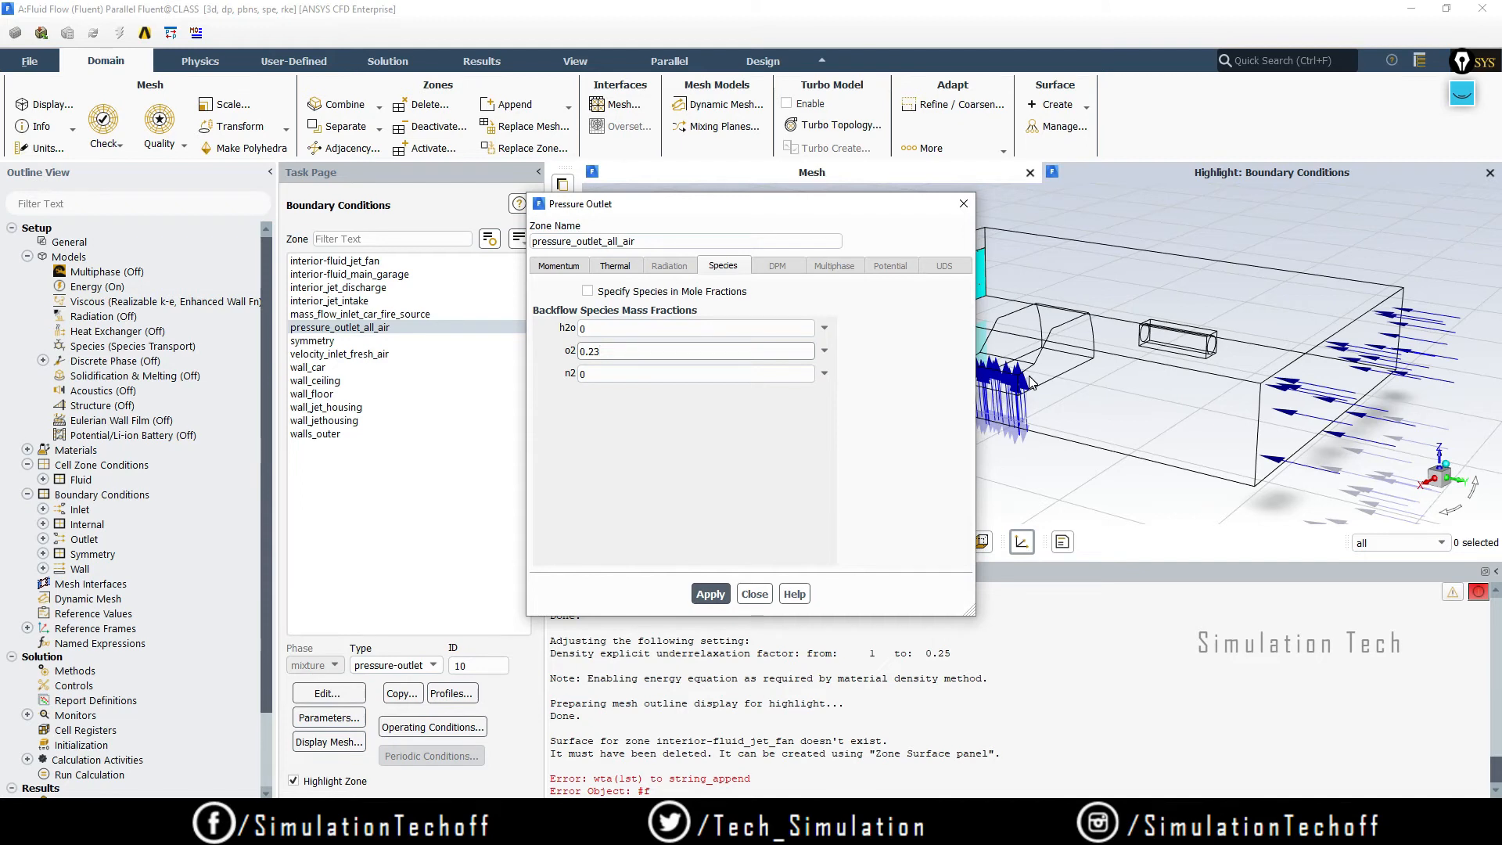
click(711, 595)
click(755, 595)
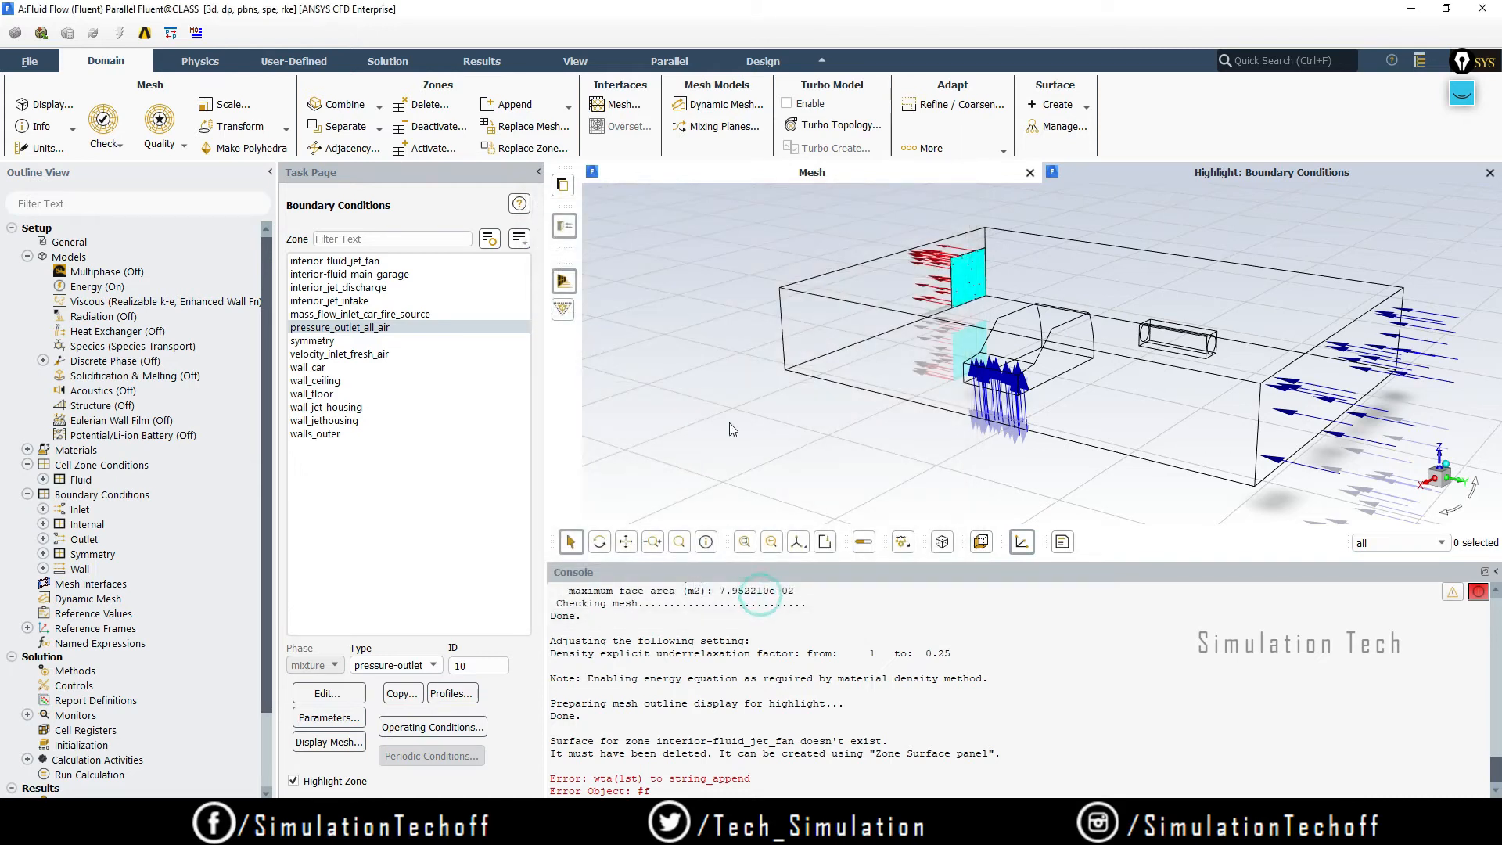
- Open mass_flow_inlet_car_fire_source for editing and set its mass flow rate to 0.1 kg/s
drag(912, 355, 907, 426)
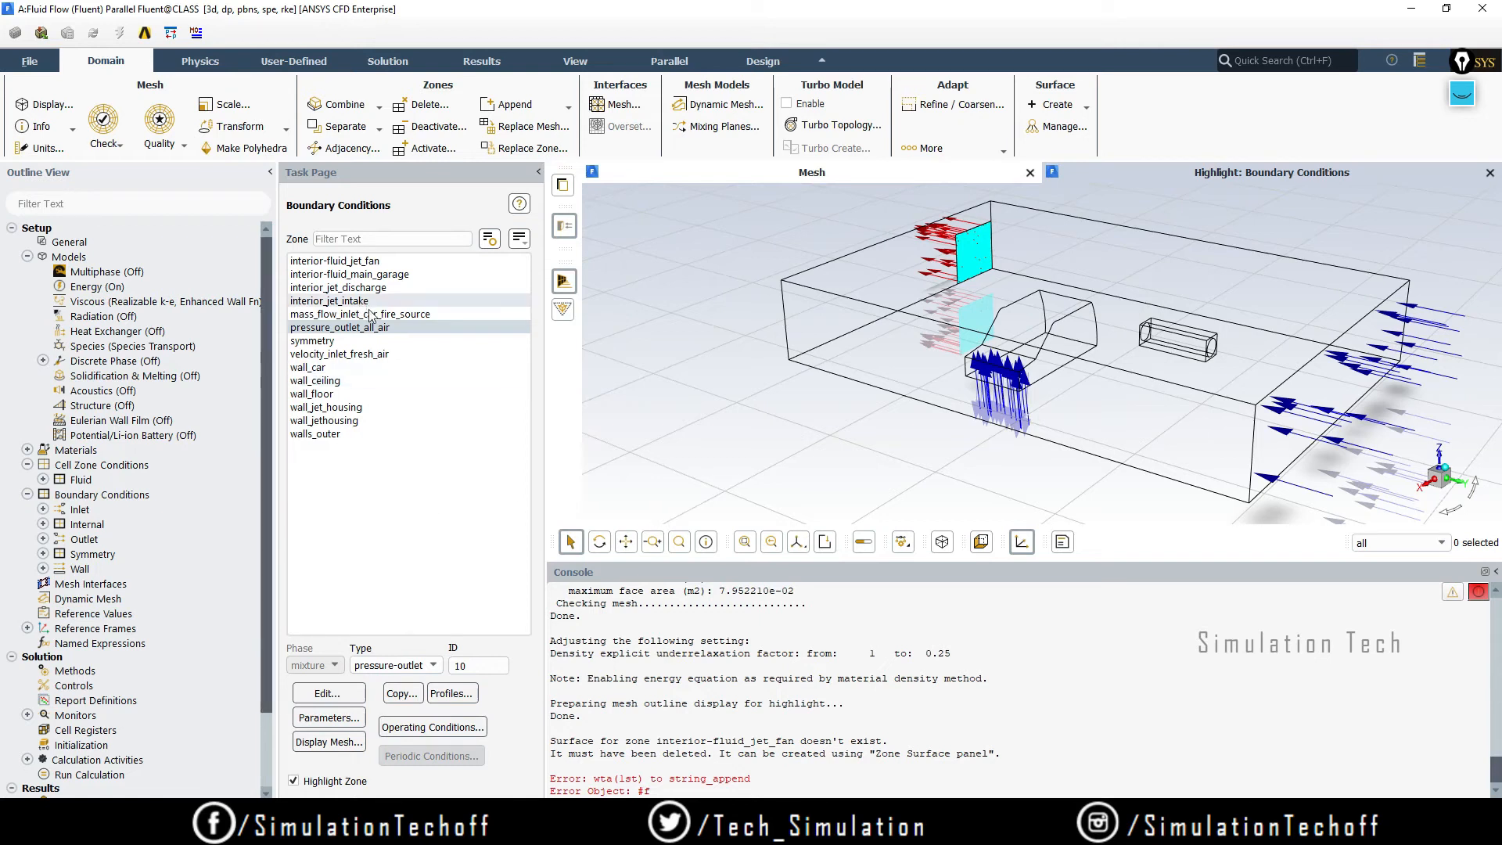
click(313, 316)
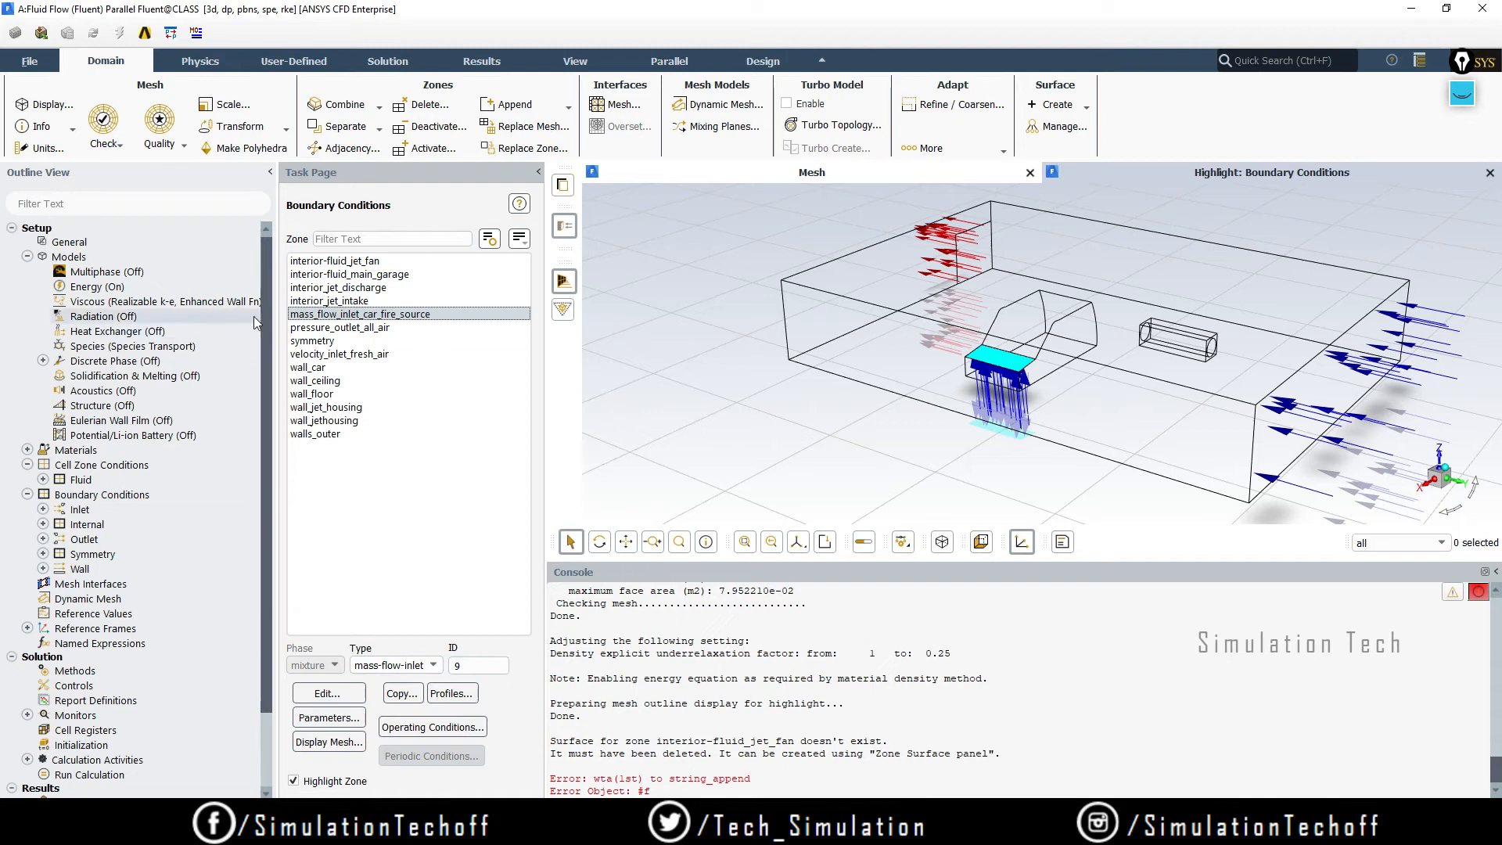
click(333, 695)
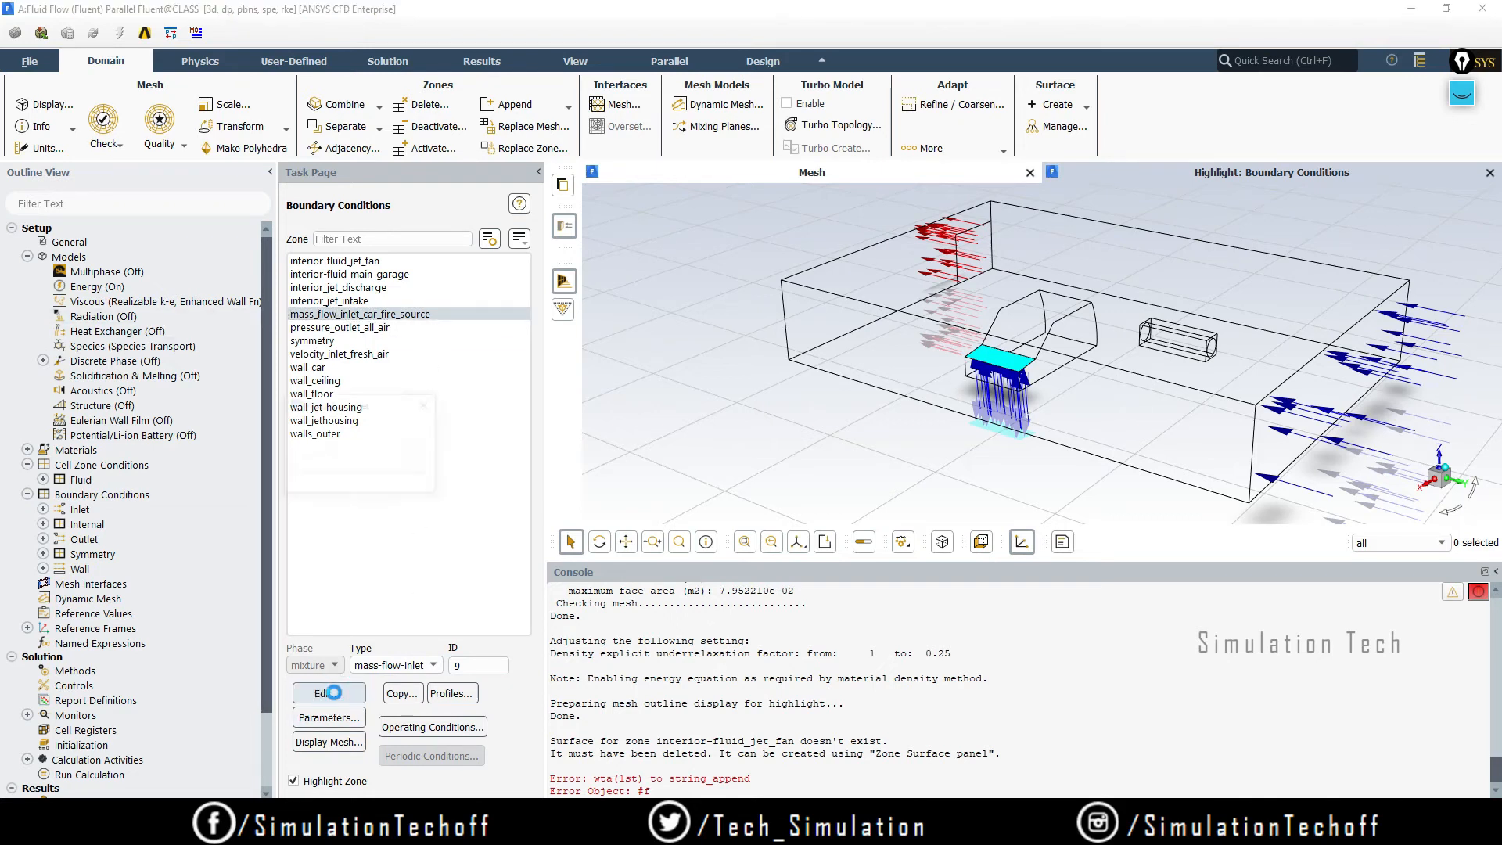
drag(759, 206, 769, 183)
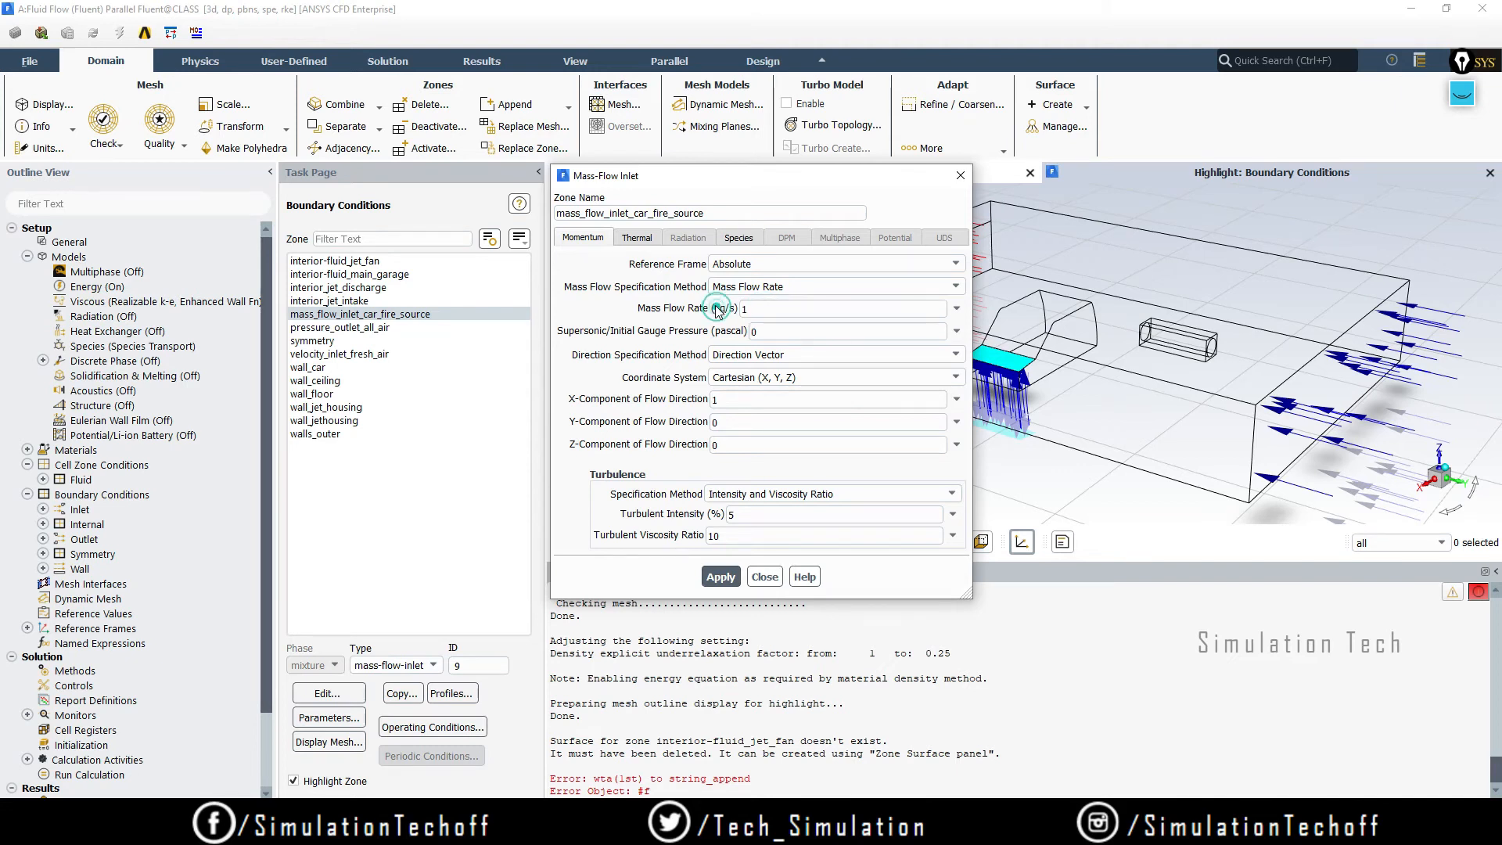
click(792, 307)
key(BackSpace)
text(0.)
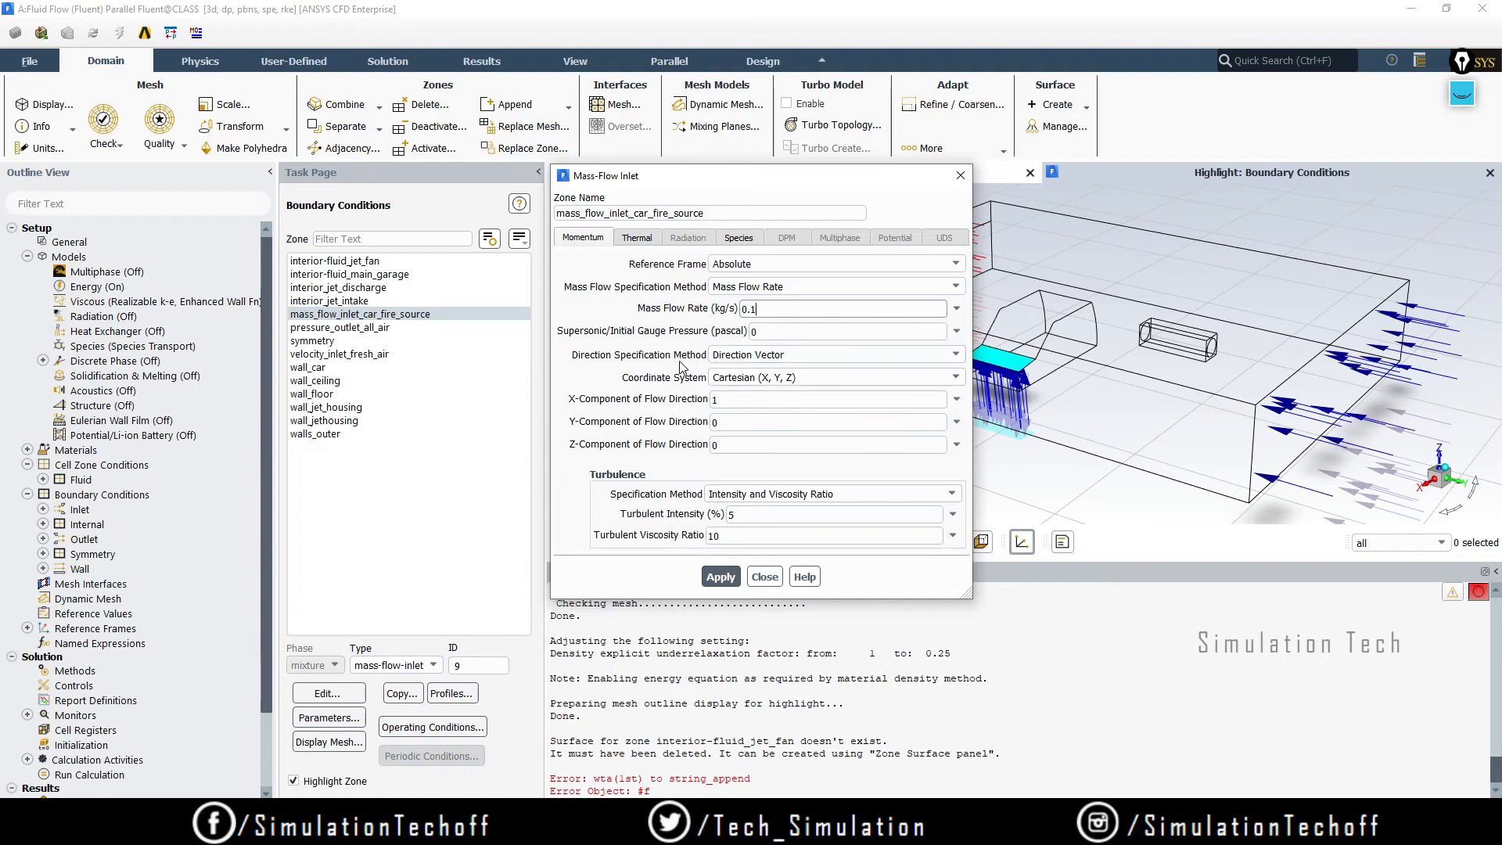
- Make the fire source's flow direction Normal to Boundary and set its turbulent intensity to 10 %
click(814, 354)
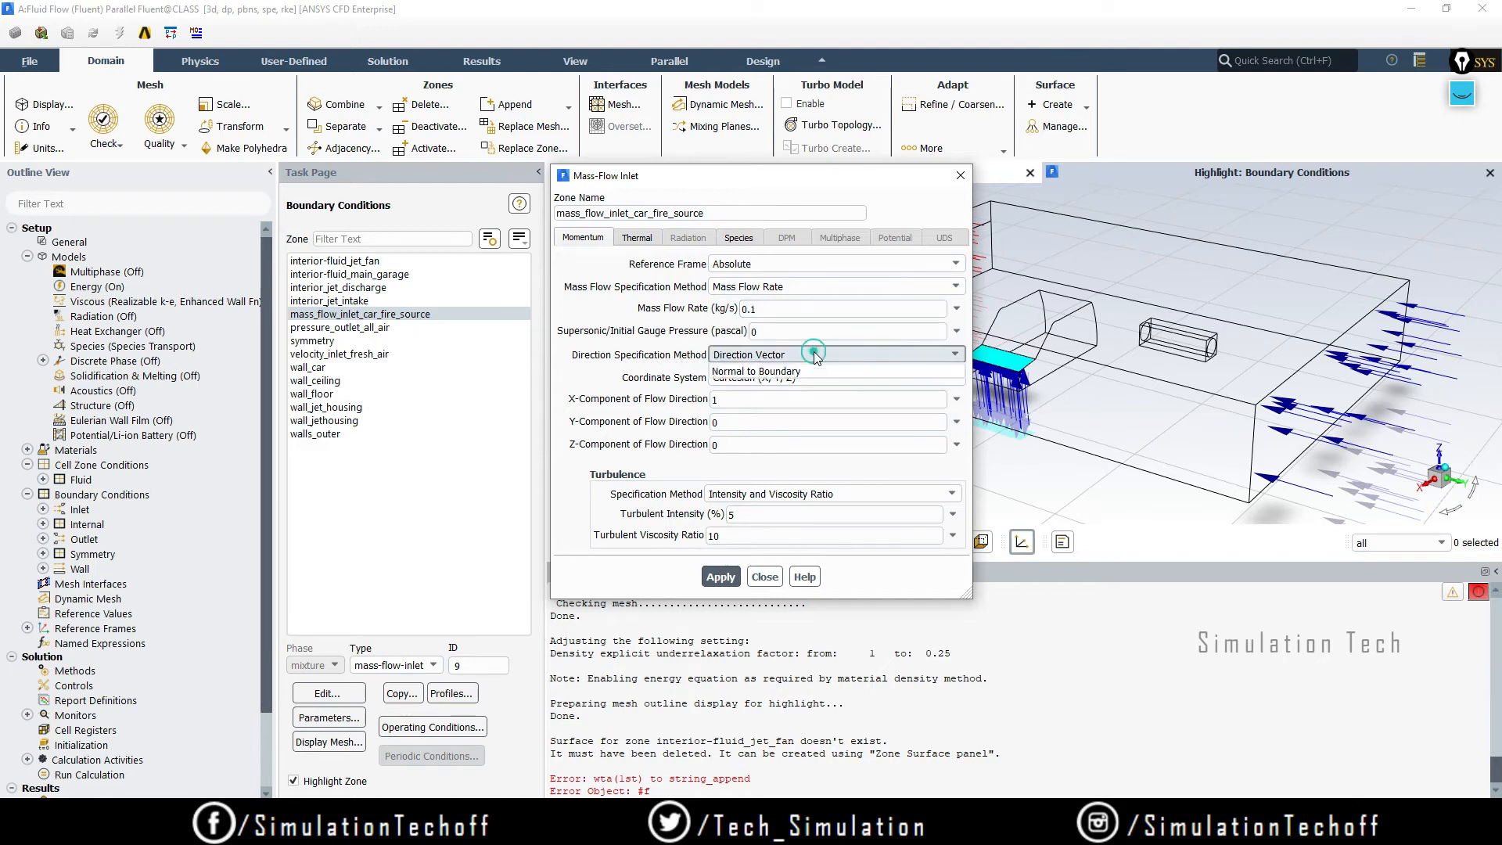
click(797, 384)
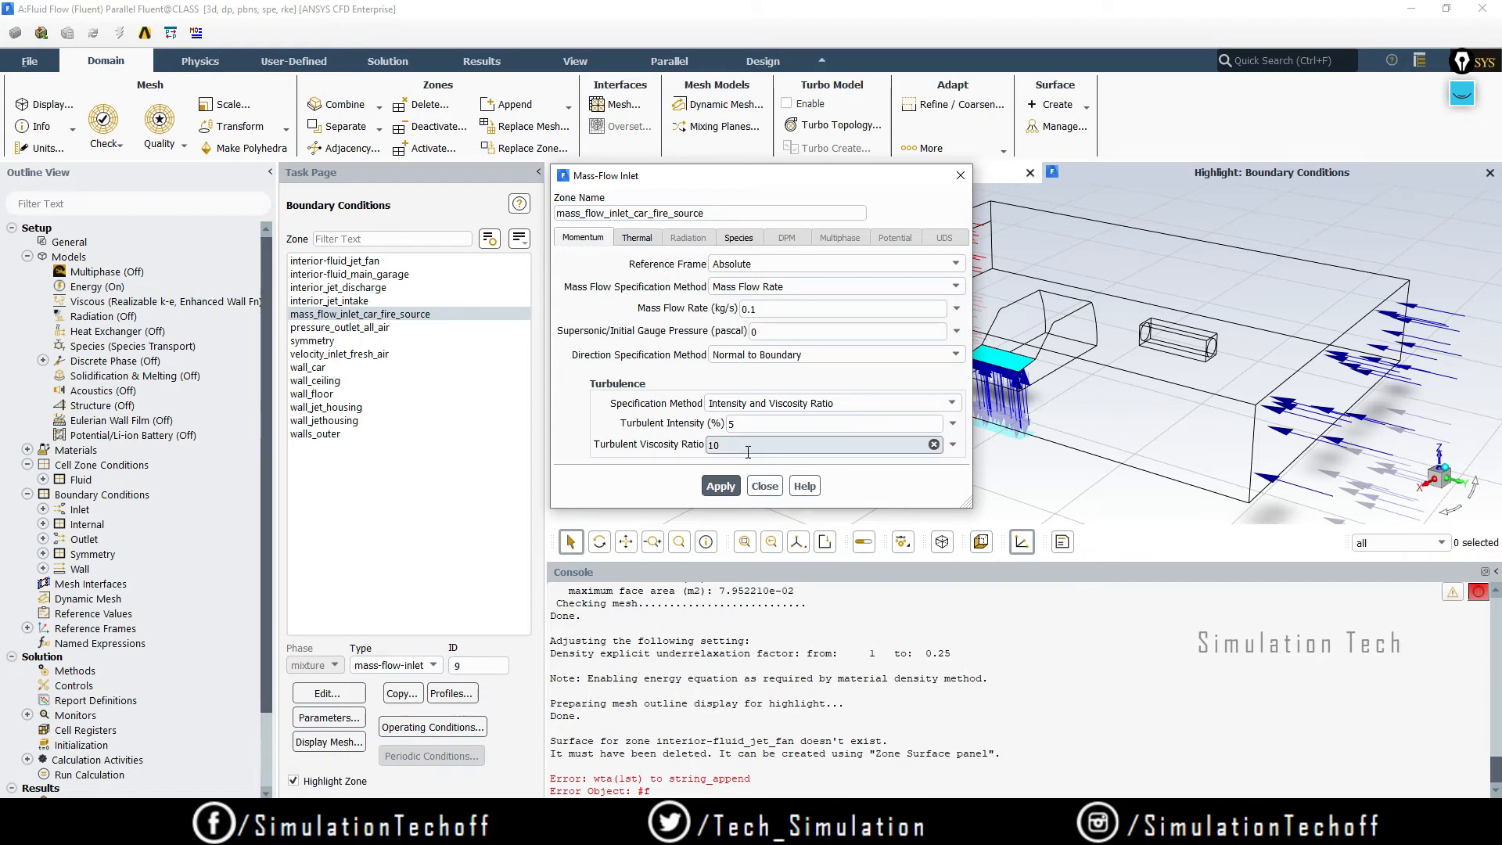
double_click(778, 423)
text(10)
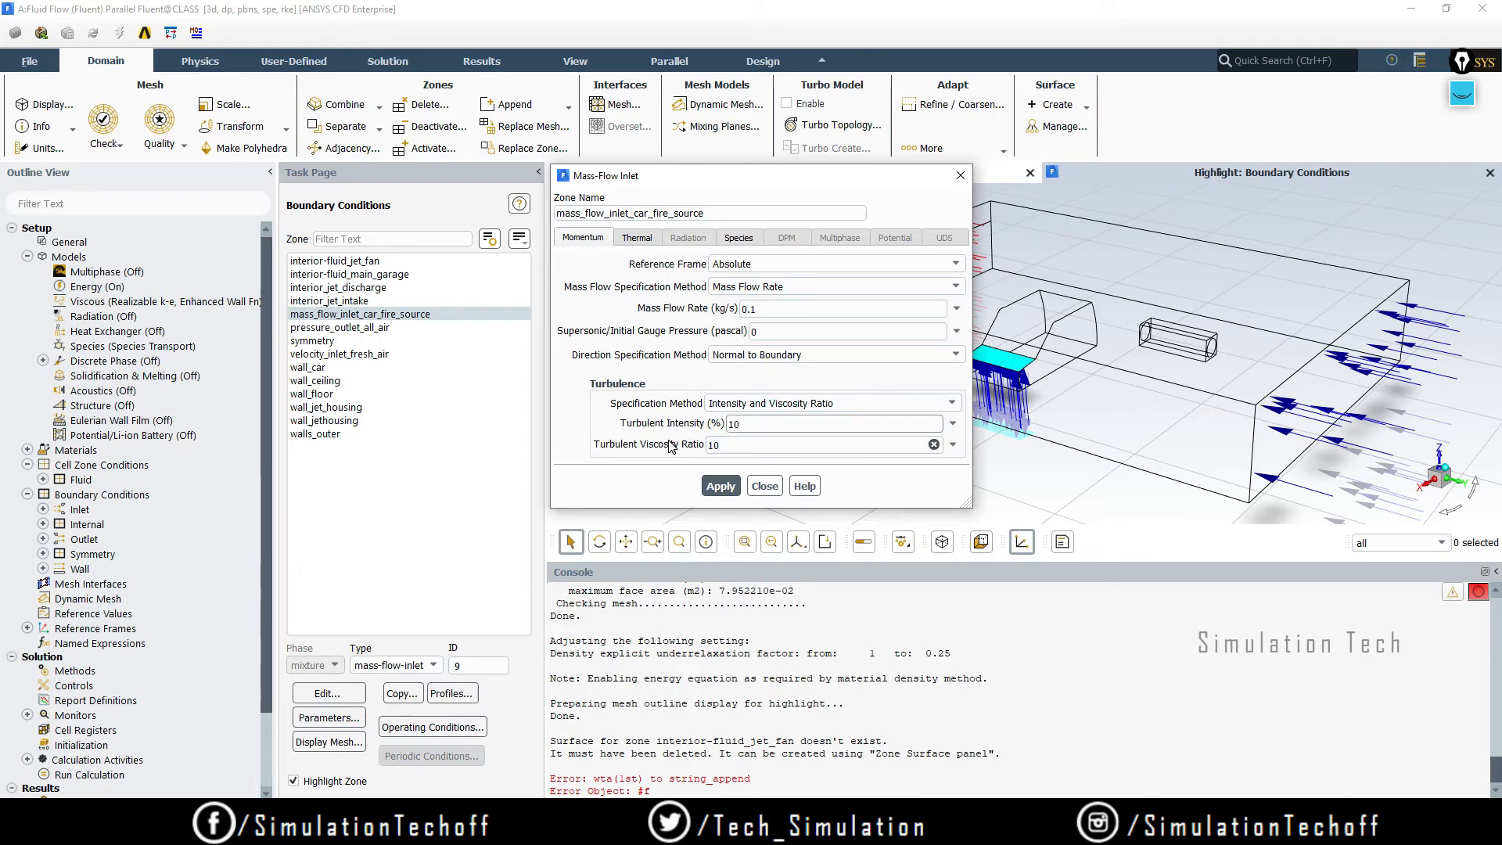
- Set the total temperature of the car fire source inlet to 120 K
click(639, 238)
drag(697, 176, 402, 210)
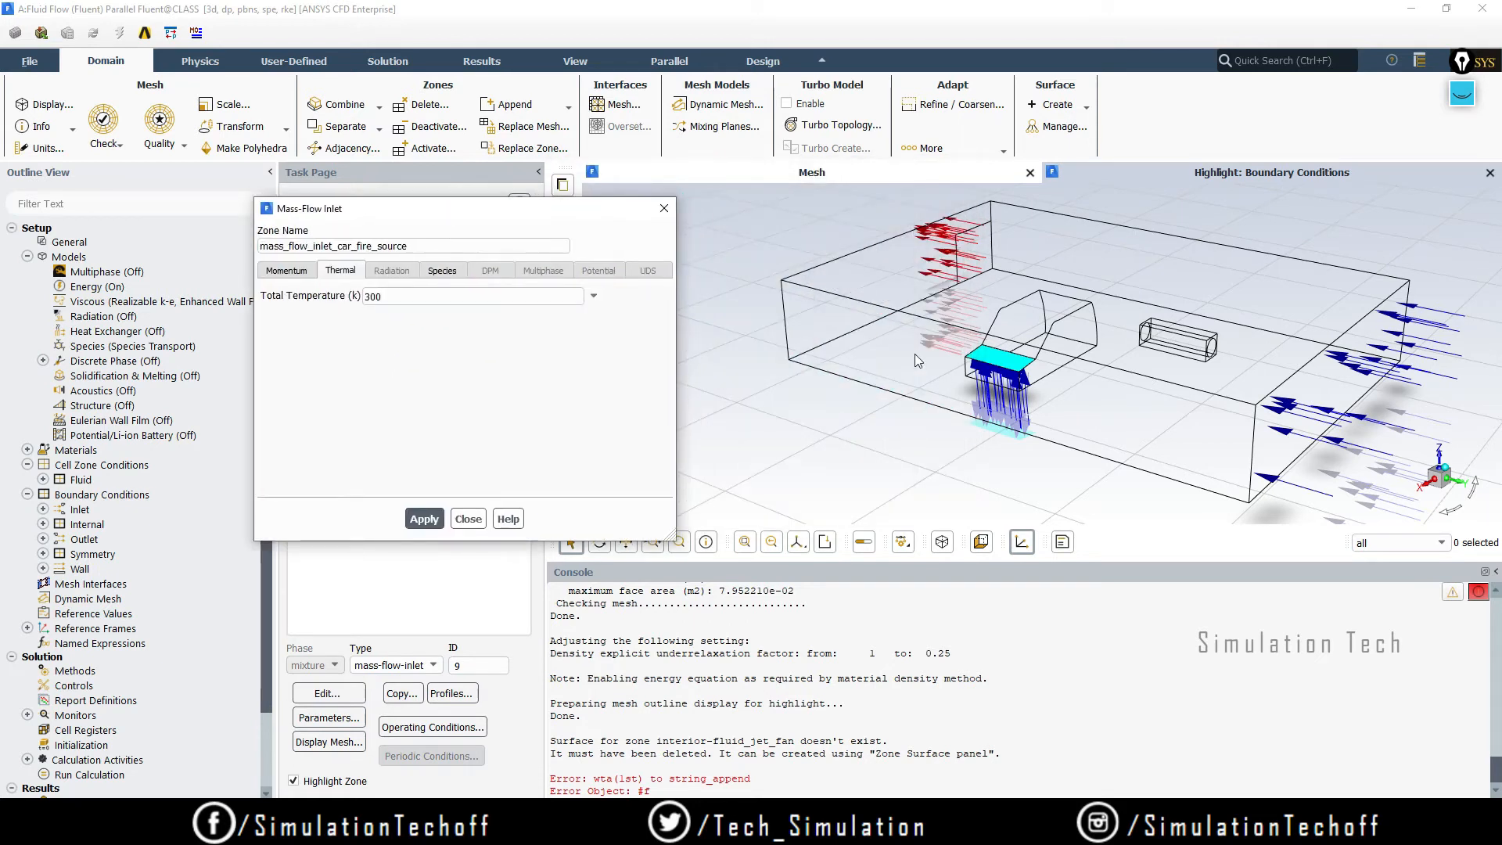
double_click(373, 295)
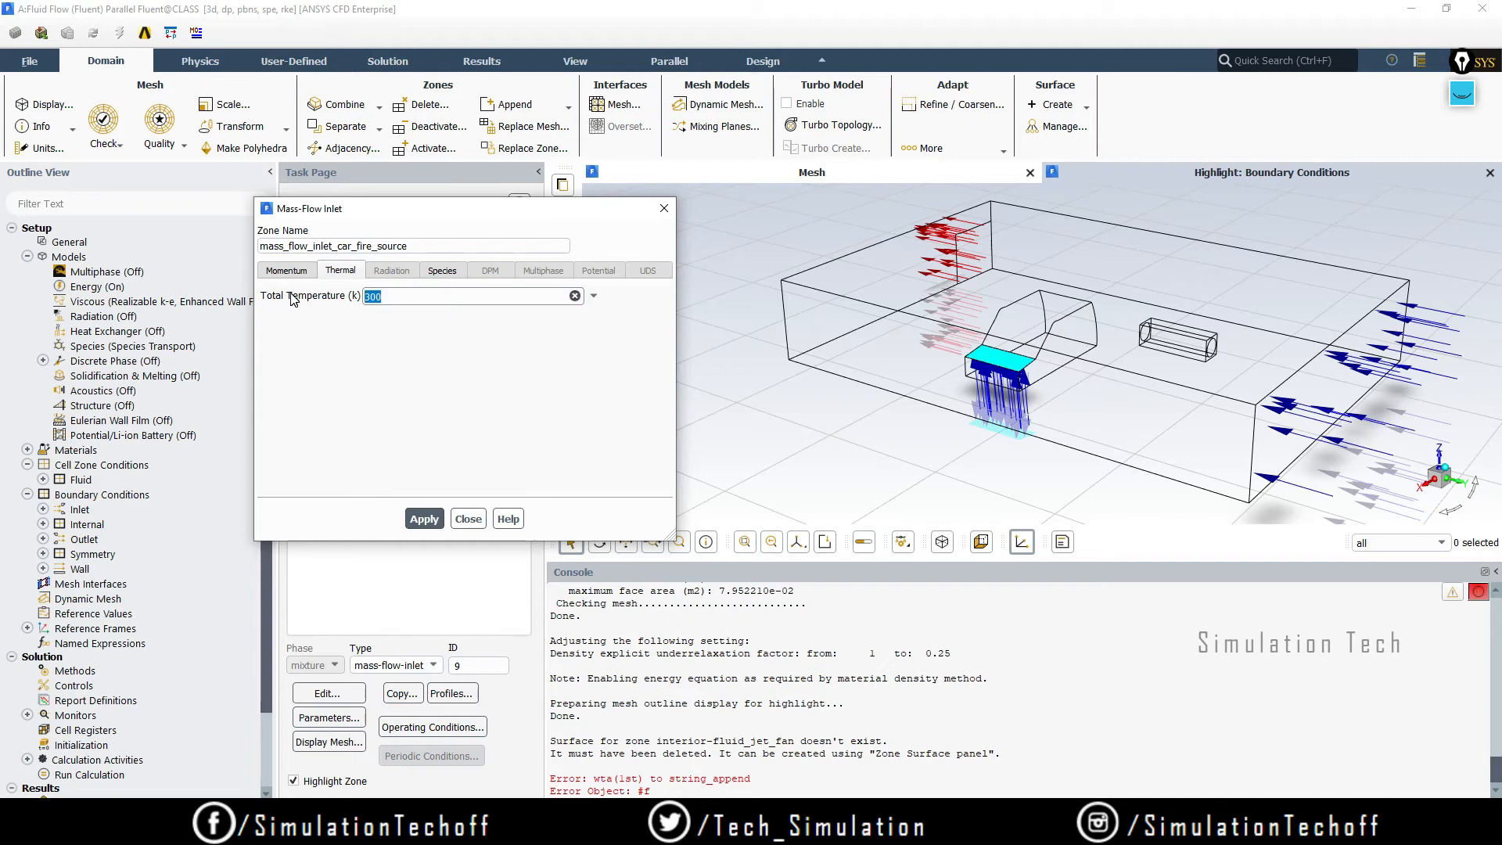
text(120)
- Set the fire source's species mass fractions to 0.65 h2o and 0.35 n2, then apply the settings and close its dialog
click(449, 273)
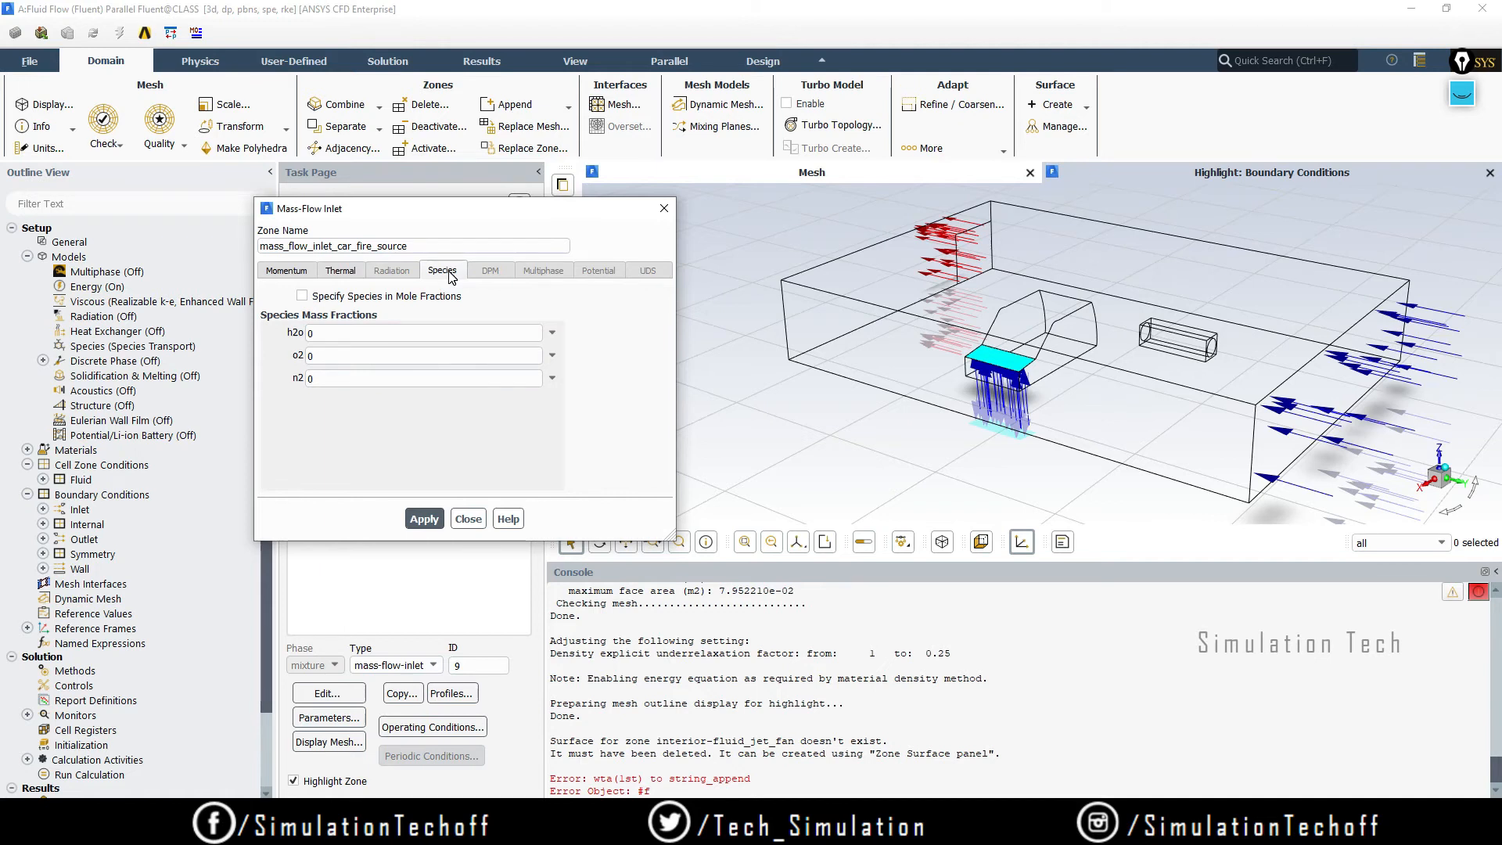
click(352, 332)
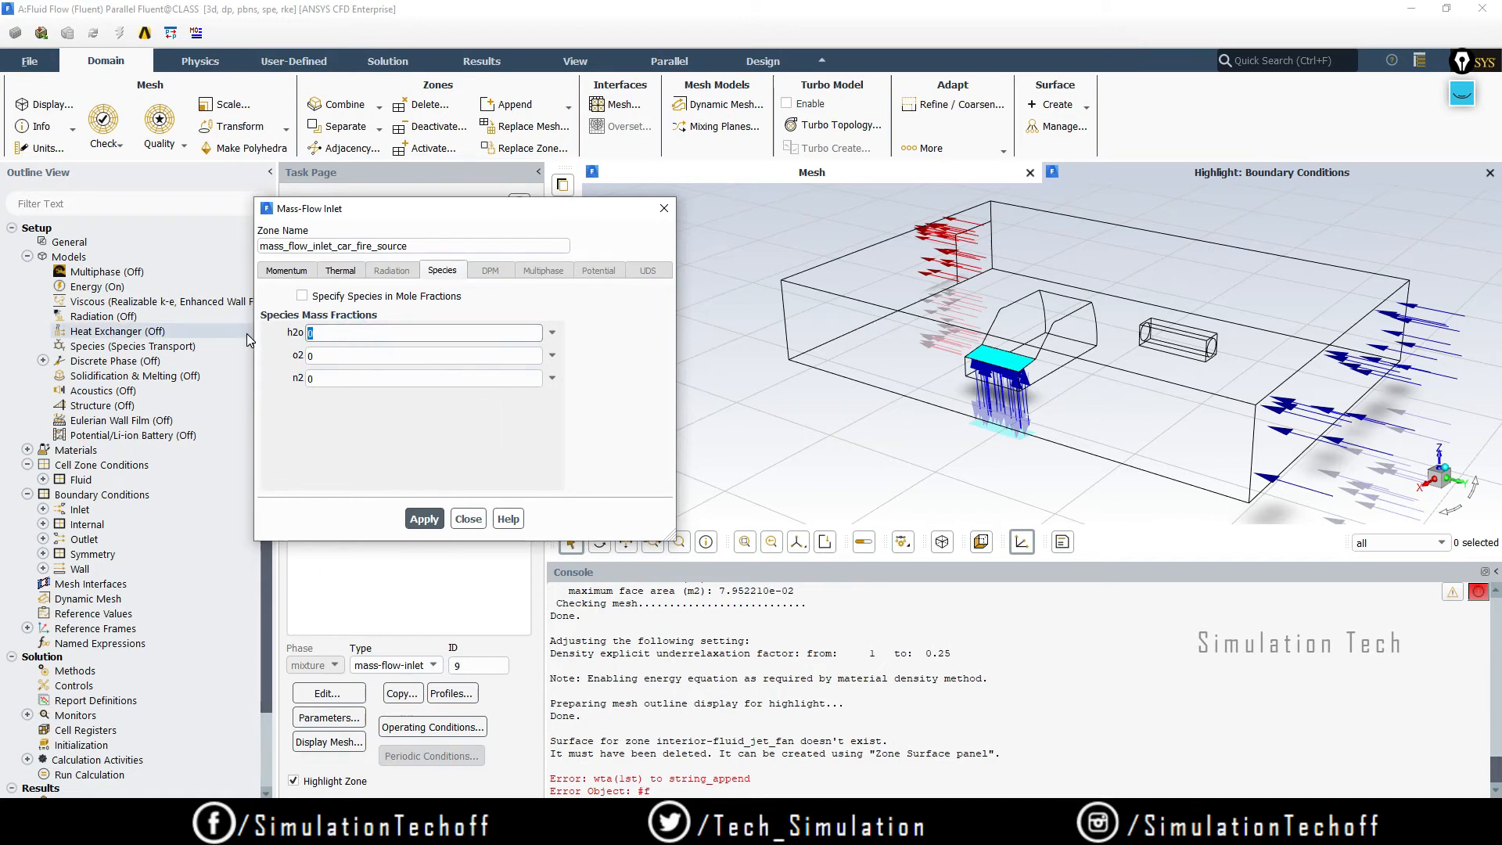
text(0.65)
click(334, 379)
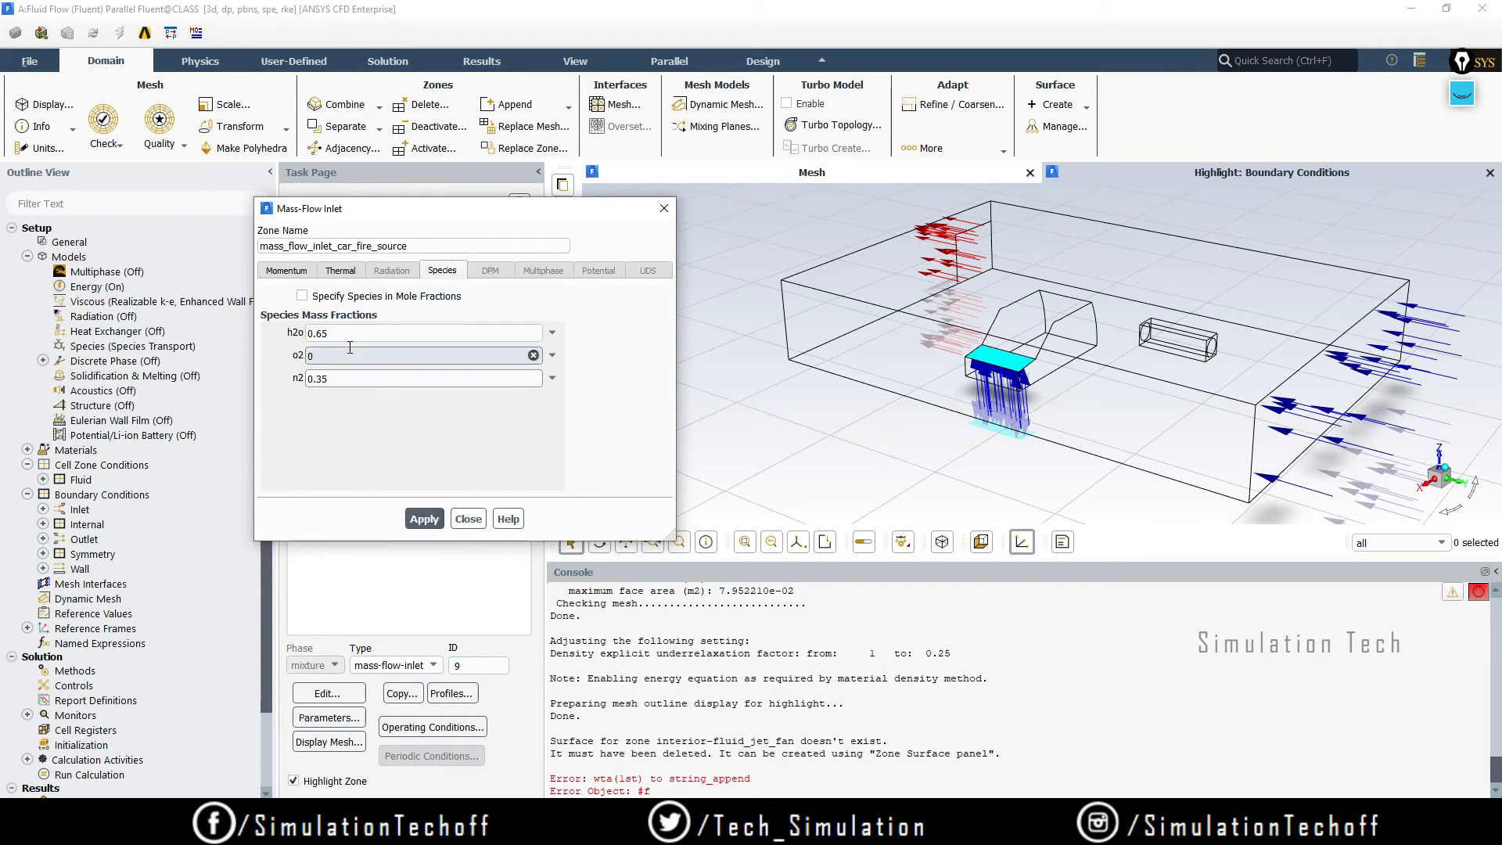
click(425, 520)
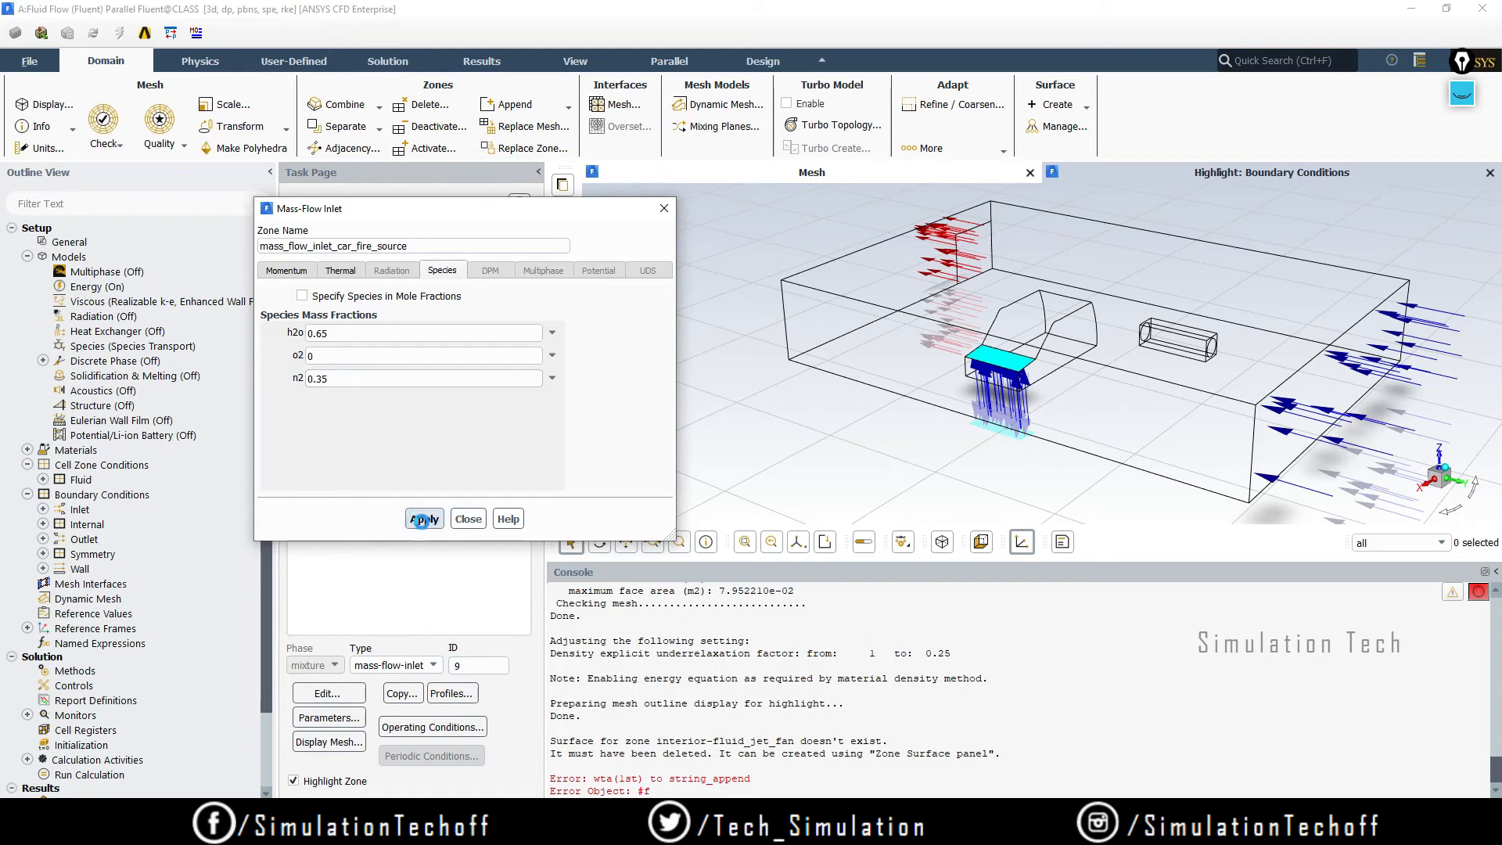
click(468, 518)
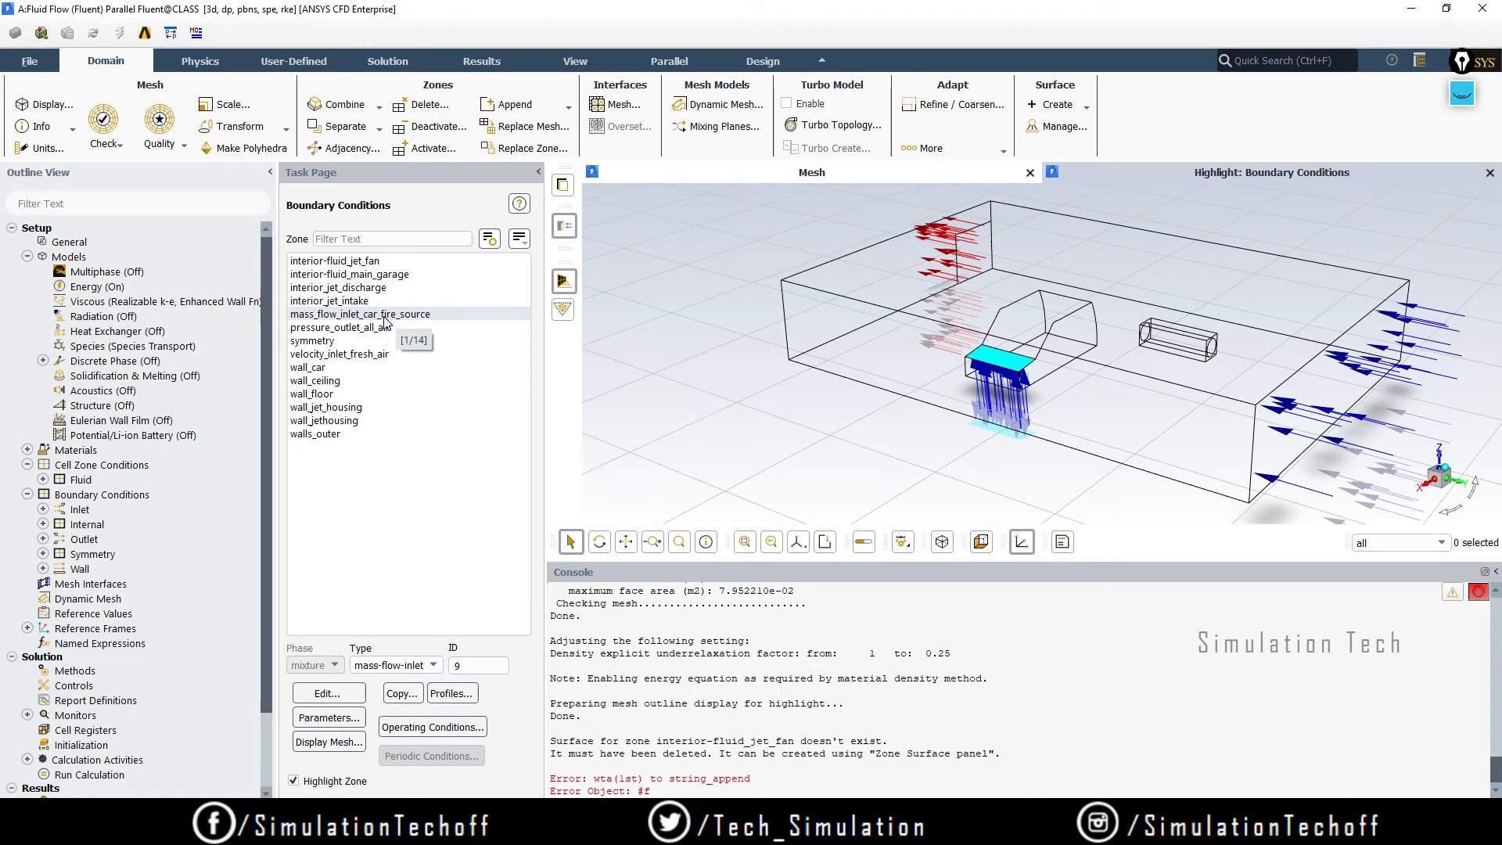
- Check the symmetry zone, then open walls_outer for editing and switch its thermal condition to Temperature
click(321, 341)
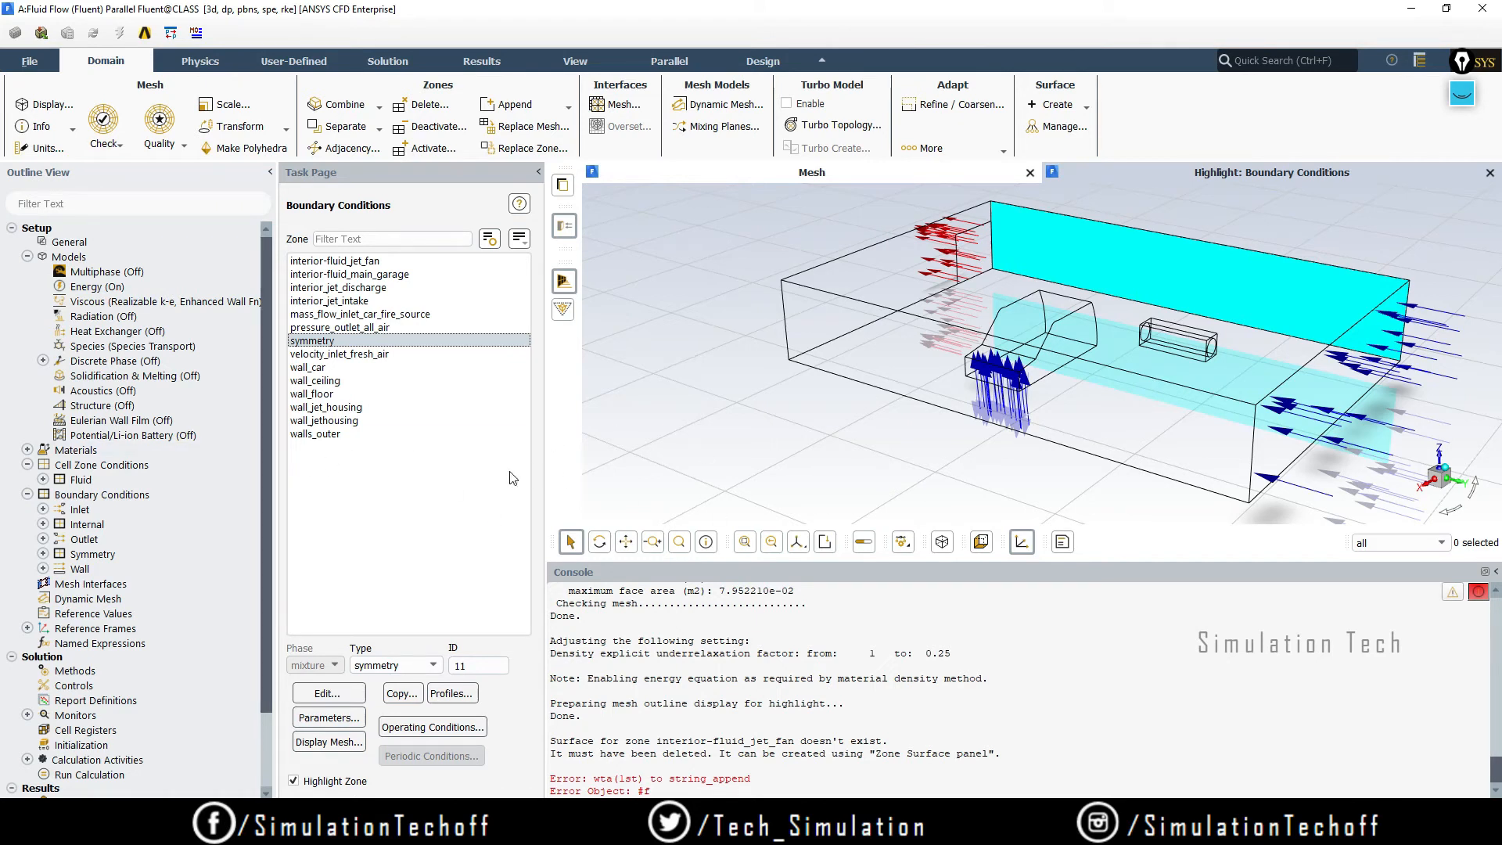
click(335, 435)
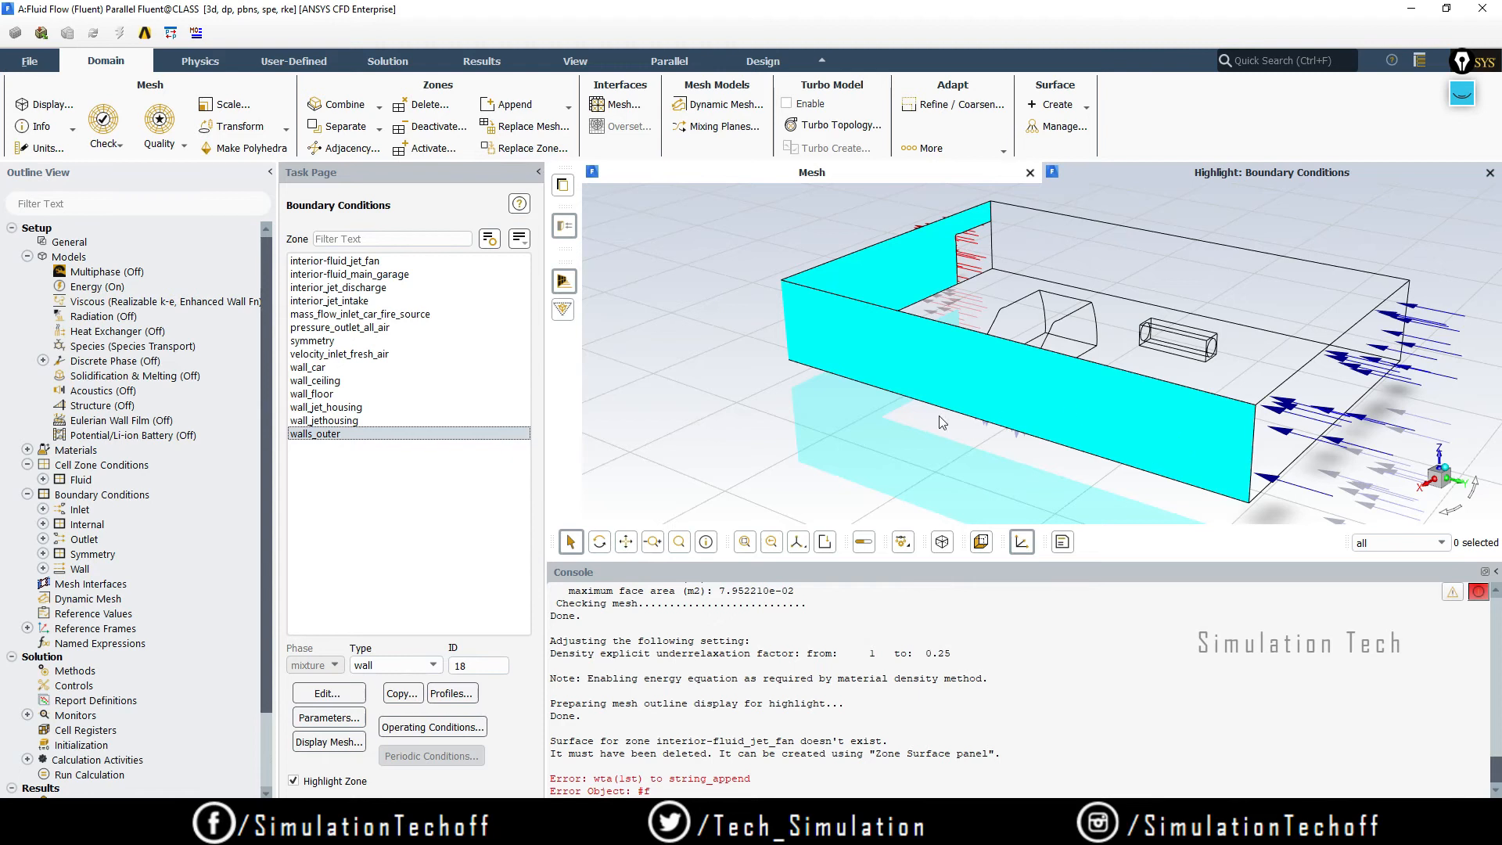
mouse_move(939, 415)
mouse_down()
mouse_move(1035, 402)
mouse_move(903, 419)
mouse_move(922, 419)
mouse_up()
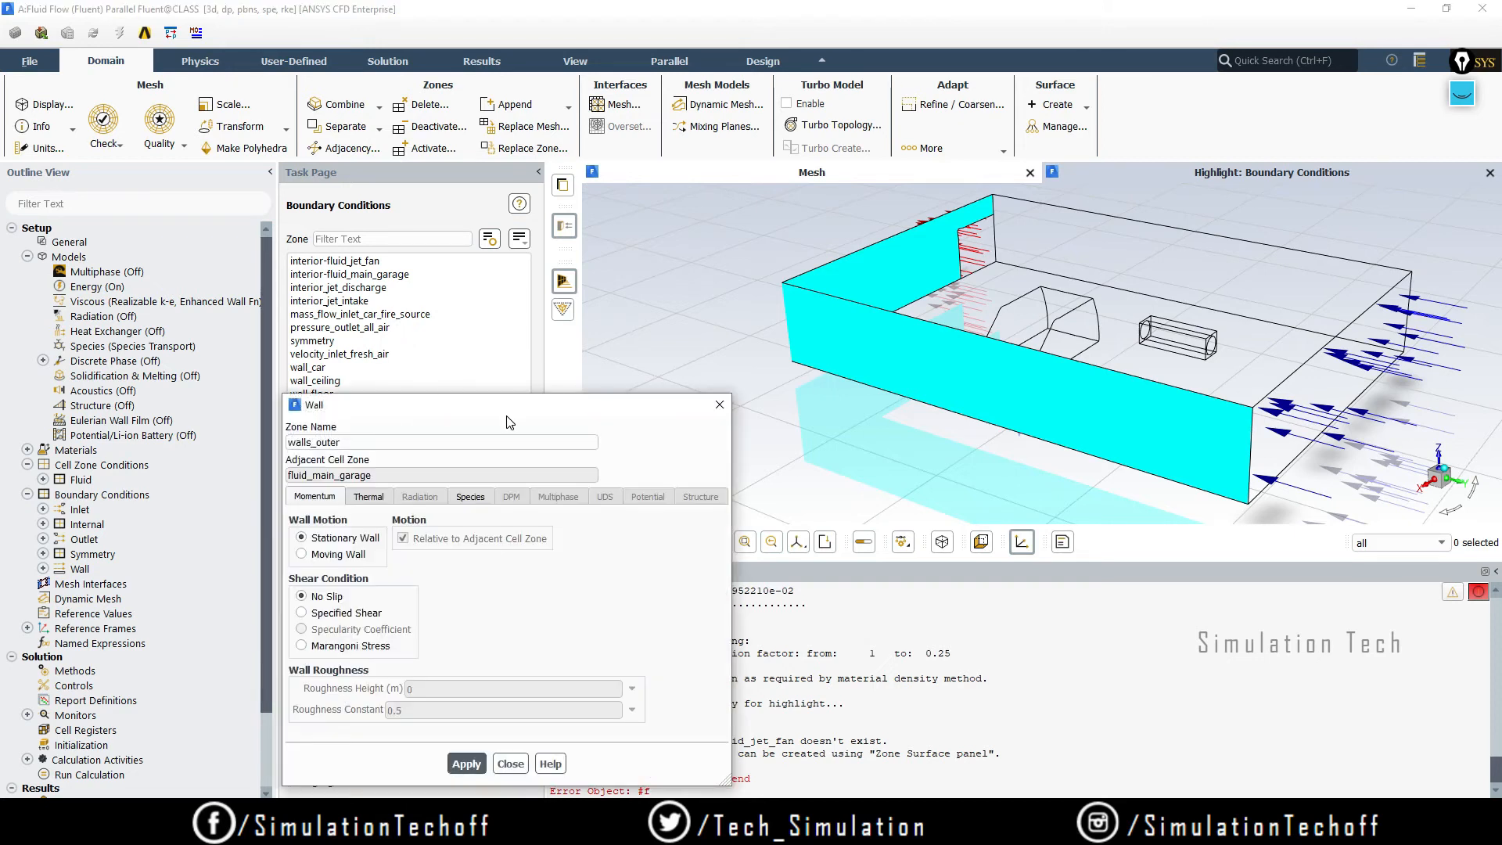
drag(519, 405, 583, 190)
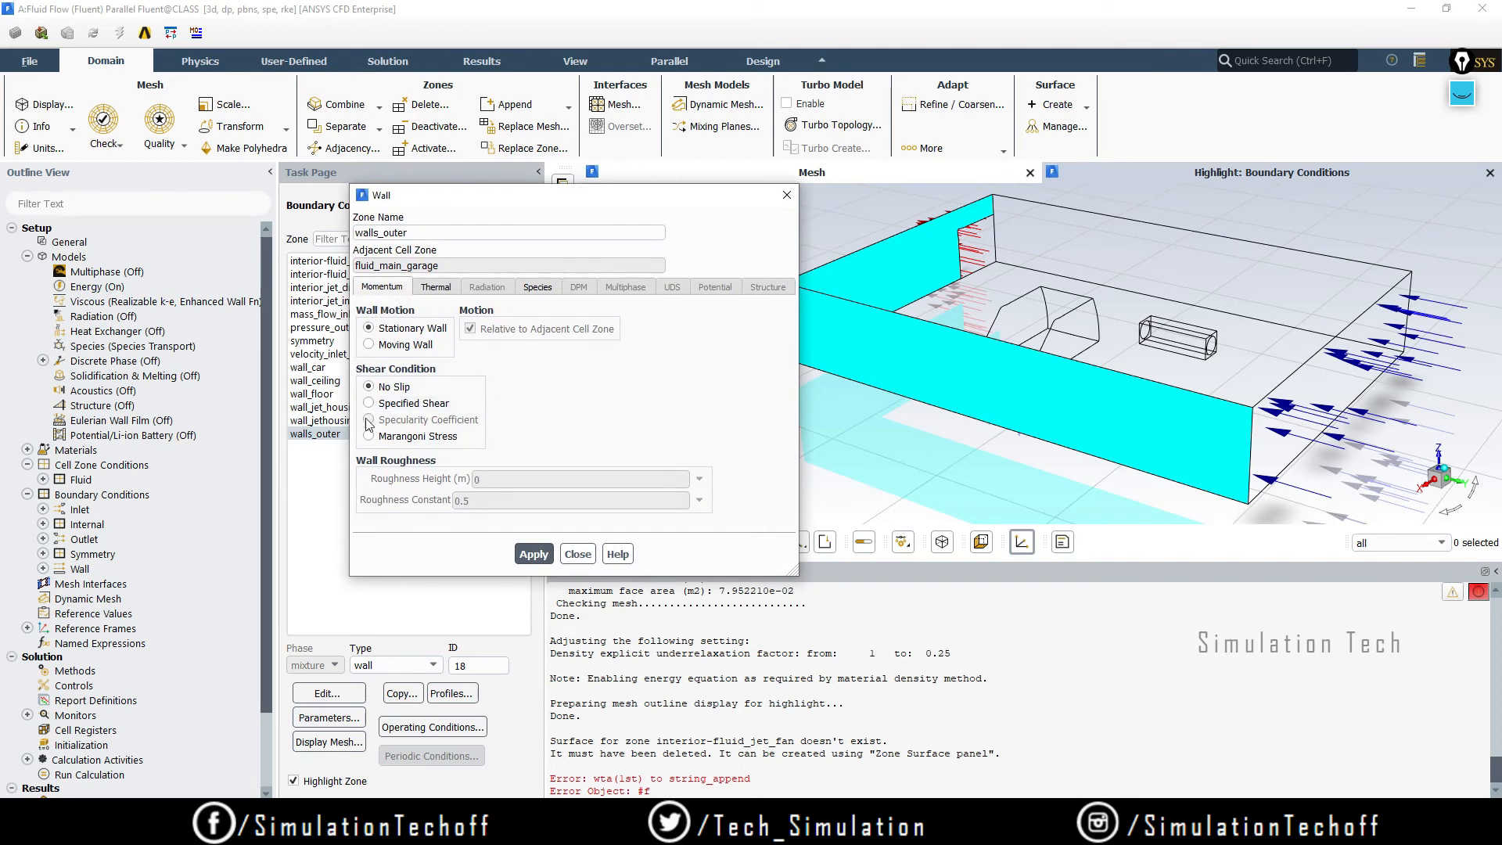
click(435, 288)
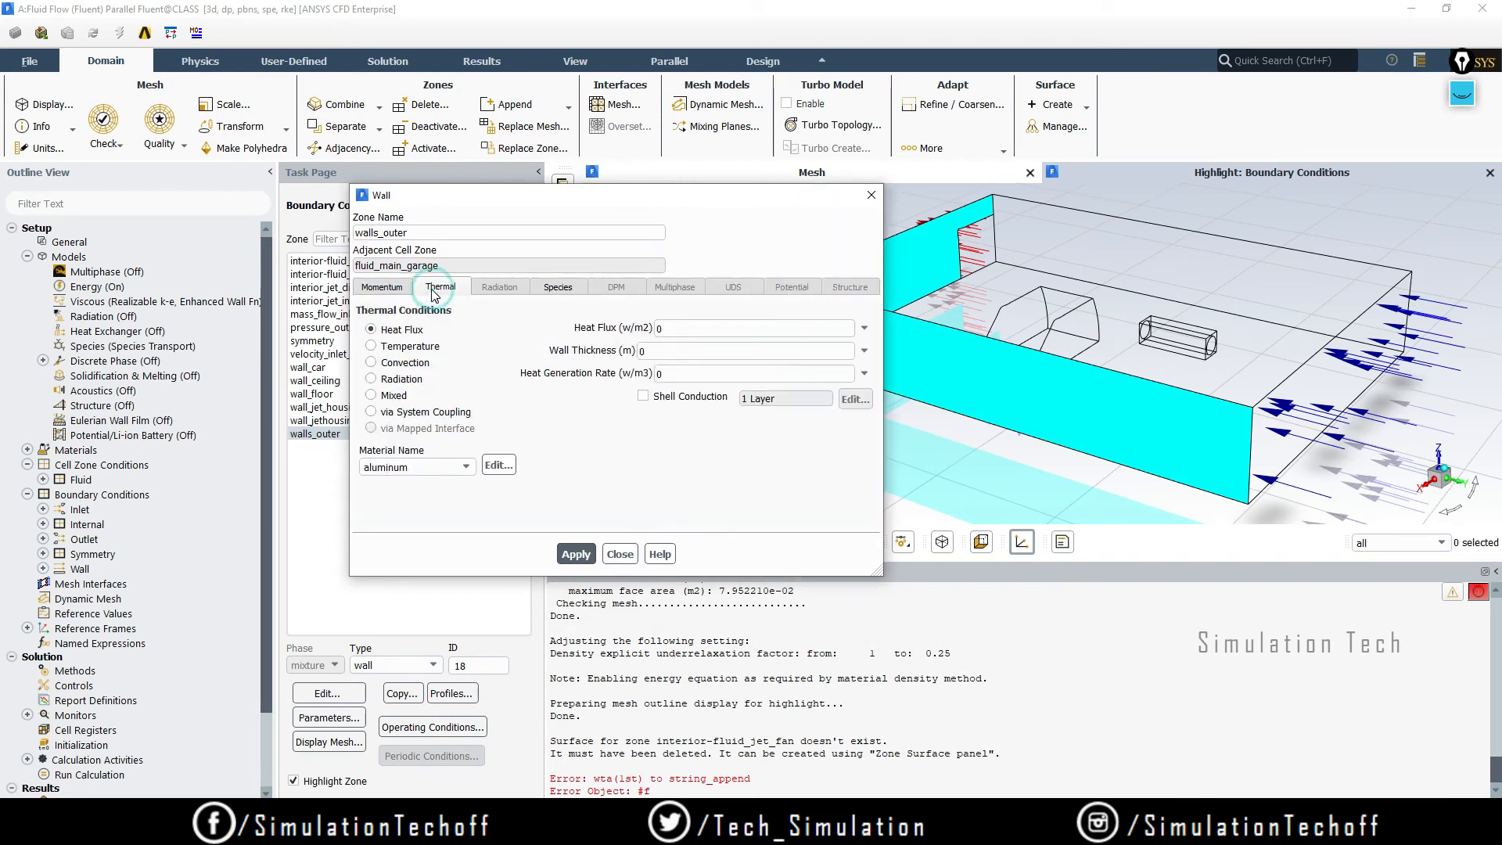
click(407, 348)
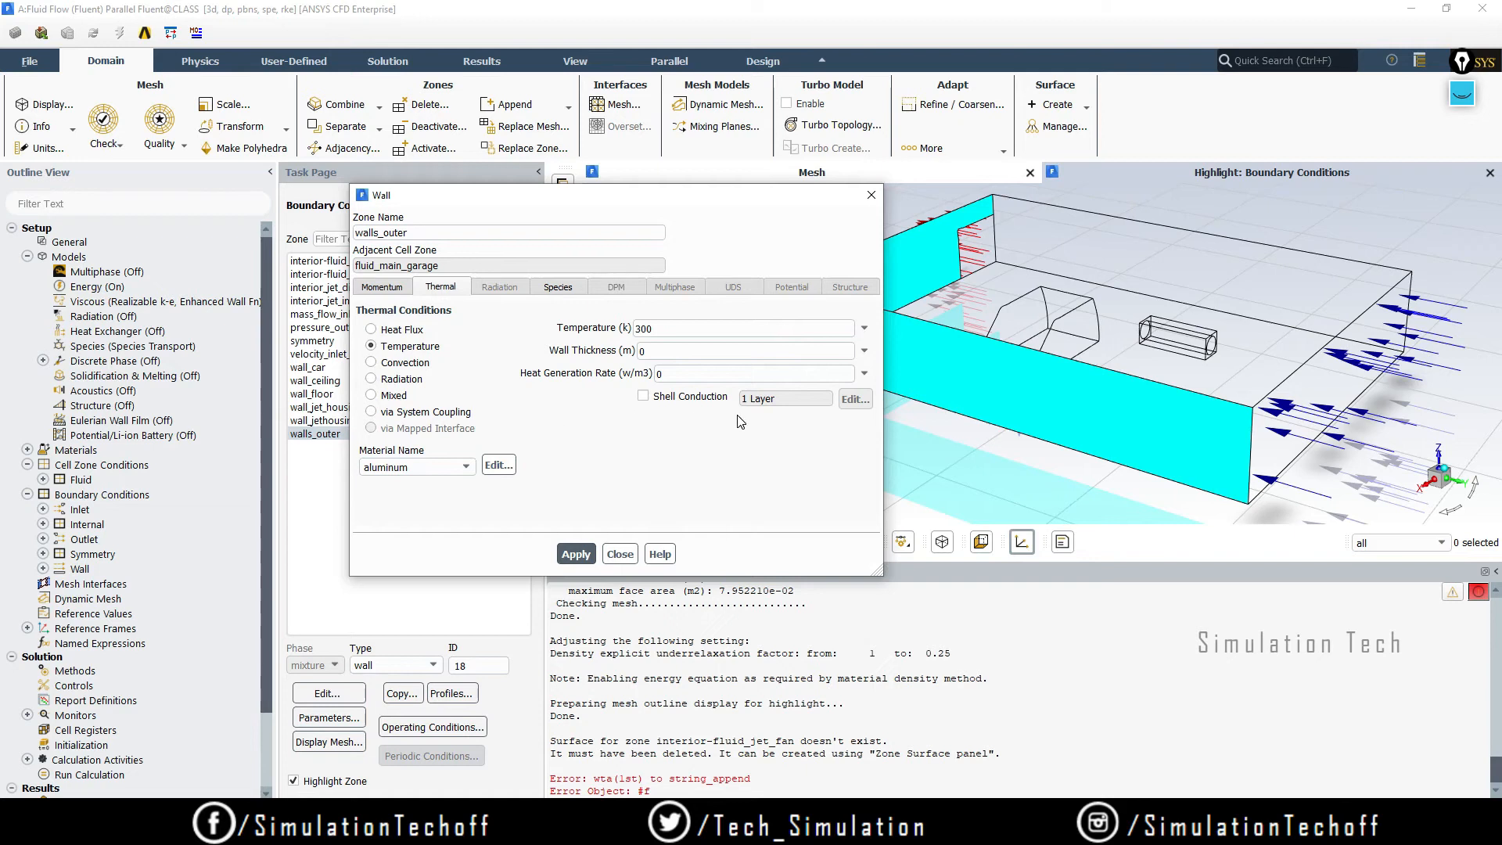
- Enable shell conduction on walls_outer with one 0.15 m thick concrete layer, then apply the settings and close the wall's dialog
click(642, 397)
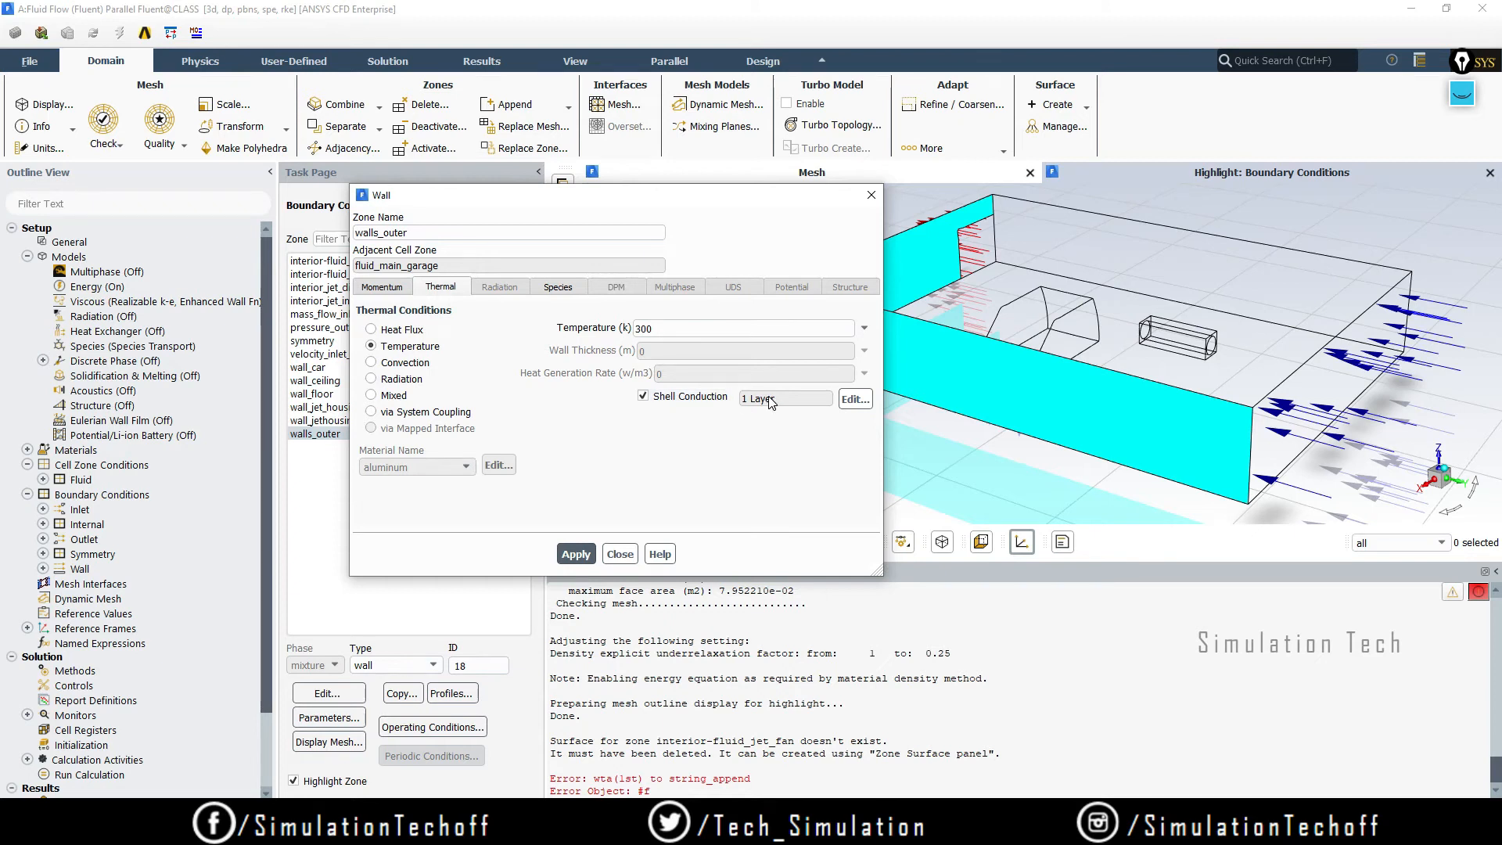
click(854, 399)
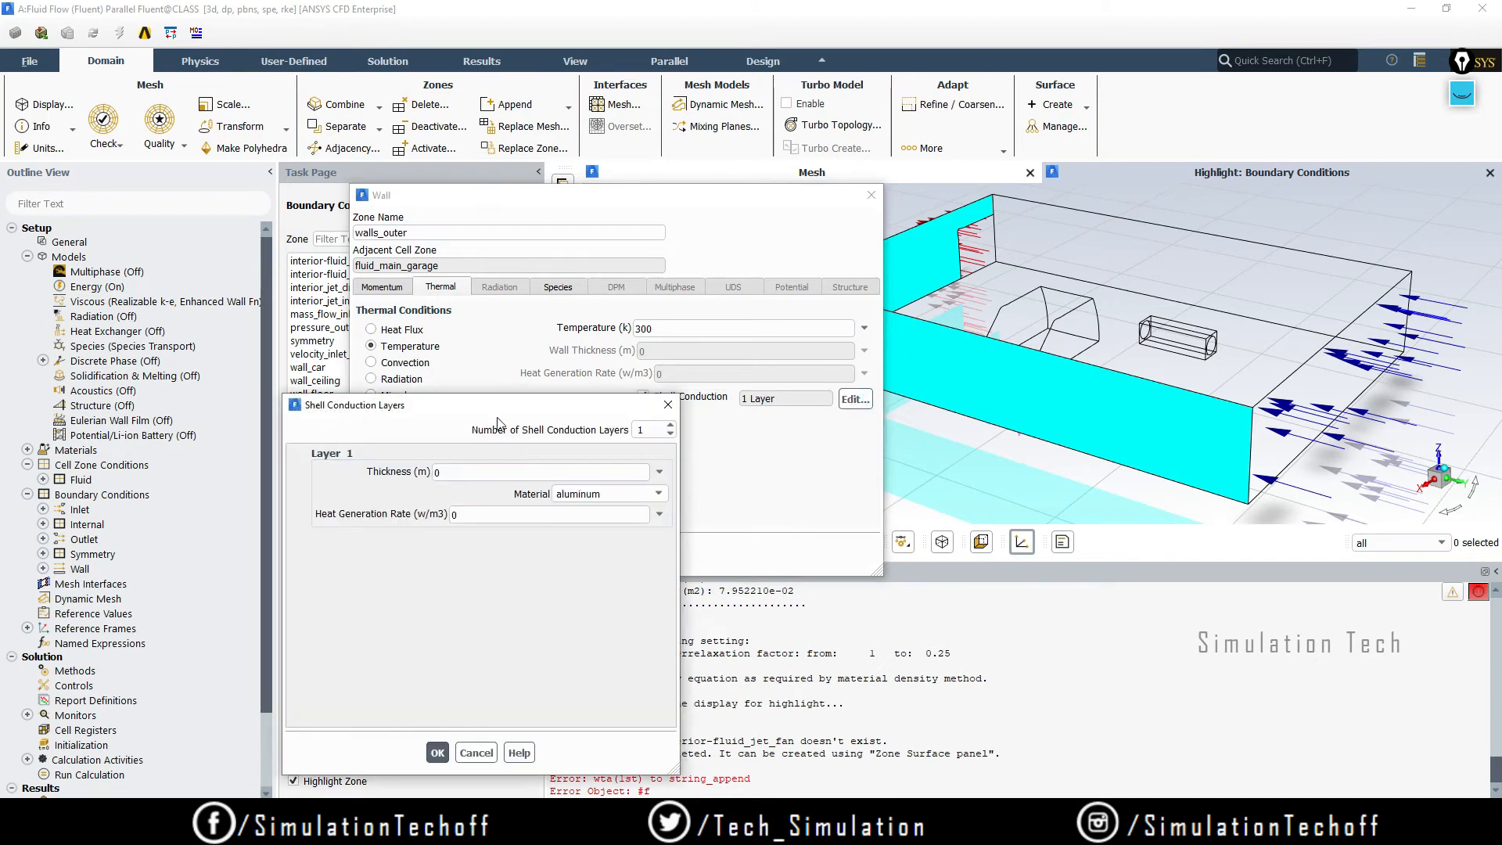
drag(497, 408, 608, 373)
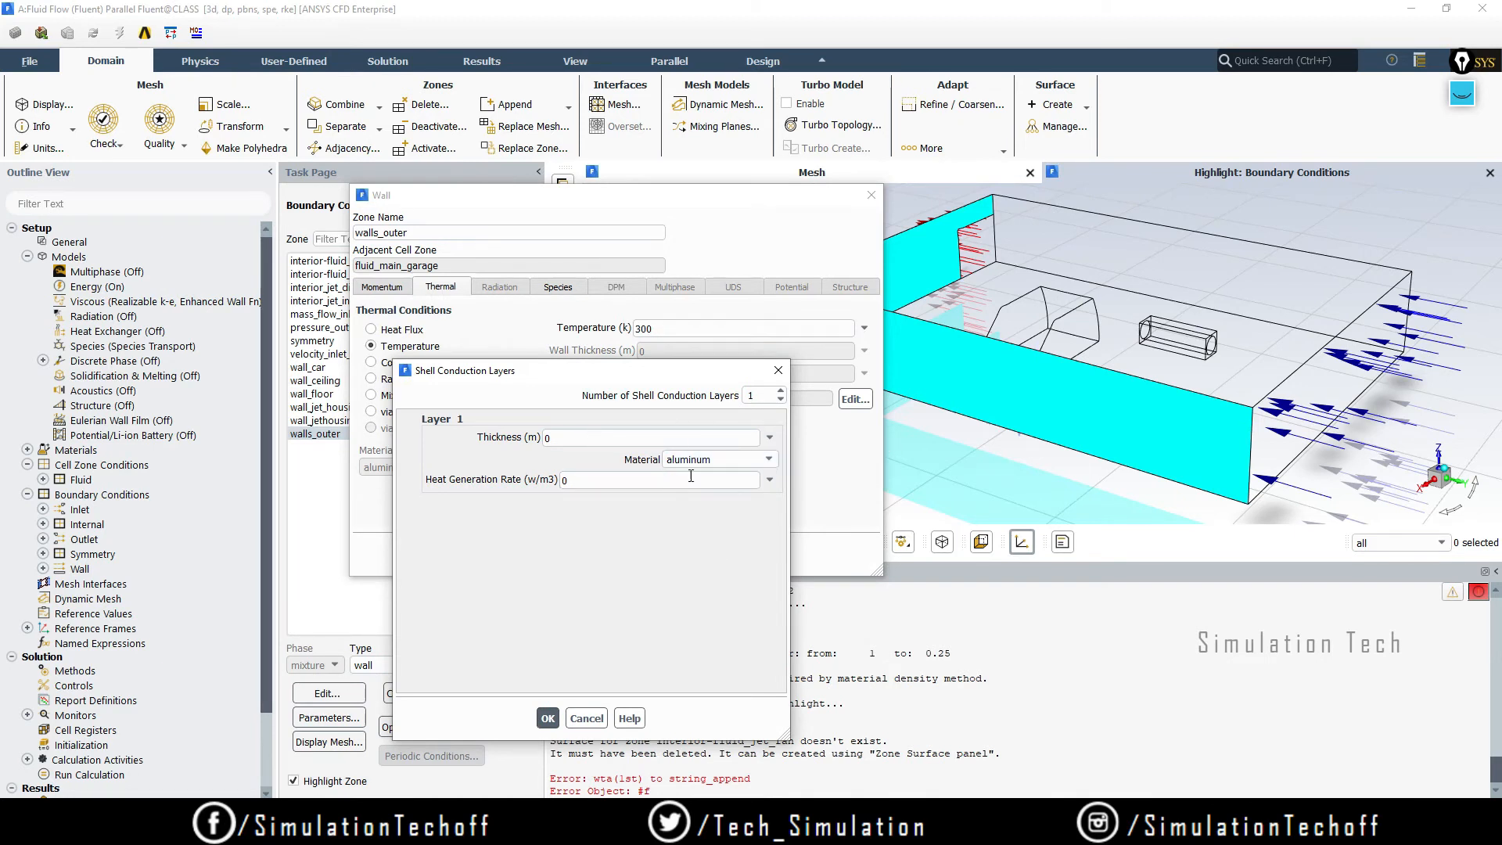
double_click(591, 438)
click(753, 459)
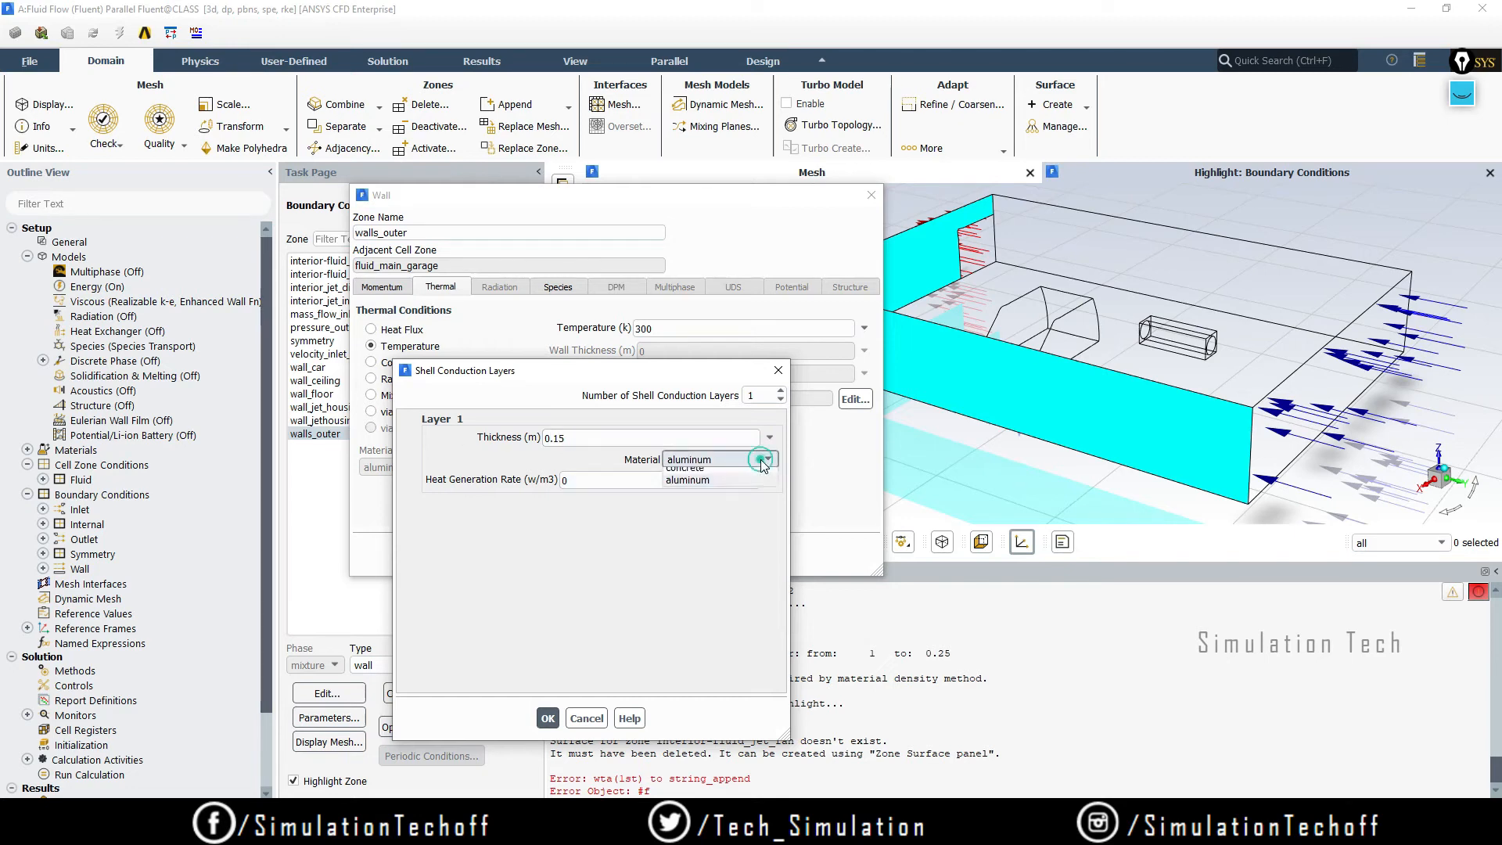
click(710, 476)
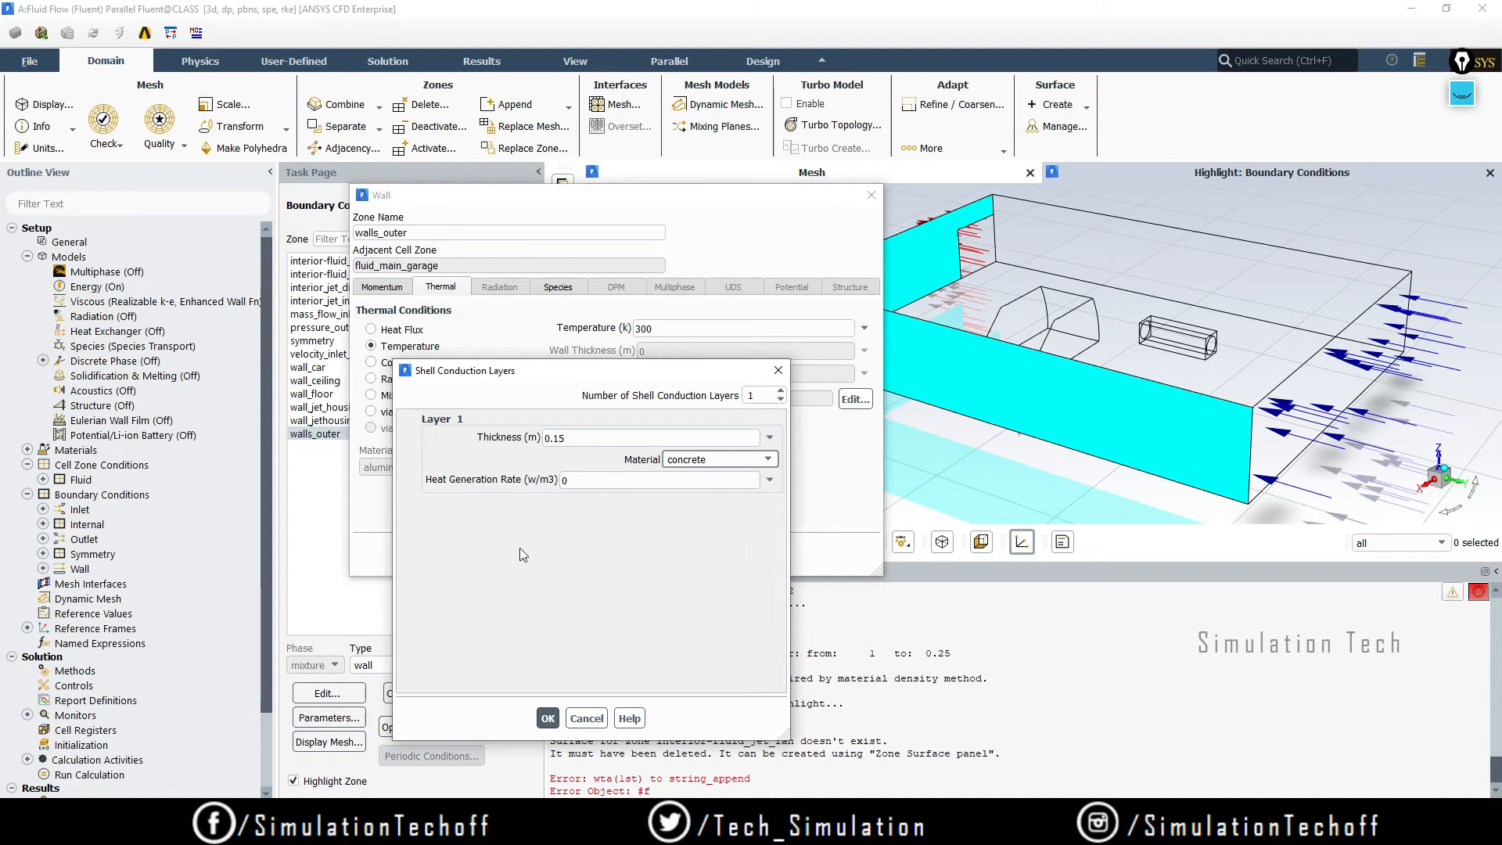
click(546, 717)
click(576, 554)
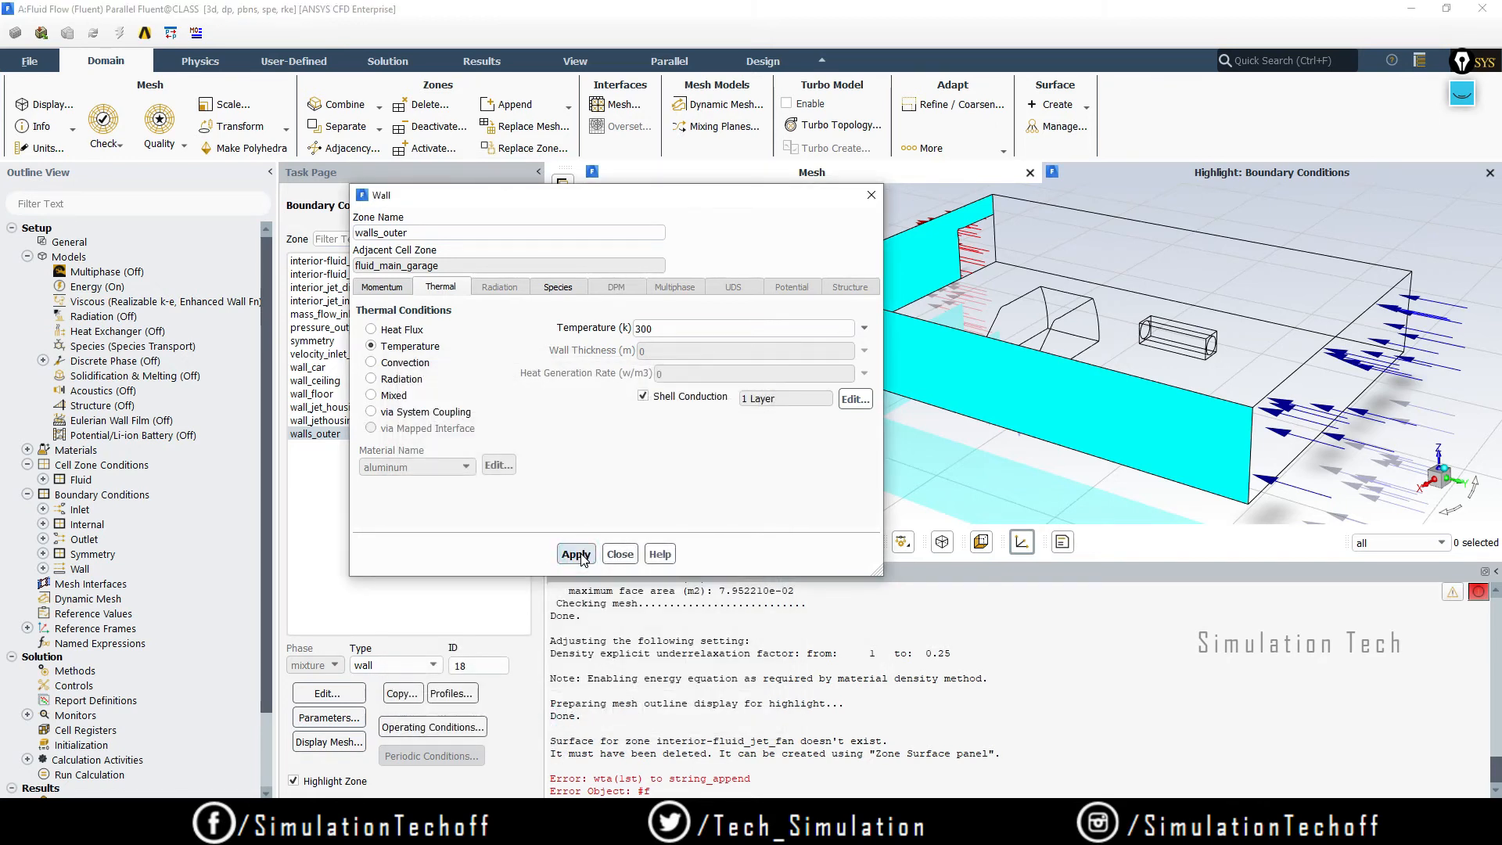
click(618, 555)
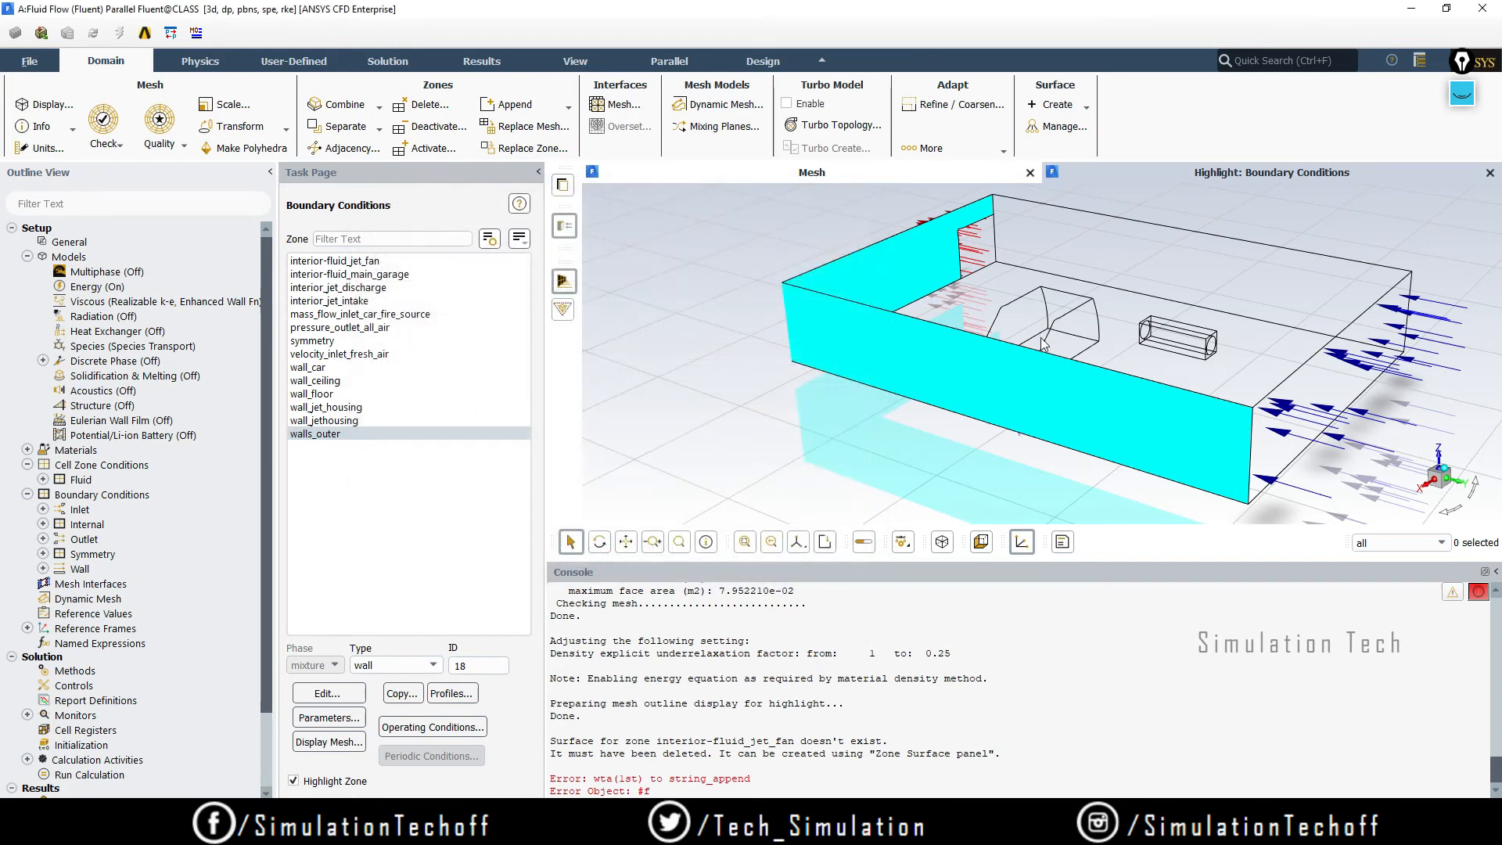
- Highlight walls_outer, wall_floor, wall_ceiling and velocity_inlet_fresh_air in turn to check which garage surfaces they cover
click(302, 434)
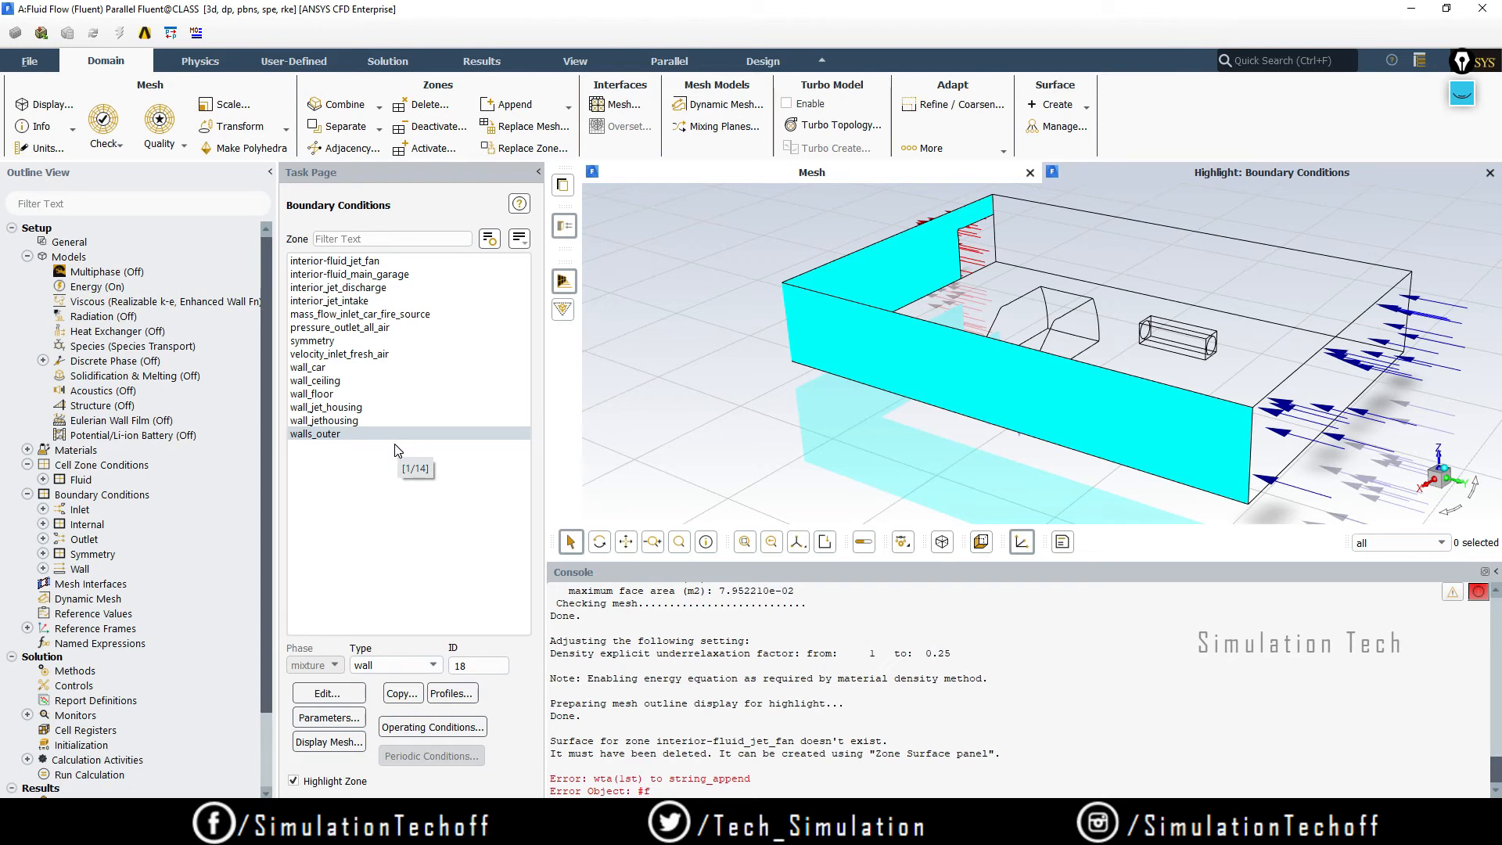
click(338, 396)
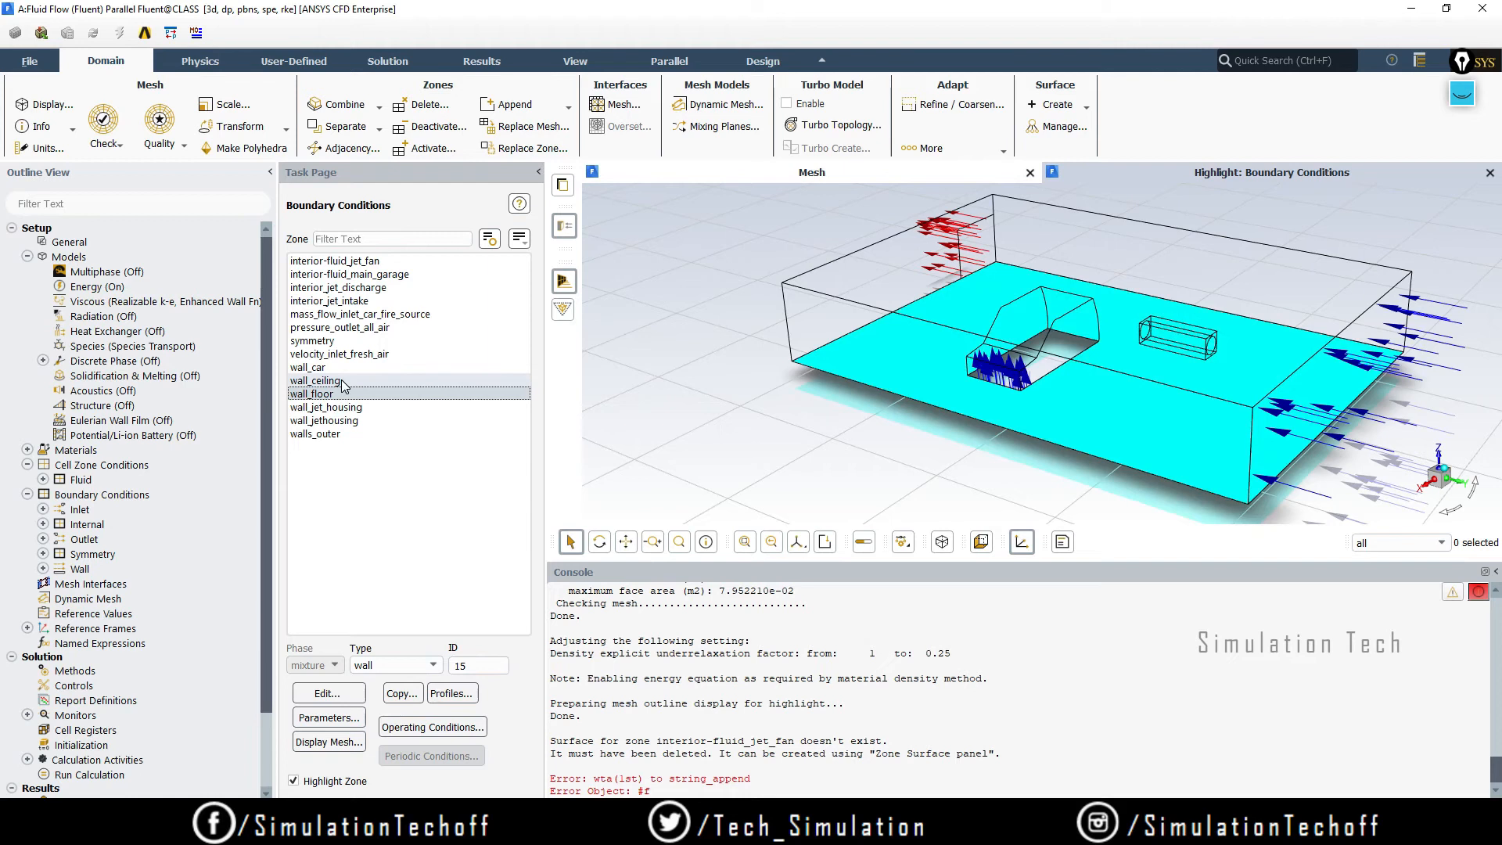
click(342, 382)
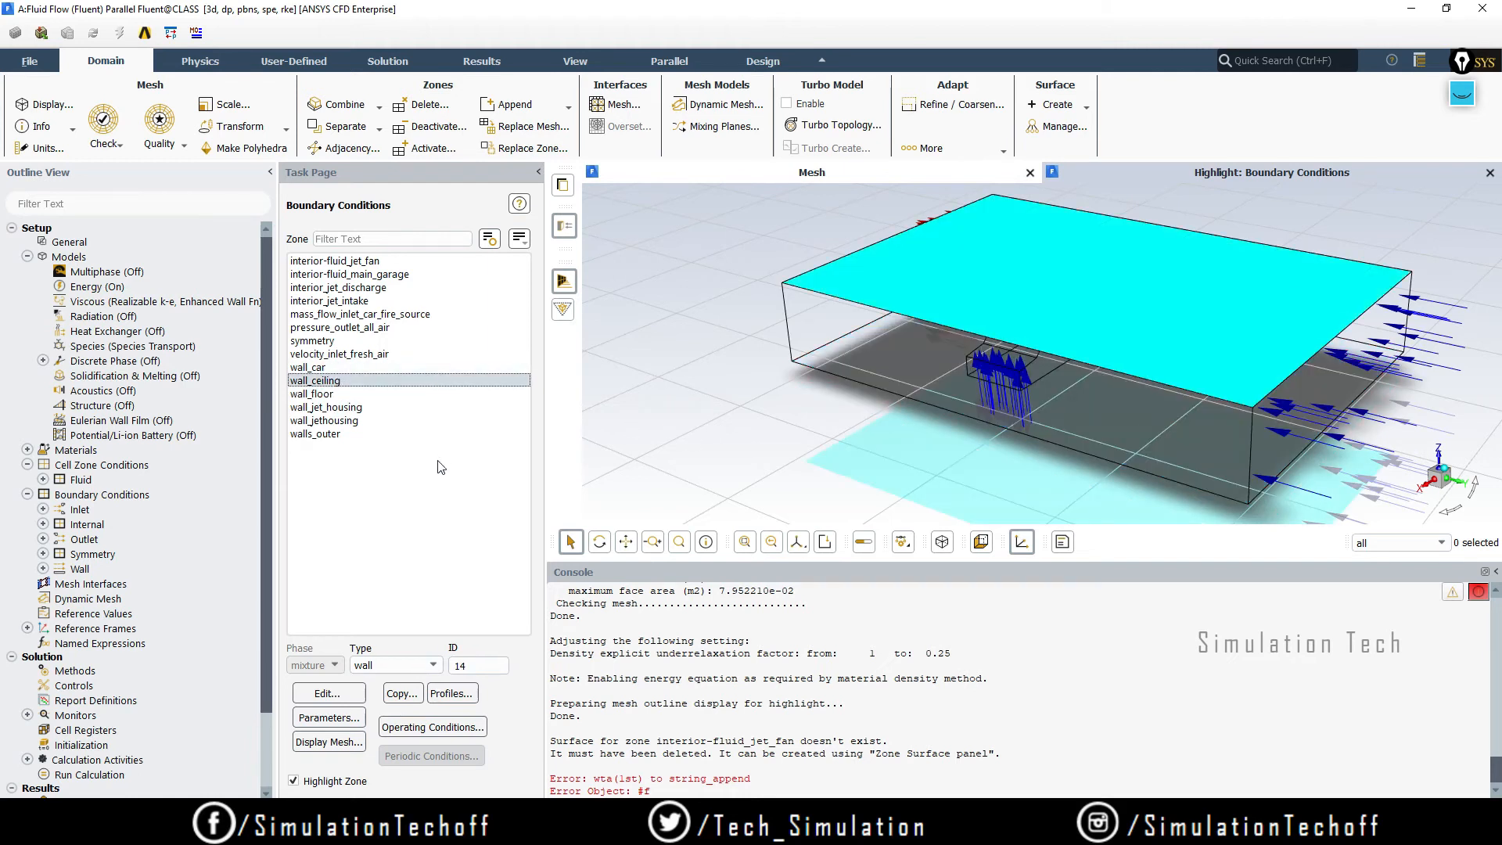
click(370, 354)
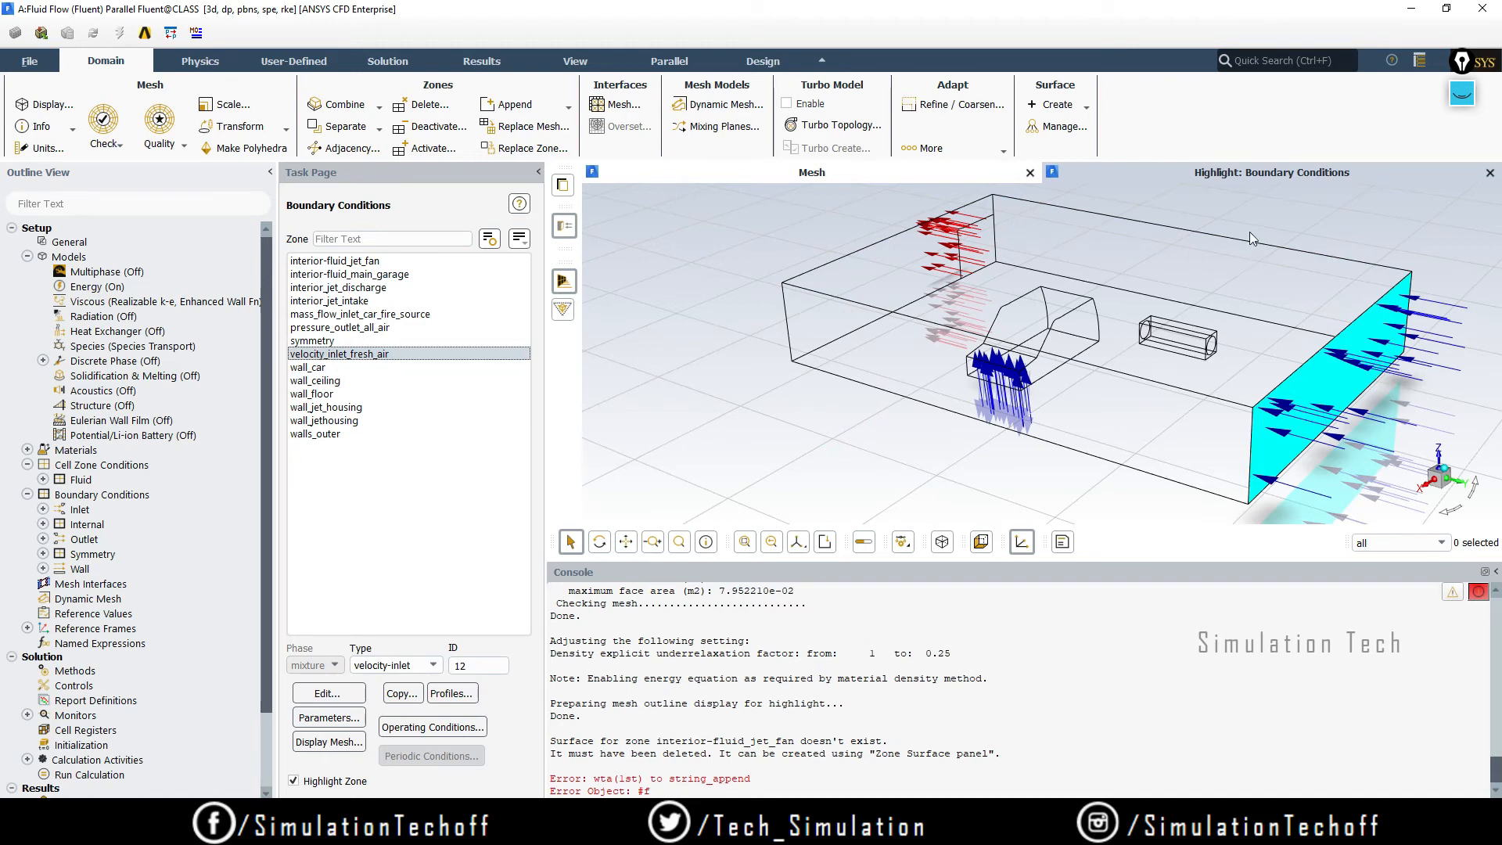
click(348, 382)
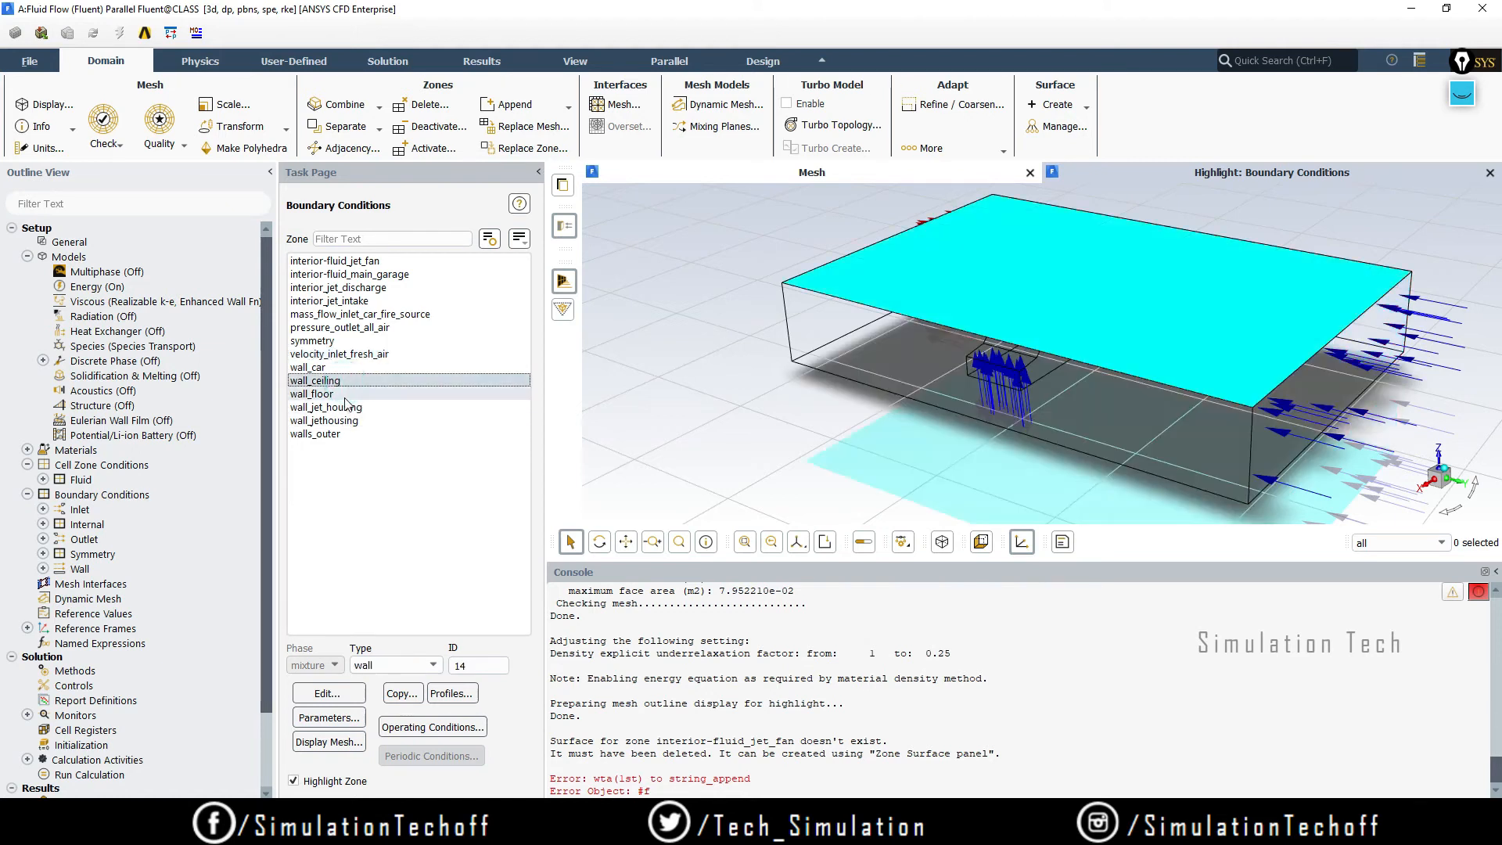
click(342, 394)
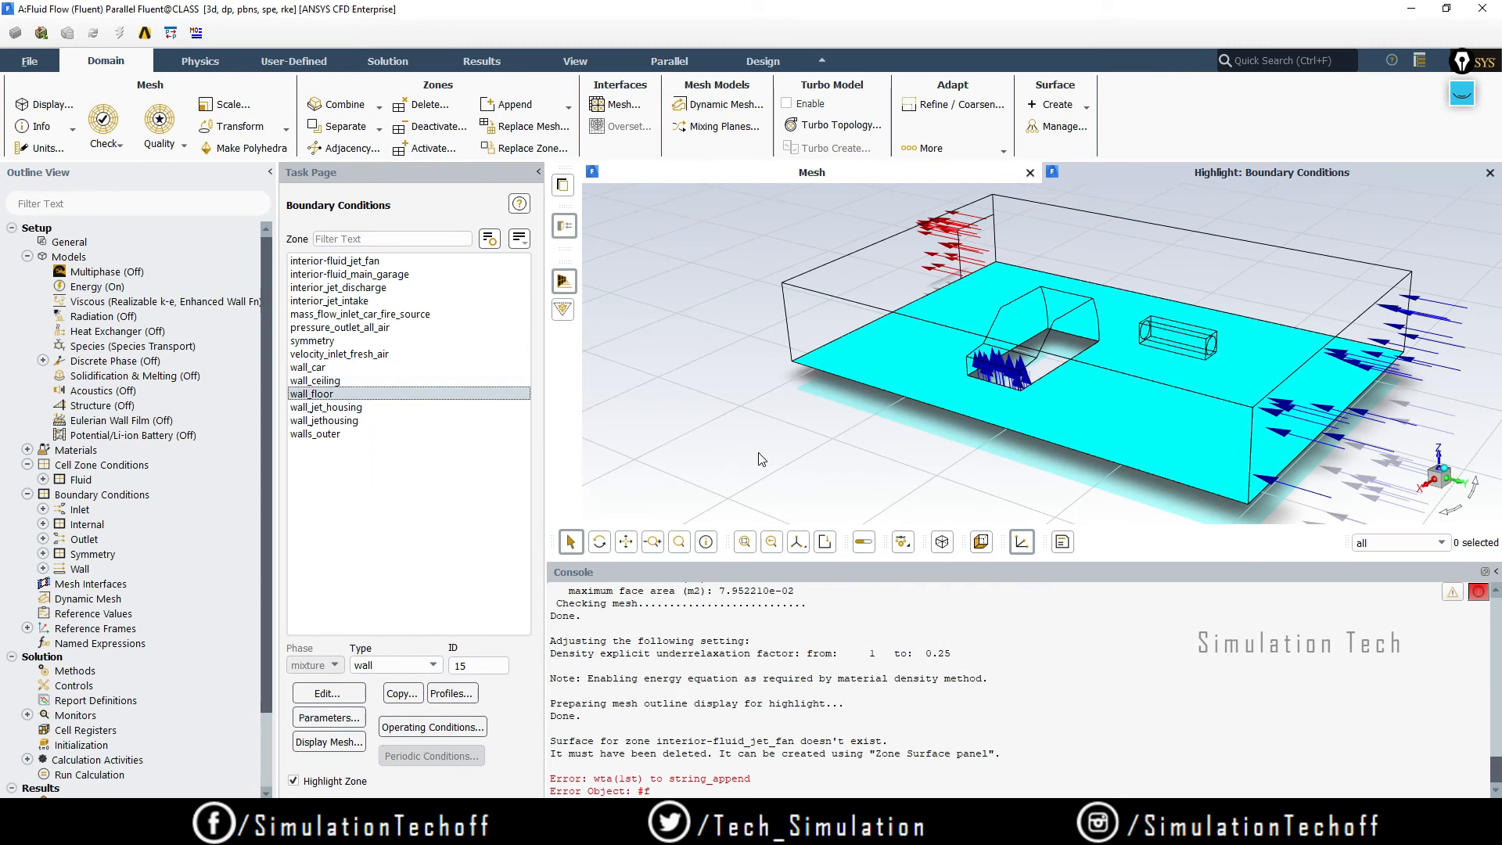
- Copy the boundary conditions of walls_outer to wall_ceiling and wall_floor, confirm the copy and close the dialog
click(402, 694)
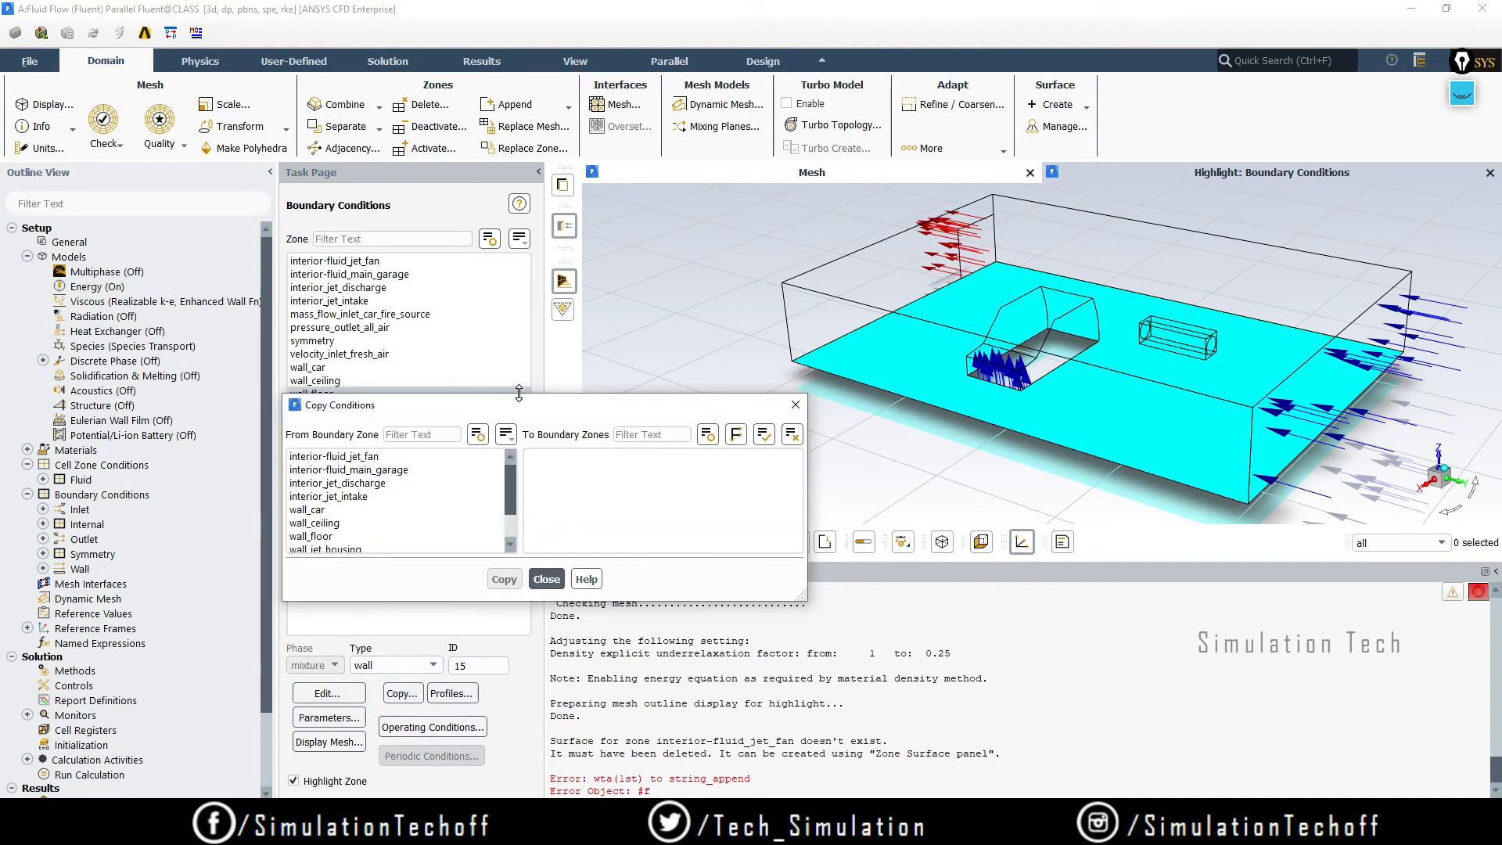
drag(519, 393, 520, 302)
click(522, 287)
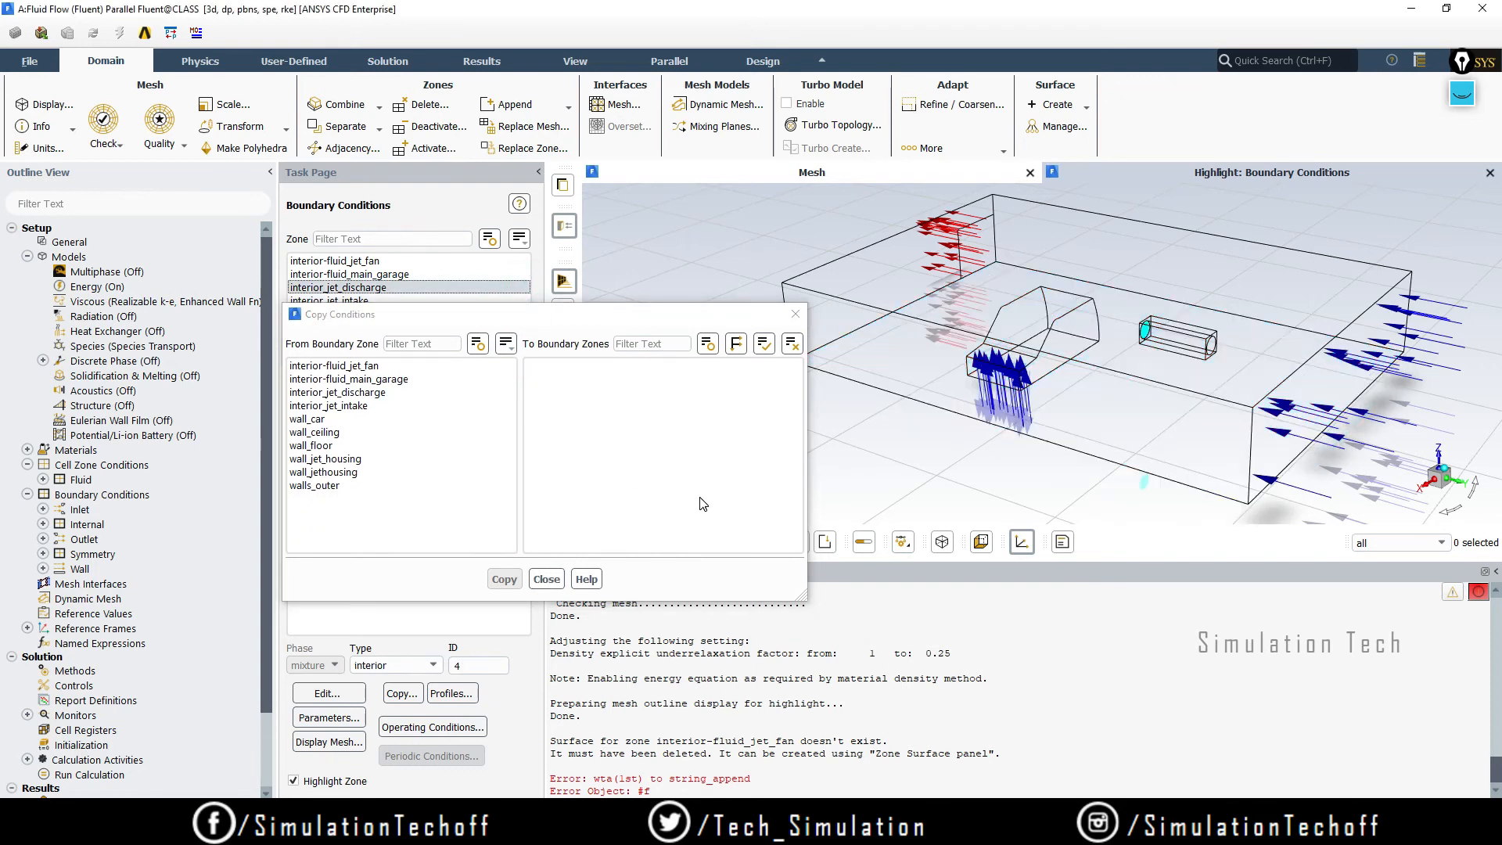
click(327, 486)
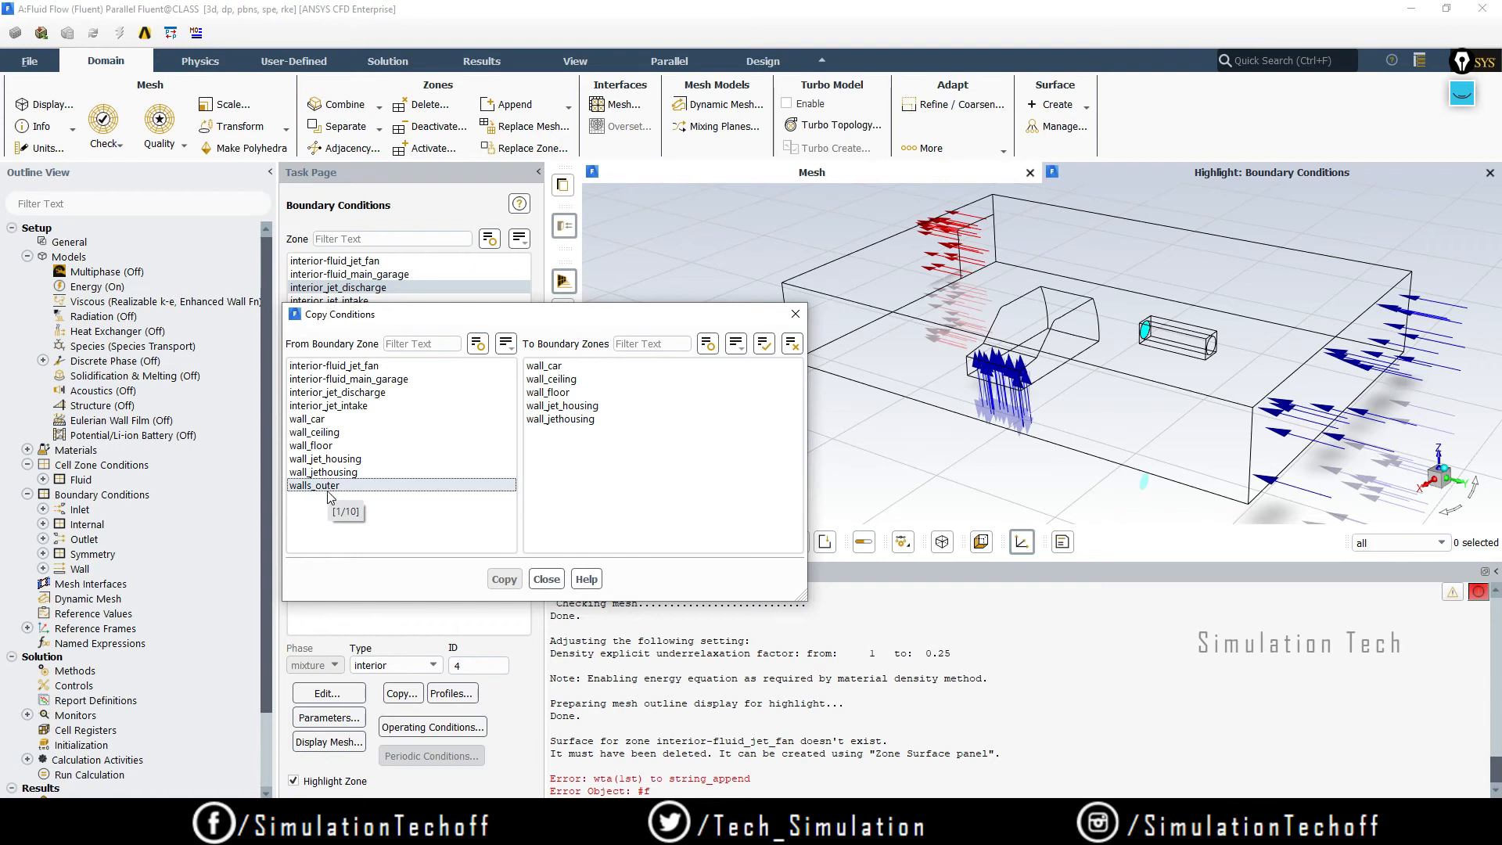
click(635, 380)
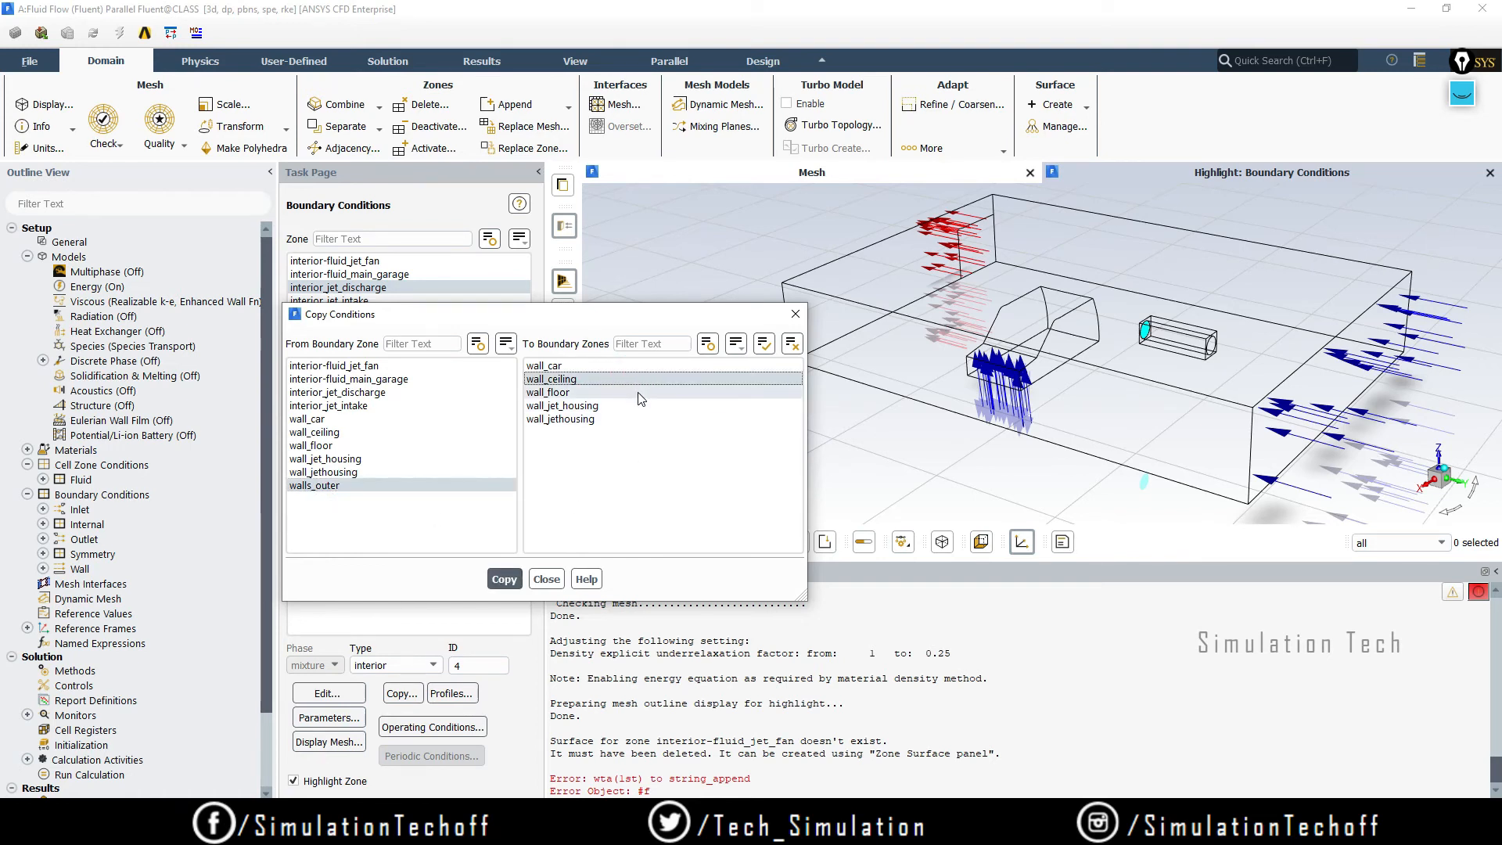
click(639, 393)
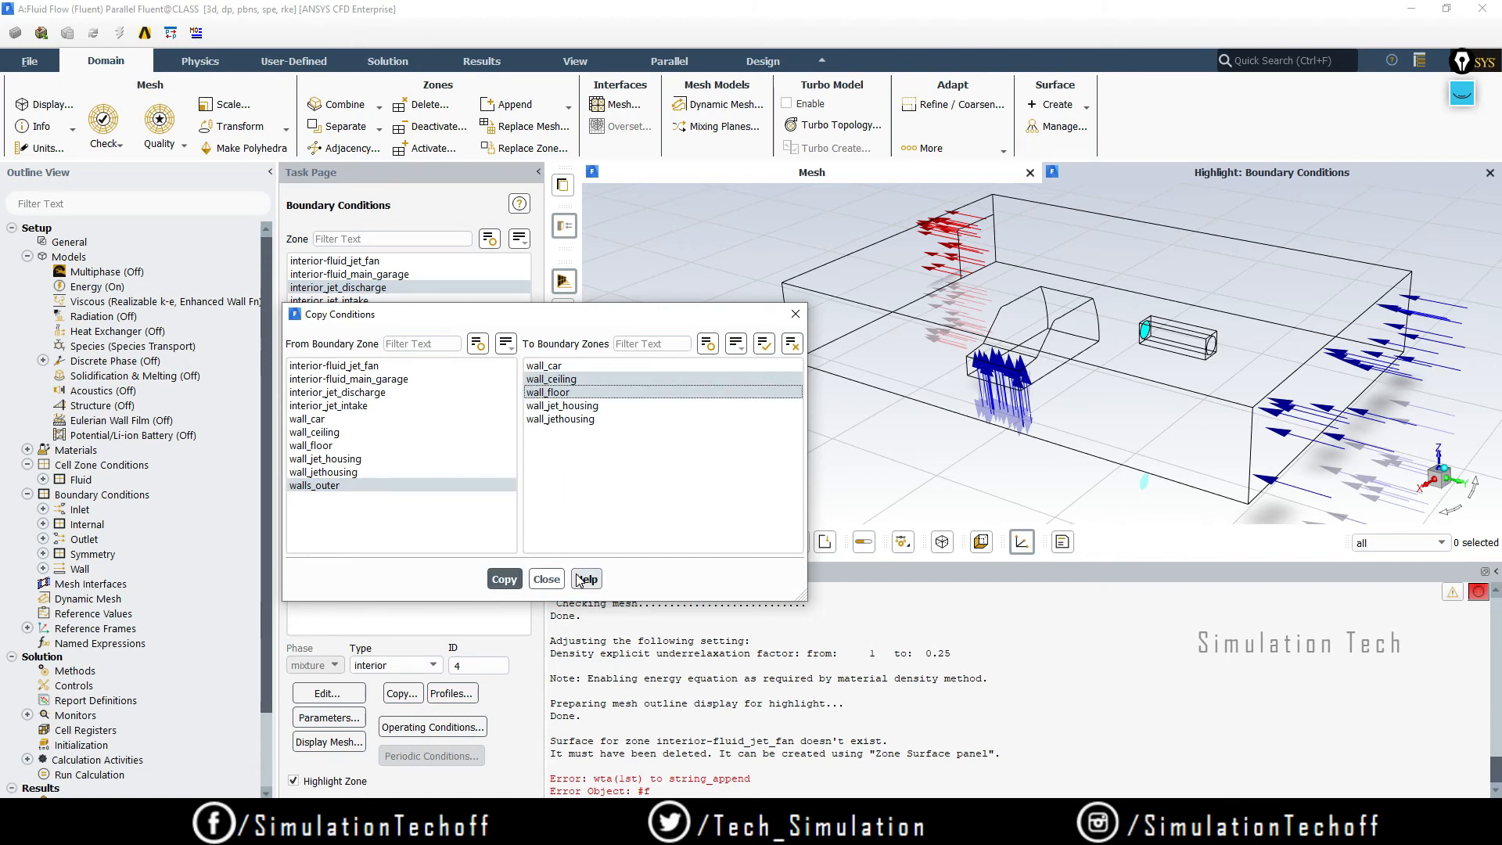
click(506, 583)
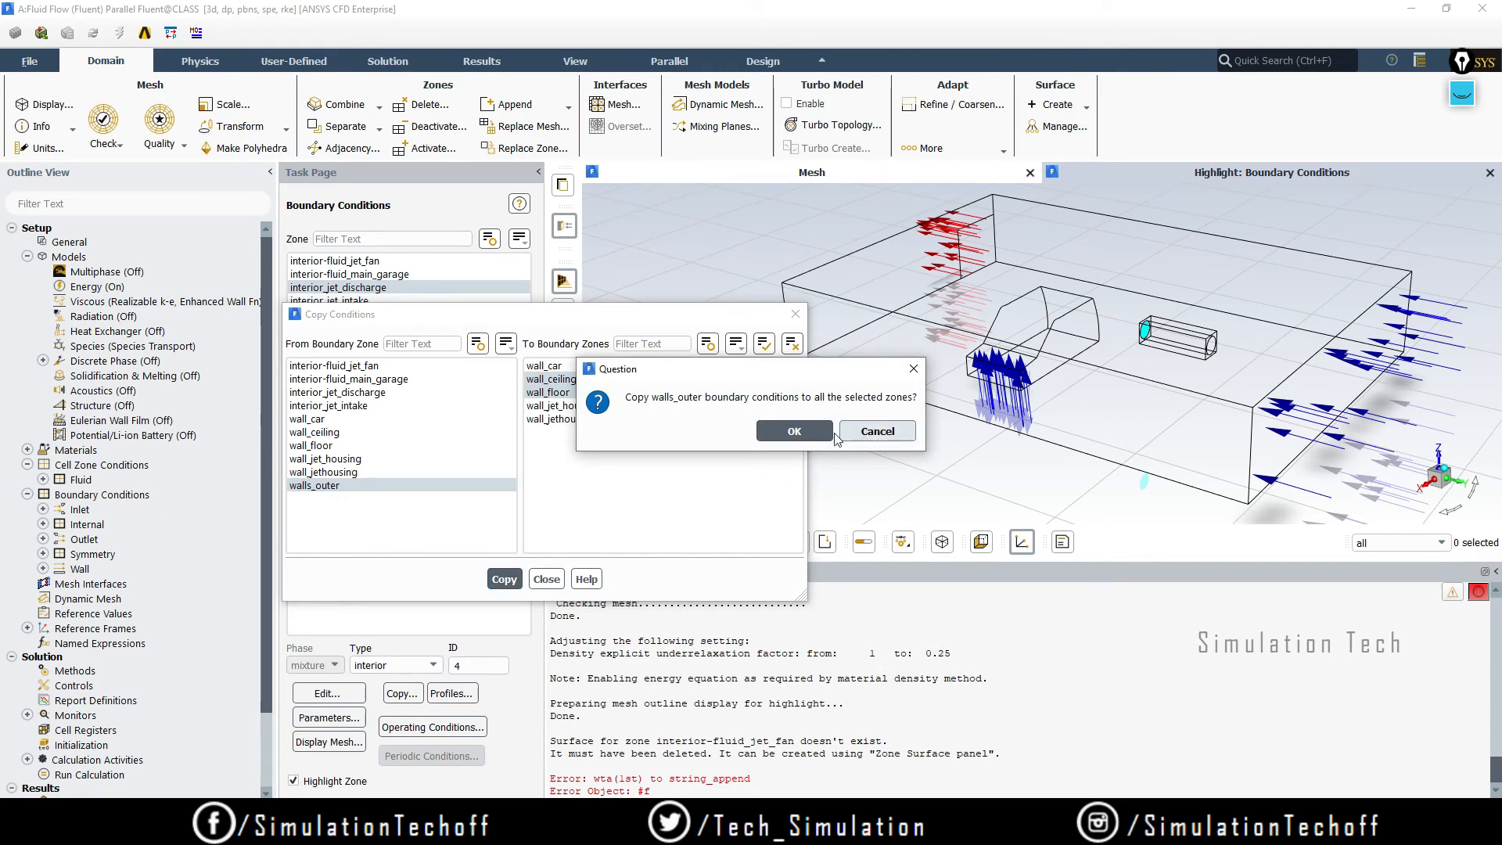
click(798, 431)
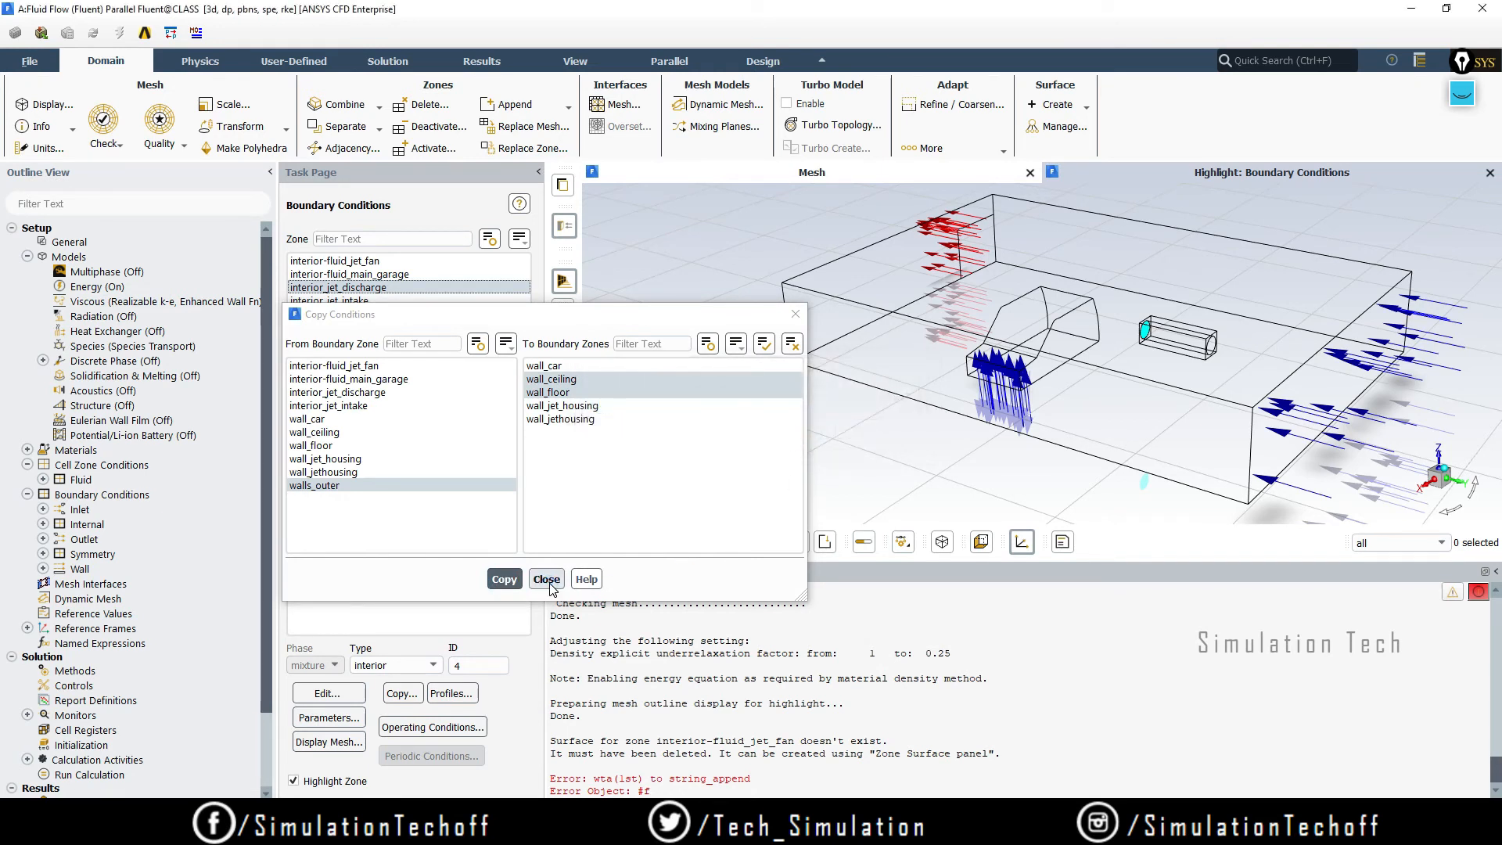
click(327, 492)
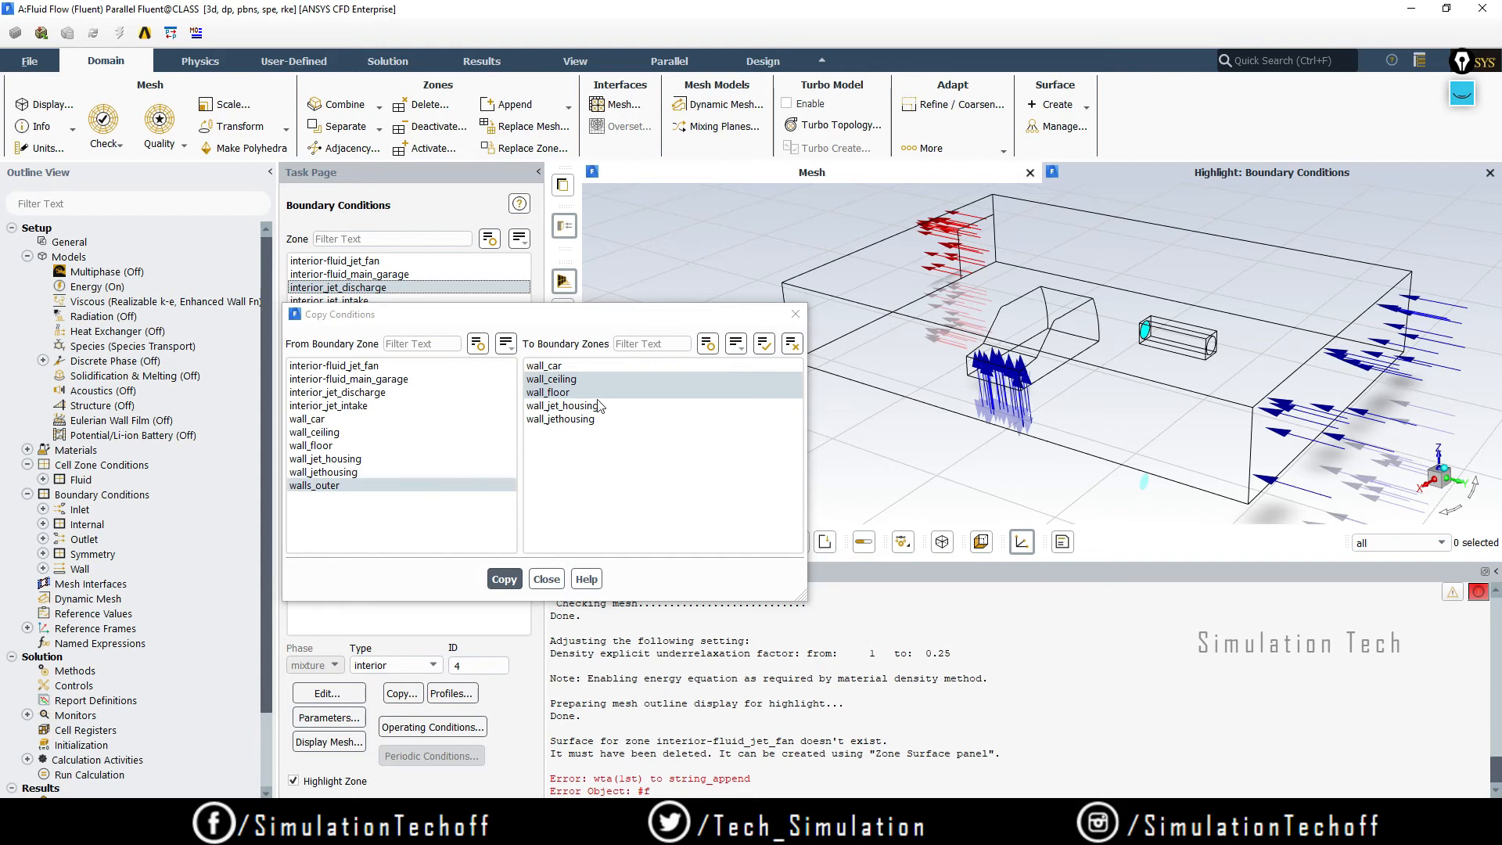
click(546, 579)
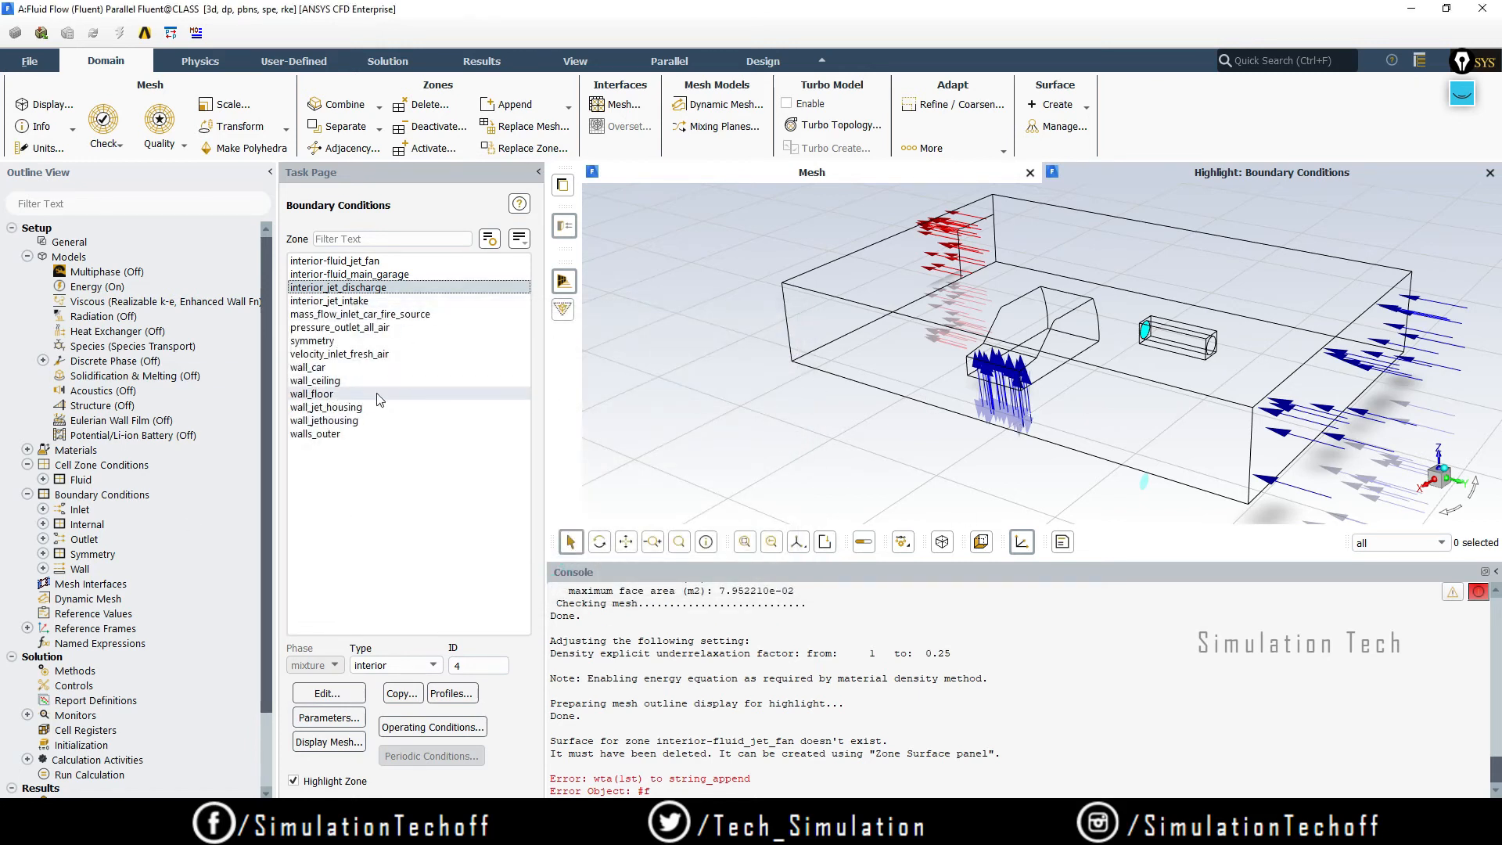
- Check the thermal condition and shell conduction layer of wall_ceiling, and close its dialogs without changing anything
click(352, 381)
click(325, 692)
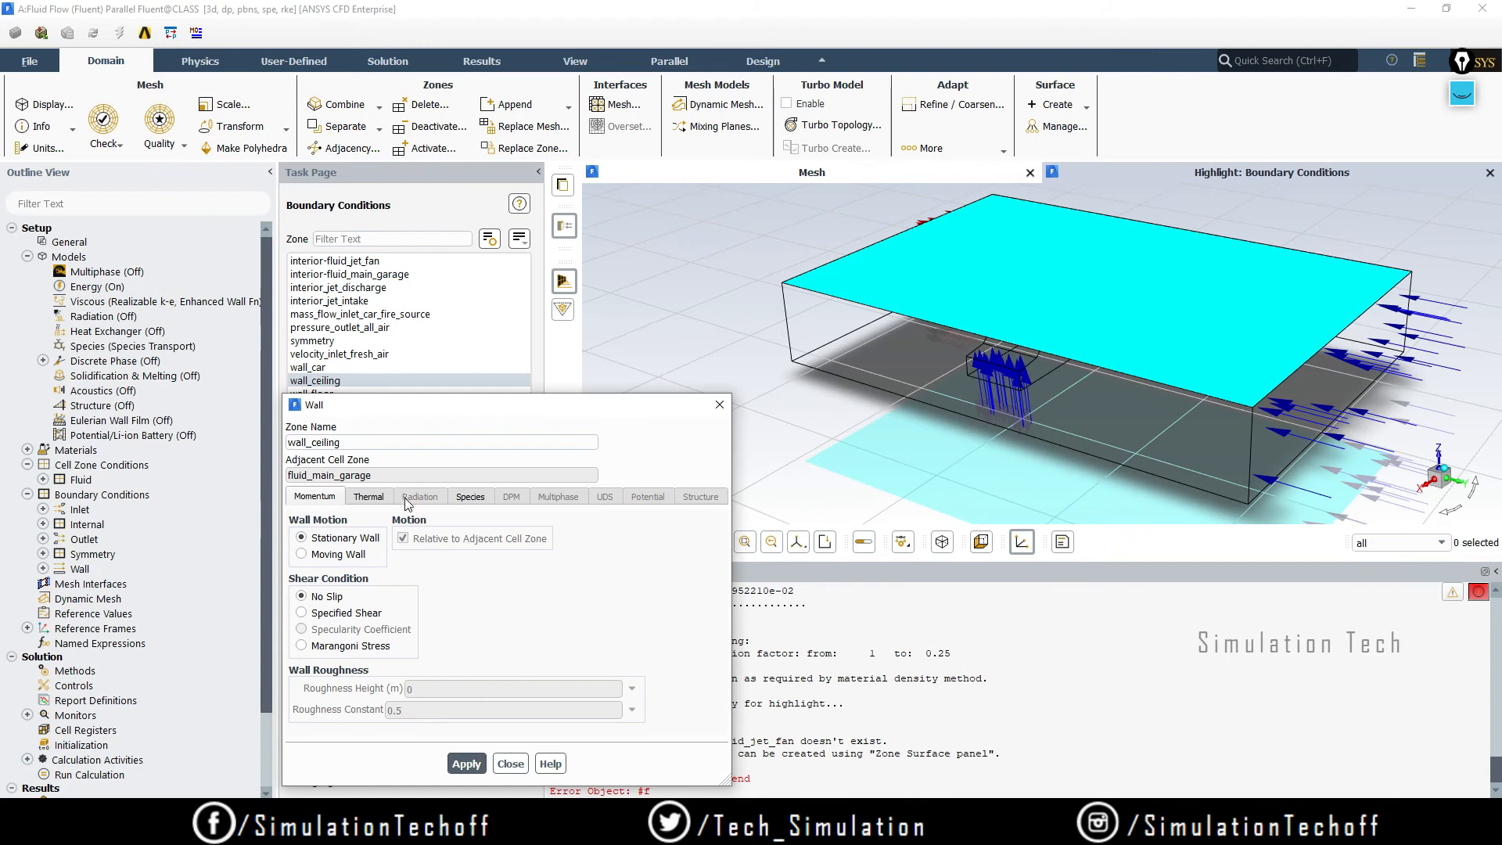
click(371, 498)
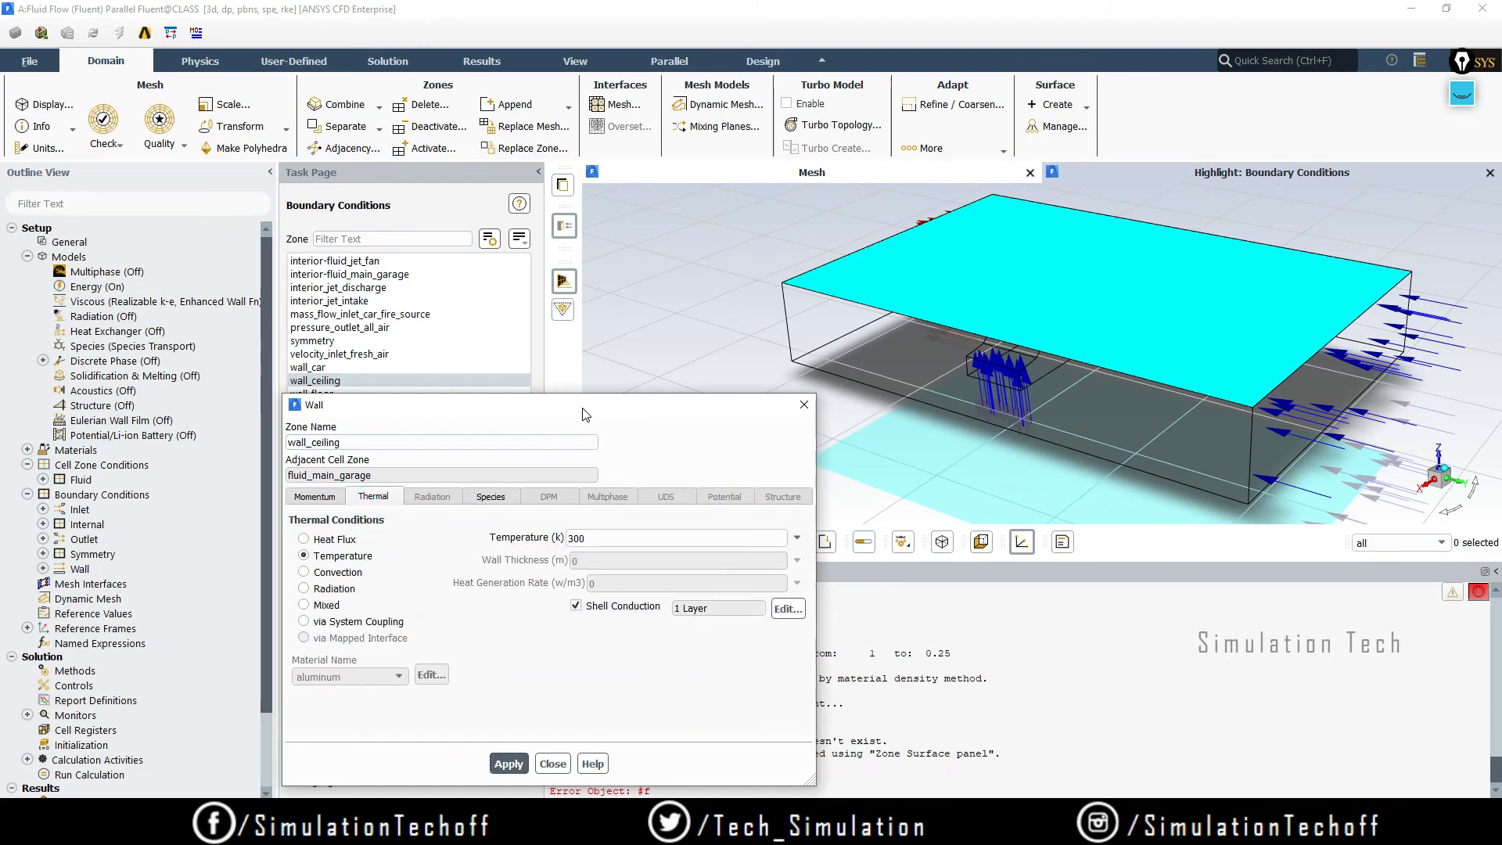
drag(582, 407, 602, 224)
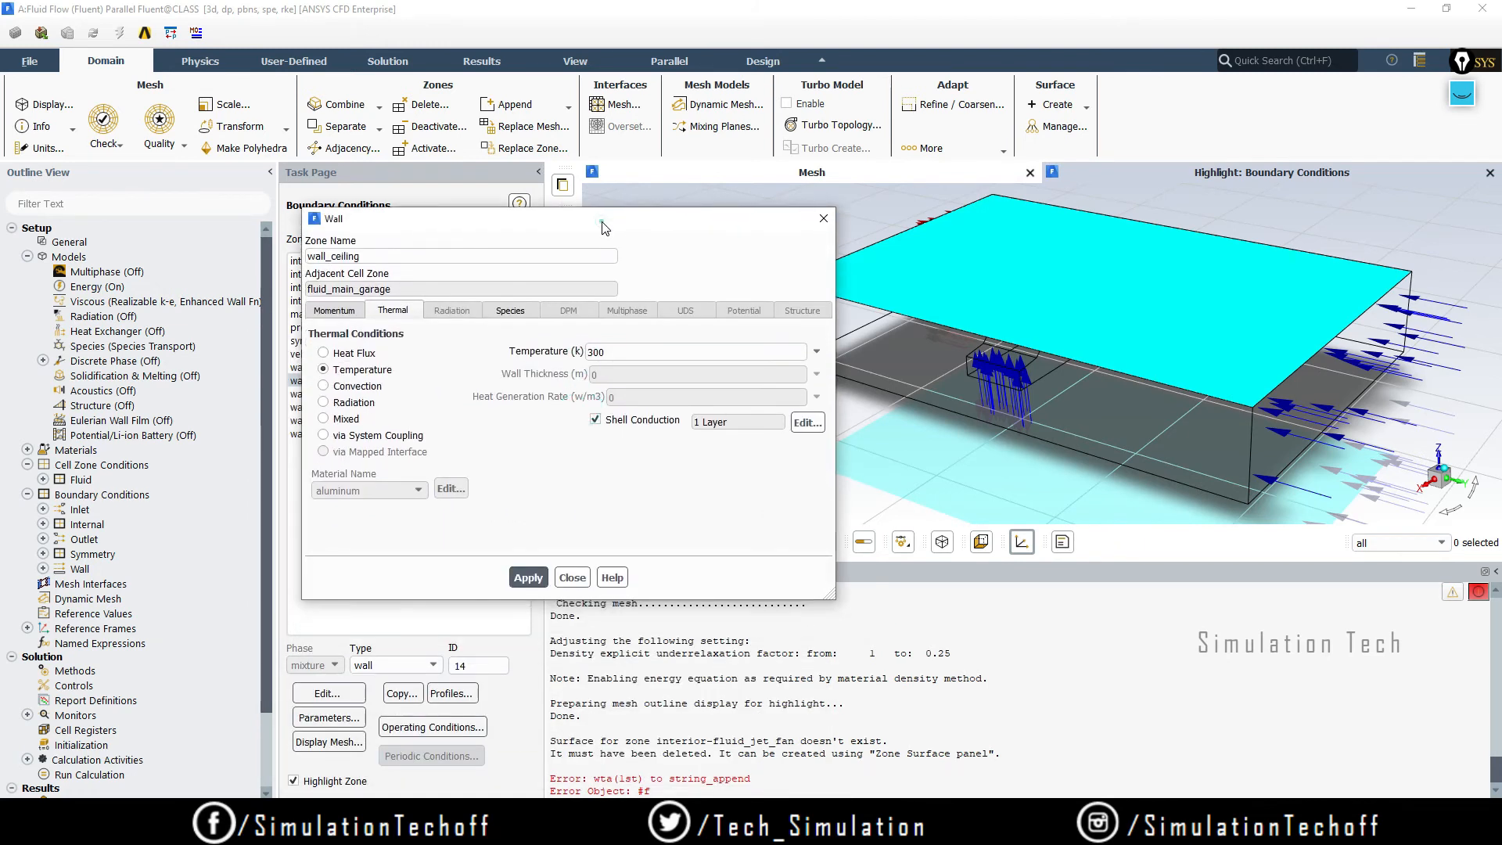
click(805, 423)
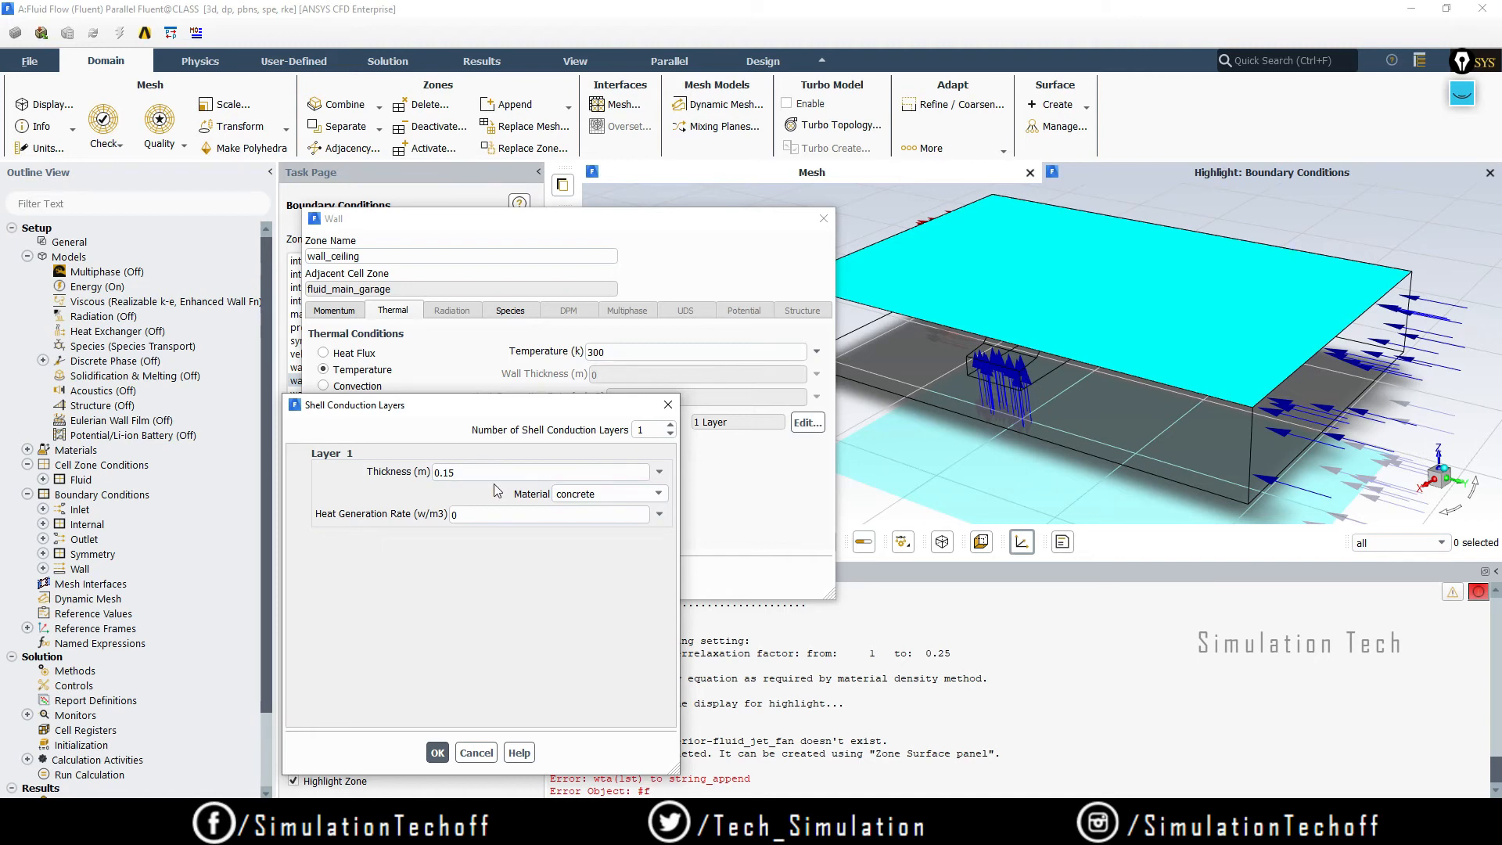
click(668, 405)
click(823, 218)
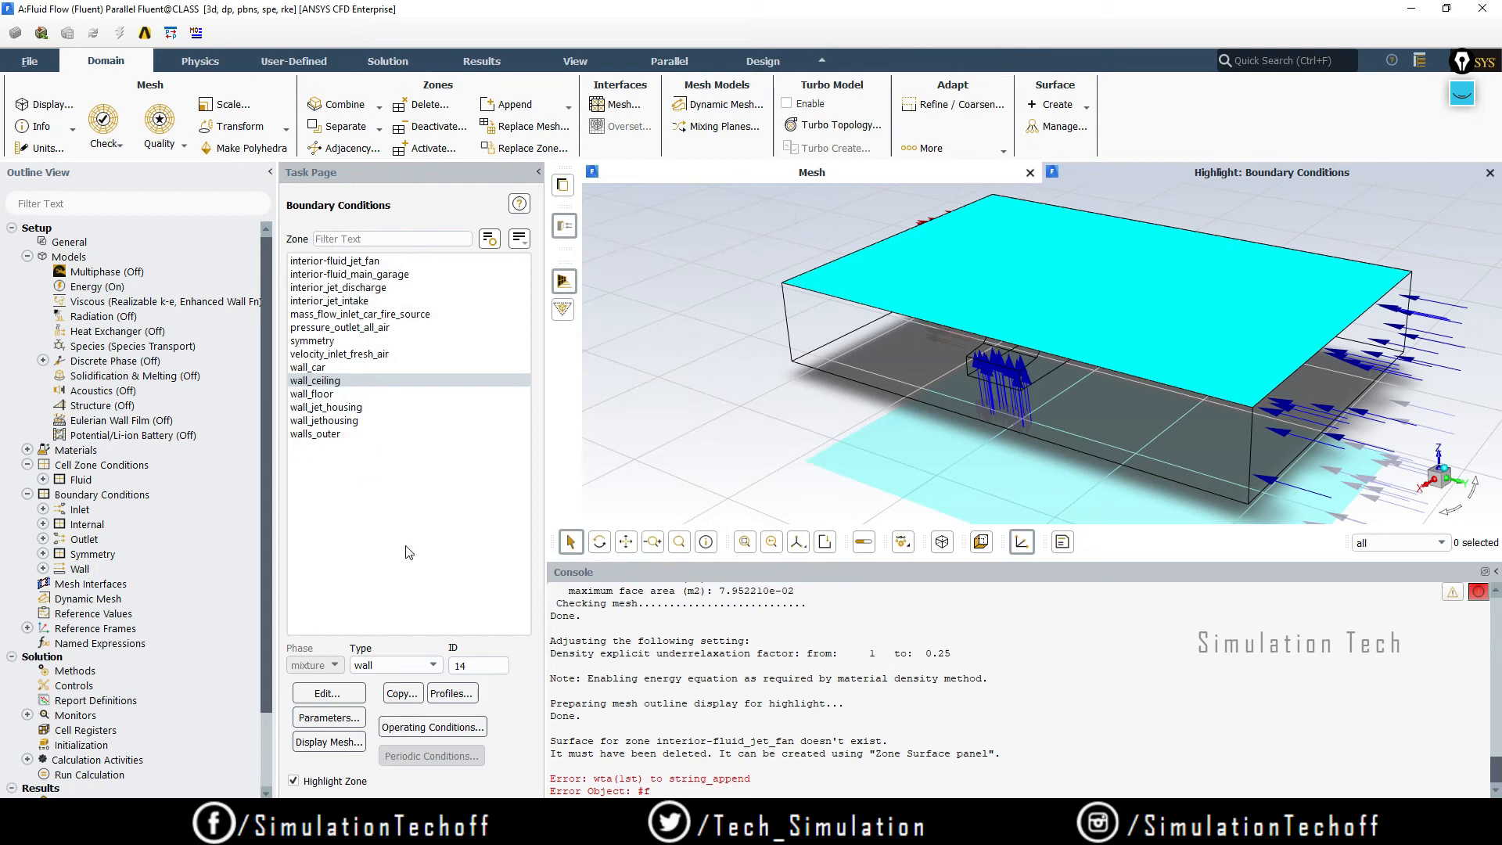
click(371, 512)
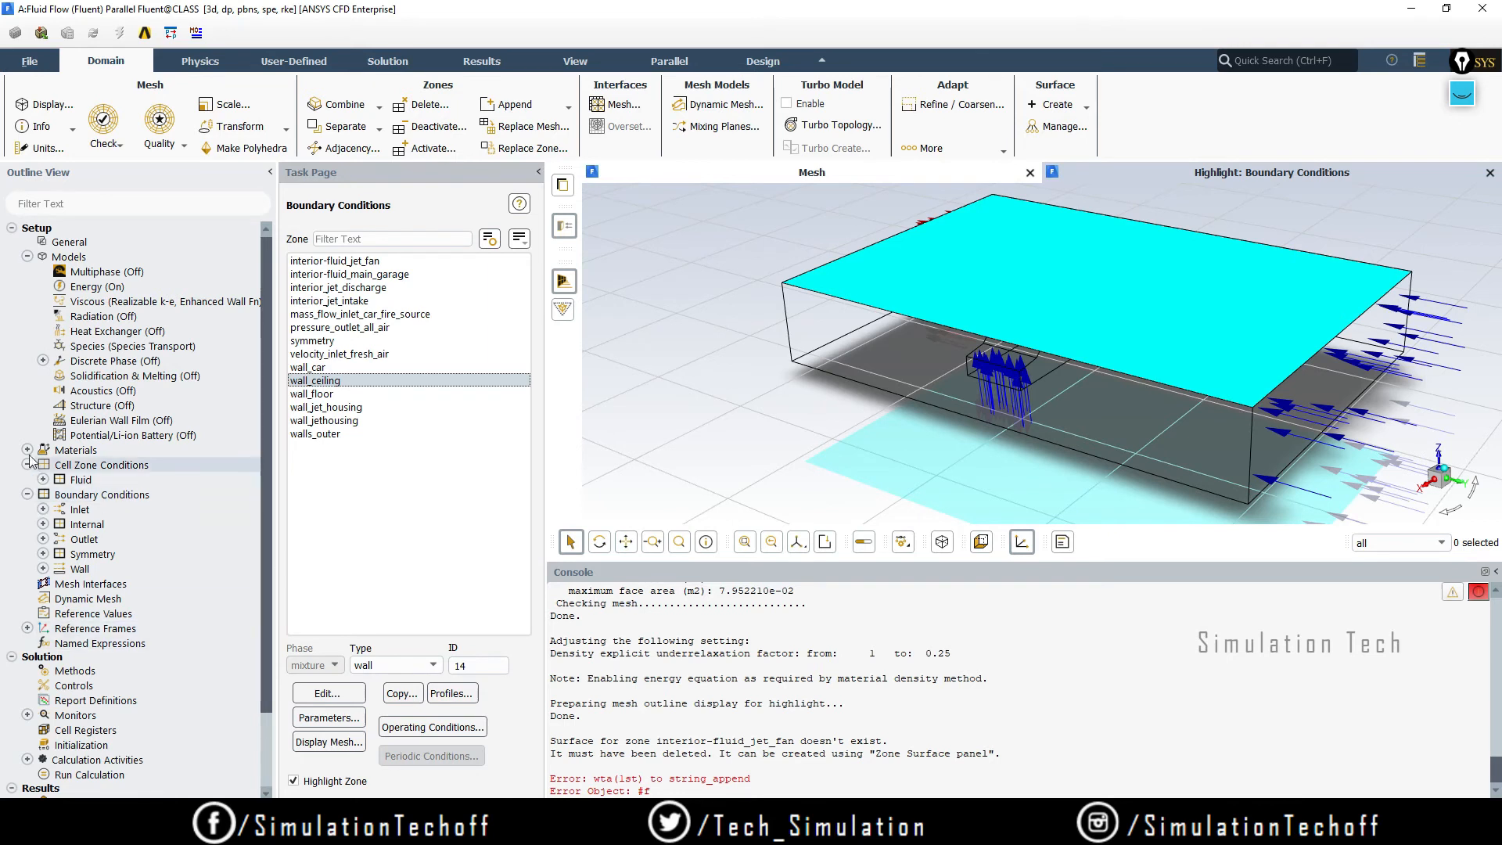
- Collapse the Models, Cell Zone Conditions and Boundary Conditions branches of the outline and open the solution methods settings
click(27, 256)
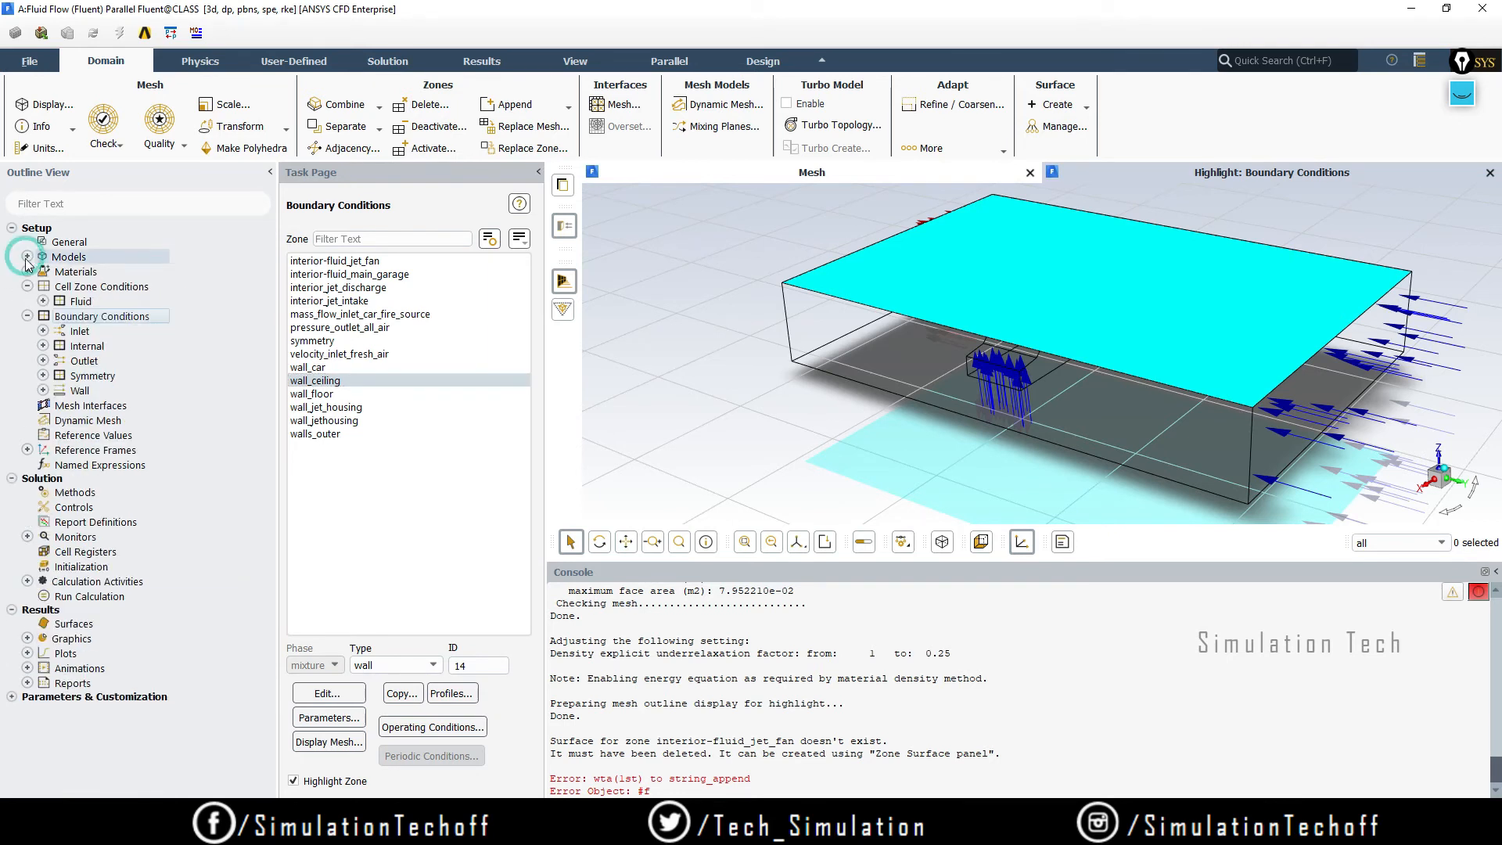
click(27, 287)
click(27, 302)
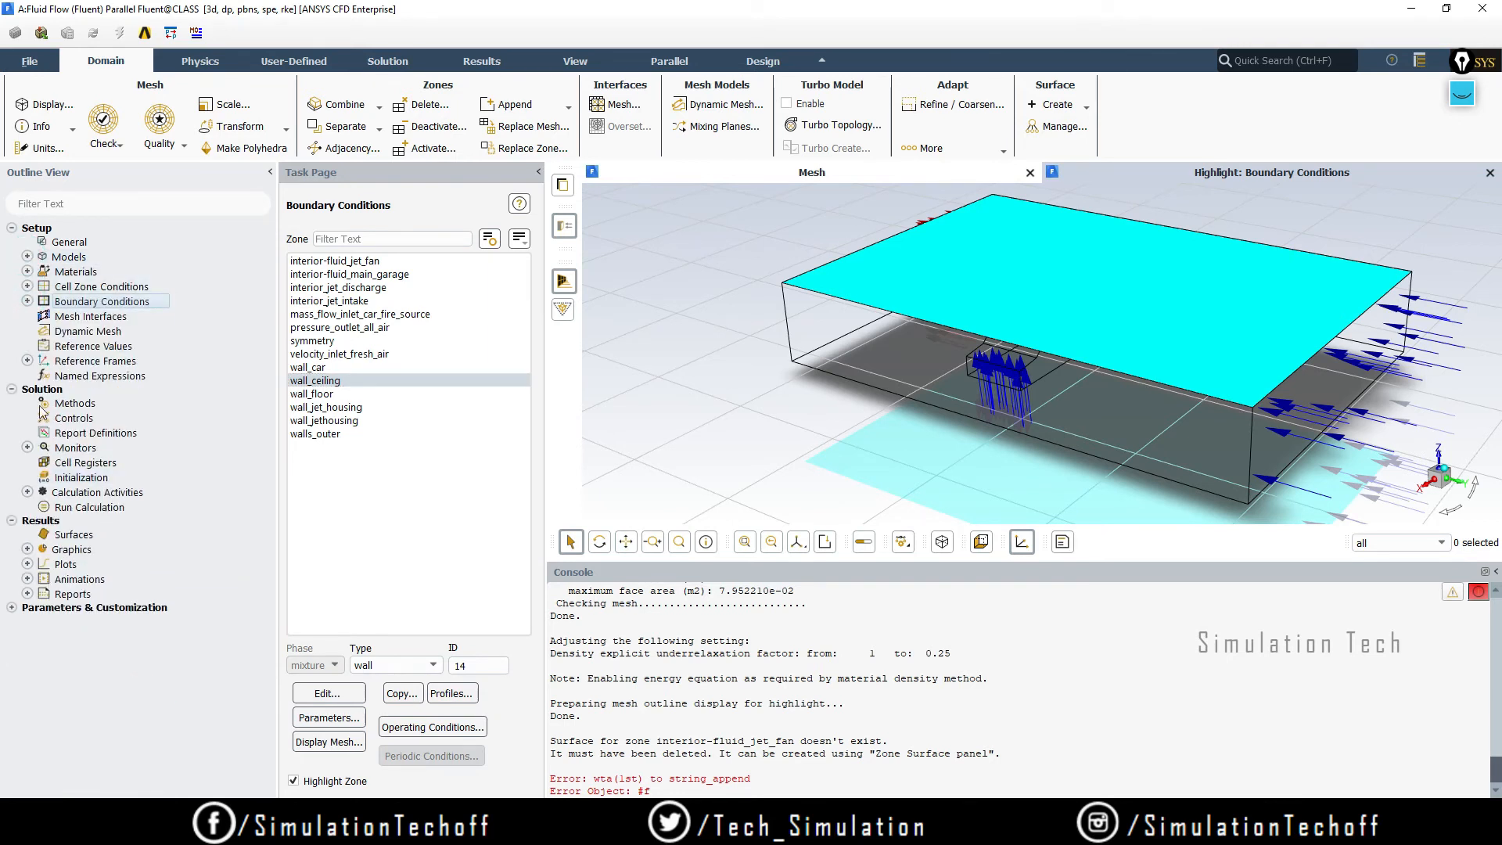
double_click(63, 391)
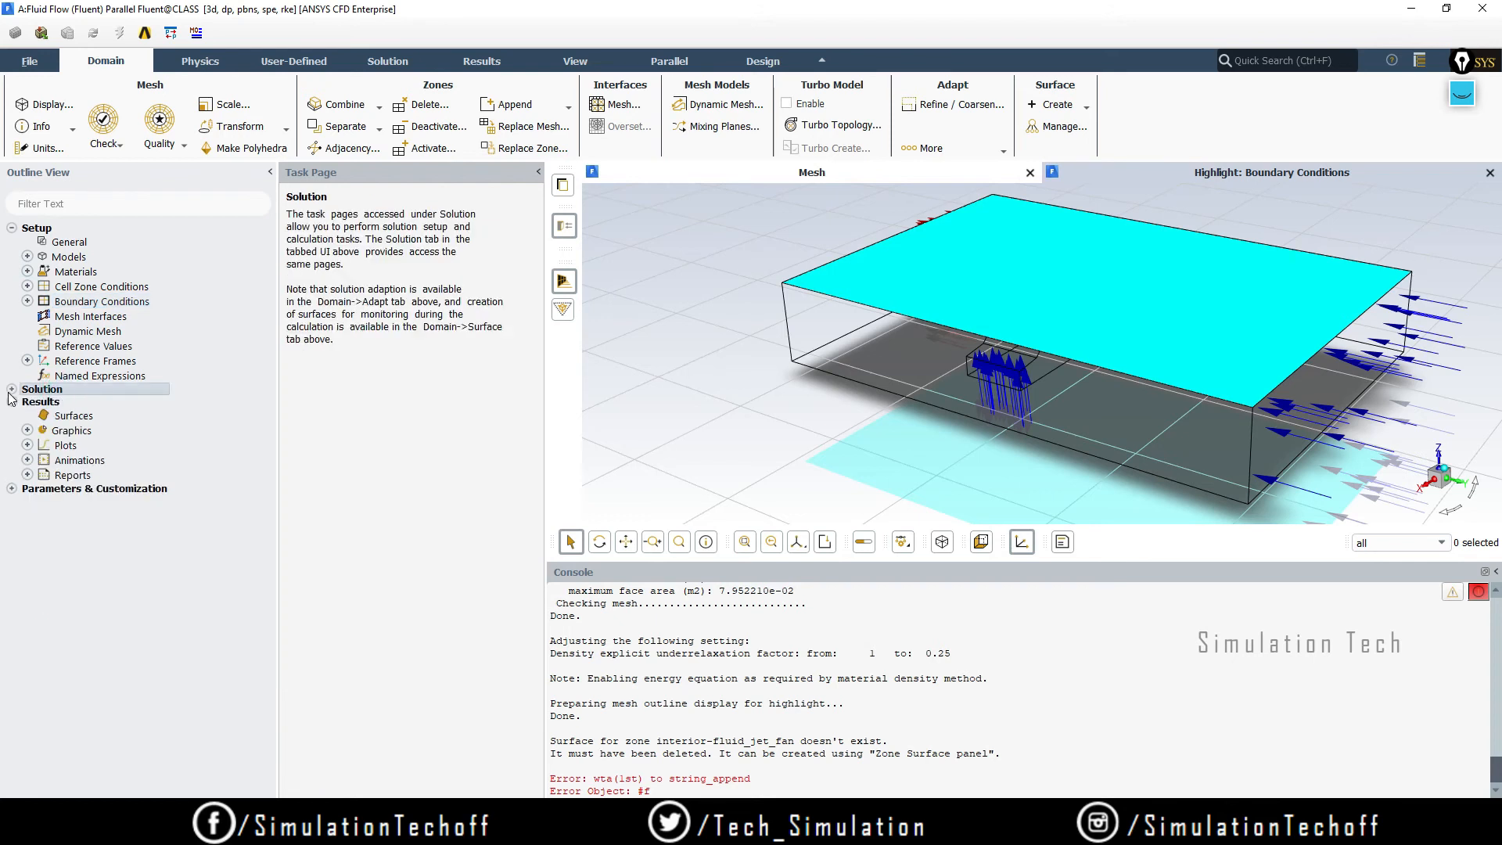
click(12, 389)
click(86, 404)
double_click(90, 406)
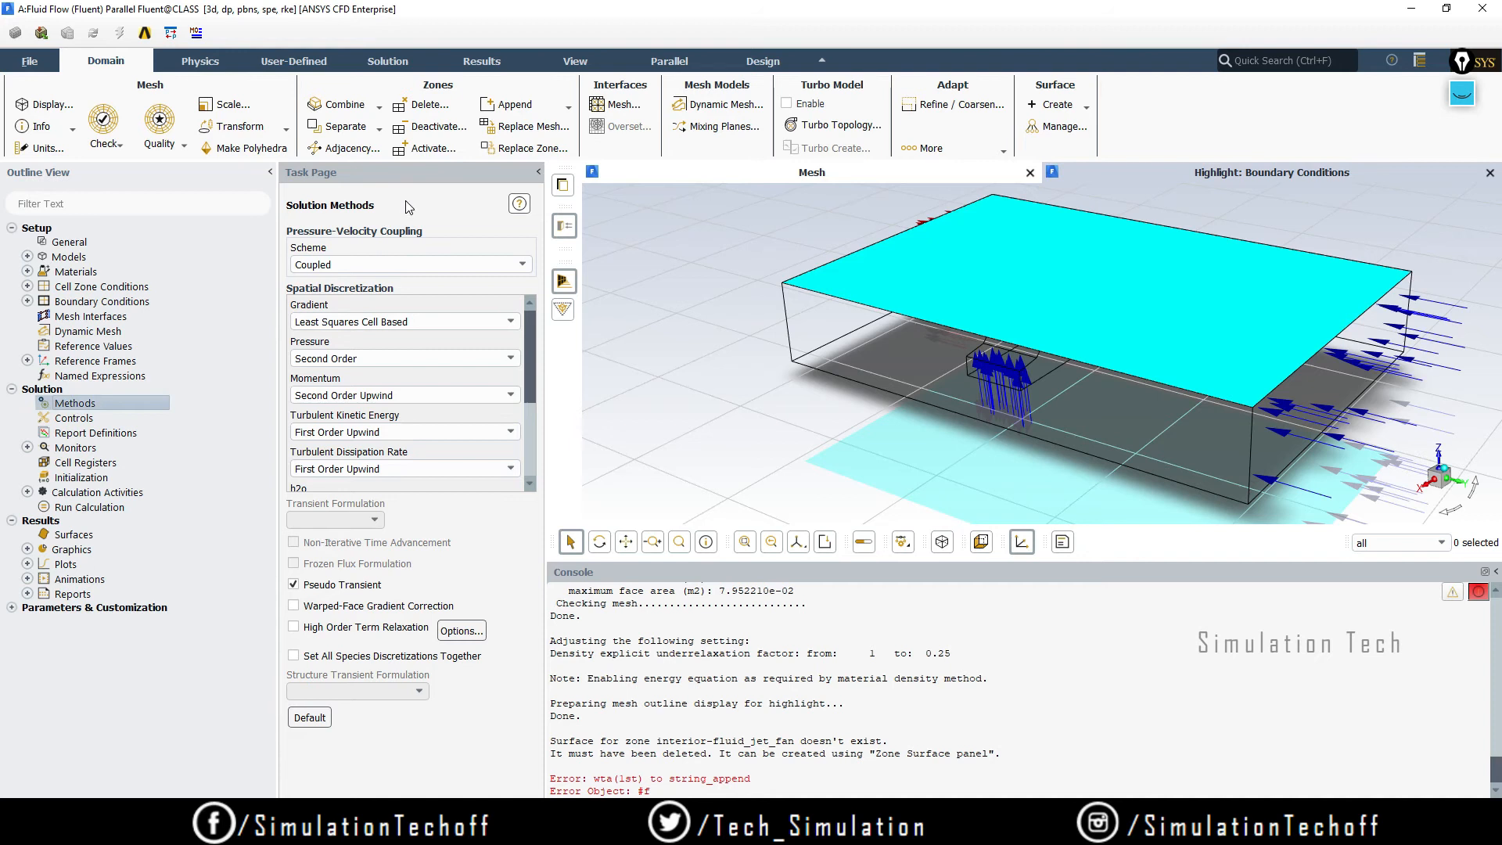
- Try the SIMPLE scheme for pressure-velocity coupling and set the scheme back to Coupled
click(410, 267)
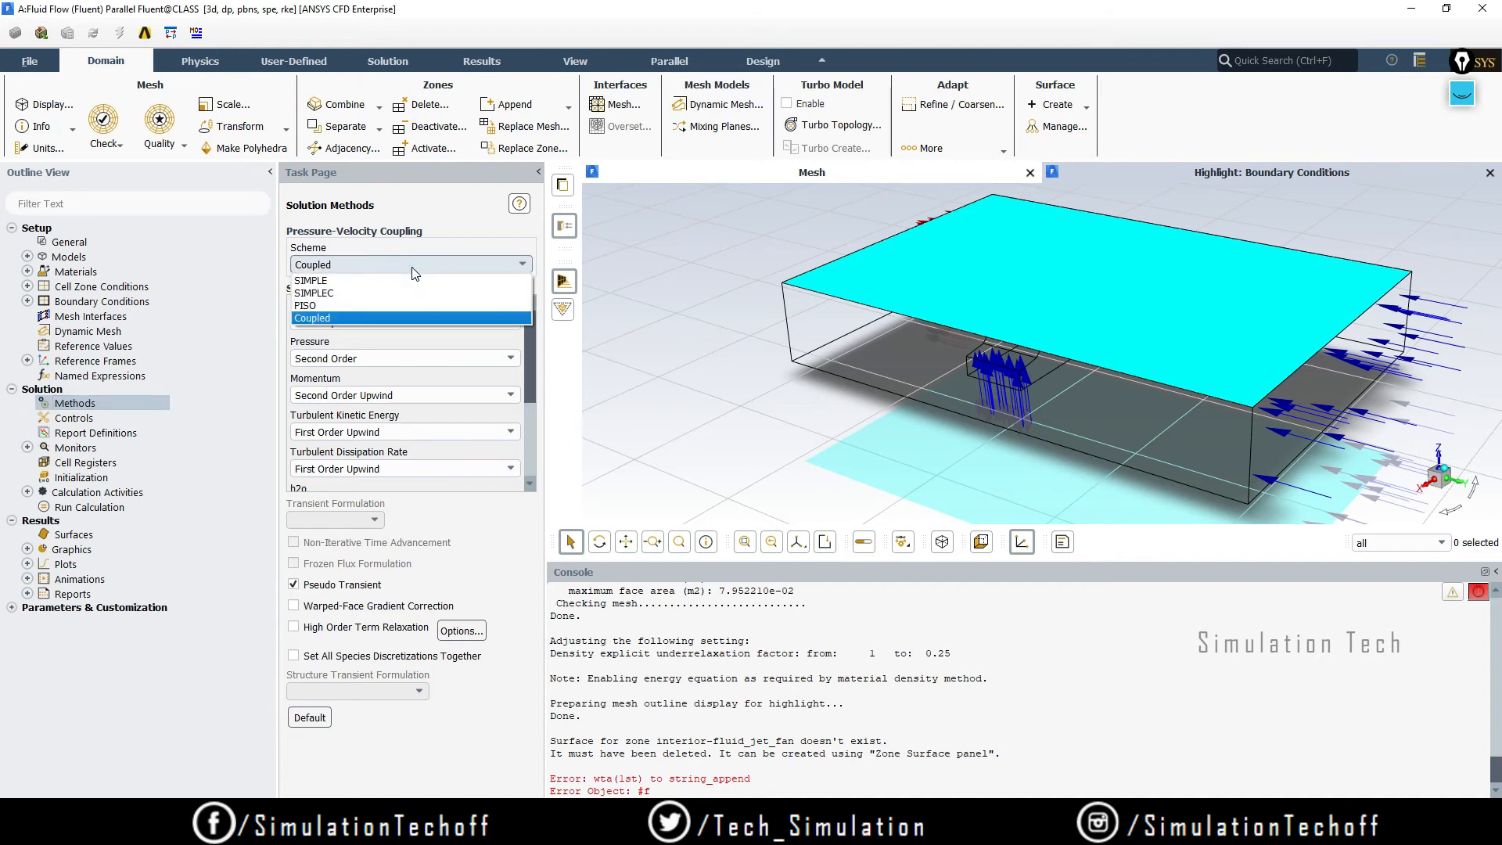
click(371, 279)
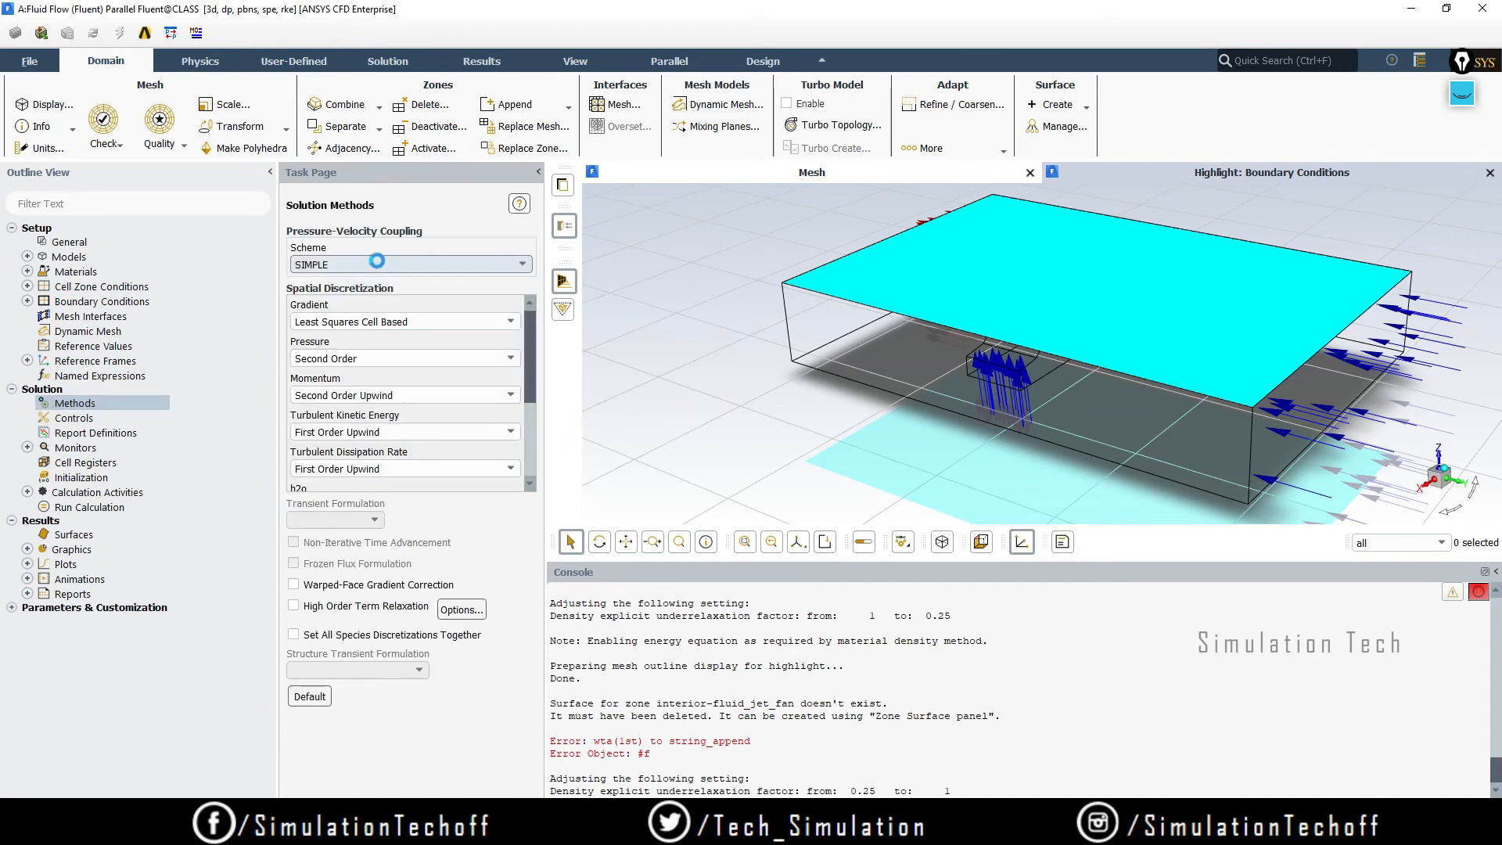
click(371, 265)
click(370, 315)
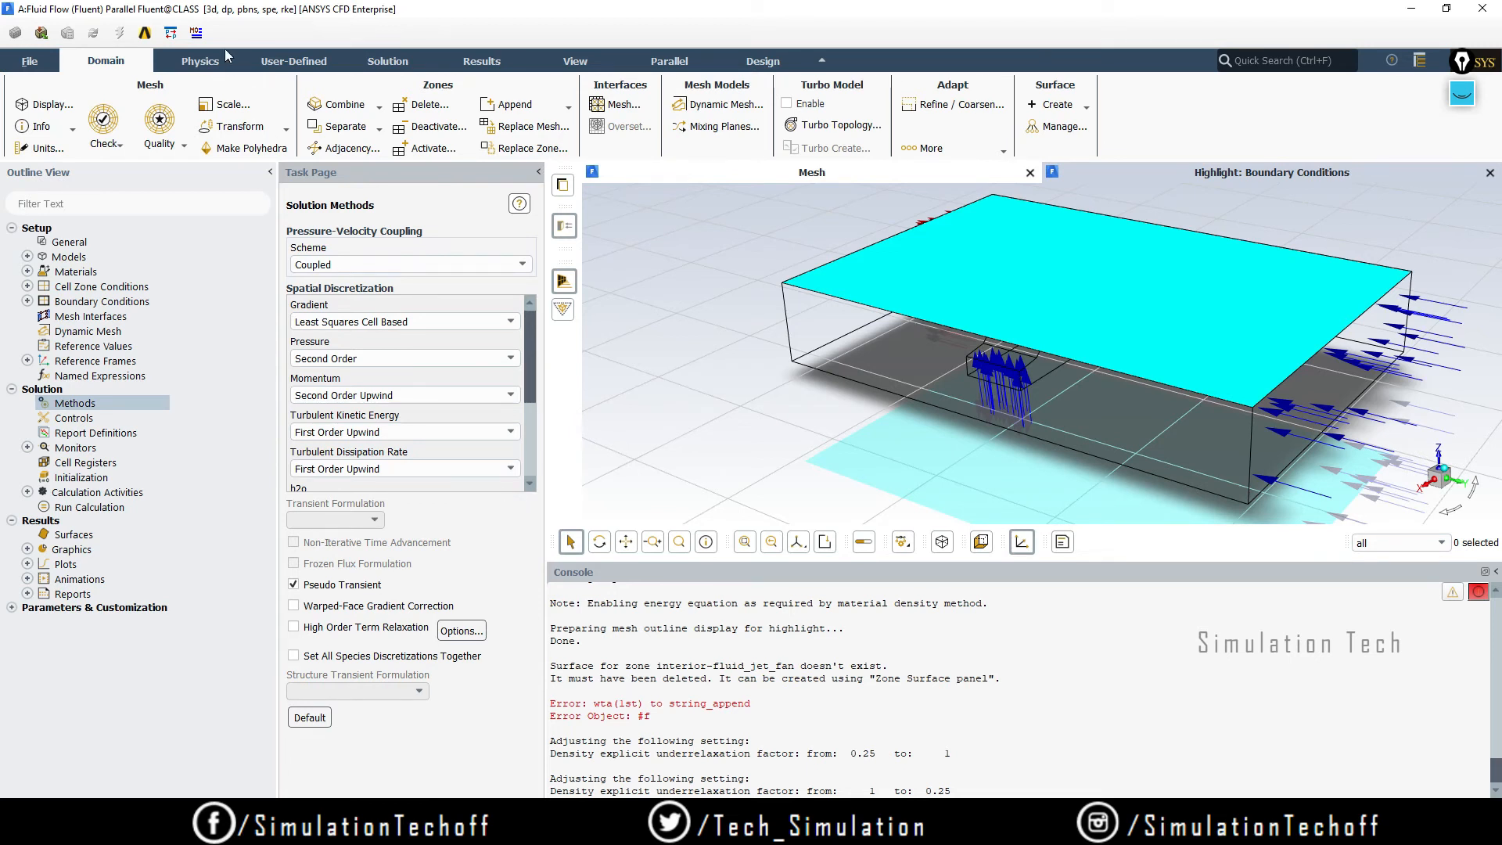
- Enable gravity in the operating conditions with a Z gravitational acceleration of -9.81 m/s2
click(195, 62)
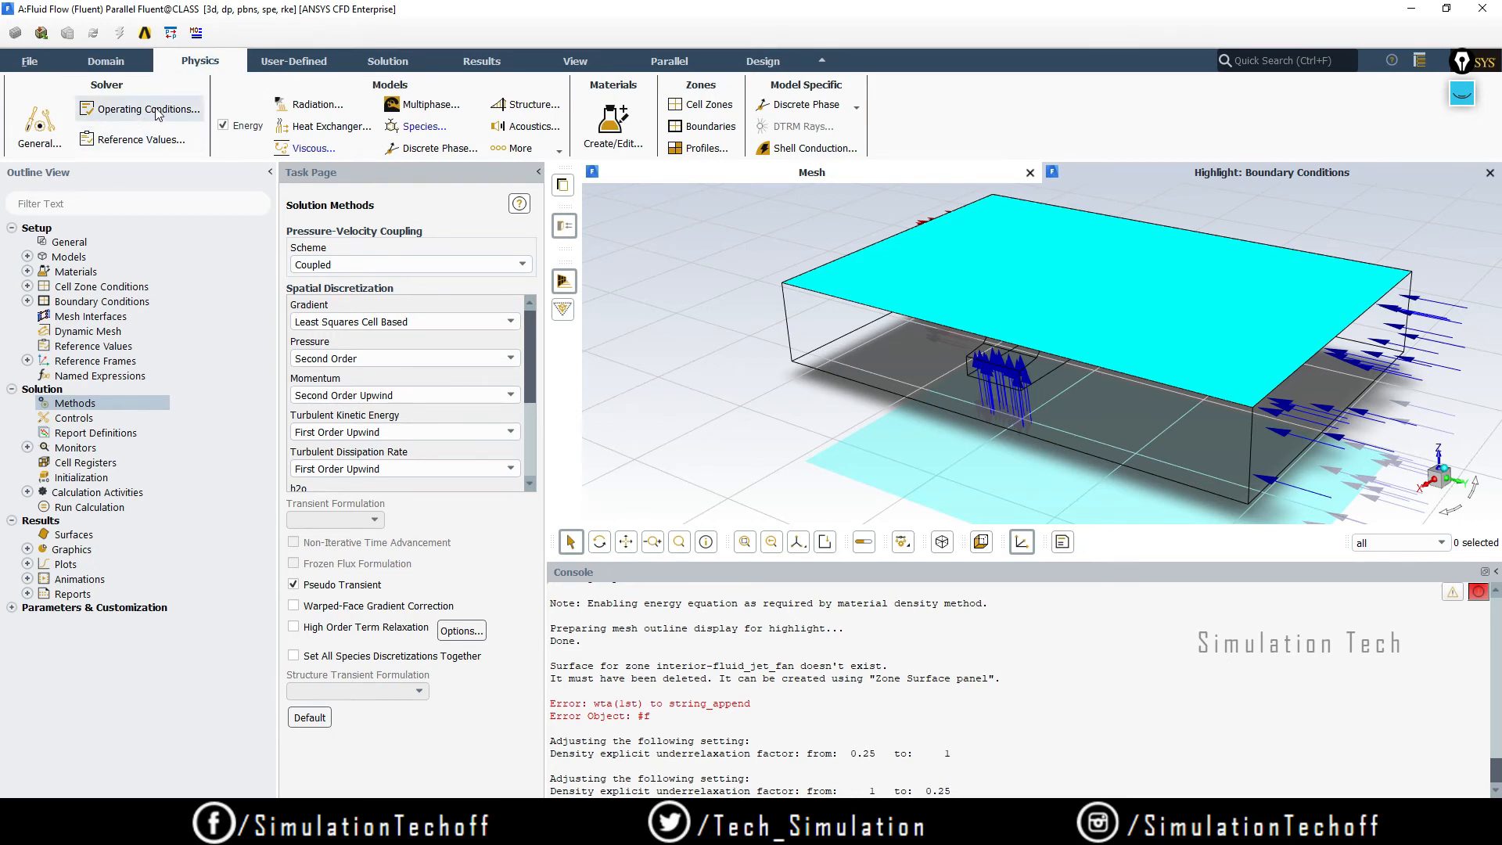
click(137, 111)
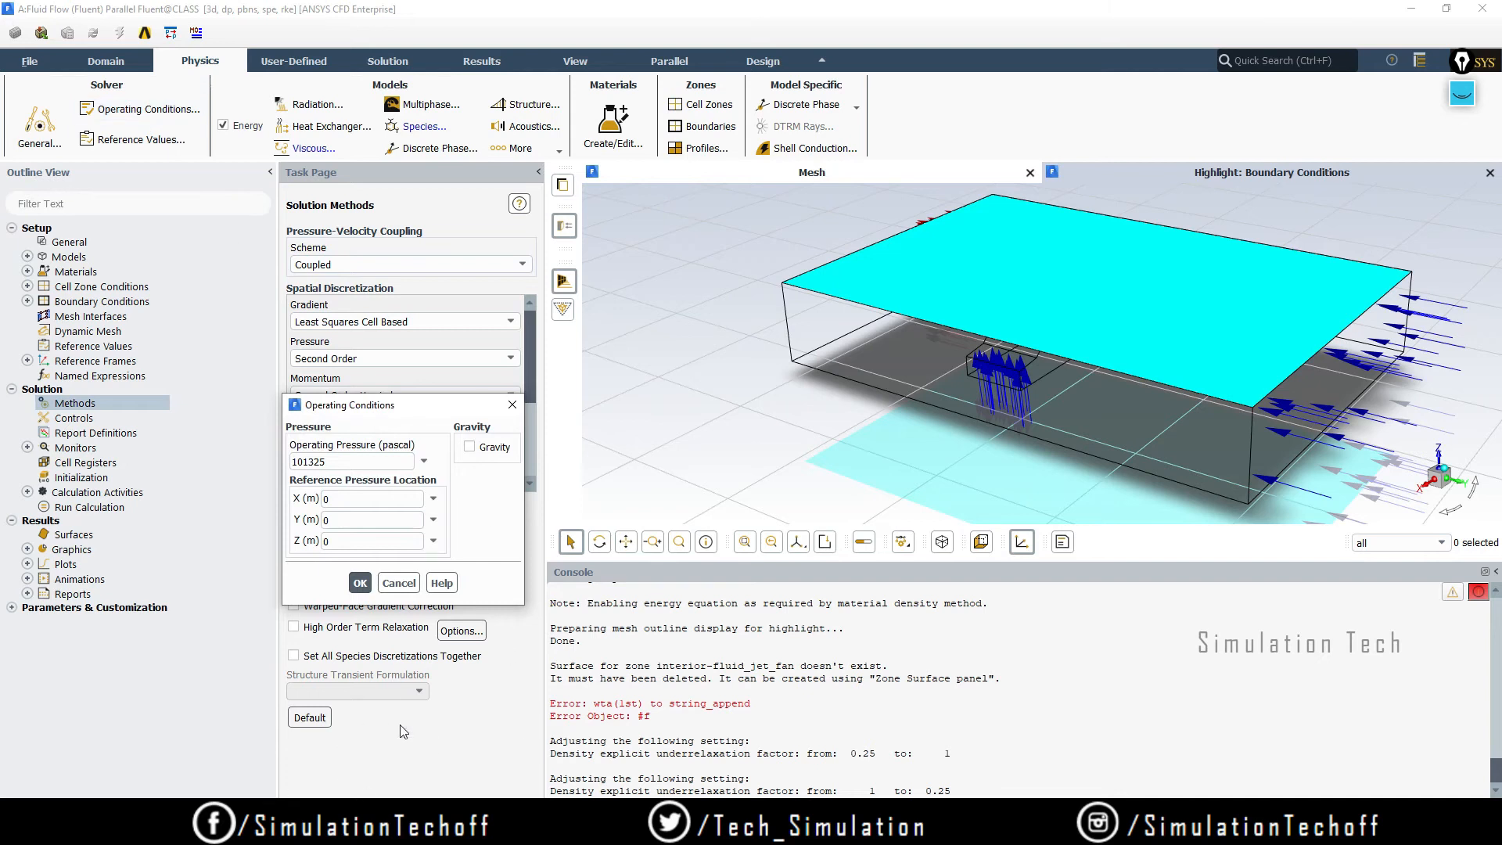
drag(391, 405, 369, 284)
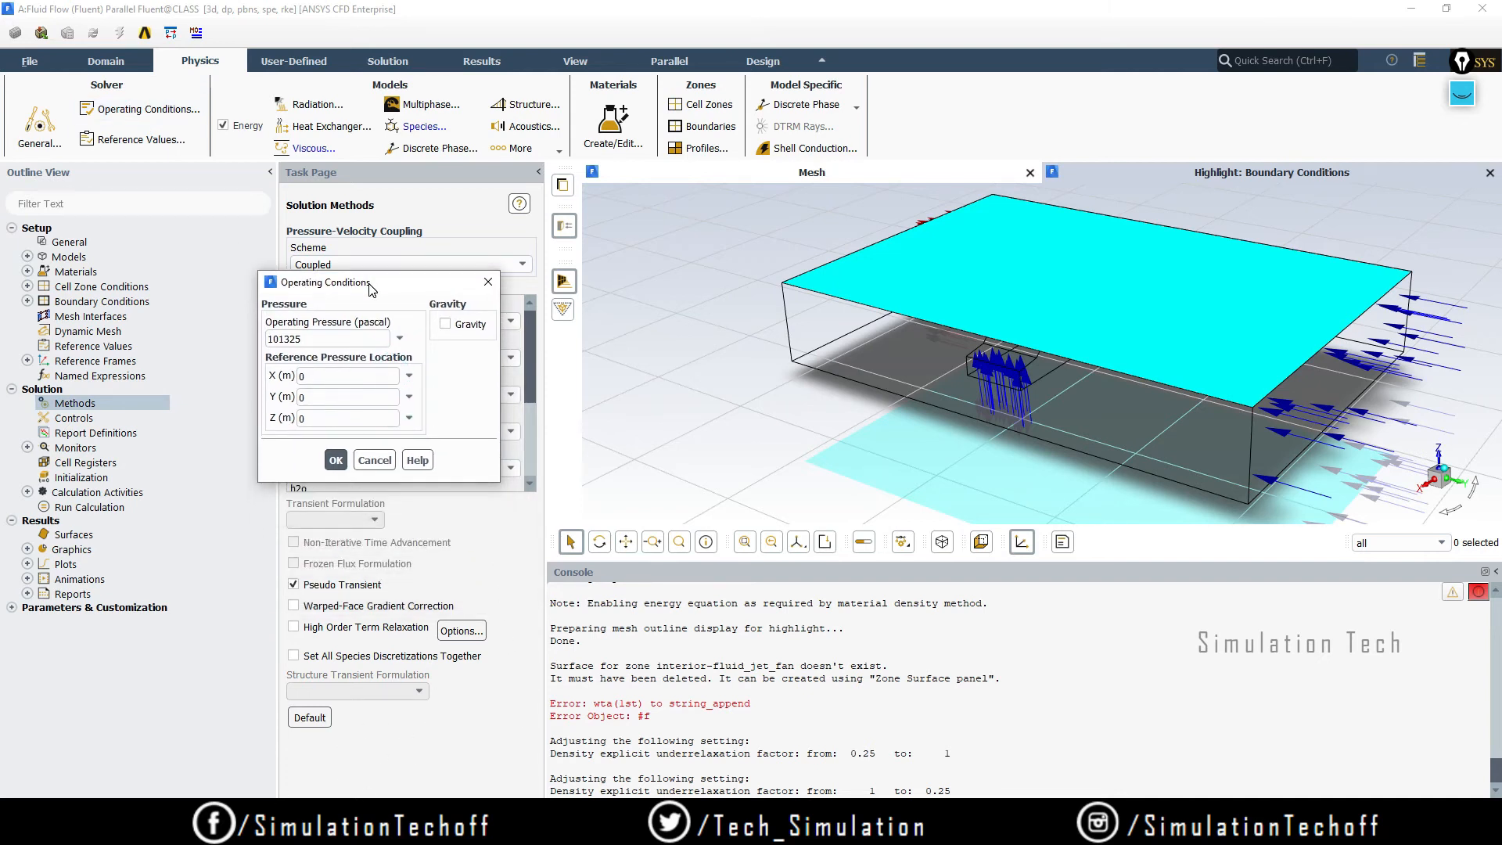
click(499, 485)
click(497, 483)
click(445, 324)
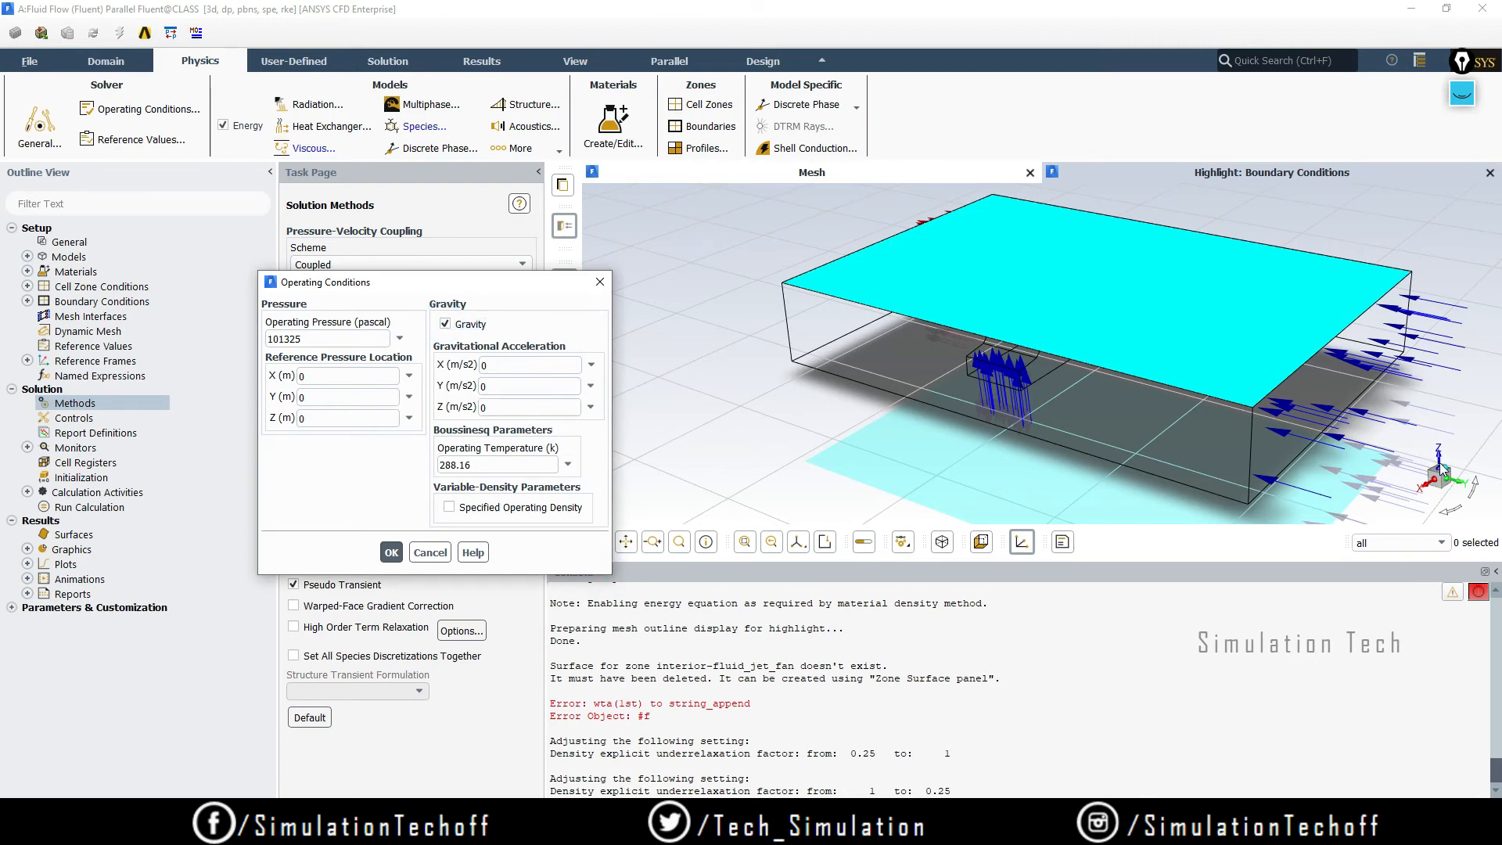
double_click(540, 408)
text(-9.81)
- Enable a specified operating density of 1.1989 kg/m3 and confirm the operating conditions
click(450, 509)
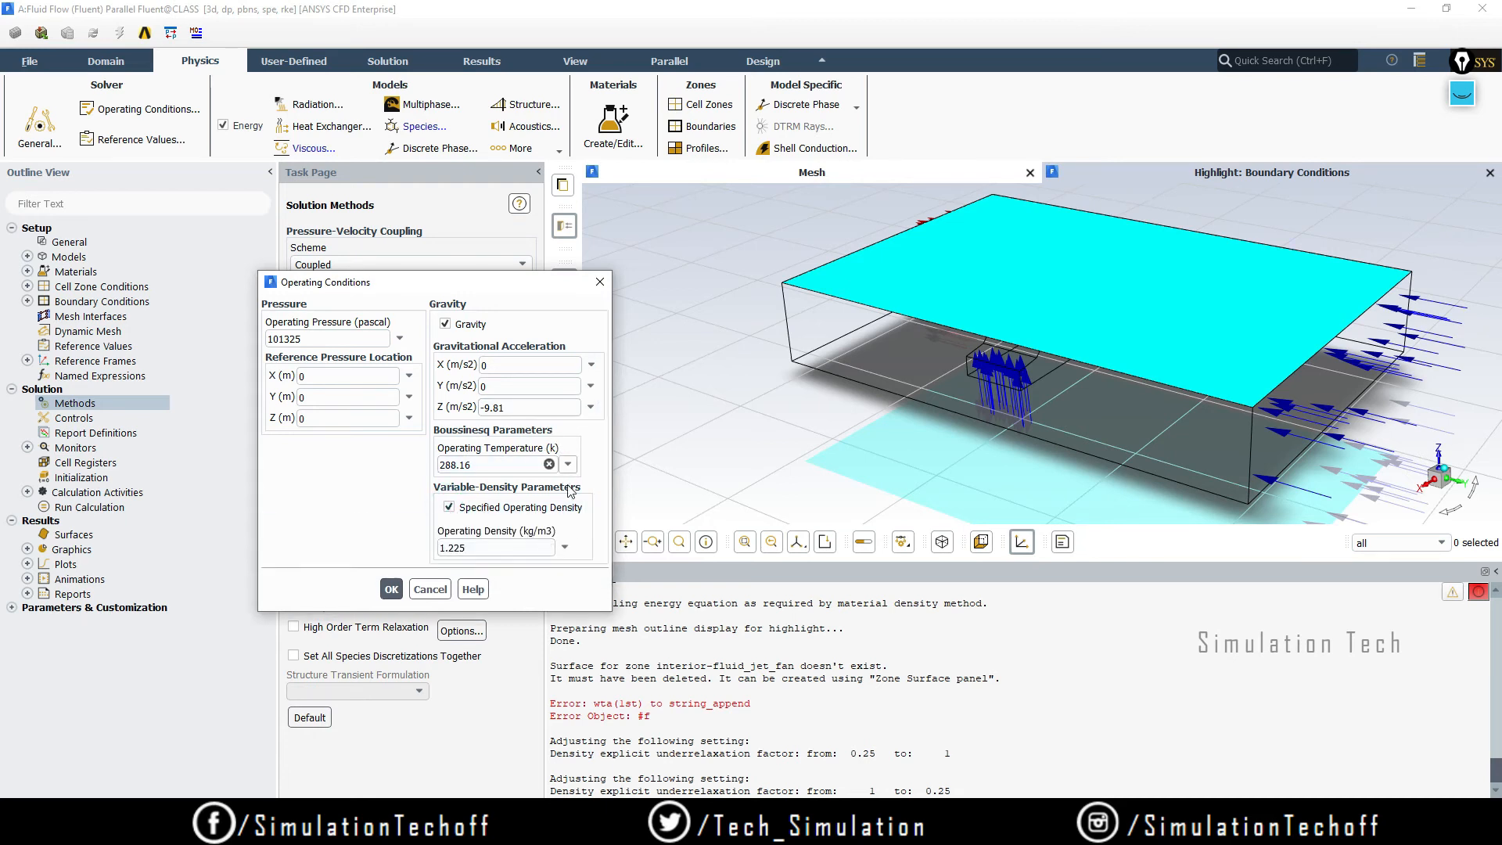
drag(487, 549, 399, 557)
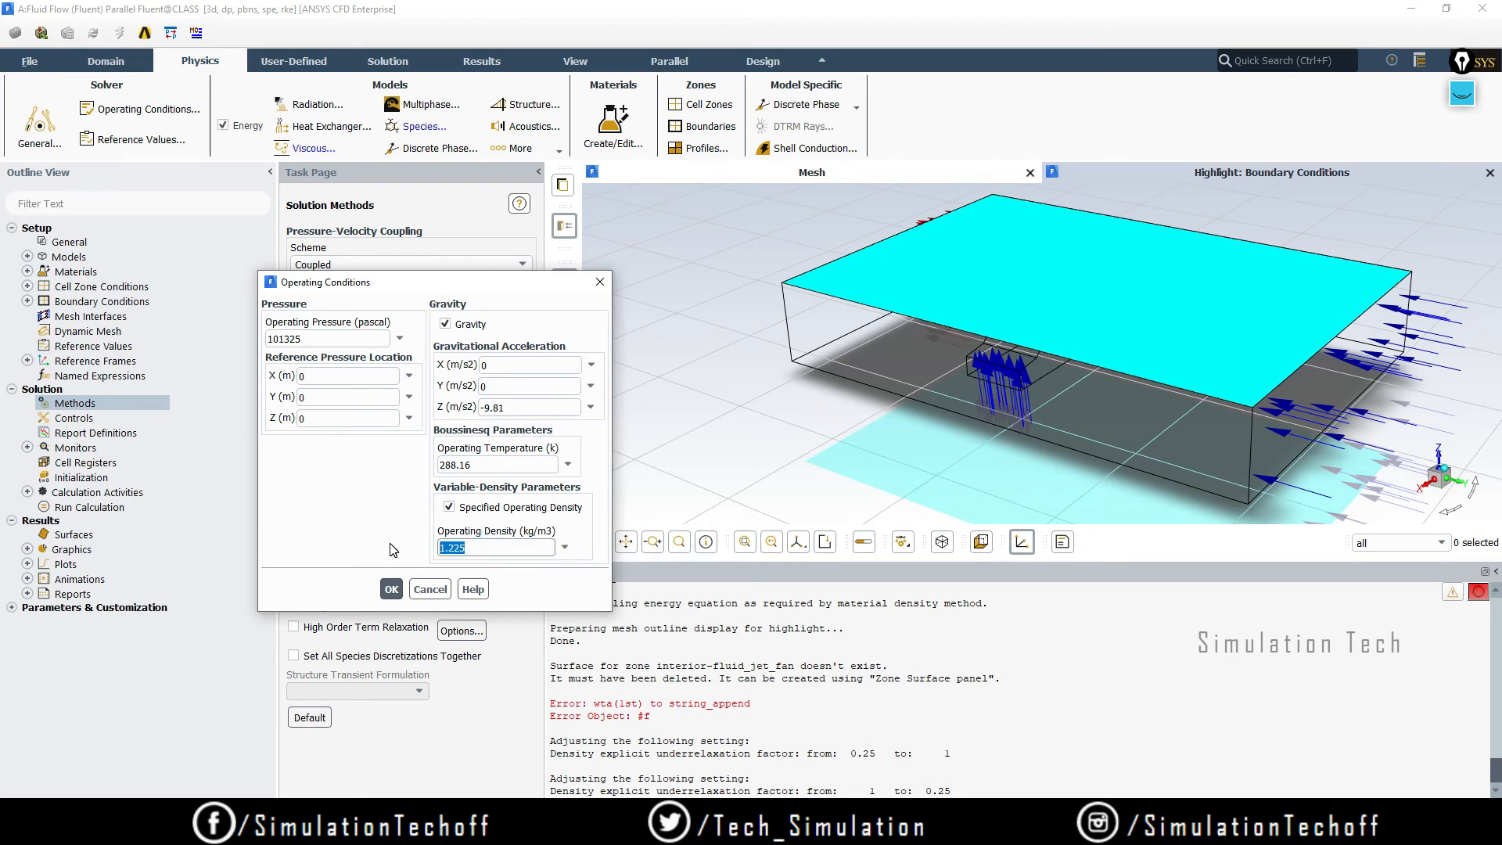
text(1.1989)
click(399, 591)
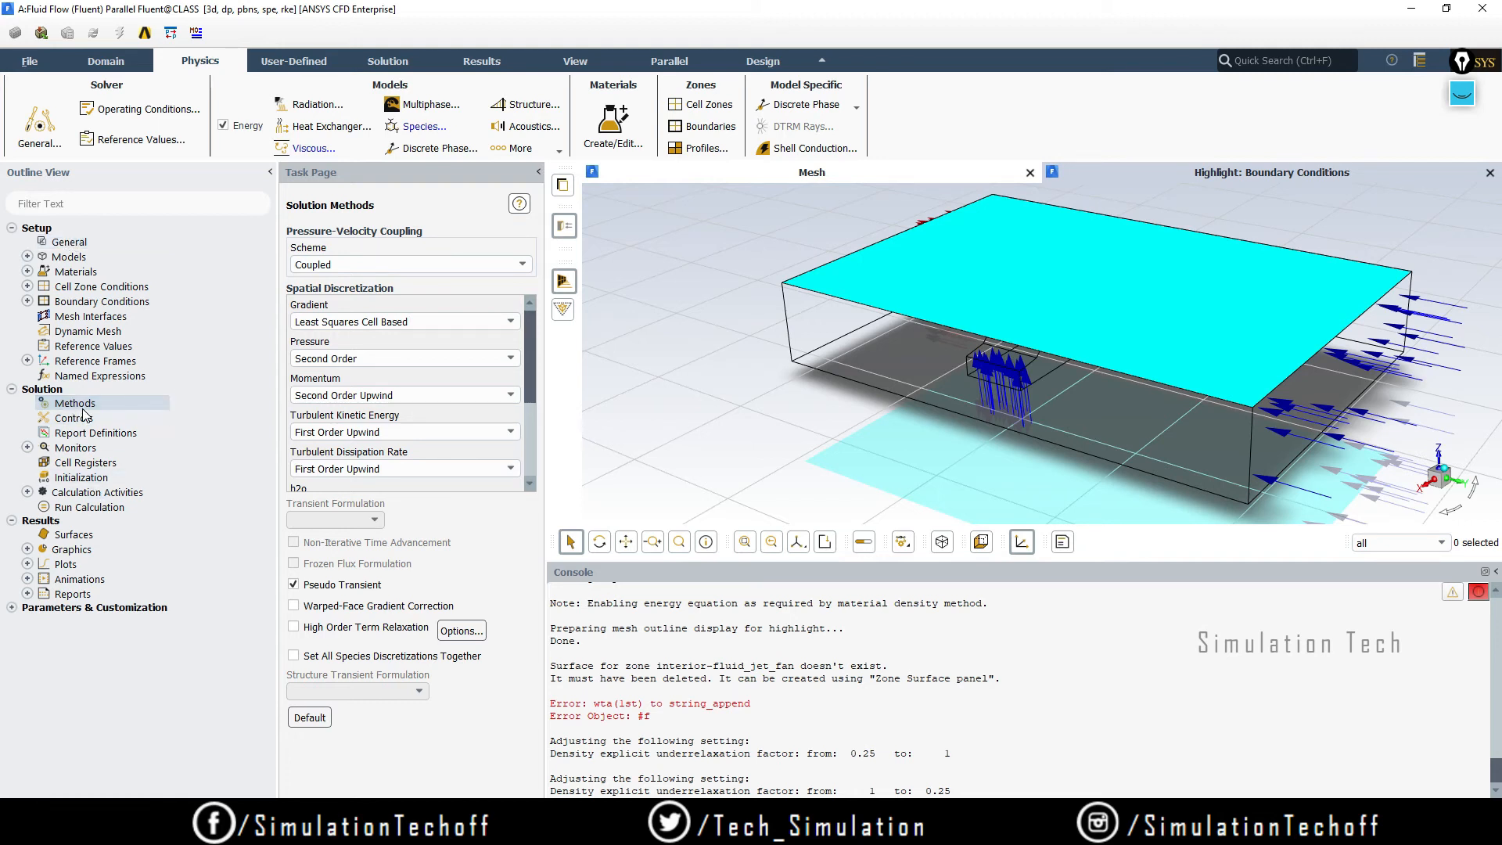
- Set the pressure discretization to Body Force Weighted and disable the Pseudo Transient option in the solution methods
click(396, 358)
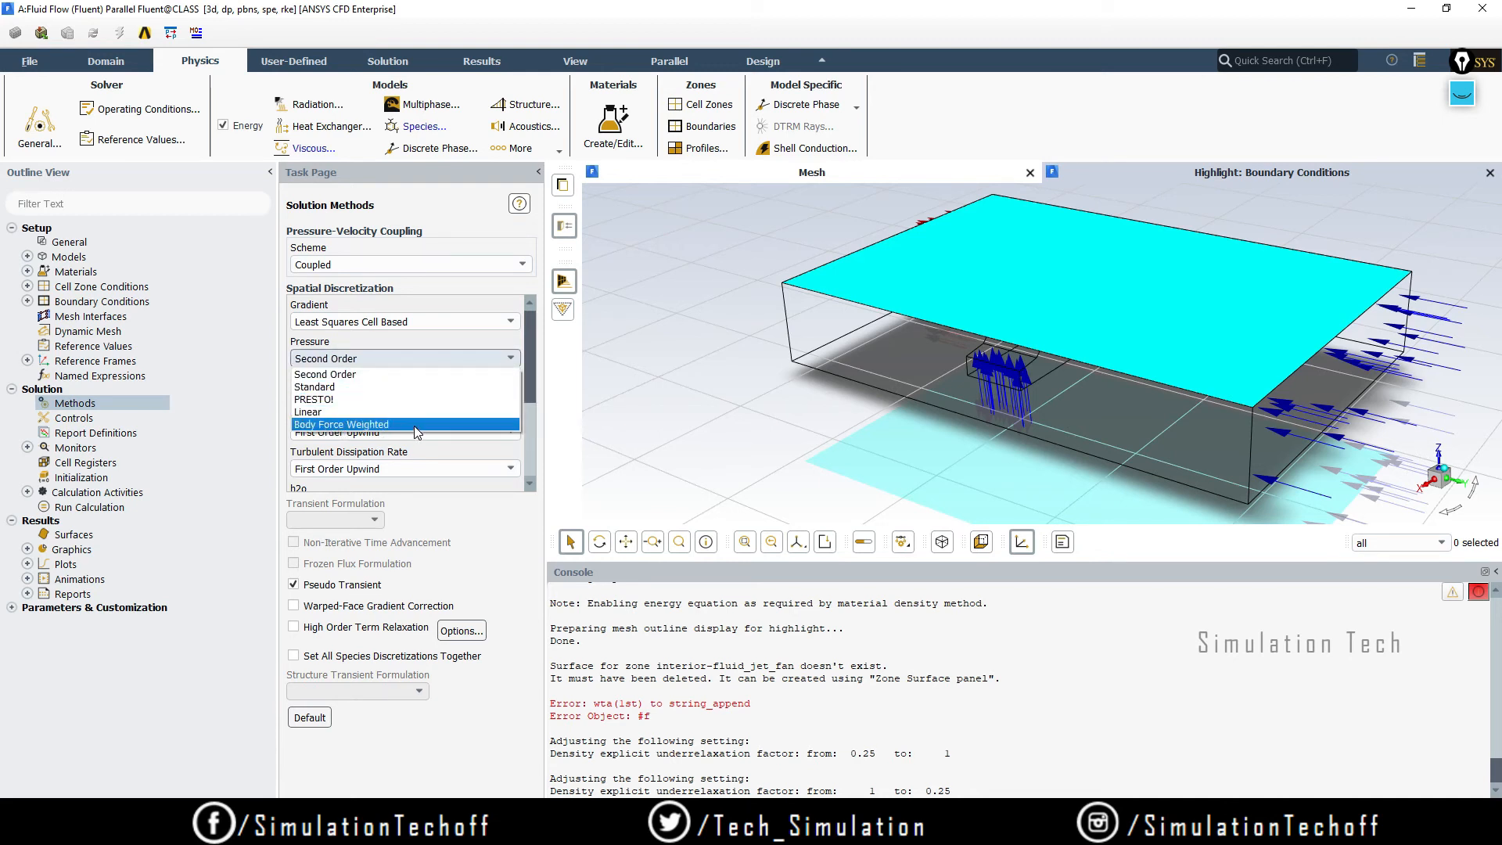
click(414, 426)
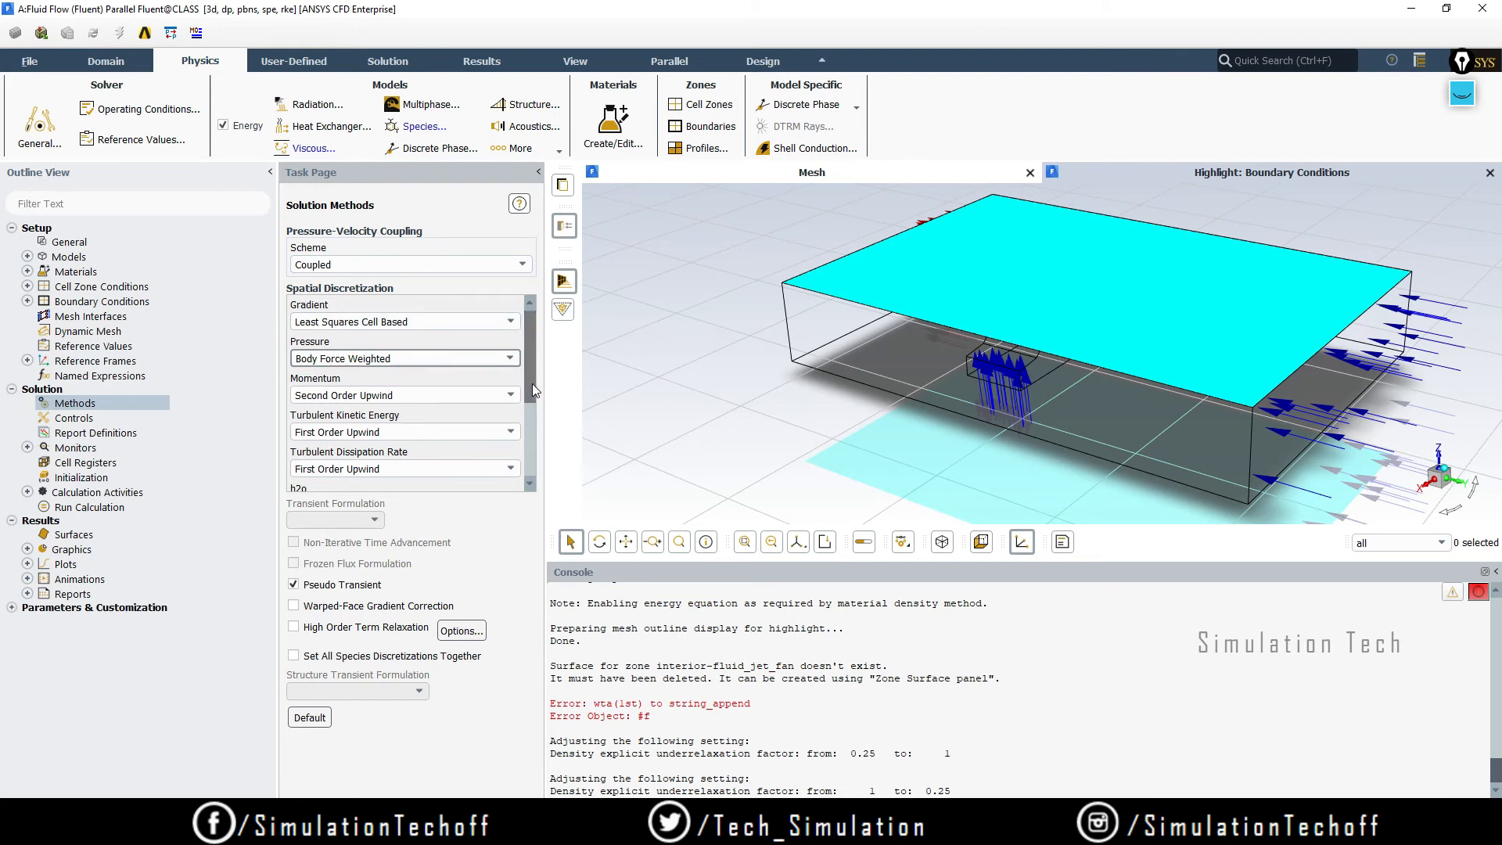
drag(531, 383, 527, 343)
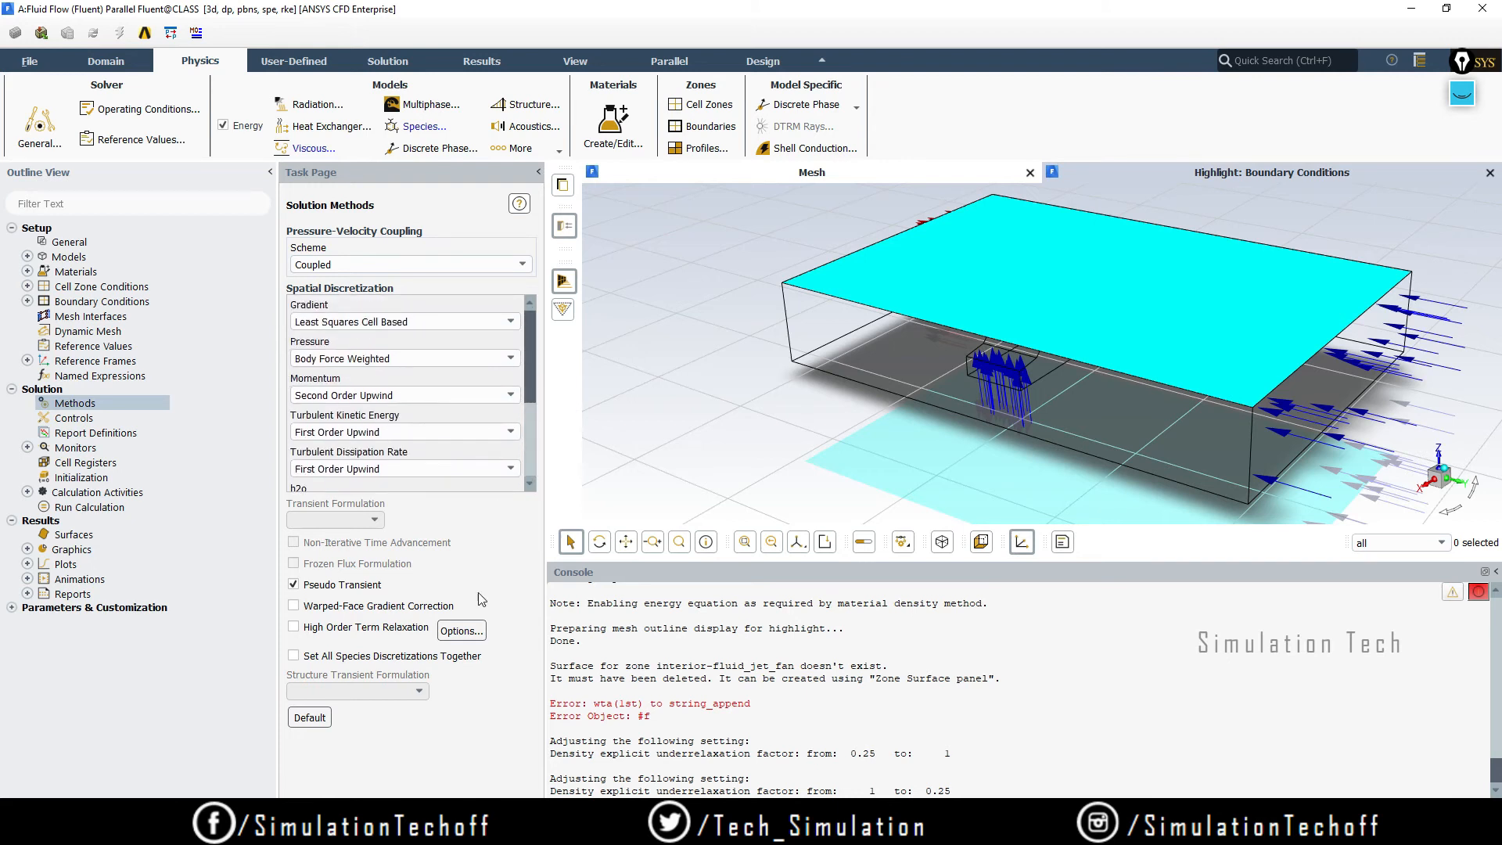
click(293, 584)
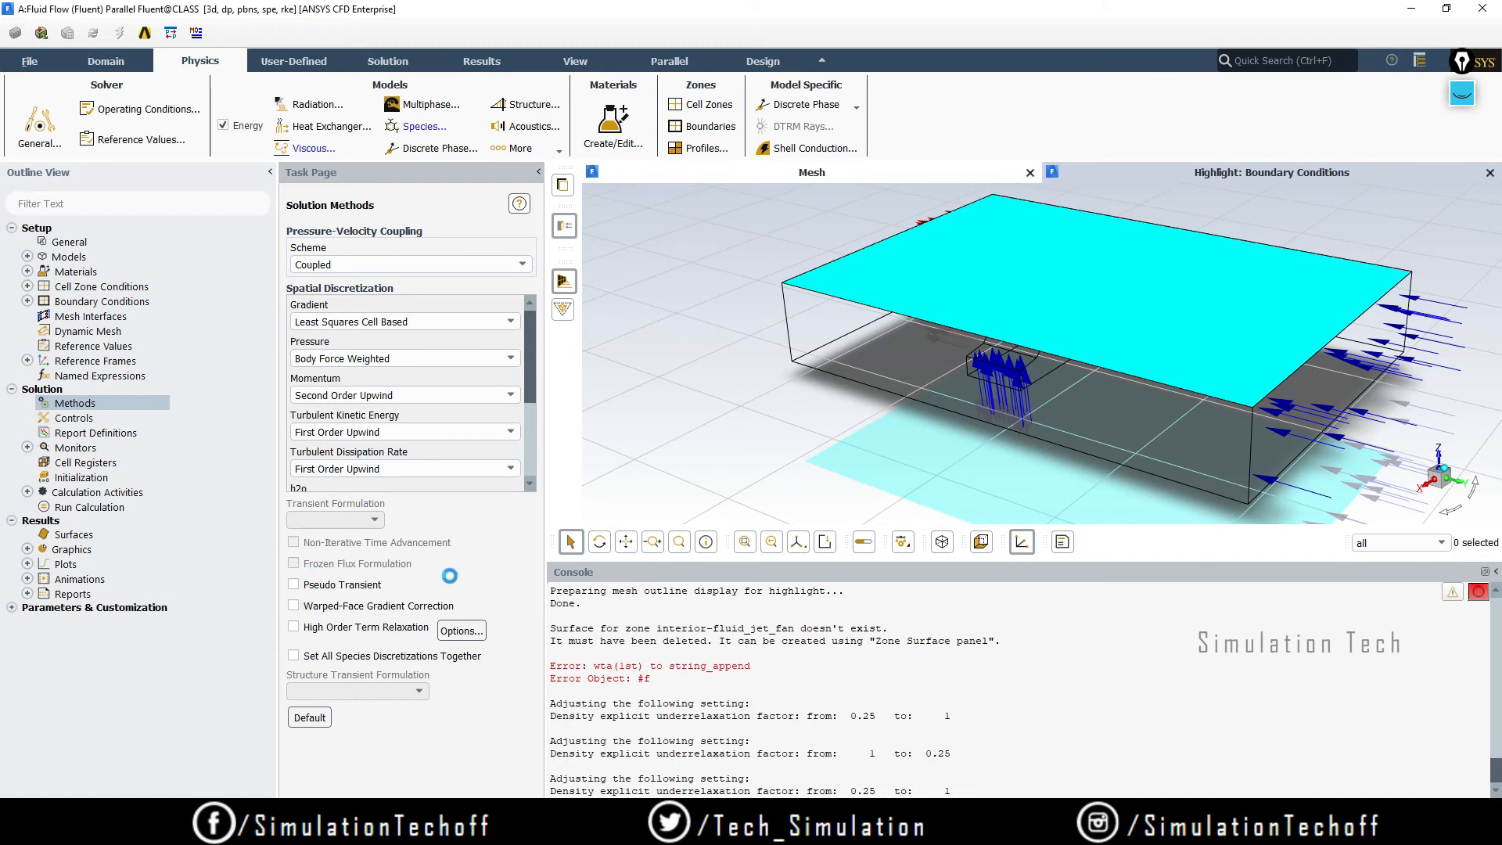
drag(528, 391, 529, 438)
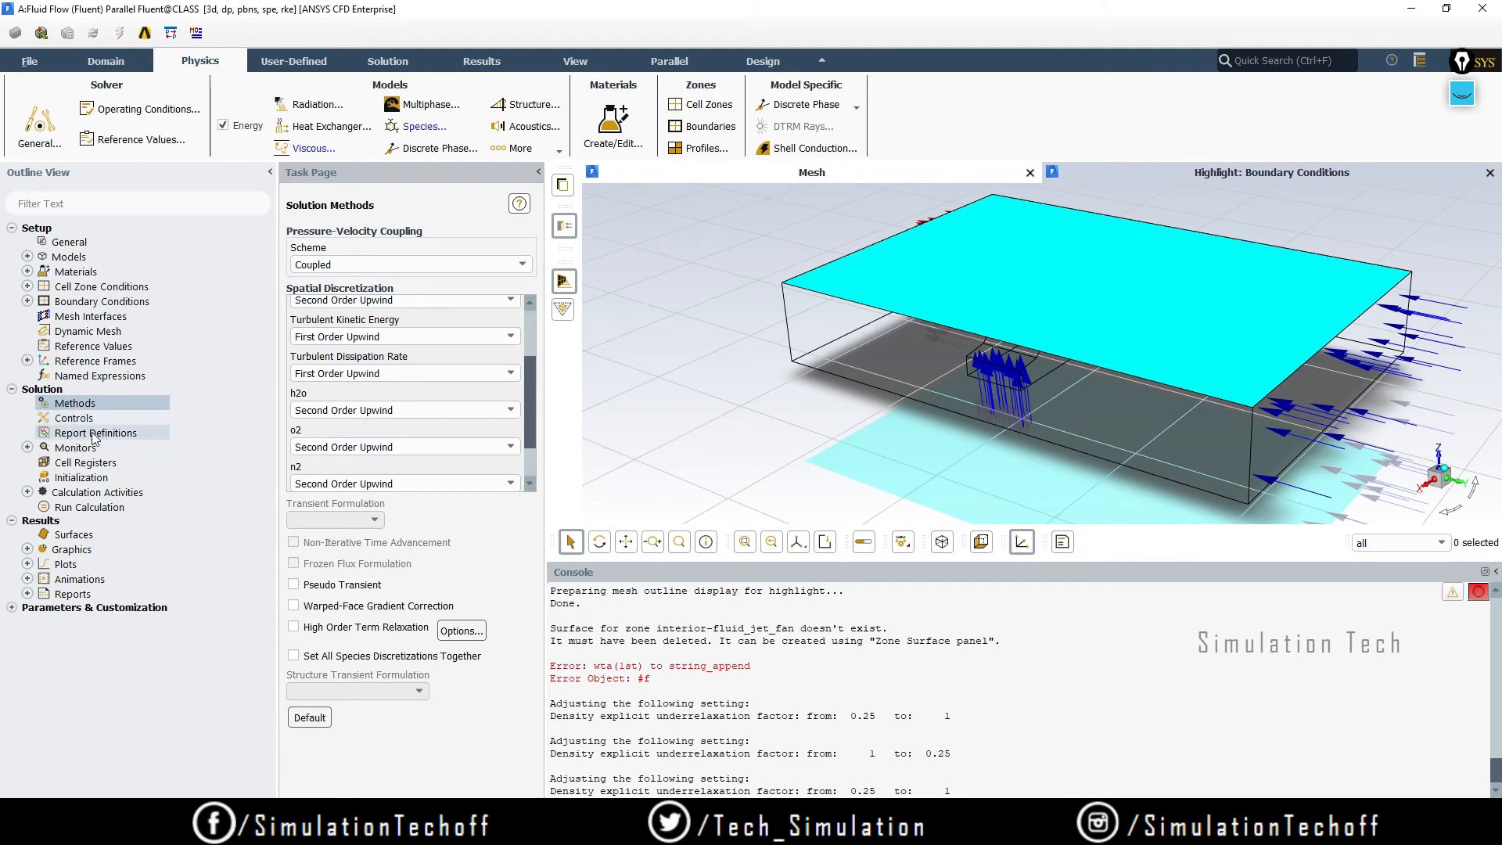
- Set the flow Courant number to 50 in the solution controls
click(72, 420)
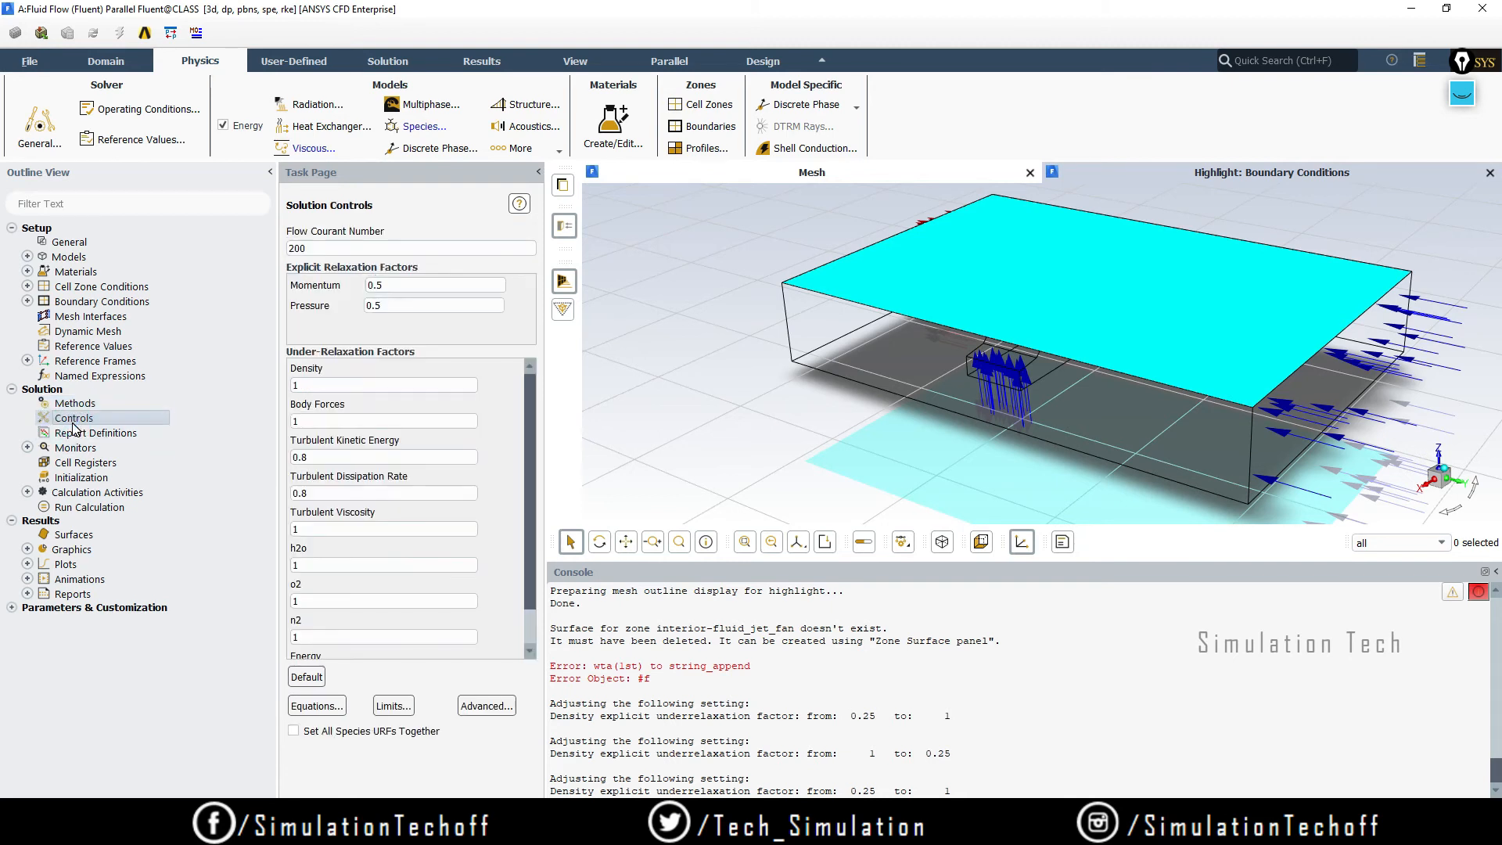
double_click(347, 248)
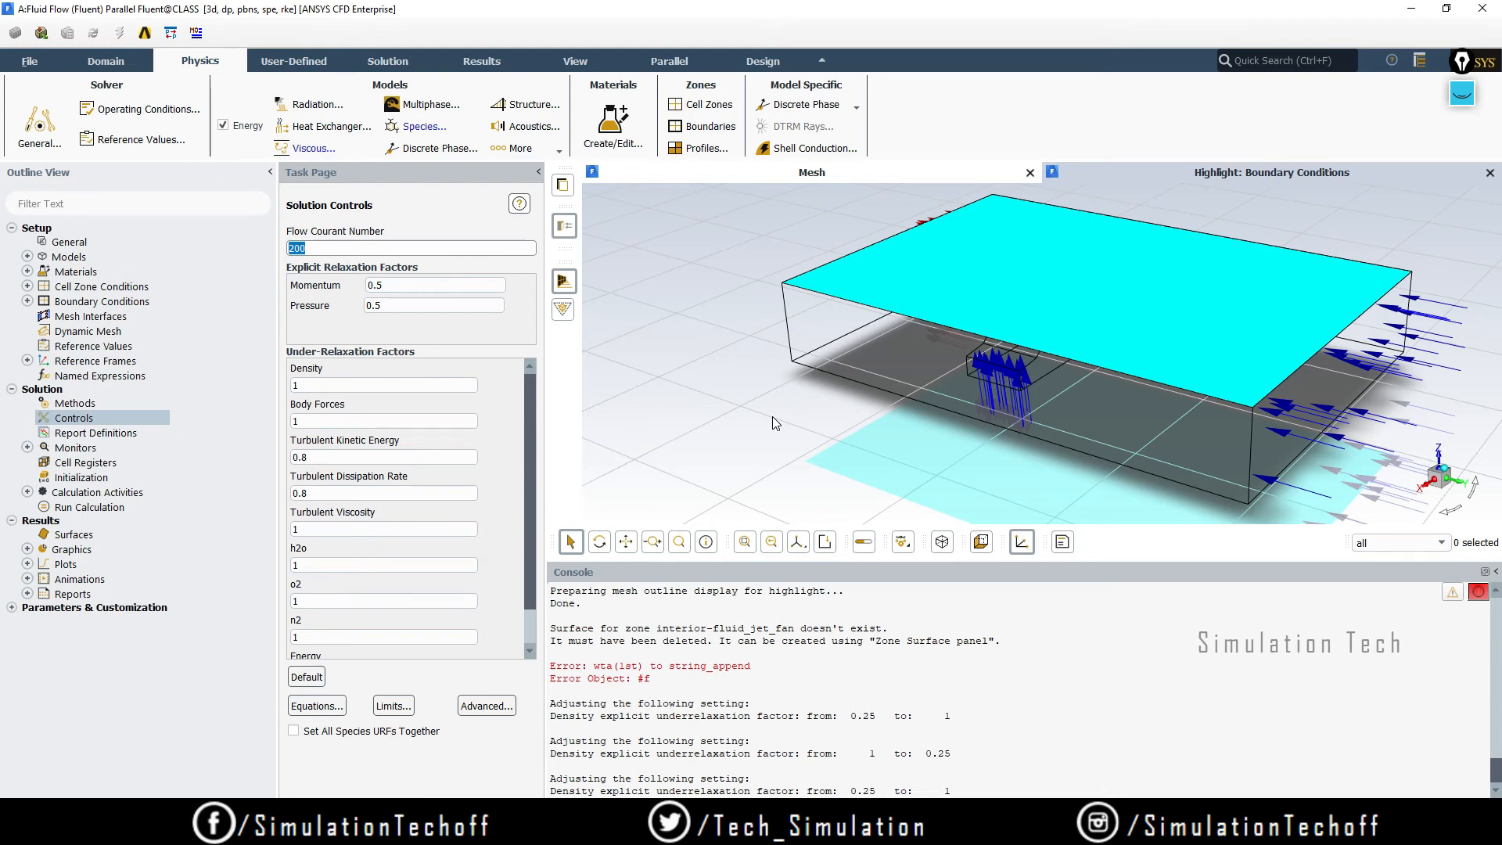
text(50)
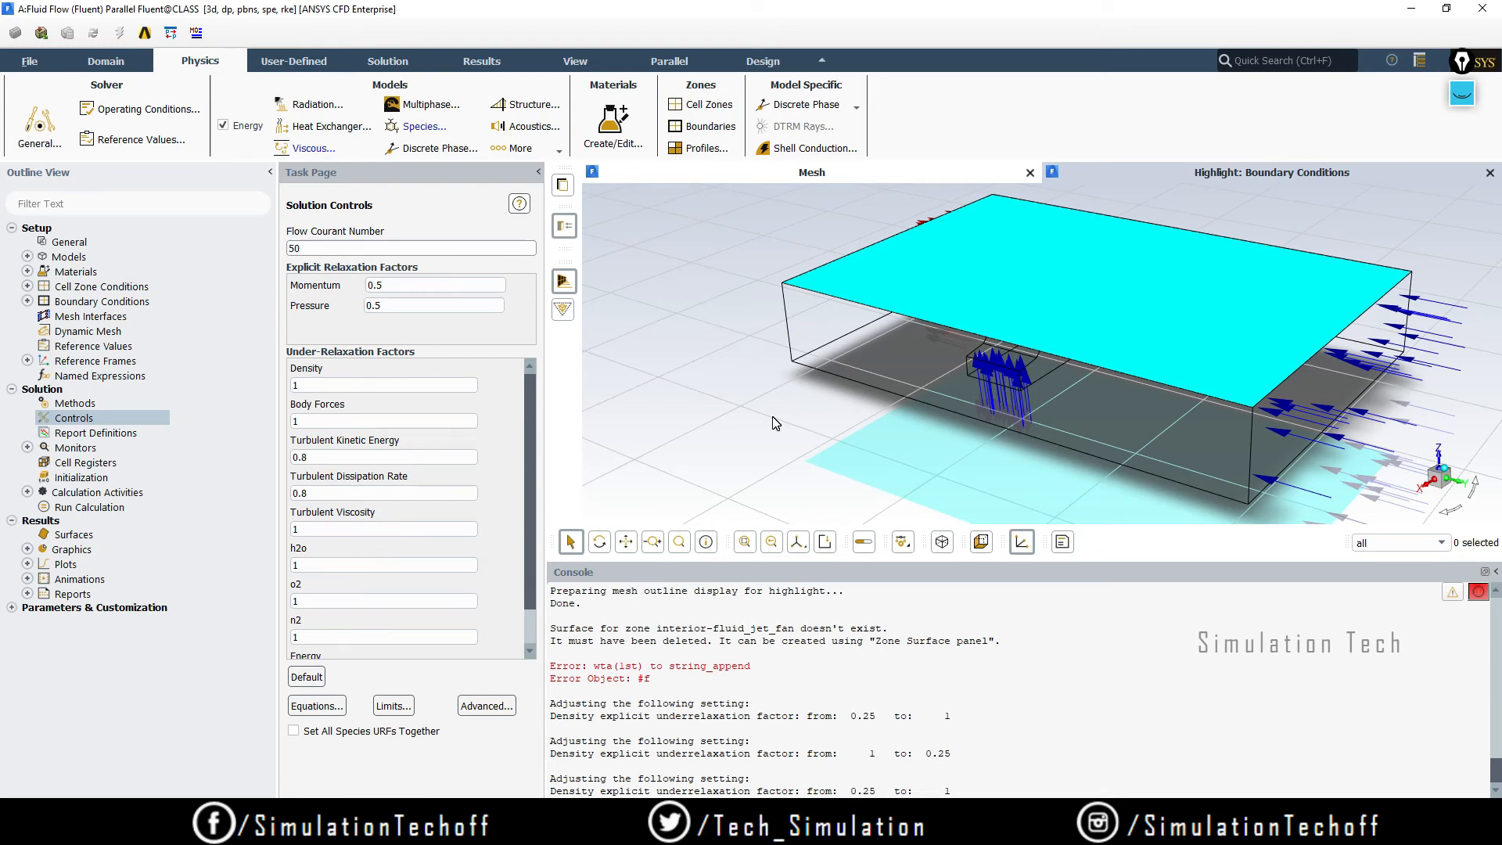
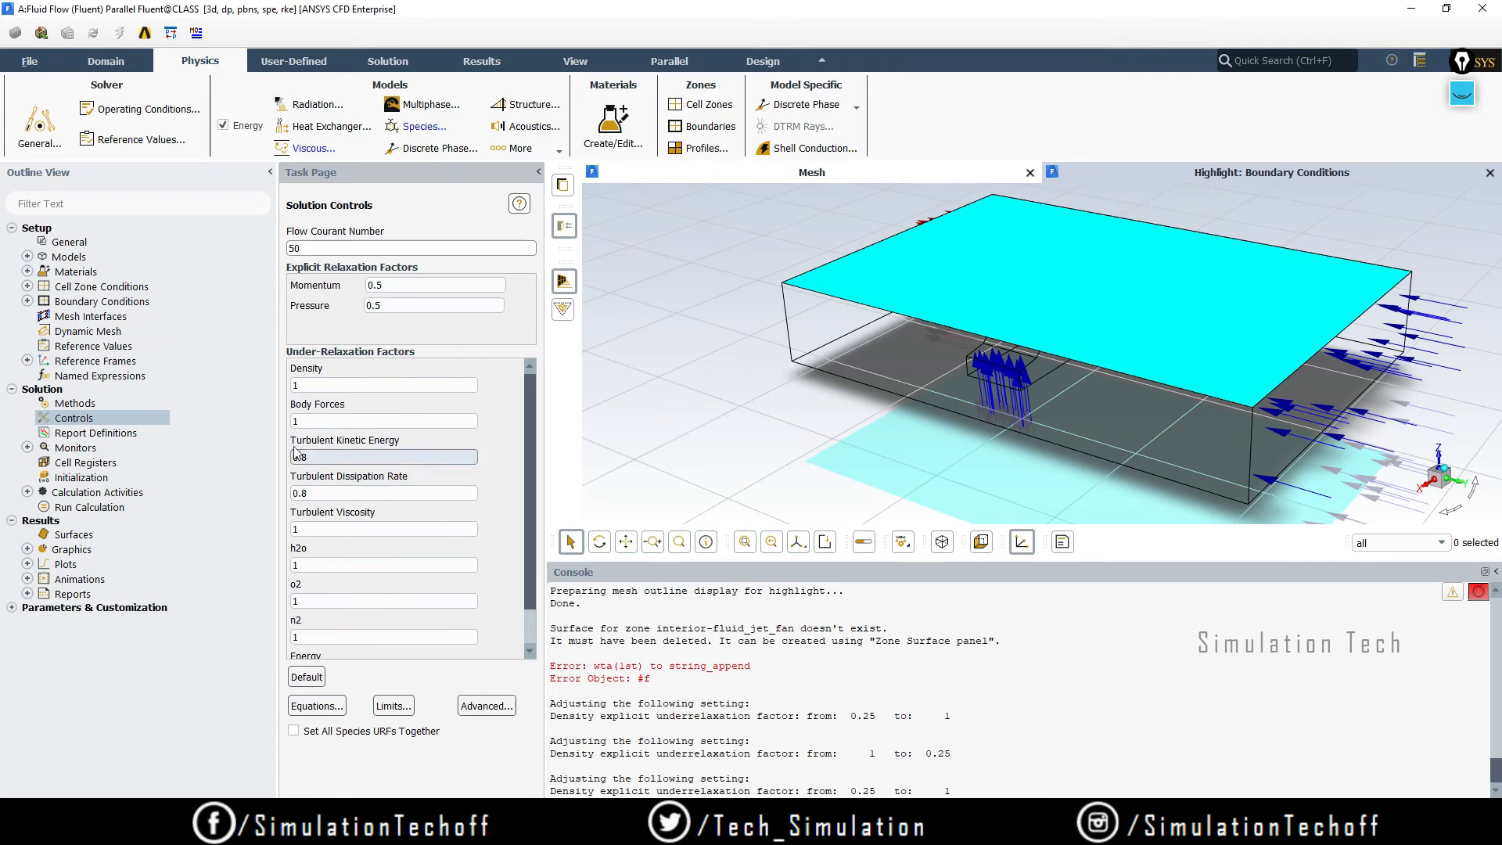
- Set the under-relaxation factors to 0.5 for turbulent kinetic energy, 0.5 for turbulent dissipation rate and 0.7 for turbulent viscosity
drag(334, 459, 244, 453)
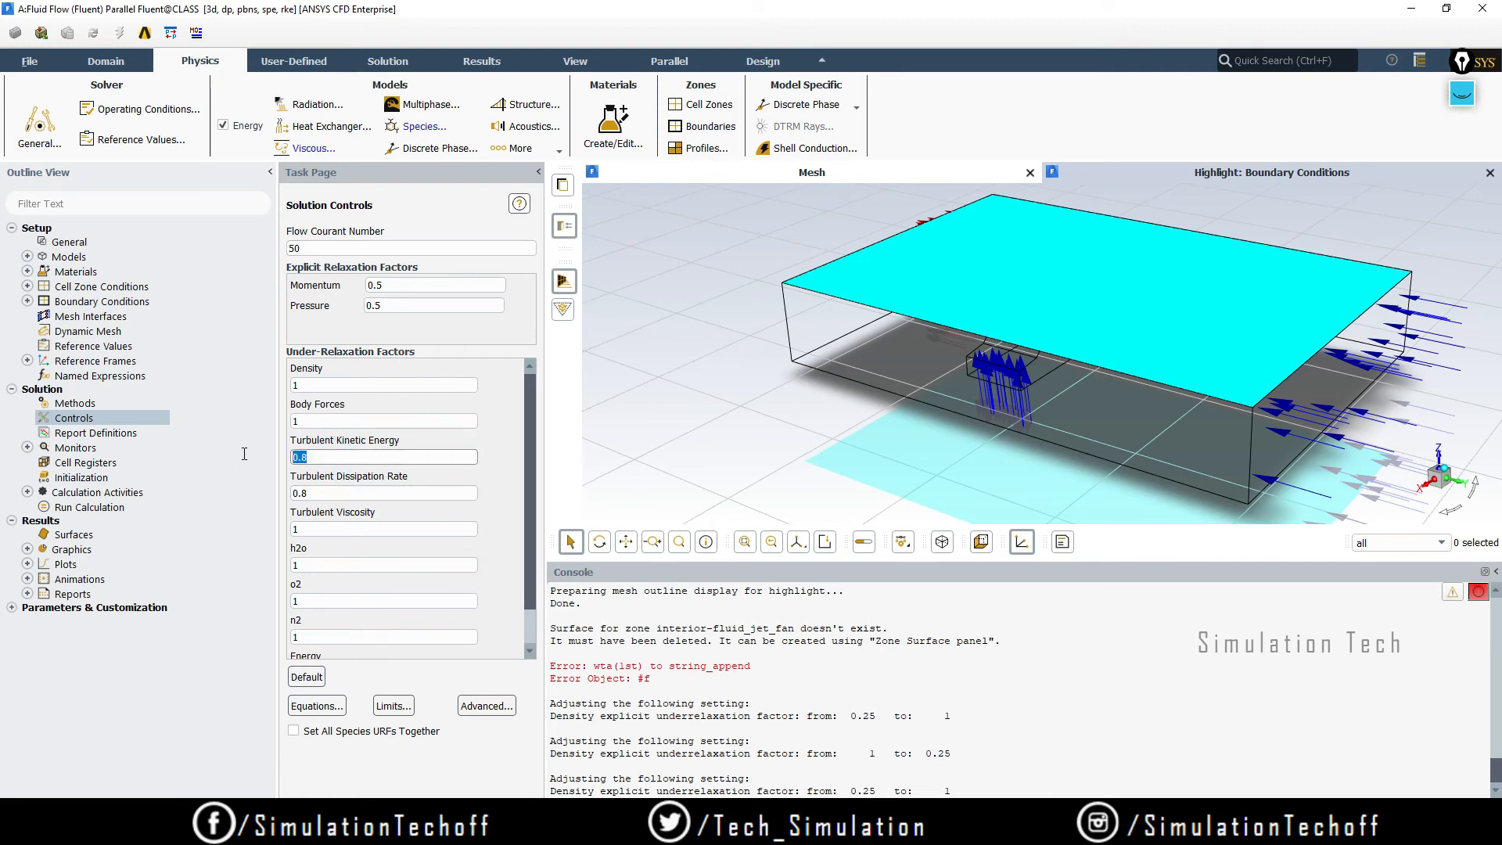
text(0.5)
drag(332, 493, 207, 493)
text(0)
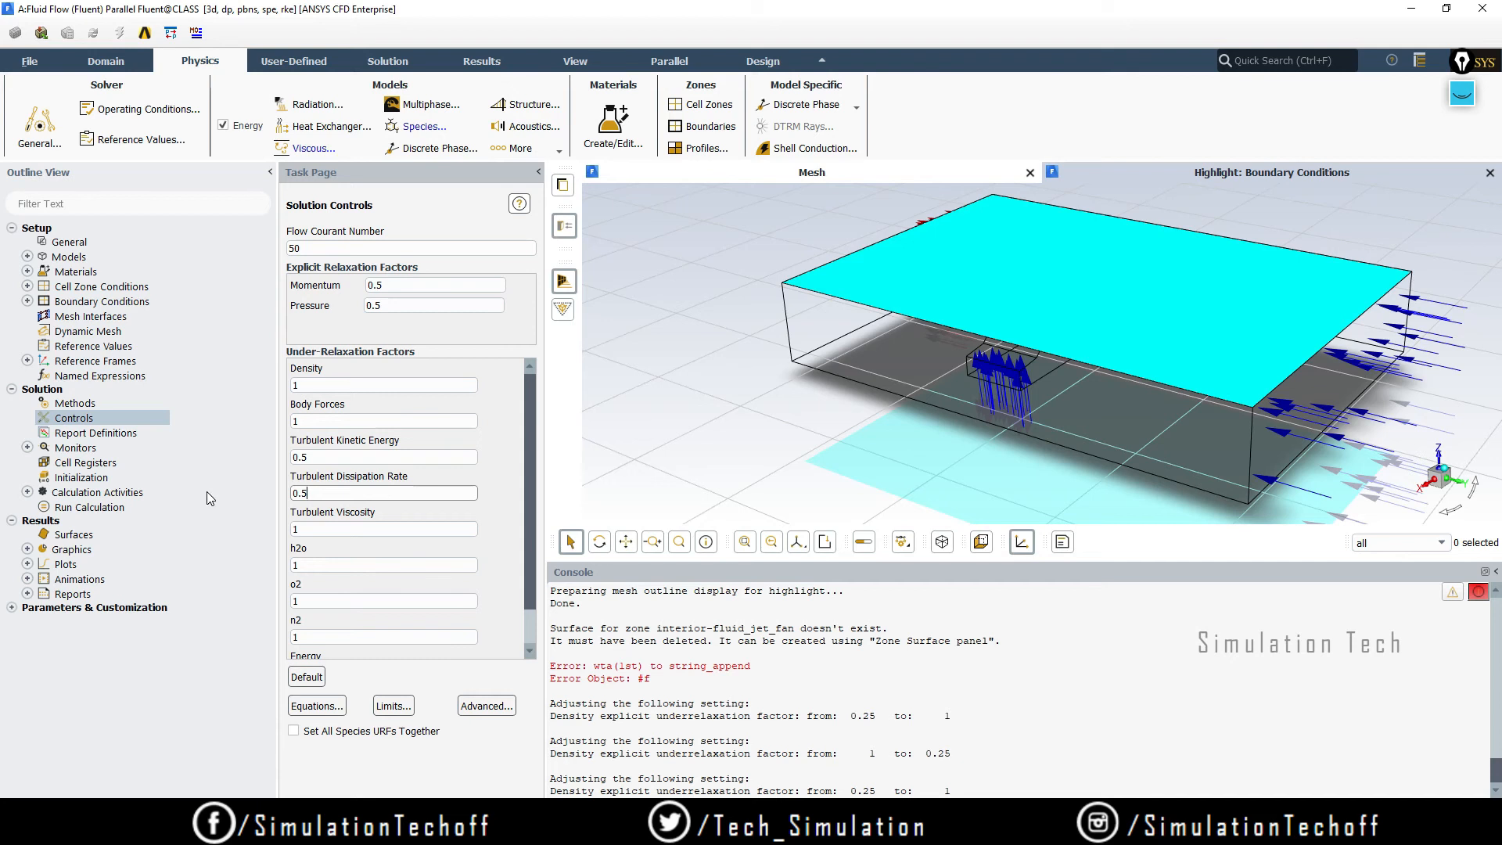
text(.5)
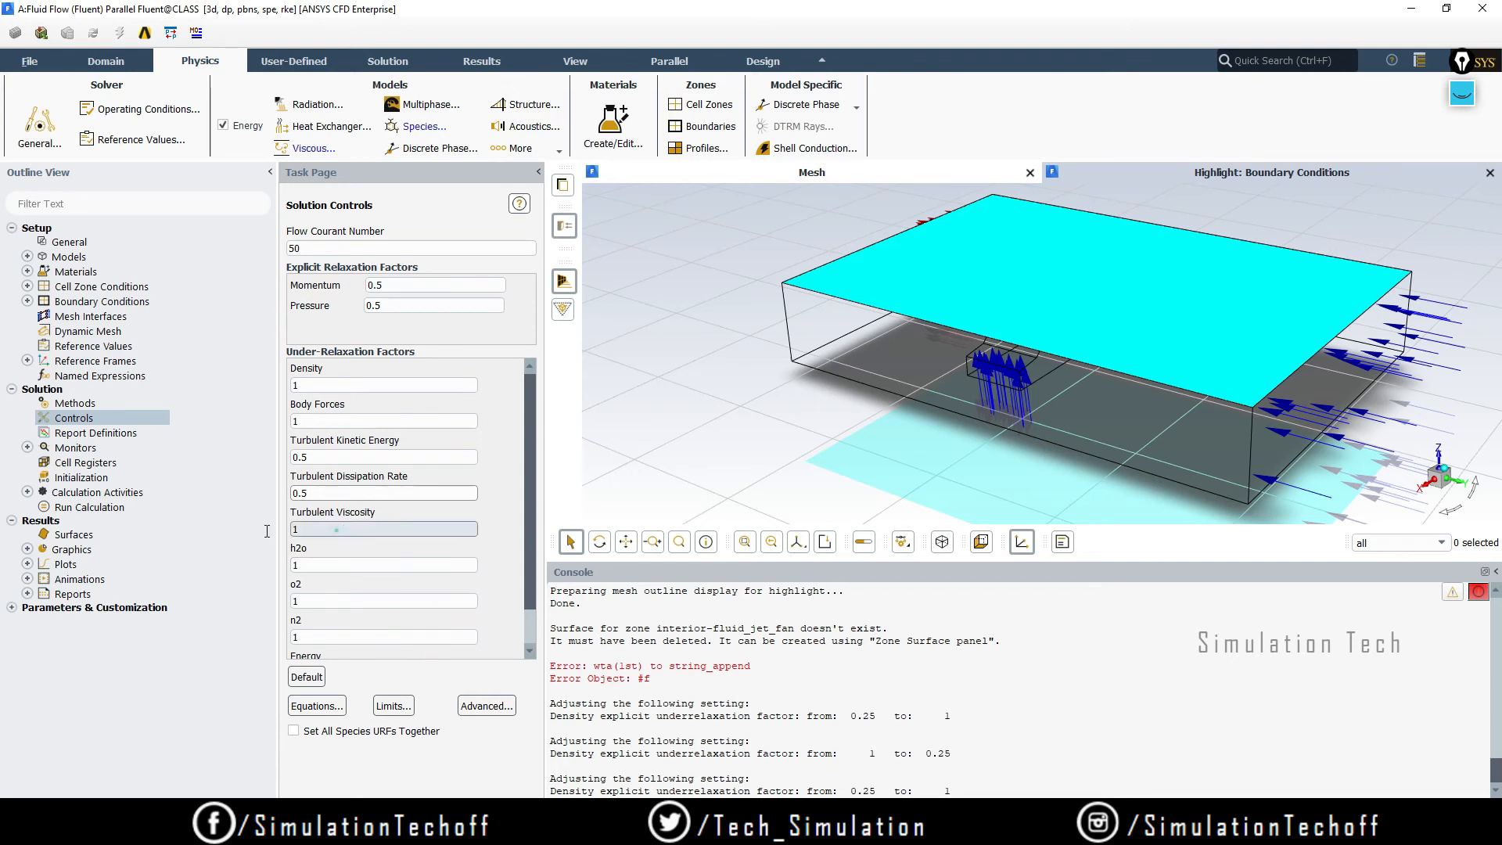
drag(329, 529, 214, 529)
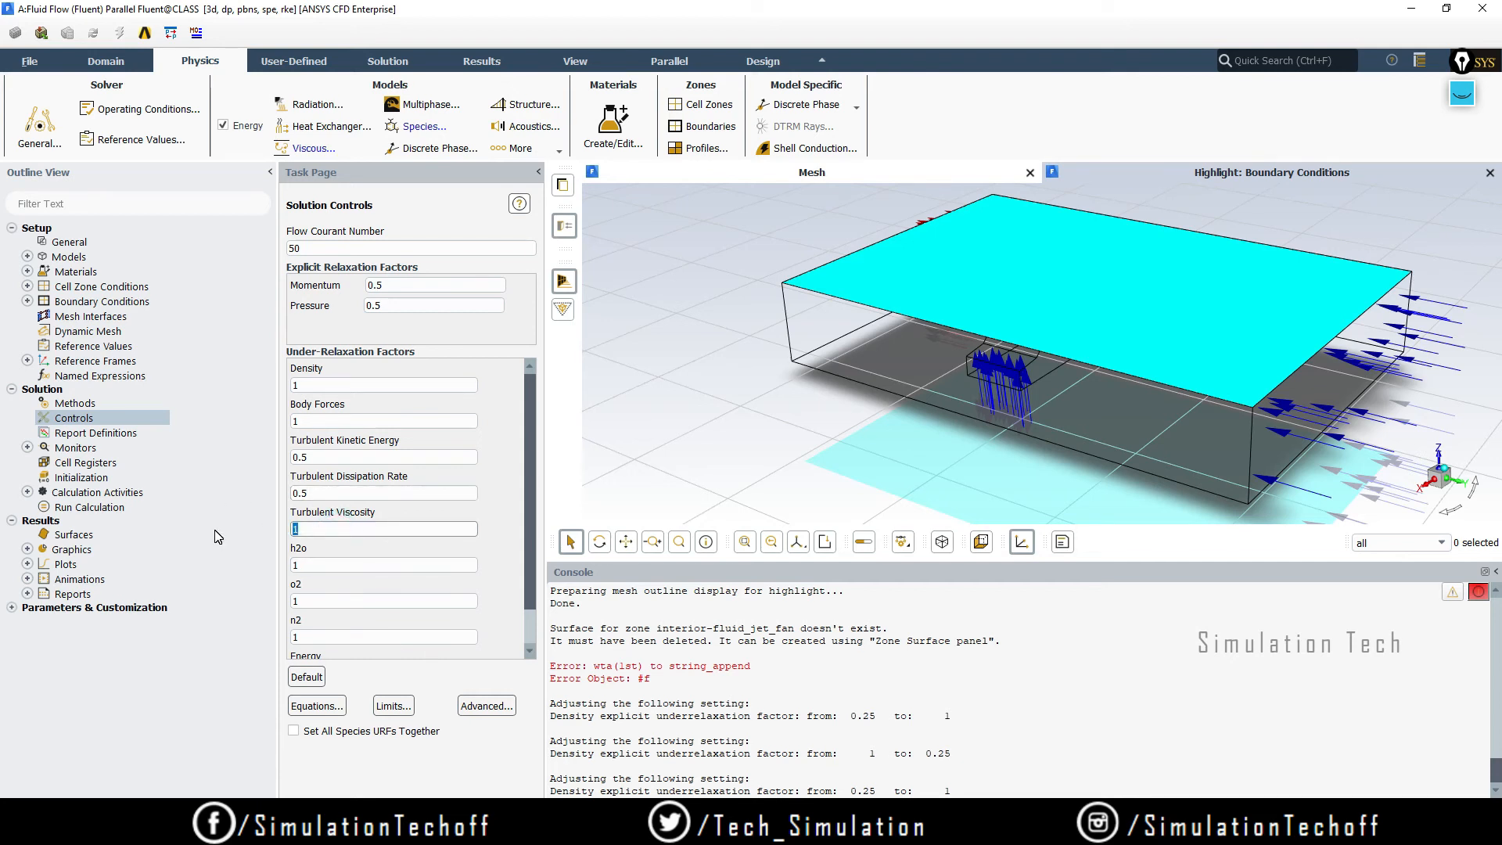
text(0.7)
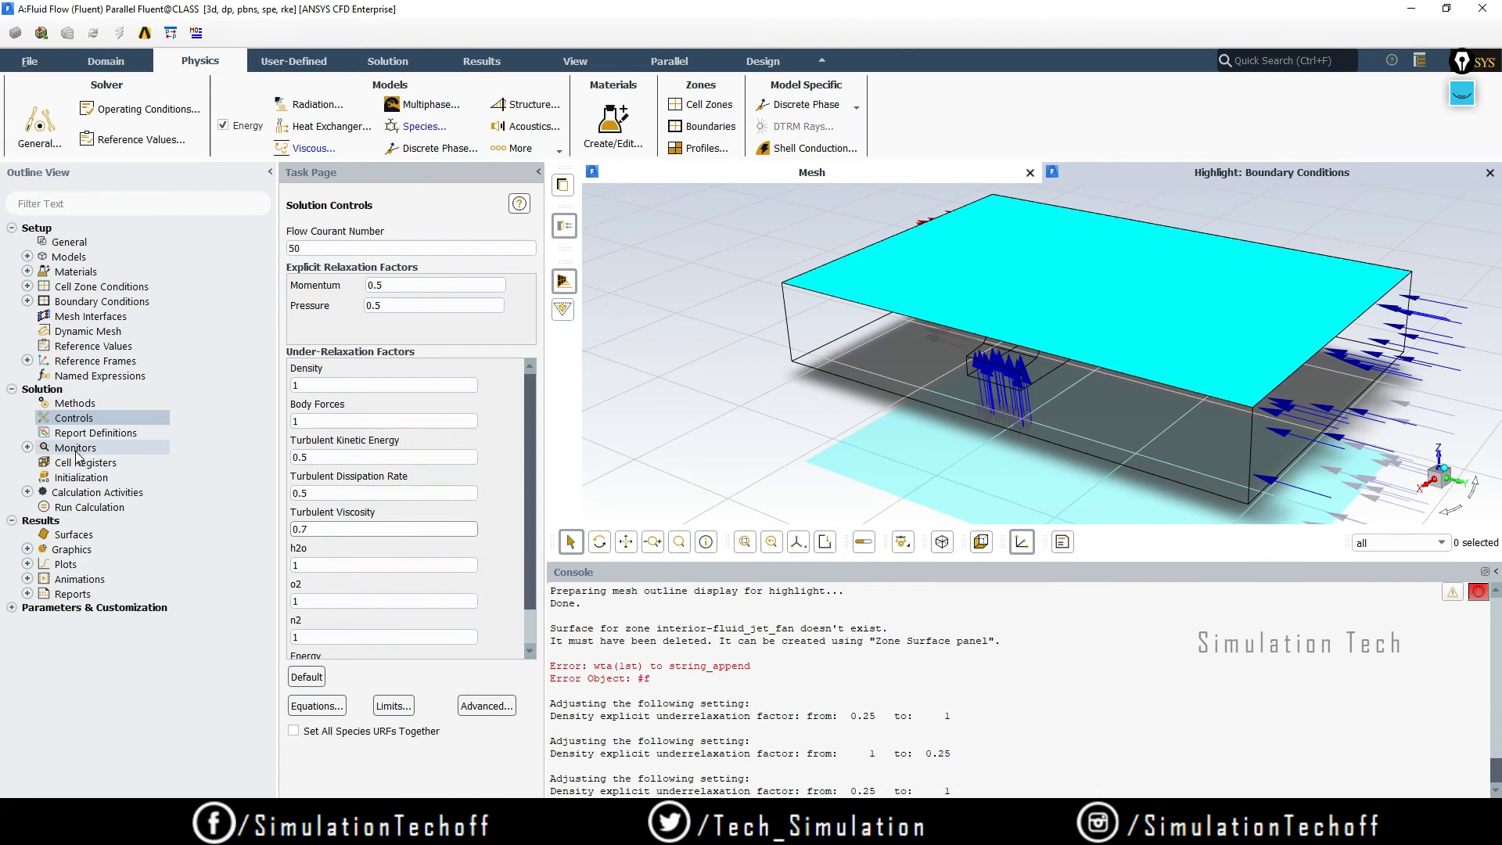
- Expand the Monitors branch of the outline and check the report plot definitions
click(28, 447)
double_click(103, 449)
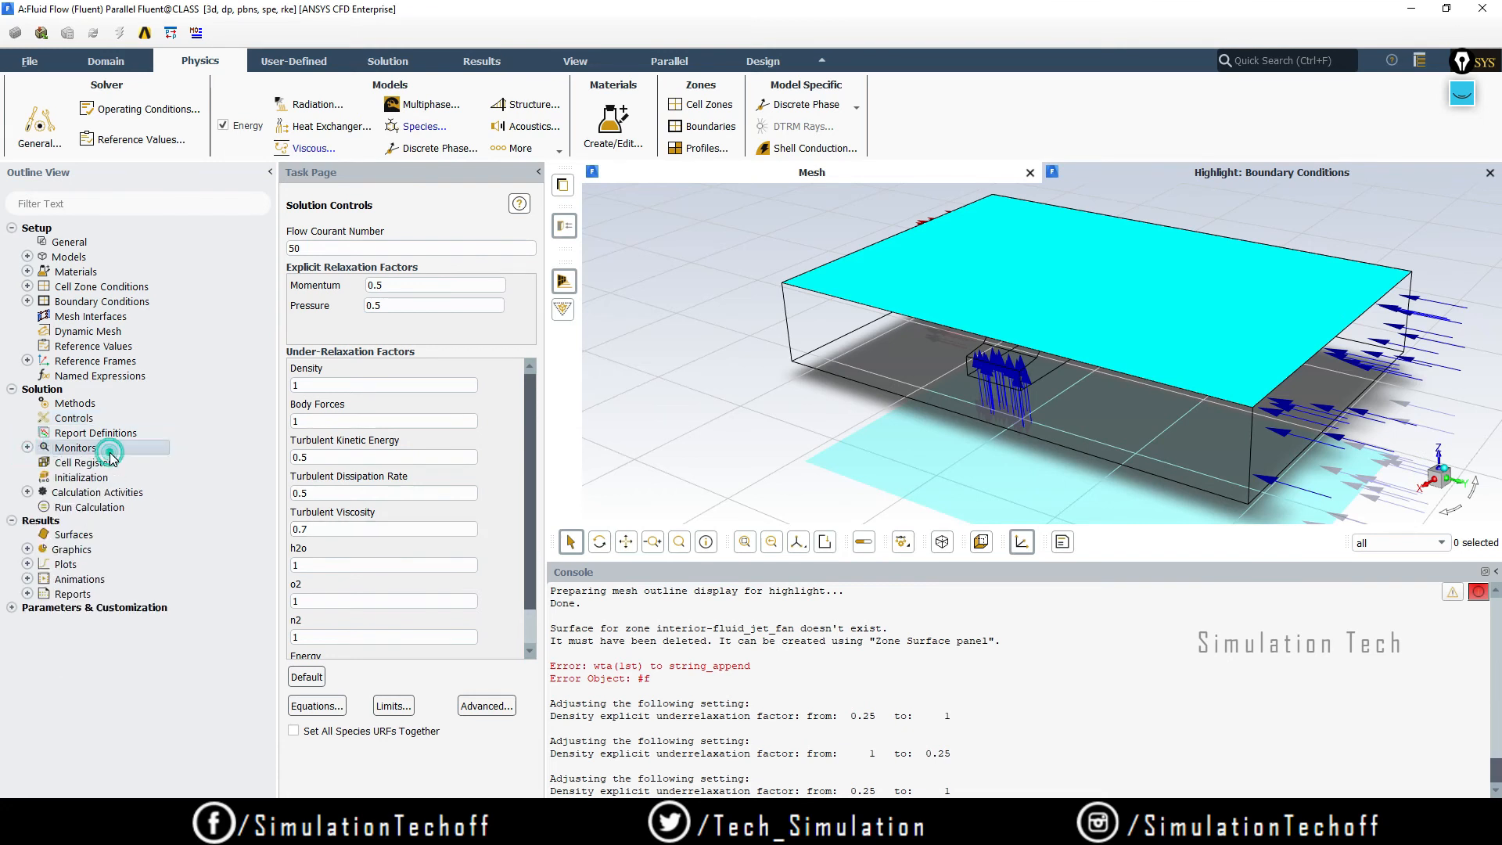
click(28, 449)
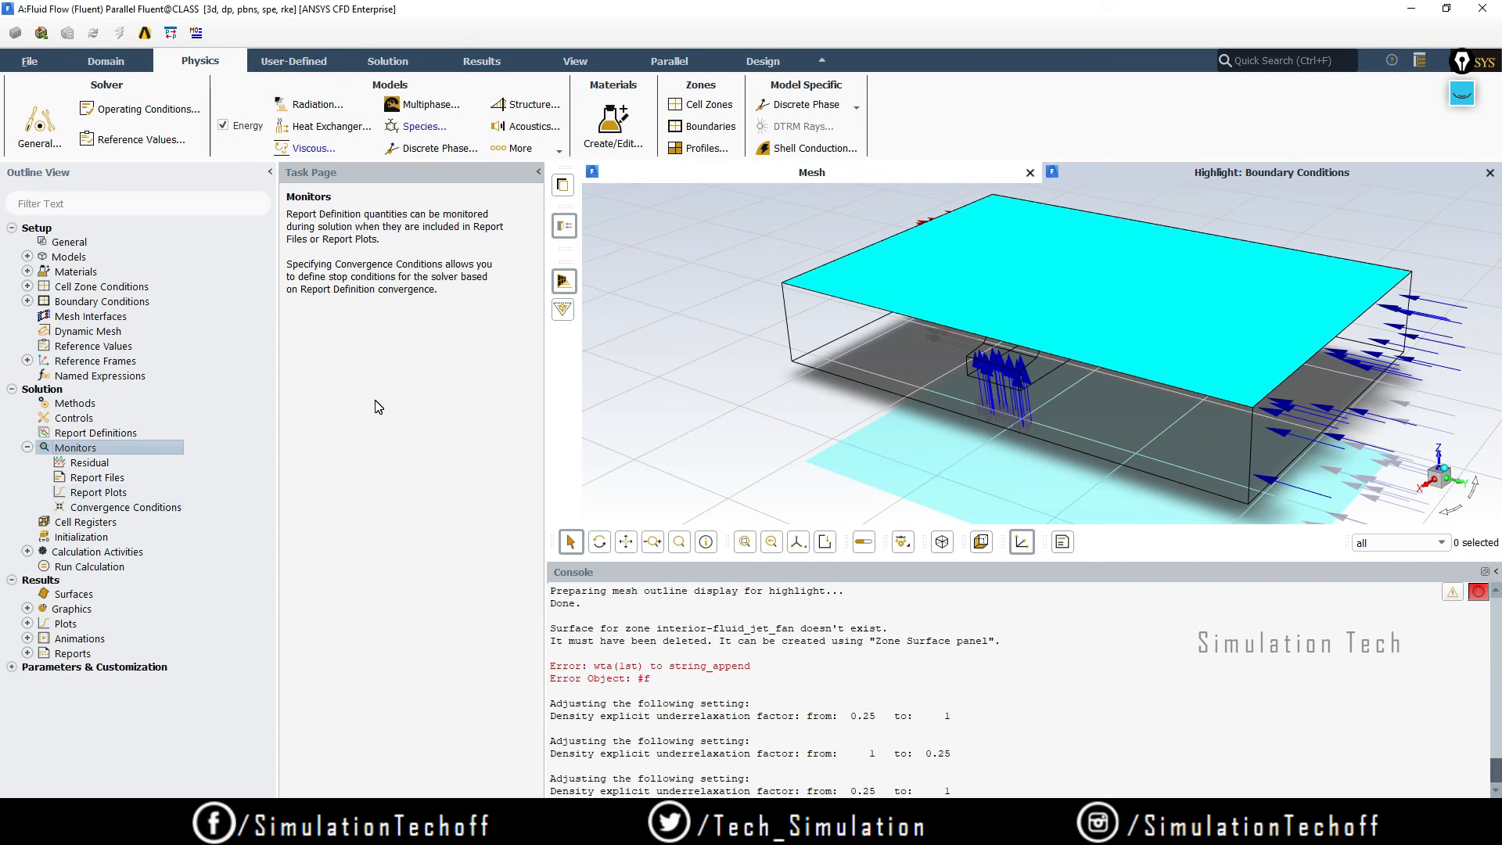
click(113, 492)
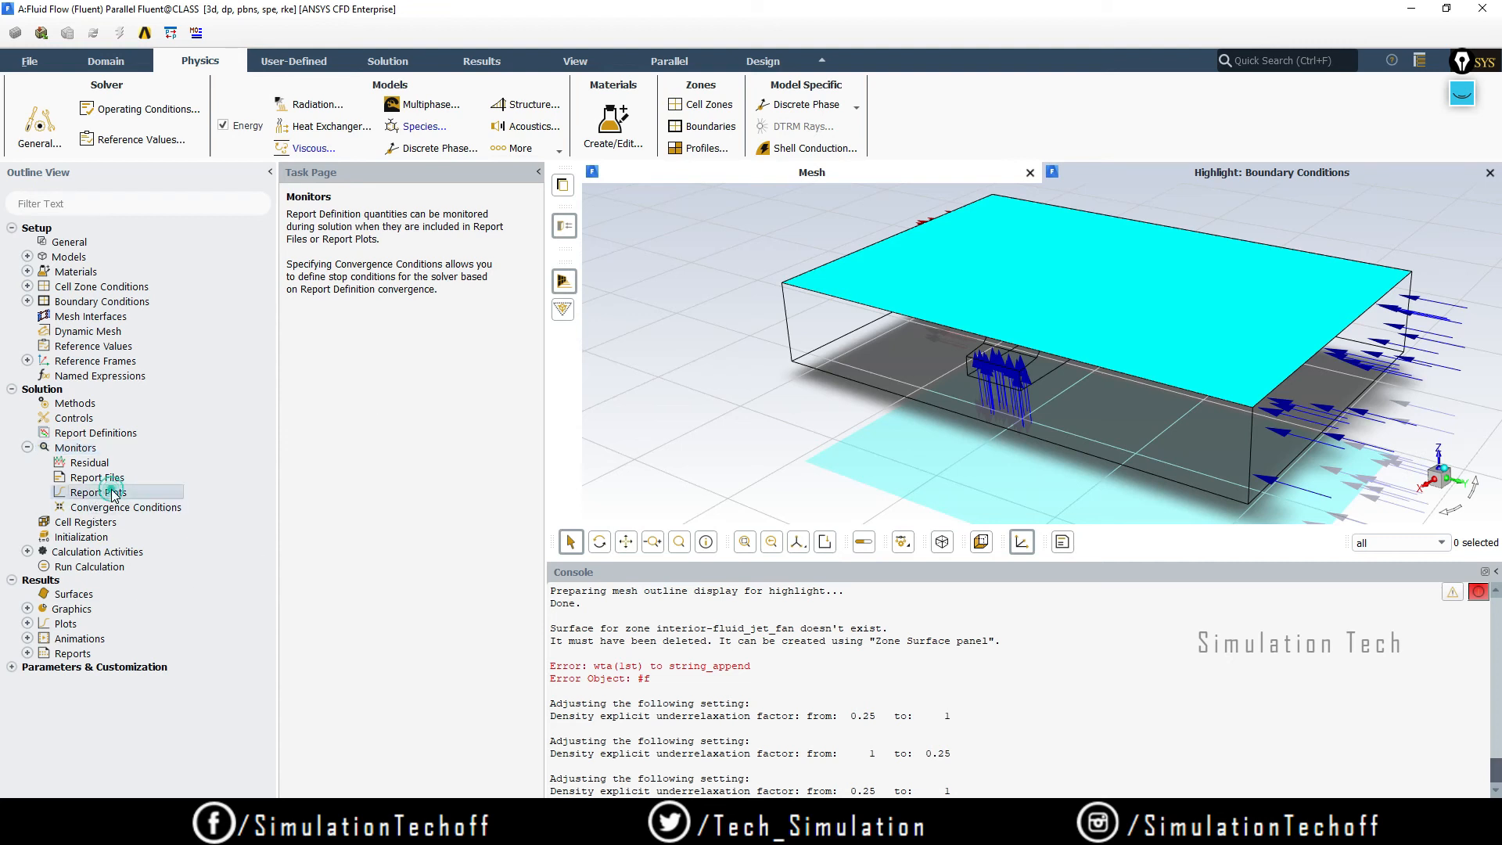
double_click(111, 491)
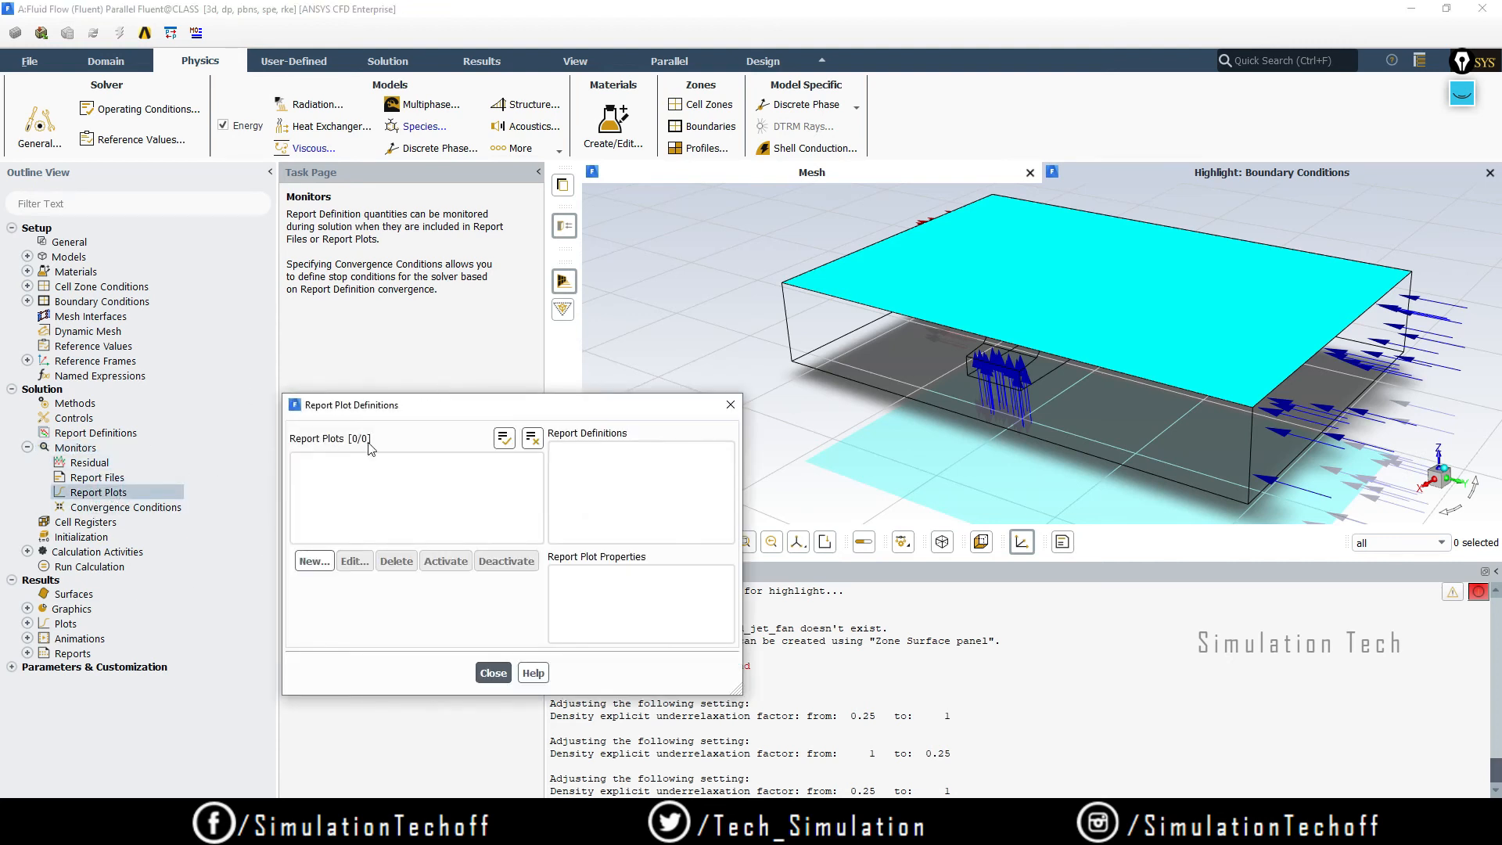
click(730, 404)
- Review the residual monitor options and the absolute convergence criteria of all equations without changing them
click(73, 464)
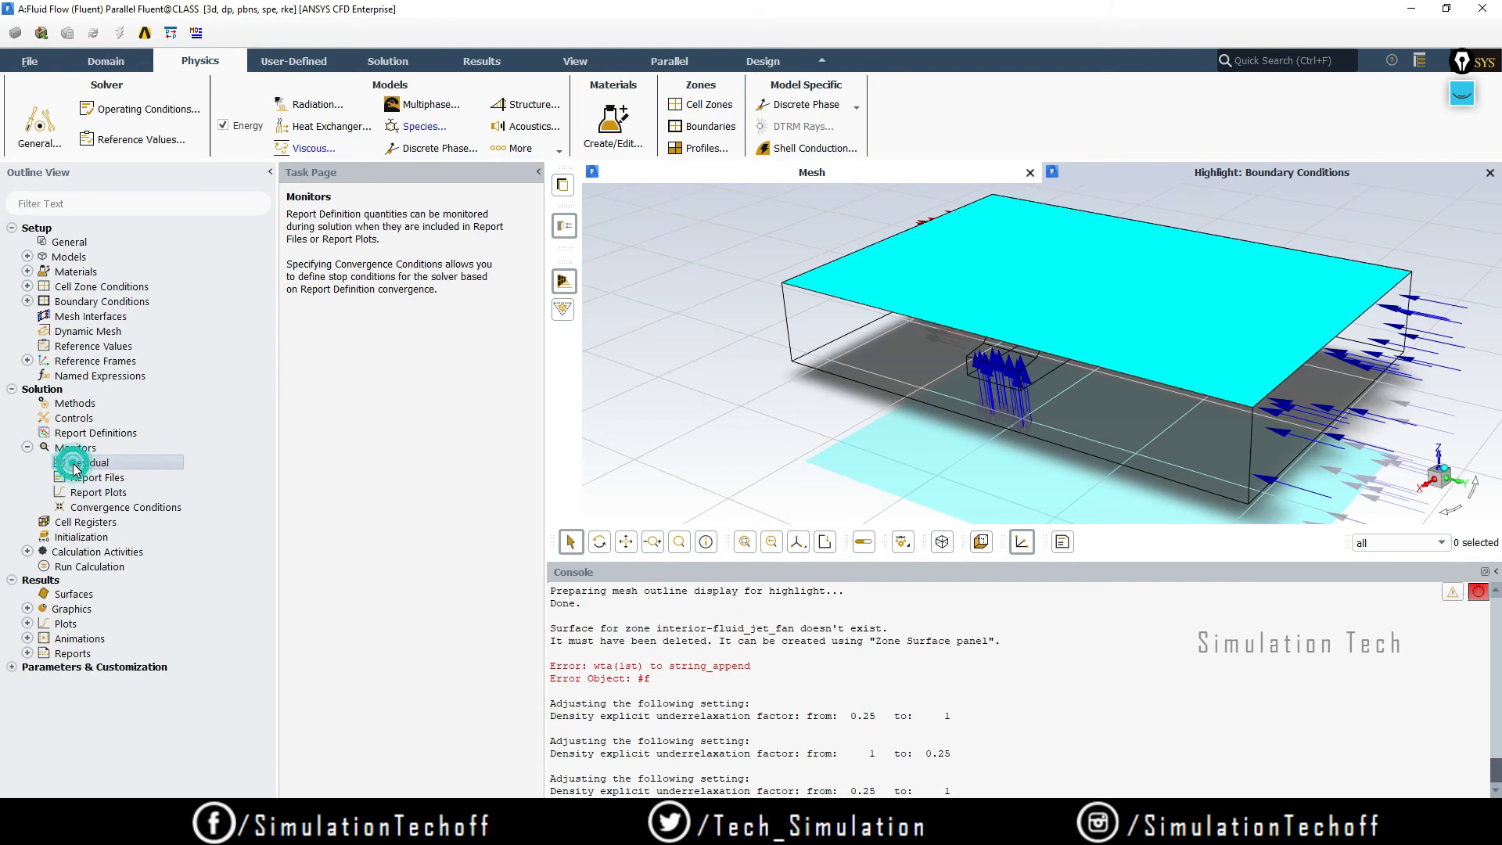
double_click(75, 465)
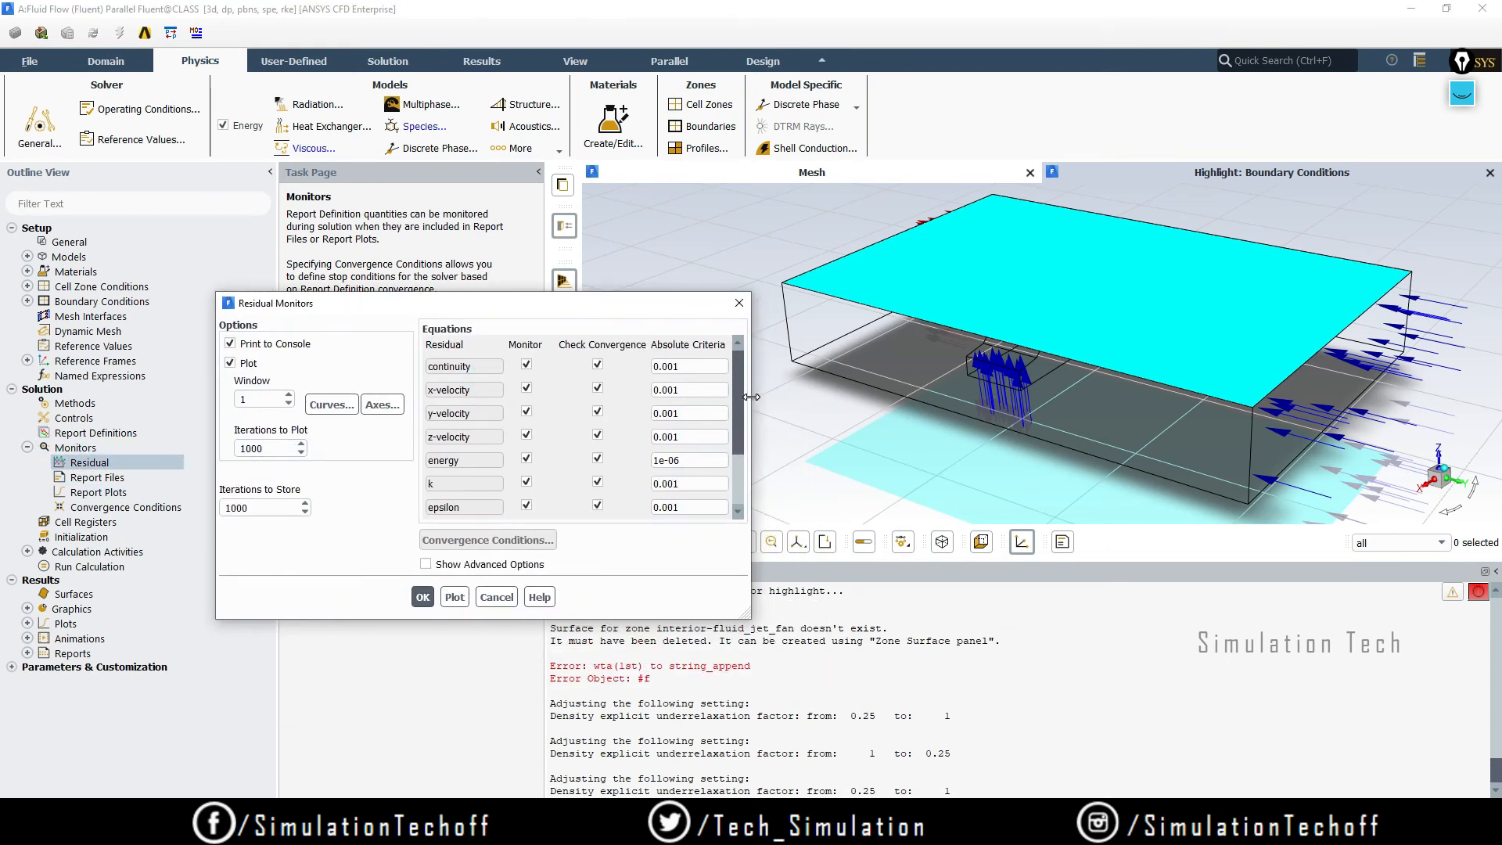
mouse_move(738, 394)
mouse_down()
mouse_move(734, 496)
mouse_move(732, 383)
mouse_up()
drag(737, 458, 738, 512)
click(423, 597)
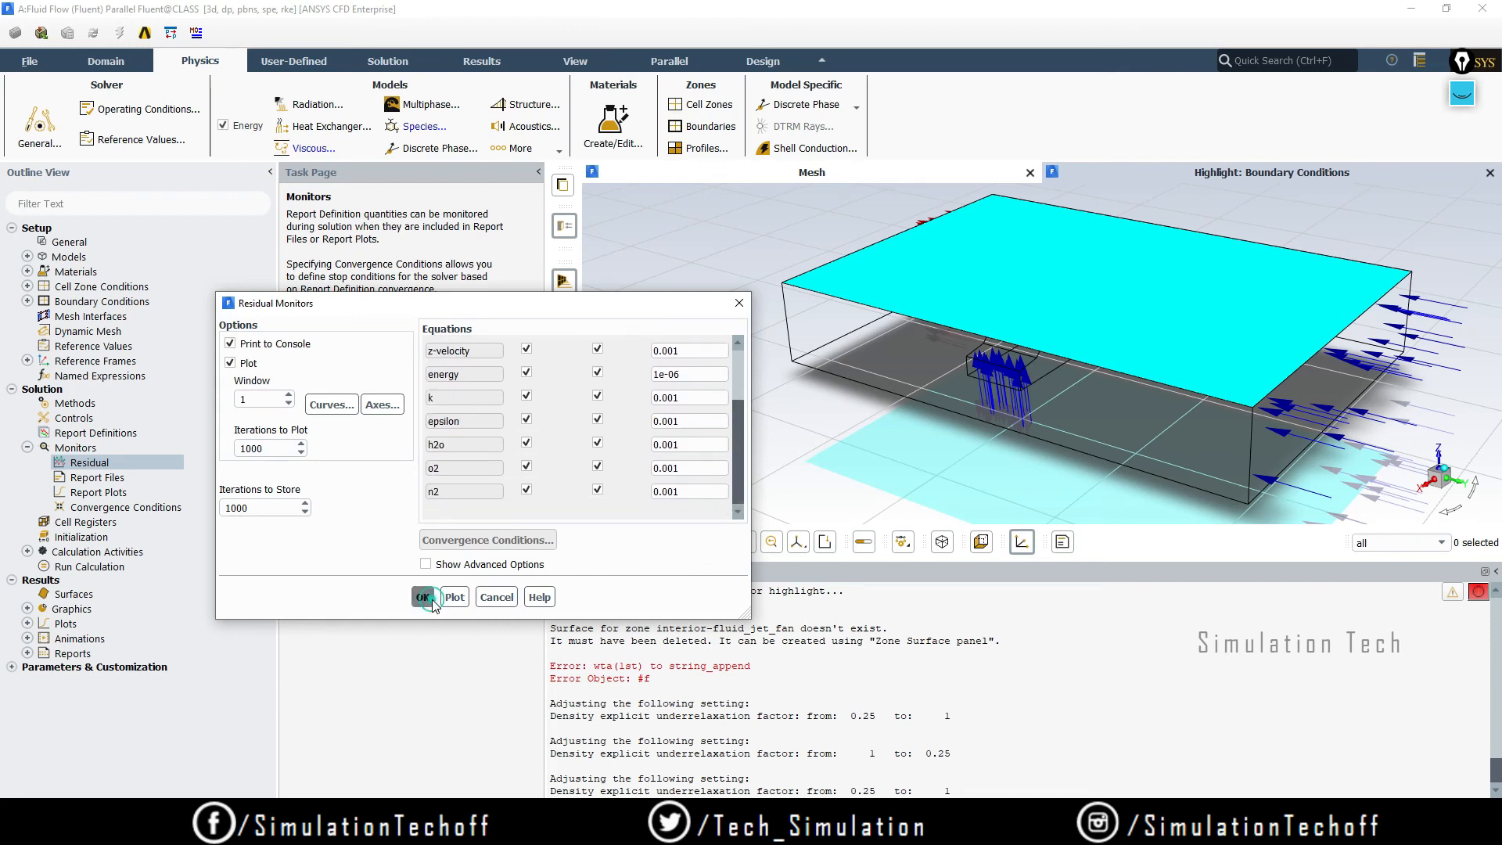
click(95, 464)
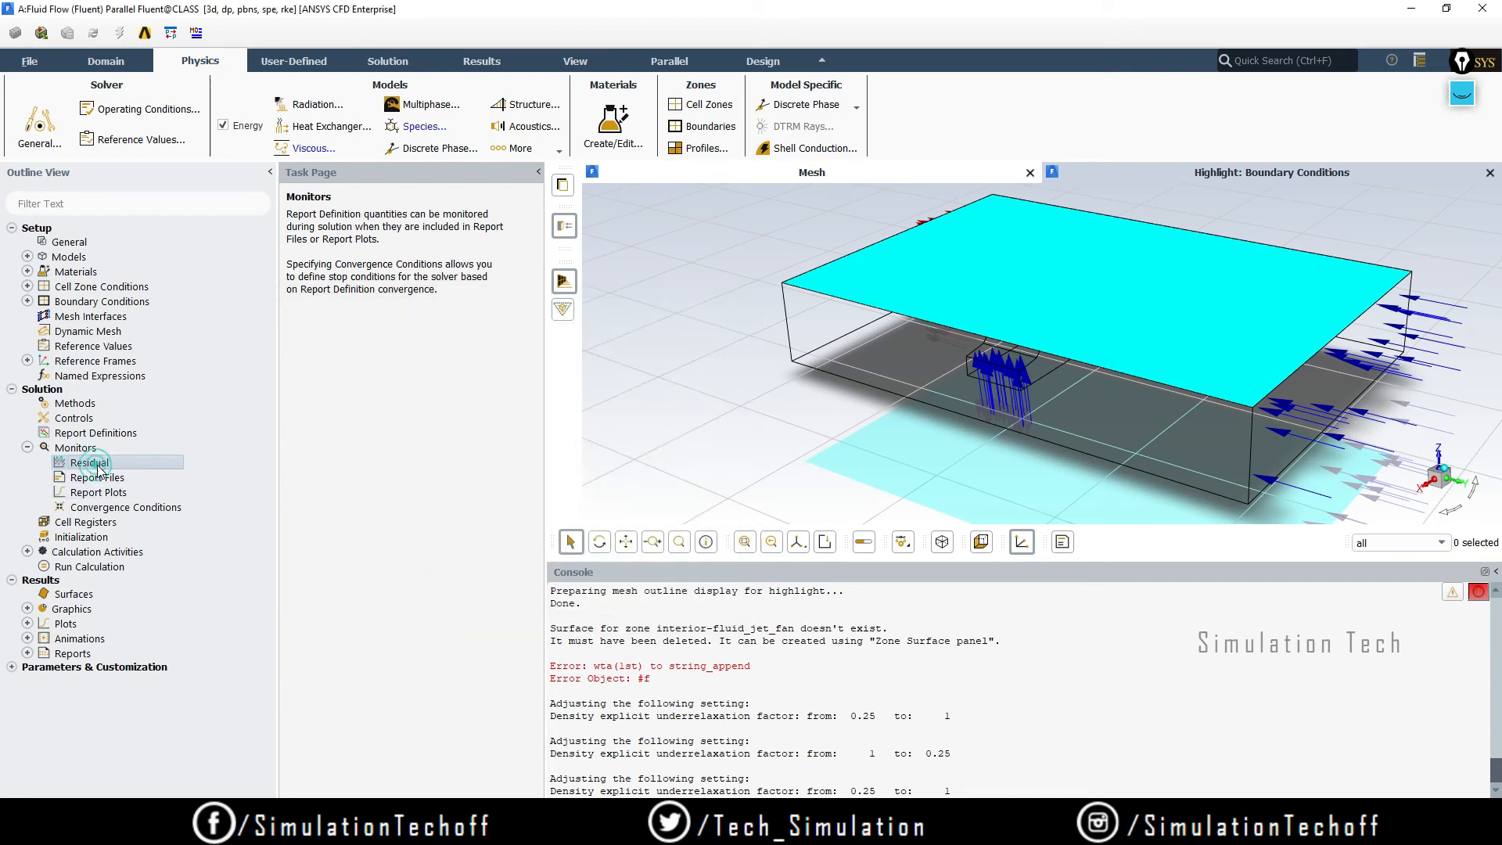
double_click(96, 465)
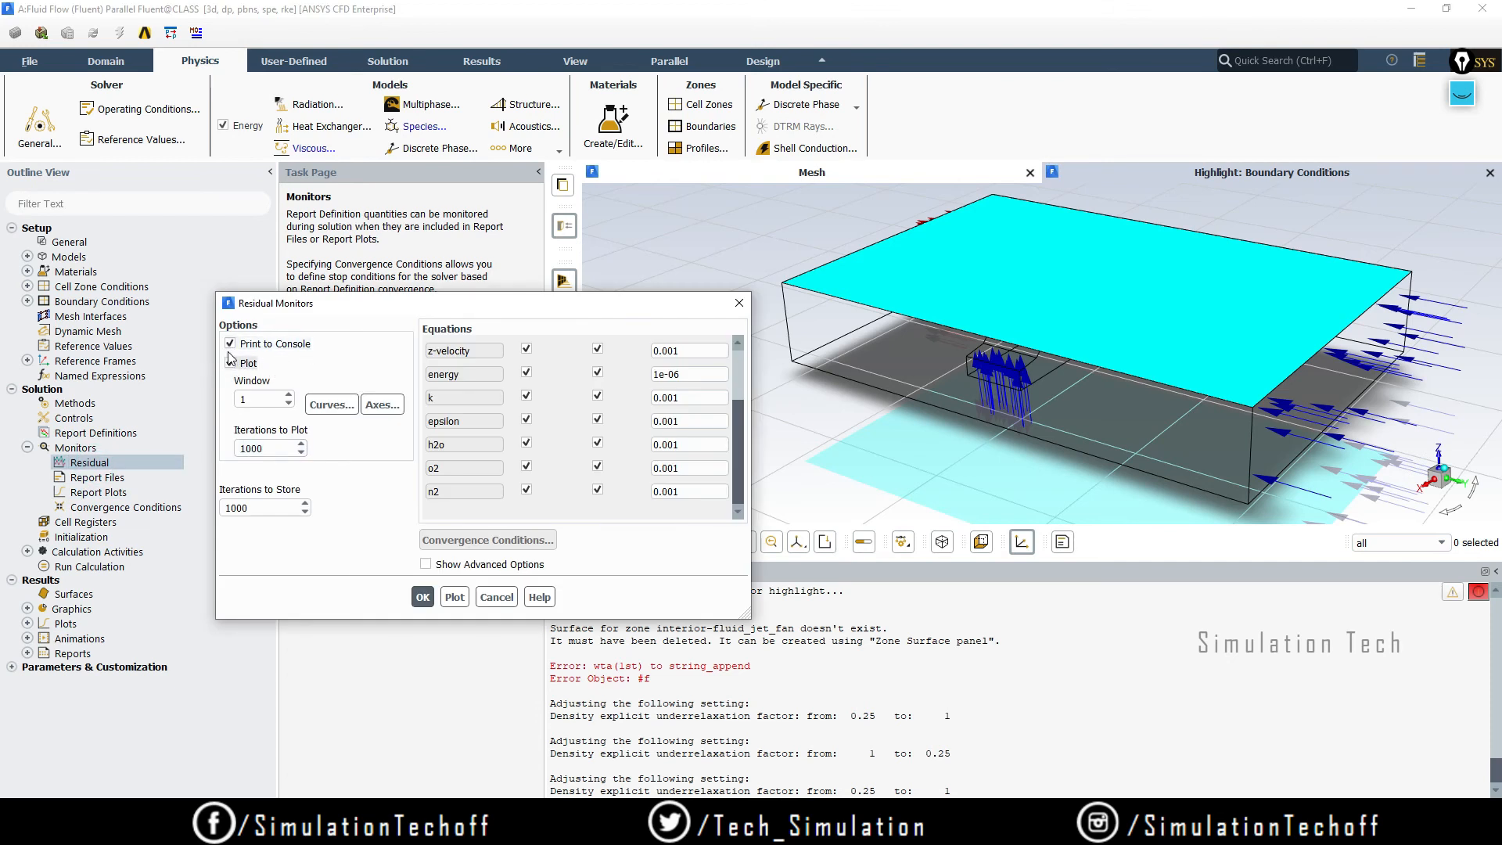
click(496, 596)
- Start a new report plot with a Mass Flow Rate surface report on the interior_jet_intake surface
click(132, 490)
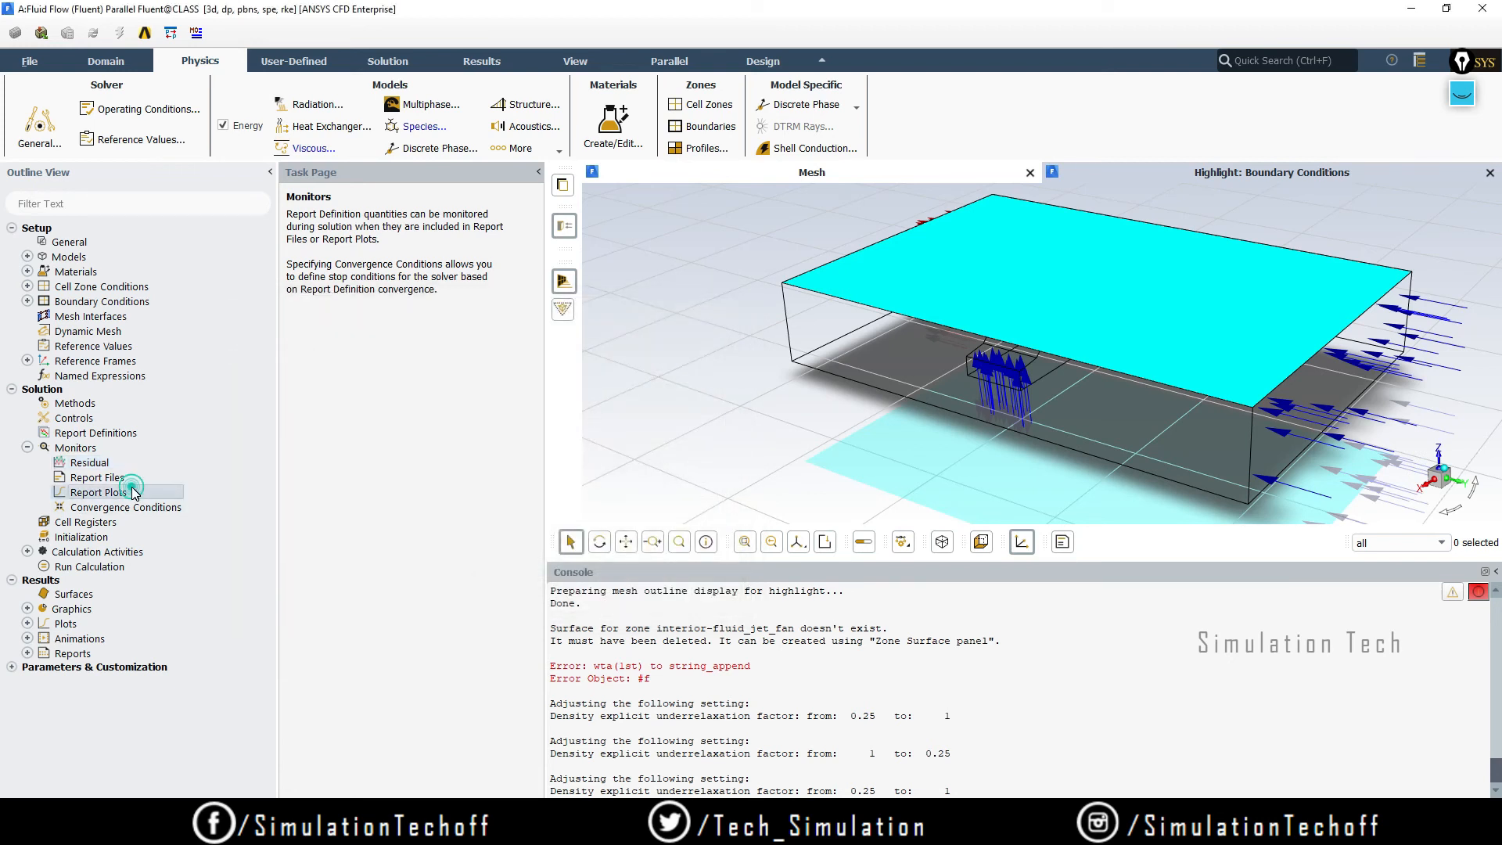
double_click(131, 490)
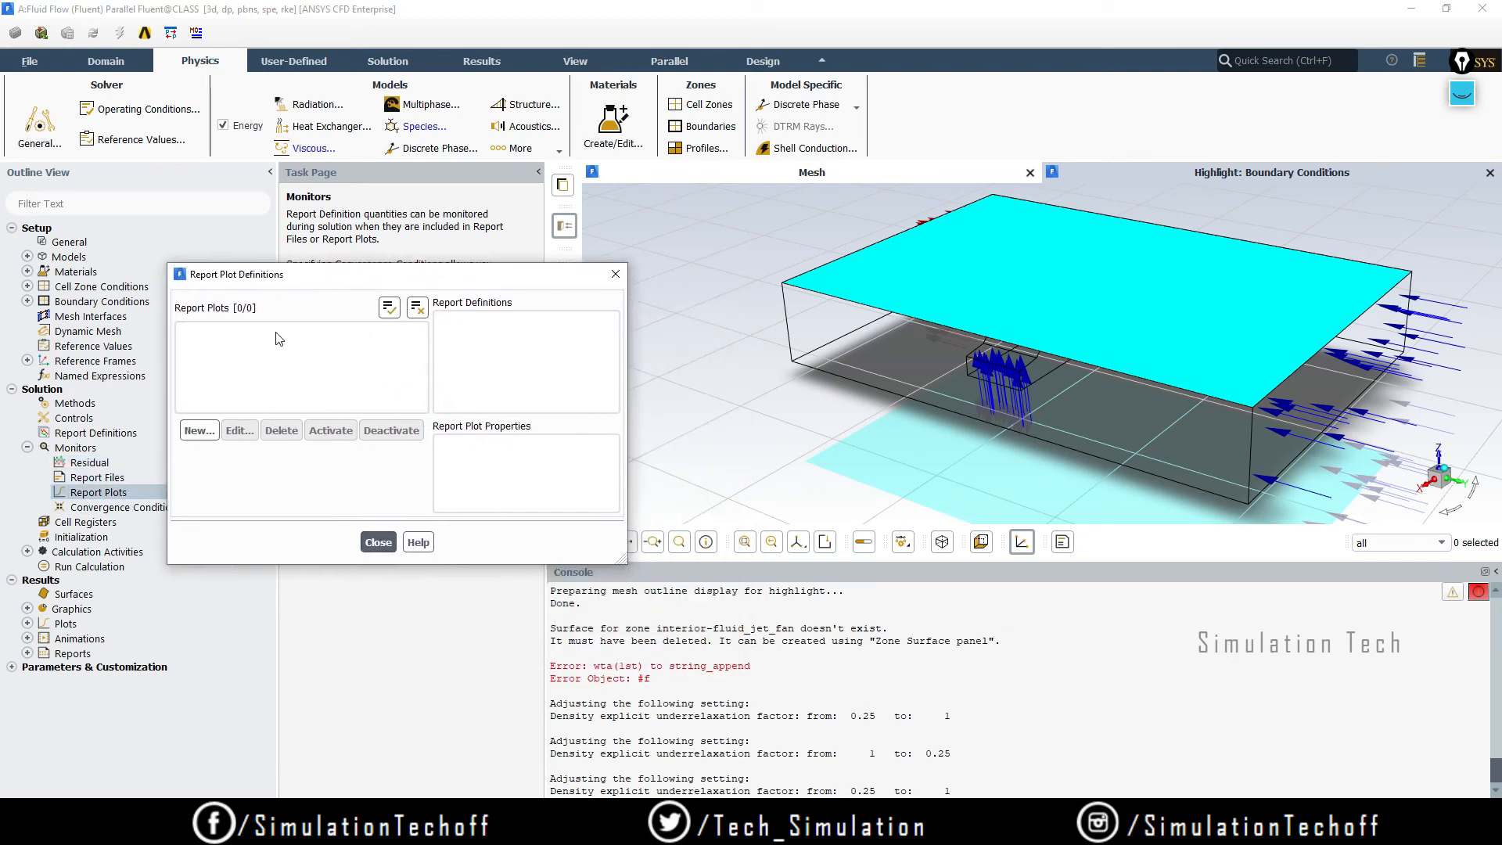
click(198, 430)
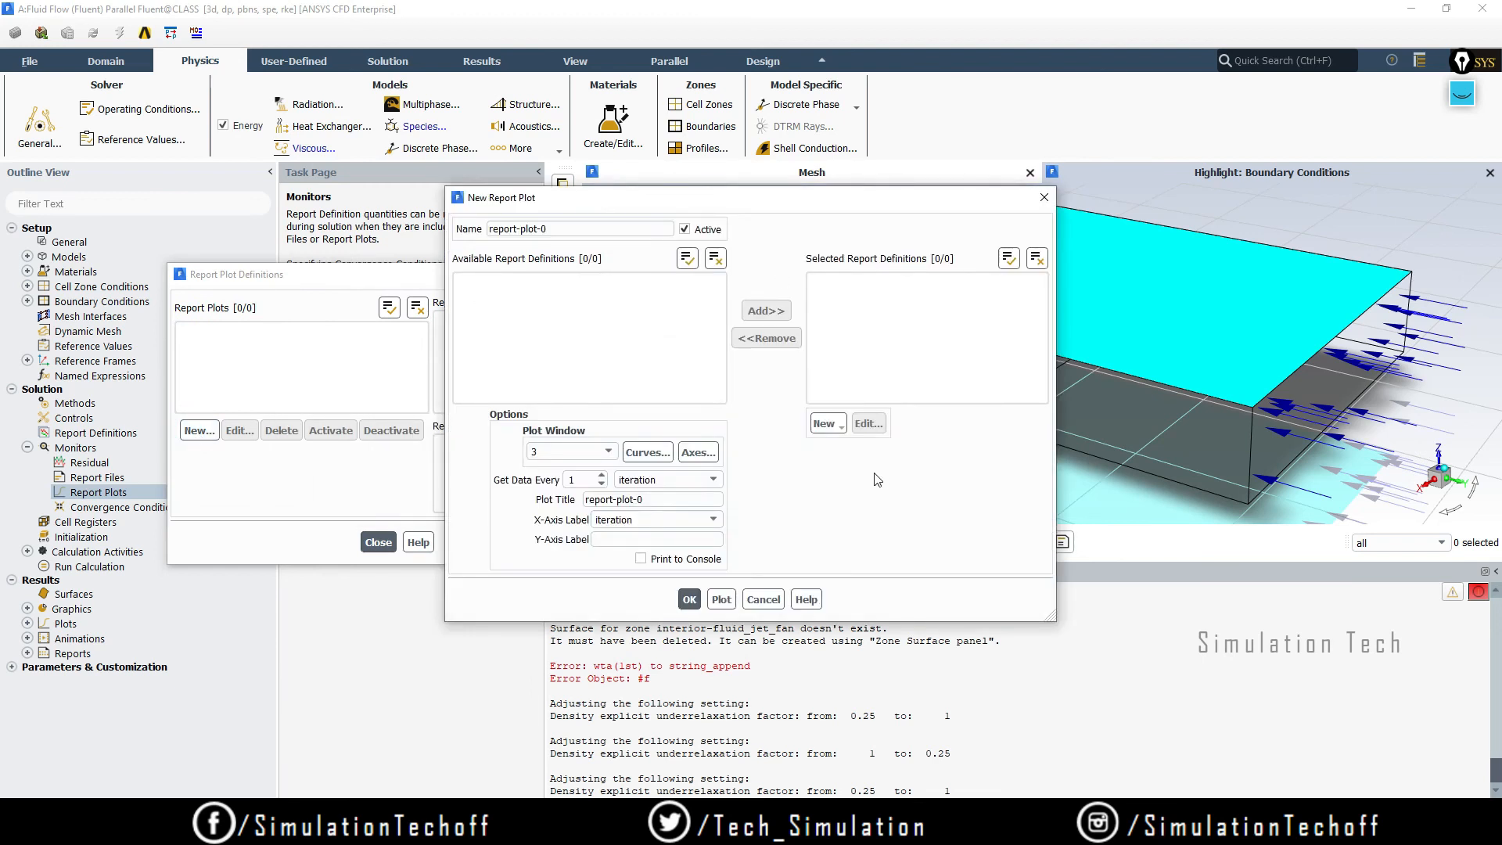
click(826, 423)
mouse_move(840, 465)
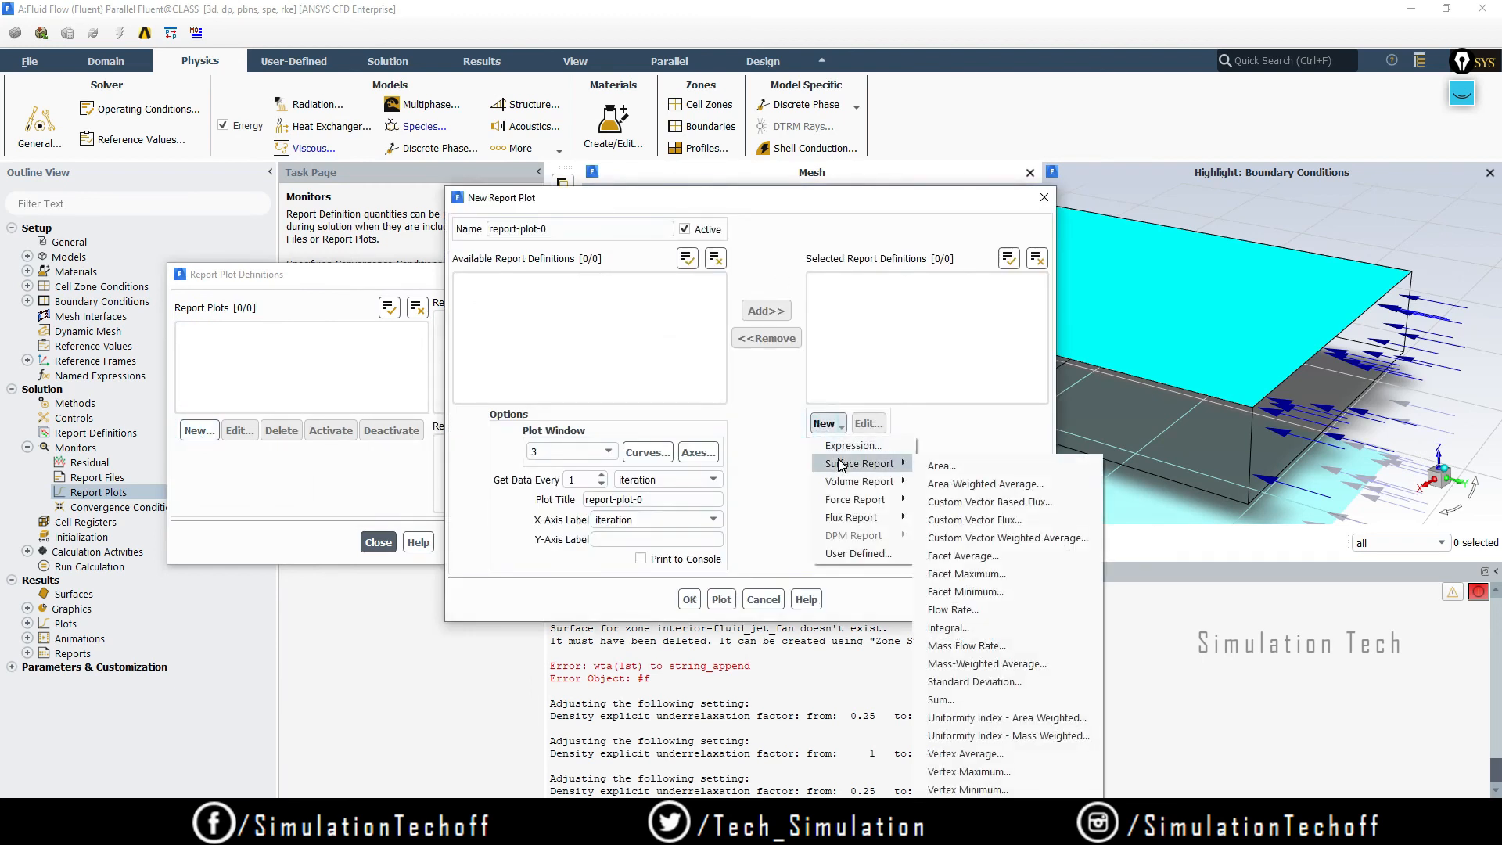
click(980, 647)
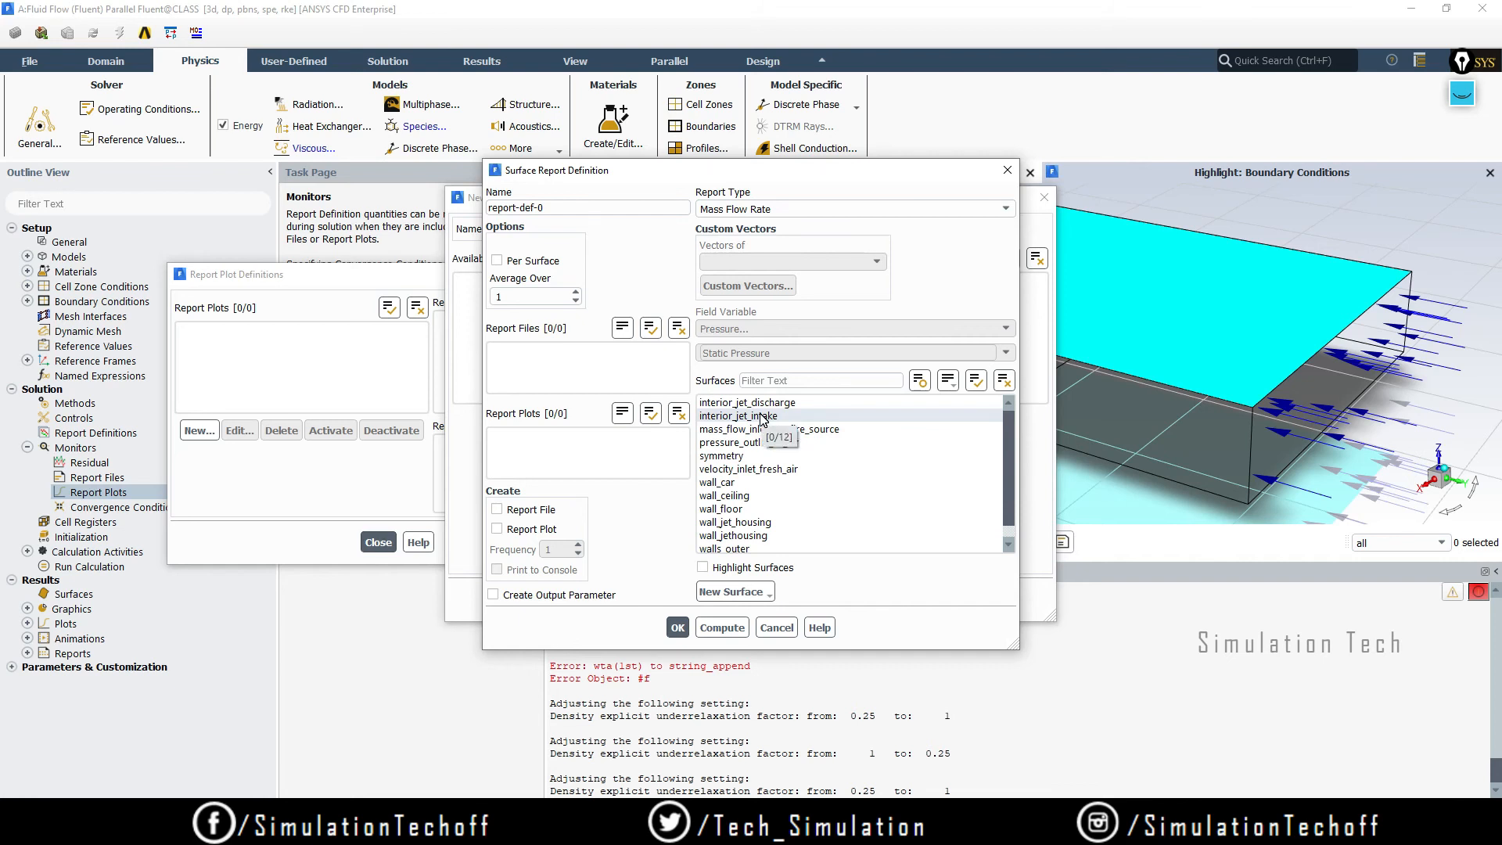
mouse_move(1008, 452)
mouse_down()
mouse_move(1009, 495)
mouse_move(1011, 430)
mouse_up()
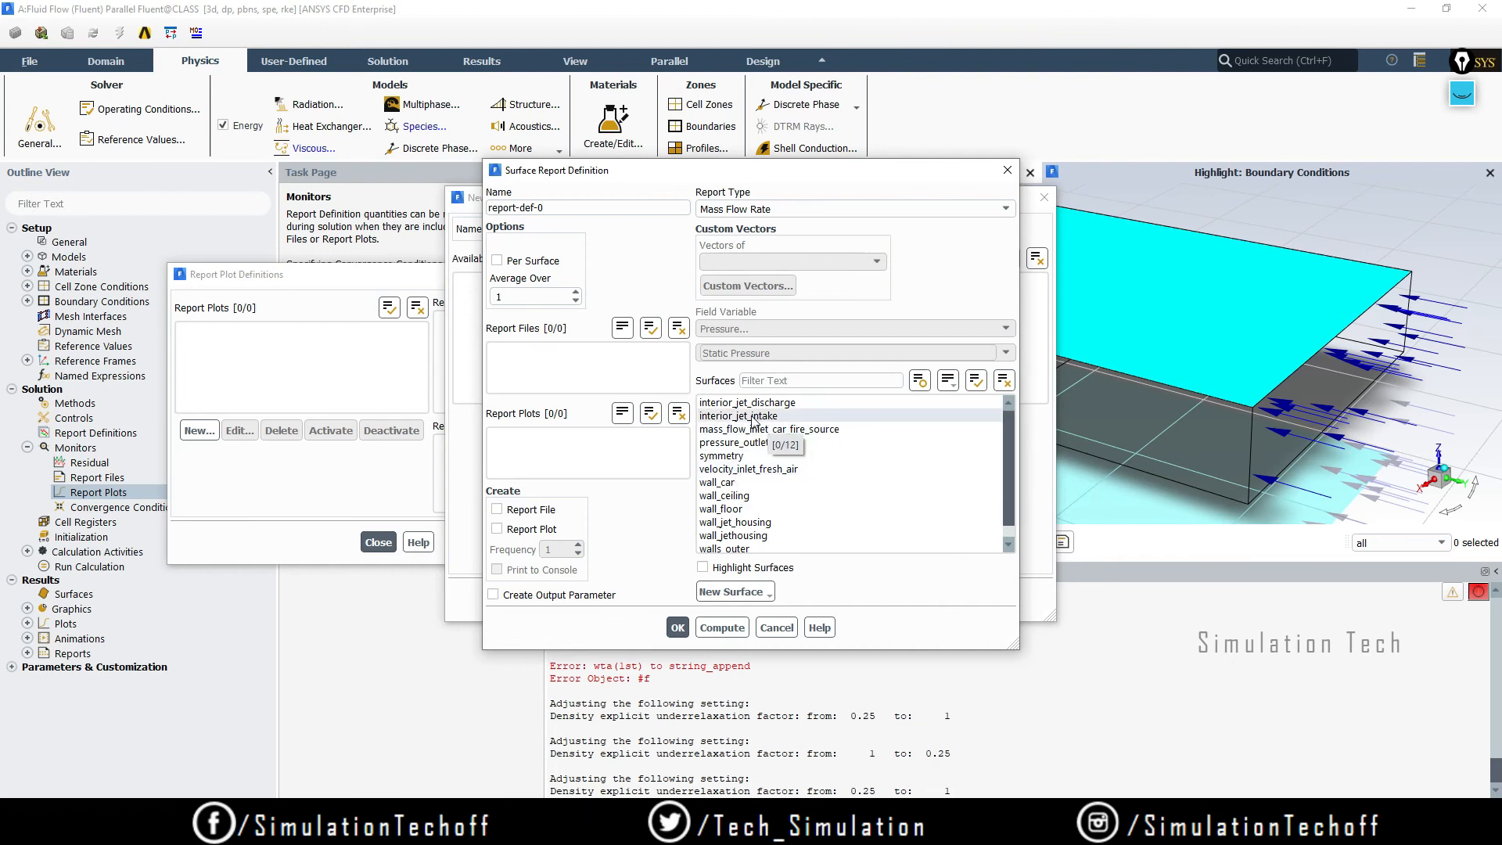
click(841, 419)
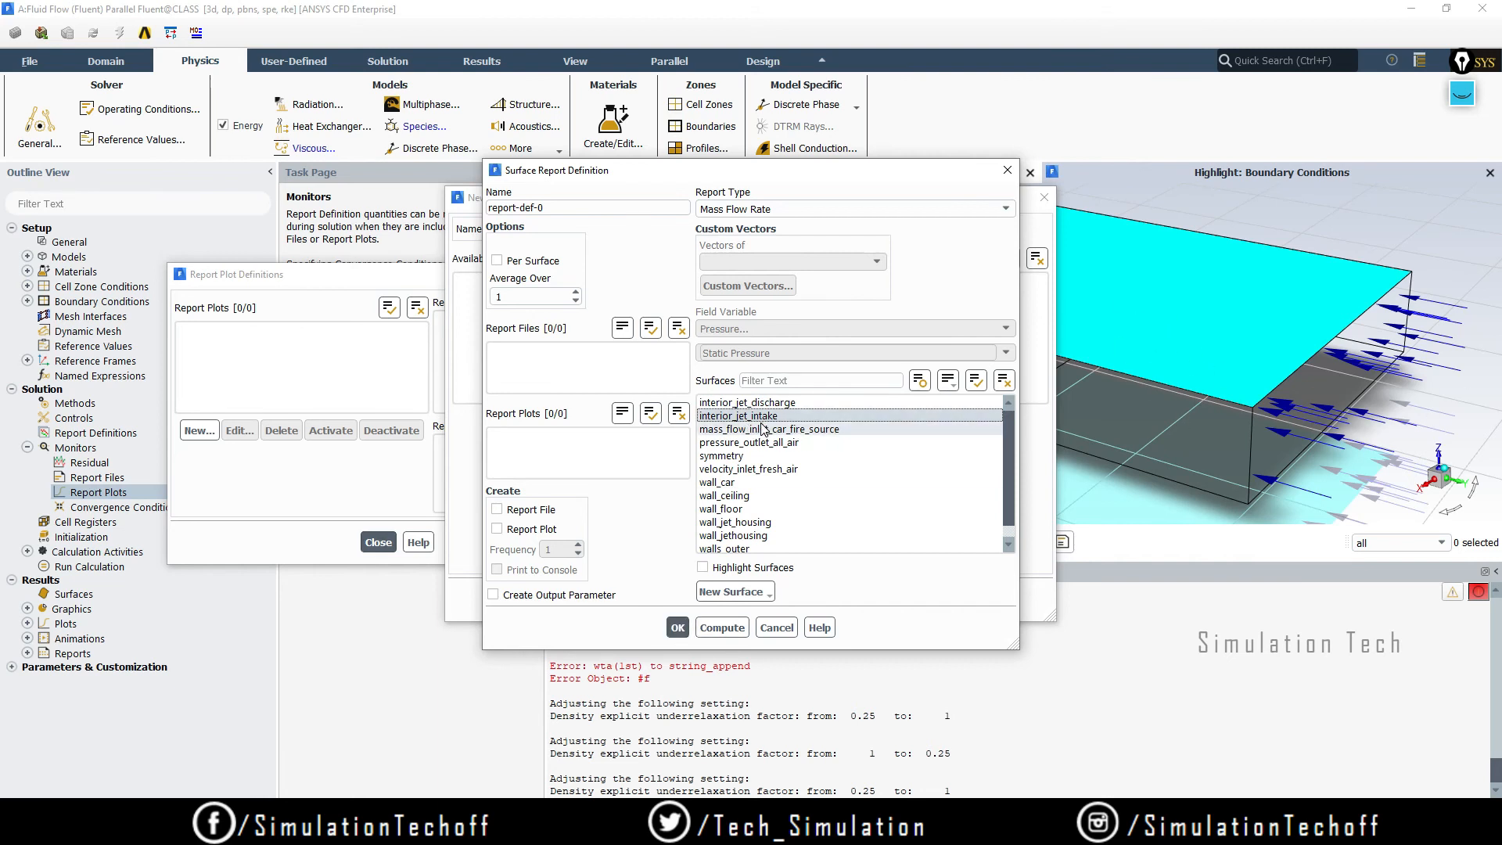
- Name the surface report mass-flow-rate, enable its report file, report plot and console printing, and confirm the definition
triple_click(586, 206)
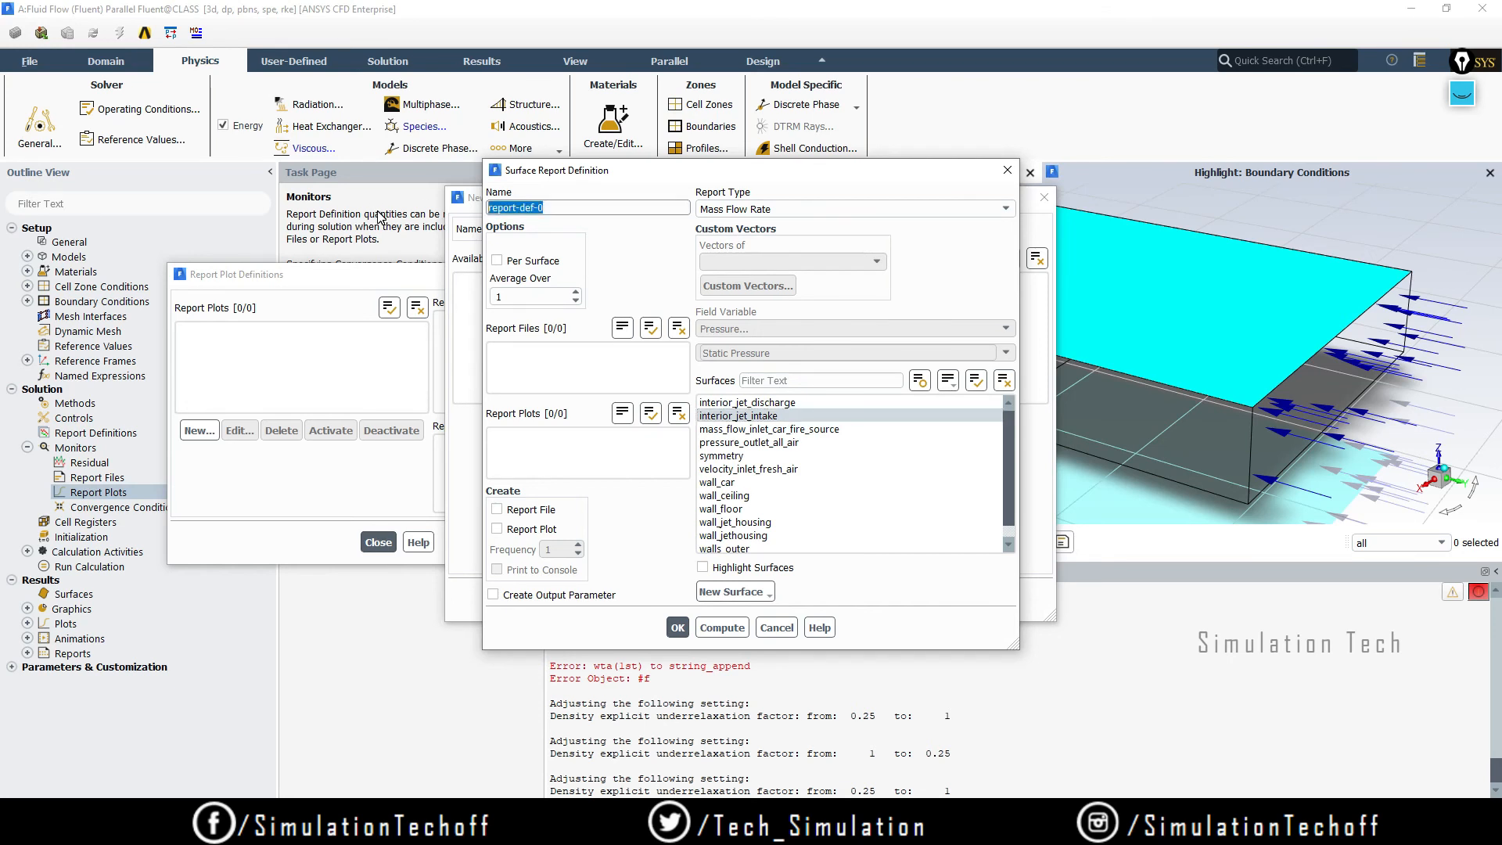
text(ma)
text(ss-flow-rate)
click(833, 414)
click(496, 510)
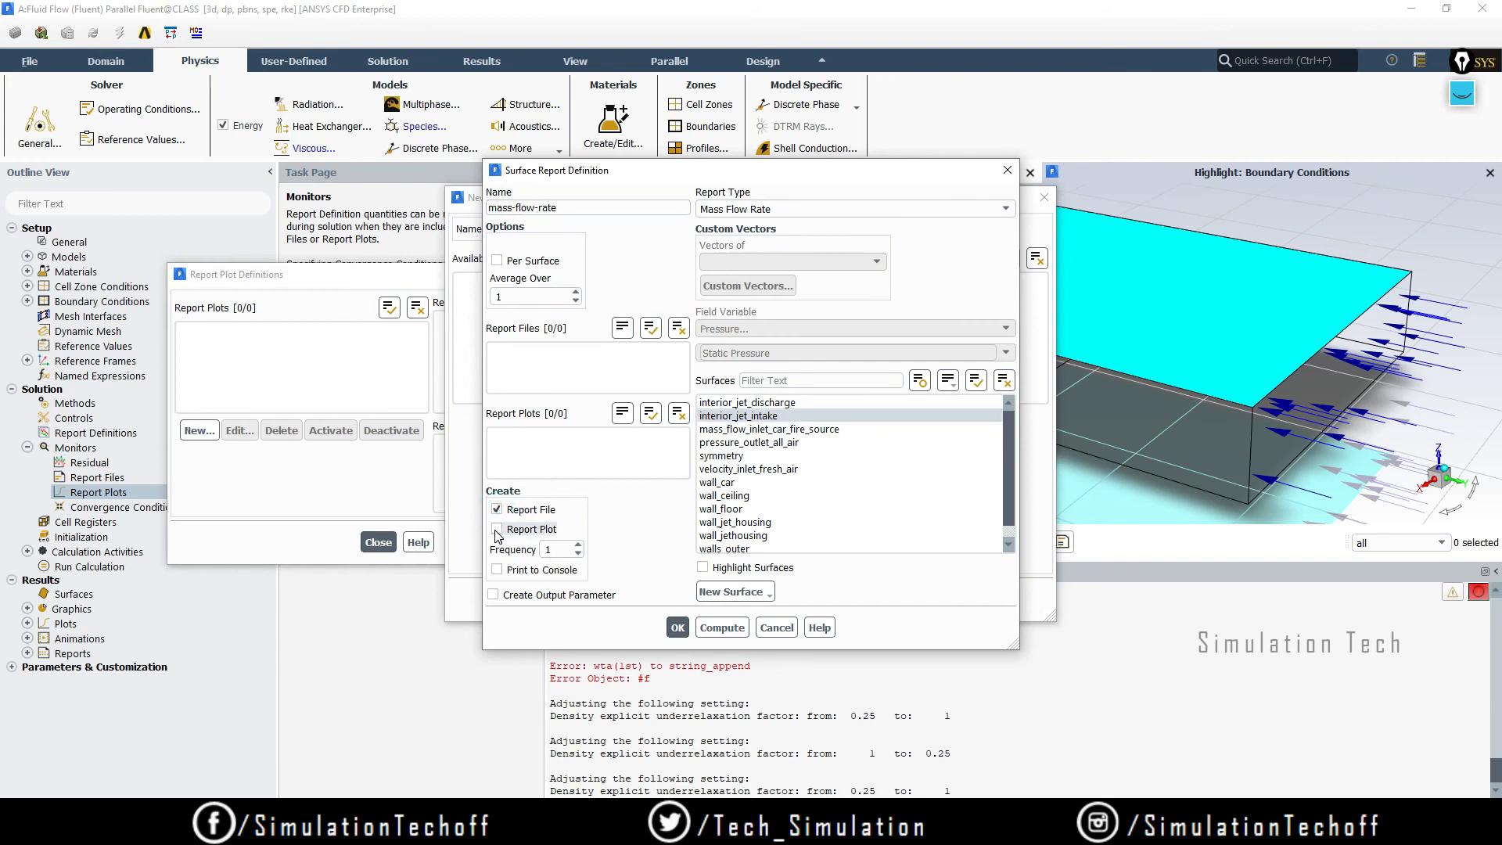
click(497, 529)
click(497, 570)
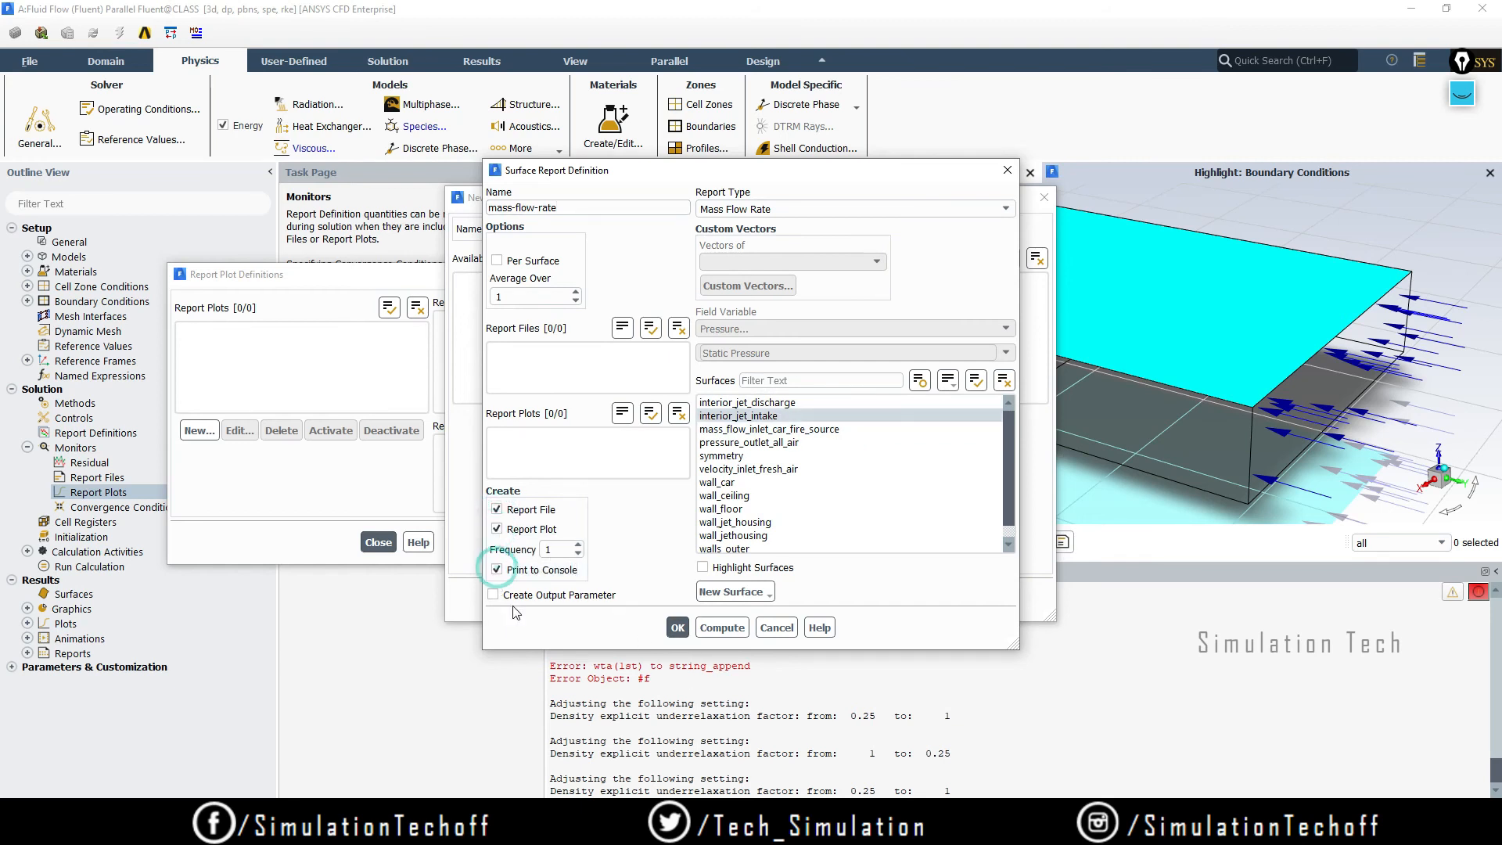
click(678, 628)
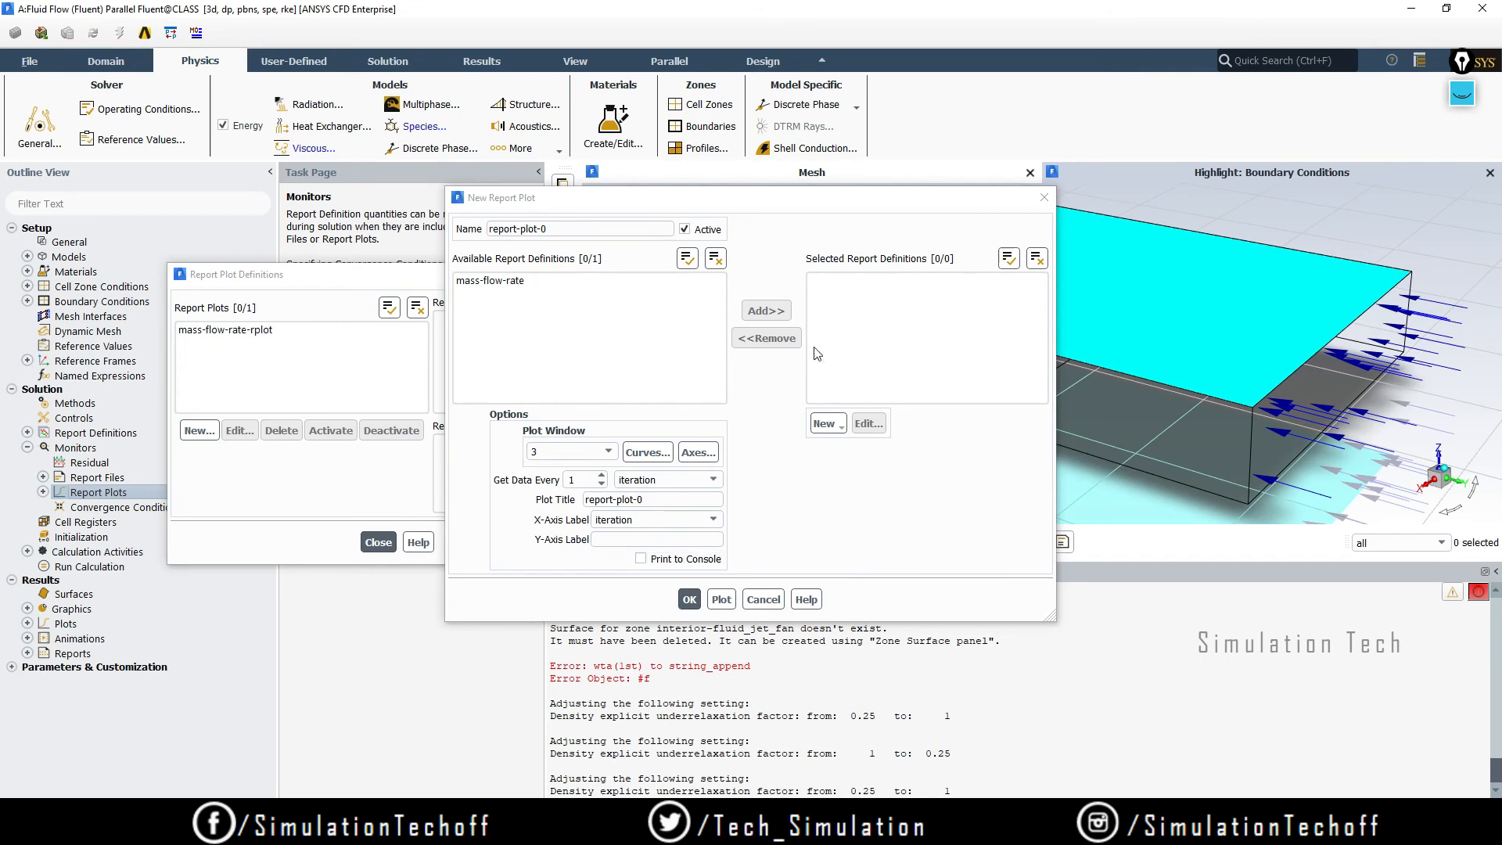
- Add another surface report definition from the new report plot and set its report type to Integral
click(825, 423)
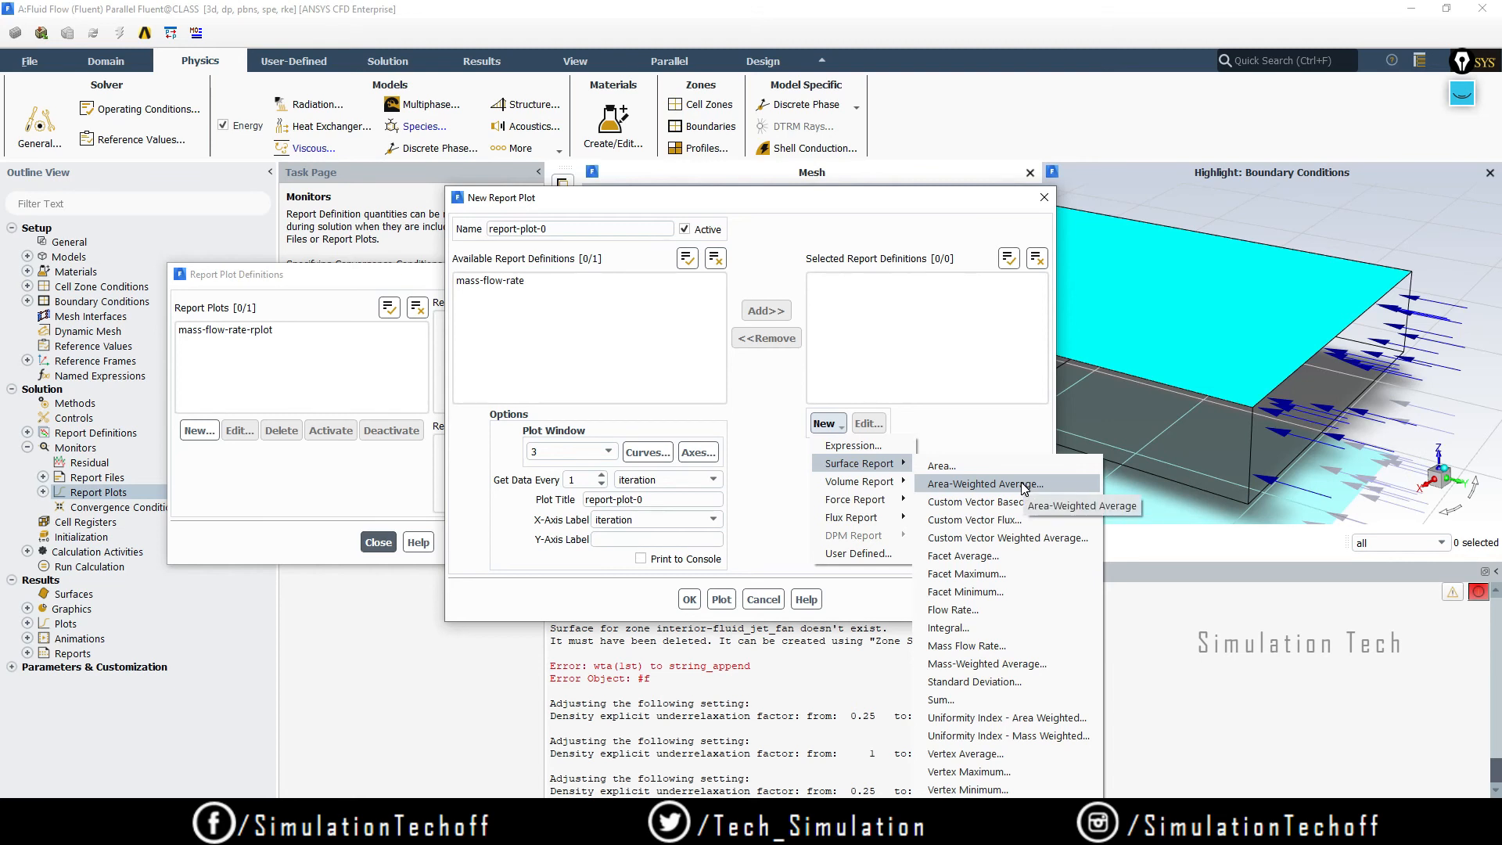
click(1021, 484)
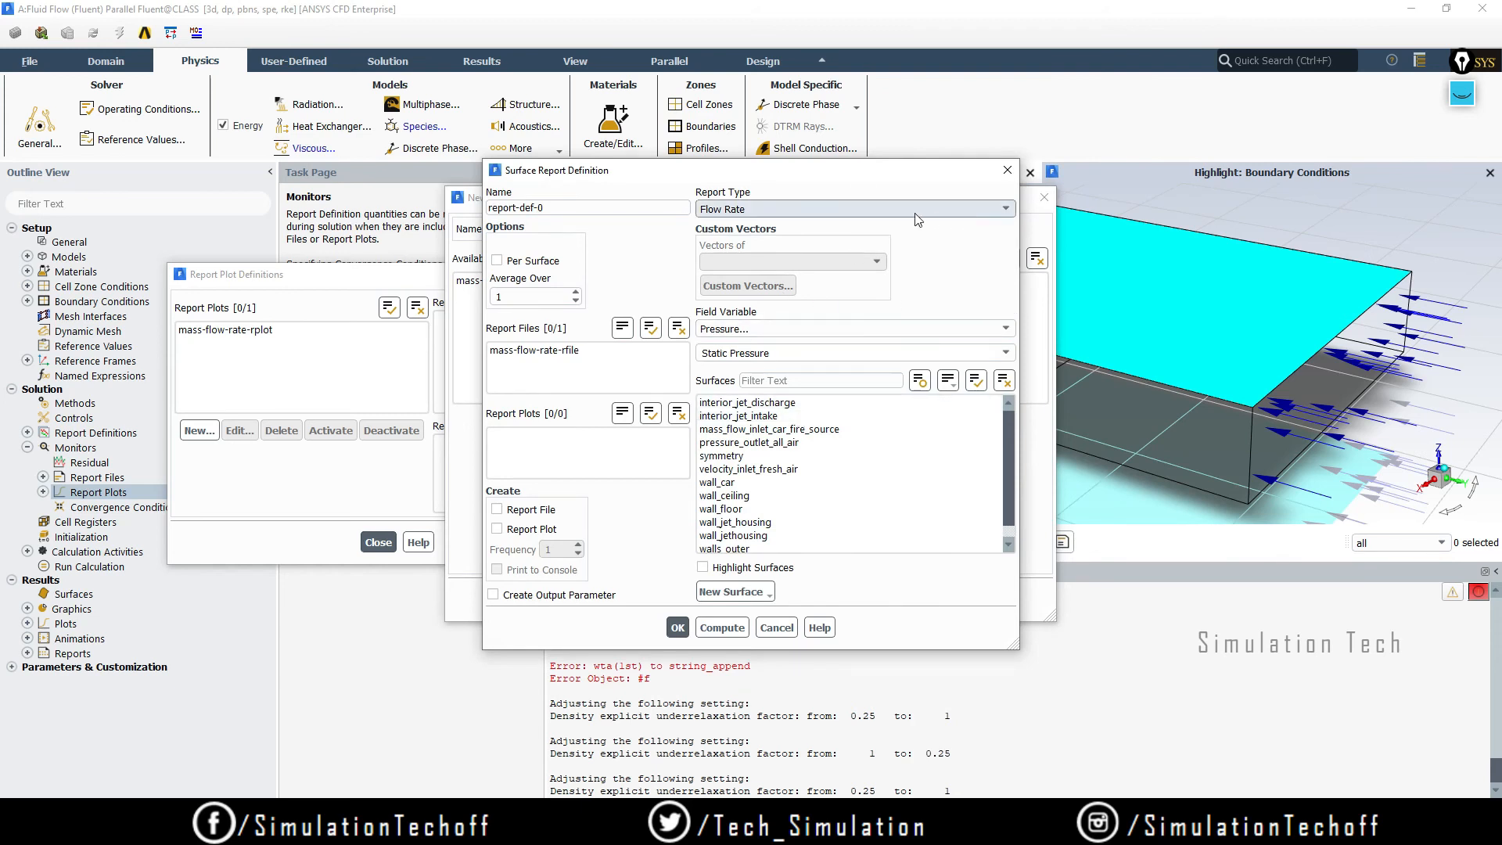
click(875, 210)
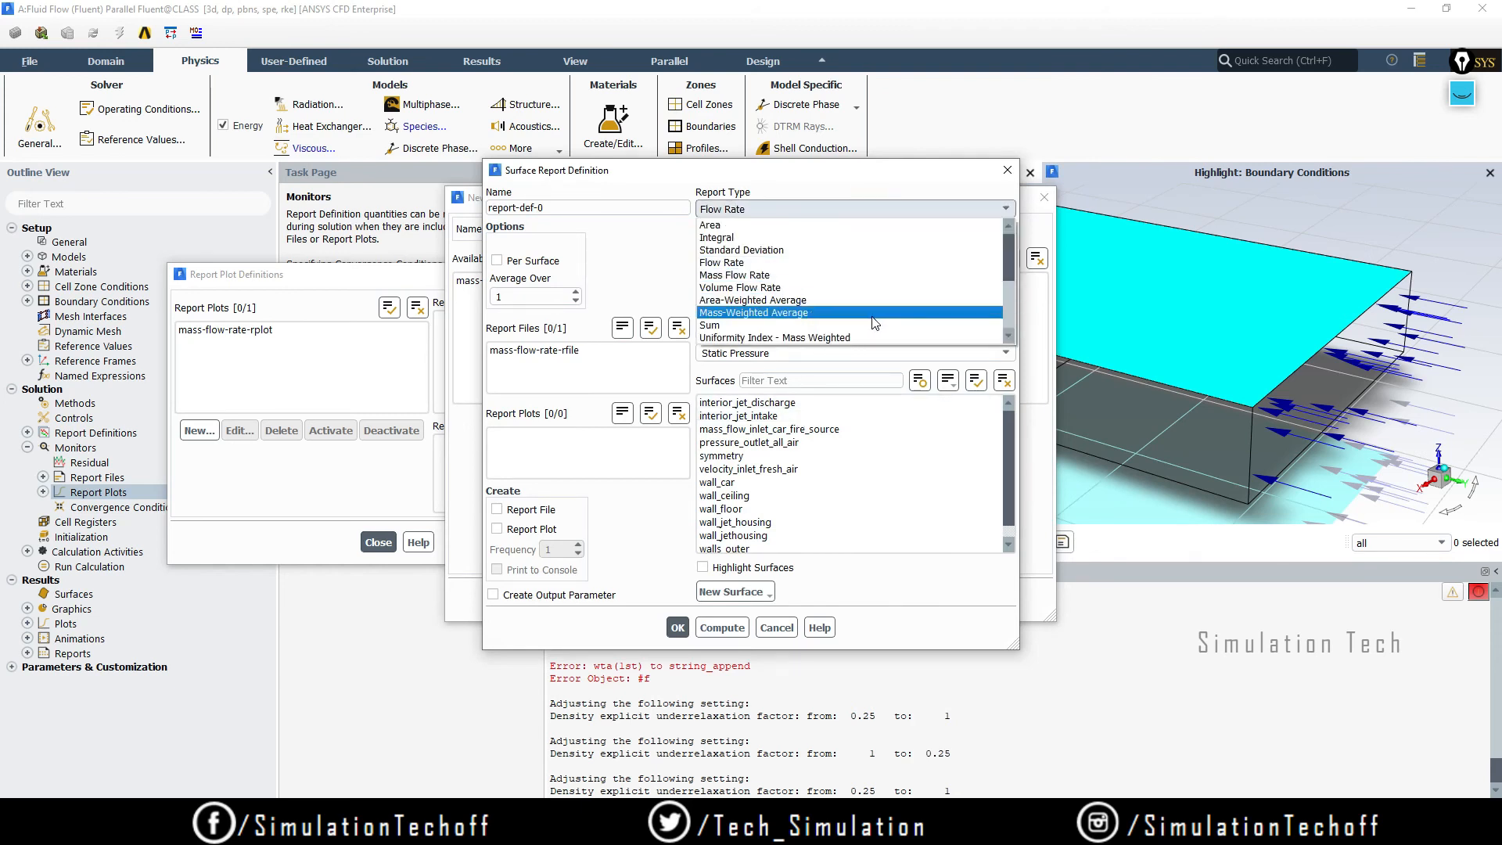
scroll(875, 323, down, 3)
scroll(860, 297, up, 3)
click(806, 237)
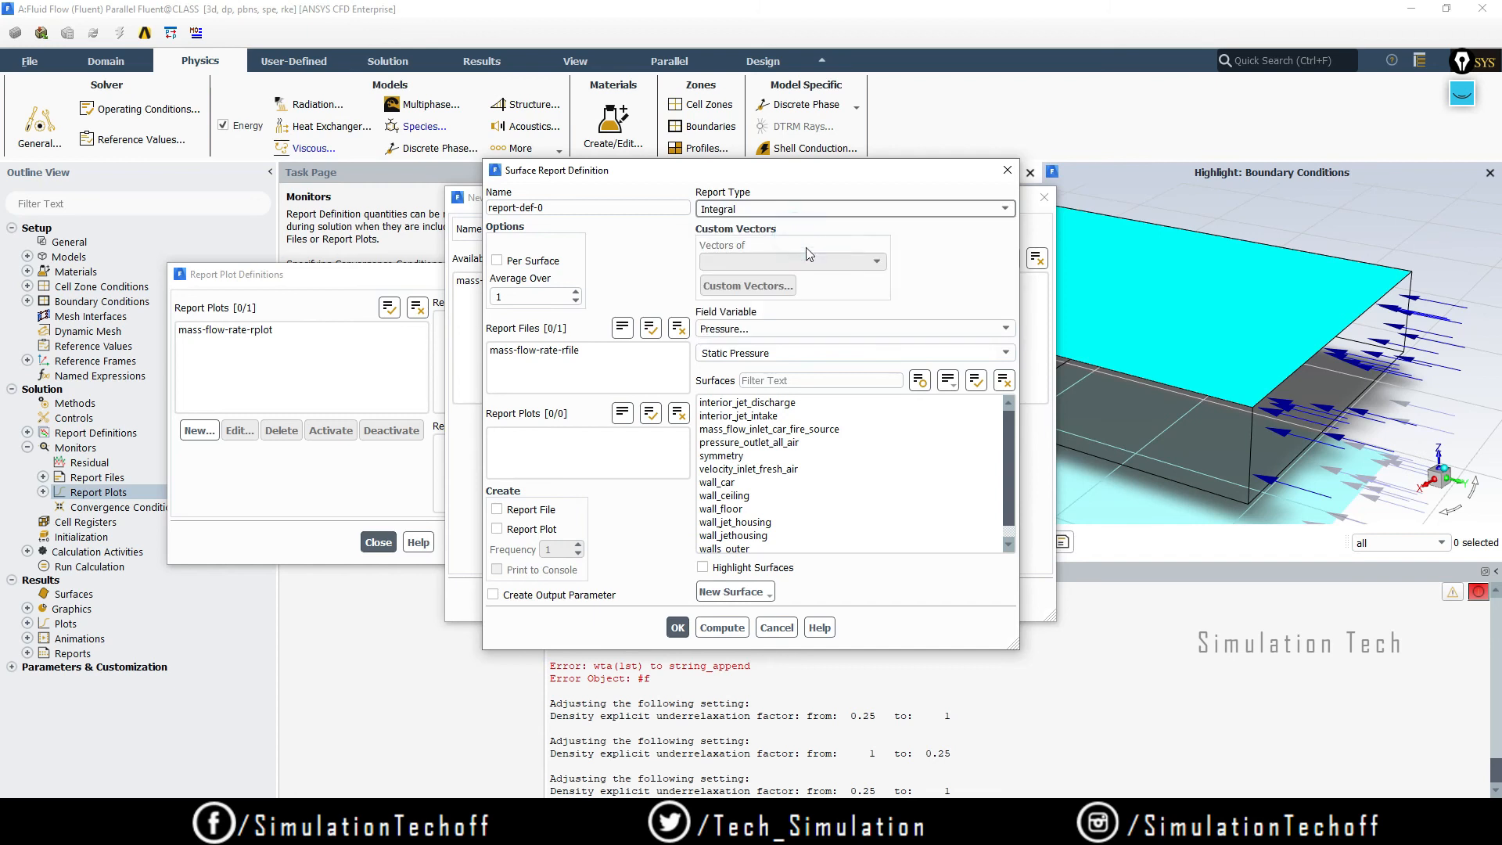
- Name the integral surface report definition heat-flux
triple_click(582, 208)
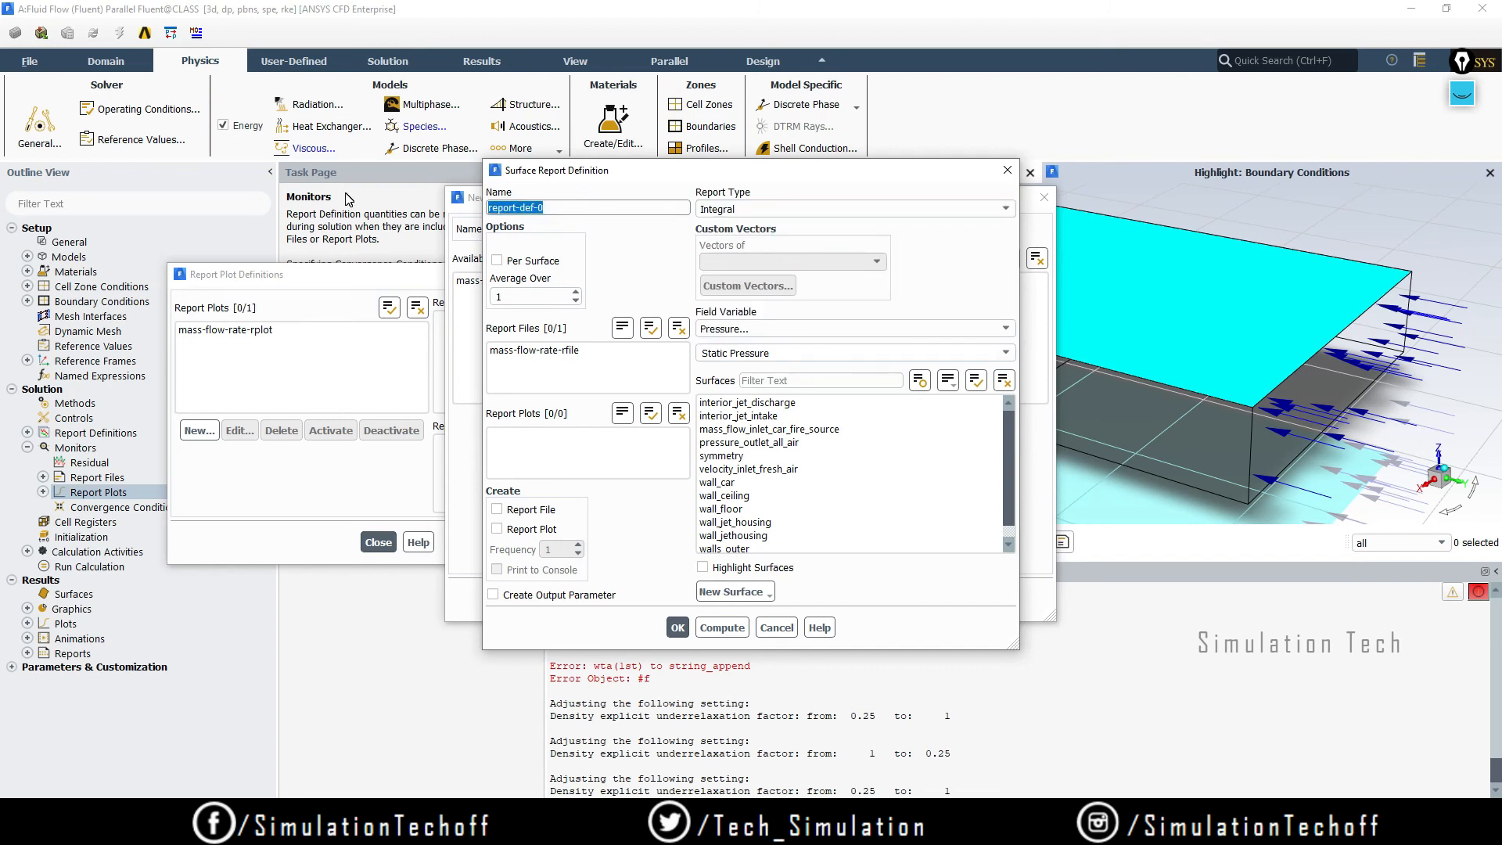
text(ha)
text(at-flux)
click(490, 208)
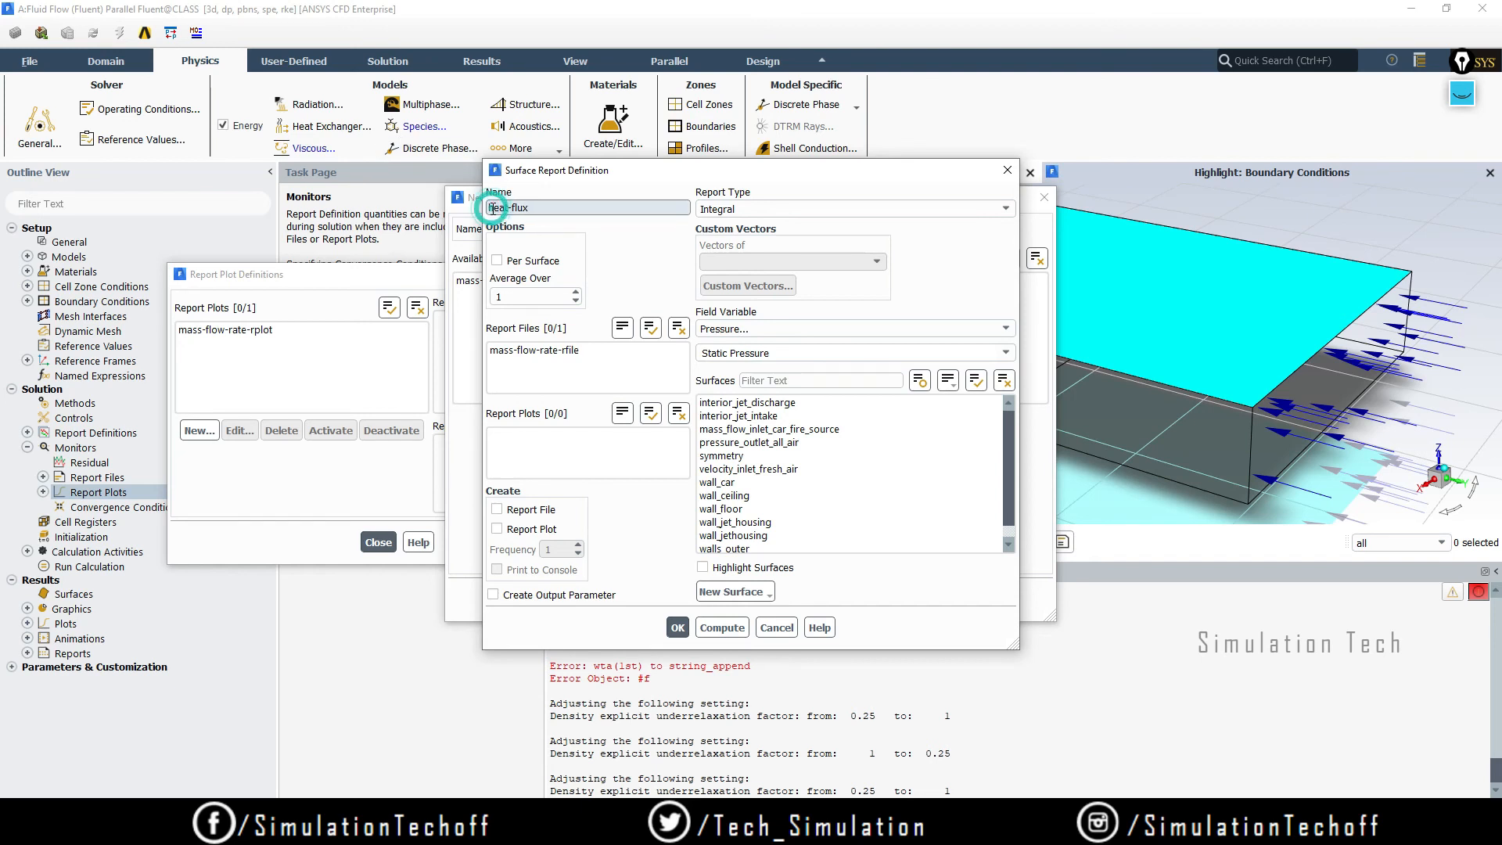
click(544, 207)
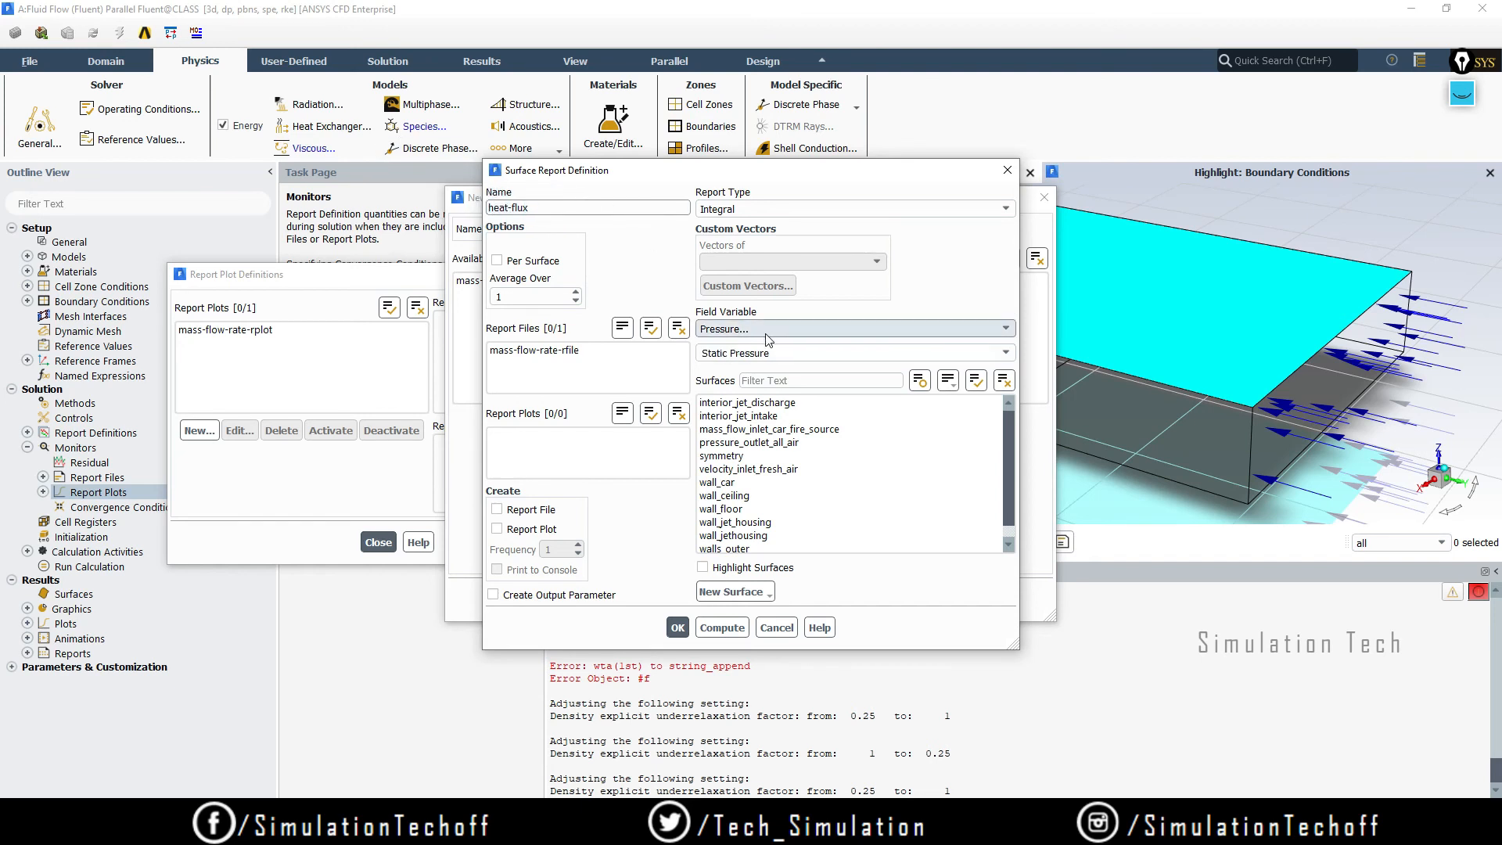
- Set the heat-flux report's field variable to Wall Fluxes, Total Surface Heat Flux, and select the wall_ceiling surface
click(804, 328)
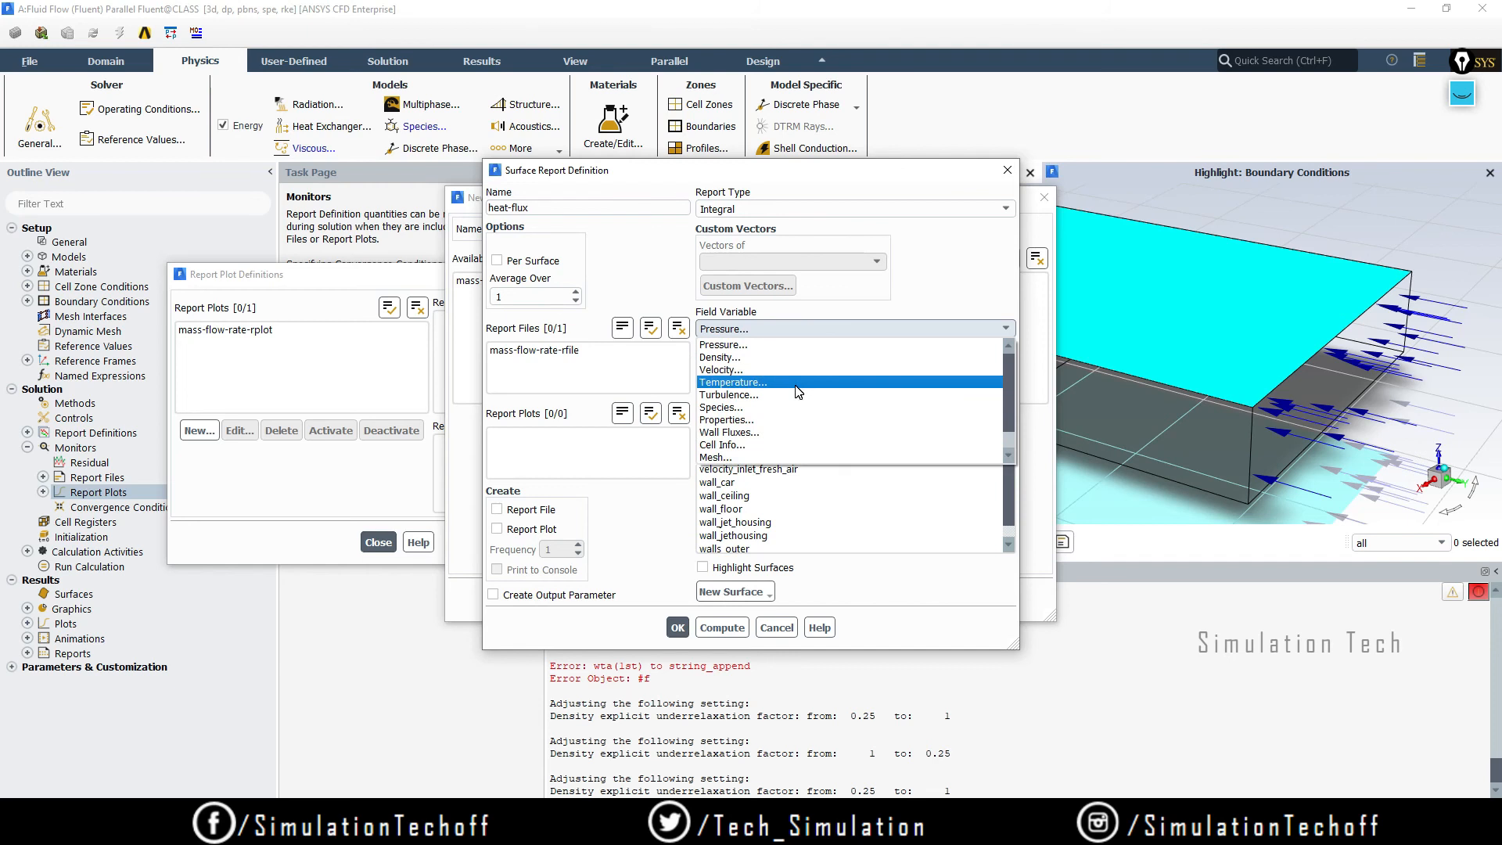
click(795, 433)
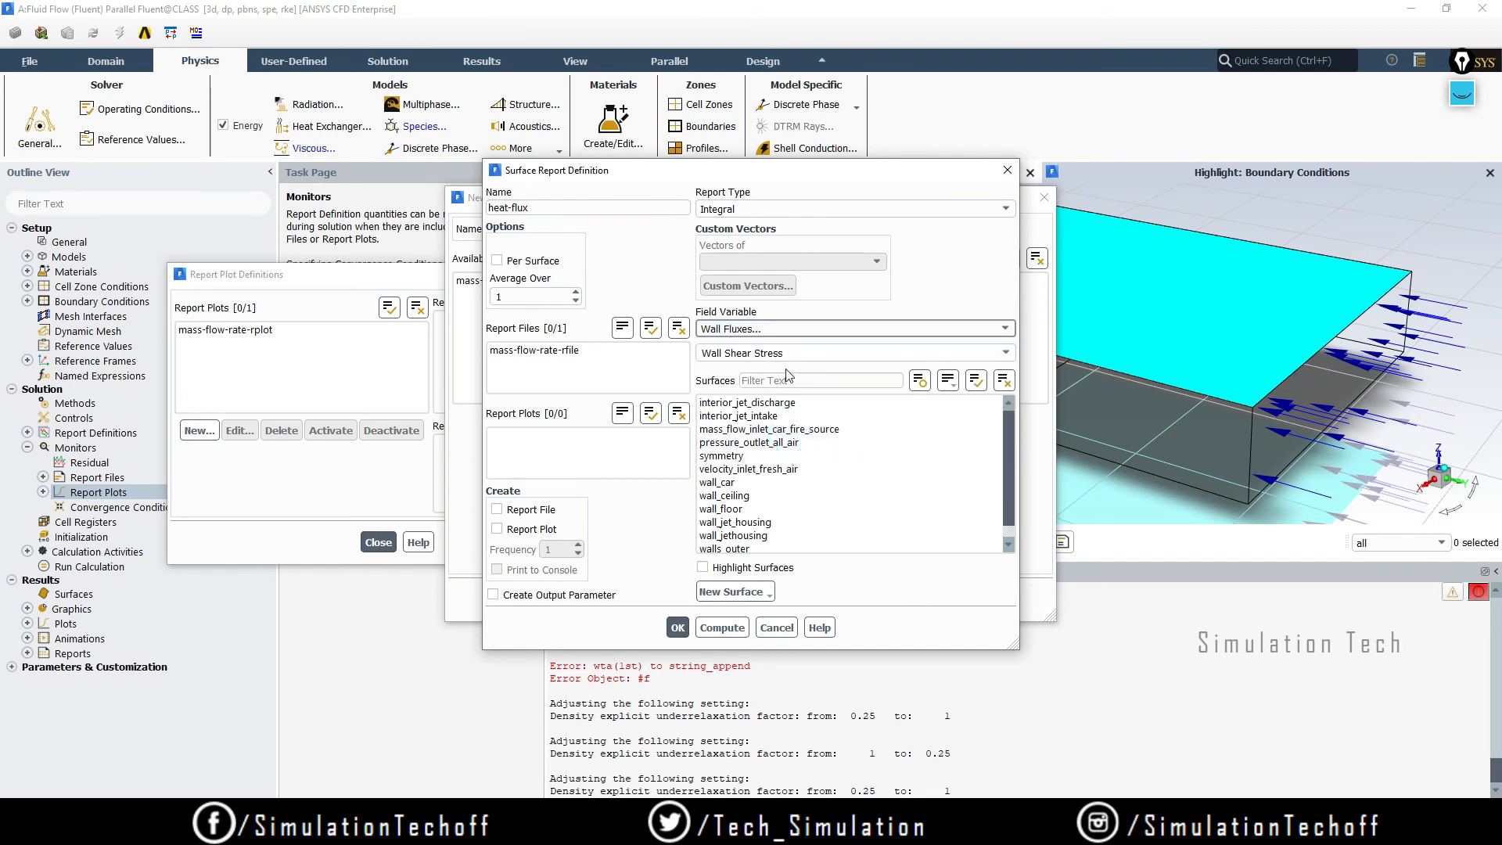
click(1010, 352)
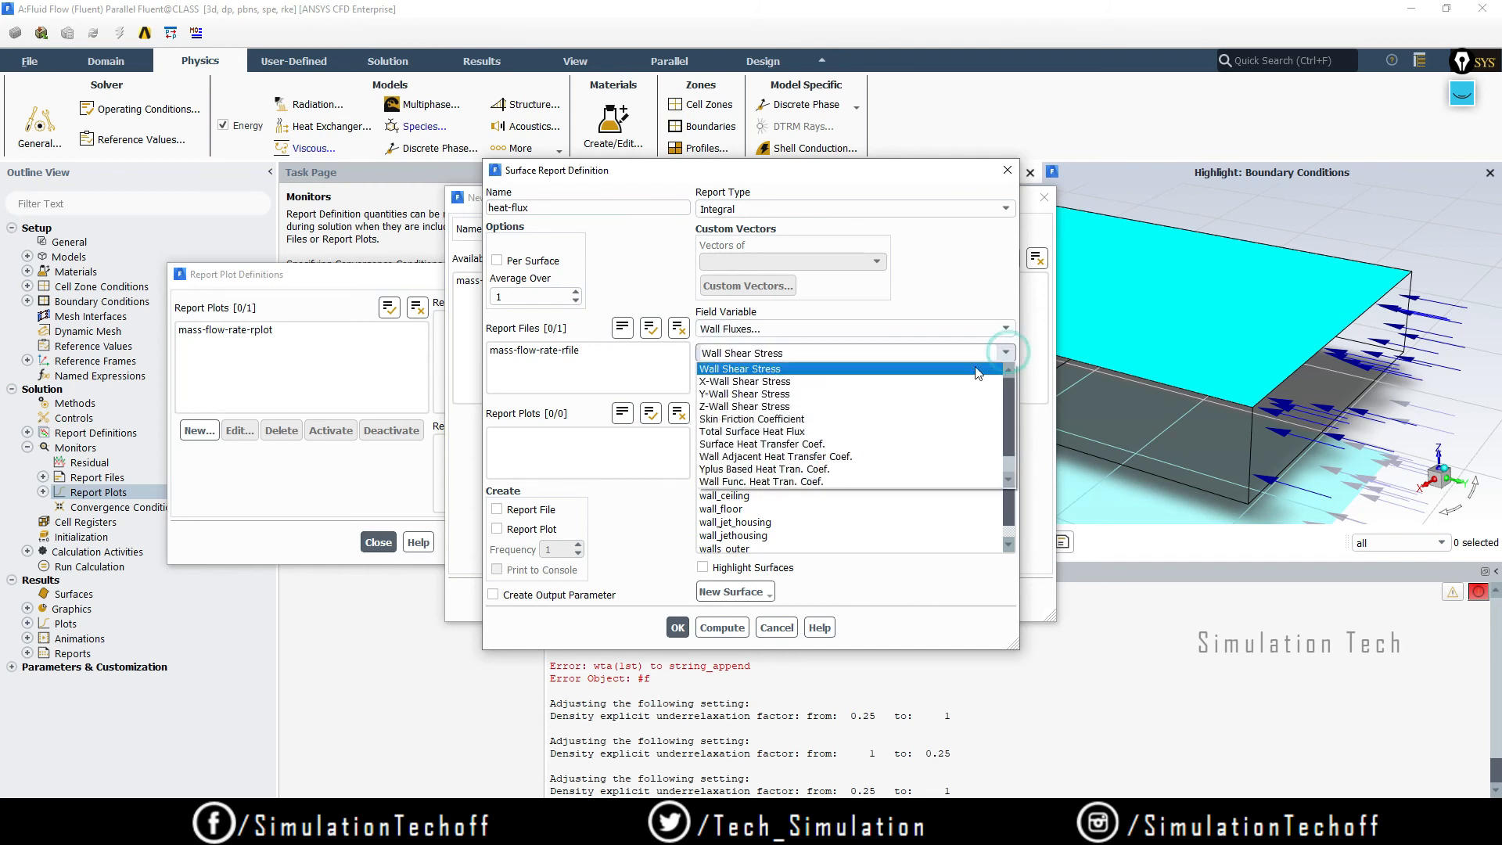
click(778, 434)
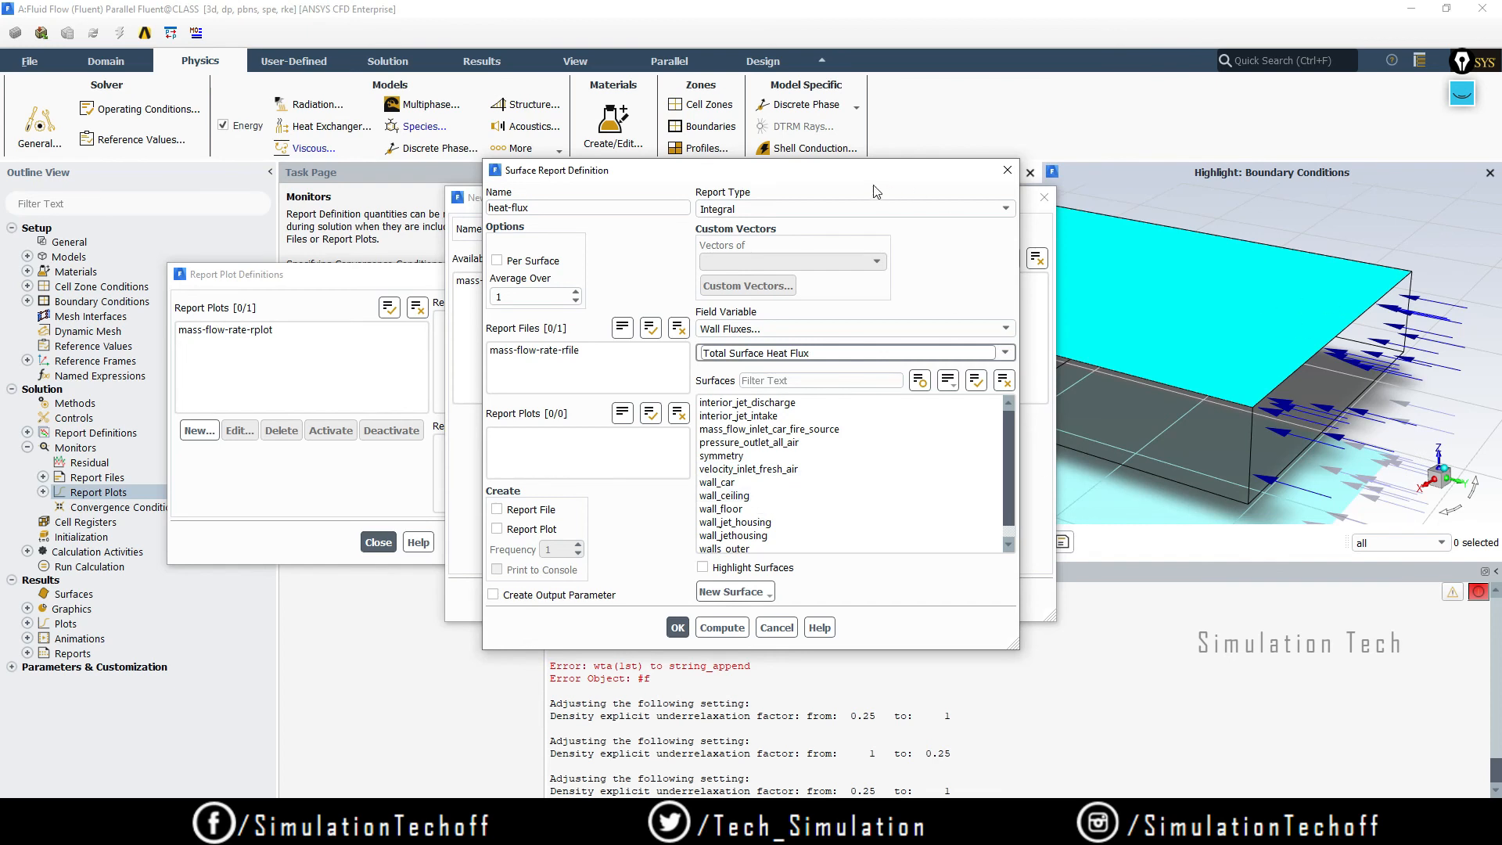
drag(879, 174, 642, 174)
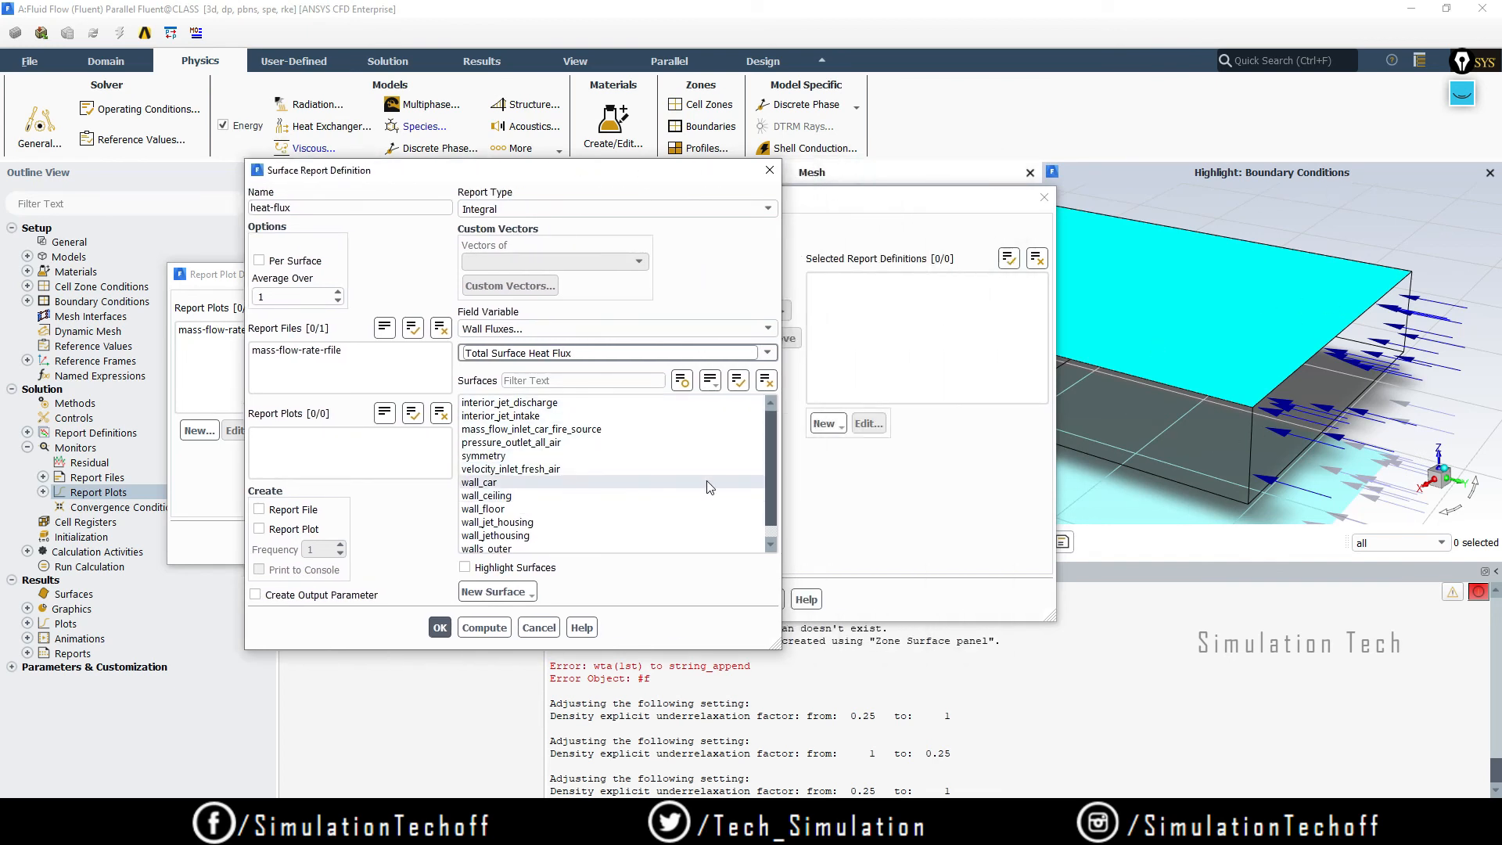
click(548, 496)
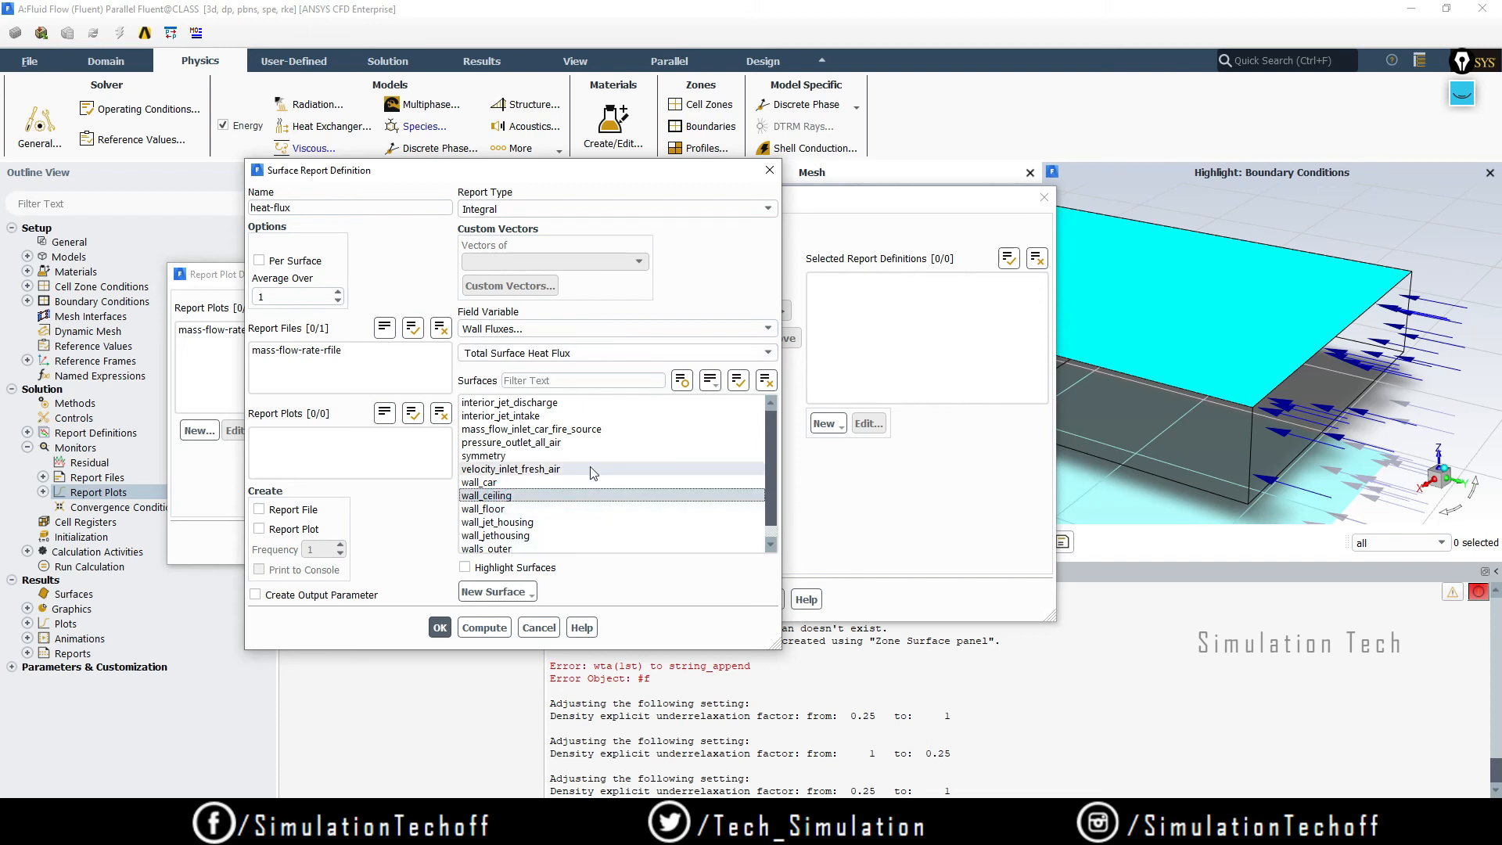
- Enable the report file, report plot and console printing for heat-flux, confirm the definition and close the report plot definitions
click(260, 509)
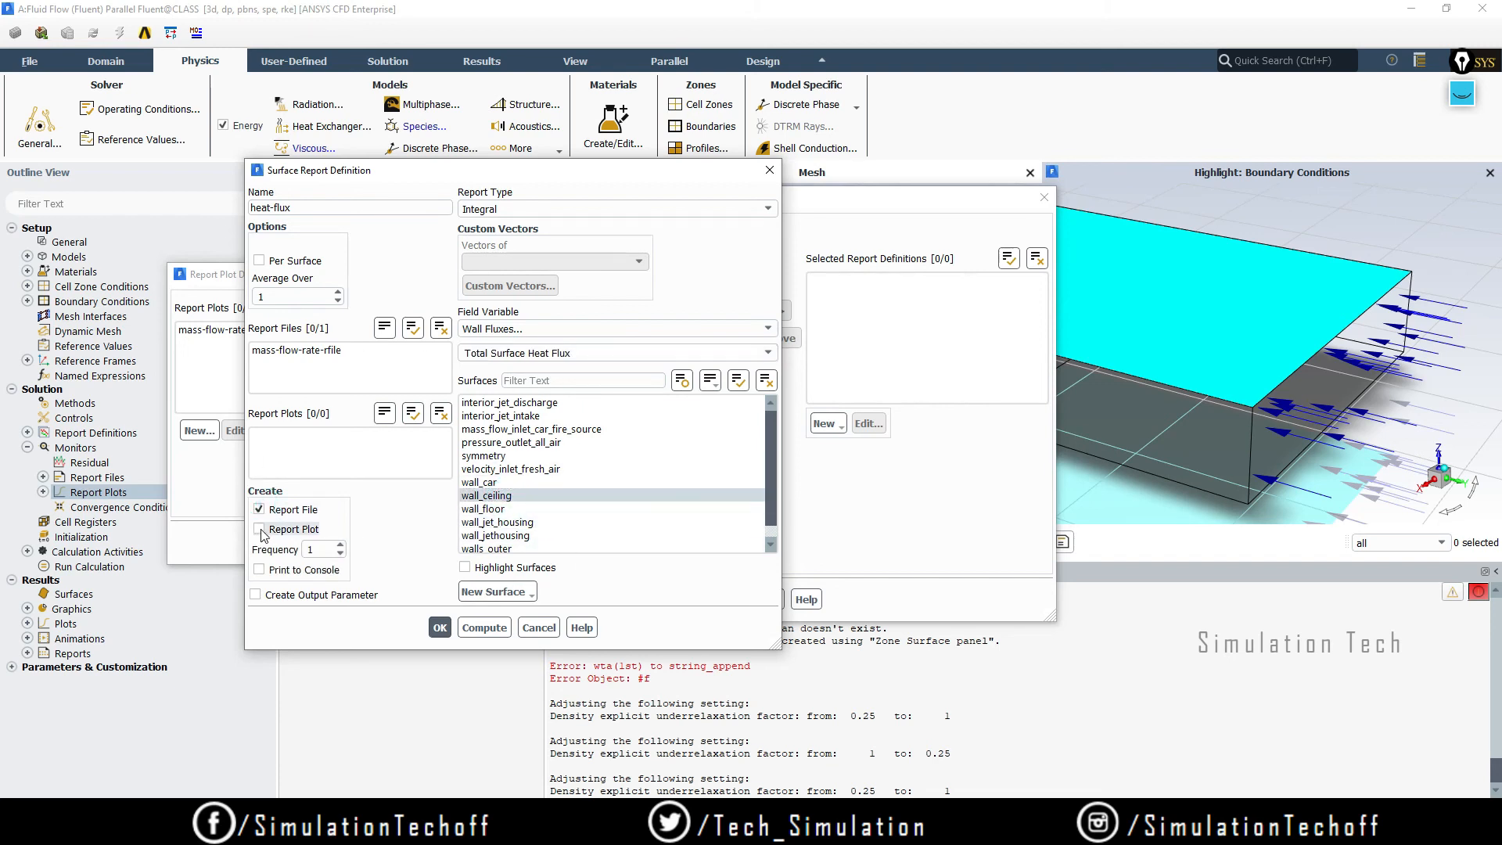
click(258, 529)
click(257, 570)
click(440, 628)
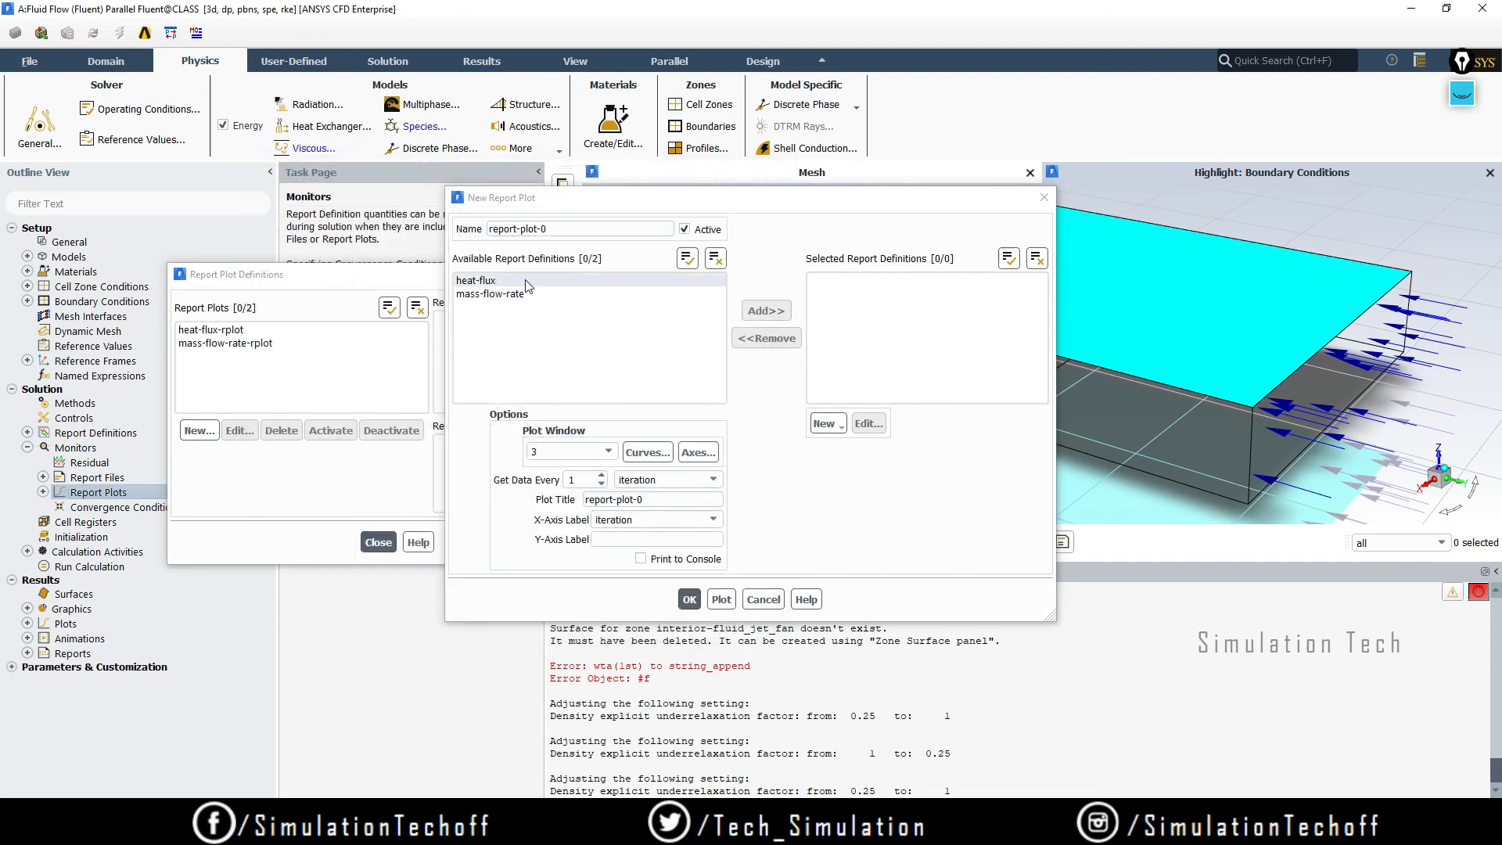
click(689, 599)
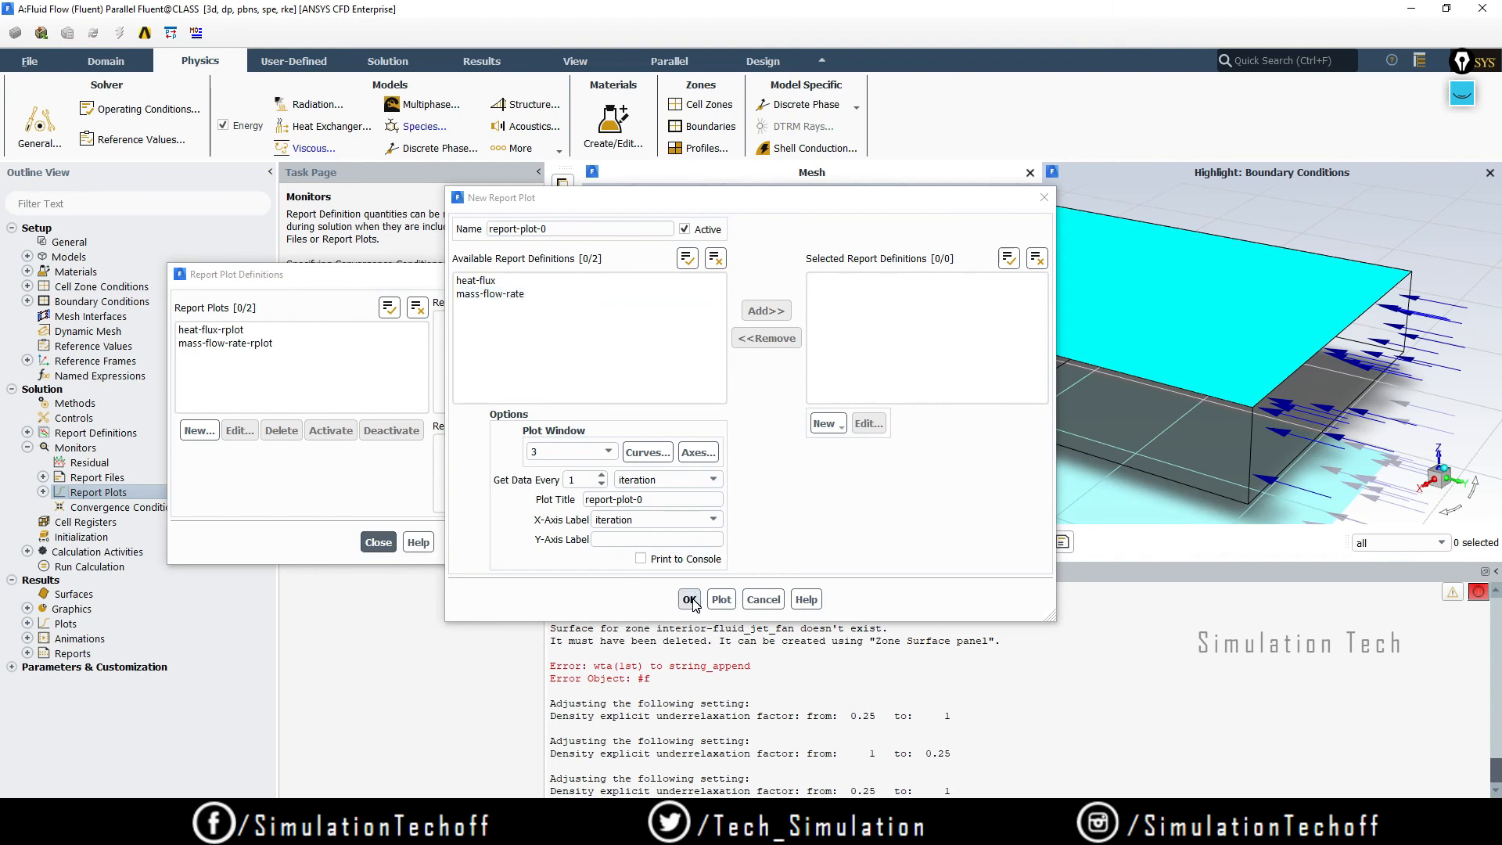
click(378, 543)
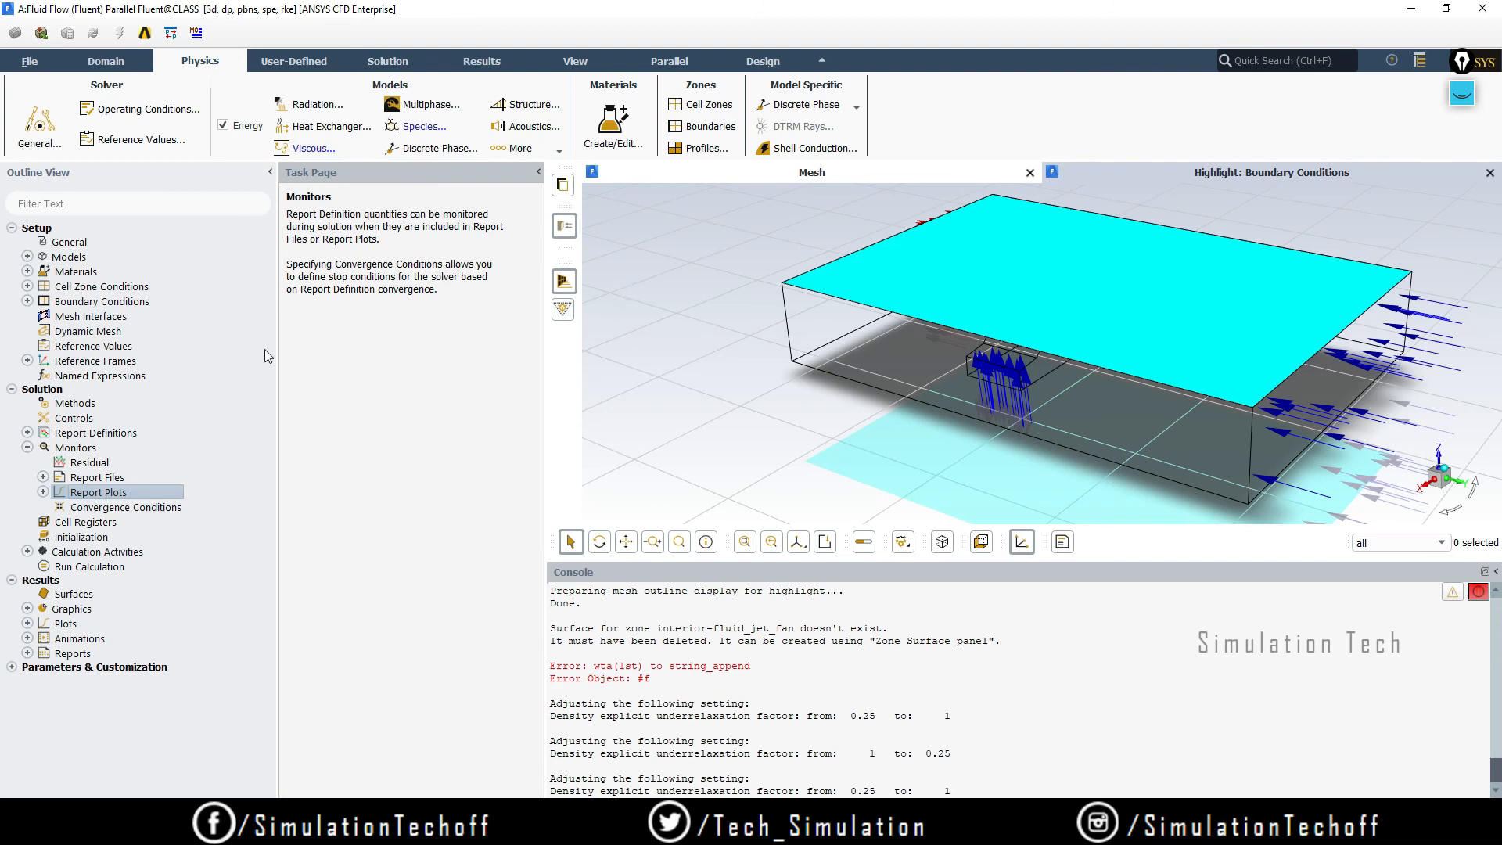
- Initialize the solution with Standard Initialization computed from velocity_inlet_fresh_air, relative to the cell zone, and check the shell creation messages
click(93, 538)
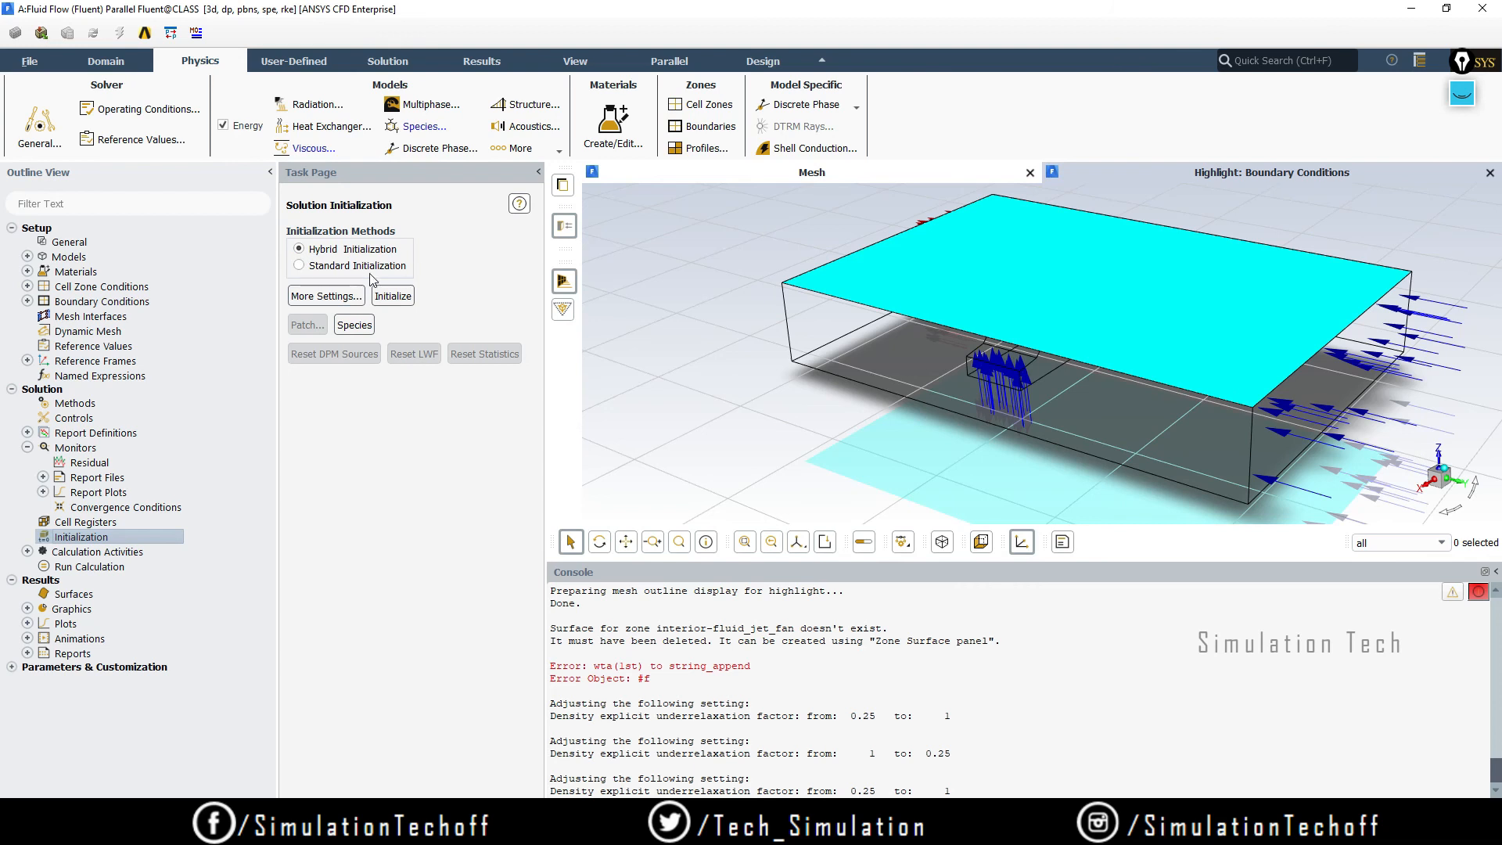
click(345, 270)
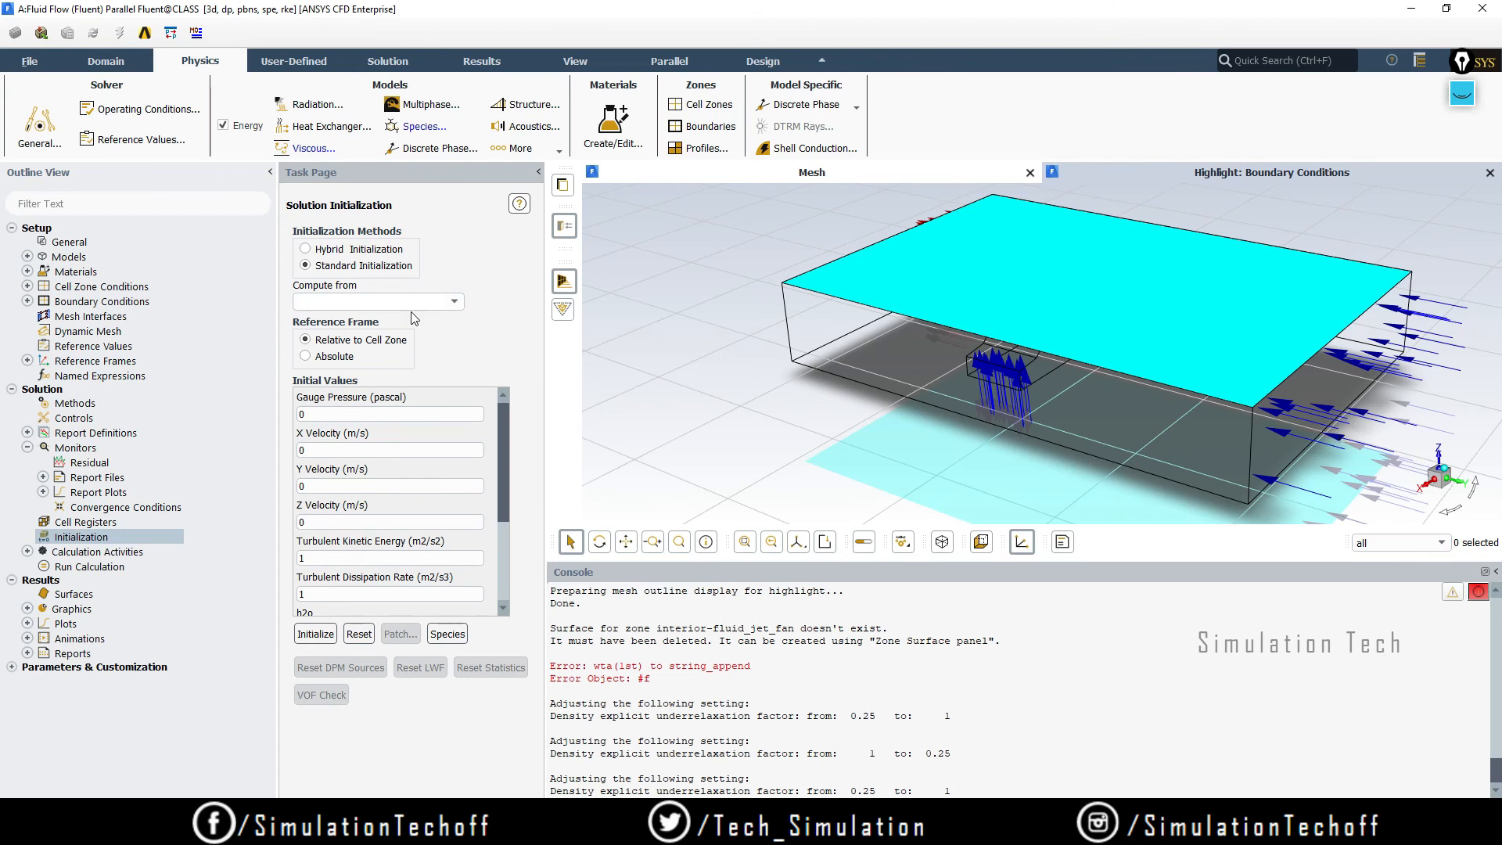
click(453, 302)
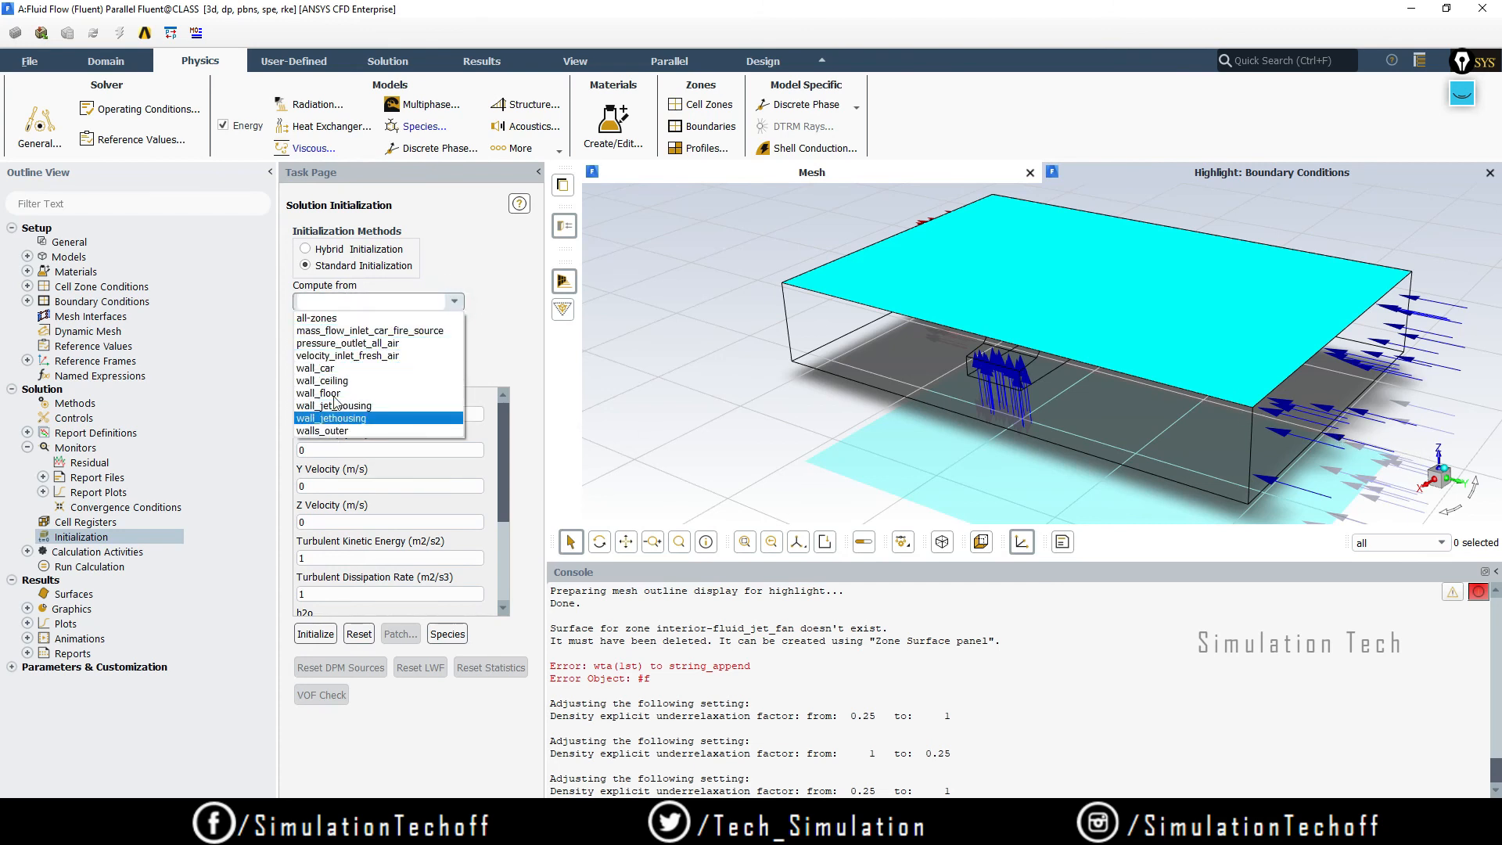
click(334, 355)
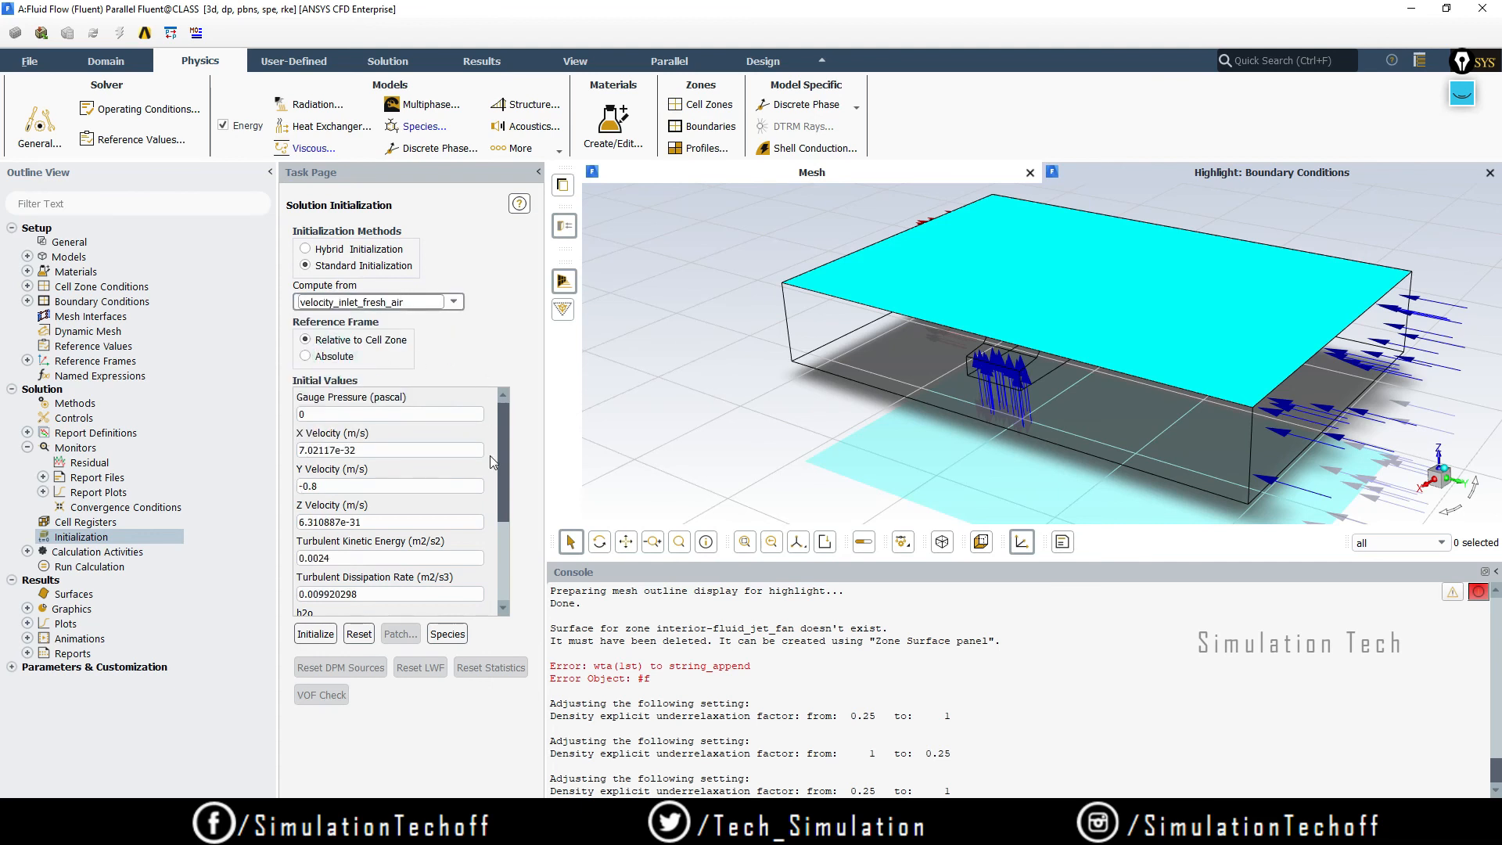
mouse_move(502, 454)
mouse_down()
mouse_move(496, 590)
mouse_move(496, 468)
mouse_up()
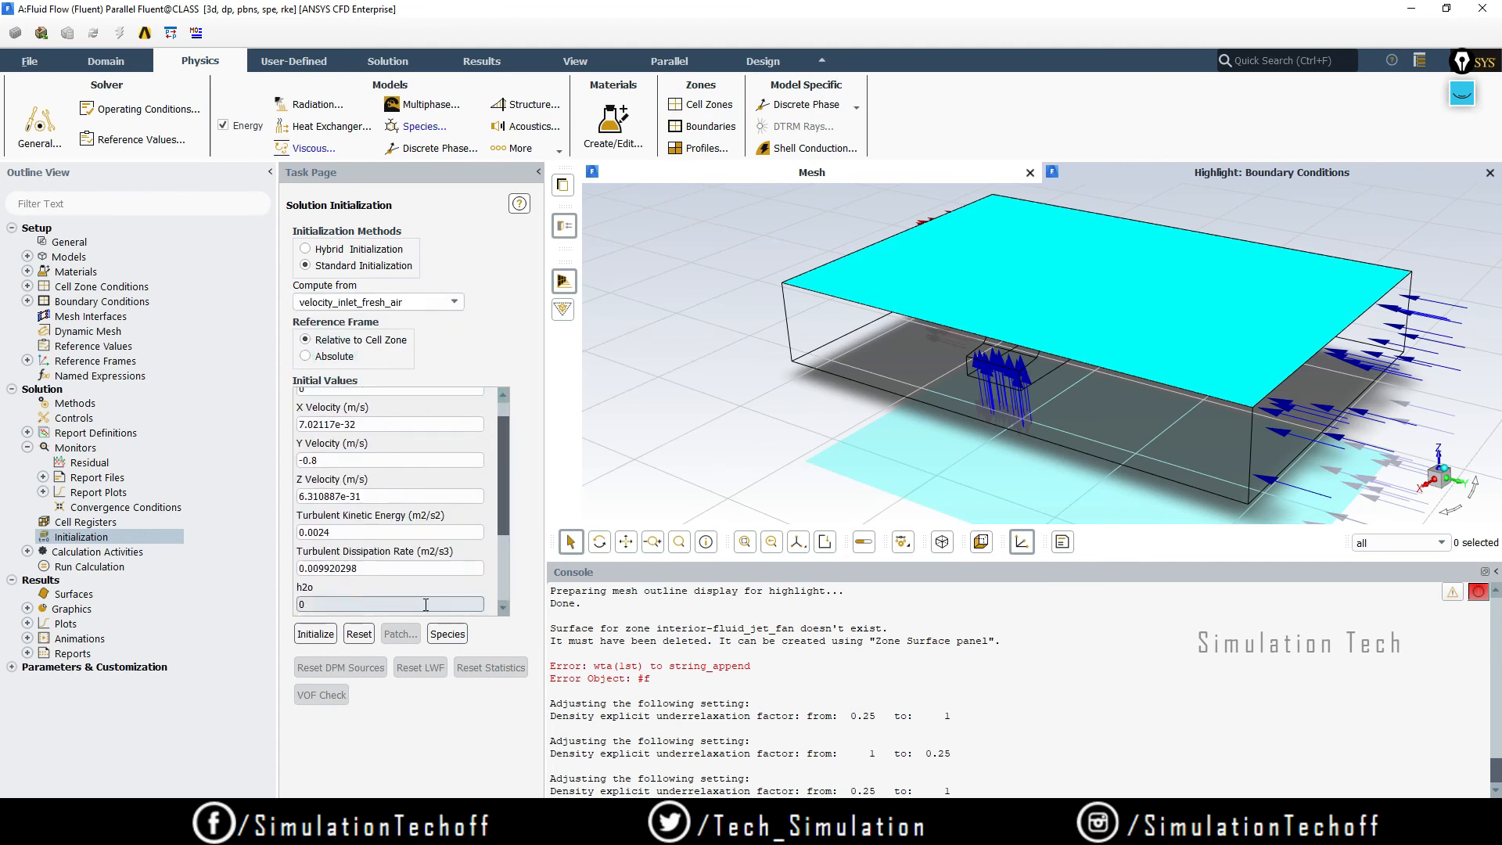
click(308, 635)
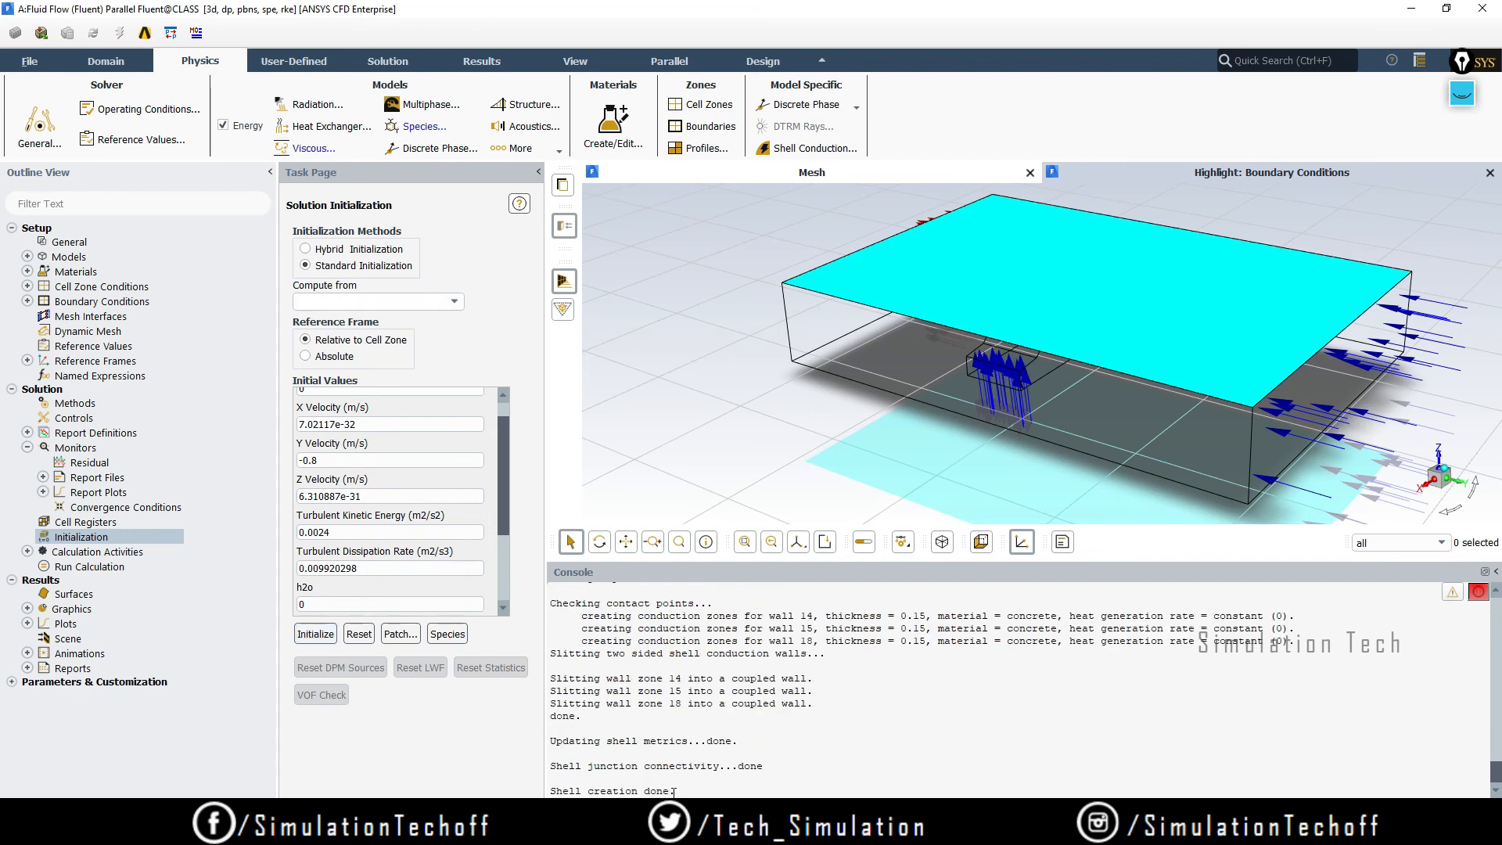
drag(674, 793, 551, 737)
click(935, 758)
- Try to write the case and data over the existing car_and_garage-r17.cas, and cancel the writing in progress
click(24, 62)
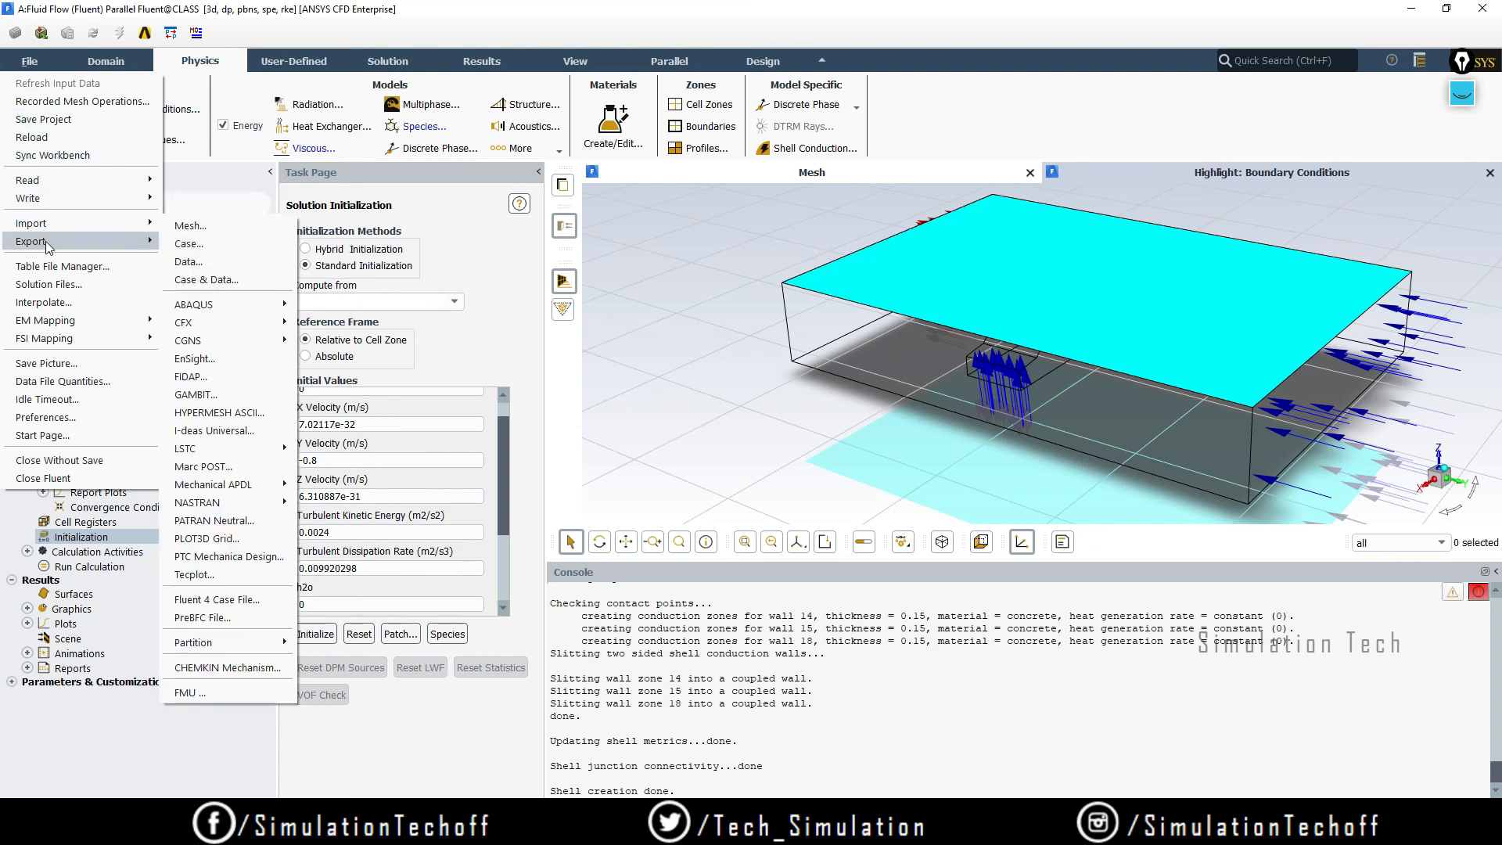
mouse_move(48, 244)
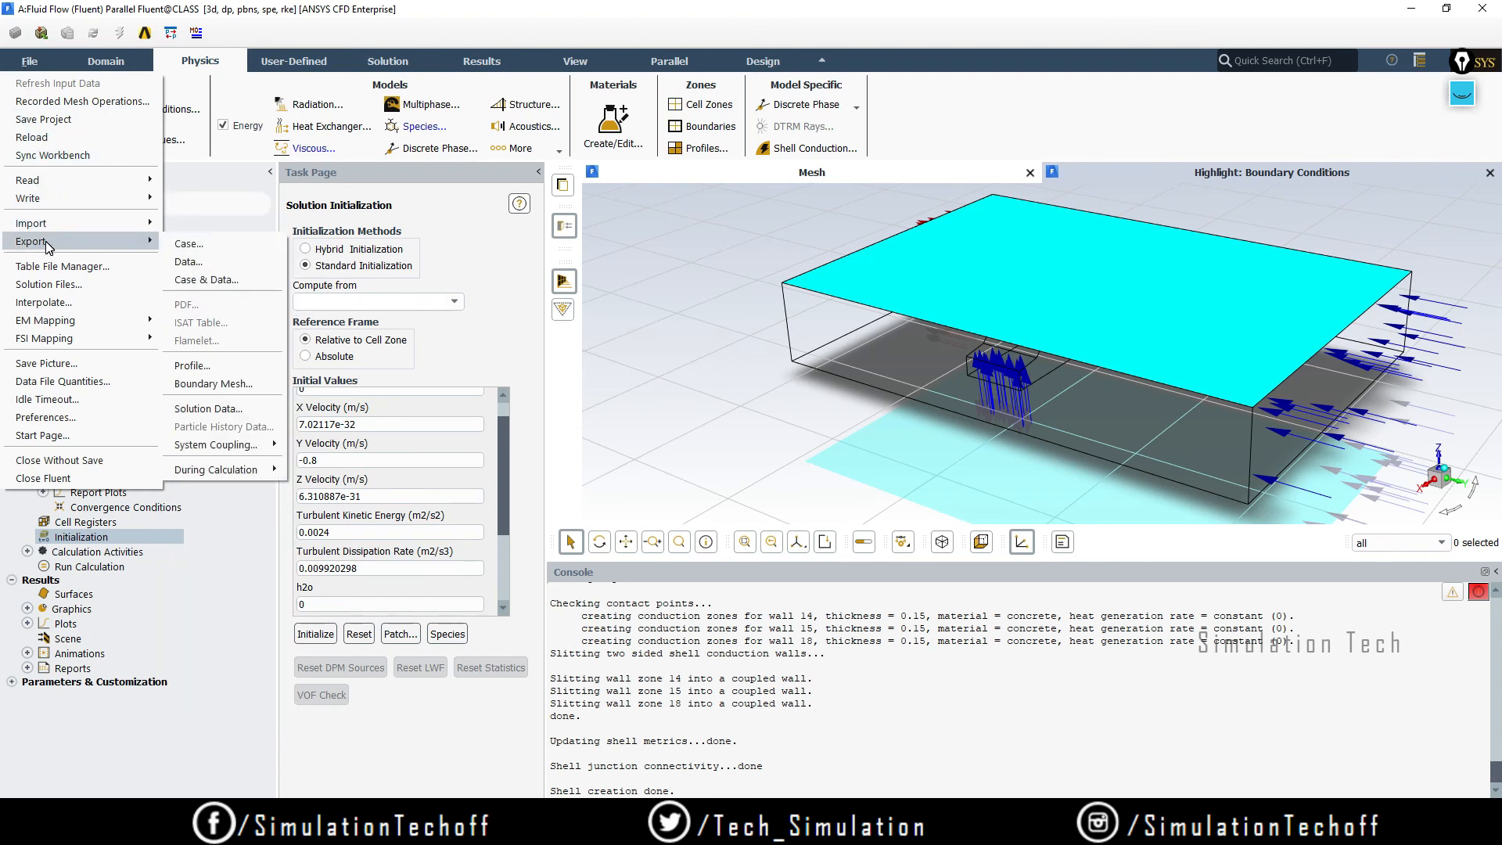
click(216, 280)
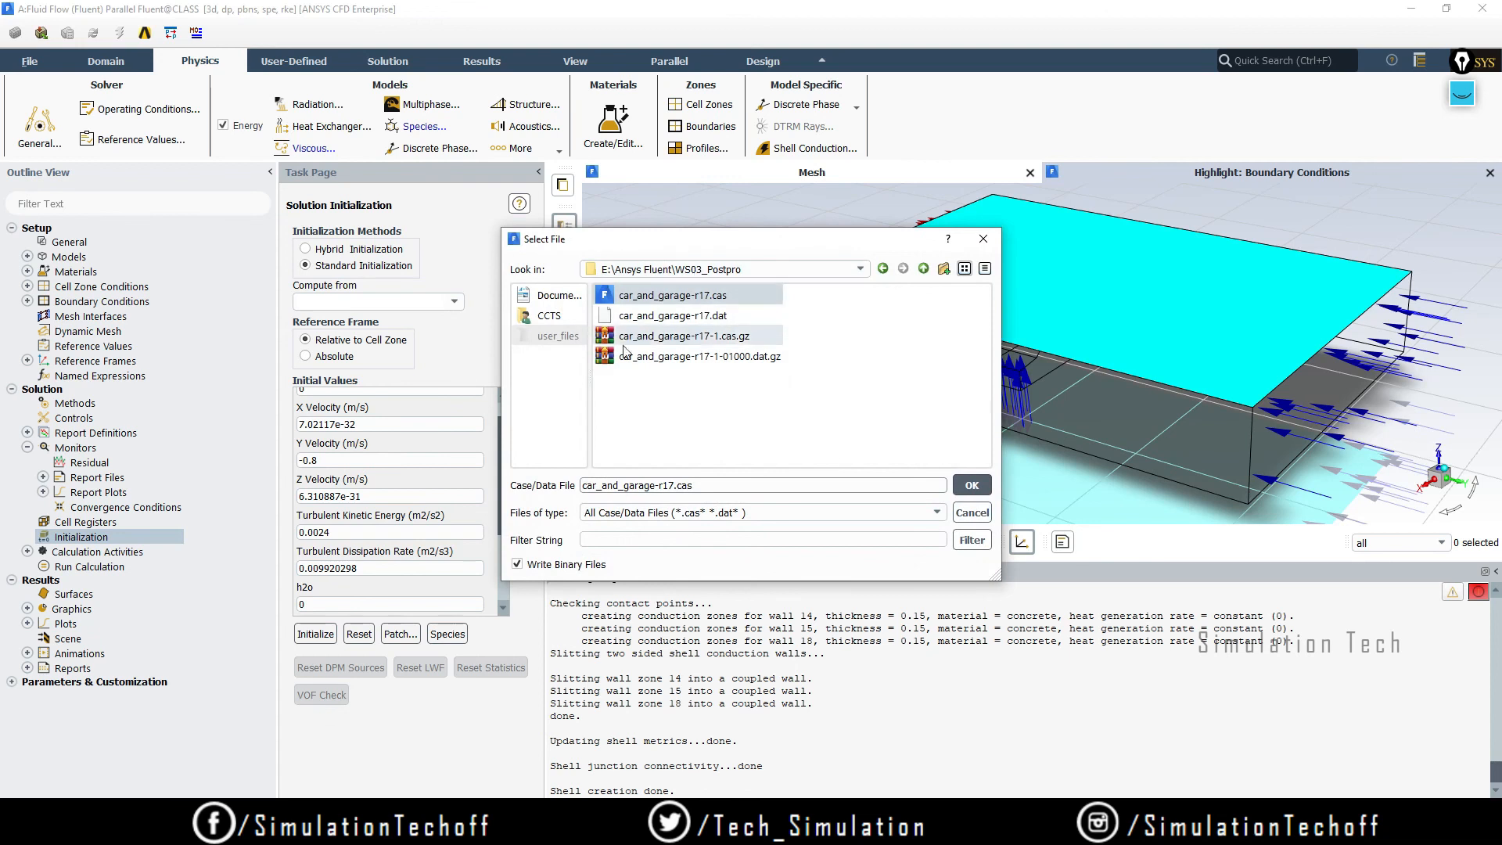
click(972, 486)
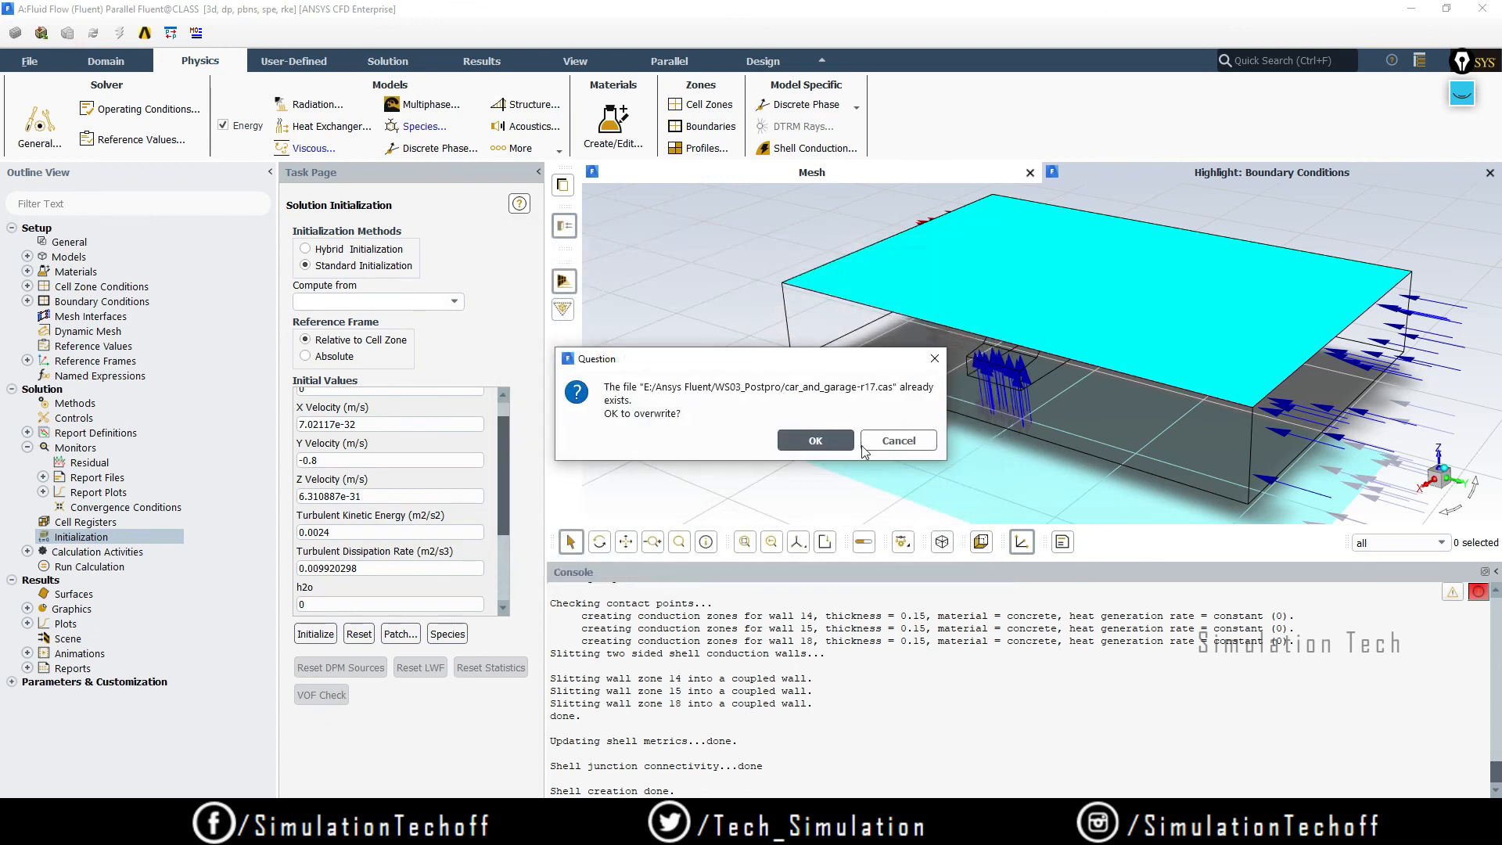
click(814, 440)
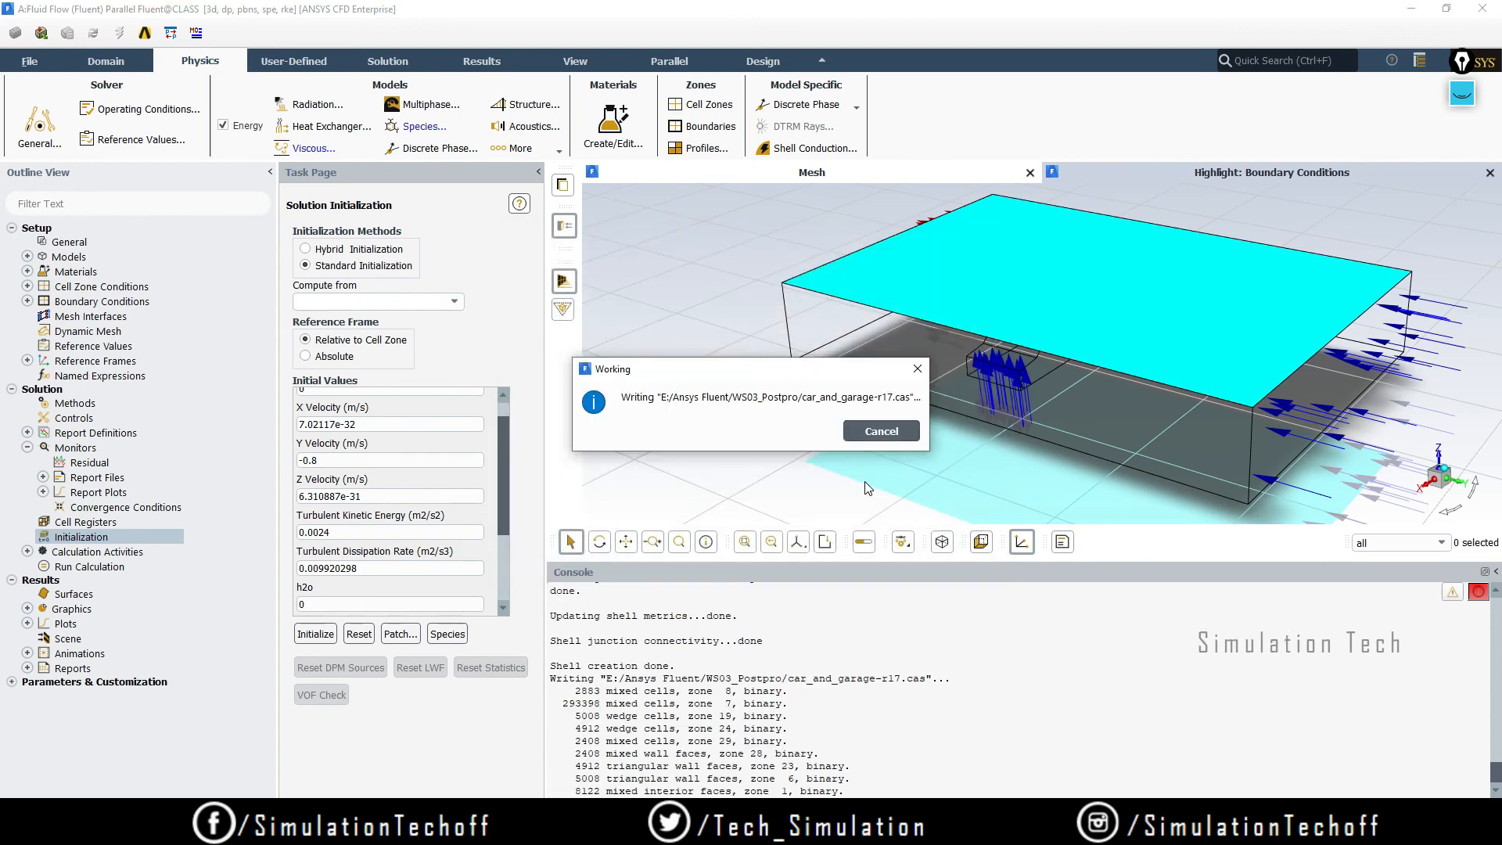
click(913, 376)
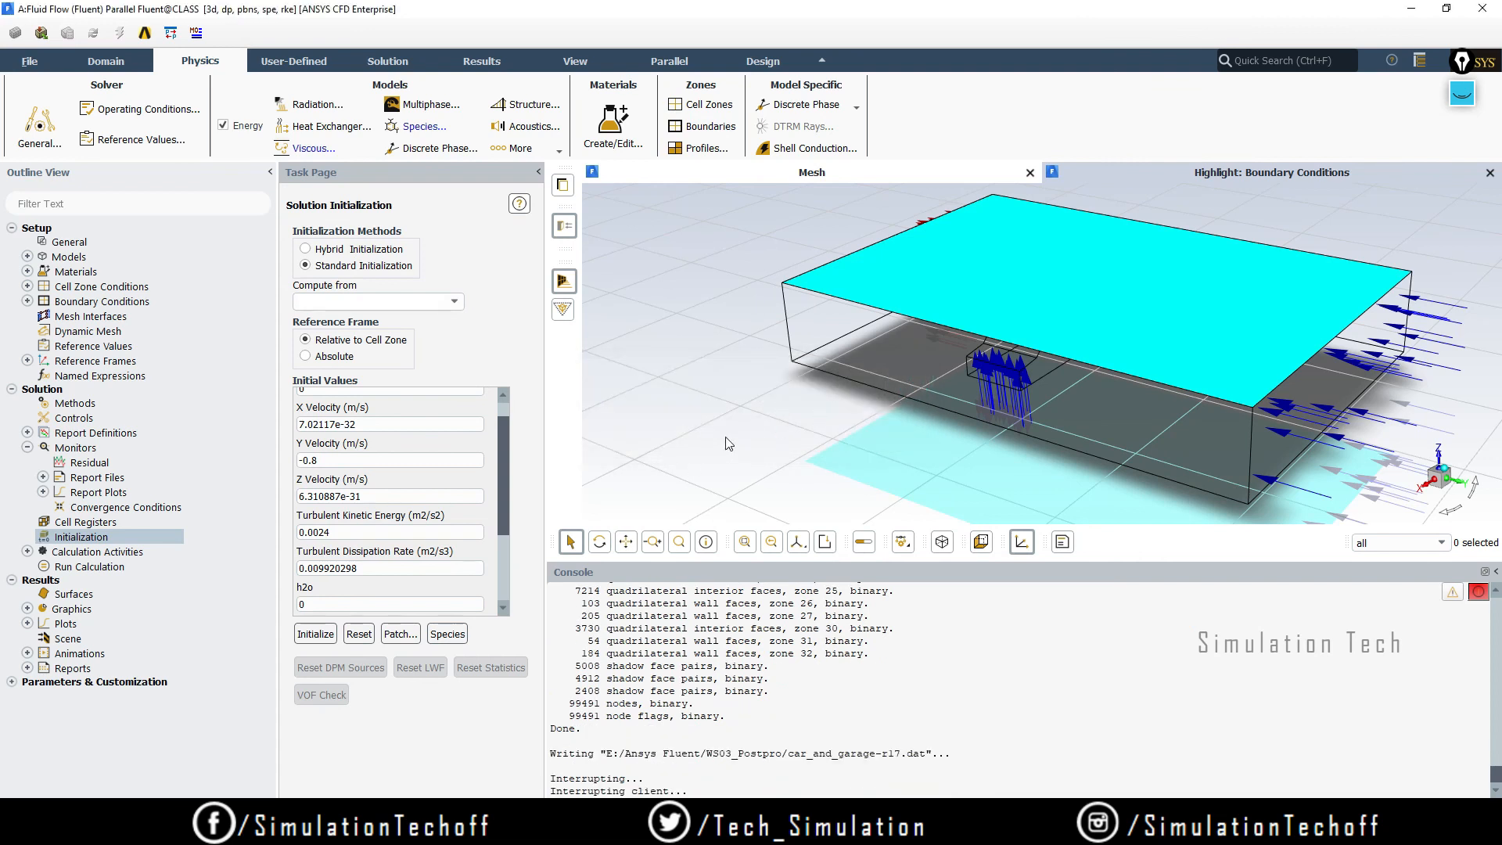
click(881, 430)
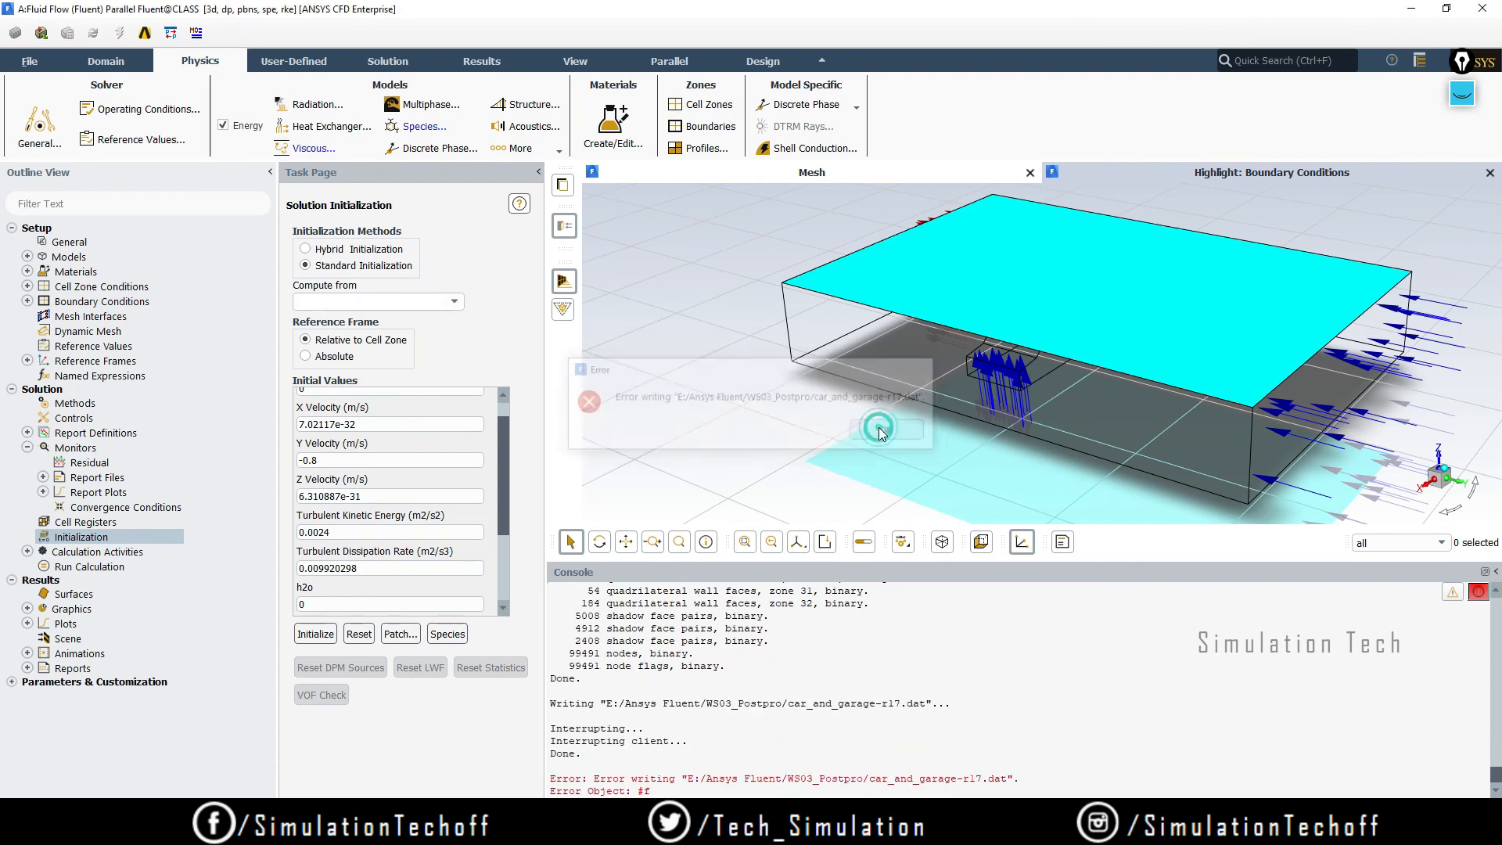
scroll(699, 724, up, 3)
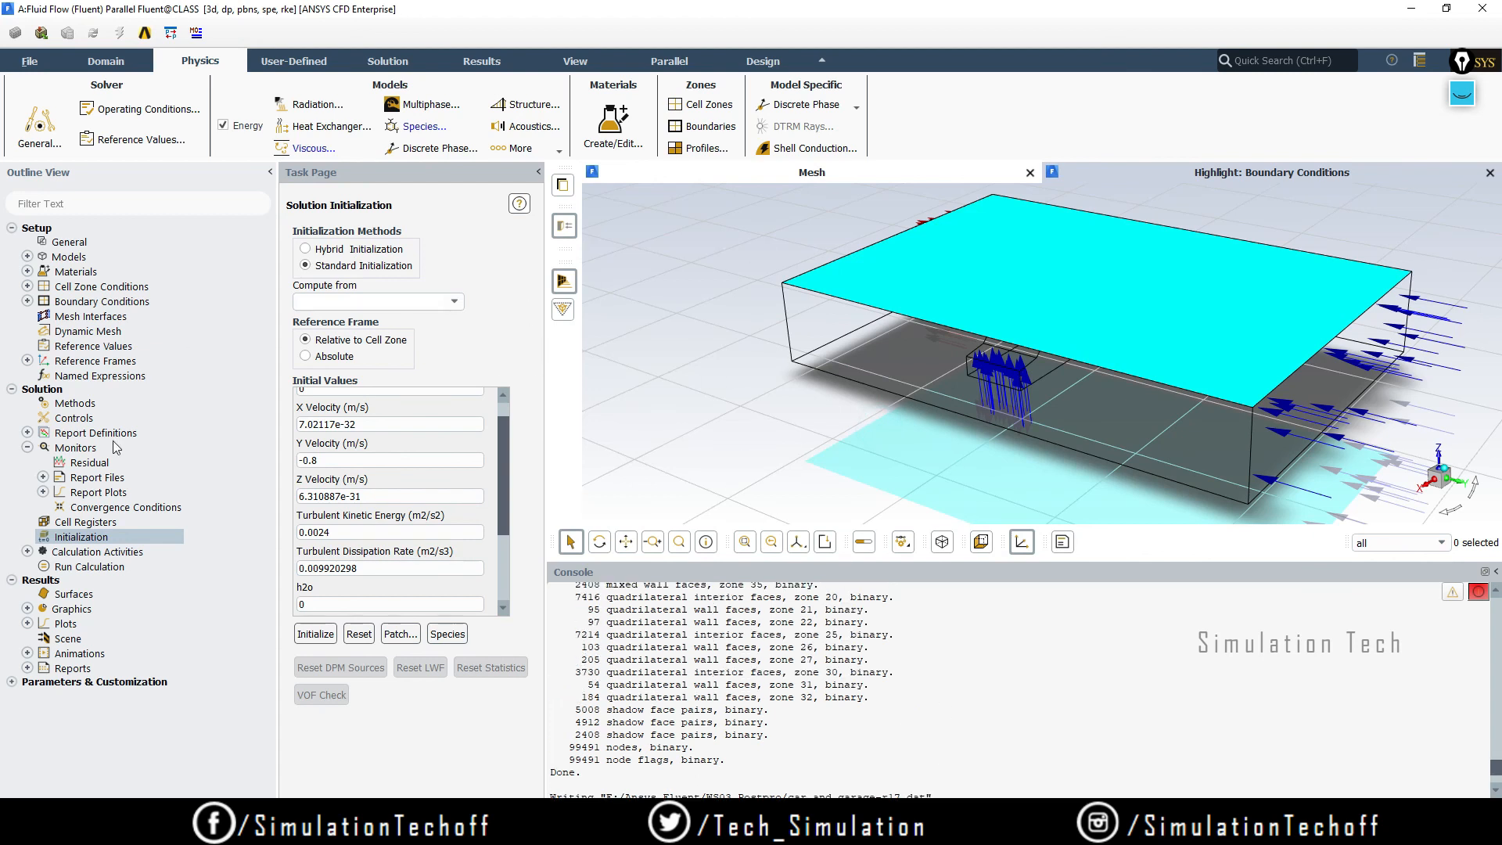
- Run the calculation for 2000 iterations and view the mass-flow-rate report plot
click(86, 568)
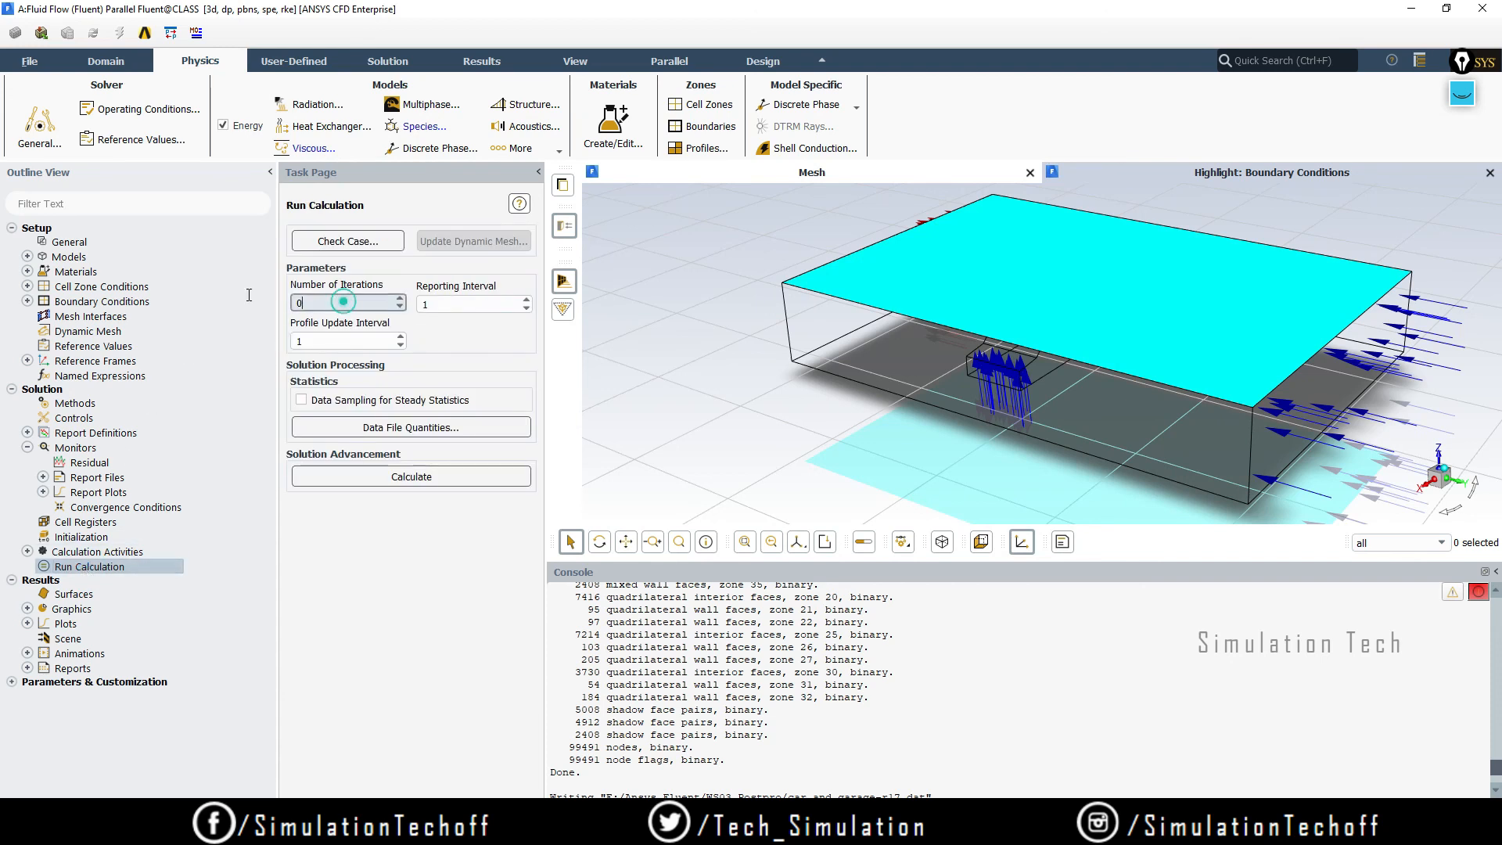
click(221, 295)
double_click(305, 303)
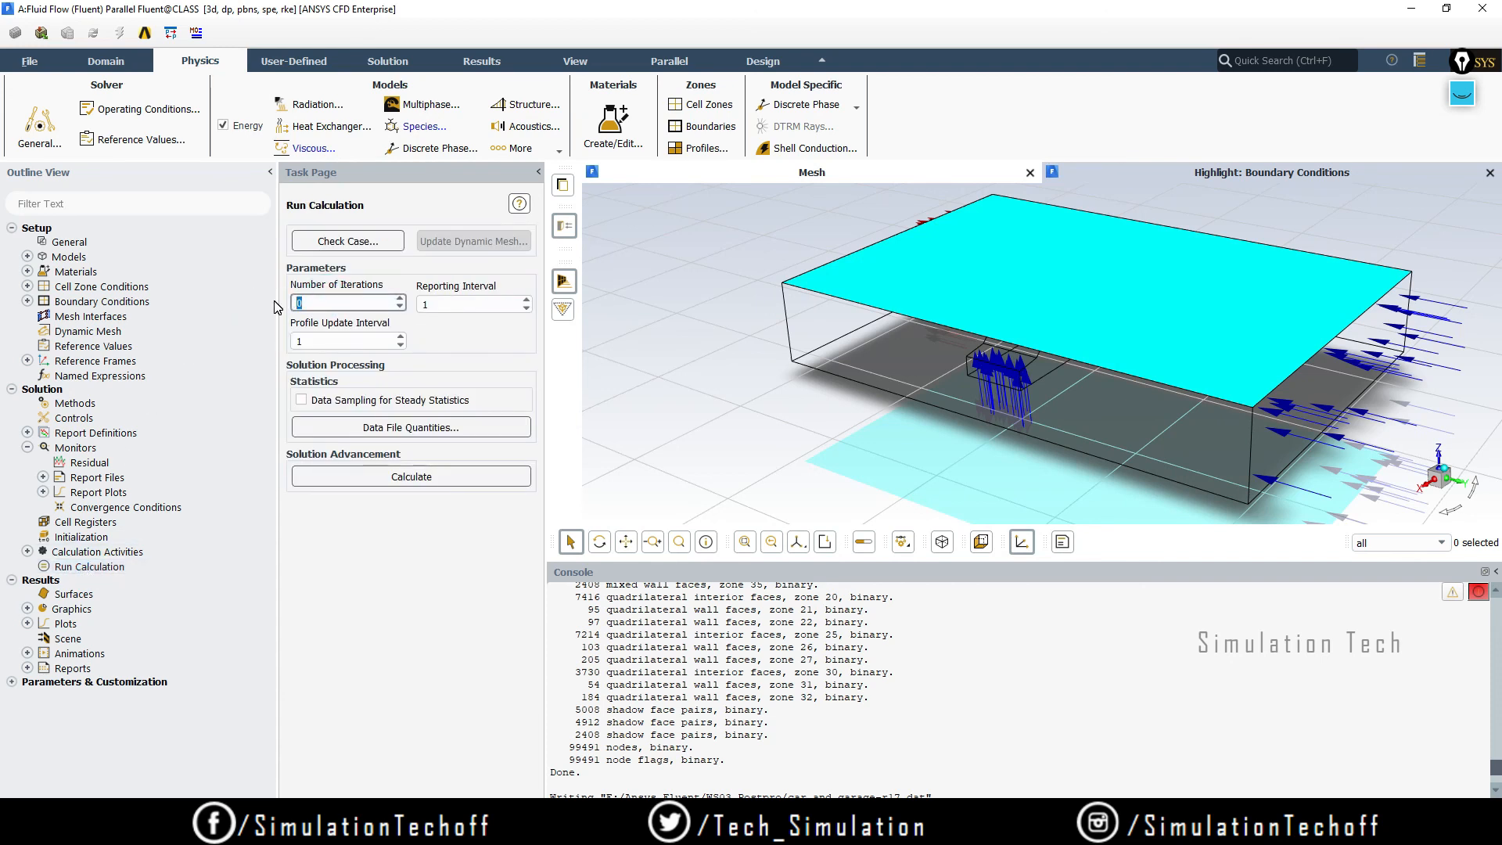
text(2000)
click(415, 477)
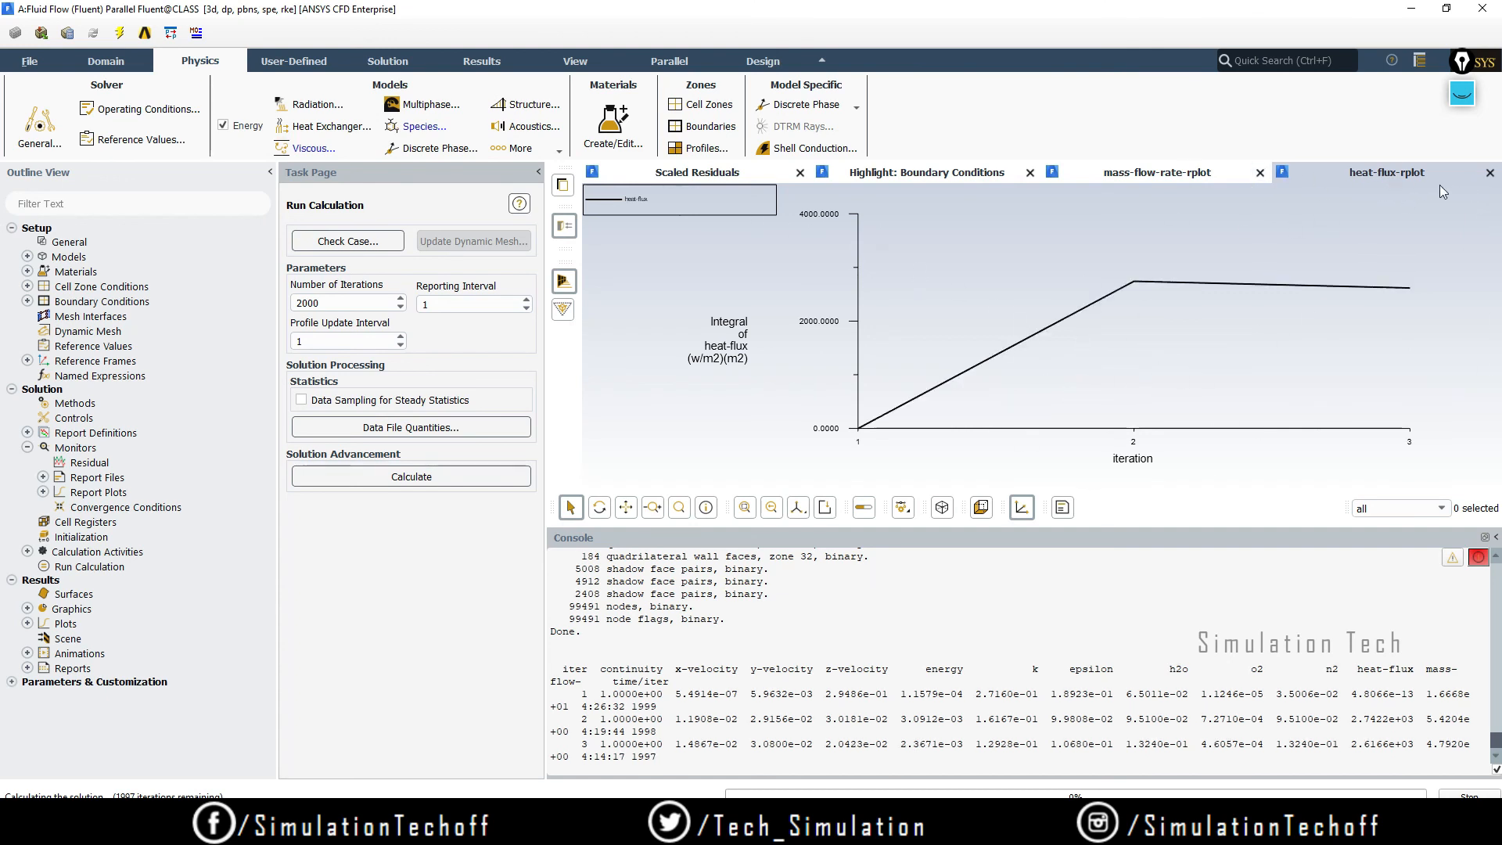
click(1169, 173)
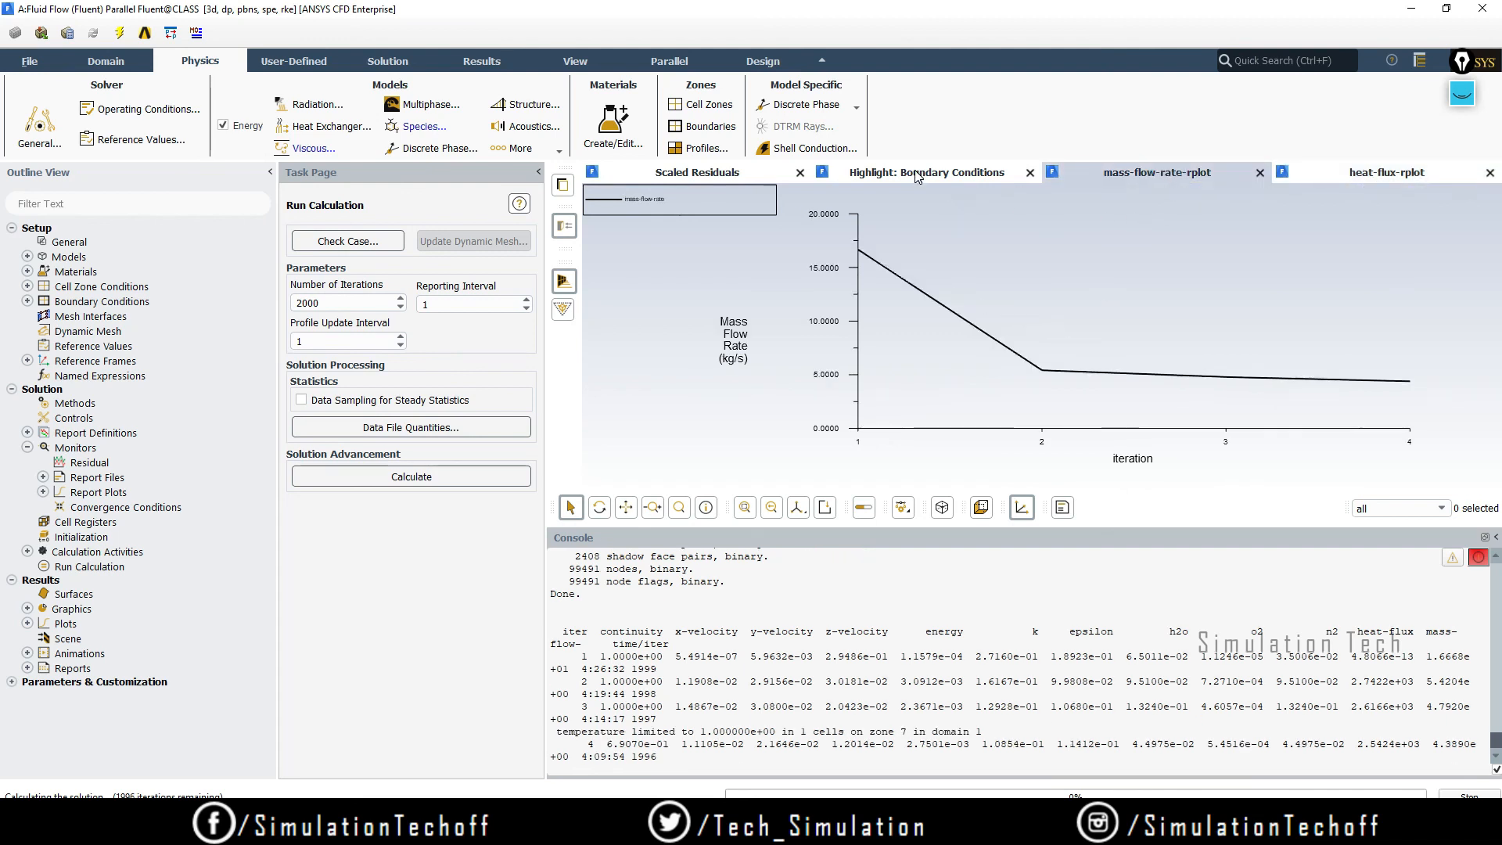
- View the highlighted boundary conditions on the garage model, and examine the scaled residuals with the console's iteration history
click(919, 172)
mouse_move(1250, 393)
middle_down()
mouse_move(1233, 374)
mouse_move(1242, 410)
mouse_move(1237, 392)
middle_up()
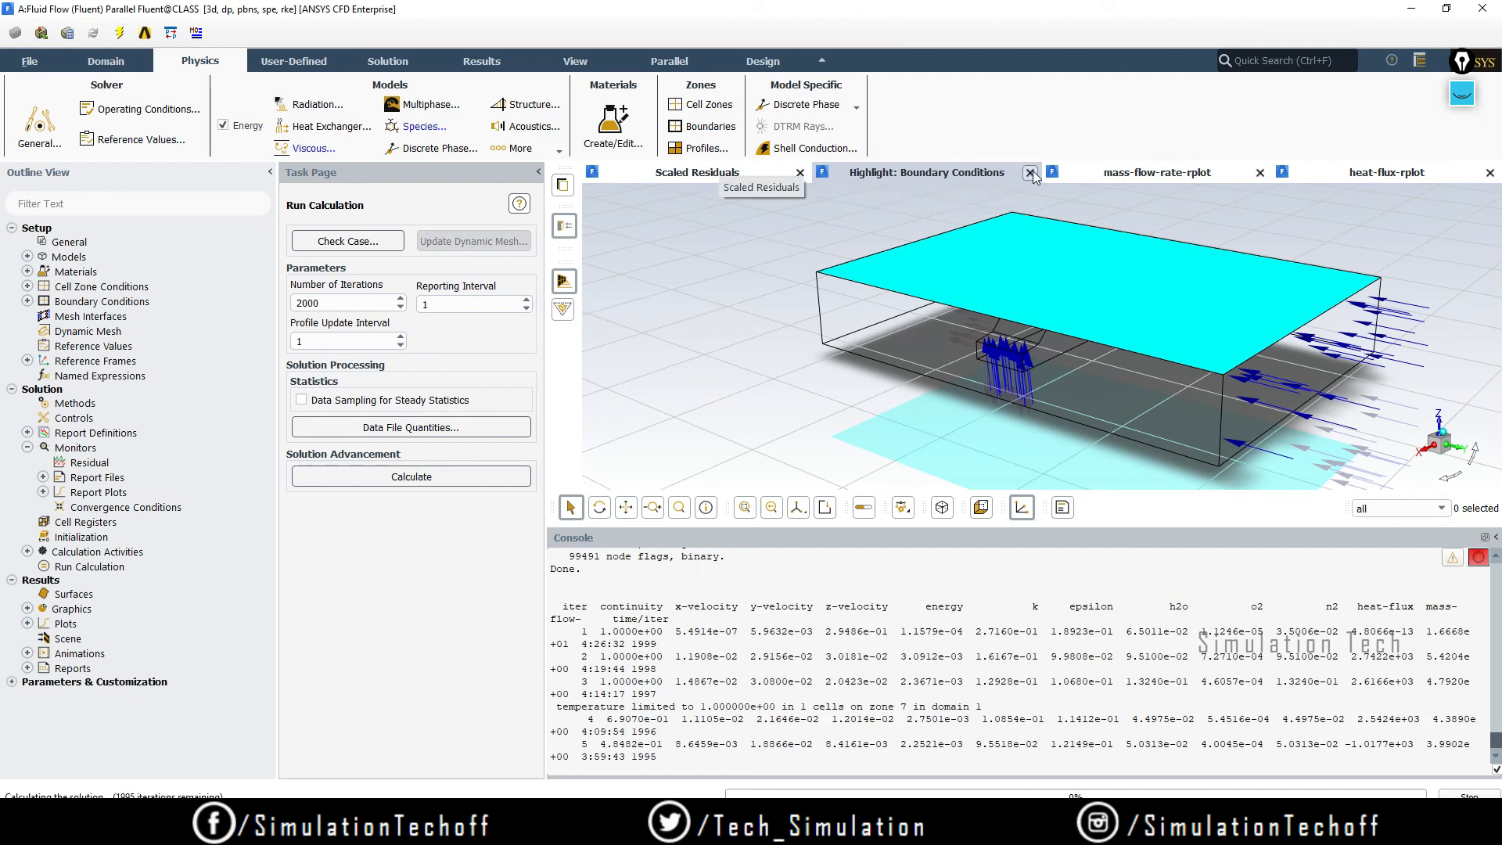
click(691, 173)
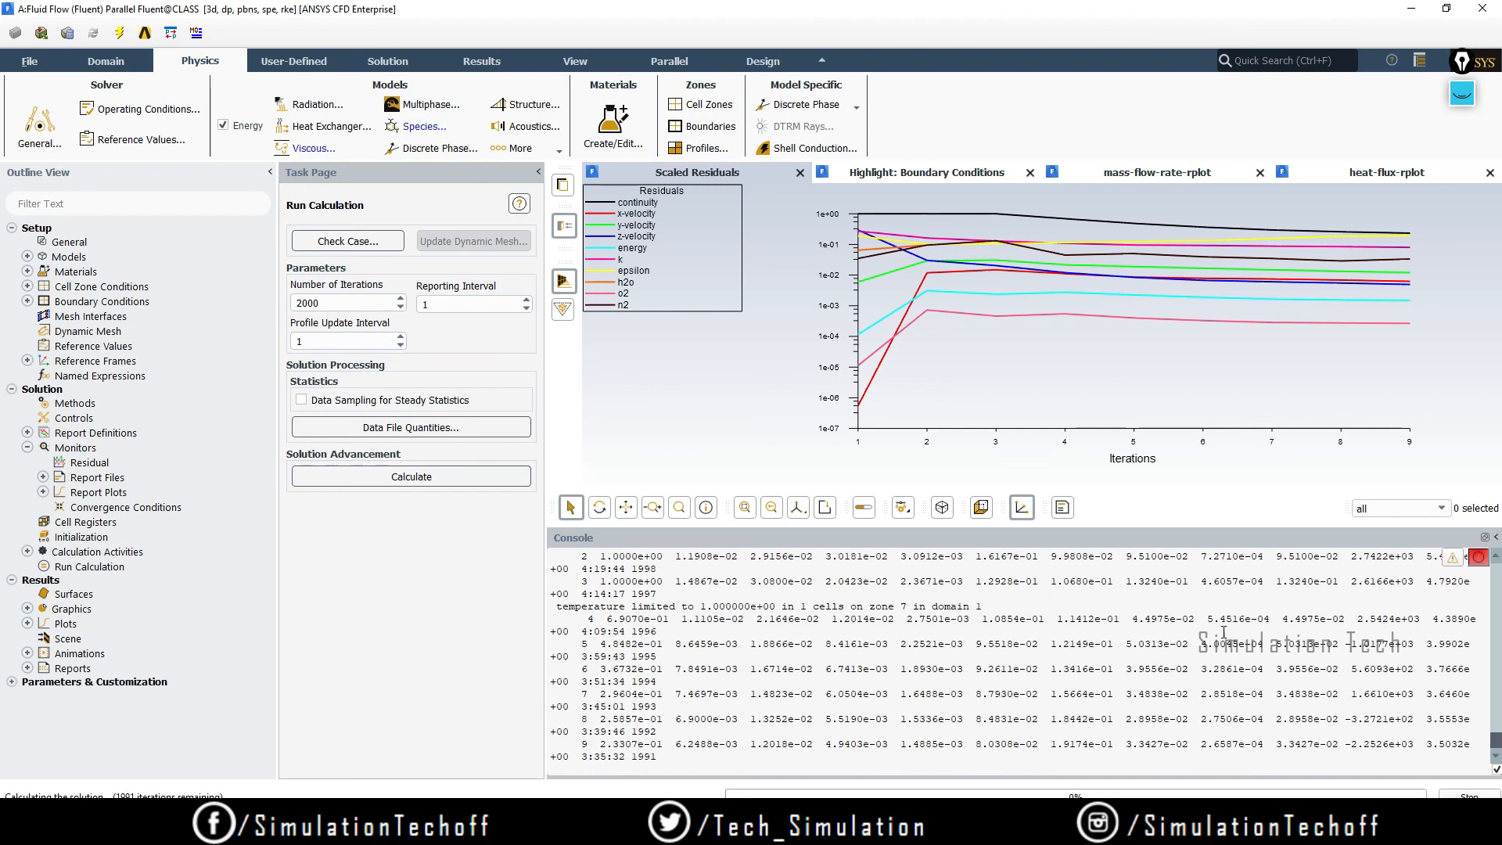
scroll(1254, 652, up, 1)
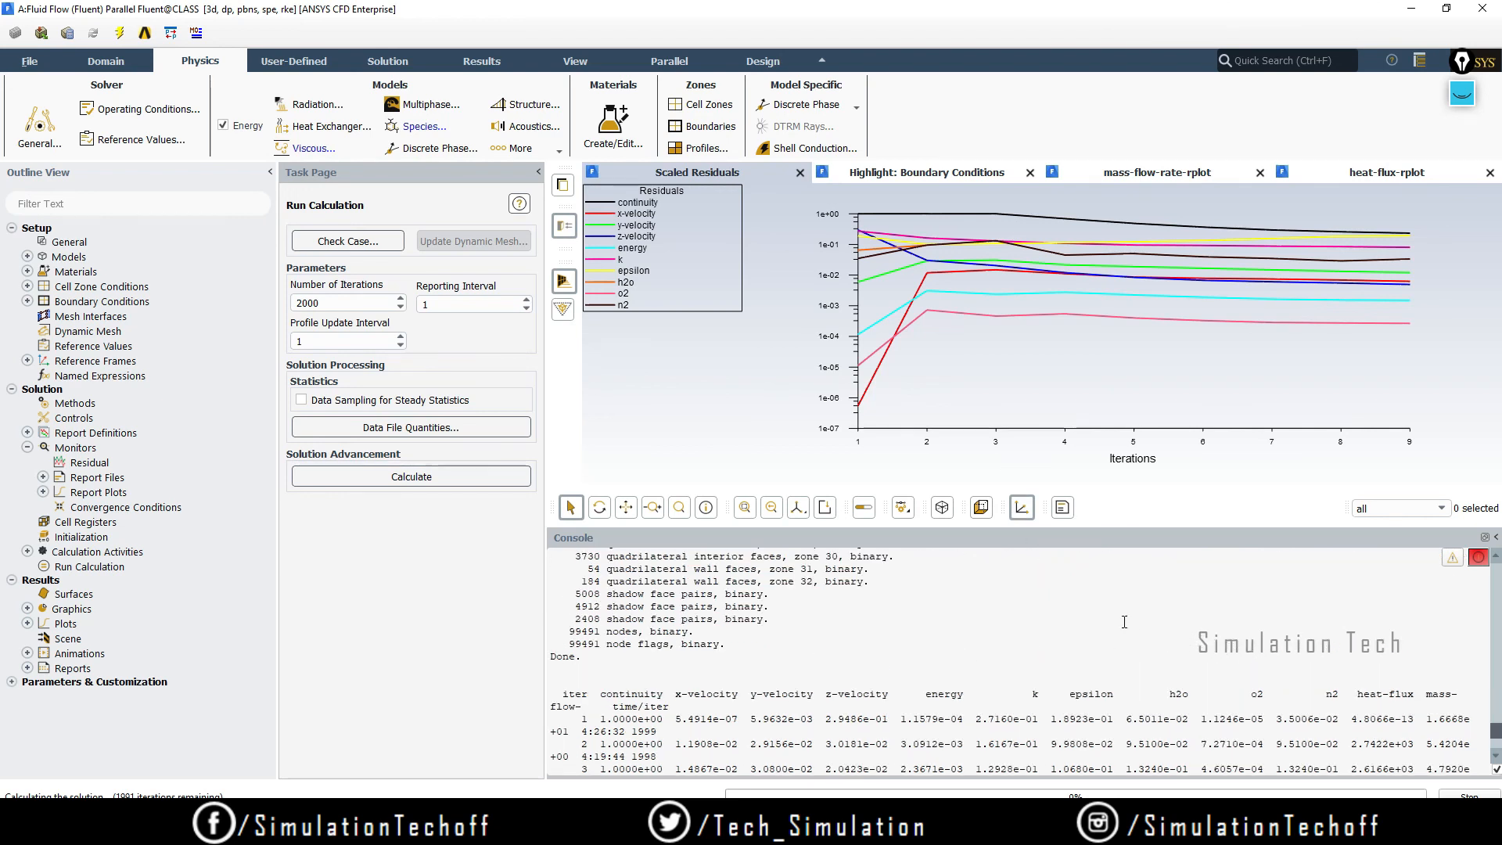
scroll(1104, 609, up, 3)
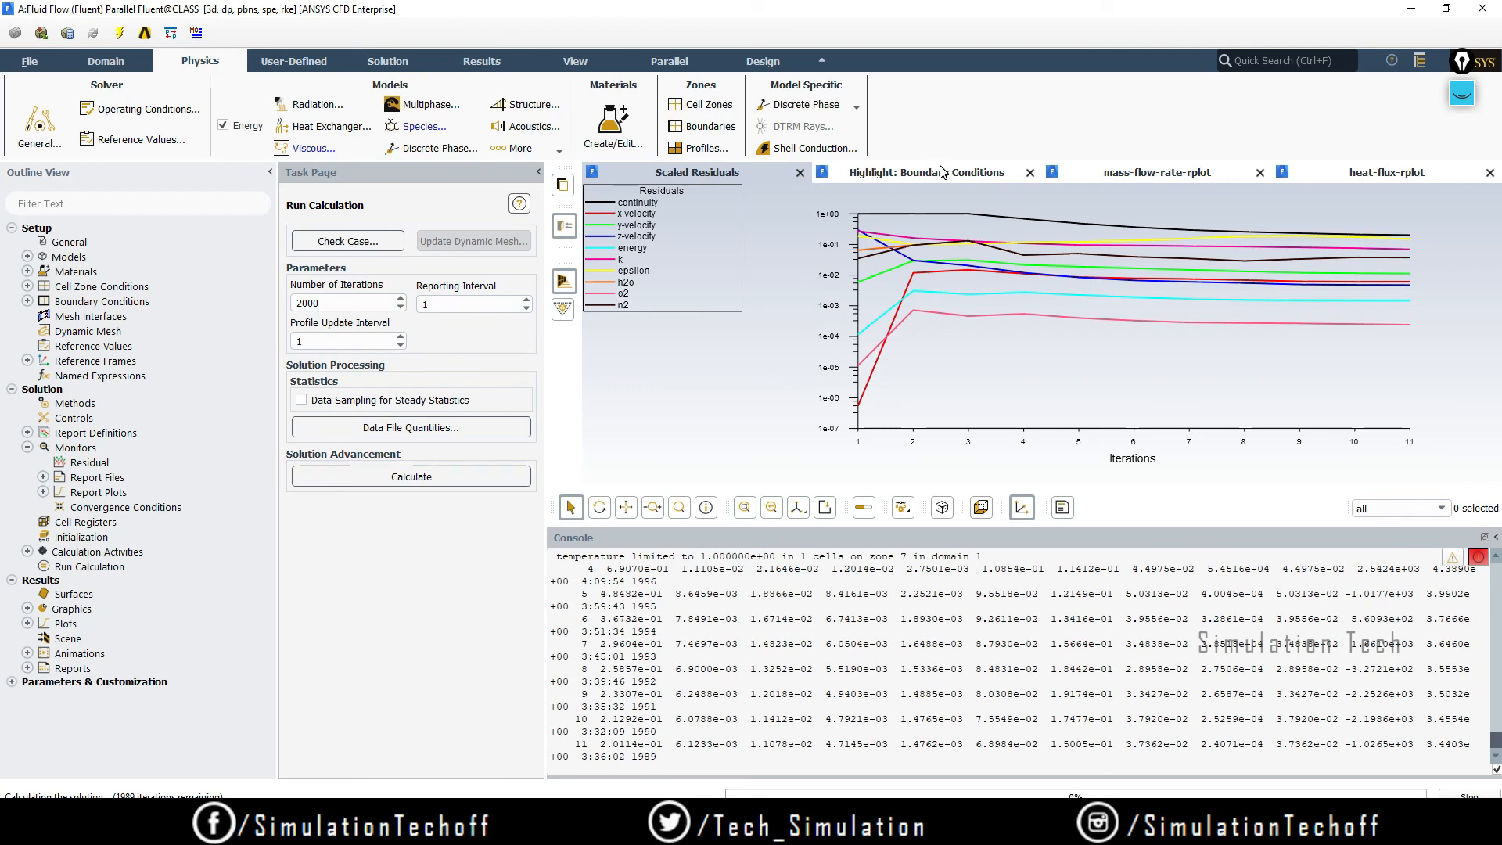
- Monitor the mass-flow-rate and heat-flux report plots alongside the scaled residuals while the calculation runs
click(1180, 173)
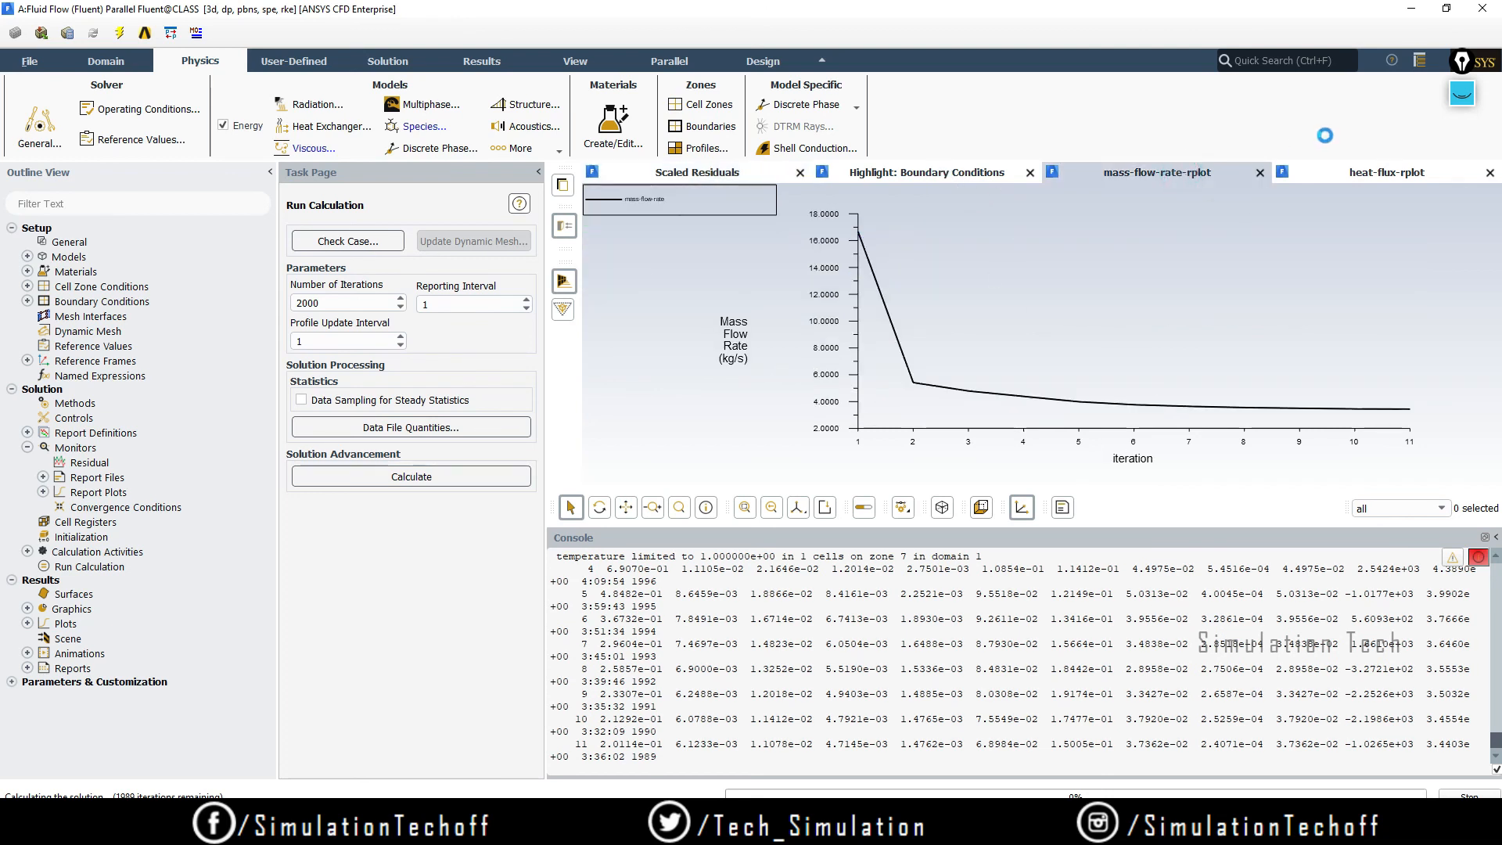
click(1386, 174)
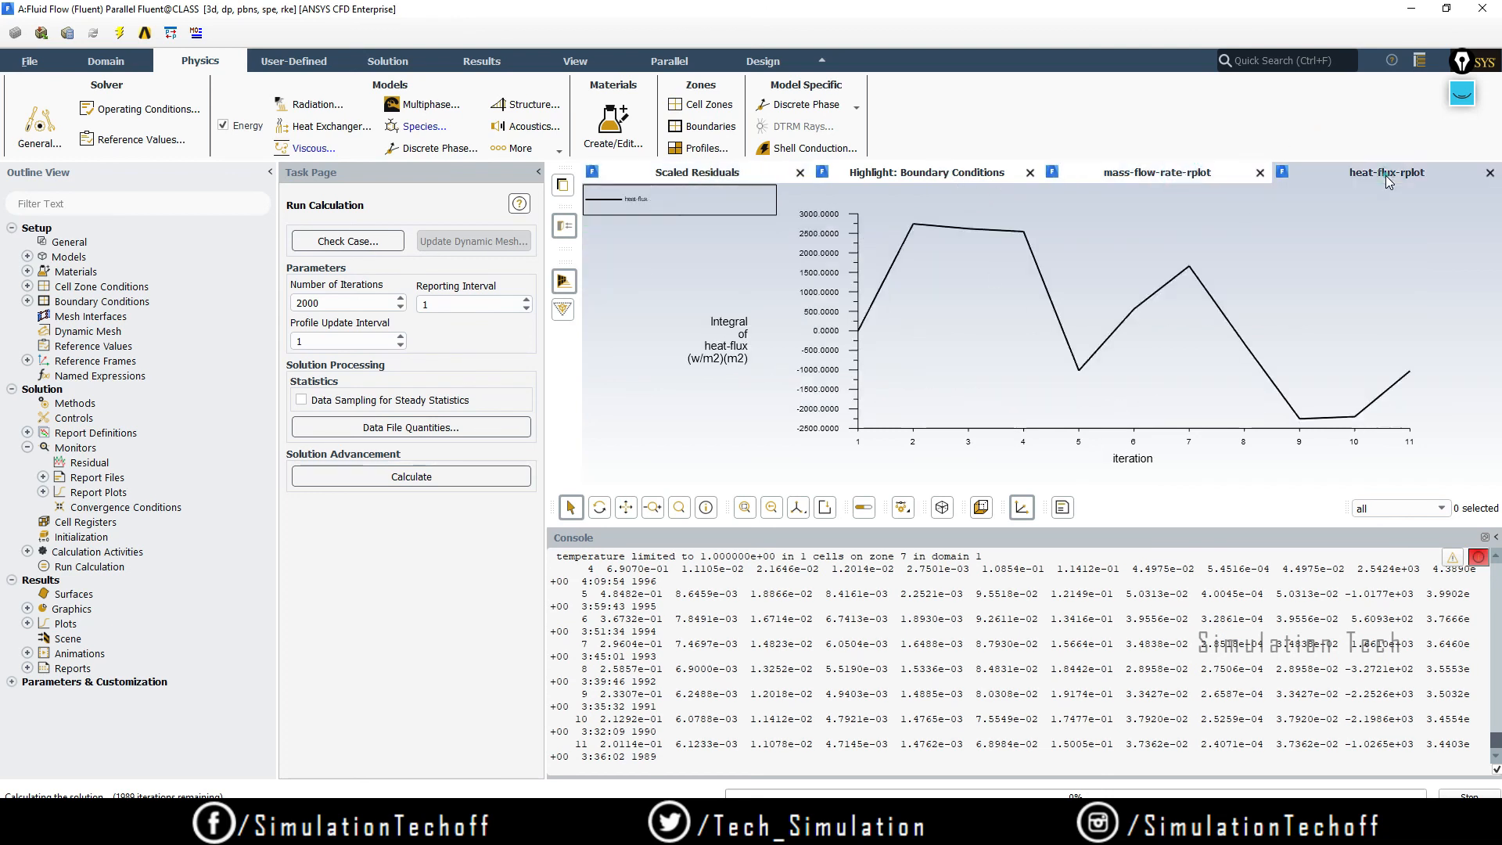
click(710, 174)
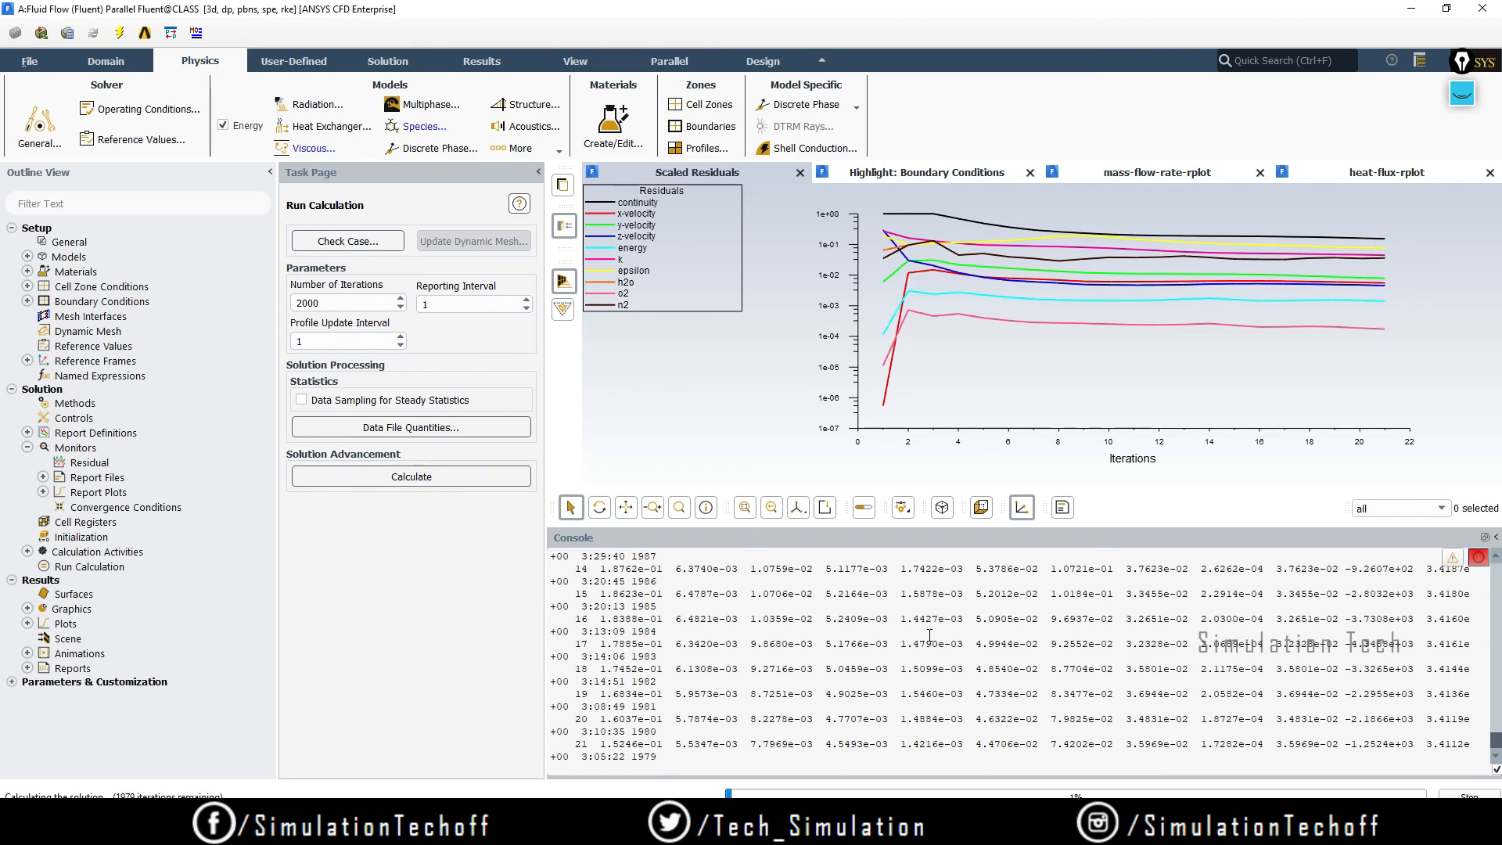
click(1155, 173)
click(1360, 172)
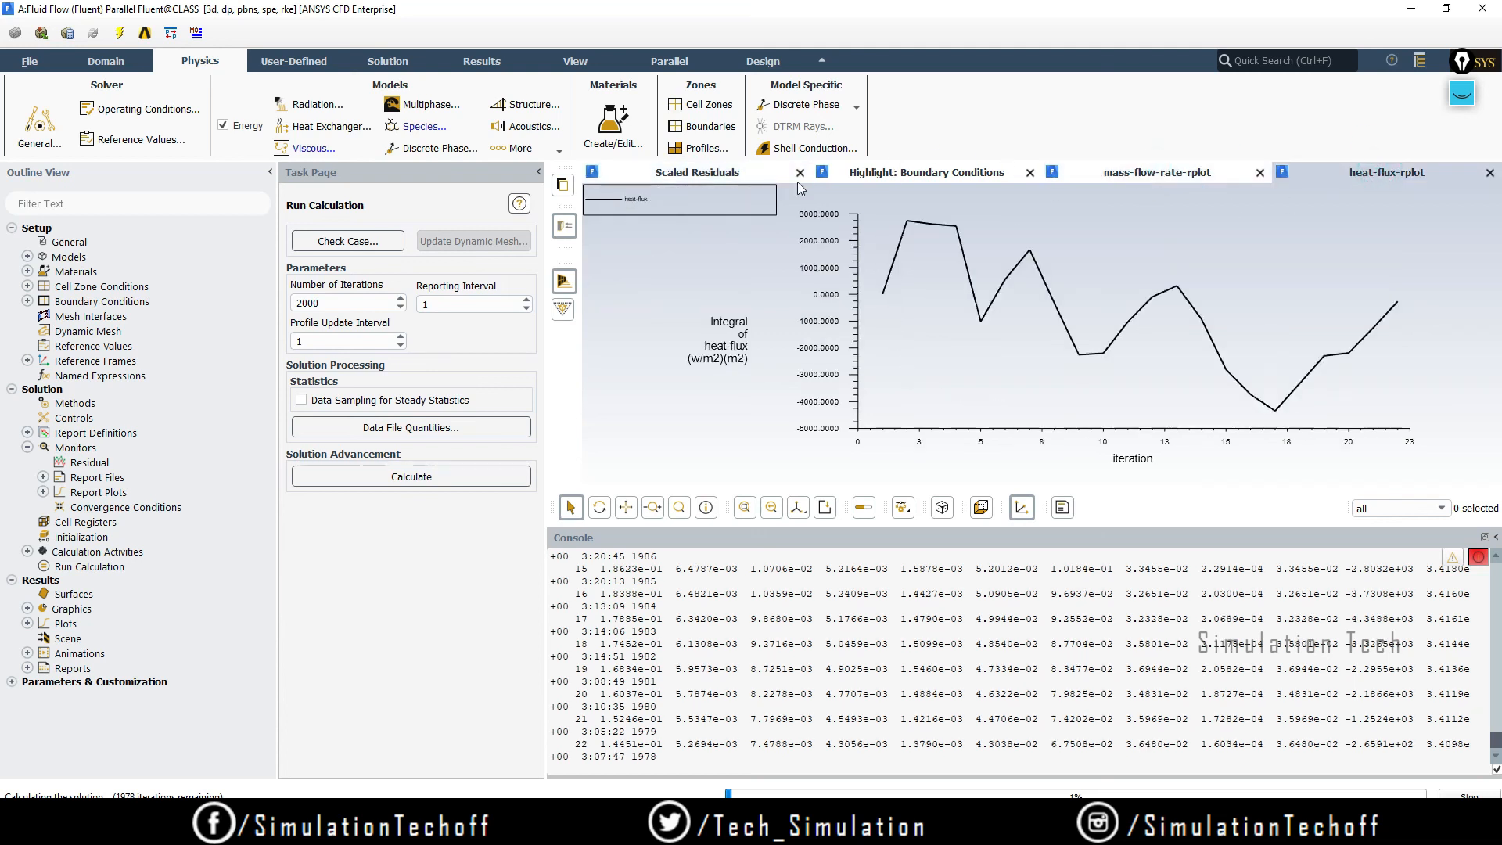
click(687, 174)
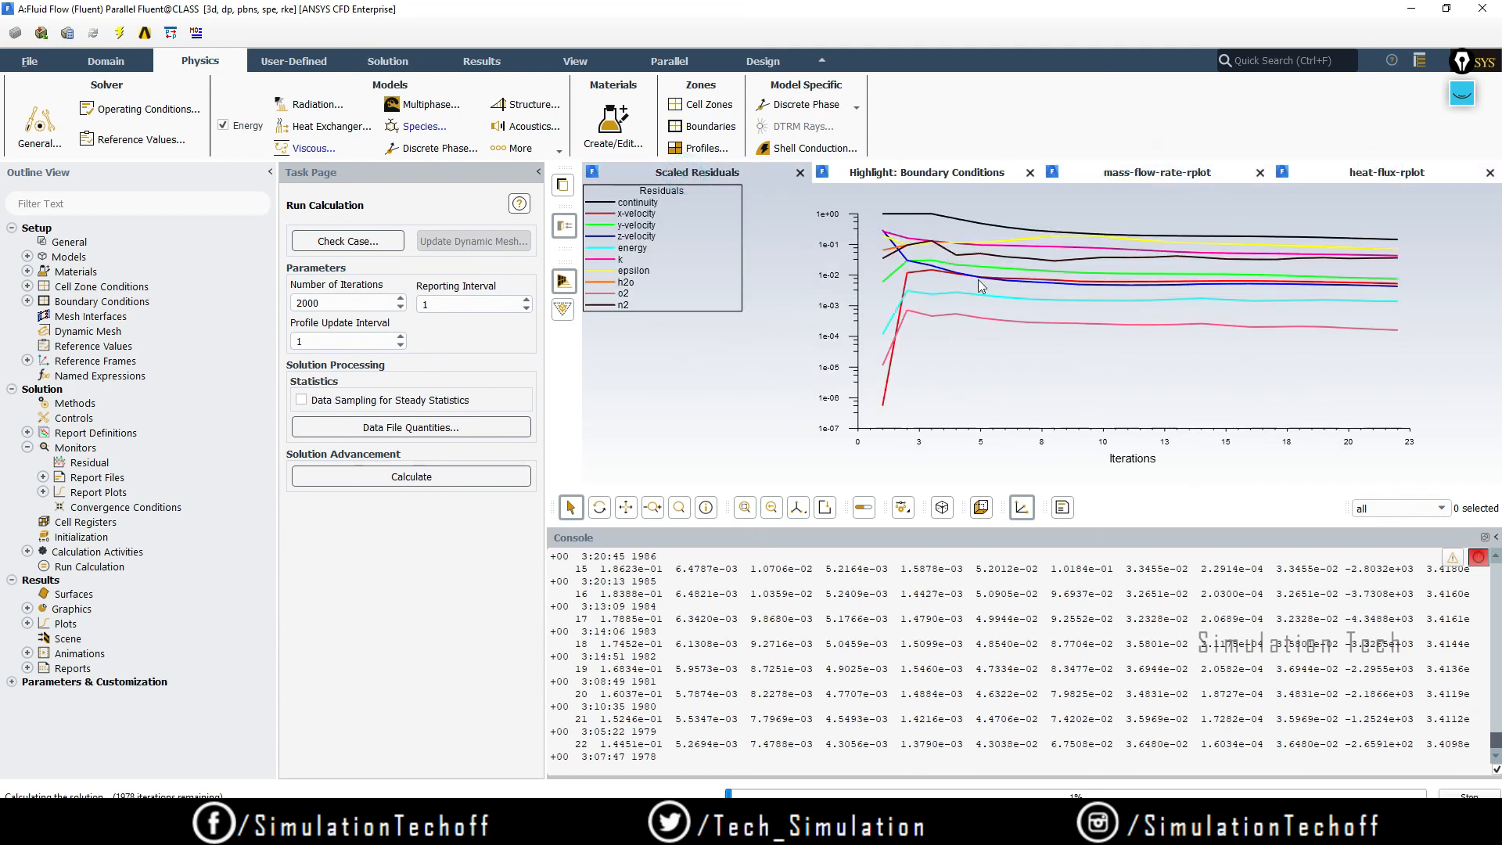